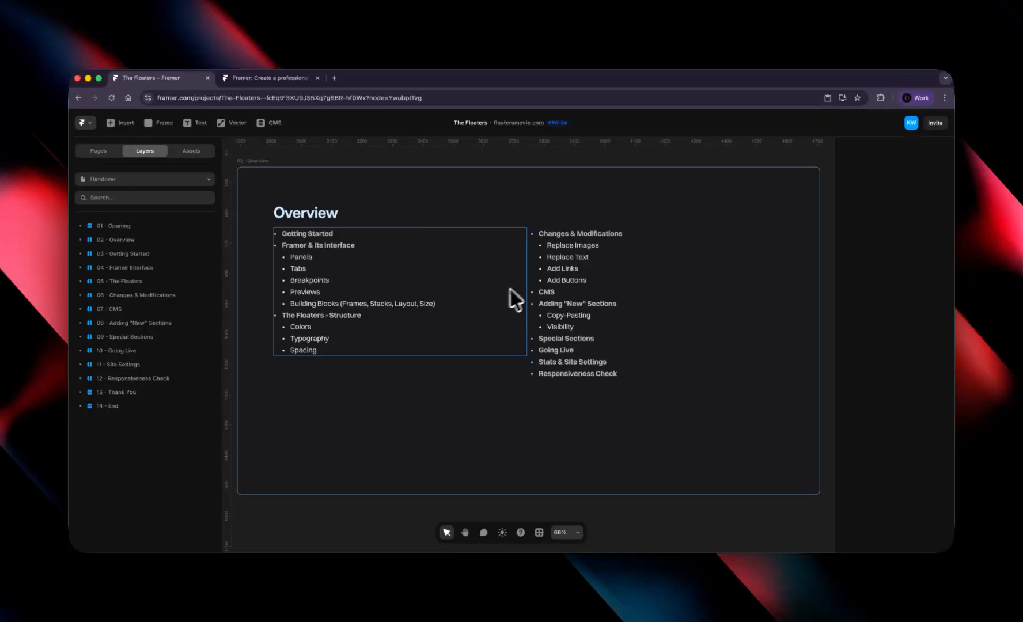
Step: Select the 03 - Getting Started frame and browse the Framer homepage open in the other browser tab
left_click(128, 253)
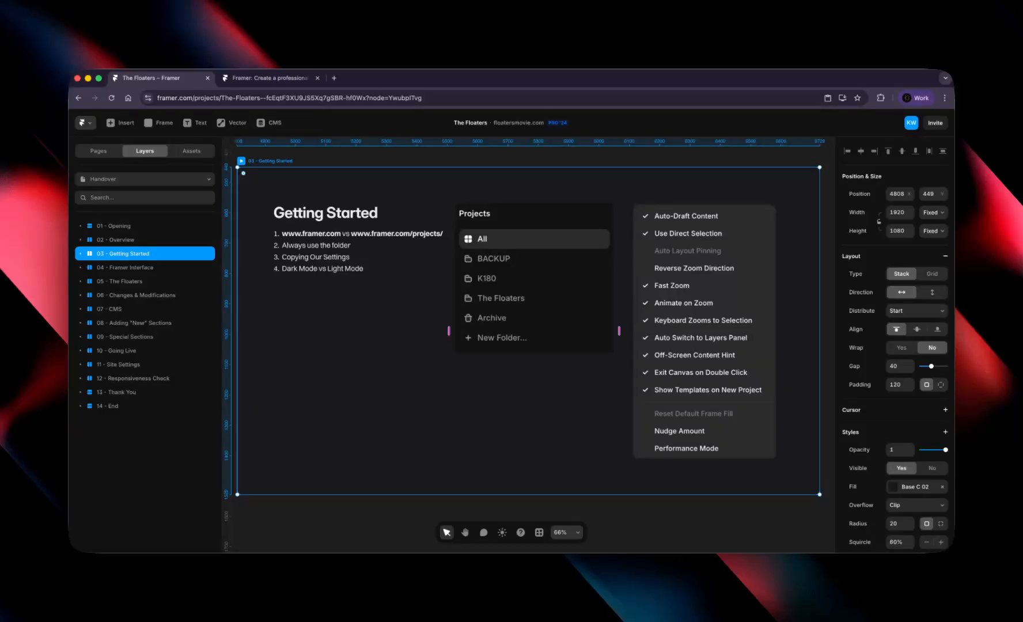
left_click(270, 78)
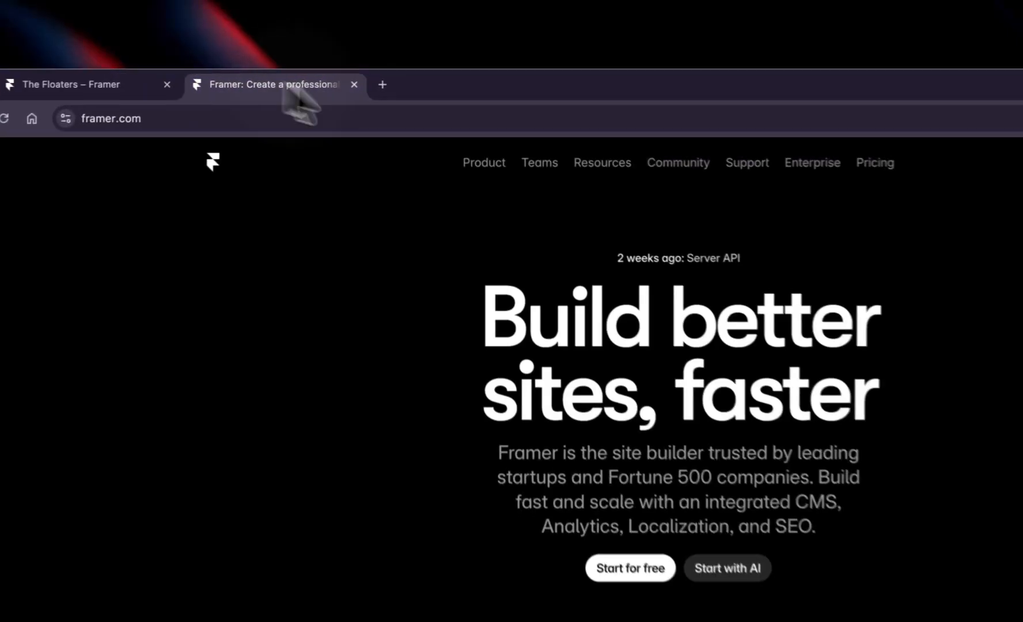
scroll(646, 288, "down", 10)
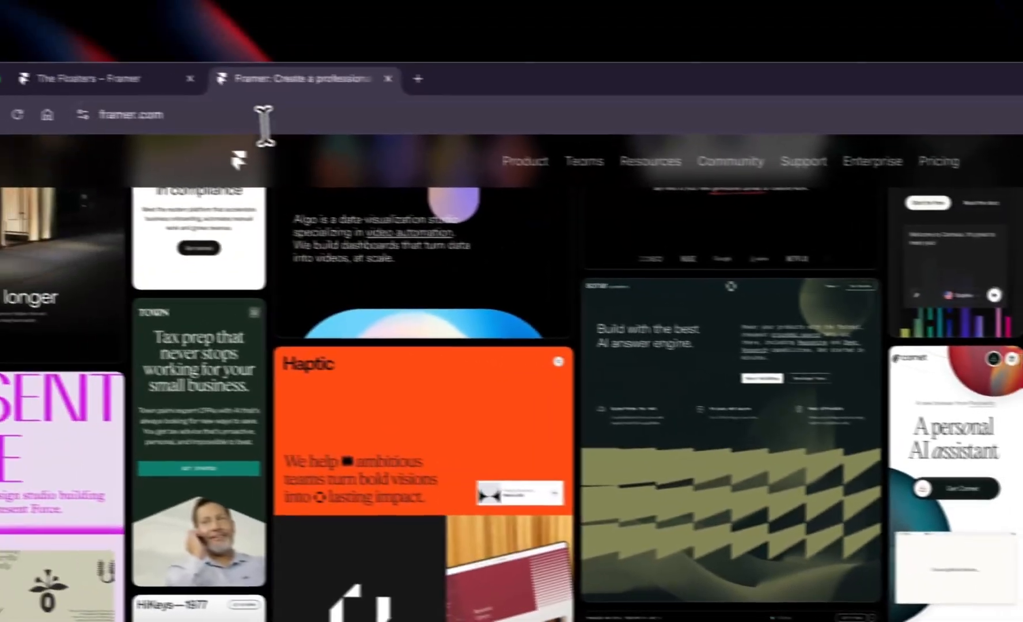
left_click(265, 122)
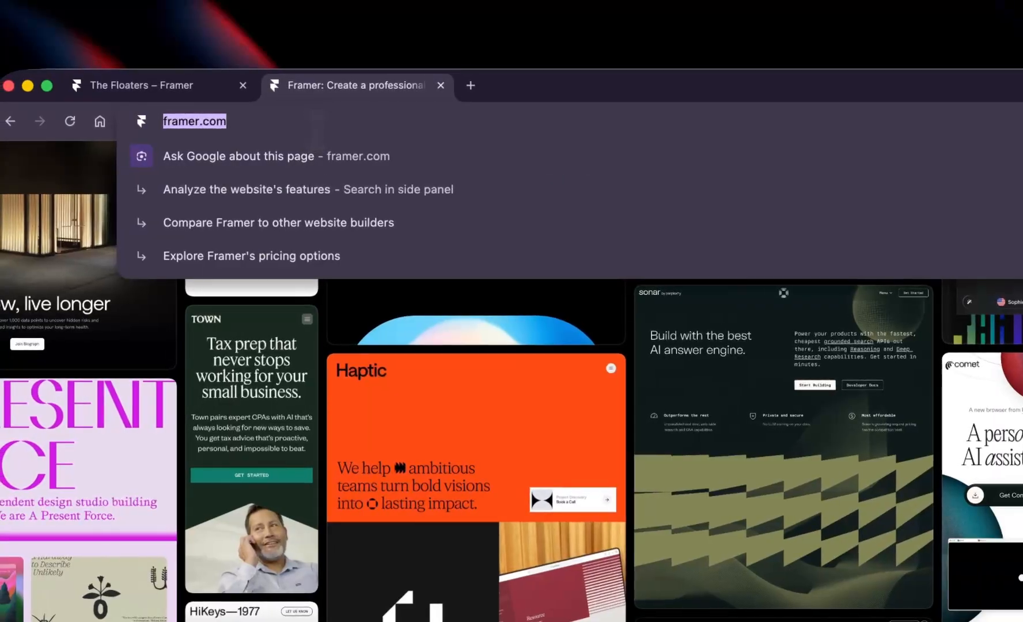
key("Right")
type("/projects")
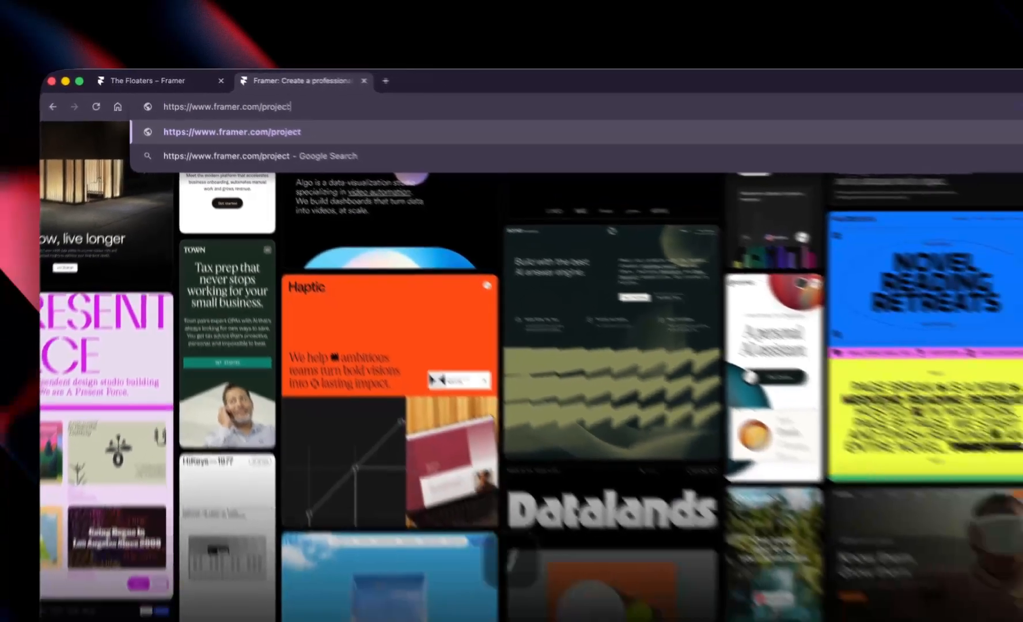
type("/")
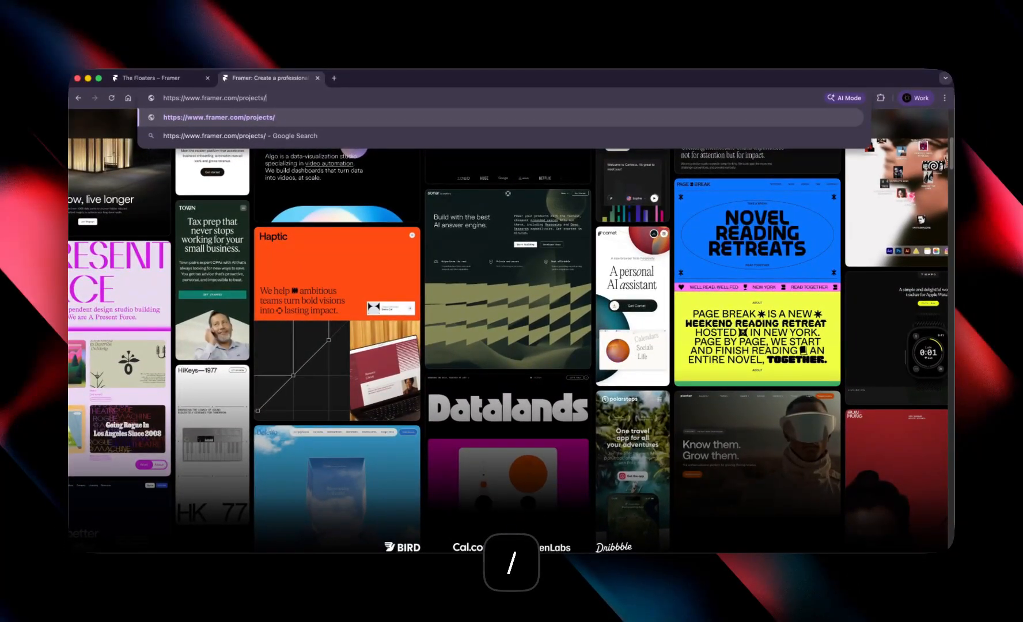
key("Return")
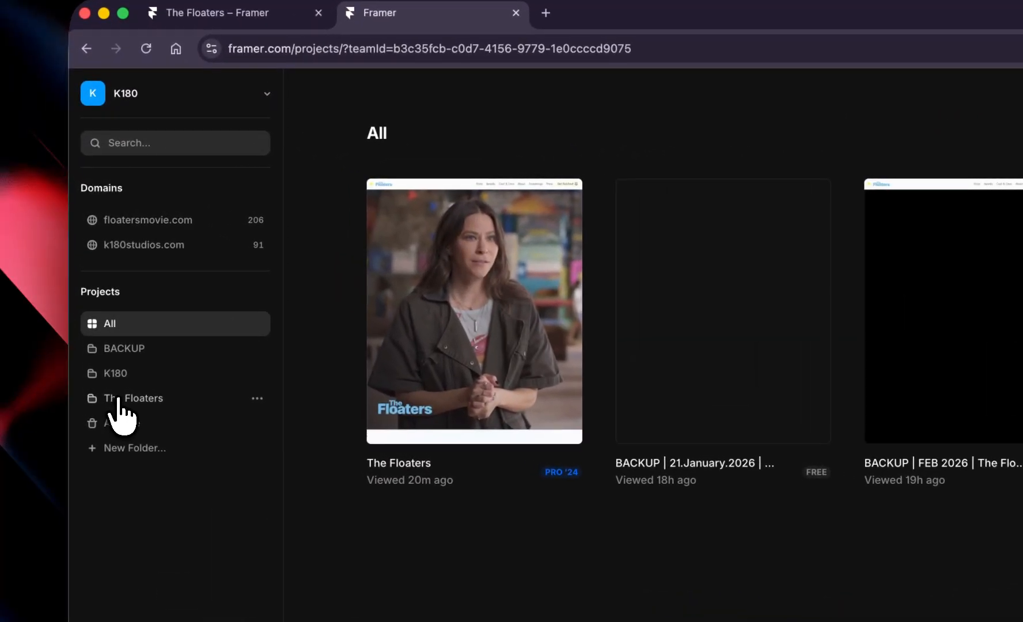
left_click(119, 399)
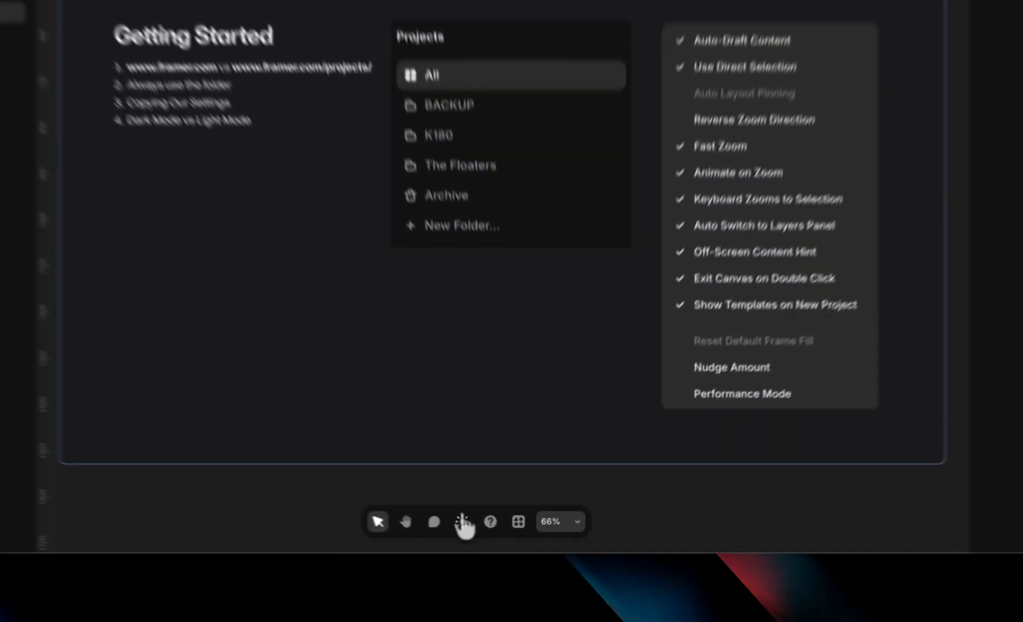
Step: Switch the editor theme to light mode, back to dark mode, and to light mode again
left_click(502, 533)
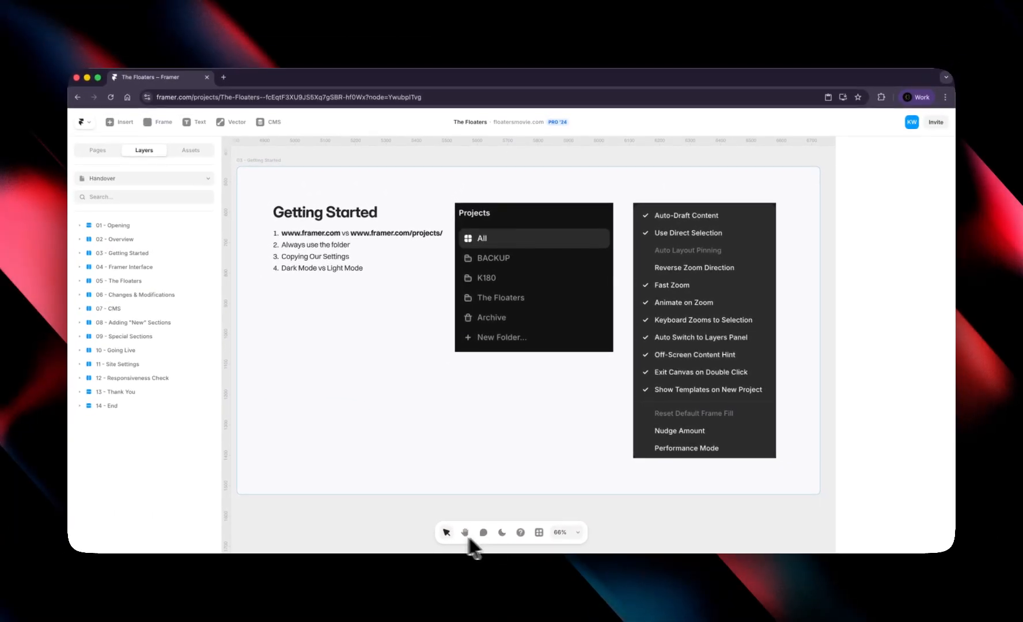
left_click(503, 532)
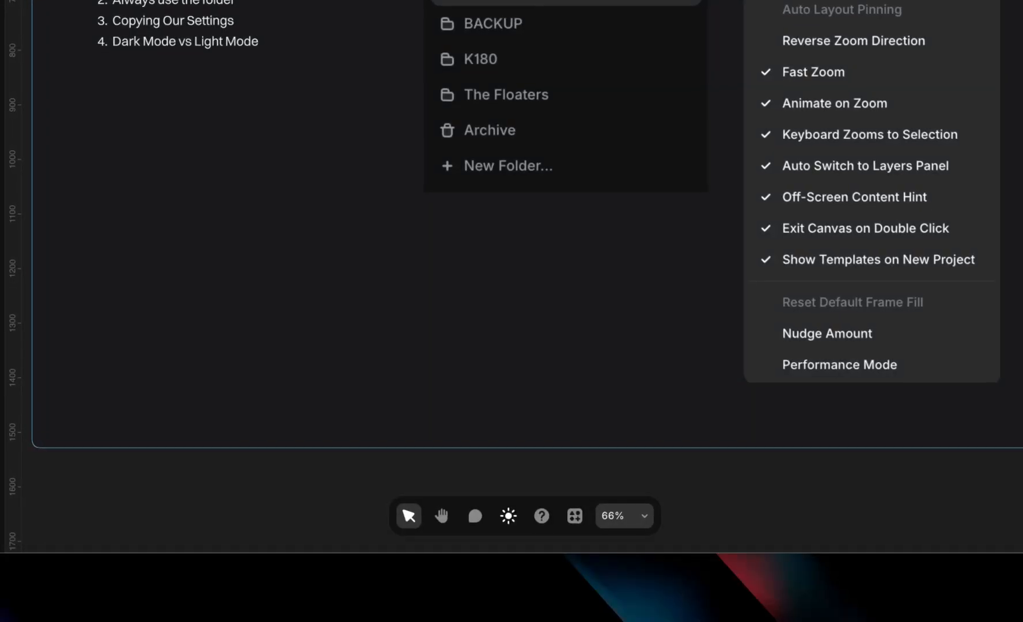
left_click(508, 516)
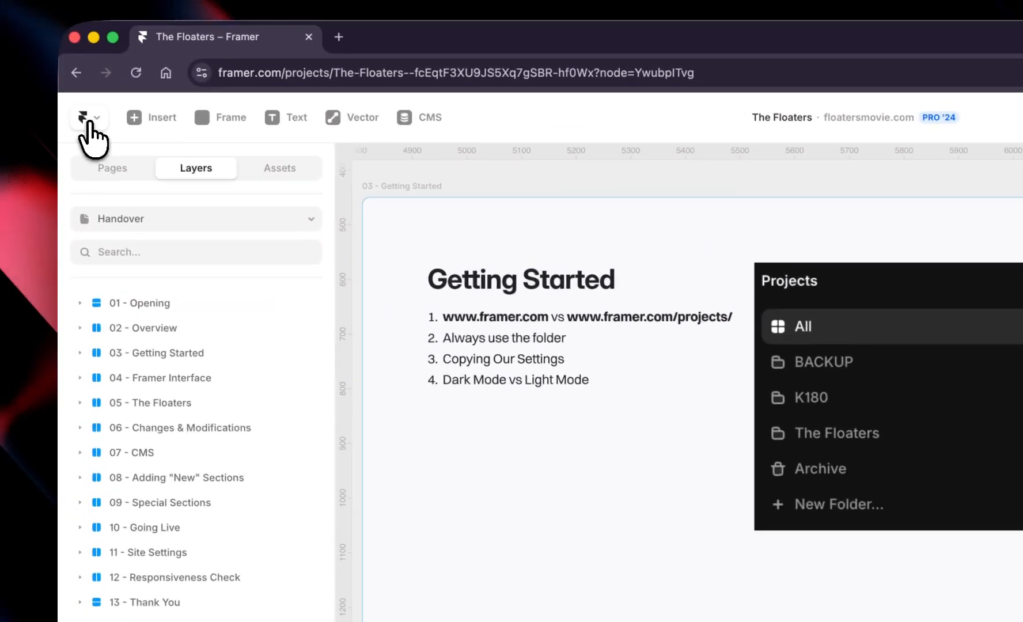
Step: Open the main Framer menu and look over its entries, including Preferences
left_click(87, 120)
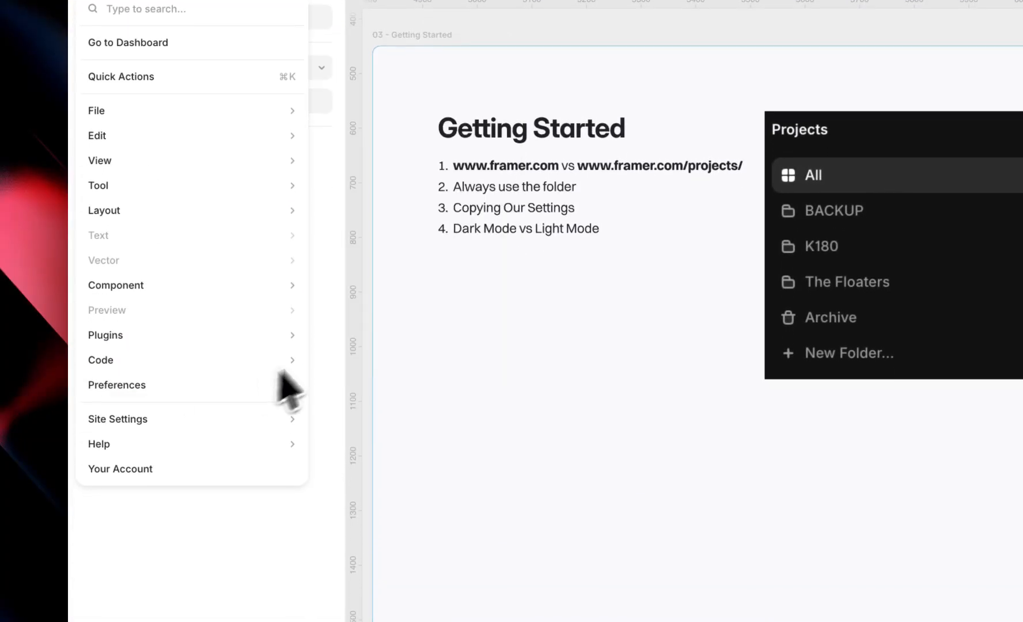
mouse_move(245, 507)
mouse_move(253, 383)
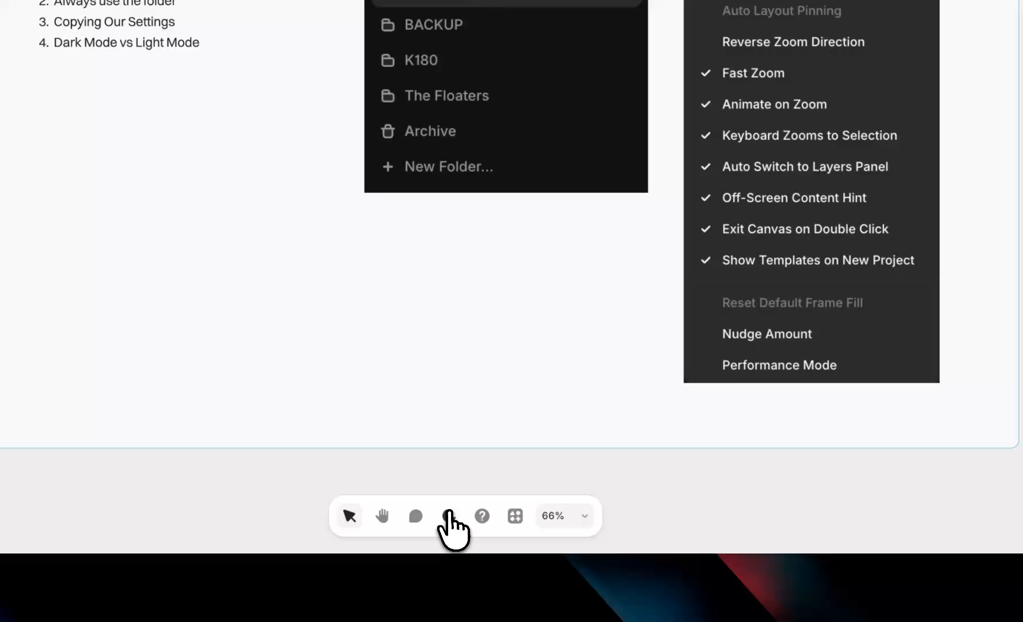
Step: Toggle the editor theme between dark and light mode, finishing in dark mode
left_click(484, 527)
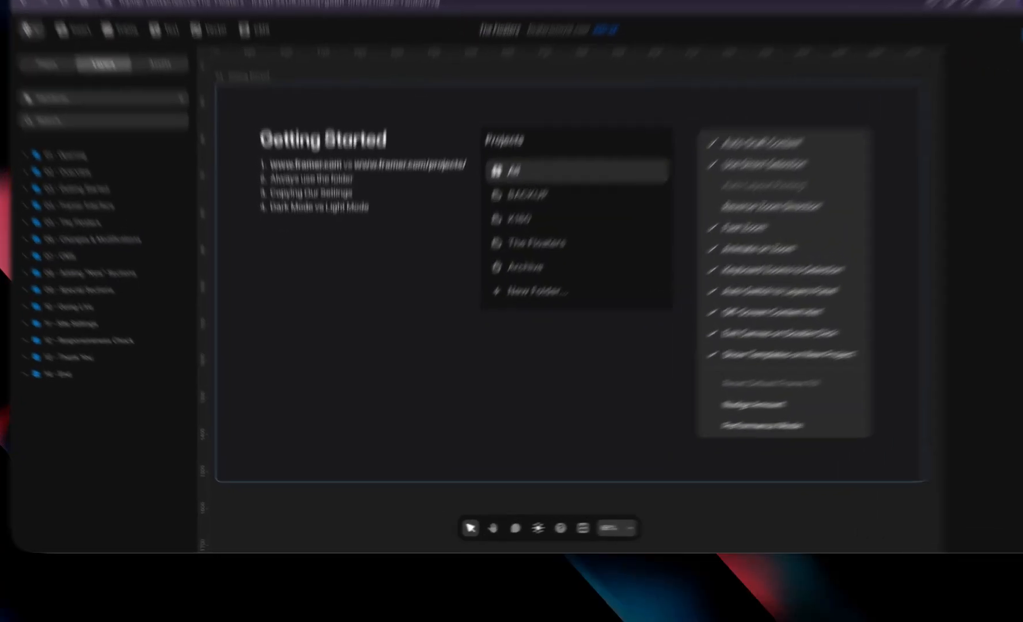
left_click(502, 532)
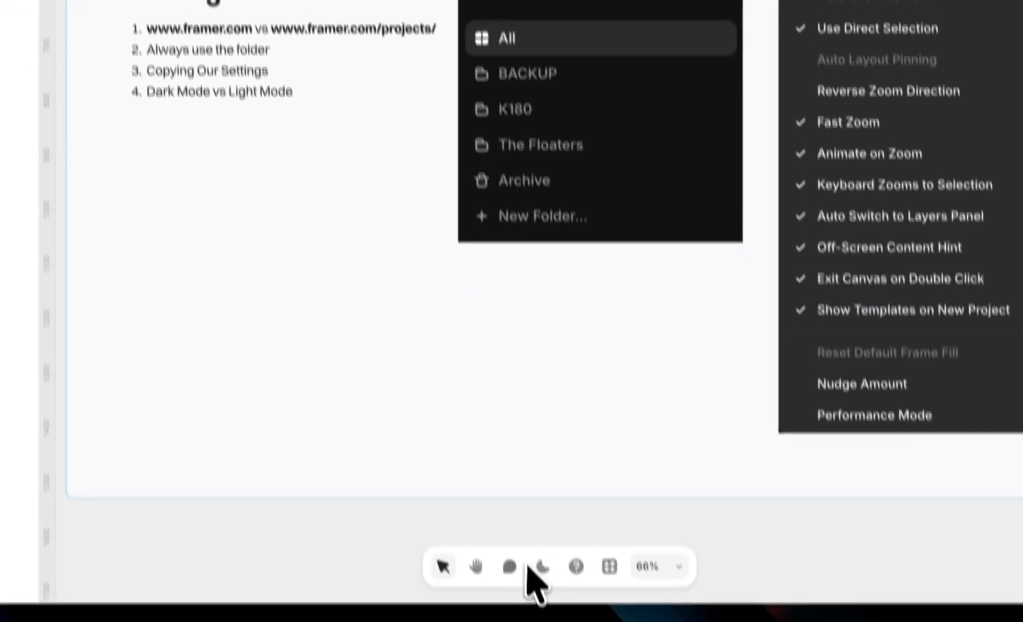
left_click(532, 525)
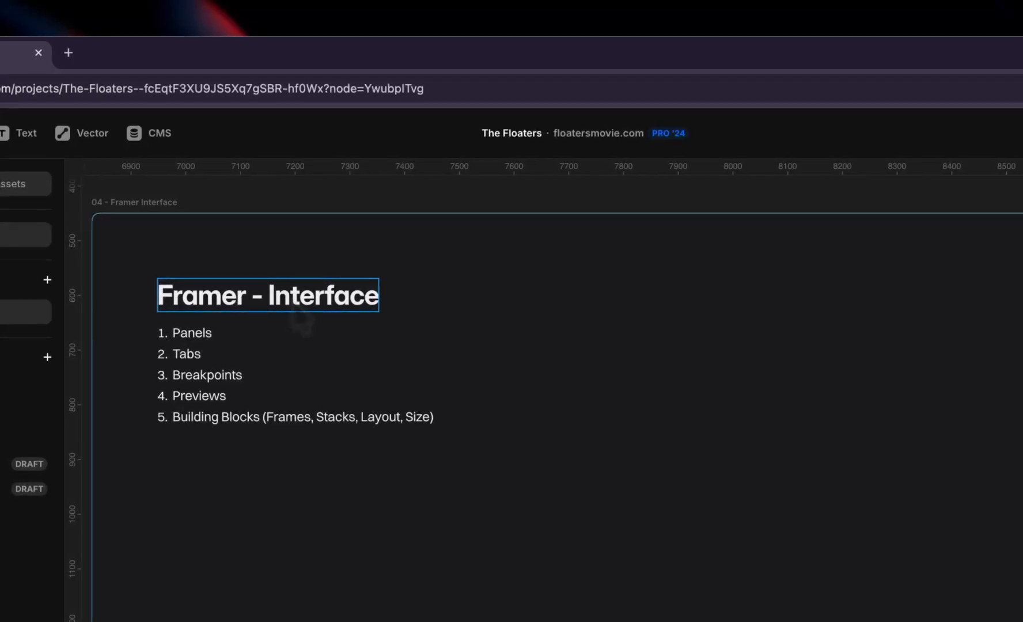
Step: Select the Framer - Interface header and its 04 - Framer Interface frame, and show the project's page list
left_click(324, 312)
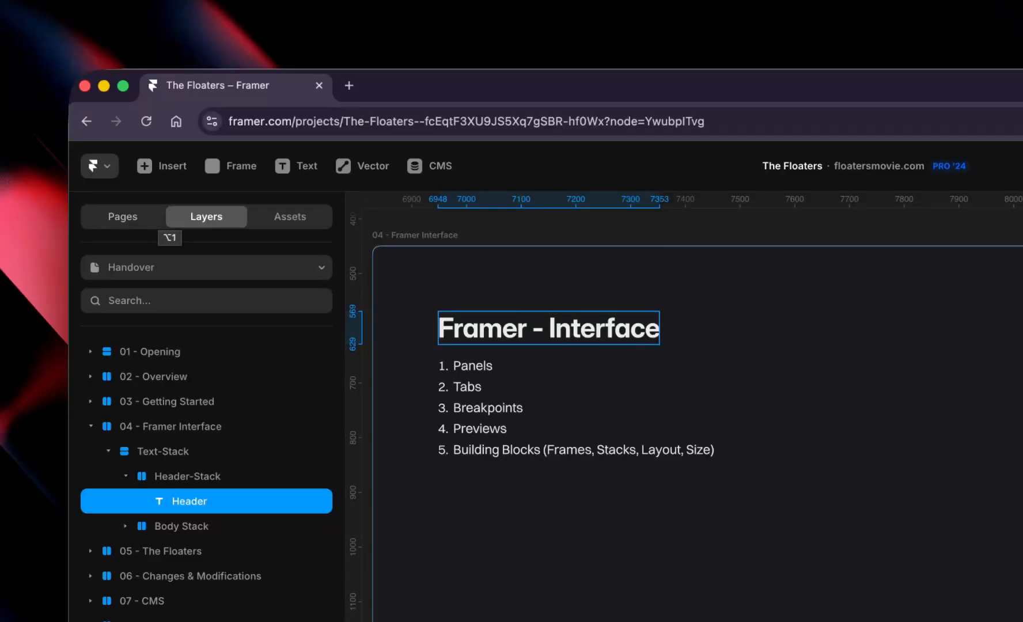
left_click(690, 235)
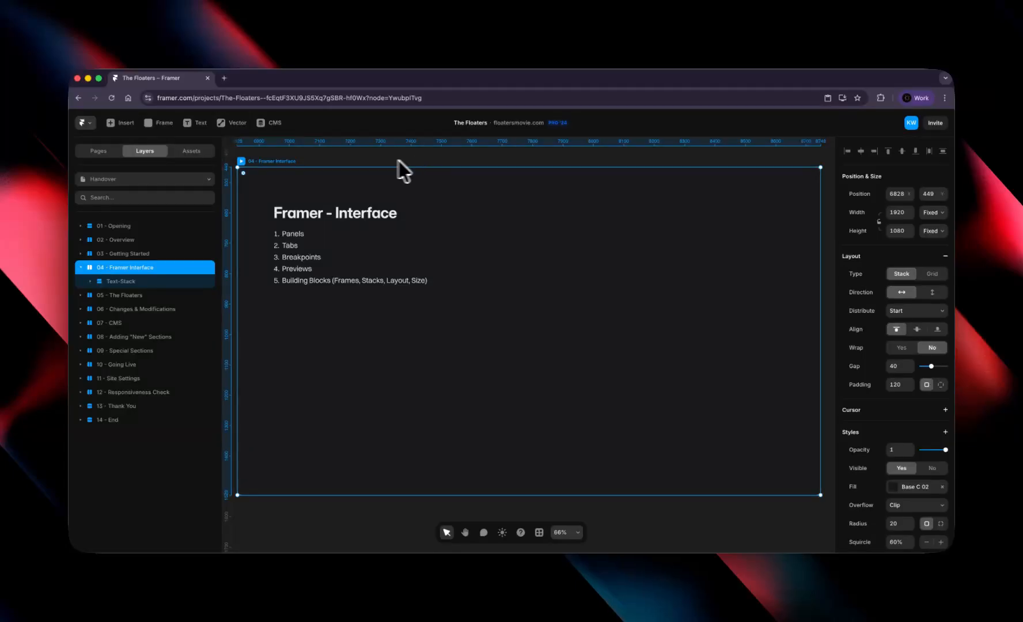
left_click(110, 153)
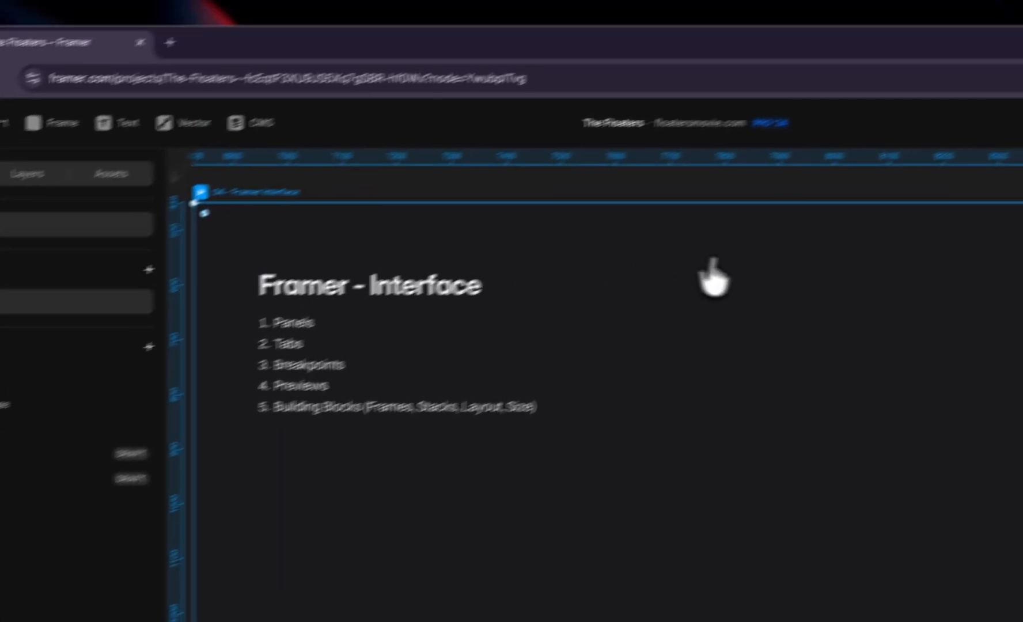
Step: Zoom and pan around the Handover canvas and fit the 04 - Framer Interface frame back into view
scroll(571, 212, "up", 1)
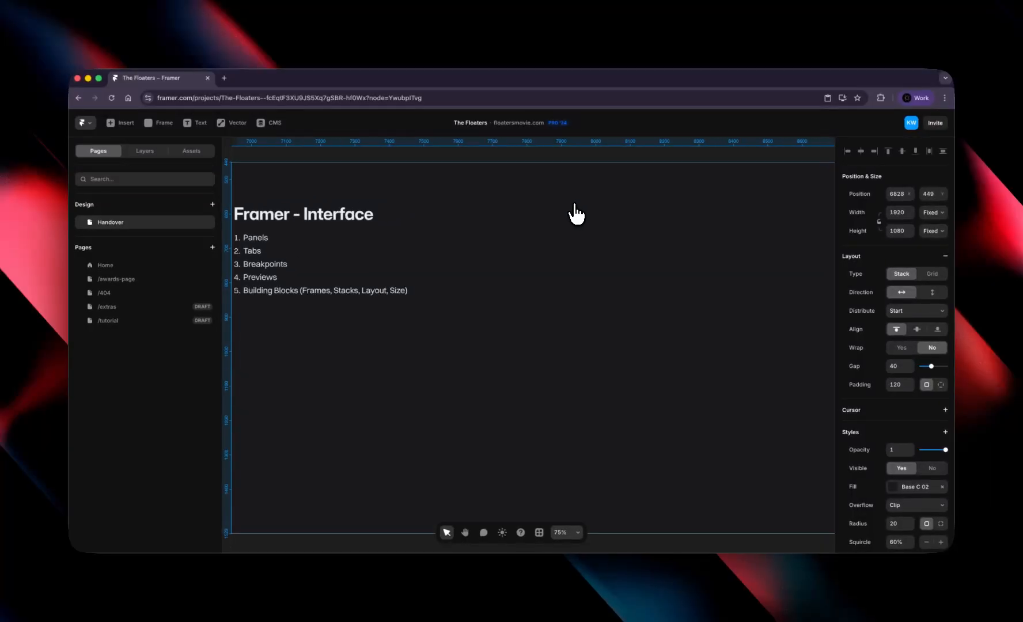
scroll(573, 213, "down", 5)
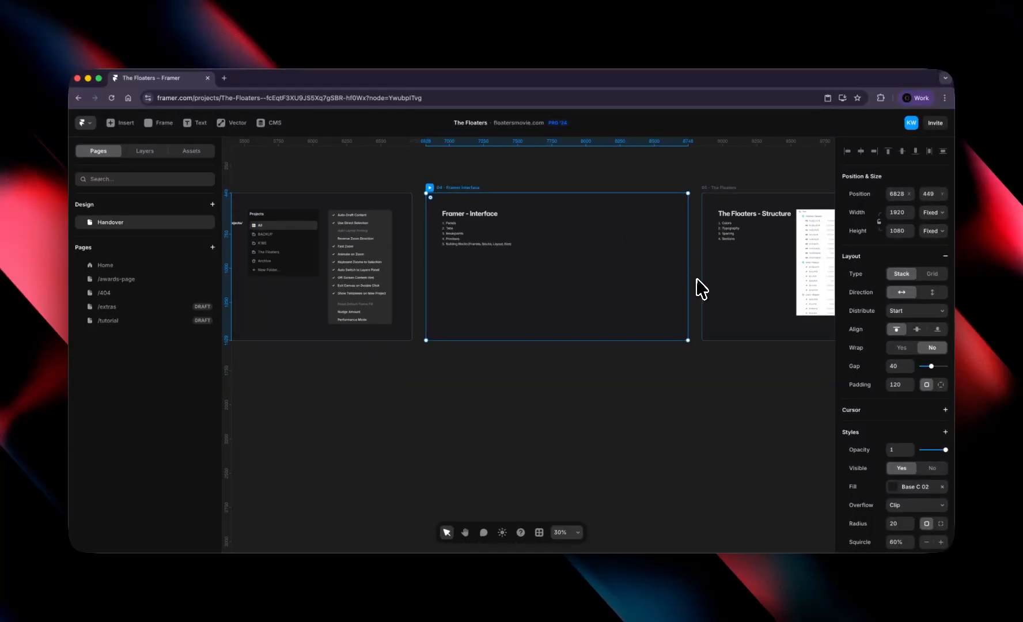
left_click_drag(697, 286, 658, 313)
scroll(506, 268, "up", 3)
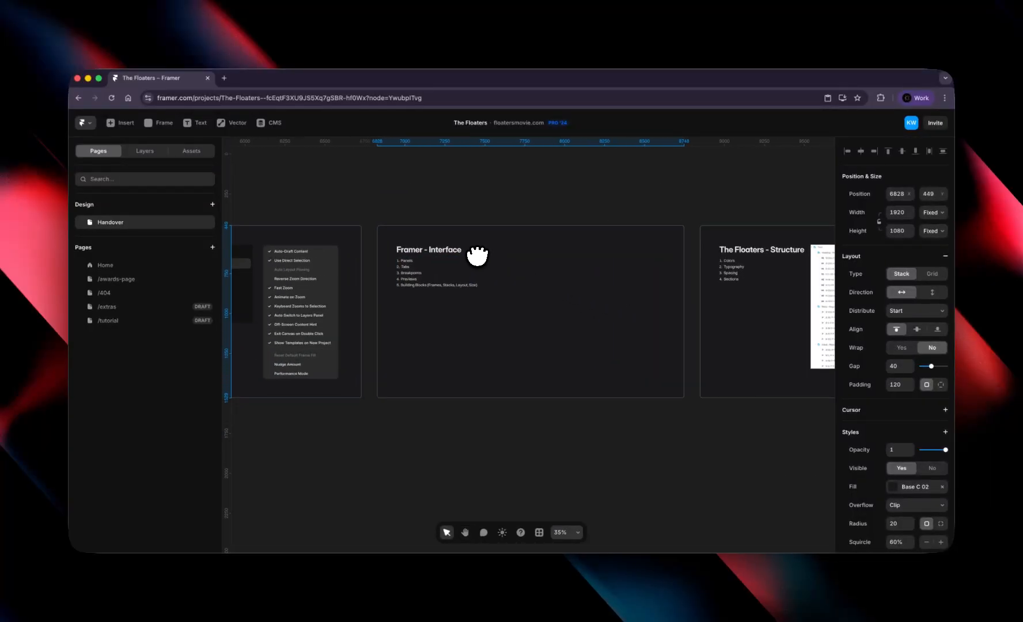
scroll(438, 190, "down", 1)
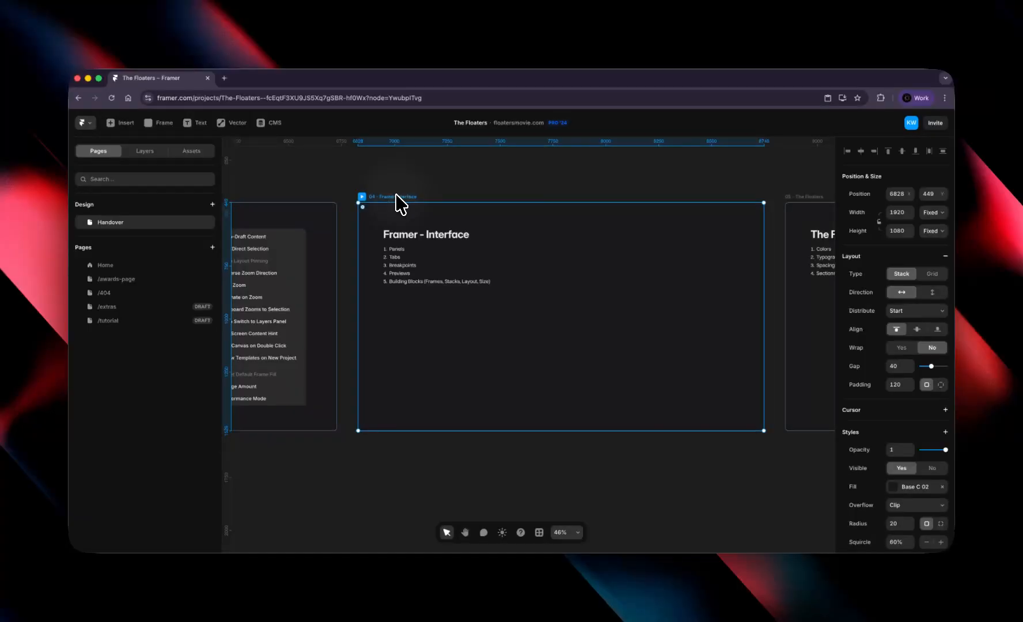
key("super+2")
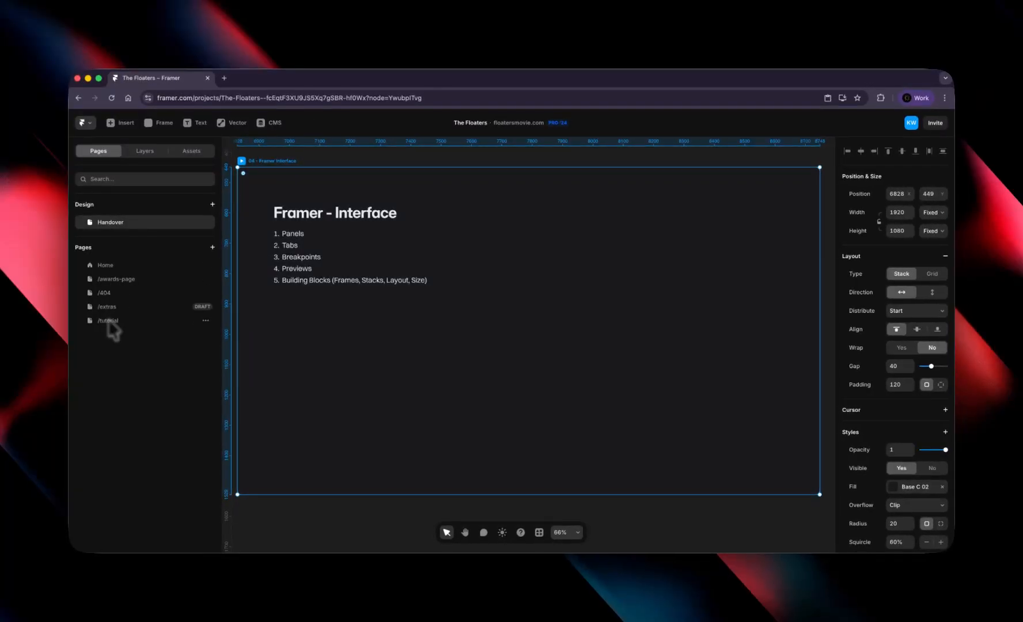
Step: Open the /tutorial page and bring its Desktop, XL Desktop, Tablet and Phone breakpoints into view side by side
left_click(122, 320)
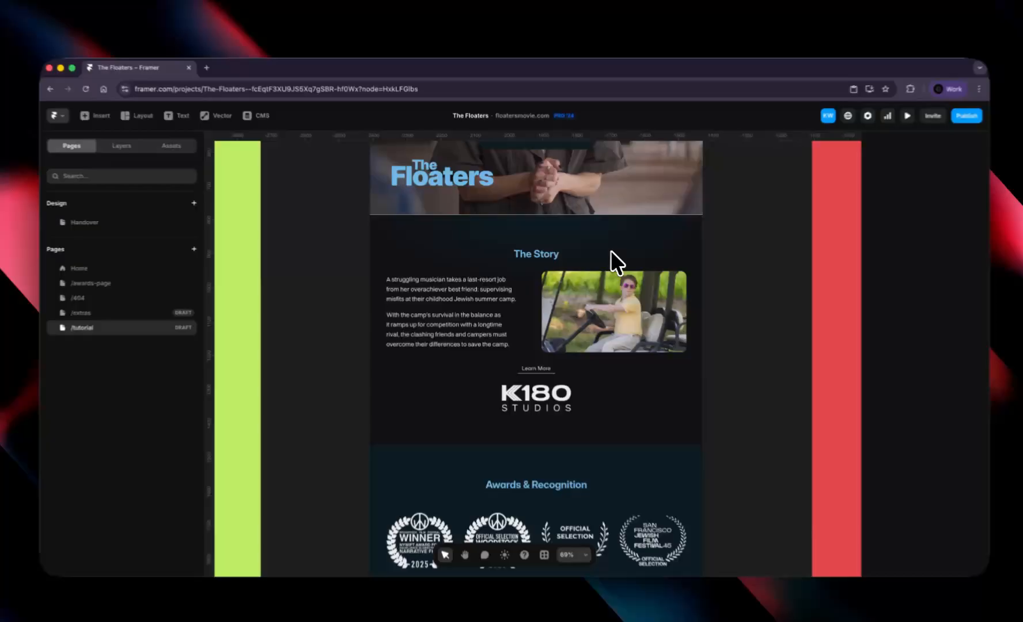
scroll(773, 328, "down", 5)
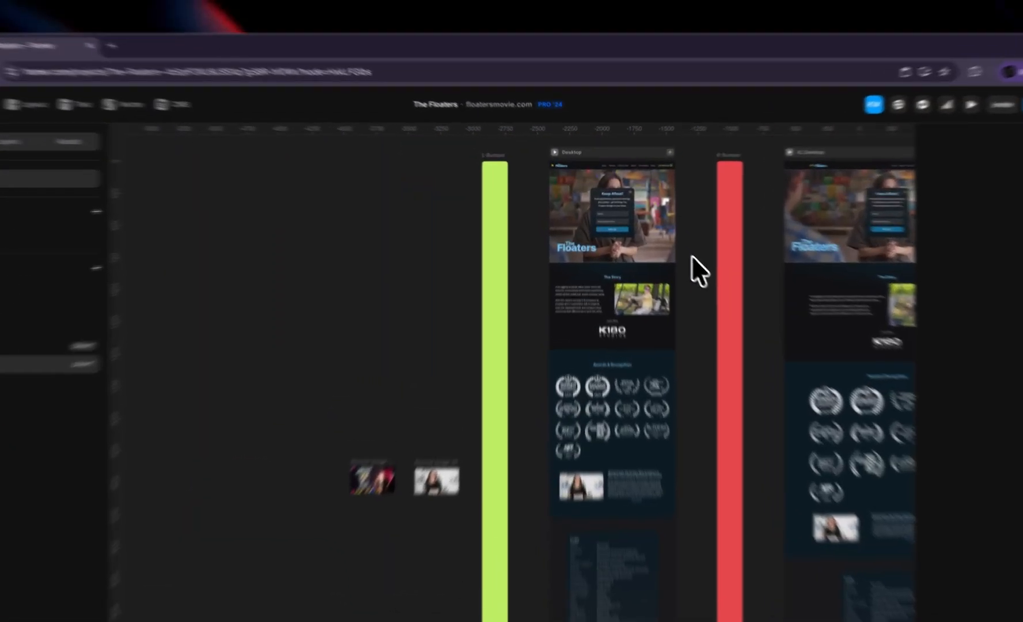
left_click_drag(692, 256, 370, 301)
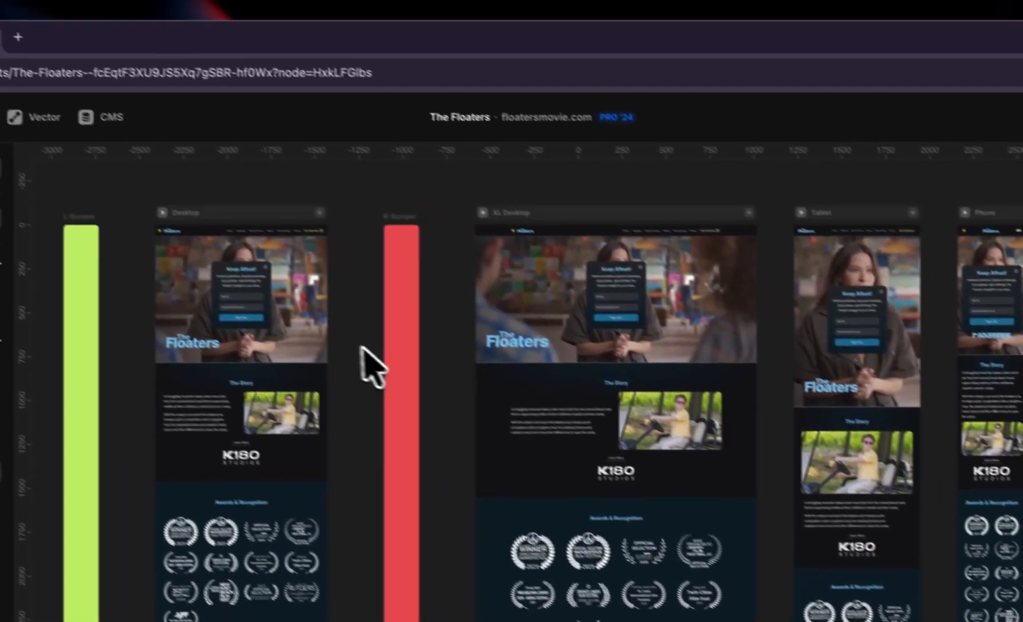
left_click_drag(358, 210, 375, 196)
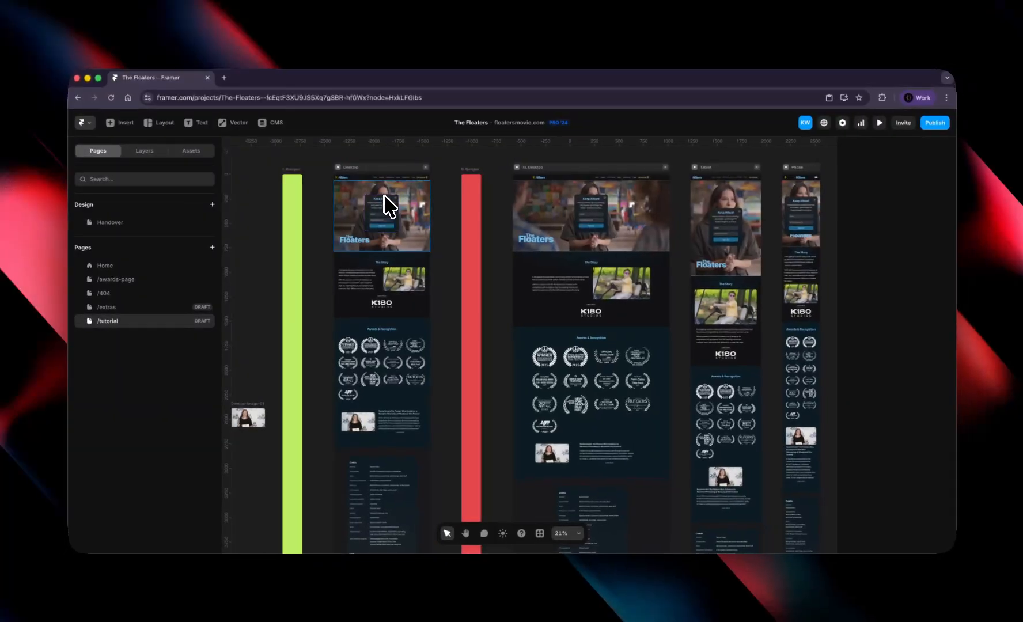
Step: Examine the Desktop breakpoint's width range, navigation bar and sections, and compare them with the XL Desktop layout
scroll(402, 172, "up", 2)
scroll(384, 232, "up", 5)
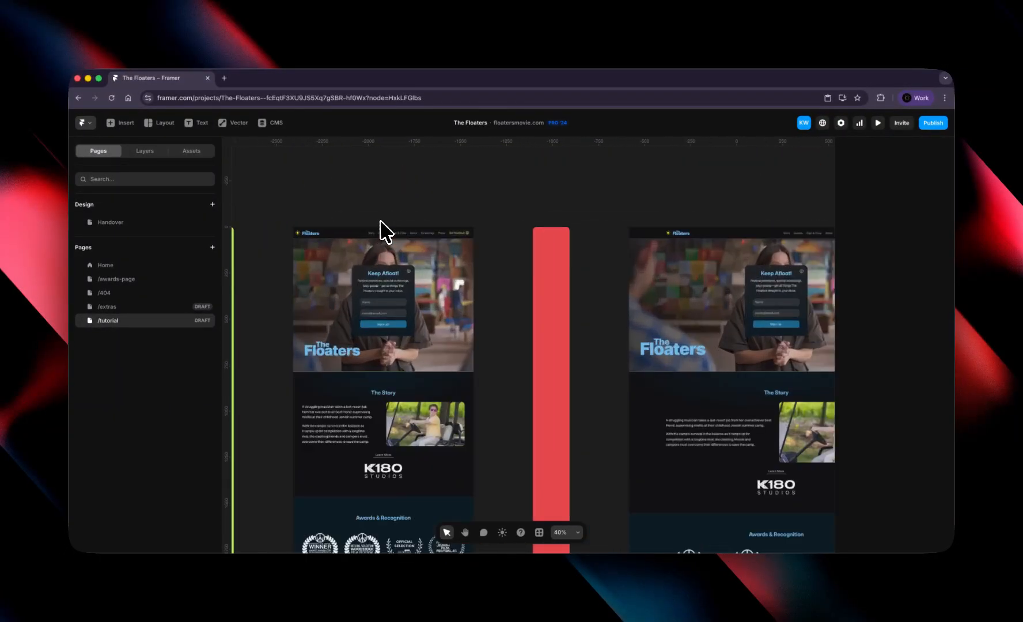
scroll(527, 262, "left", 5)
scroll(538, 265, "up", 4)
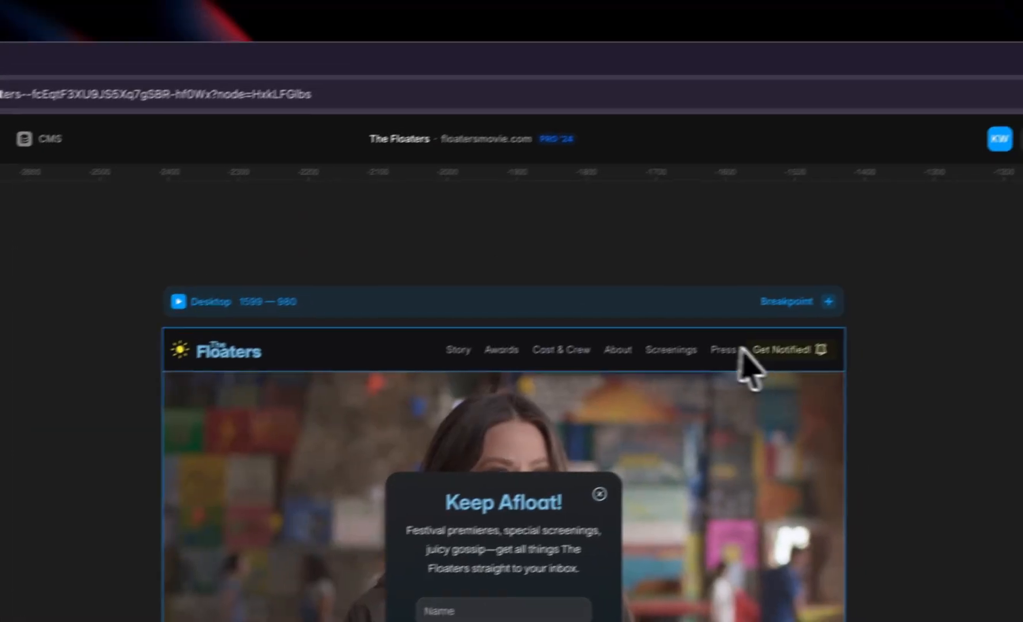
scroll(742, 359, "down", 4)
scroll(731, 332, "down", 3)
left_click_drag(731, 331, 457, 183)
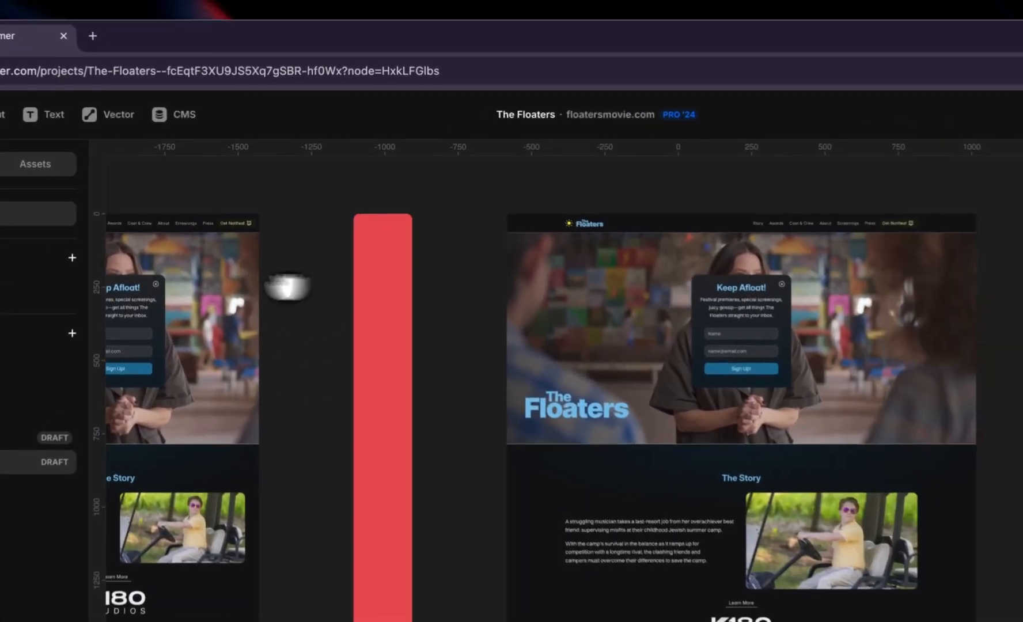
scroll(287, 286, "left", 10)
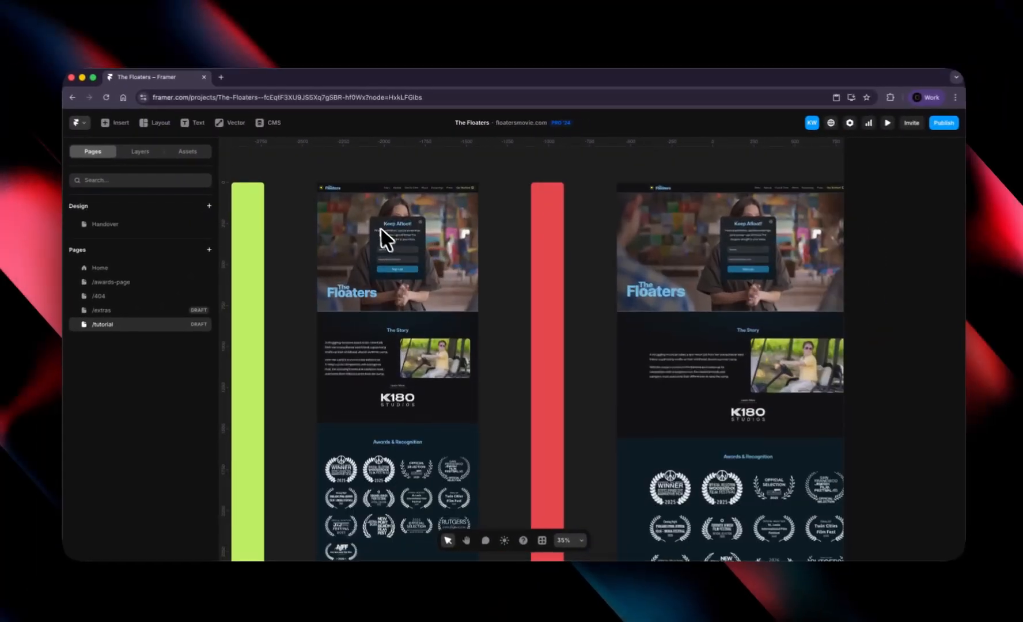
scroll(380, 228, "up", 3)
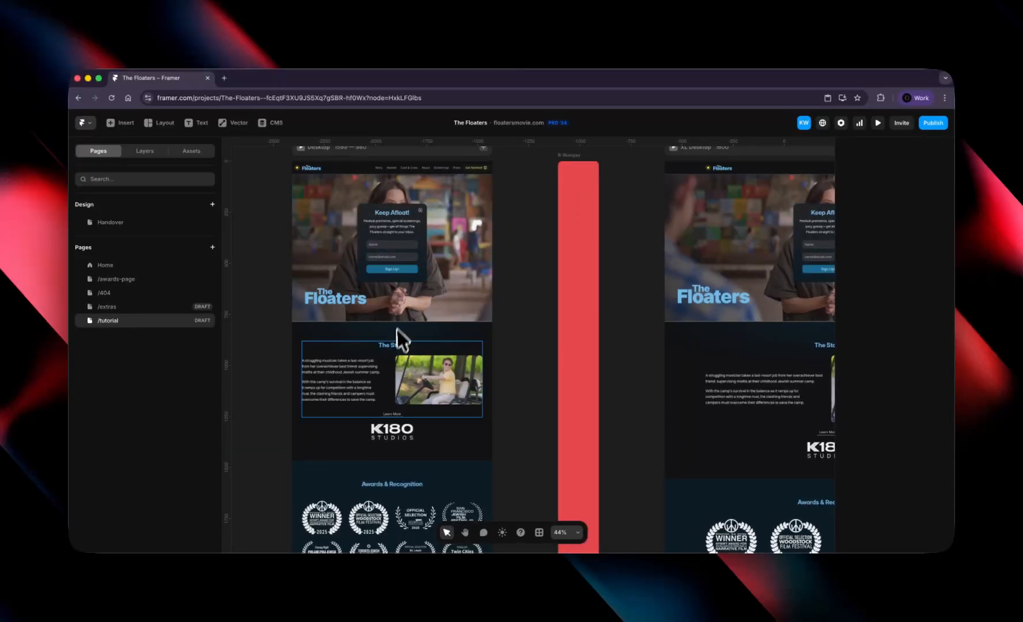
scroll(600, 347, "right", 15)
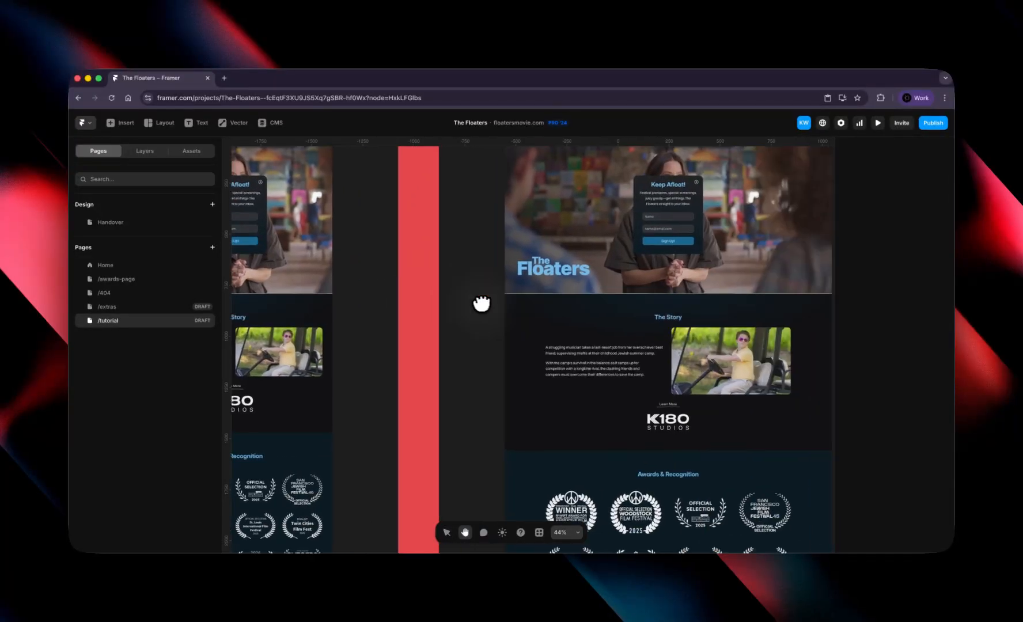
scroll(464, 297, "left", 15)
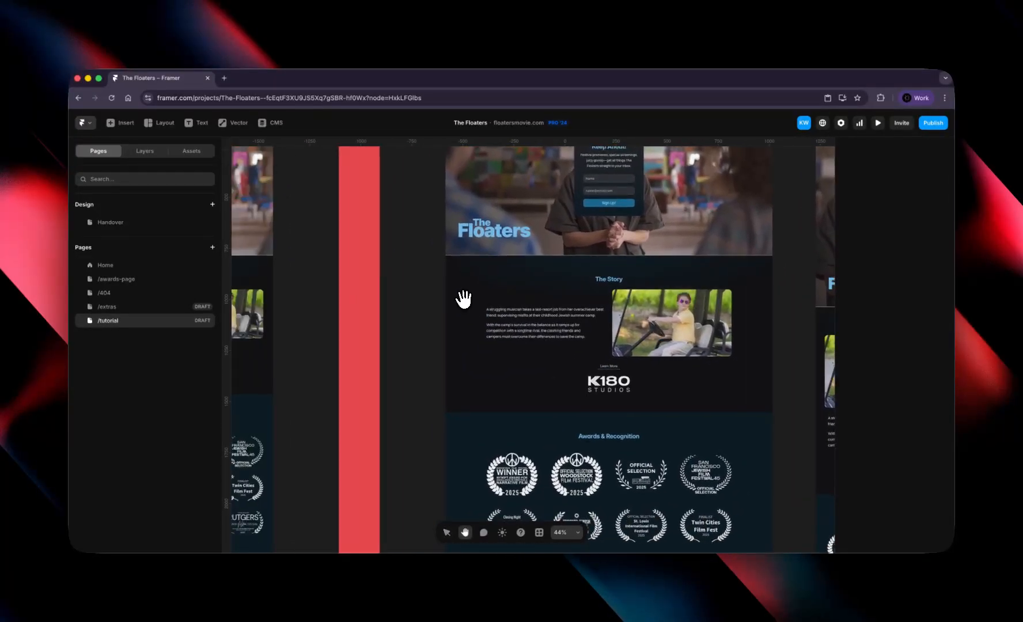
Step: Change the Desktop breakpoint's "The Story" section heading to "Our Story"
scroll(363, 256, "up", 5)
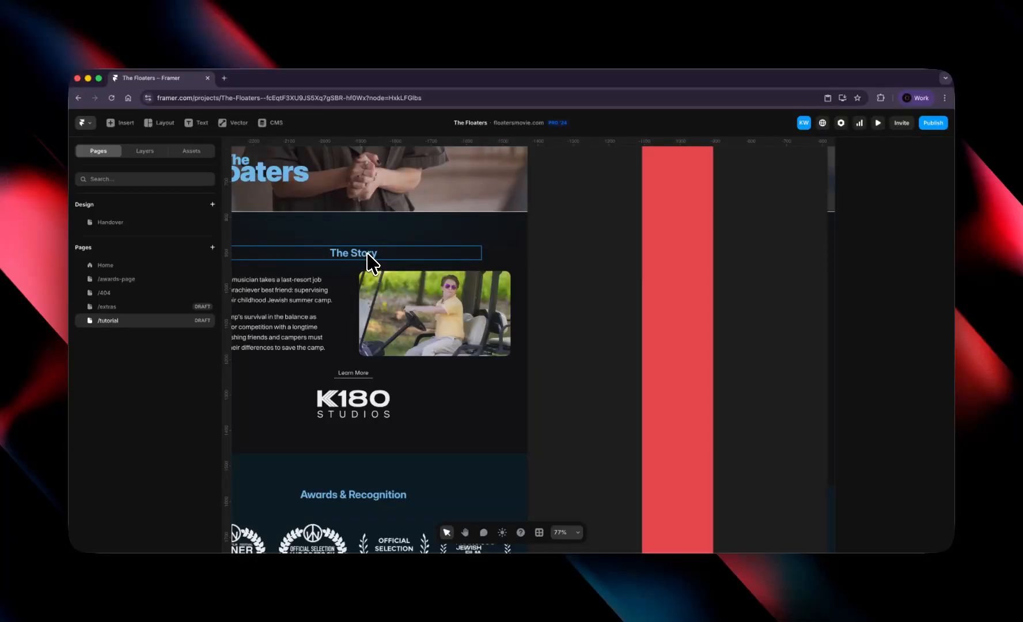
double_click(366, 254)
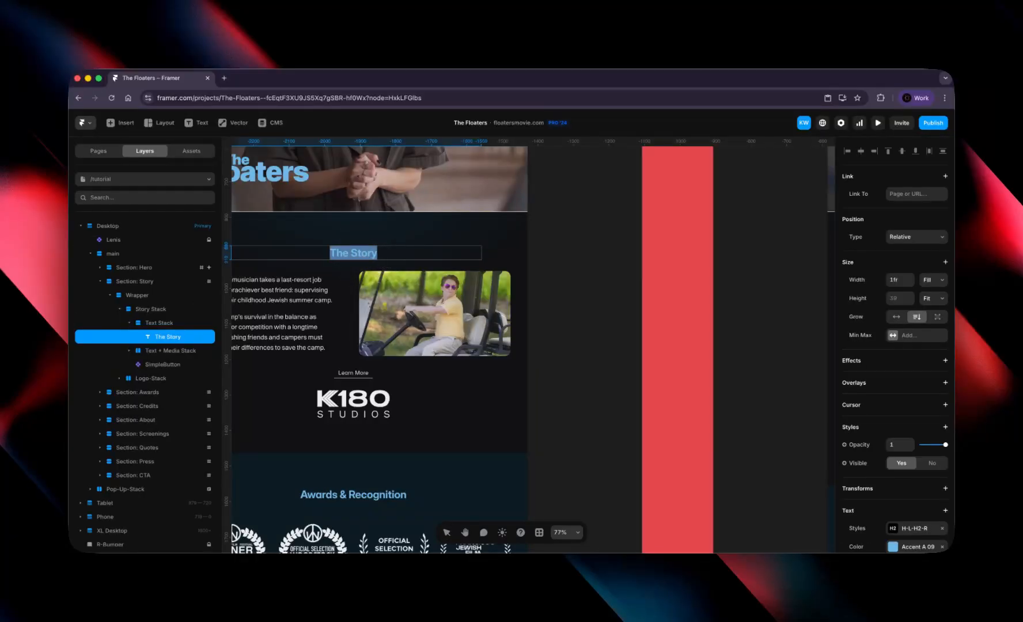
type("ur ")
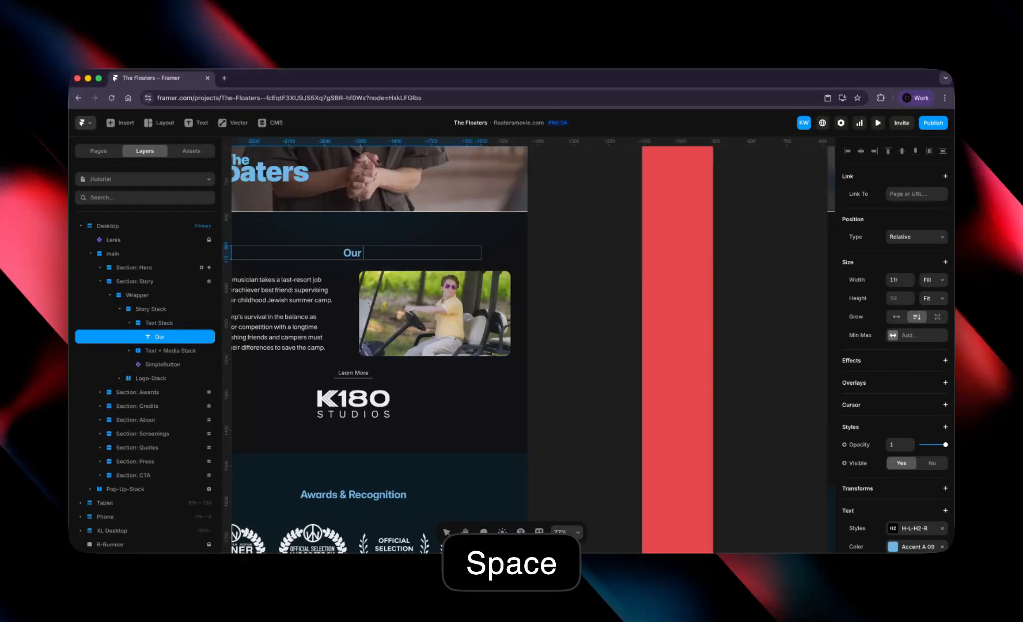
type("Story")
key("Escape")
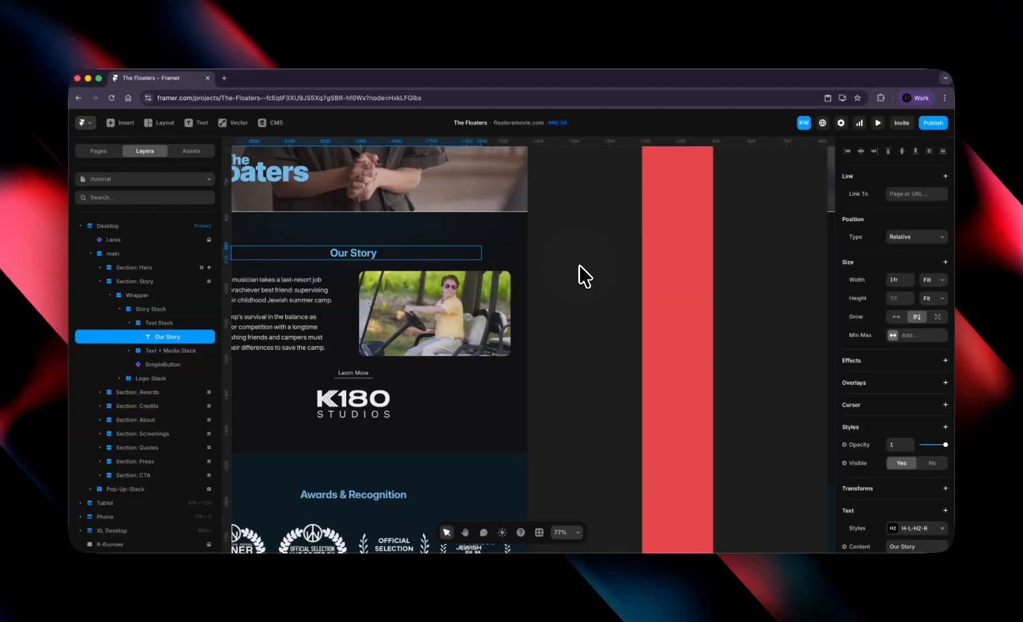
Step: Compare the "Our Story" heading across the Desktop, XL Desktop, Tablet and Phone breakpoints
scroll(571, 286, "down", 3)
scroll(612, 295, "down", 2)
left_click_drag(678, 310, 516, 281)
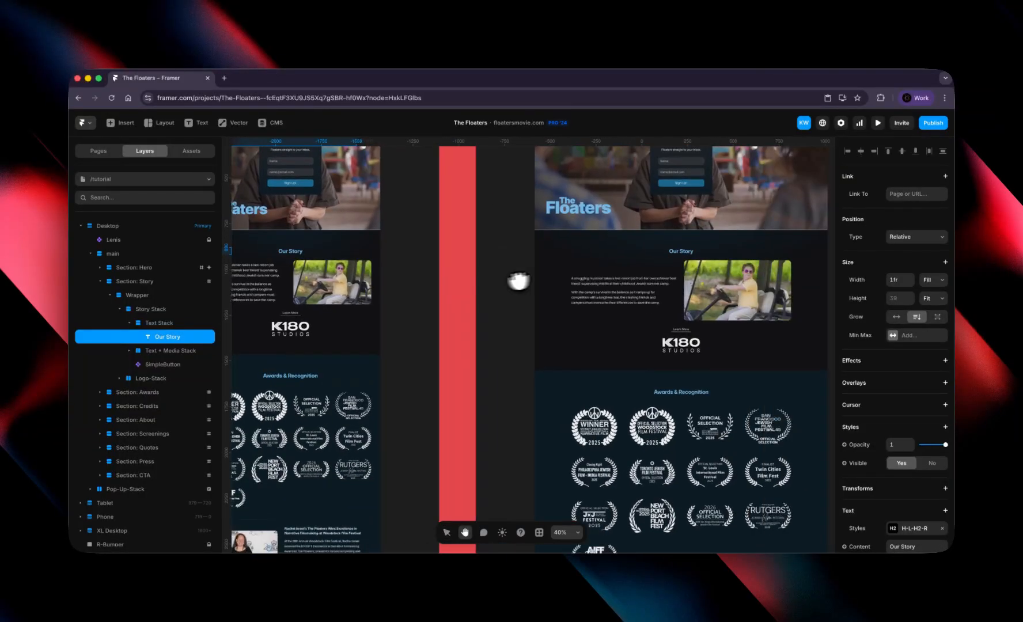
left_click_drag(730, 270, 565, 282)
left_click_drag(706, 265, 496, 265)
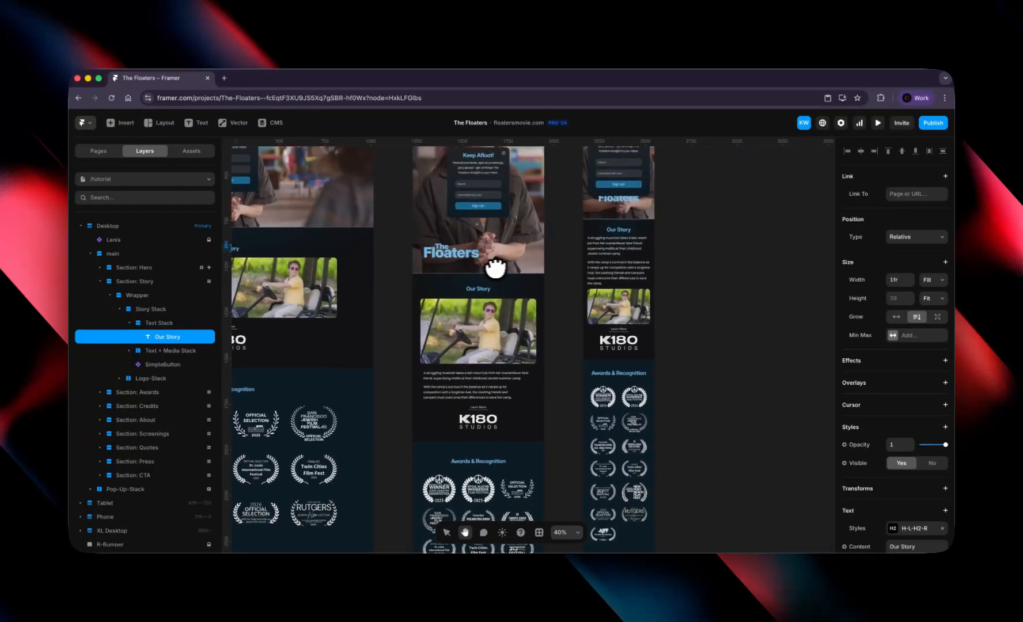
left_click_drag(657, 258, 889, 258)
scroll(452, 266, "left", 8)
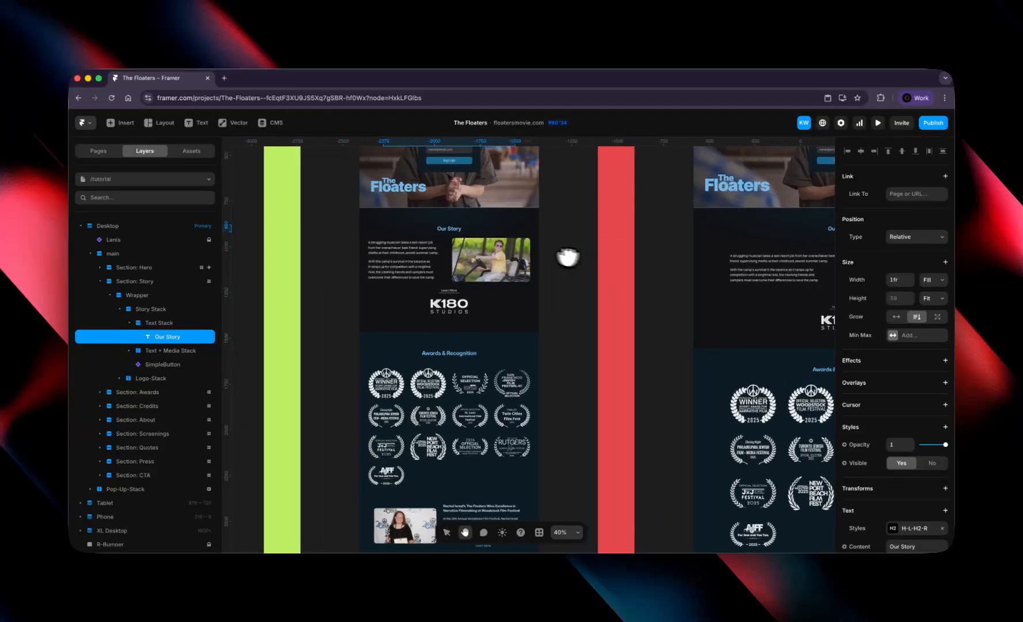
scroll(456, 231, "up", 3)
scroll(454, 232, "down", 6)
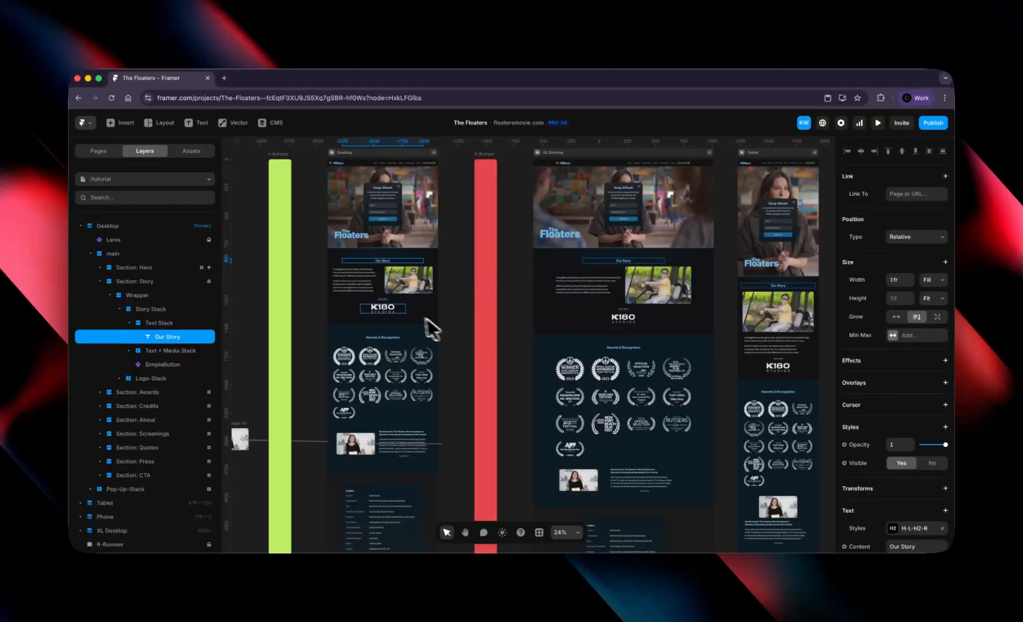
Step: Examine how the Story section's text, image and logo are arranged on Desktop, XL Desktop, Tablet and Phone
left_click_drag(645, 285, 633, 242)
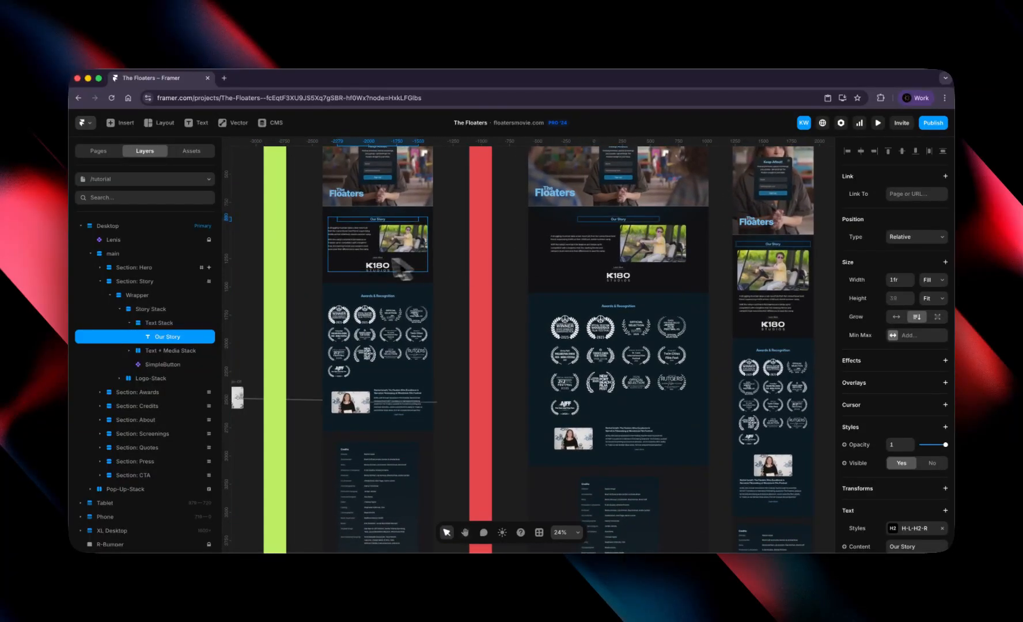
scroll(363, 262, "up", 5)
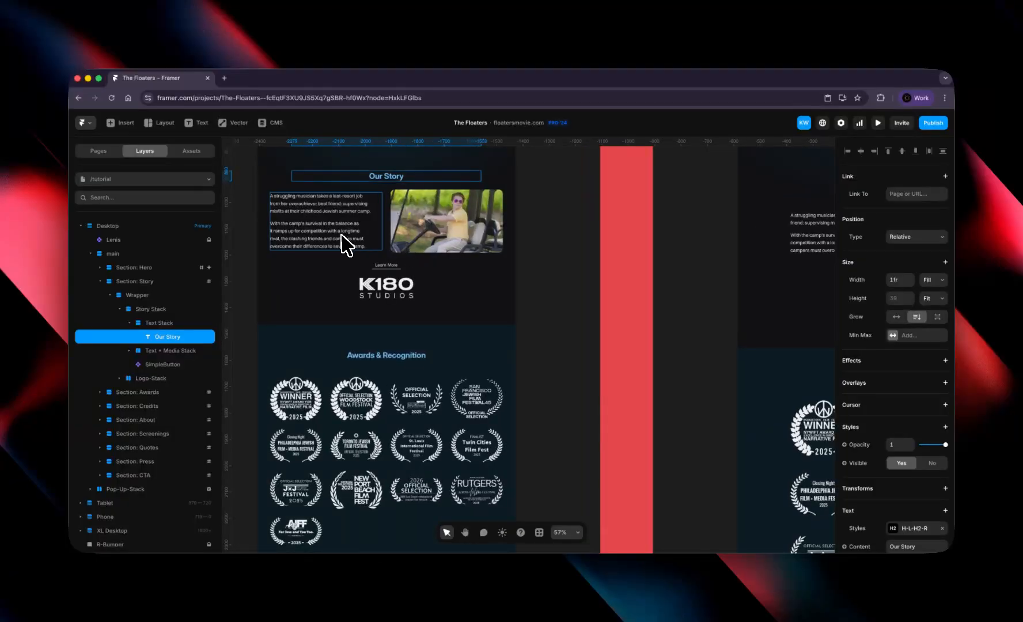
scroll(375, 271, "up", 5)
scroll(429, 273, "left", 3)
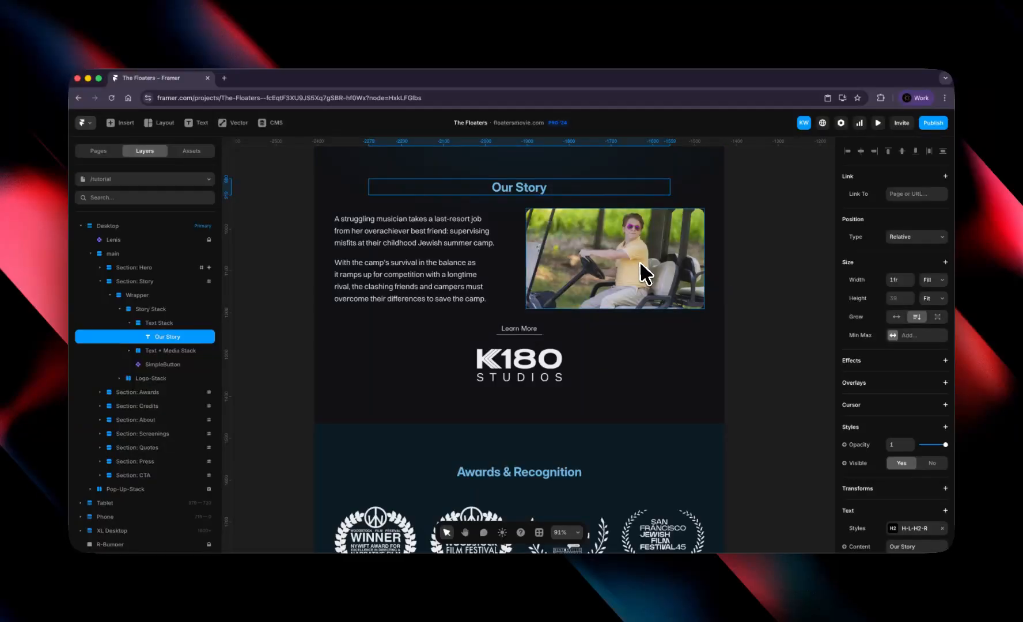
left_click_drag(709, 270, 561, 297)
scroll(599, 294, "down", 5)
left_click_drag(625, 305, 403, 295)
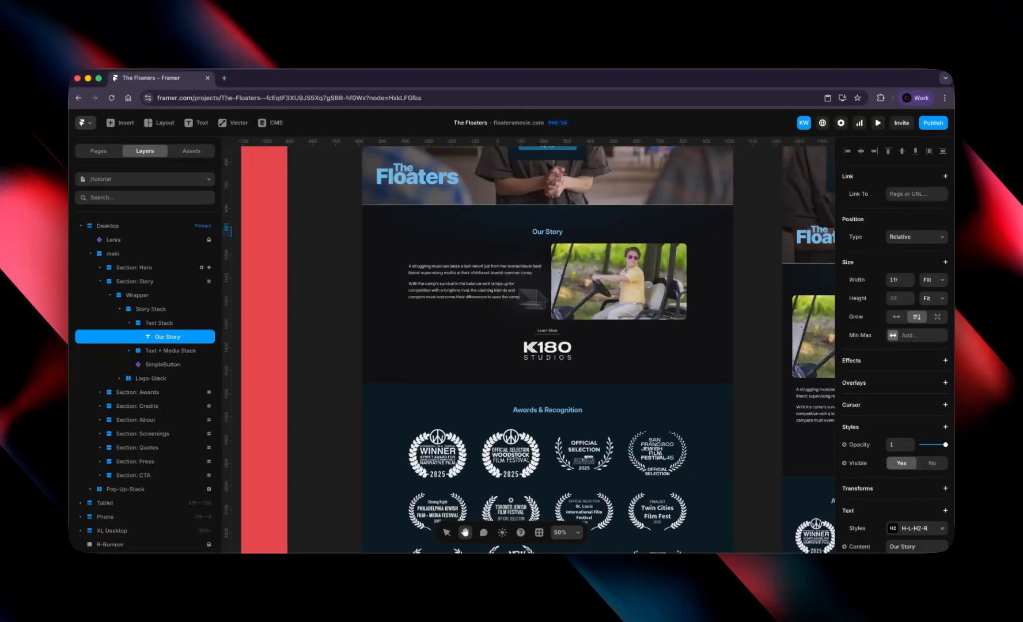
left_click_drag(697, 314, 521, 307)
left_click_drag(721, 334, 548, 305)
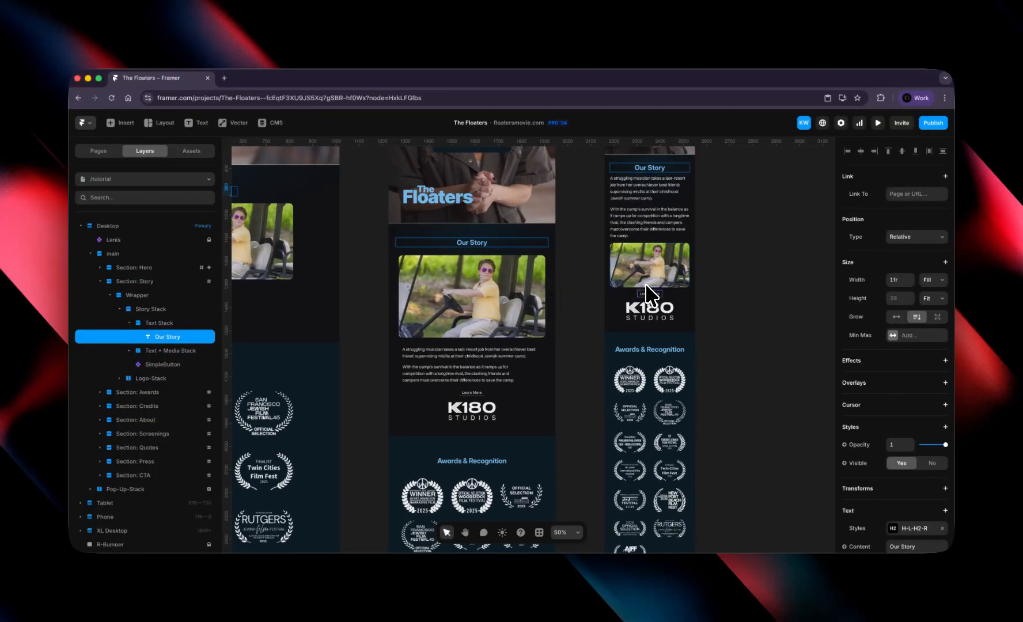
scroll(463, 338, "up", 2)
scroll(456, 338, "down", 5)
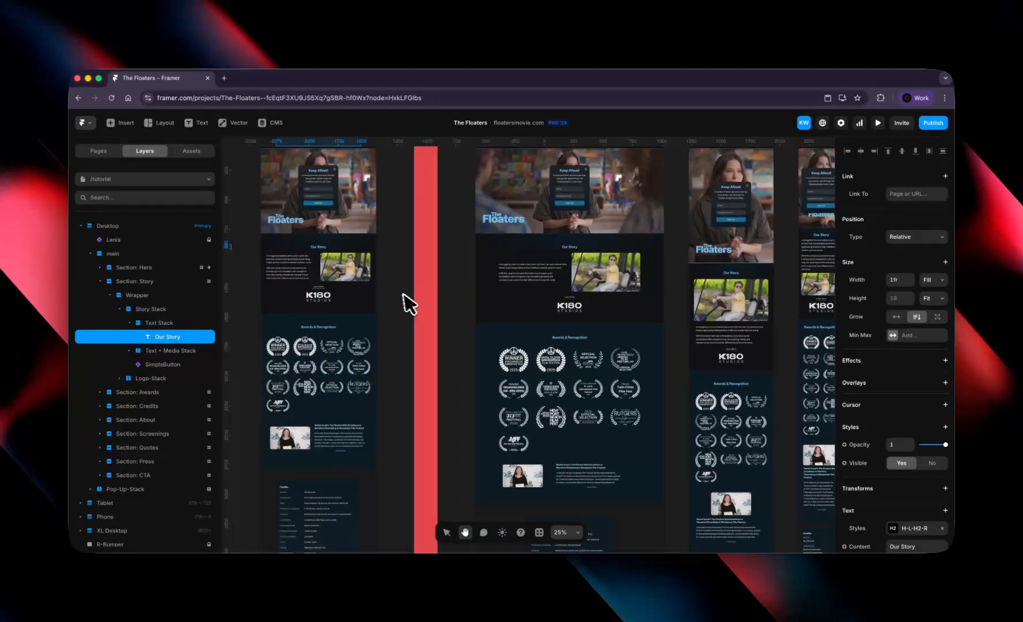
left_click_drag(404, 299, 487, 292)
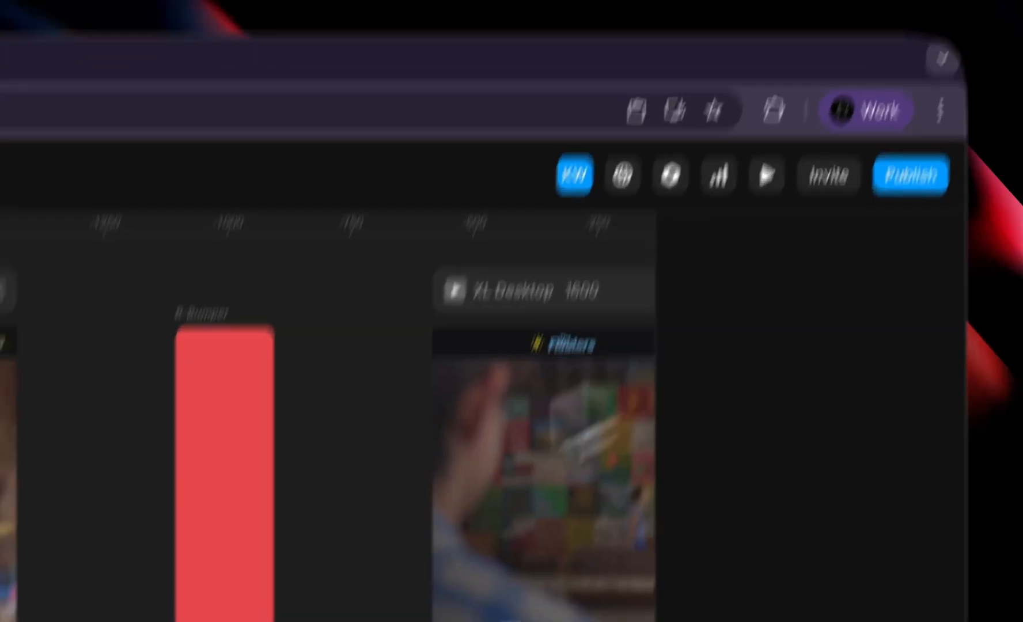
Step: Preview the page at XL Desktop, Phone and Desktop widths, check the Our Story section, and return to the canvas
key("super+p")
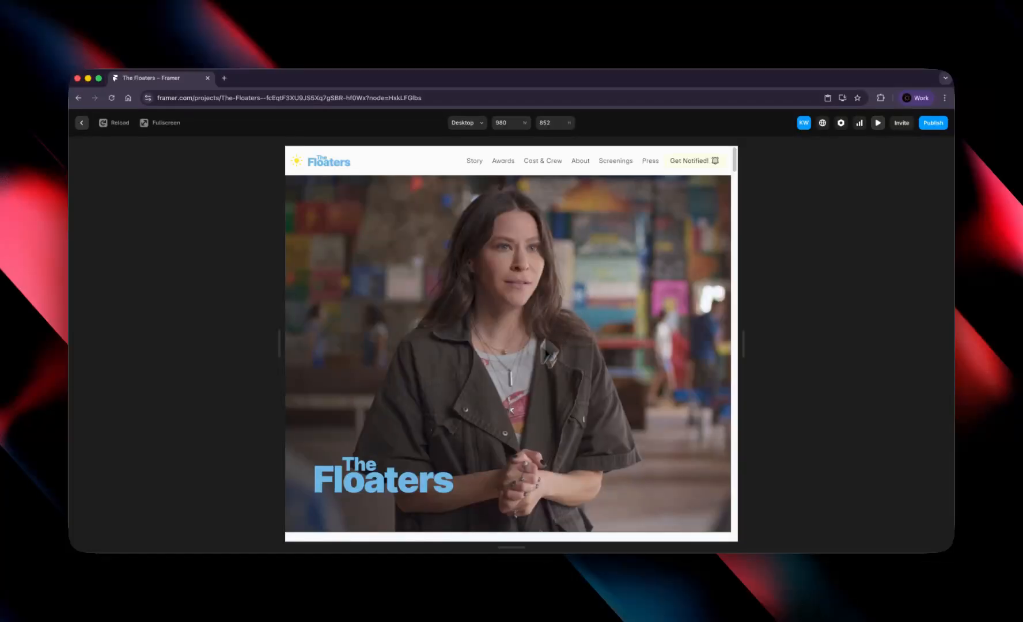
left_click(572, 270)
left_click_drag(744, 338, 897, 347)
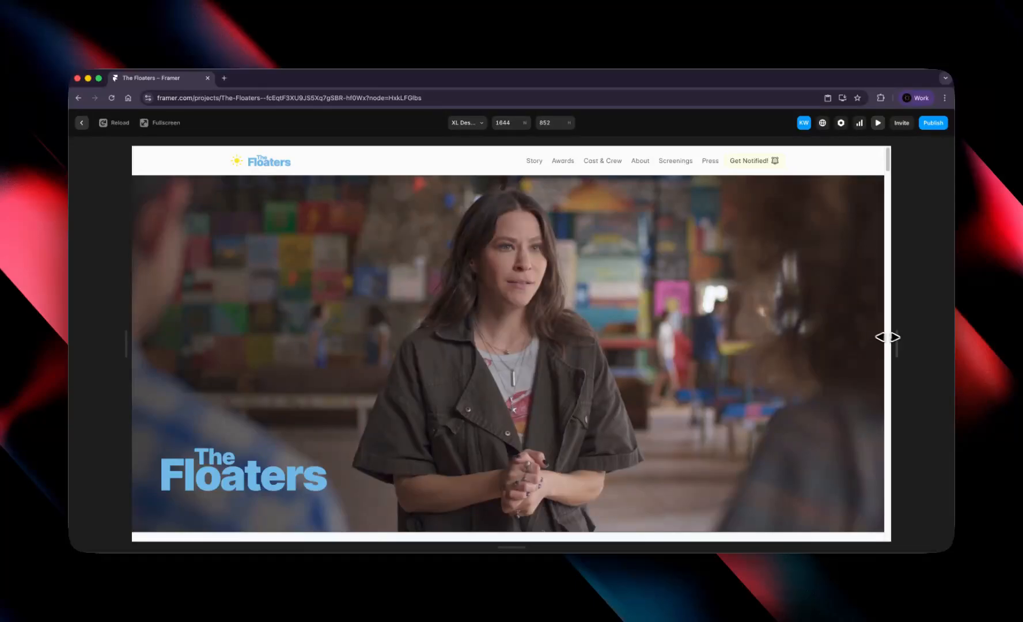
left_click_drag(889, 337, 643, 329)
scroll(582, 334, "down", 5)
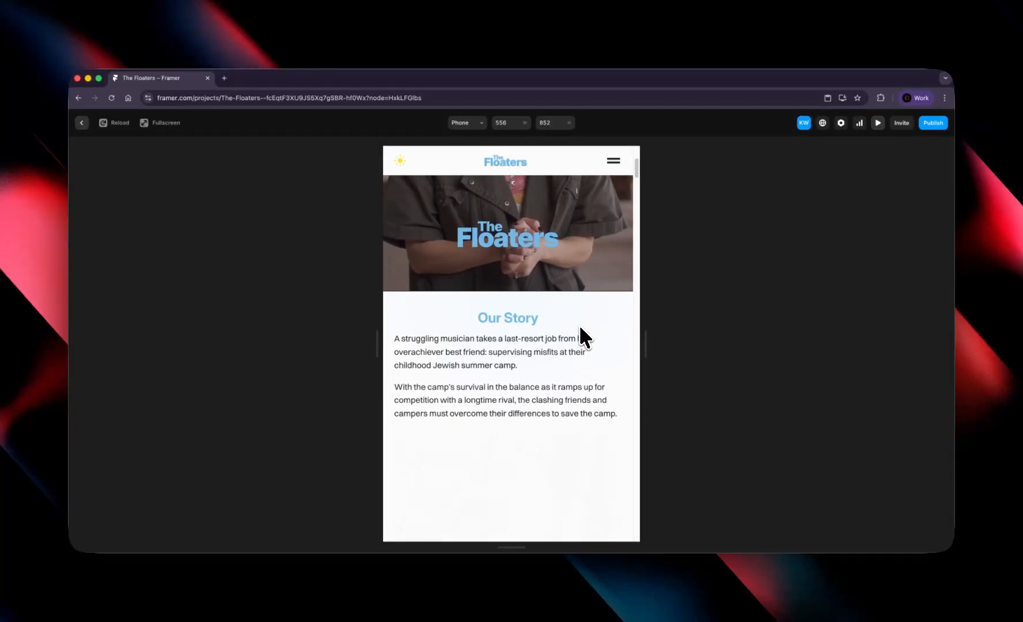
scroll(583, 321, "down", 3)
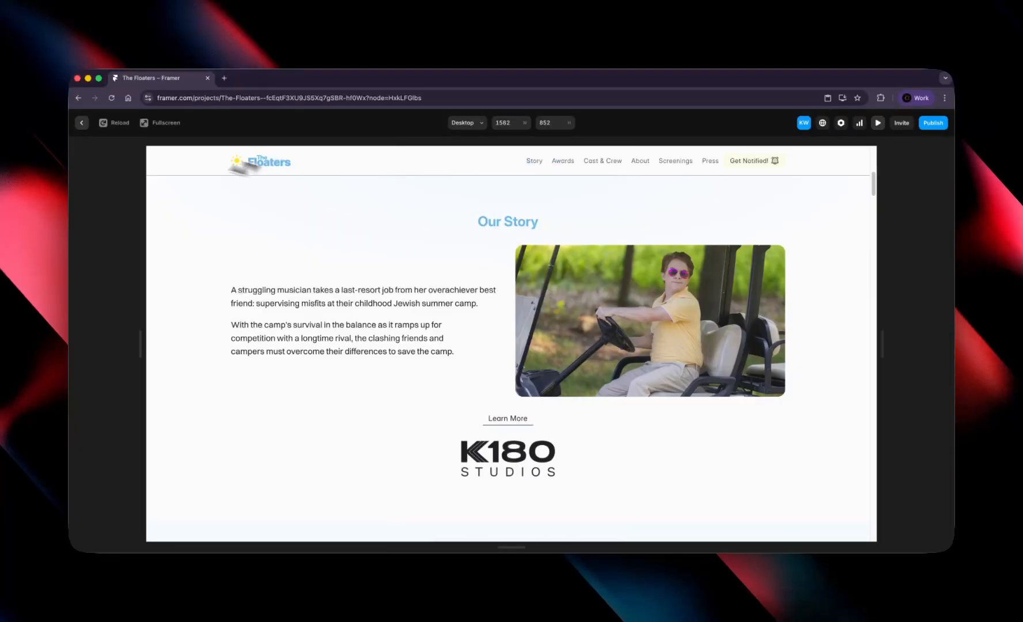
left_click(82, 123)
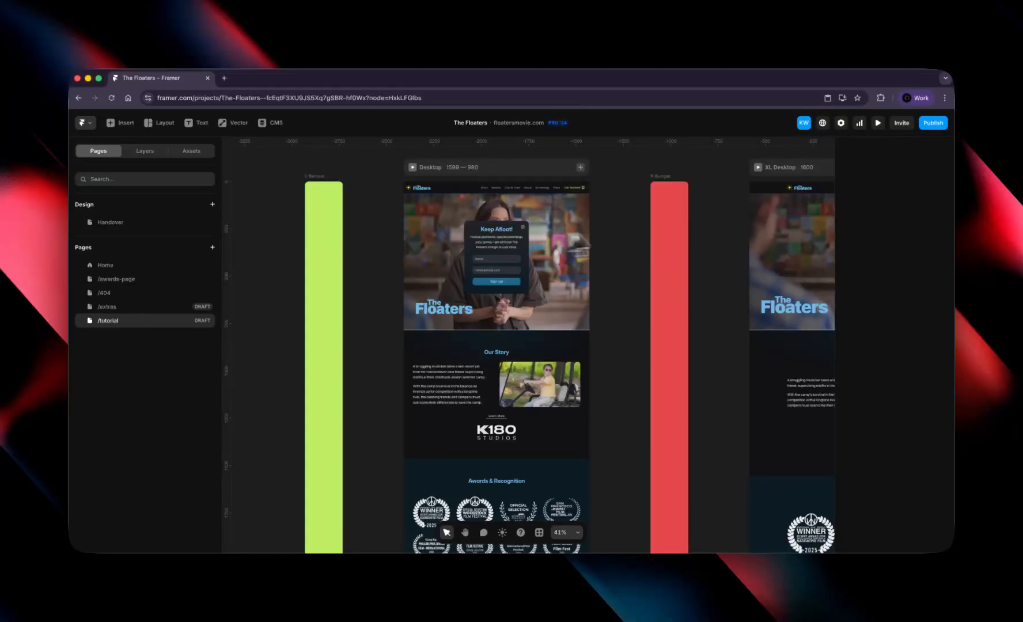
Step: Preview the Desktop page again, widen it to about 1610 into the XL Desktop layout, and close the preview
left_click(876, 124)
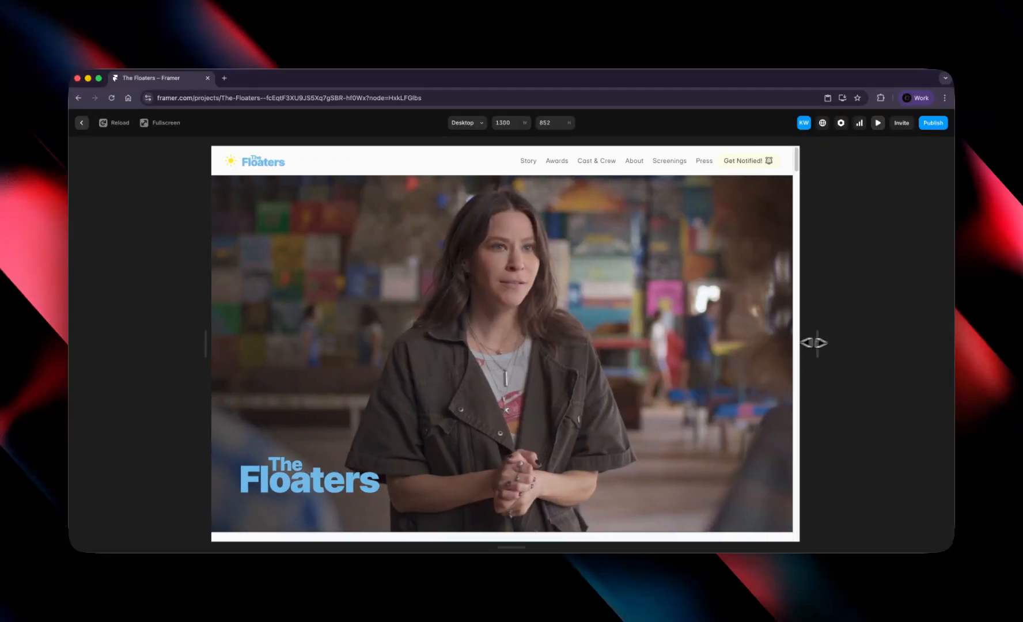
left_click_drag(814, 342, 888, 352)
left_click(572, 270)
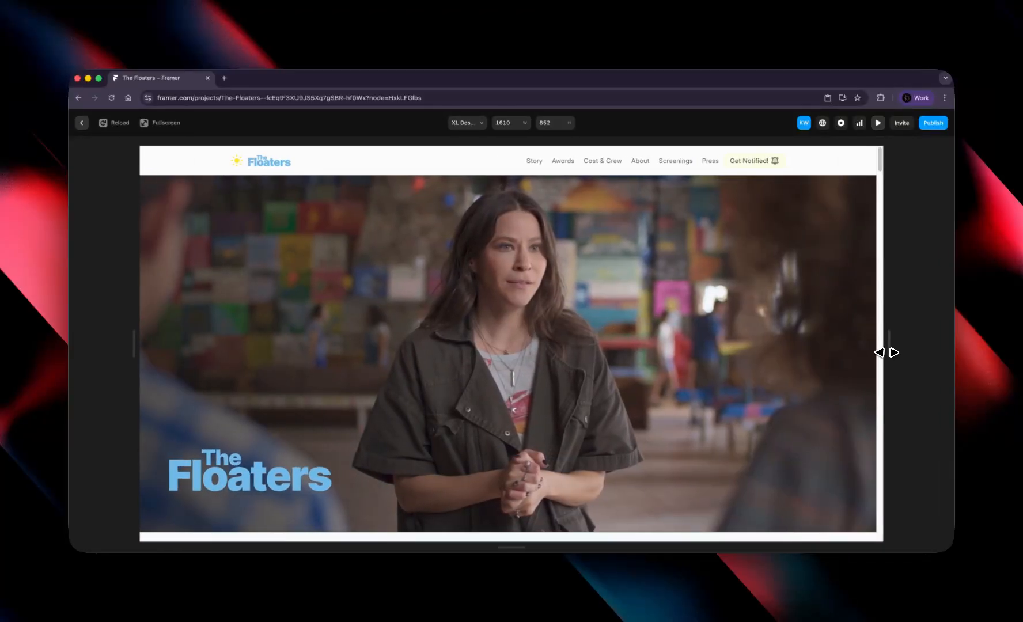
left_click(86, 125)
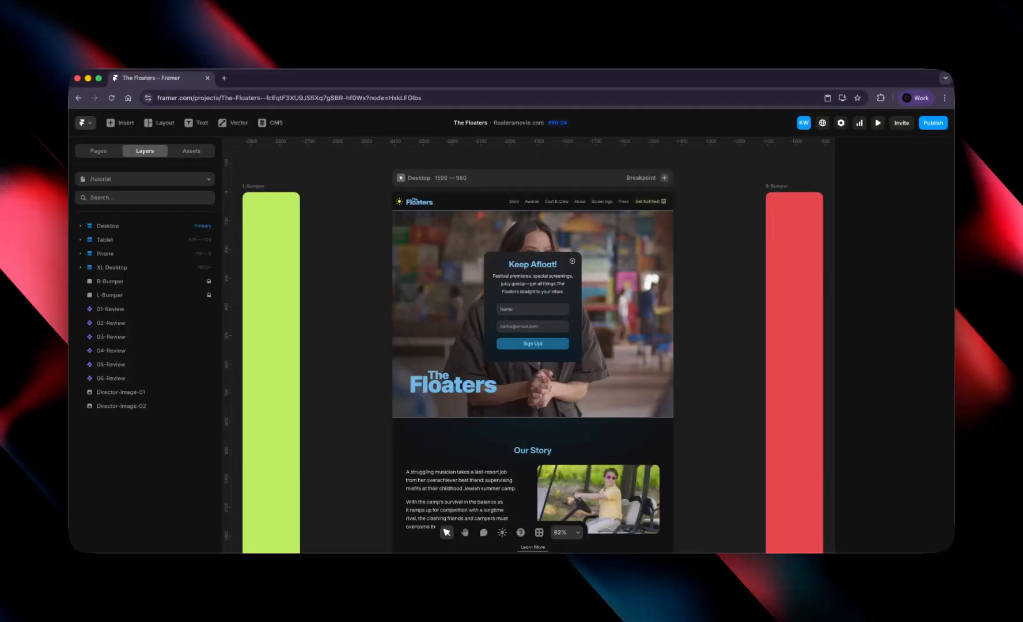
Step: Draw a frame about 1151 × 441 on the empty canvas beside L-Bumper and nest two progressively smaller frames inside it
scroll(600, 336, "down", 5)
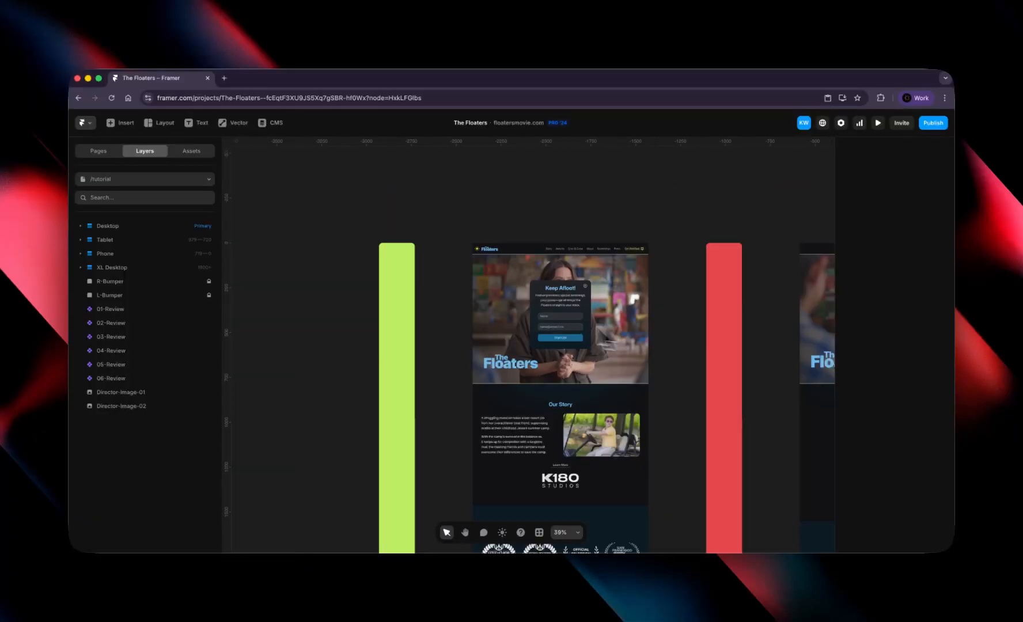
left_click_drag(348, 332, 654, 308)
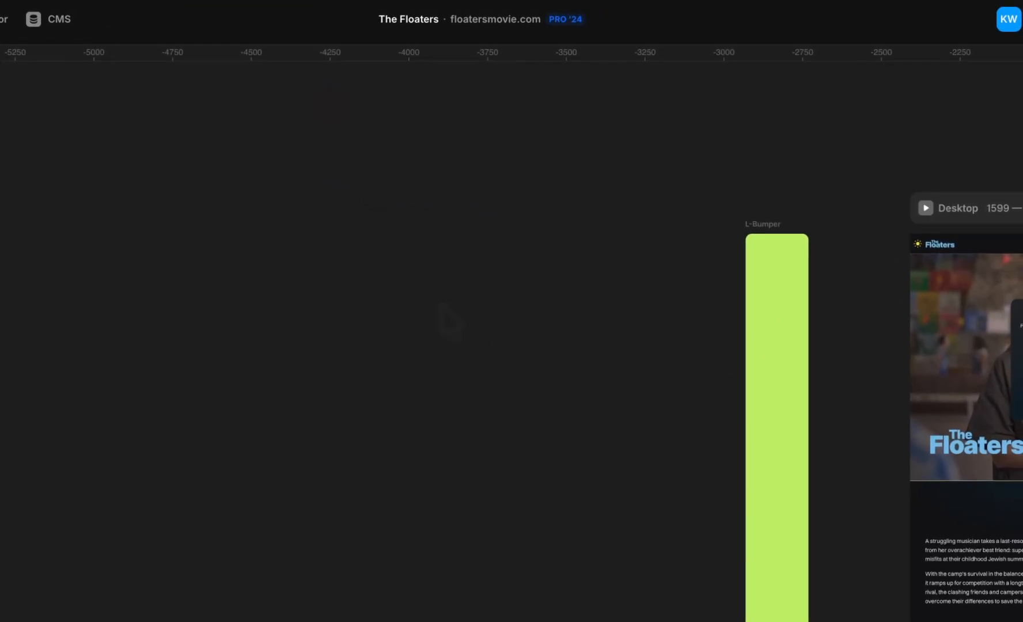
key("f")
left_click_drag(282, 253, 646, 393)
mouse_move(364, 285)
left_mouse_down()
mouse_move(590, 355)
mouse_move(640, 350)
left_mouse_up()
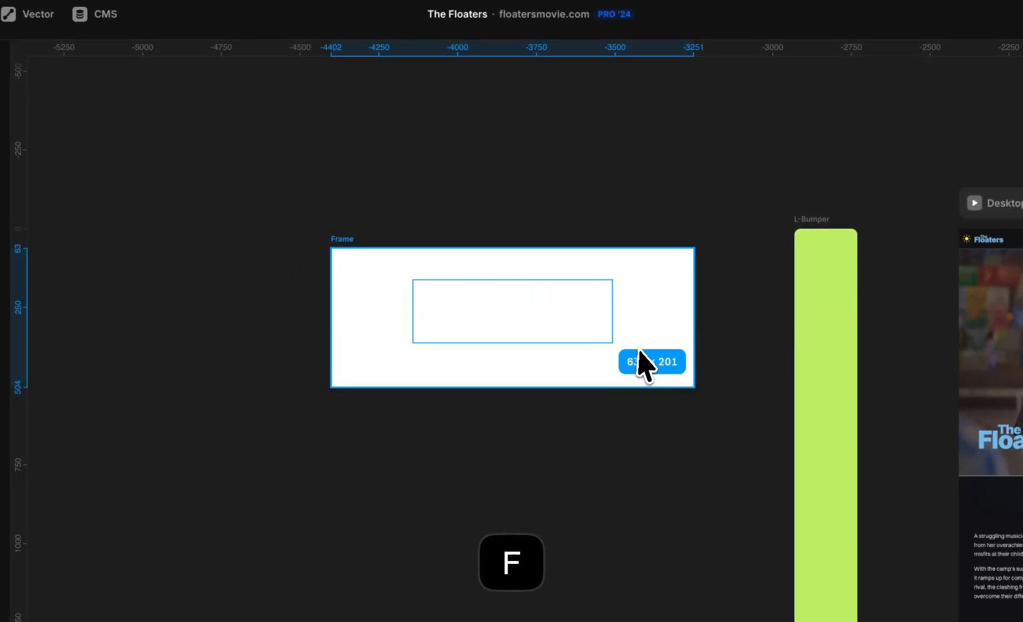
key("f")
left_click_drag(468, 301, 598, 343)
Step: Add the text "asdasdas" inside the innermost nested frame
left_click(539, 326)
key("t")
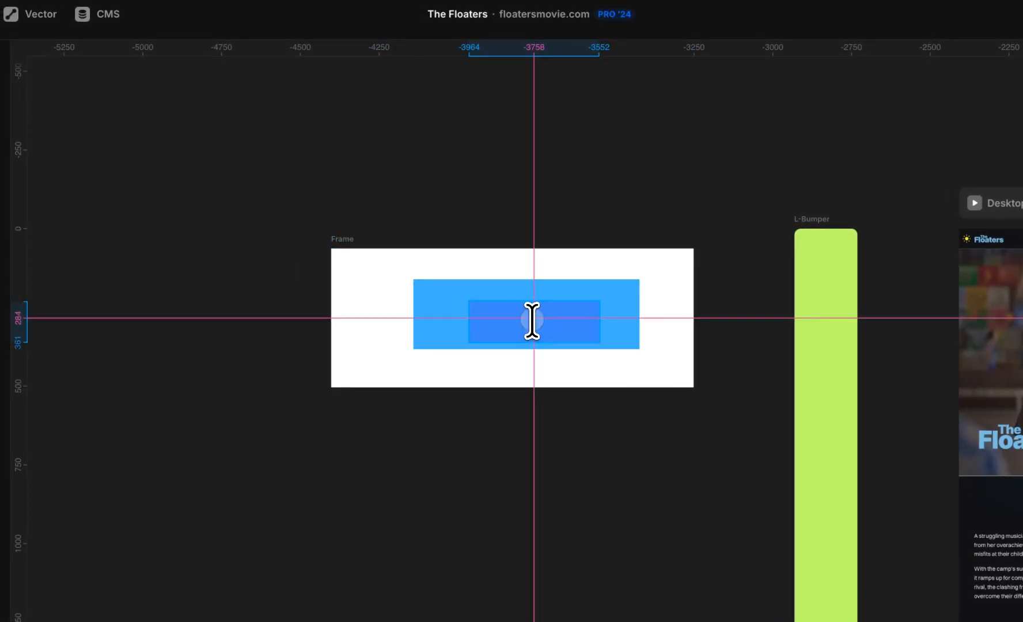
left_click(534, 321)
type("asdasdas")
left_click(618, 425)
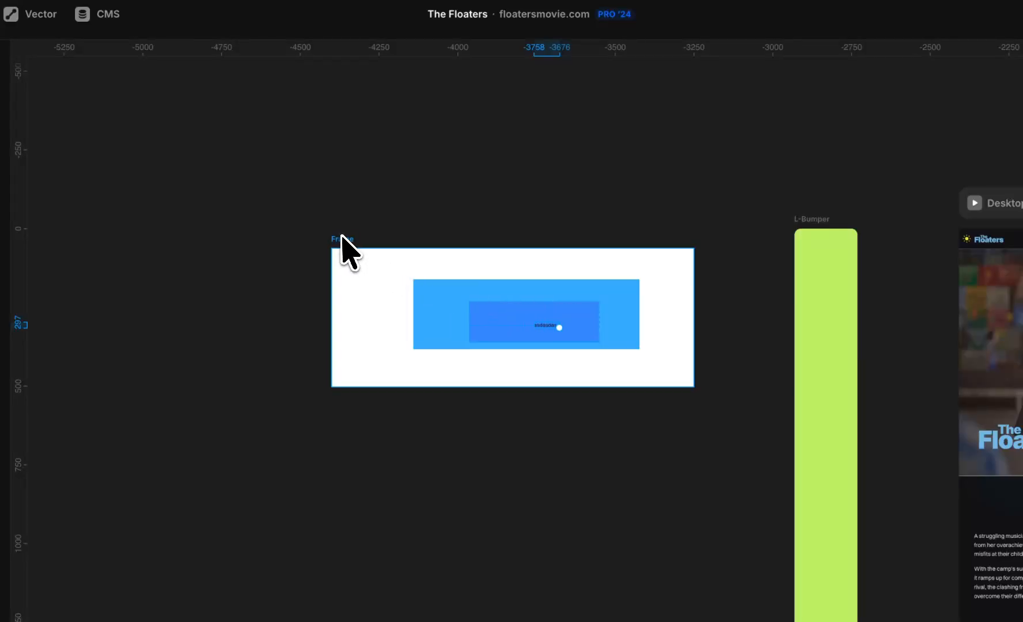
Step: Move the outer frame with its contents slightly toward L-Bumper, and delete the whole nested group
left_click_drag(343, 239, 371, 250)
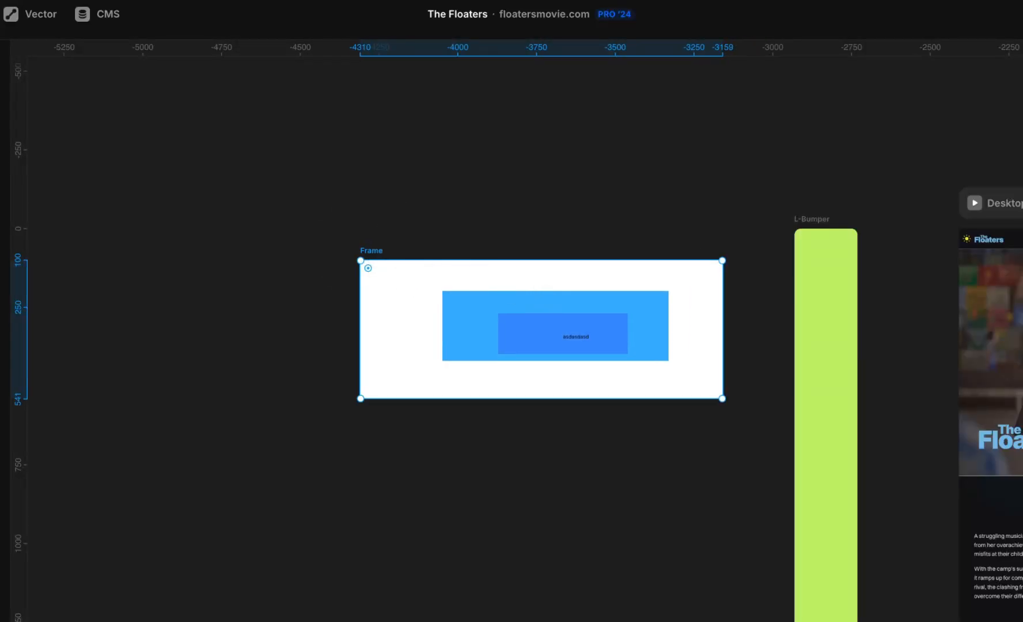
left_click(359, 211)
left_click_drag(294, 218, 760, 438)
left_click_drag(471, 339, 470, 338)
key("BackSpace")
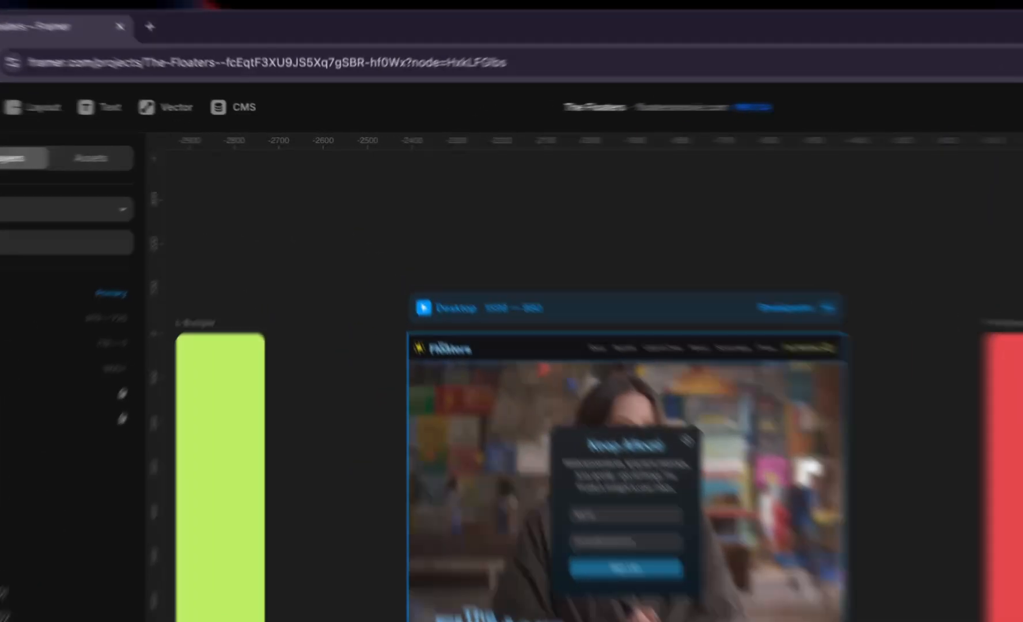
Step: Select the Desktop breakpoint and expand its layers down to main, keeping the Hero and Story sections collapsed
left_click(446, 236)
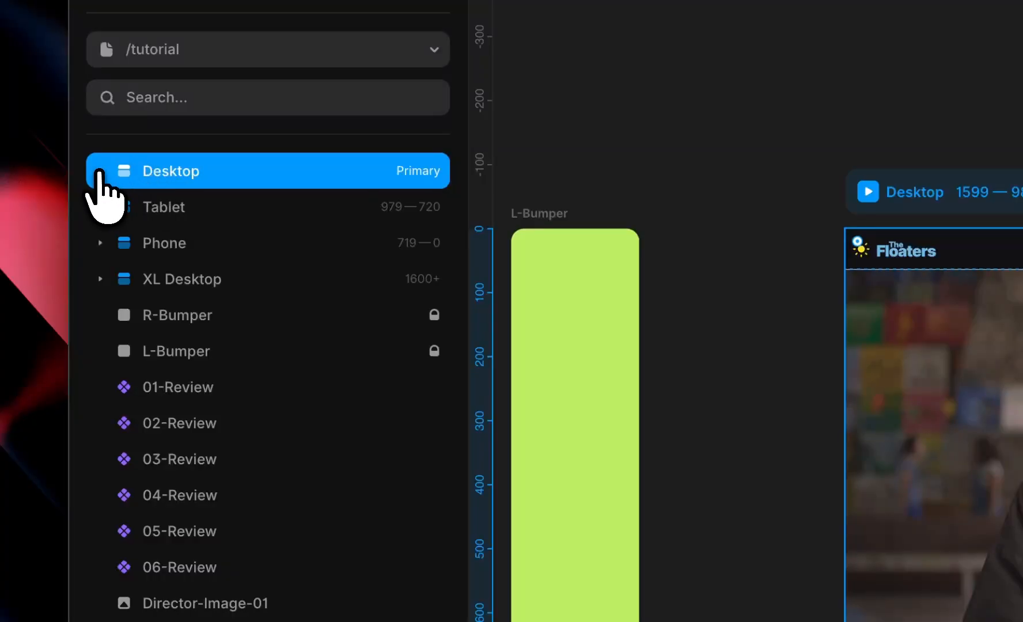
left_click(101, 171)
left_click(125, 244)
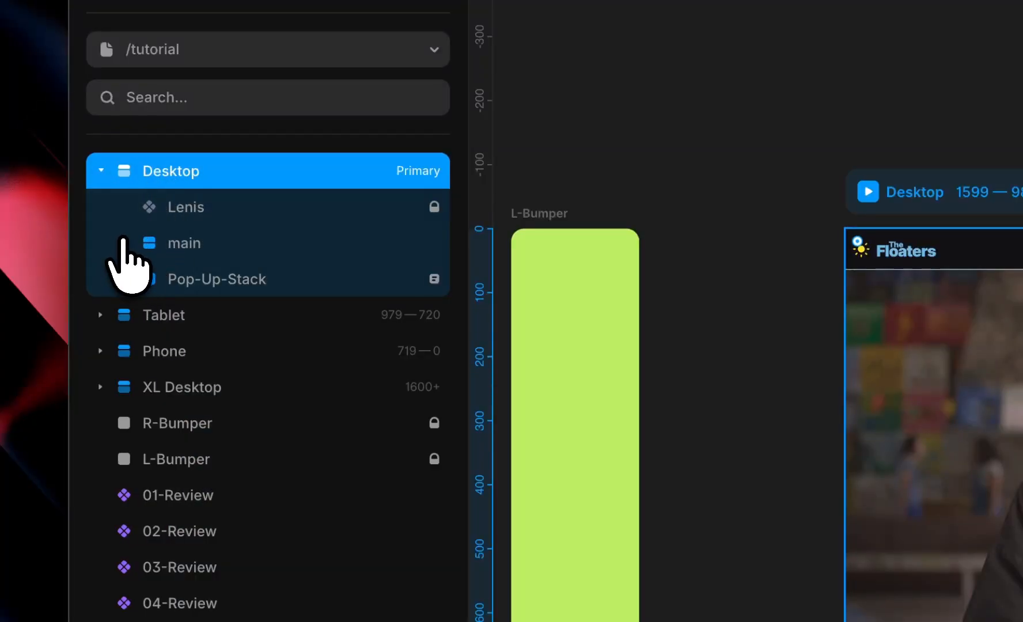
left_click(126, 243)
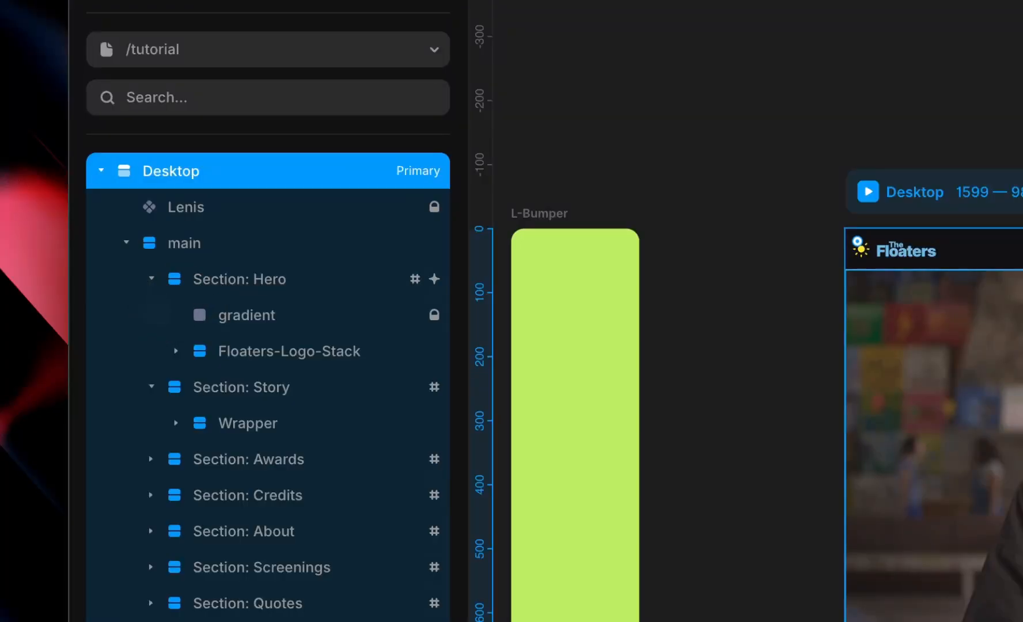
left_click(151, 279)
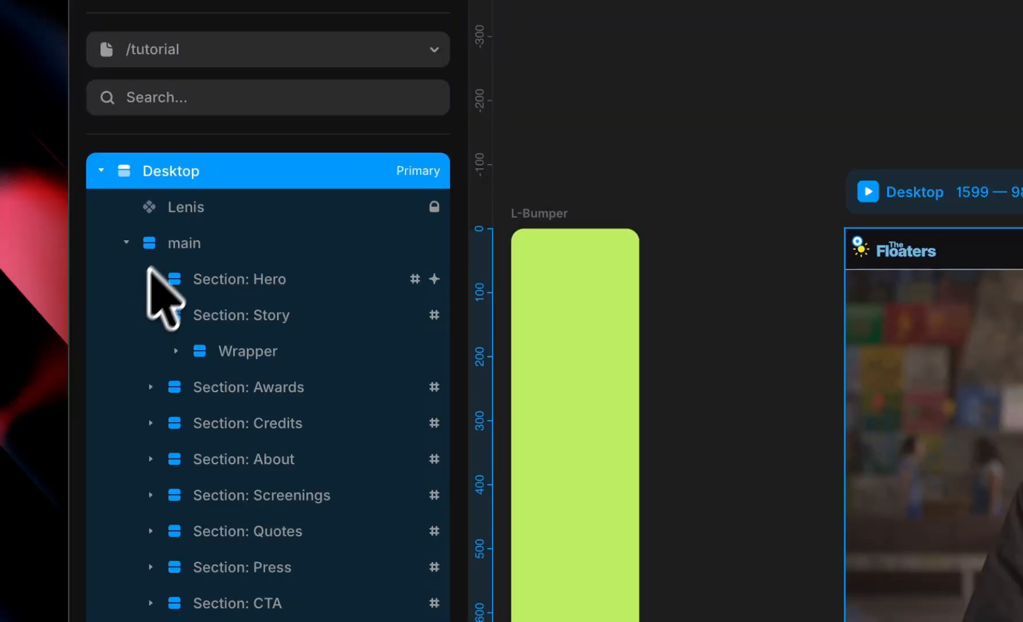
left_click(151, 315)
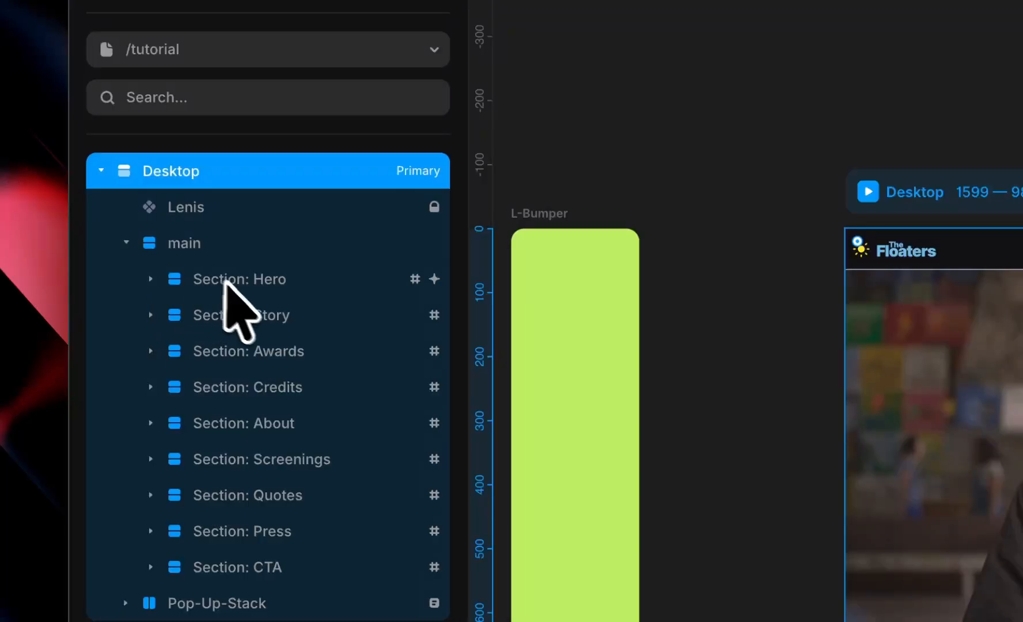
Step: Expand Section: Story through Wrapper, Story Stack and Text Stack, down to the contents of Text + Media Stack
left_click(151, 315)
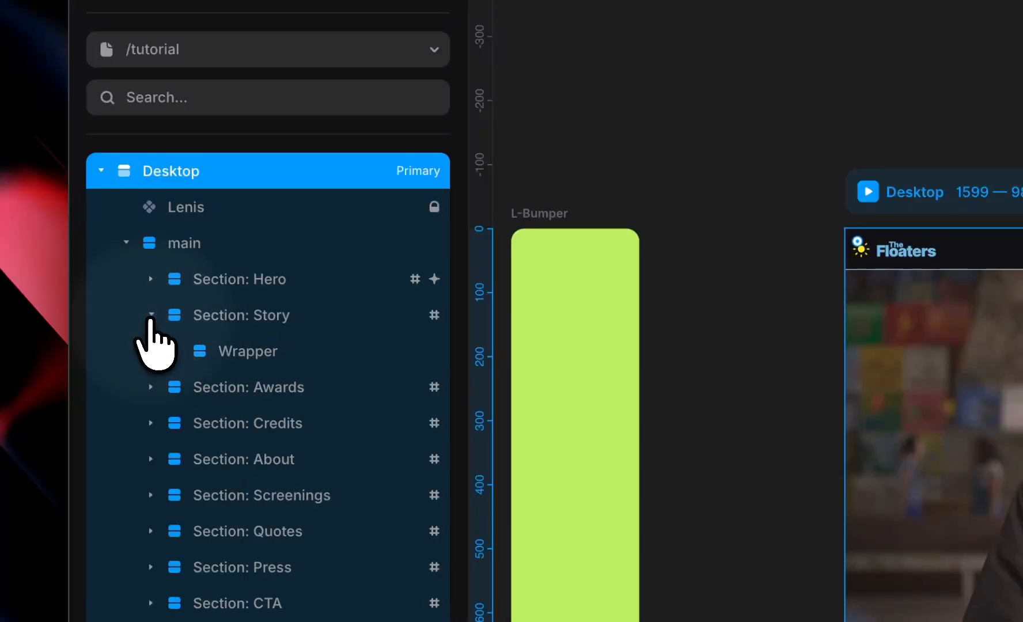
left_click(187, 351)
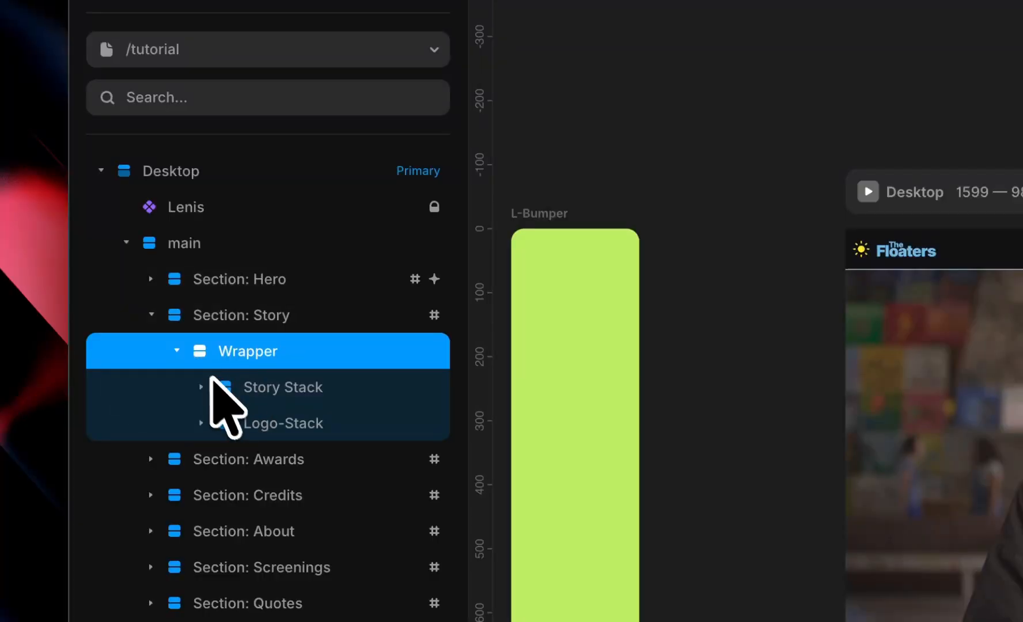
left_click(202, 388)
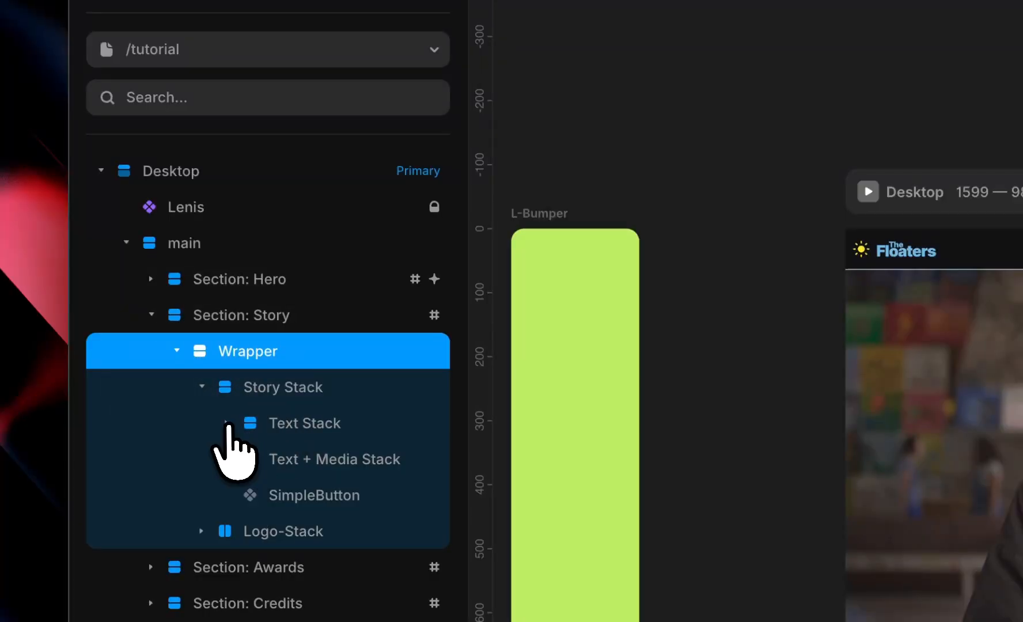
left_click(228, 423)
left_click(299, 495)
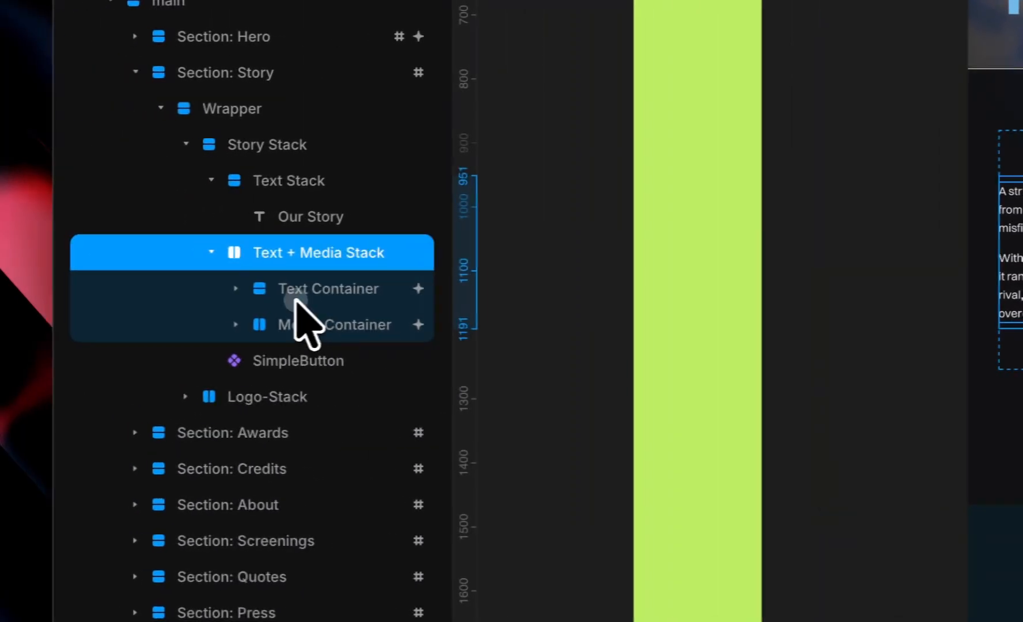
Step: Inspect the Text Container's paragraph, the Our Story heading and Story Stack by selecting them one after another, and clear the selection
left_click(295, 300)
left_click(333, 328)
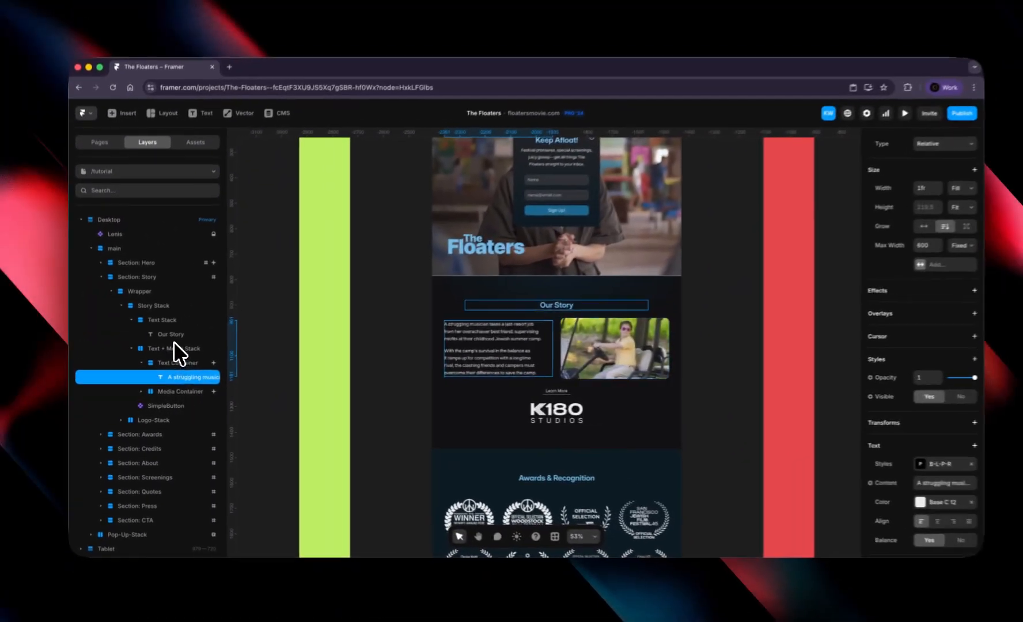
left_click(312, 217)
left_click(161, 312)
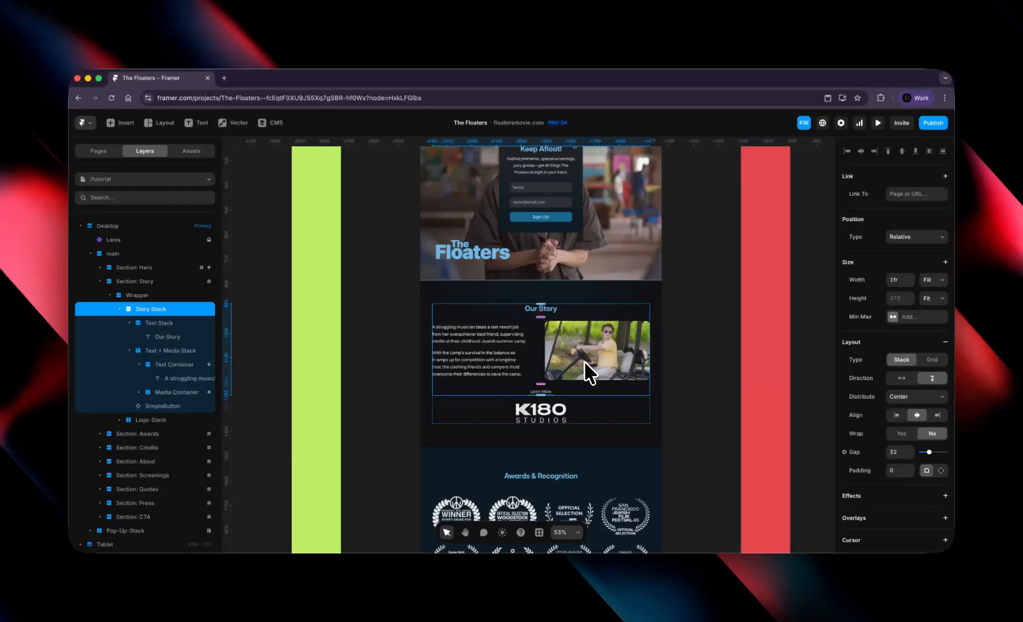
left_click(696, 304)
scroll(696, 304, "up", 4)
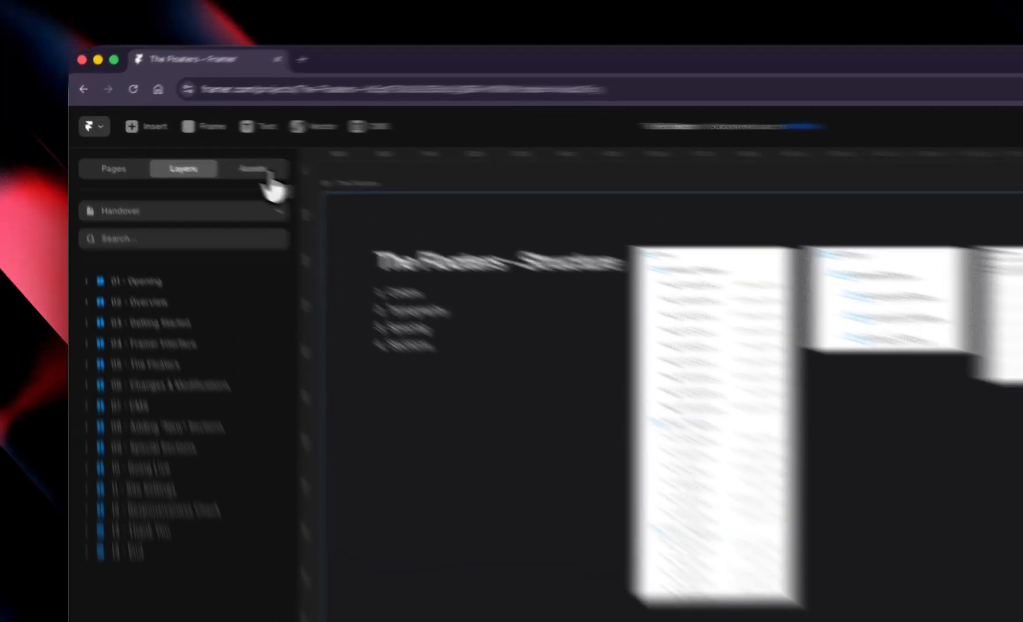
Step: Show the project's assets and expand the Text styles down to the Heading - Regular group
left_click(203, 153)
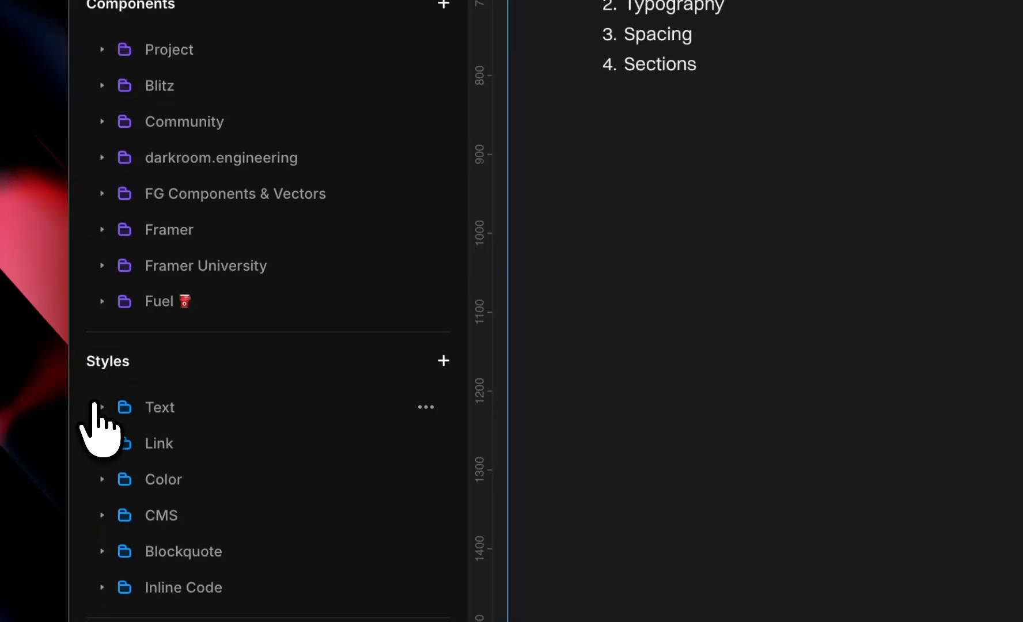
left_click(102, 548)
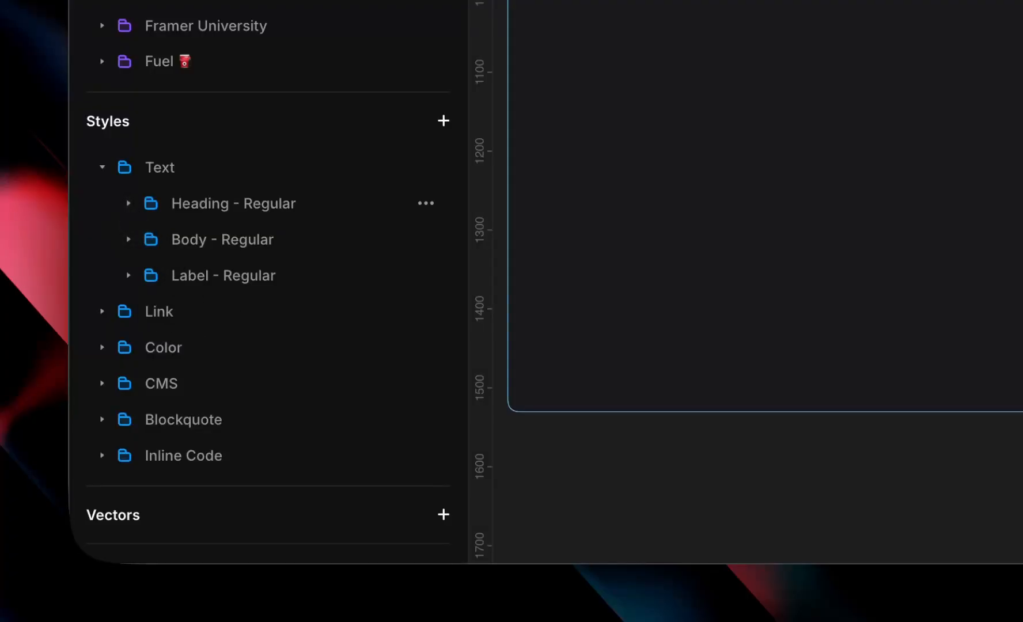
left_click(128, 203)
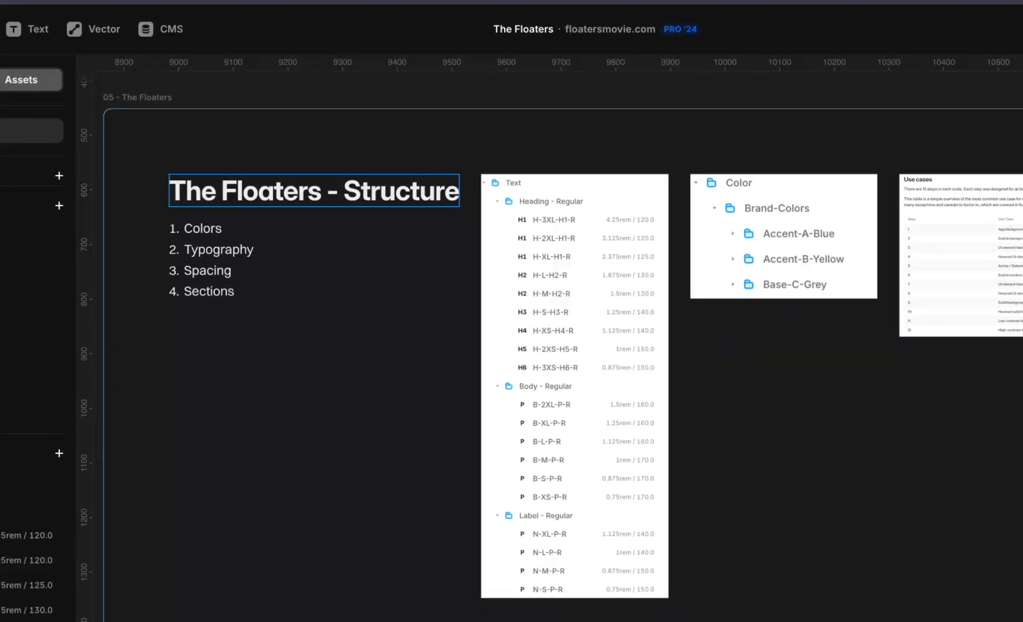
Step: Try the H-3XL-H1-R, H-XL-H1-R and H-L-H2-R text styles on the "The Floaters - Structure" heading, and restore H-2XL-H1-R
left_click(314, 193)
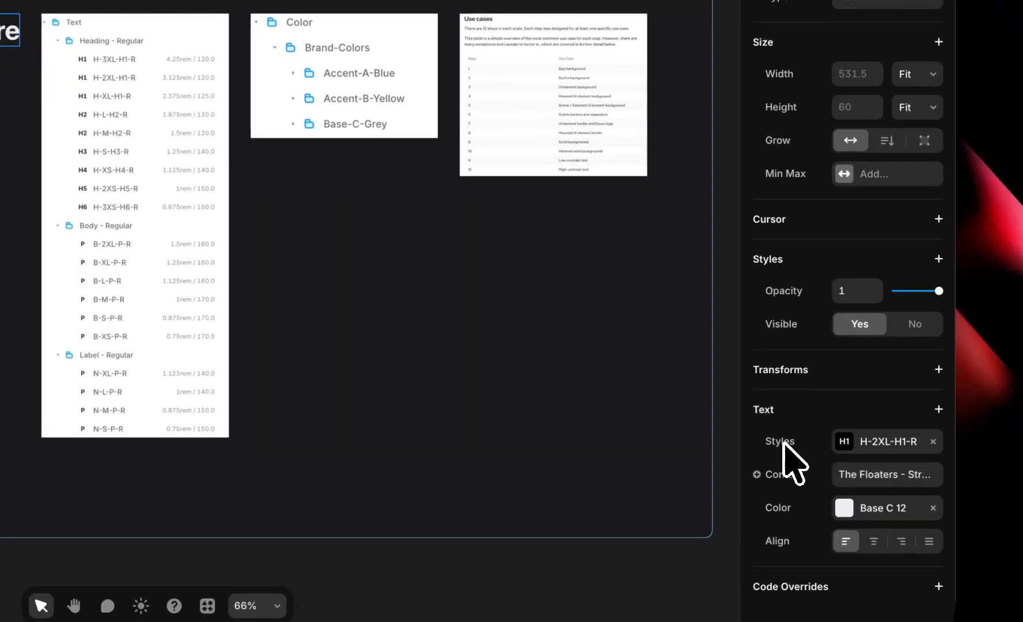
left_click(845, 442)
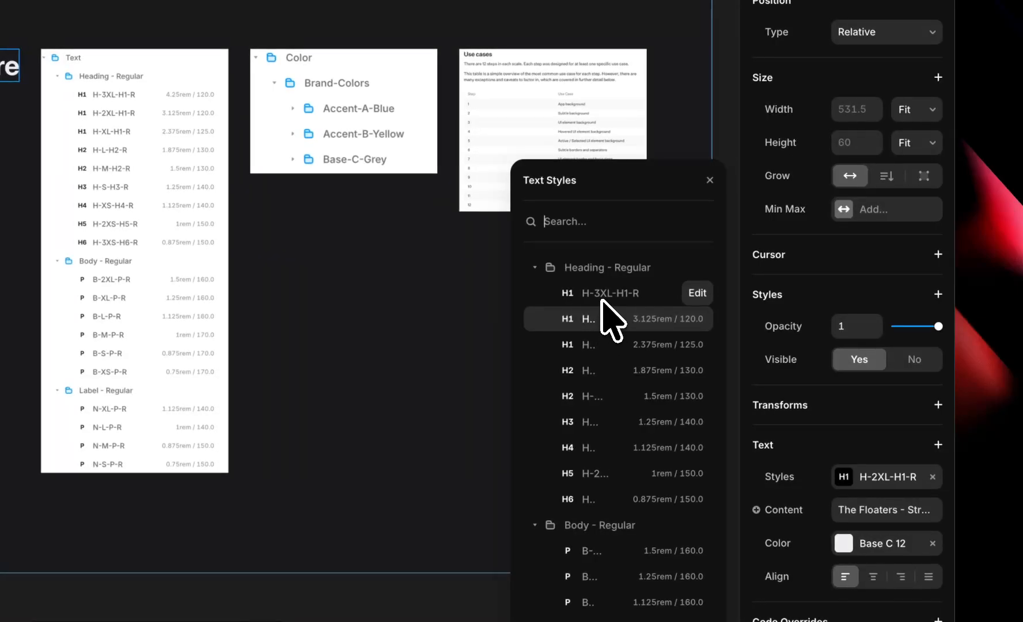
left_click(605, 294)
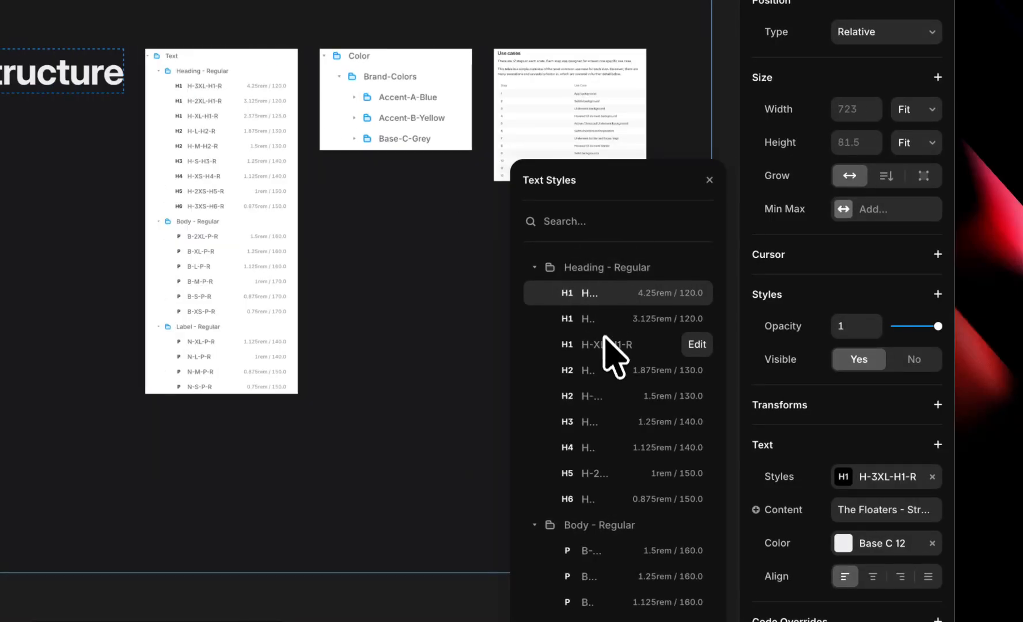
left_click(605, 344)
left_click(602, 370)
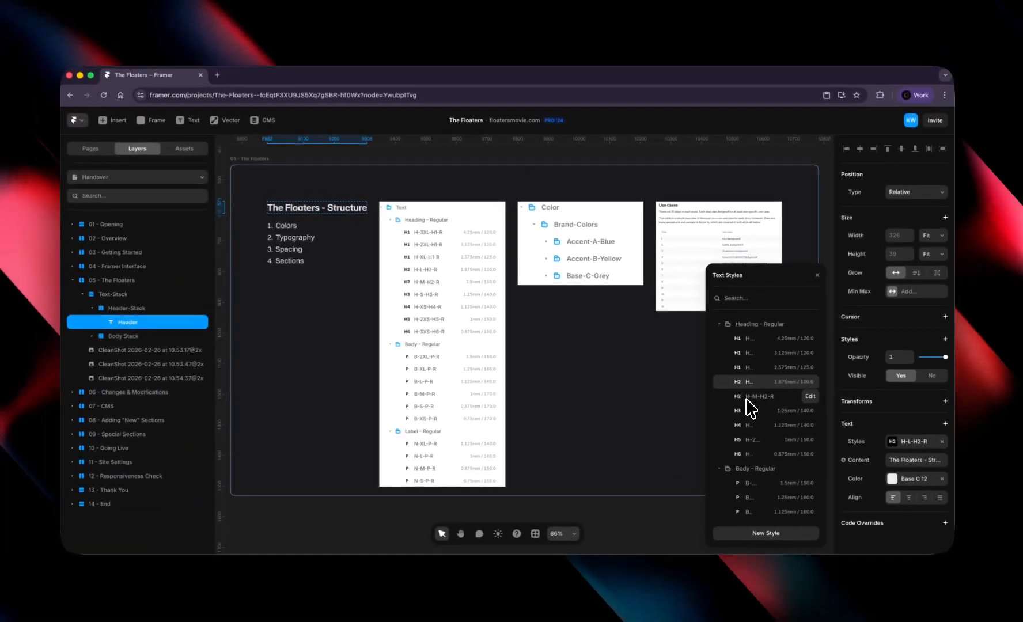
left_click(729, 427)
left_click(752, 354)
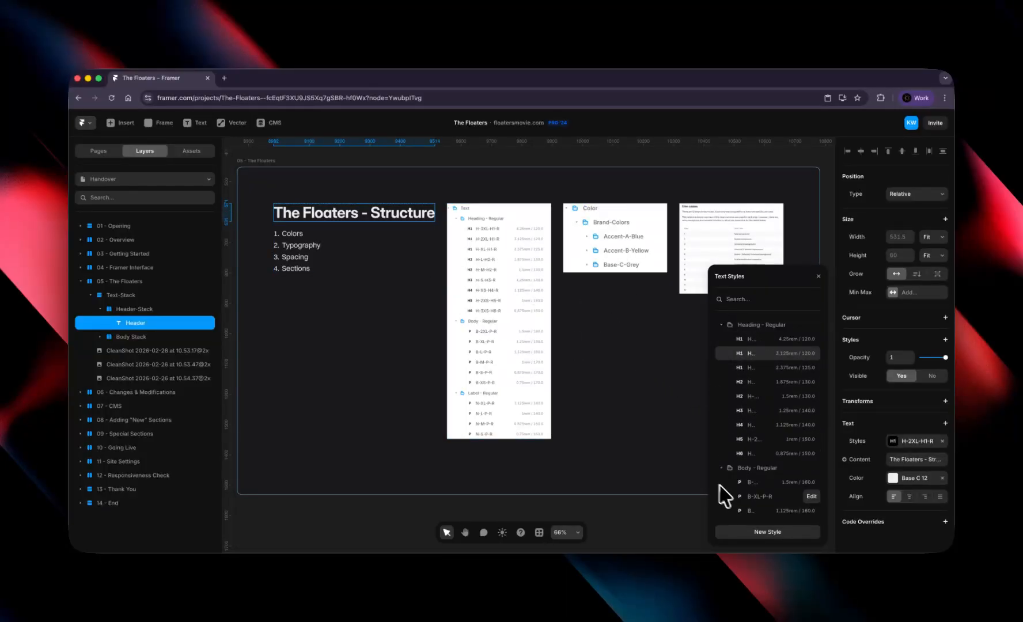
Step: Try the B-XL-P-R body style on the same heading, reapply H-2XL-H1-R, and leave the text styles with nothing selected
left_click(749, 483)
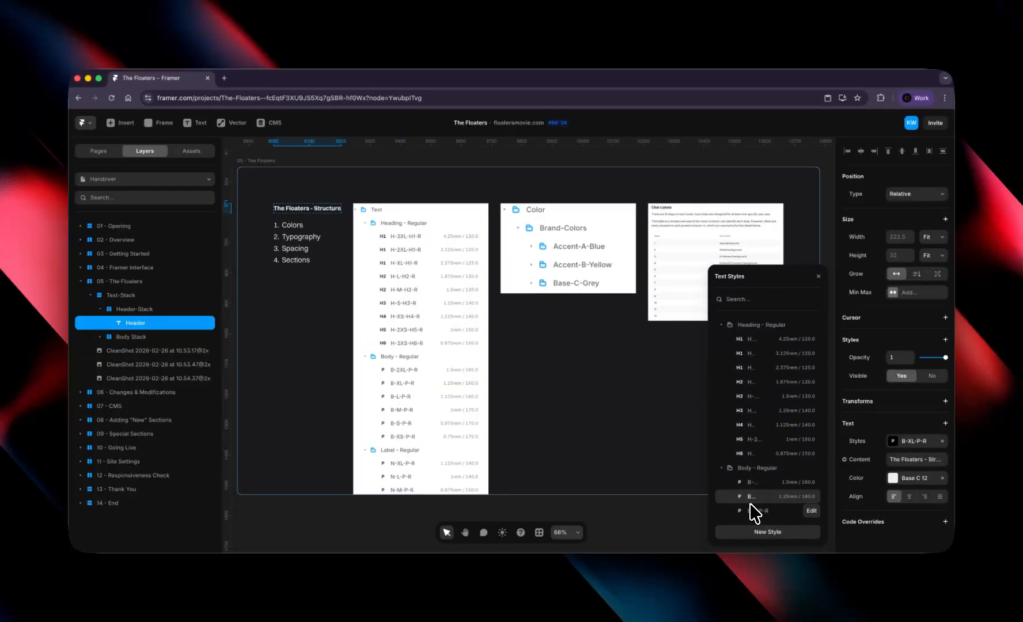
left_click(759, 353)
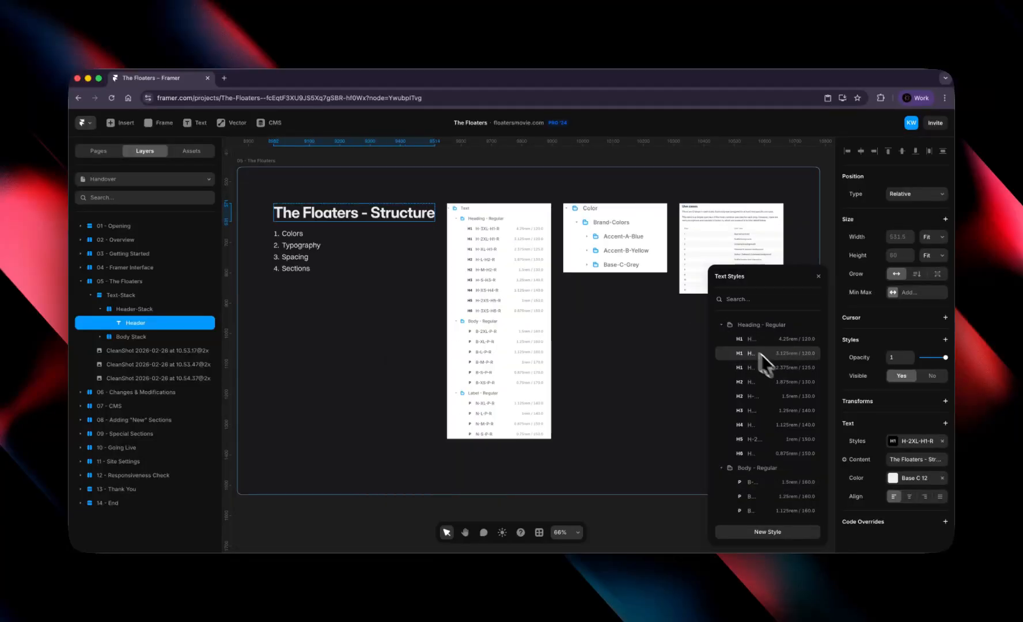
left_click(459, 165)
left_click(383, 226)
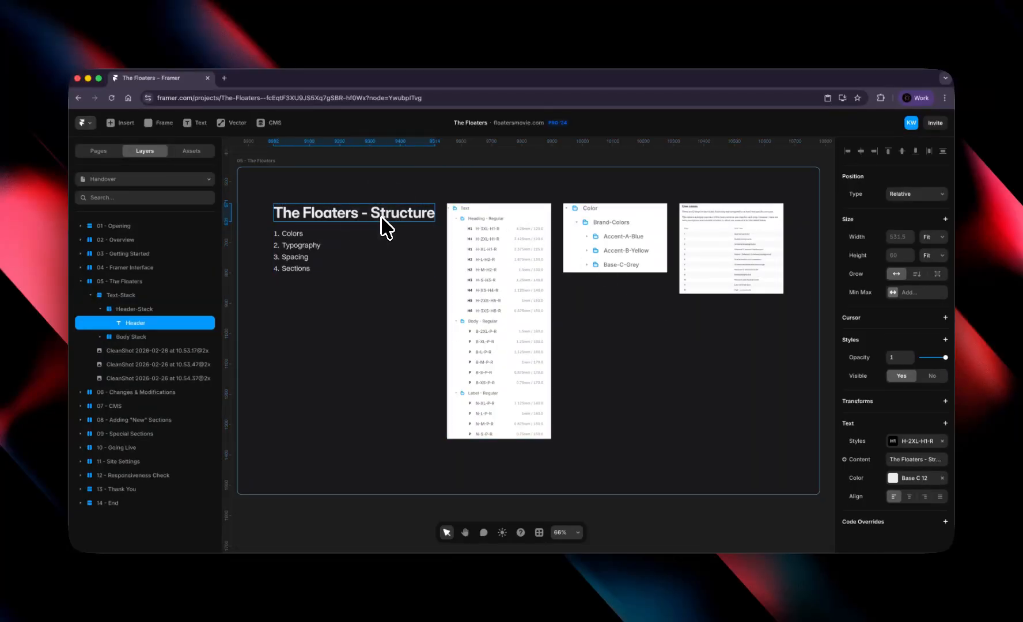
key("Escape")
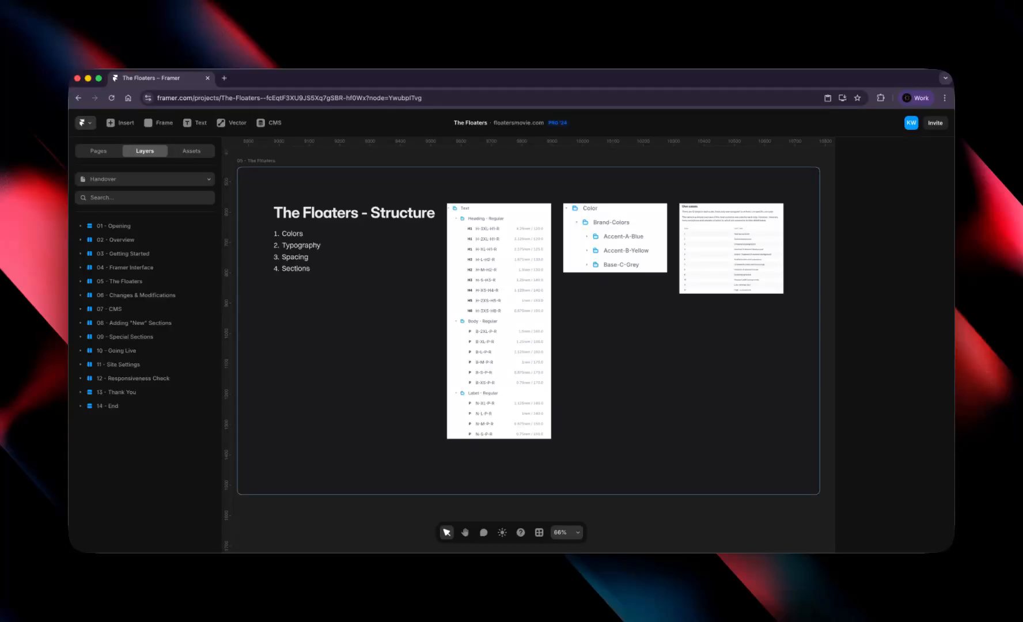
Step: Switch to radix-ui.com/colors in a new browser tab and open its Custom palette page in another tab
key("super+t")
type("radix-ui.com/colors")
key("Return")
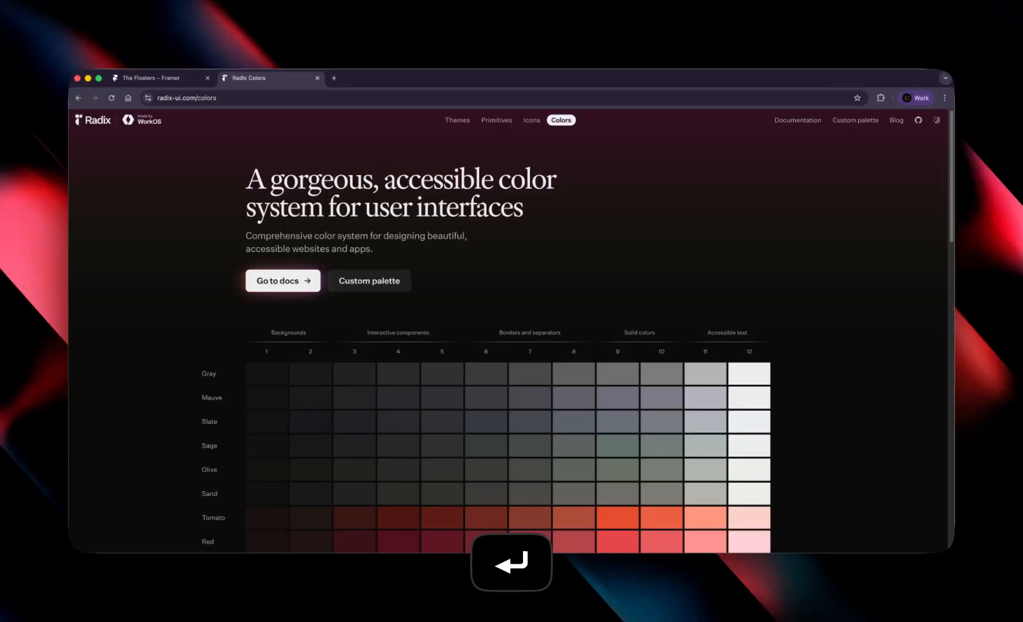
left_click(392, 286, "super")
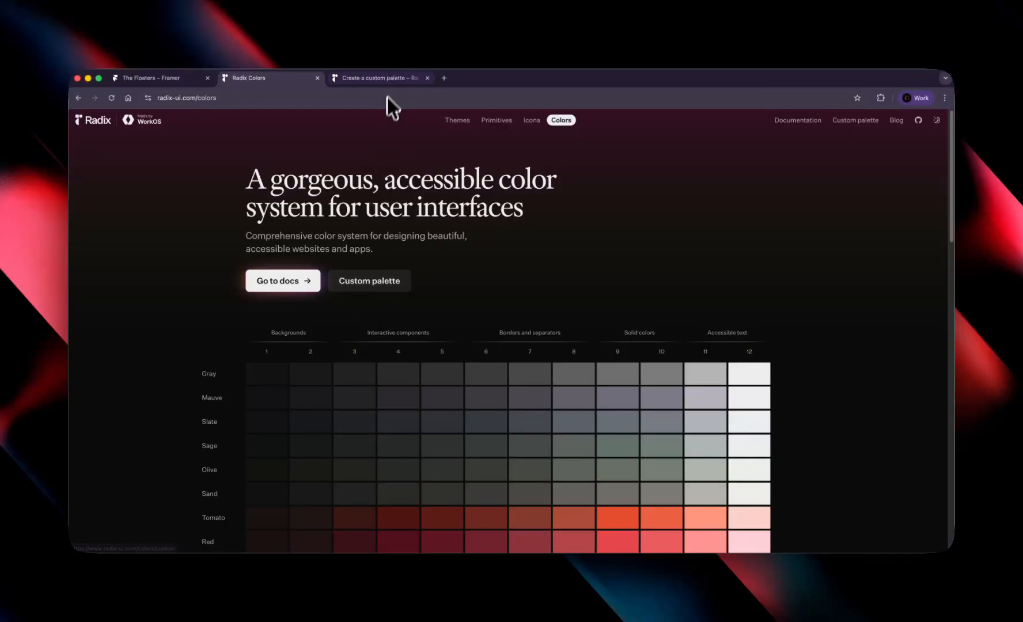
left_click(388, 80)
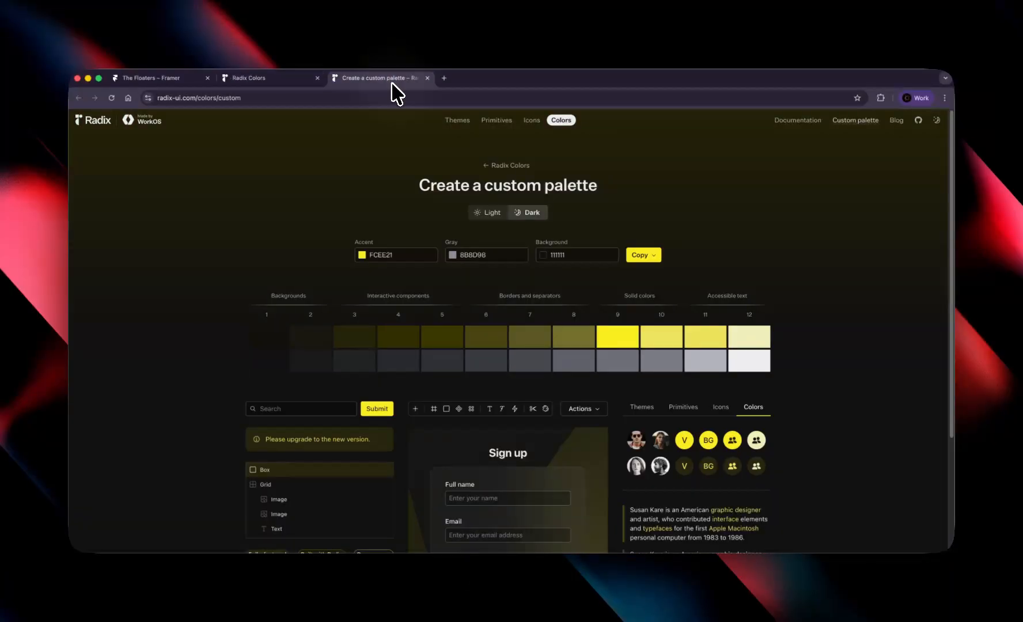
Step: Preview the custom palette in Light mode, return it to Dark, and close the palette page
left_click(496, 214)
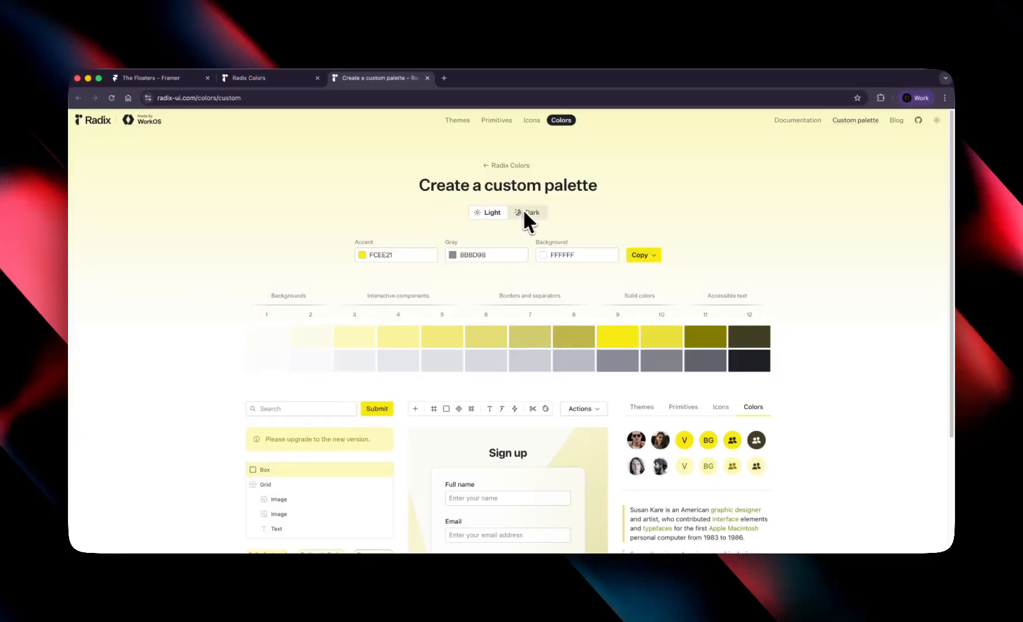
left_click(525, 213)
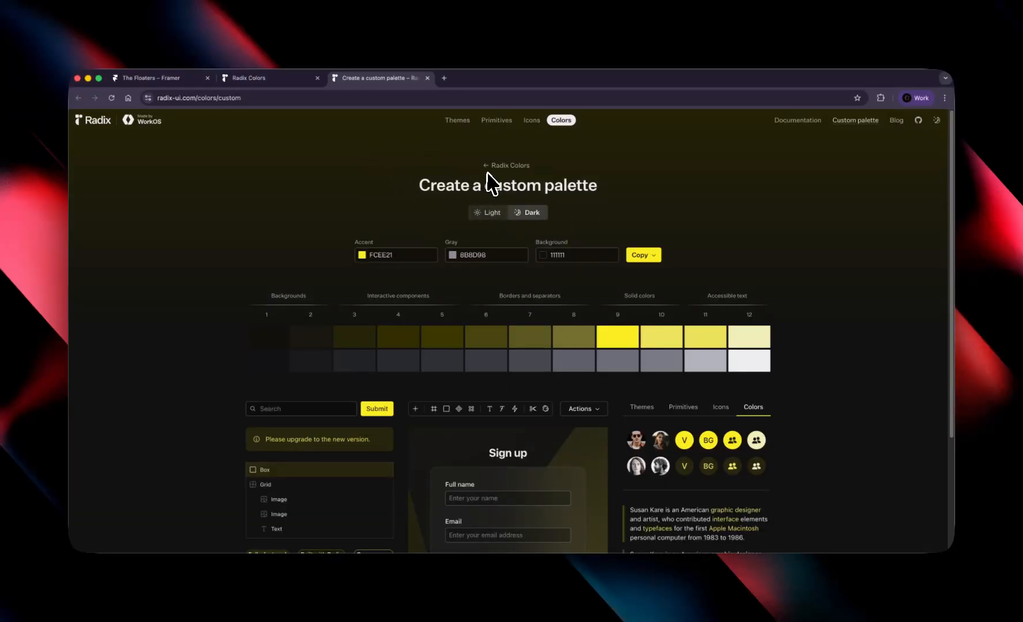
key("super+w")
Step: Review the Radix color scales down to the end of the page and switch back to the Framer project
scroll(677, 266, "down", 10)
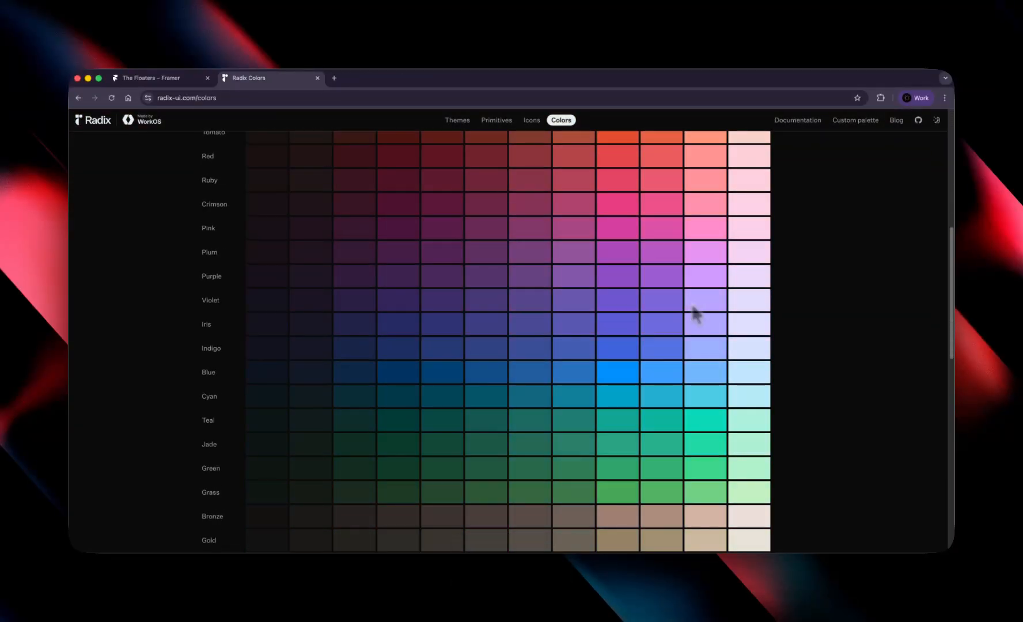
scroll(696, 314, "down", 15)
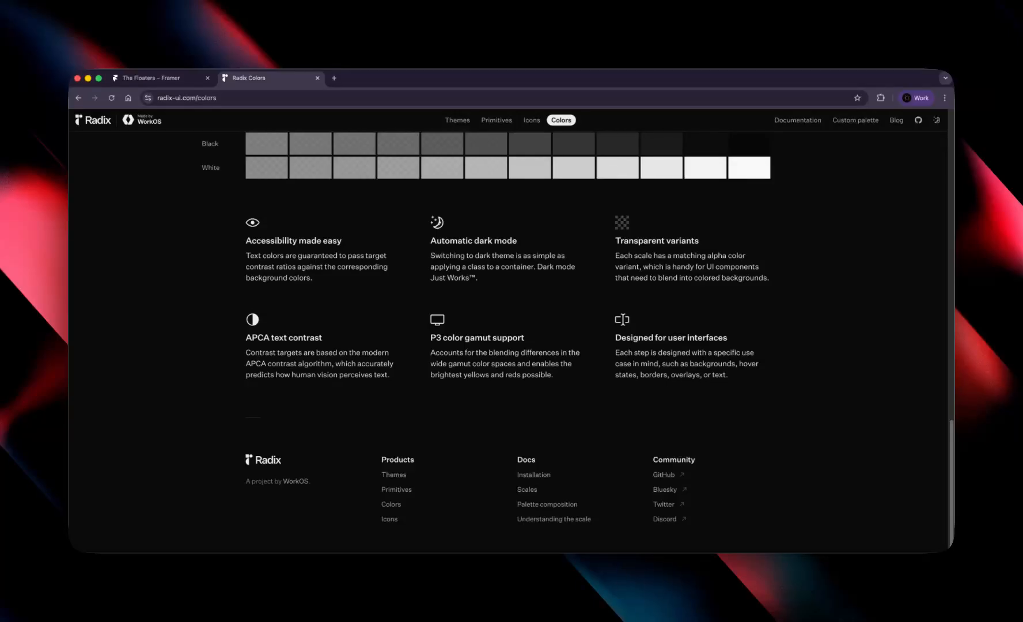
key("super+1")
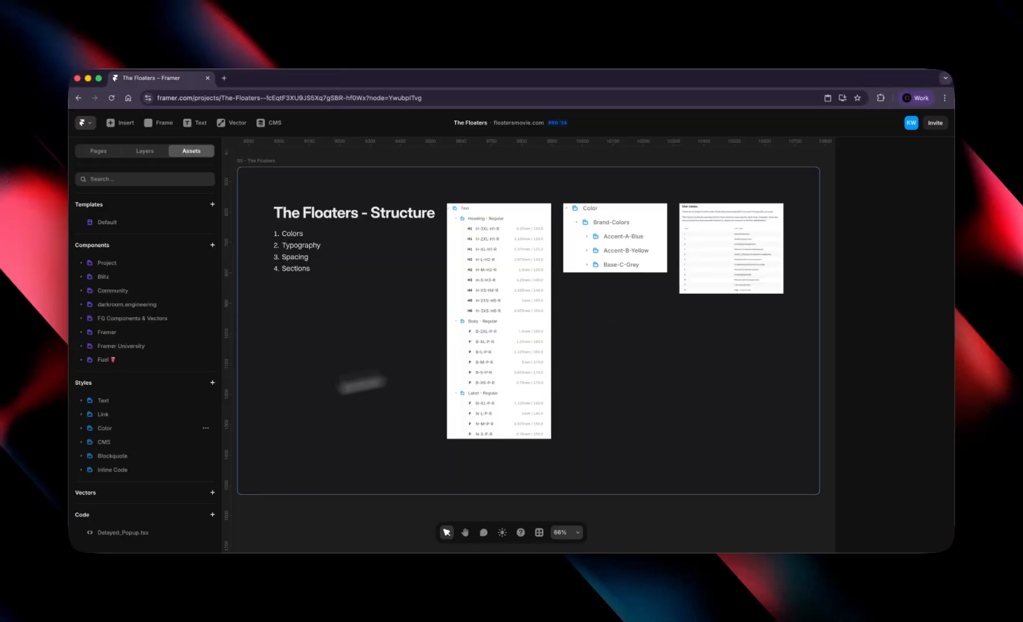
Step: Expand the Brand-Colors styles and examine the numbered shades in Accent-A-Blue, Accent-B-Yellow and Base-C-Grey
left_click(80, 423)
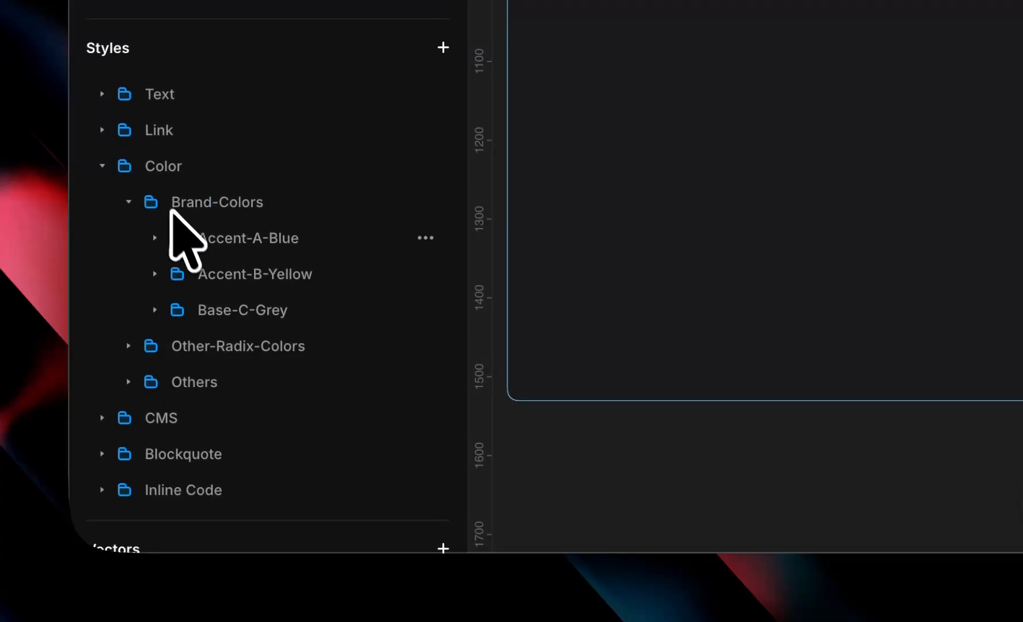
left_click(154, 240)
scroll(266, 225, "down", 6)
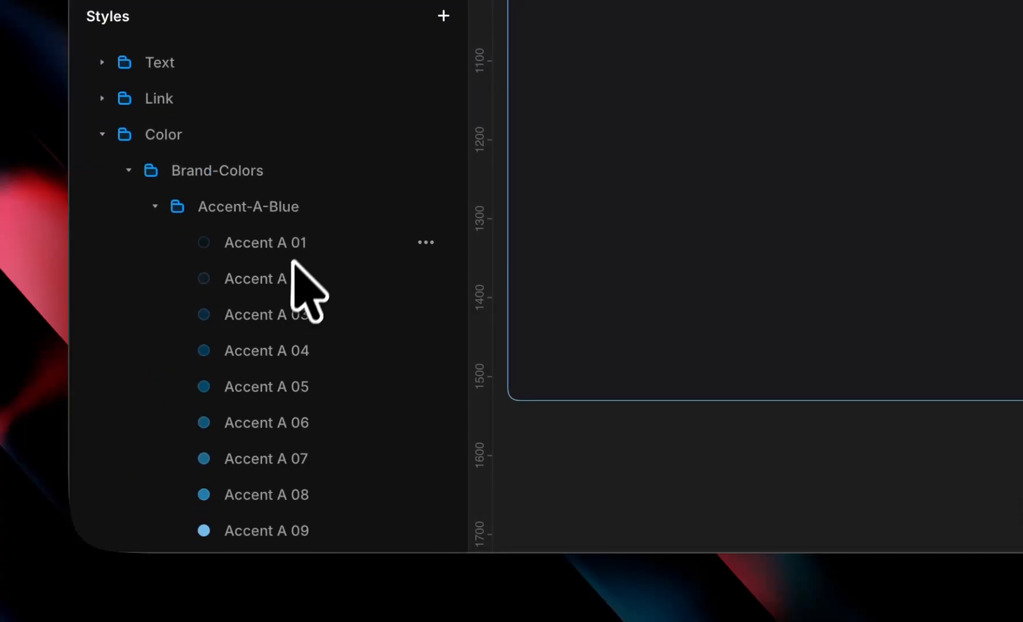
left_click(155, 373)
scroll(259, 349, "down", 10)
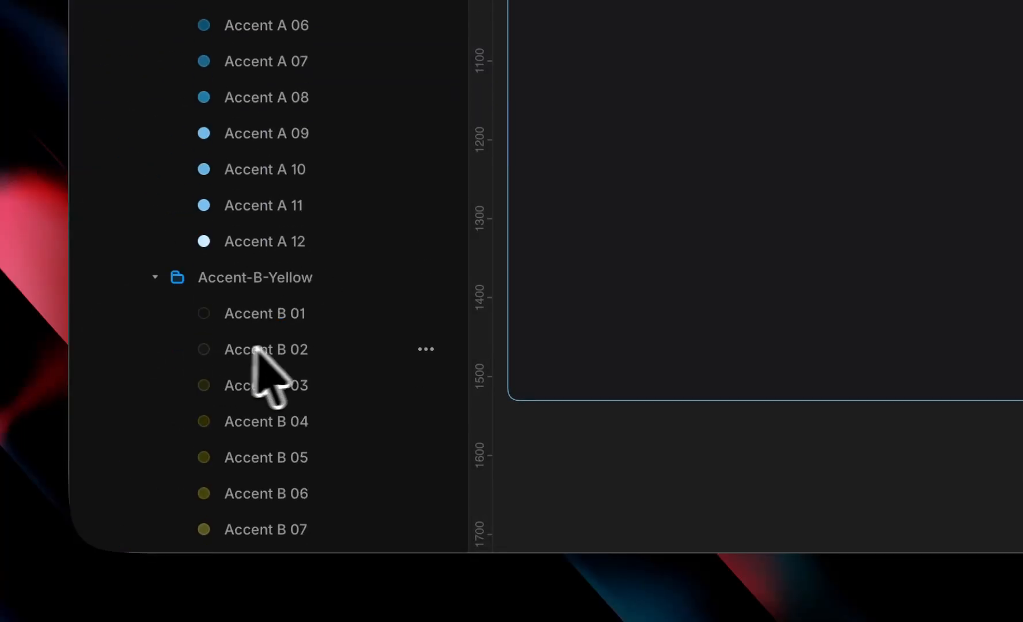
left_click(156, 267)
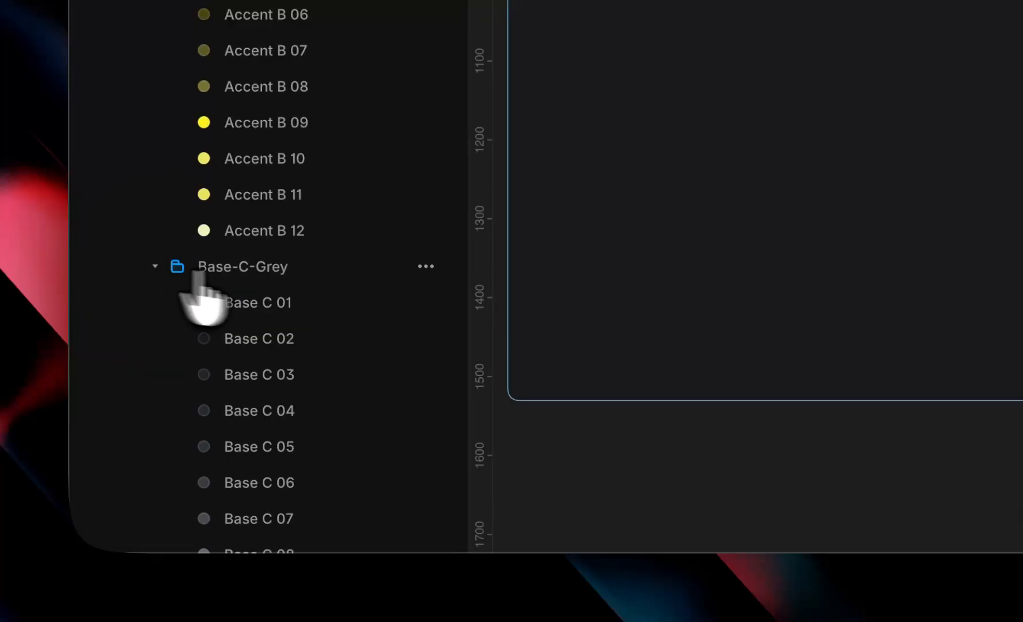
scroll(411, 206, "down", 3)
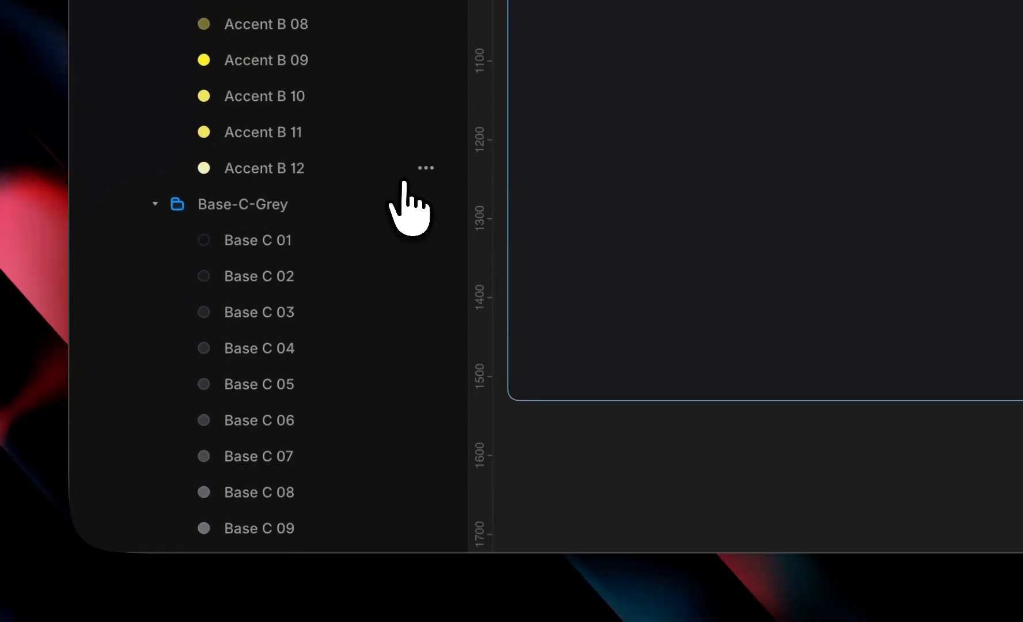
Step: Compare the numbered accent shades with the use cases table on the canvas, and bring the text styles overview into view
scroll(297, 109, "up", 8)
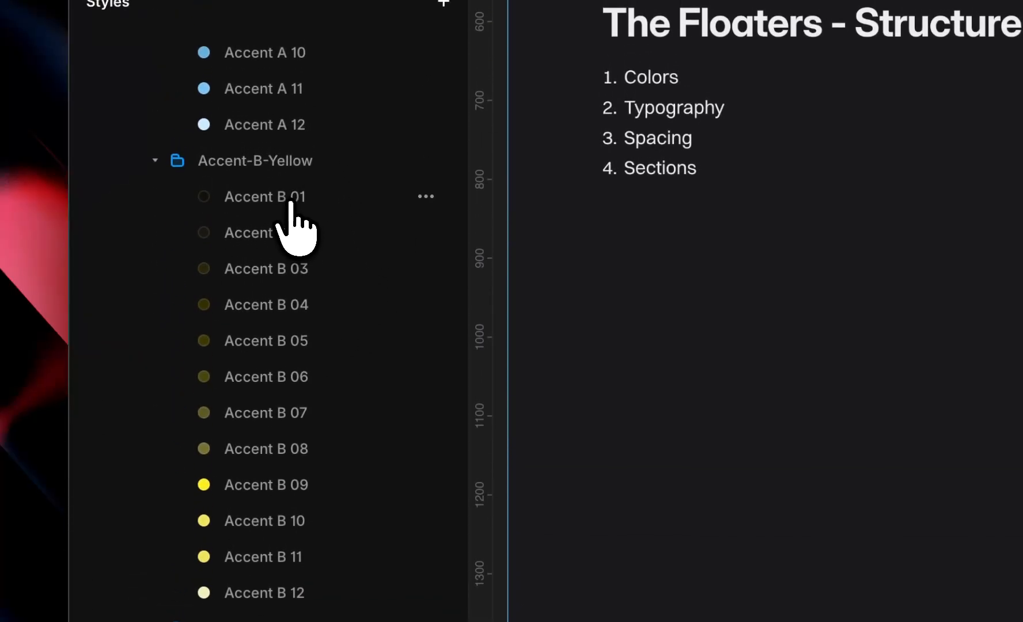
scroll(303, 262, "down", 4)
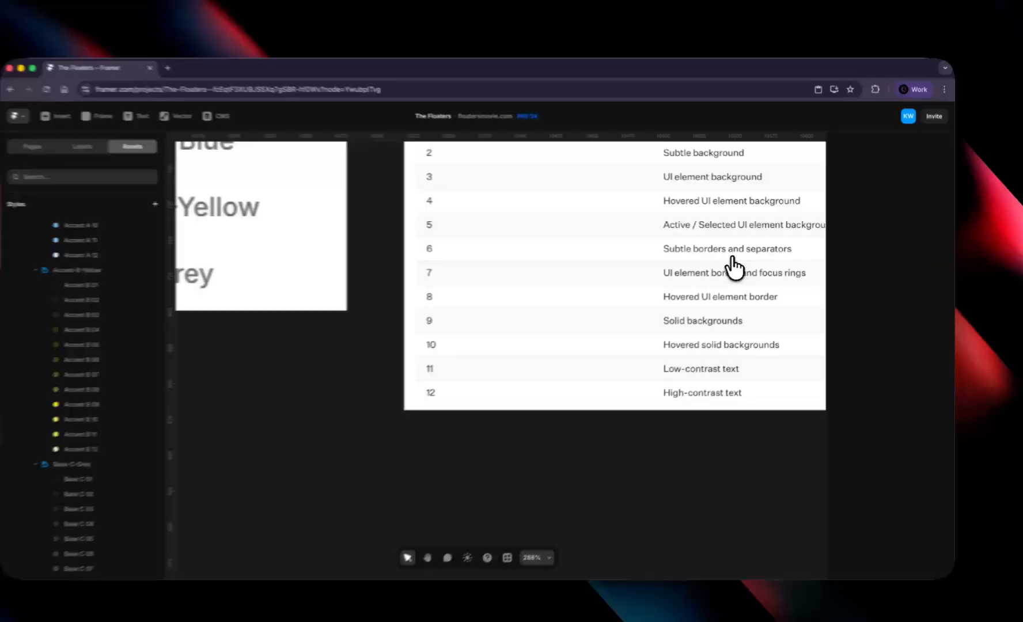
left_click_drag(734, 266, 589, 358)
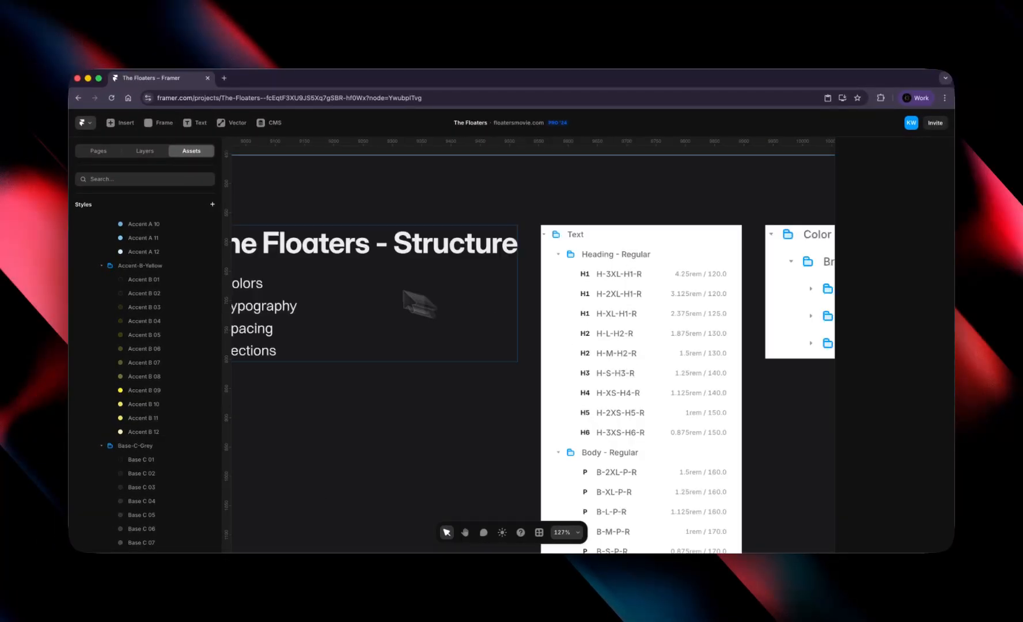
Step: Open the text color of the "The Floaters - Structure" header and locate Base C 12 among the color styles
left_click(553, 291)
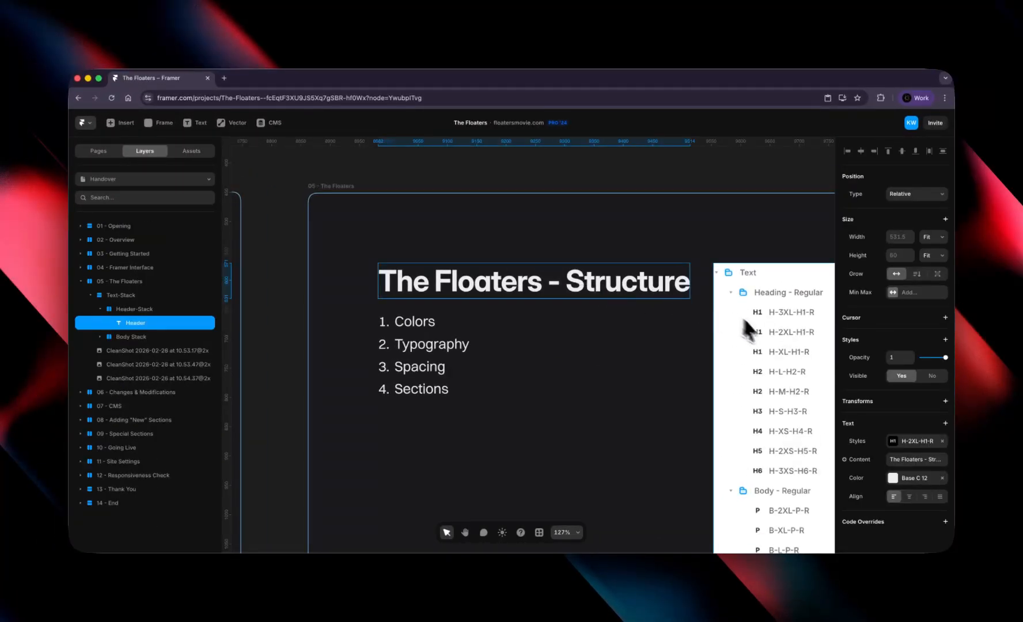
left_click(893, 477)
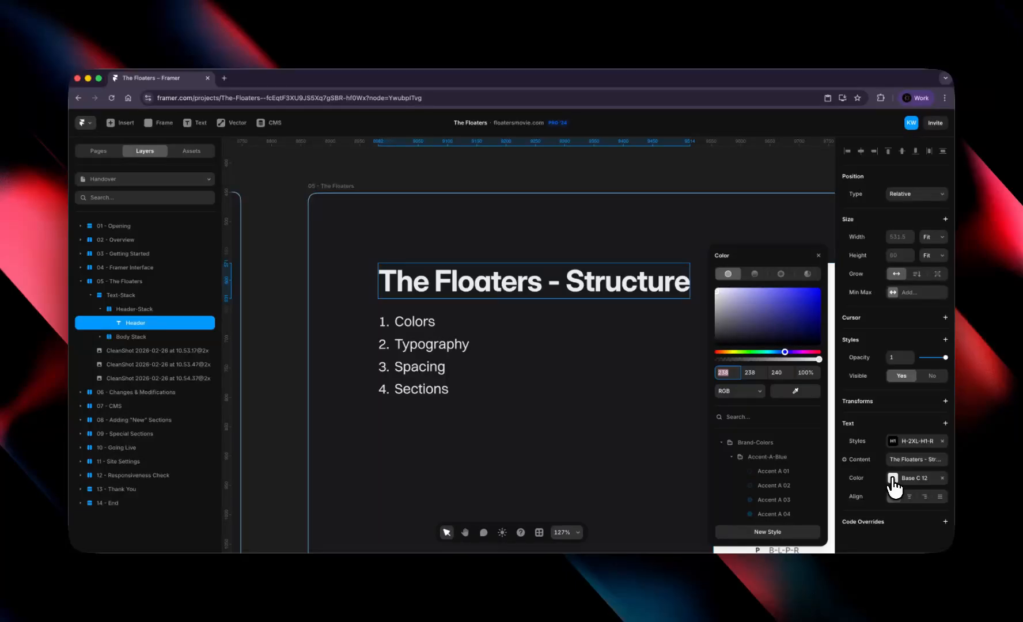
scroll(743, 461, "down", 5)
scroll(772, 459, "down", 5)
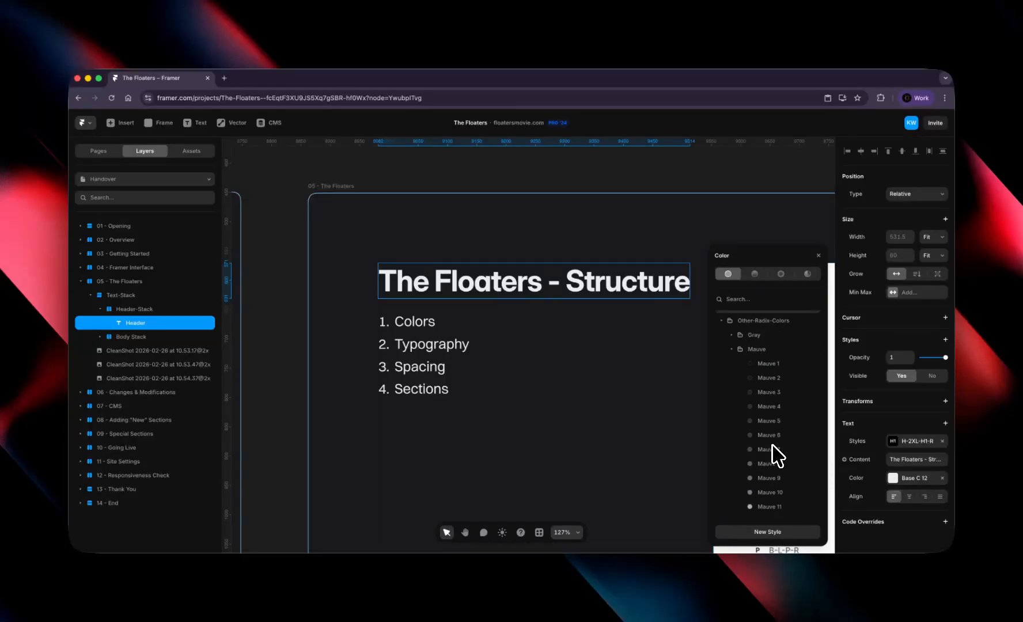
left_click(773, 398)
left_click(773, 408)
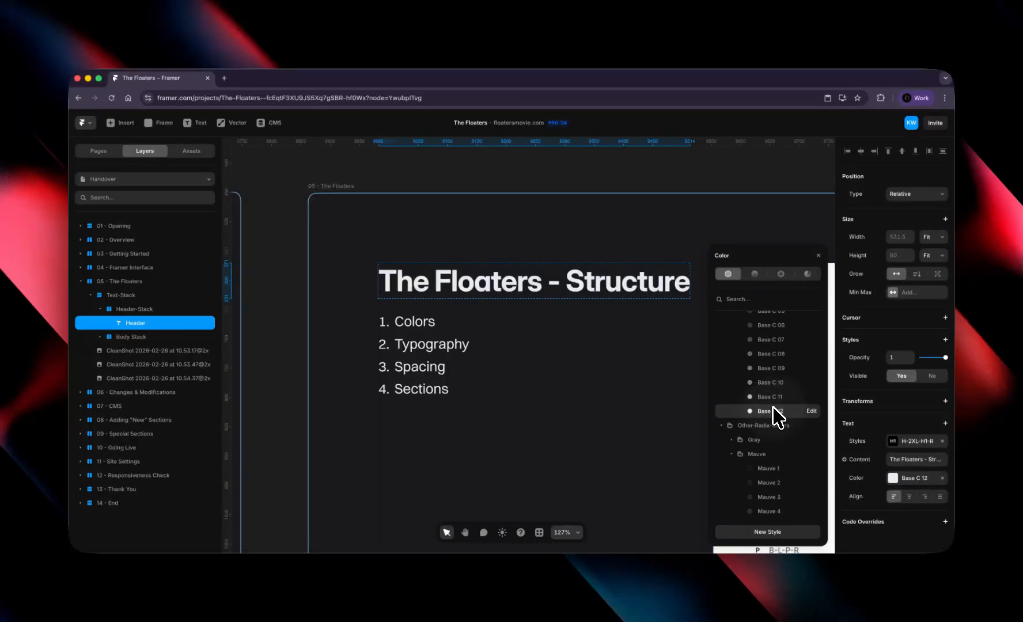
left_click(773, 403)
left_click(774, 406)
scroll(773, 410, "up", 1)
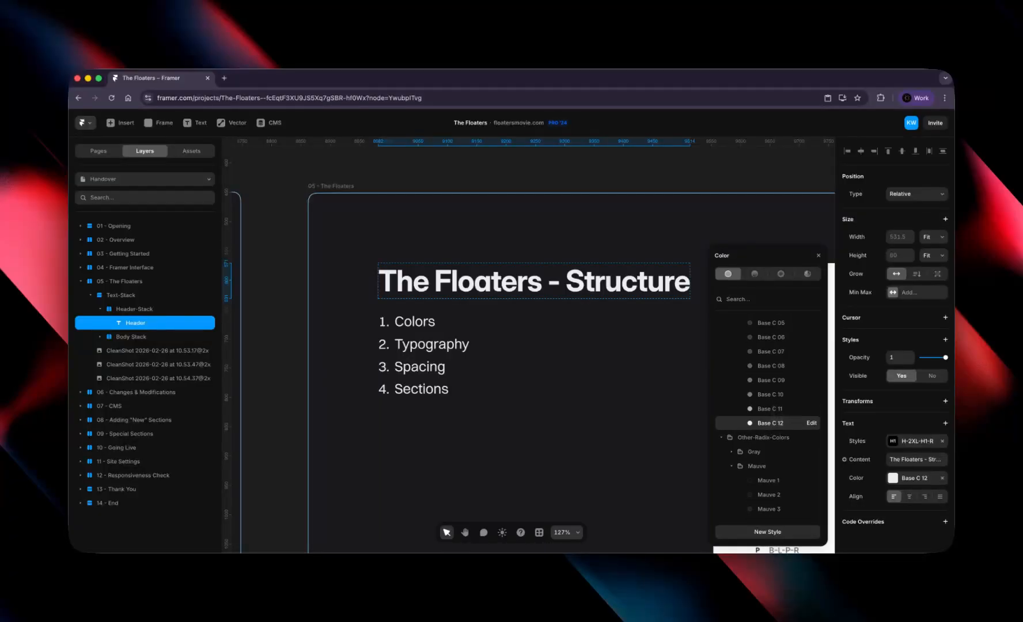
Step: Try the Accent A 12 and Accent A 09 color styles on the header text
scroll(775, 412, "up", 10)
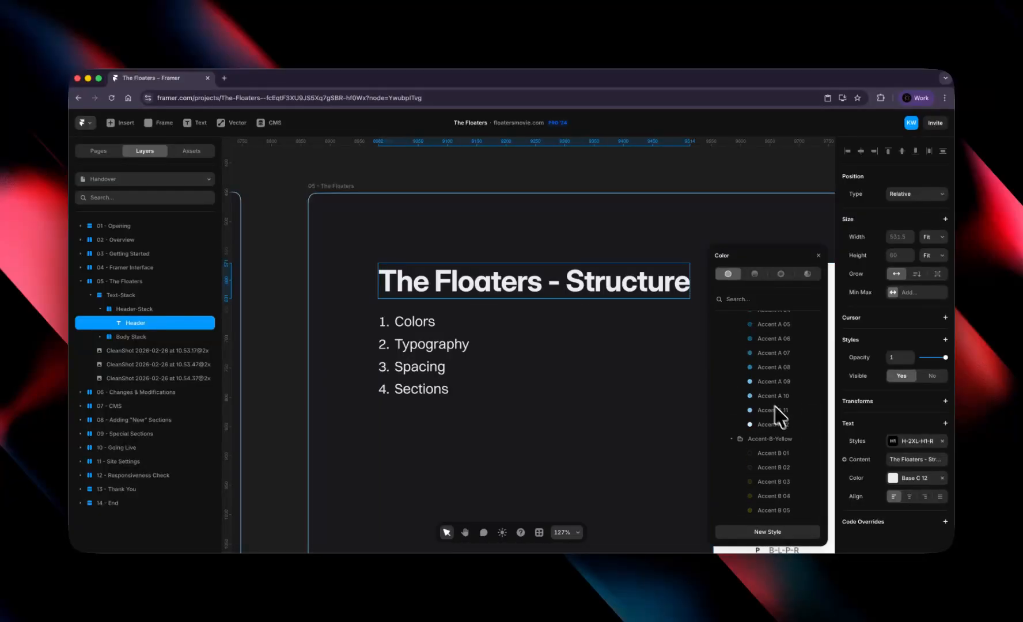
left_click(775, 424)
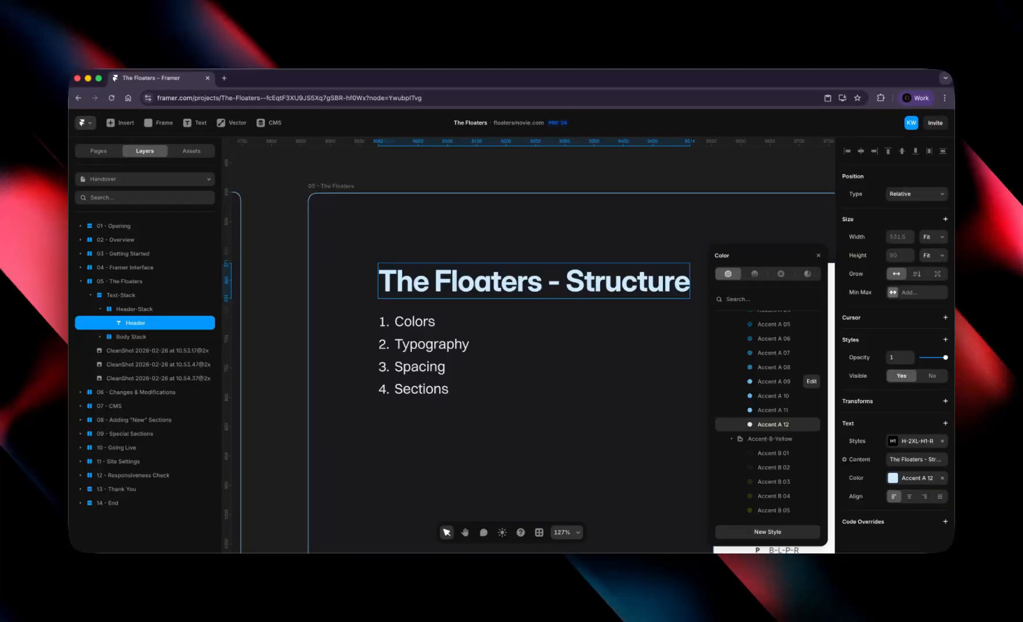
left_click(772, 383)
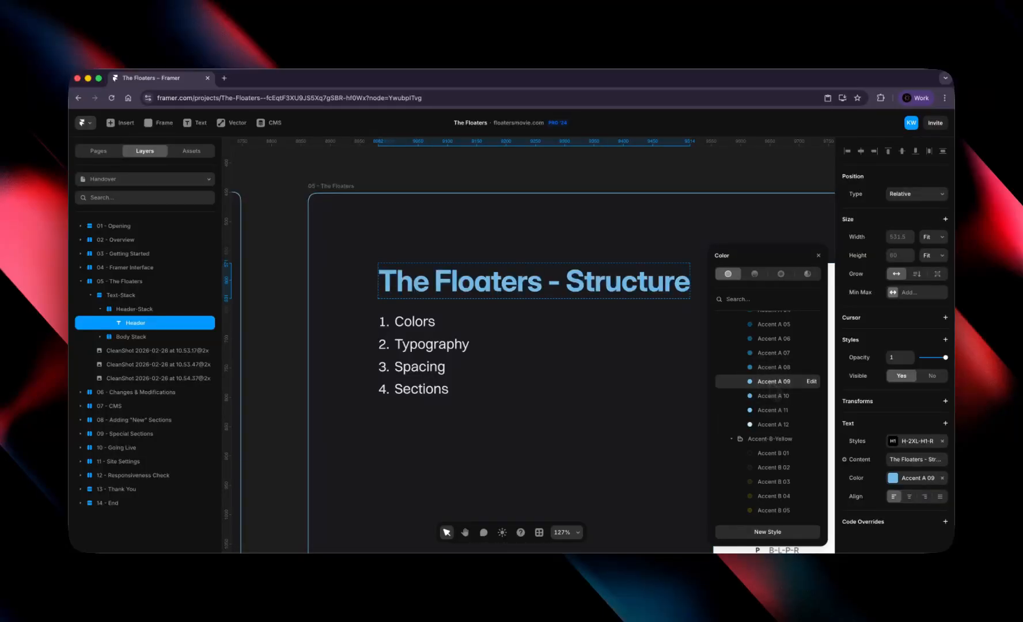
Step: Try Accent B 09 and Accent B 12 on the header text, restore Base C 12 and deselect it
scroll(779, 399, "down", 5)
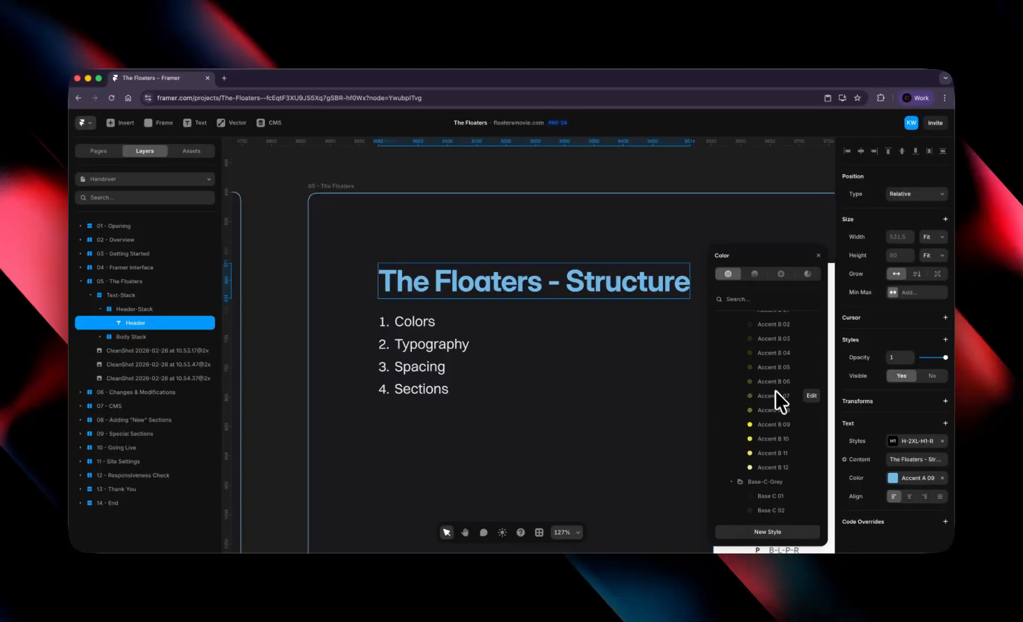
left_click(778, 424)
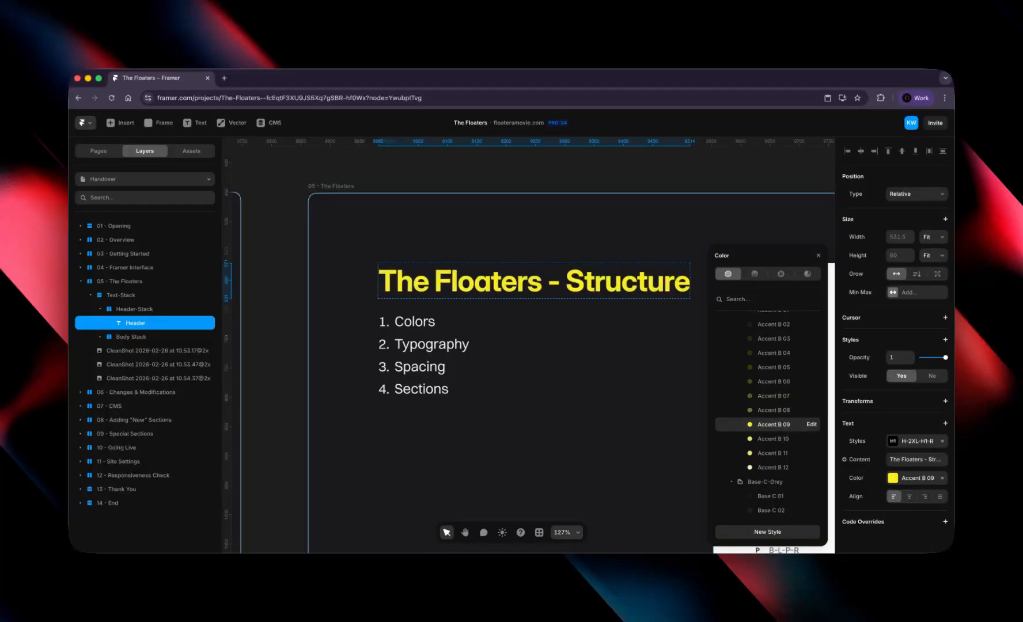
left_click(775, 467)
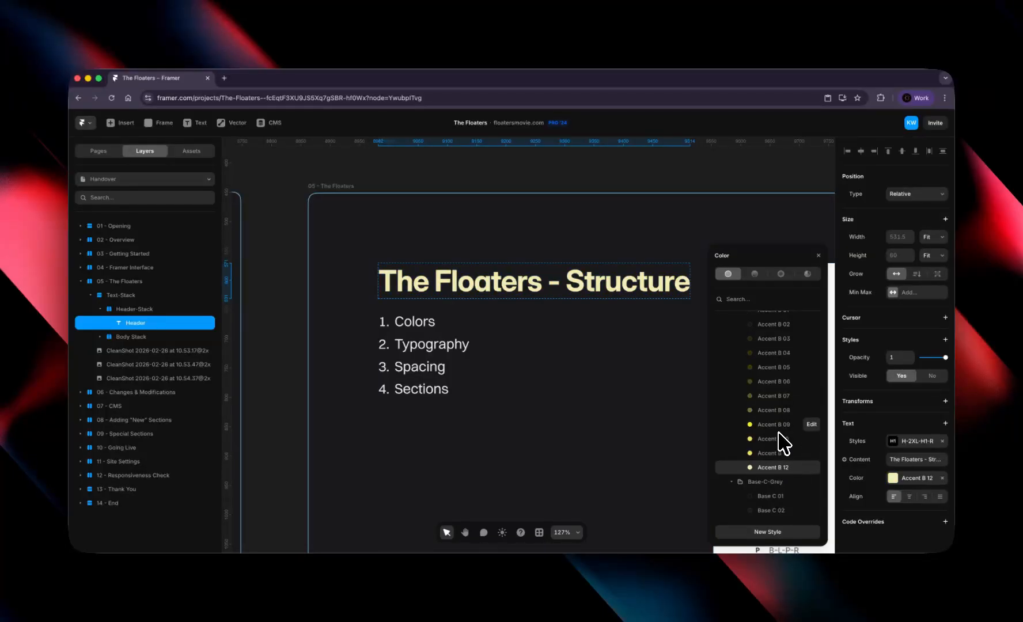
scroll(784, 441, "down", 8)
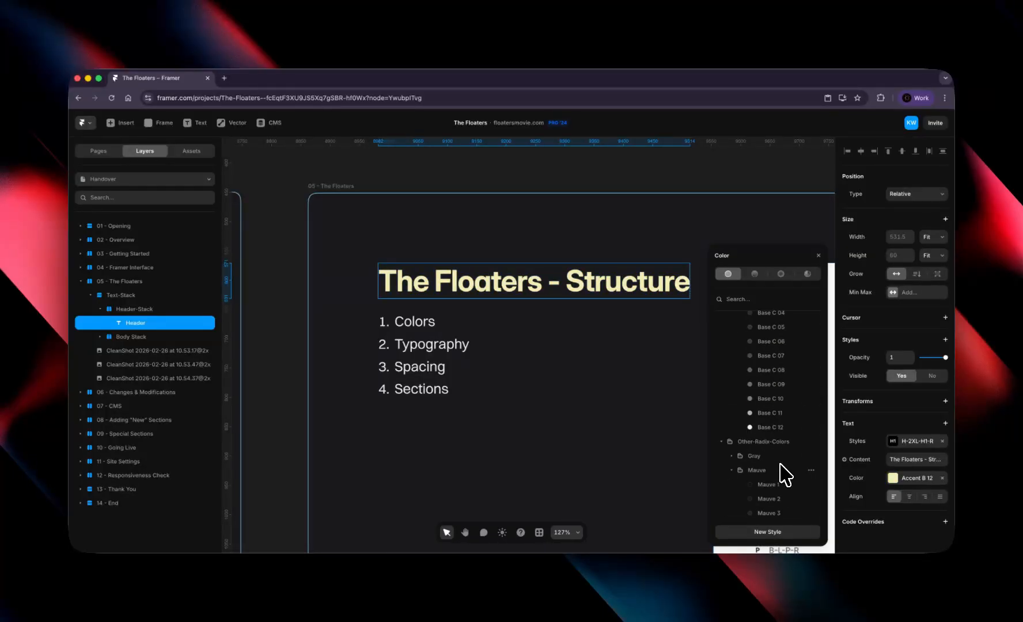
left_click(775, 428)
left_click(393, 178)
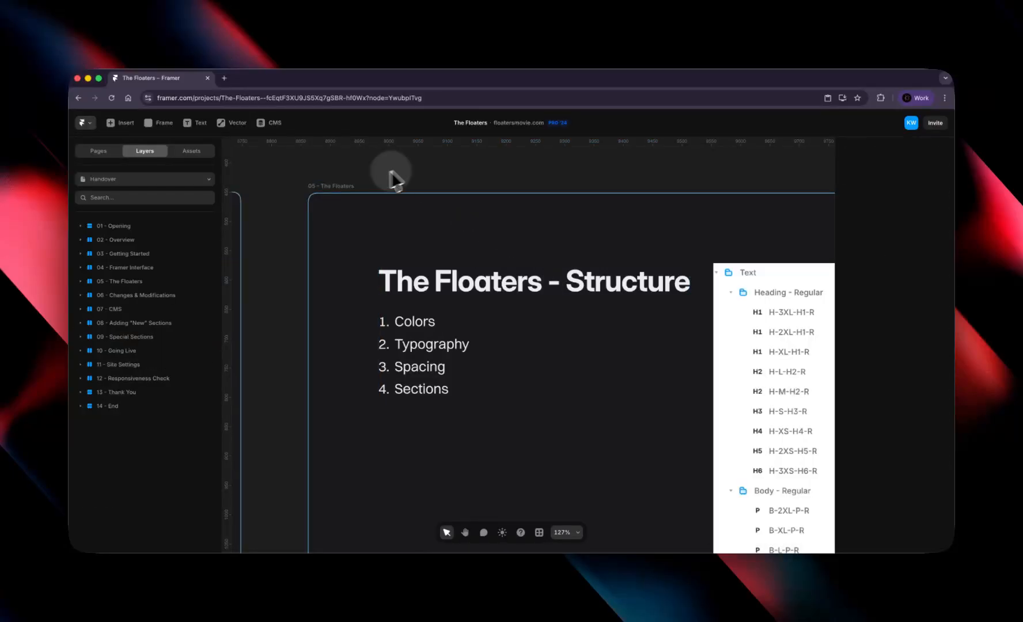
Step: Try Base C 03 as the fill of the 05 - The Floaters frame and set it to Base C 01
left_click(348, 186)
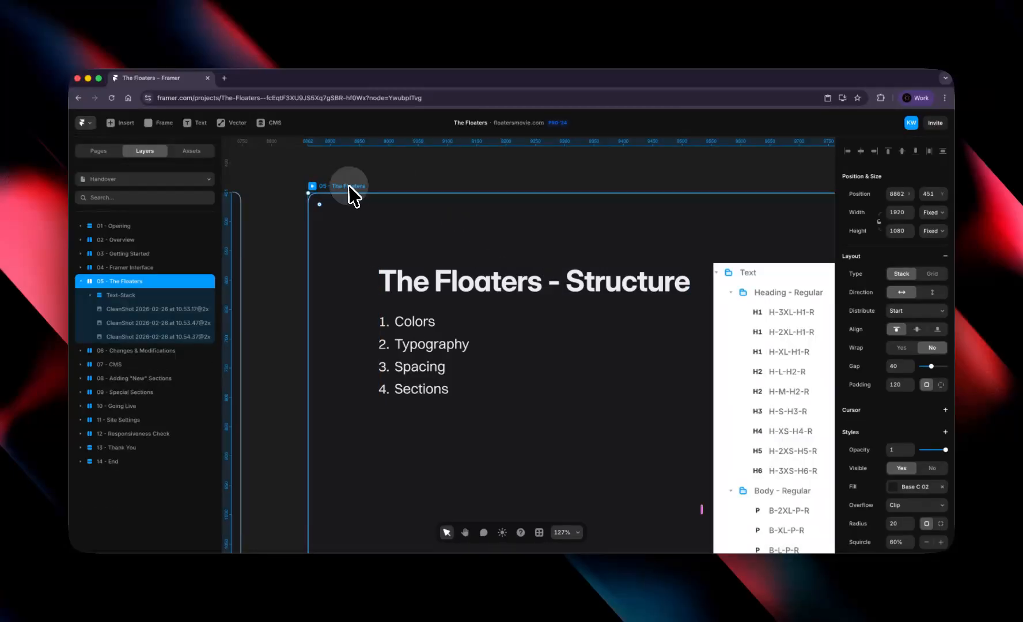
left_click(894, 488)
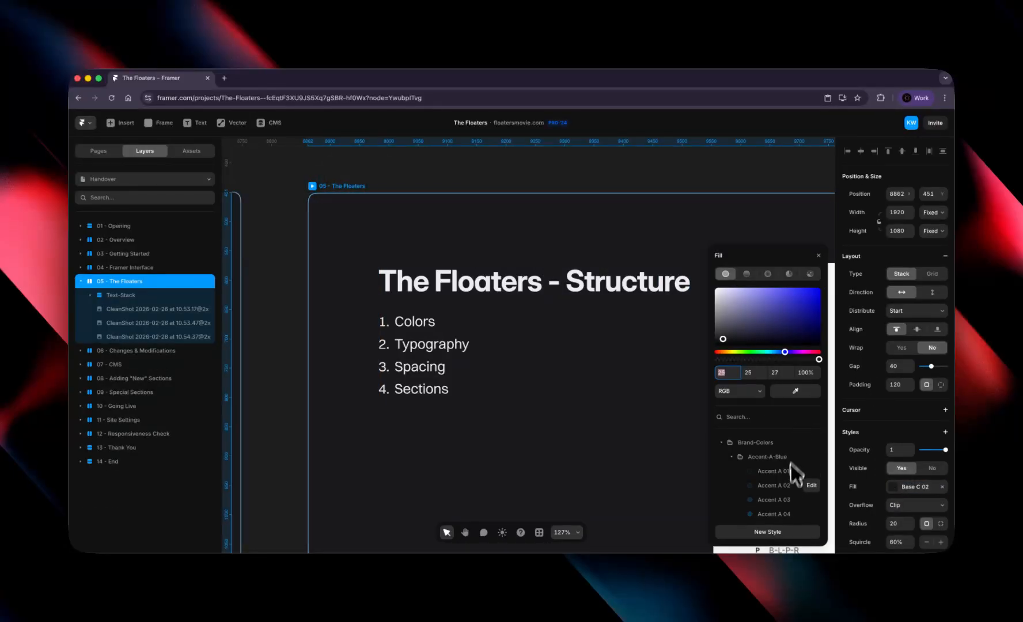
left_click(766, 403)
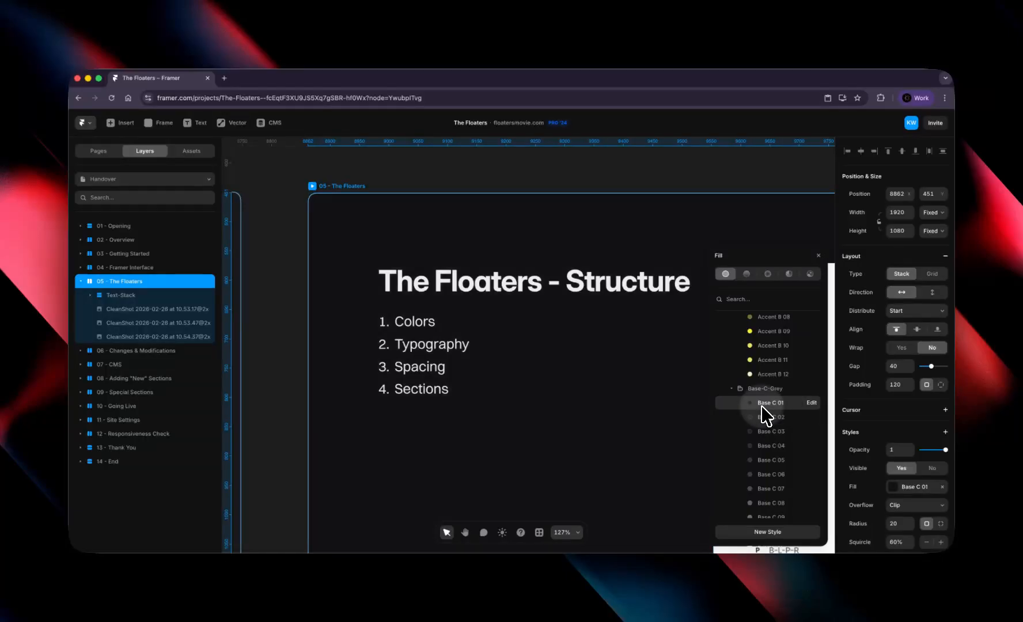
scroll(768, 424, "up", 1)
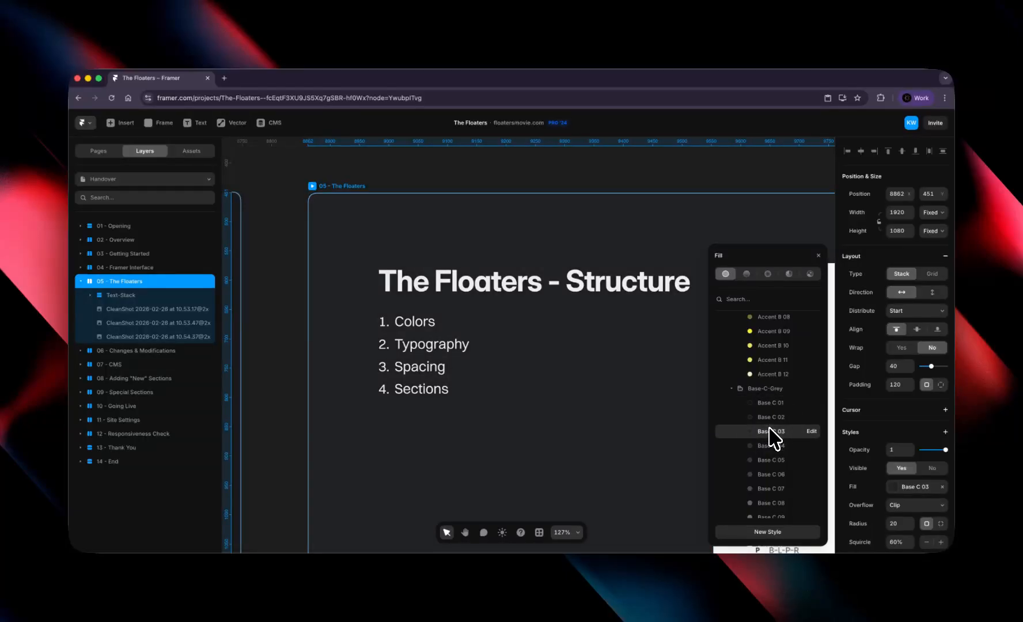
scroll(772, 406, "up", 5)
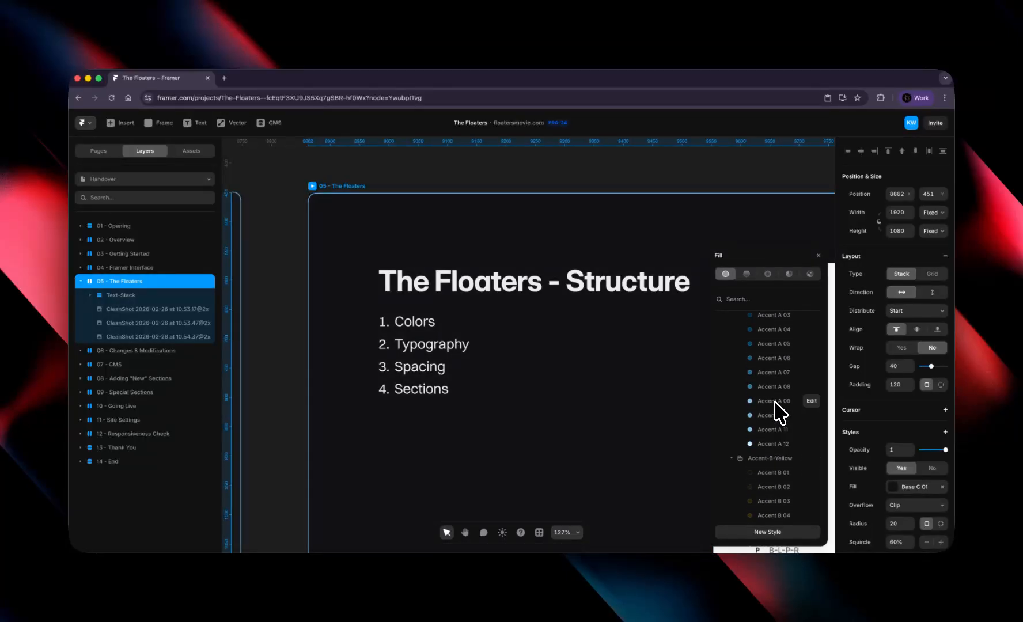
Step: On the /tutorial page, replace the golf cart photo in the Our Story section with Test-Image.png
key("Down")
key("Down")
scroll(772, 451, "down", 1)
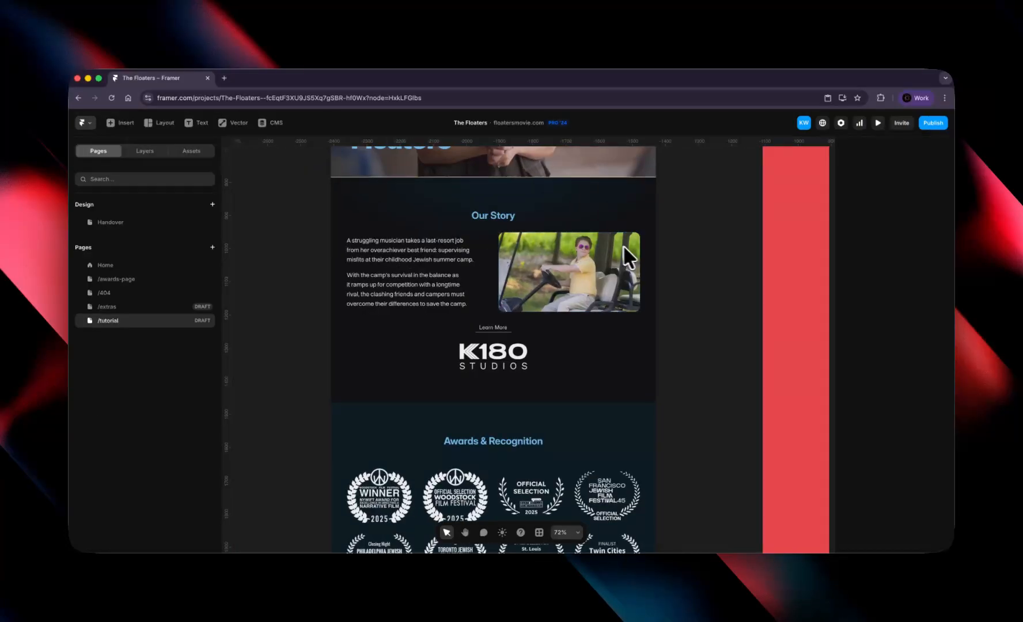
scroll(623, 245, "up", 4)
left_click(719, 237)
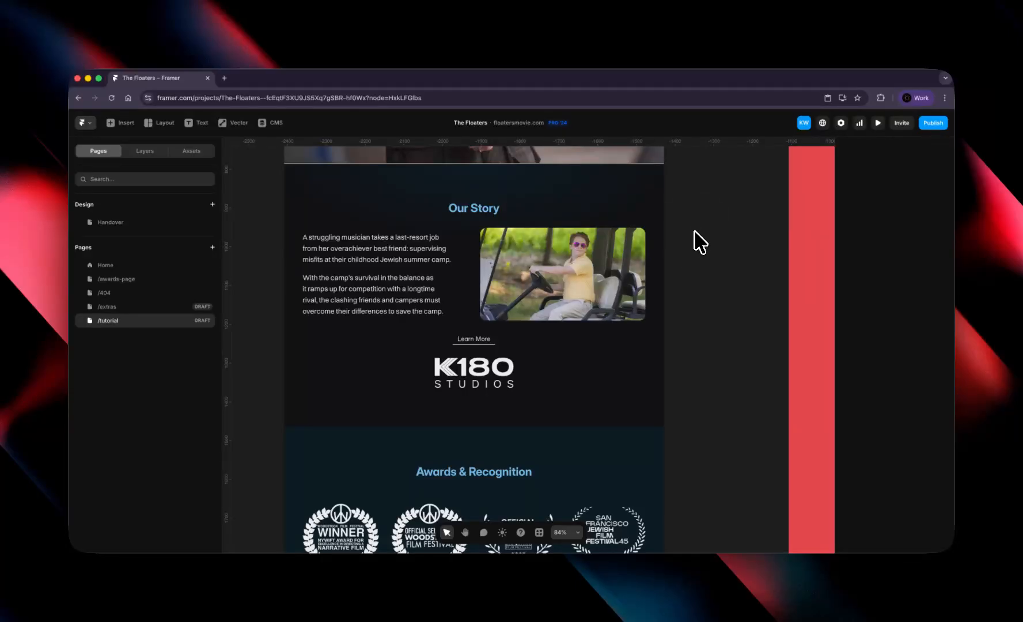
left_click(571, 279)
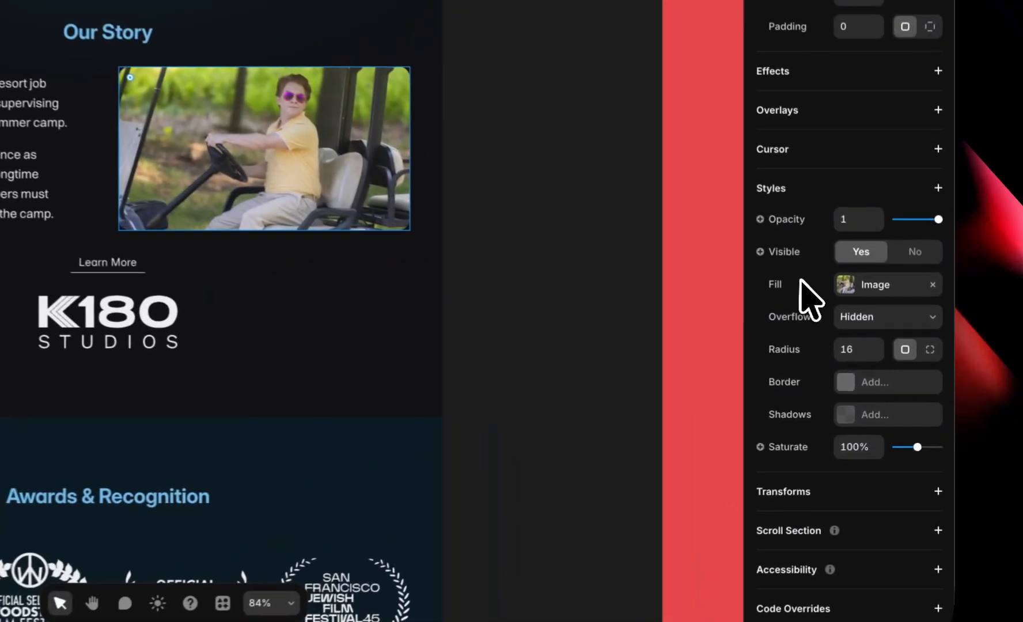
left_click(843, 282)
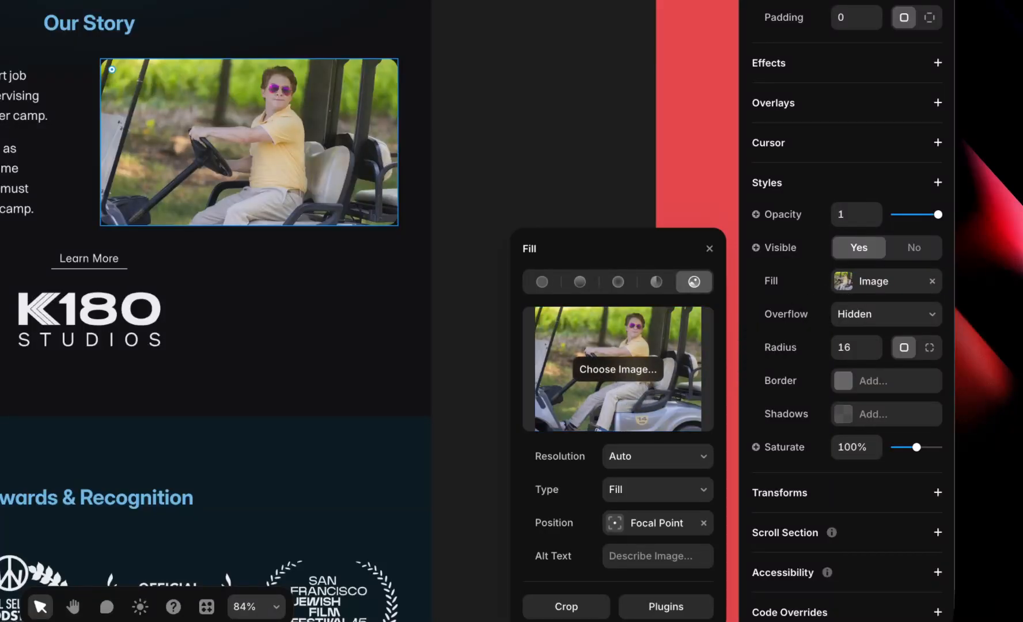
left_click(627, 373)
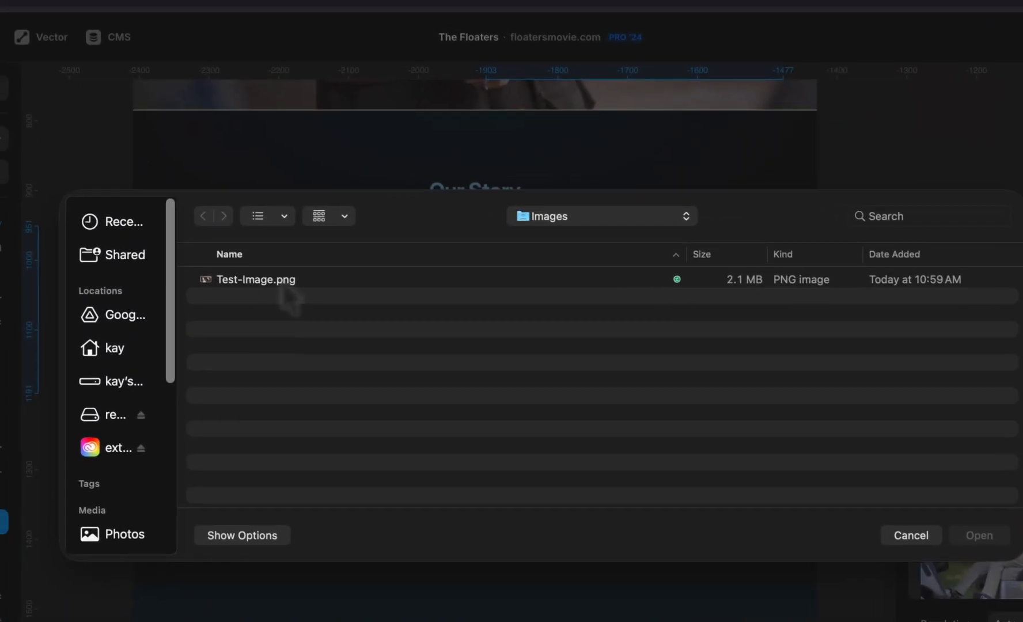
left_click(281, 286)
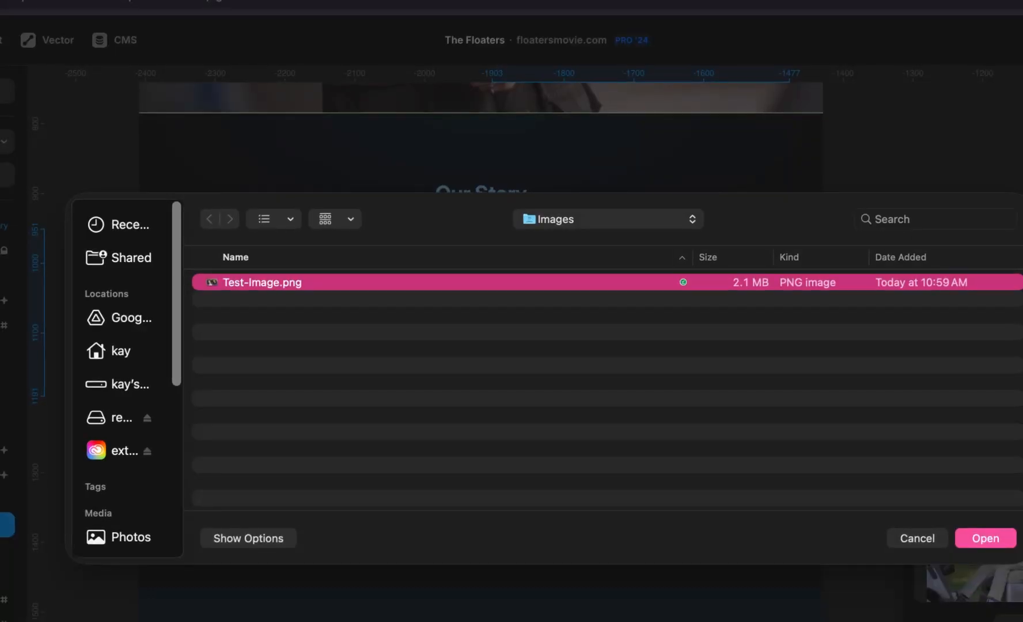
double_click(288, 285)
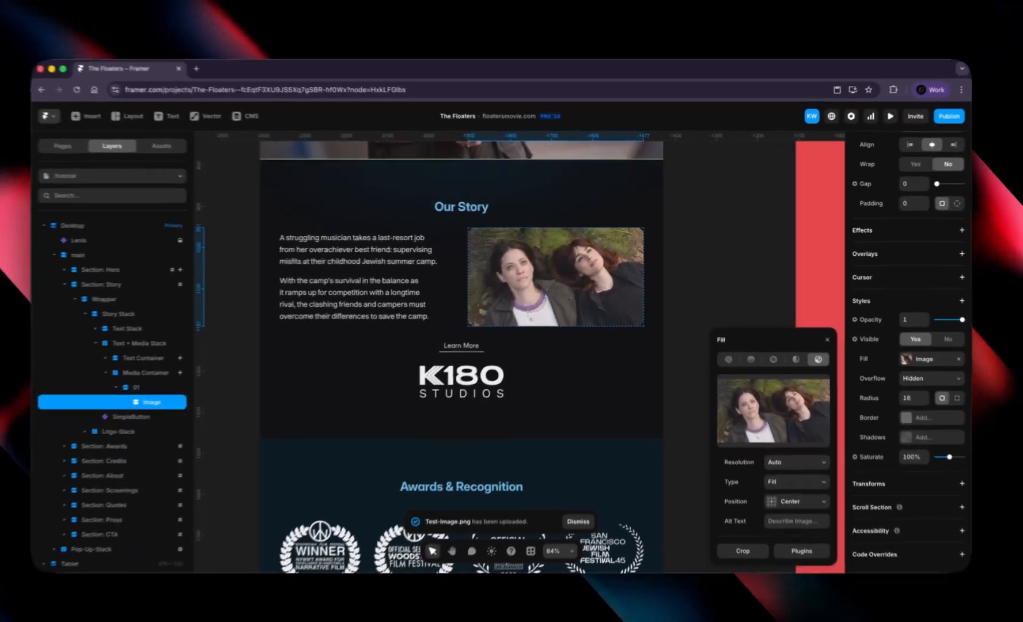
left_click(675, 272)
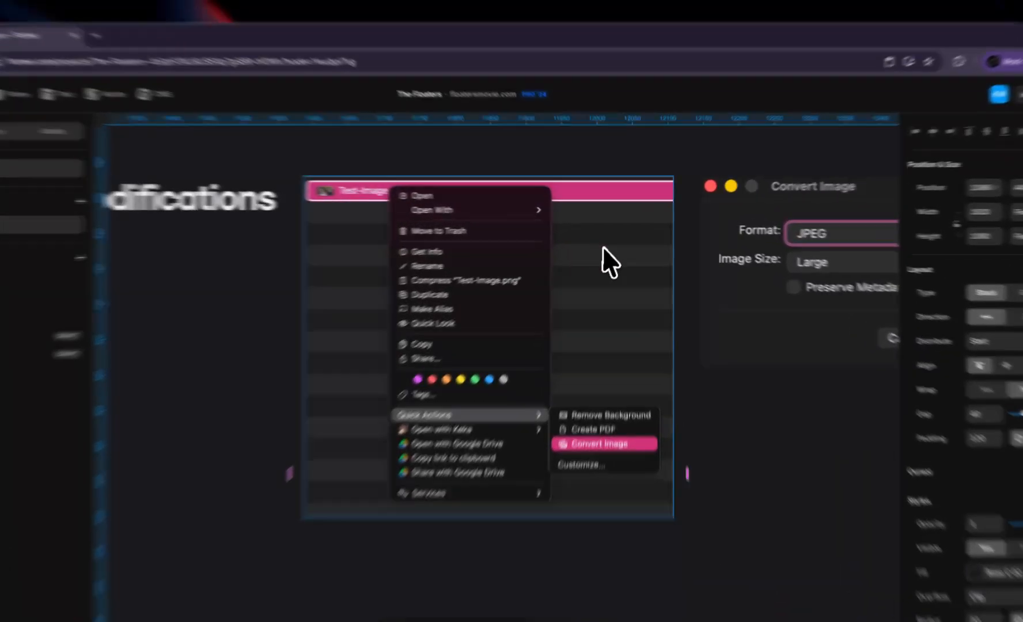
Step: Review the Convert Image screenshots in the Handover's Changes & Modifications frame and open the context menu screenshot's fill settings
scroll(548, 252, "right", 5)
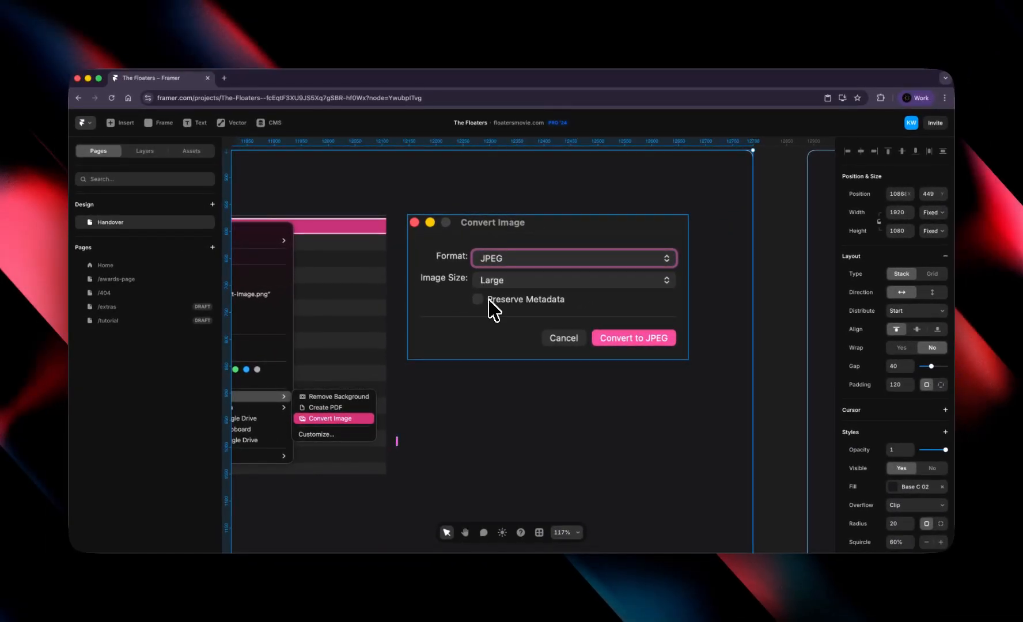
scroll(484, 338, "left", 5)
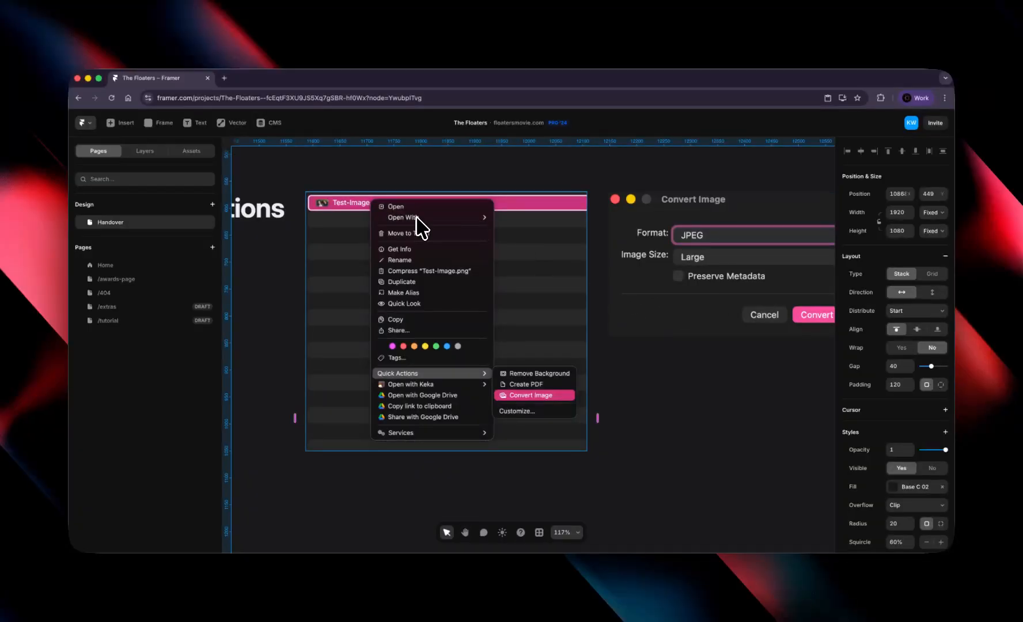
left_click(544, 239)
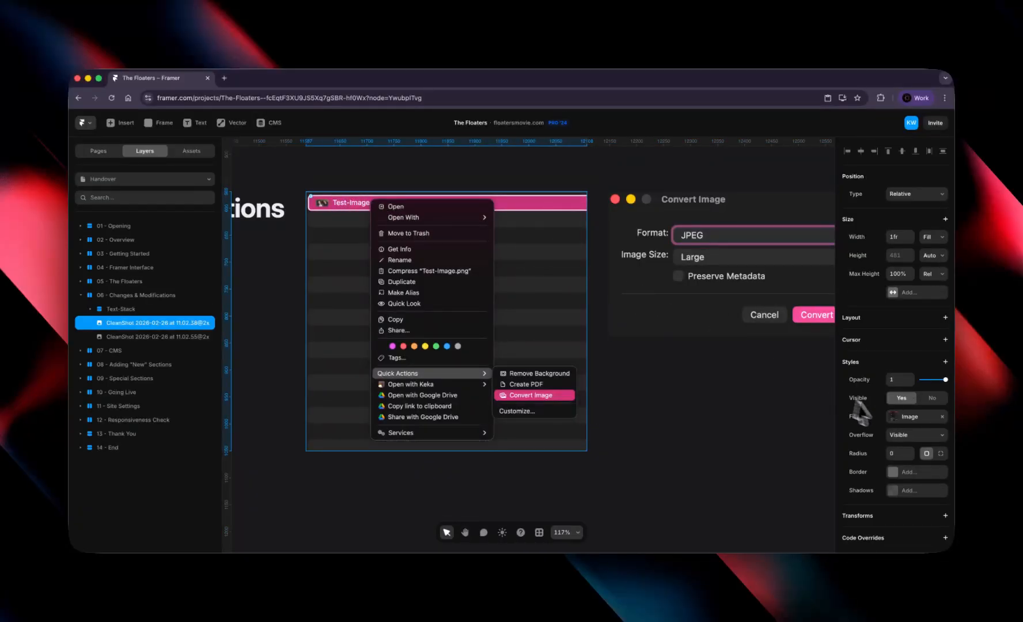
left_click(894, 416)
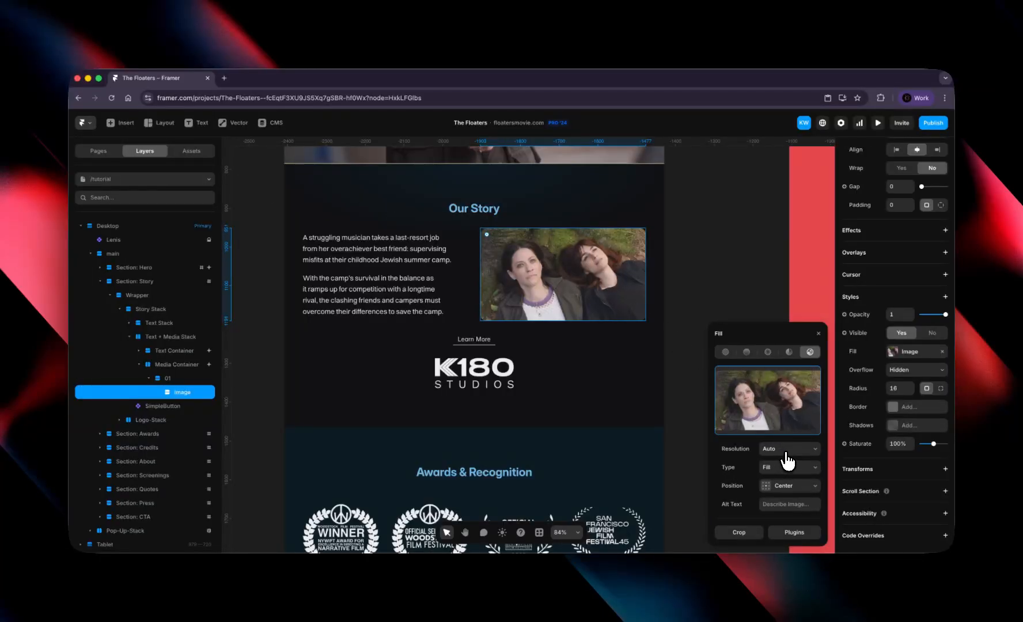
Step: Review the Resolution and Type options for the Our Story image fill, keeping Auto and Fill selected
left_click(785, 452)
left_click(777, 449)
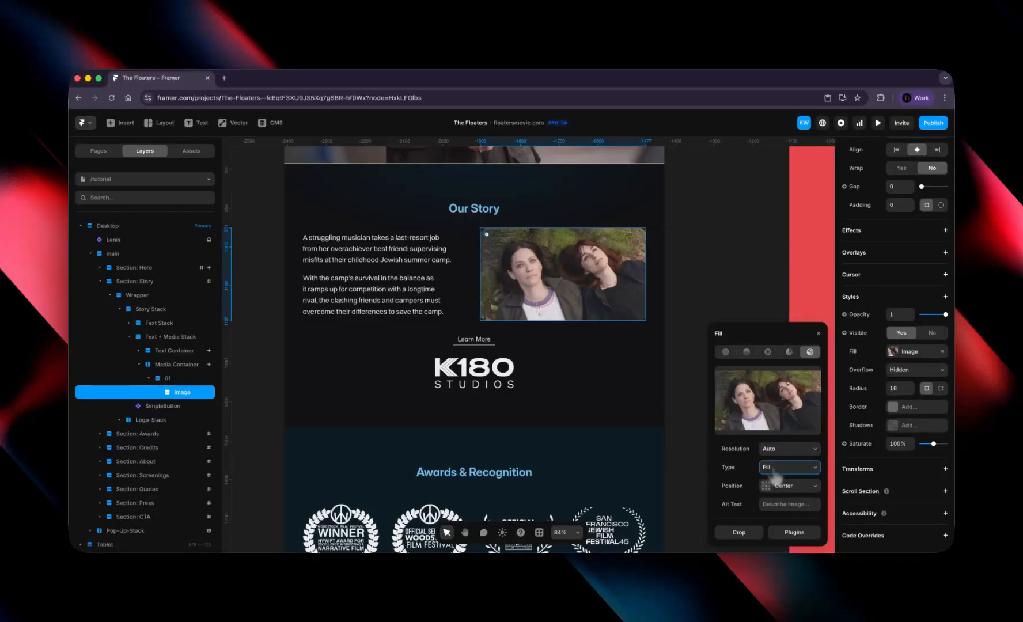
left_click(777, 476)
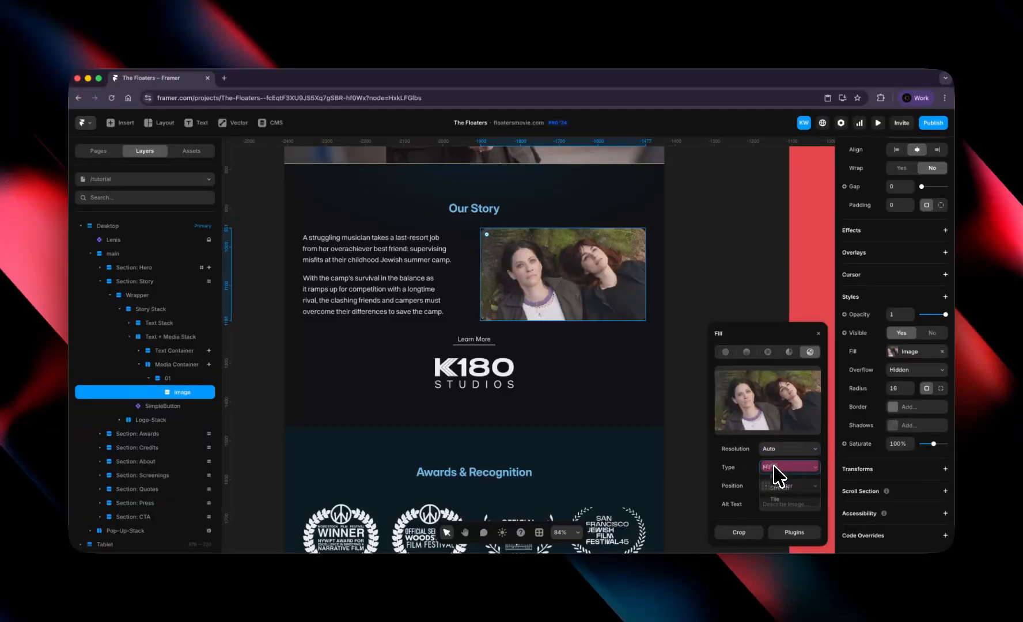
left_click(769, 466)
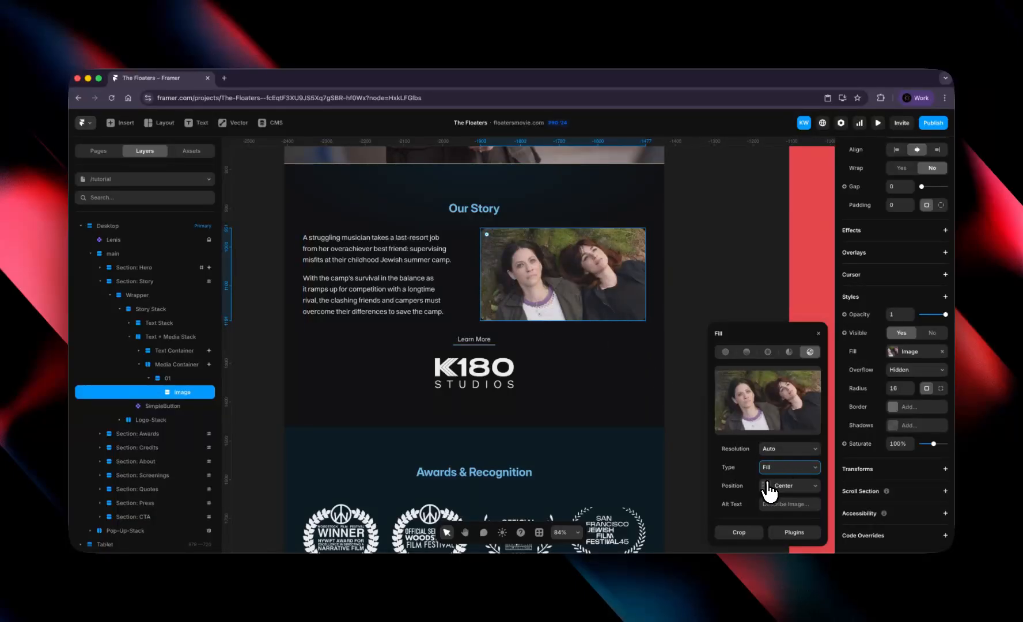
Step: Set the Our Story image's position to a Focal Point placed between the two women's heads
left_click(769, 485)
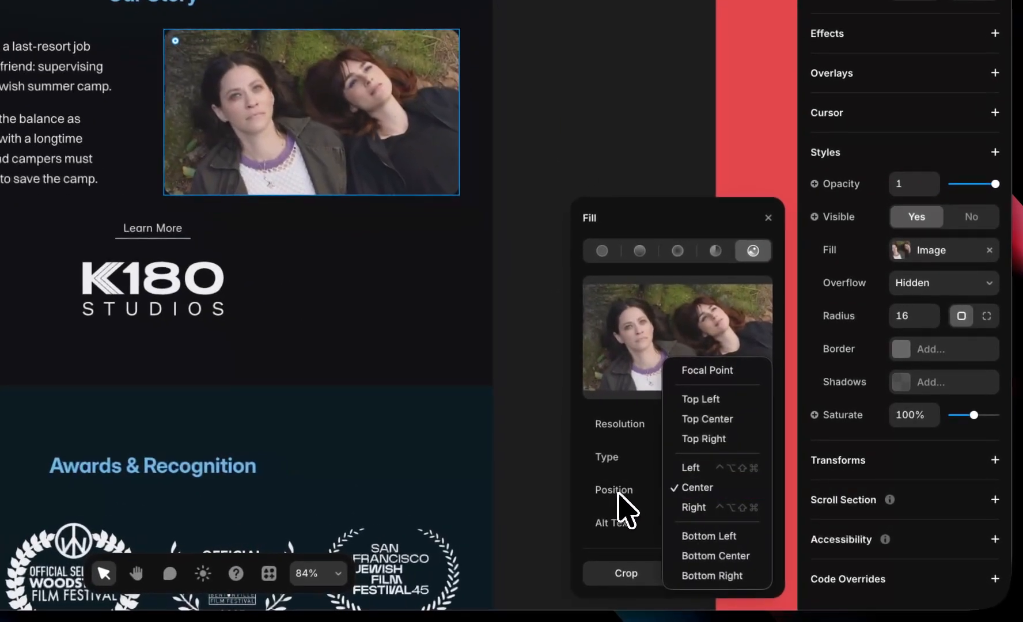
left_click(773, 485)
left_click(772, 486)
left_click(685, 373)
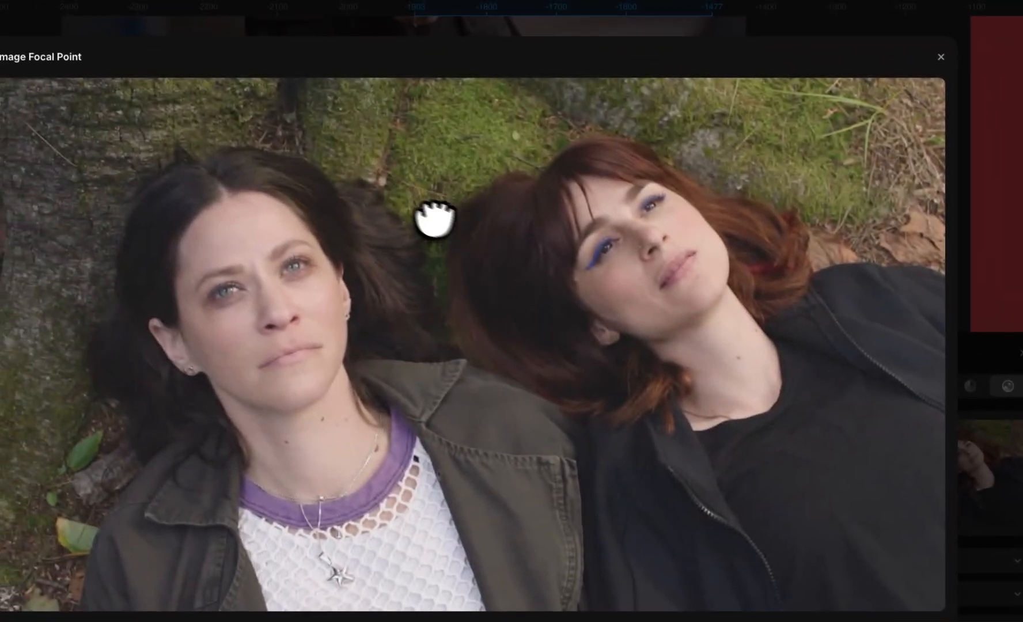
left_click(430, 210)
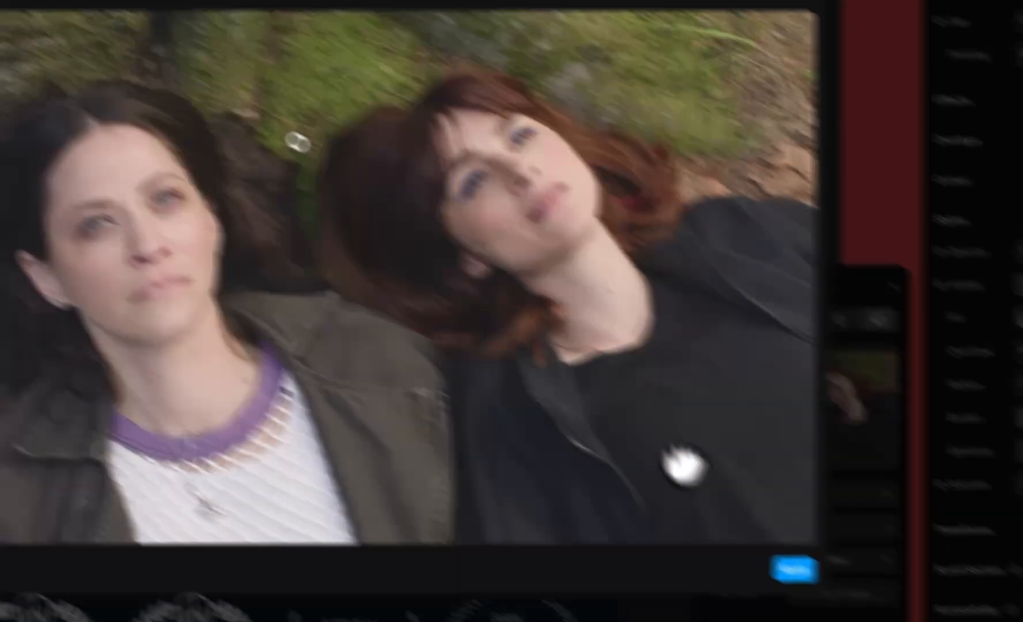
left_click(791, 566)
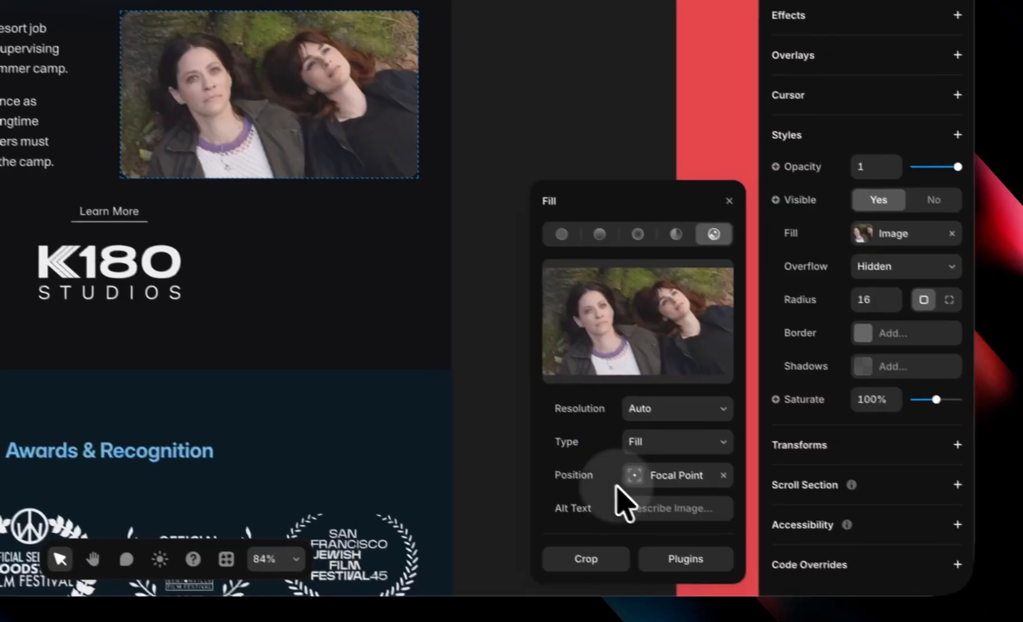
left_click(697, 202)
Step: Check how the replaced Our Story image appears across the Desktop, XL Desktop, Tablet and Phone breakpoints
scroll(663, 271, "down", 5)
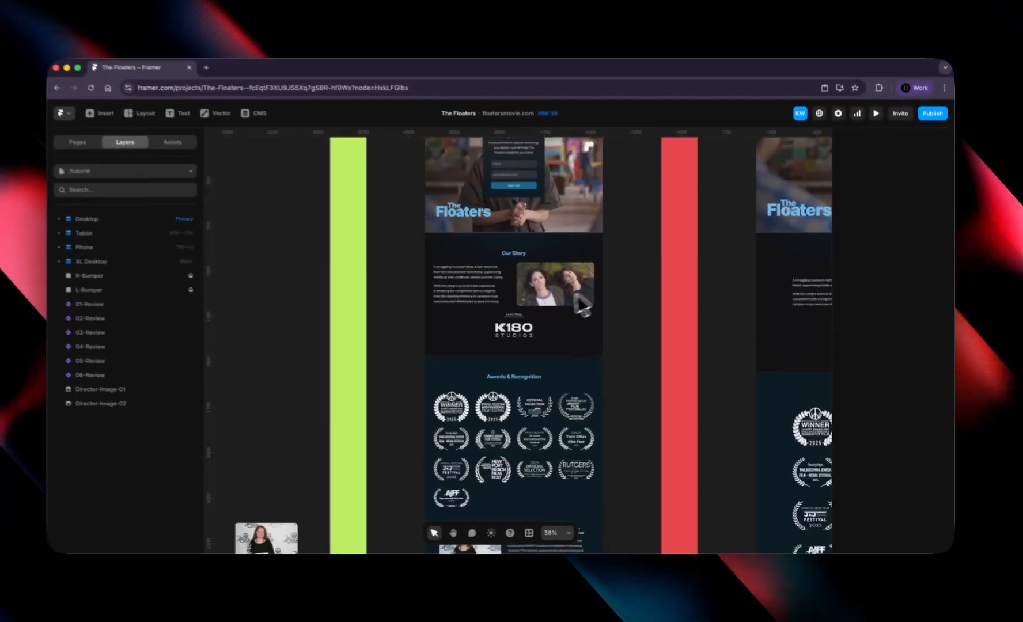
scroll(411, 266, "up", 2)
scroll(411, 266, "right", 7)
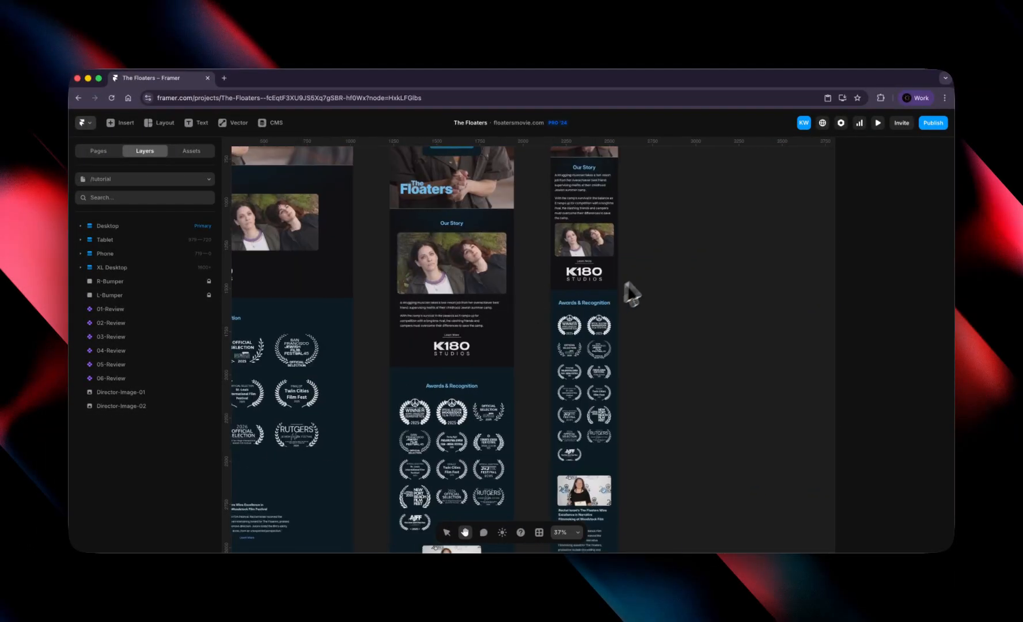
scroll(562, 285, "left", 10)
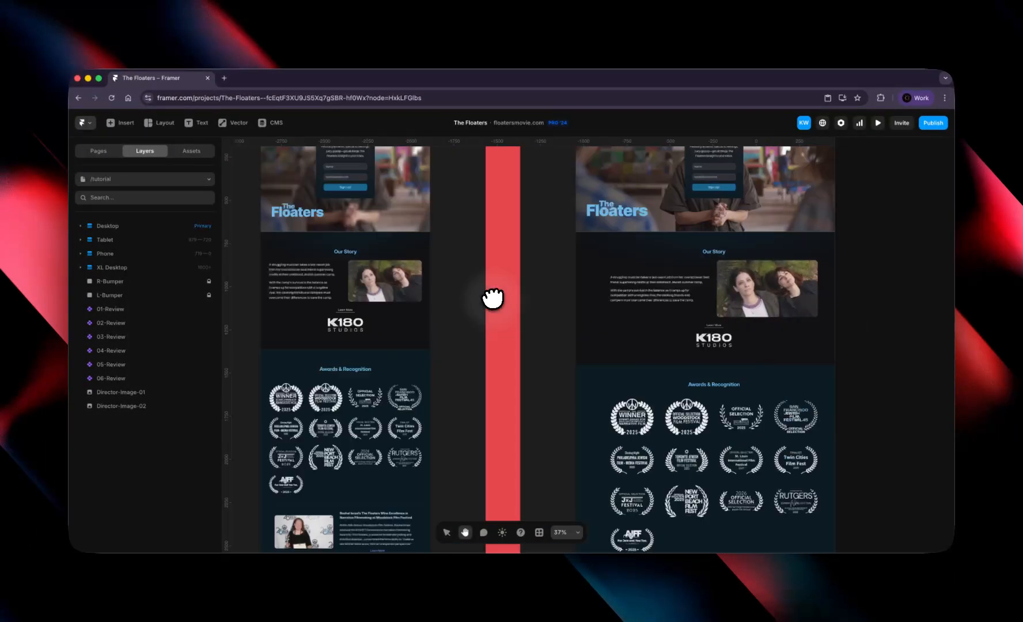
scroll(743, 247, "right", 10)
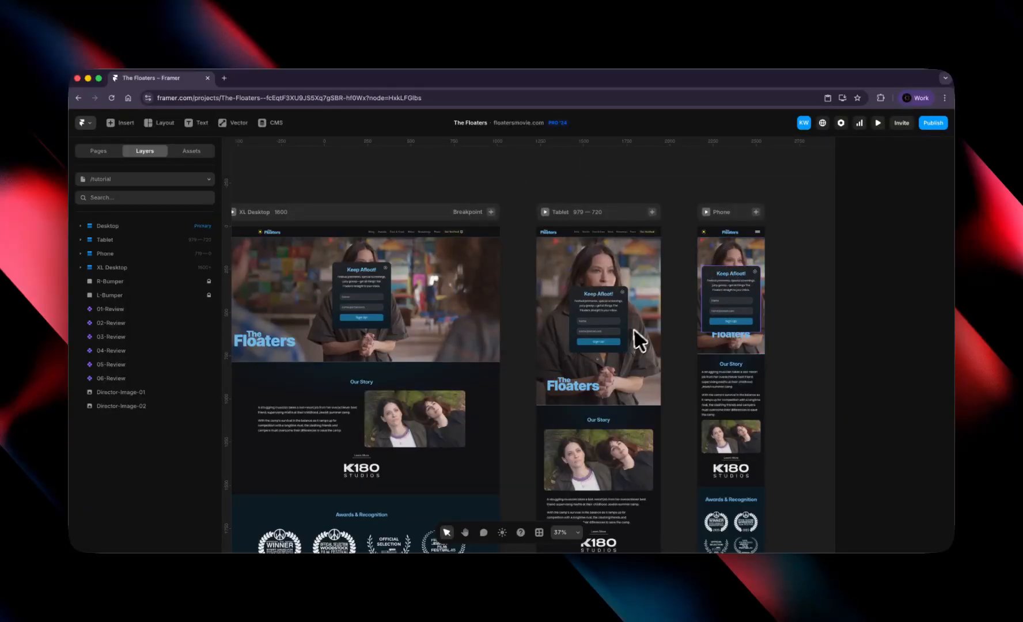
scroll(634, 337, "left", 10)
scroll(461, 344, "left", 3)
scroll(530, 323, "up", 5)
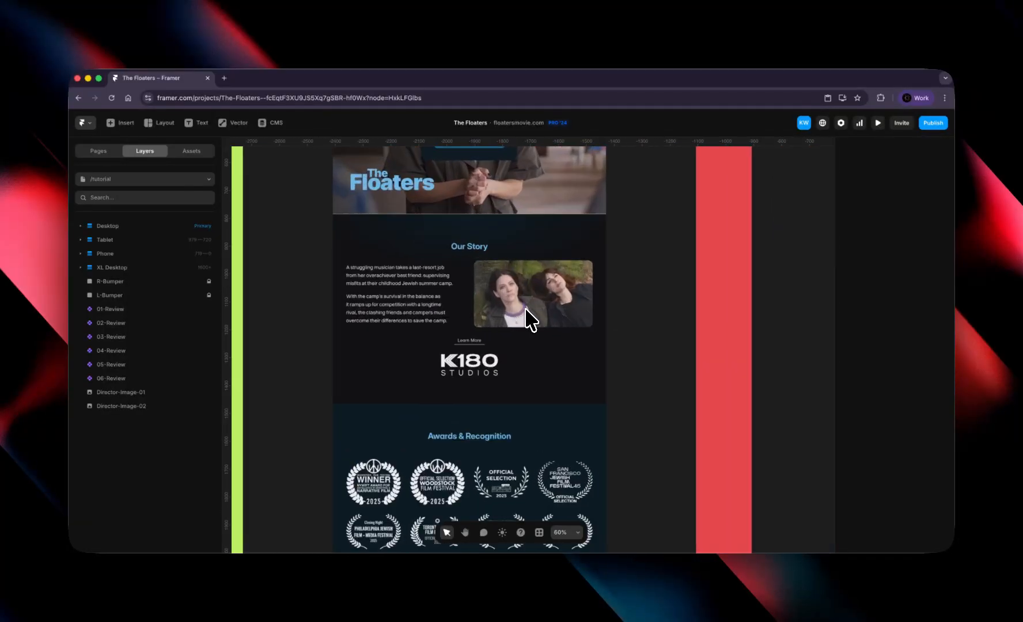
scroll(582, 312, "left", 2)
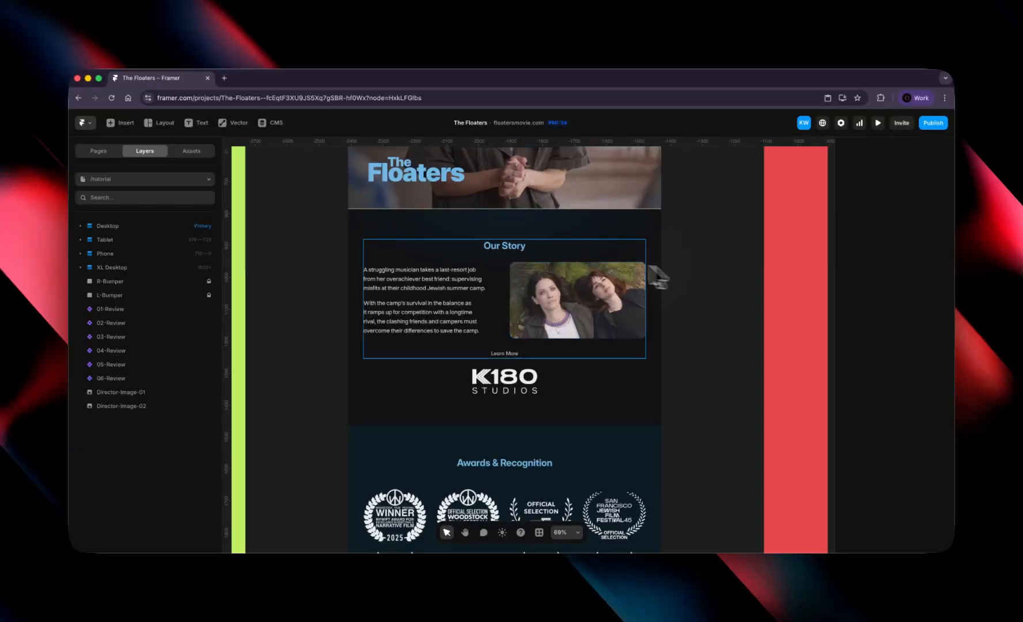
Step: Add a third paragraph reading "Wow, this is going well!" to the end of the Our Story text
triple_click(422, 277)
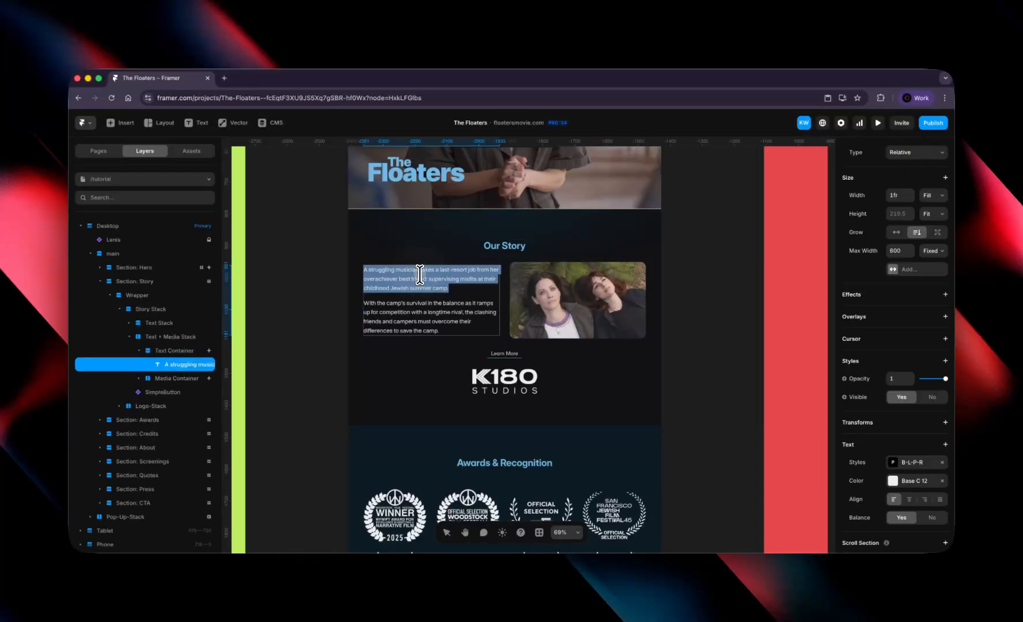
left_click(446, 329)
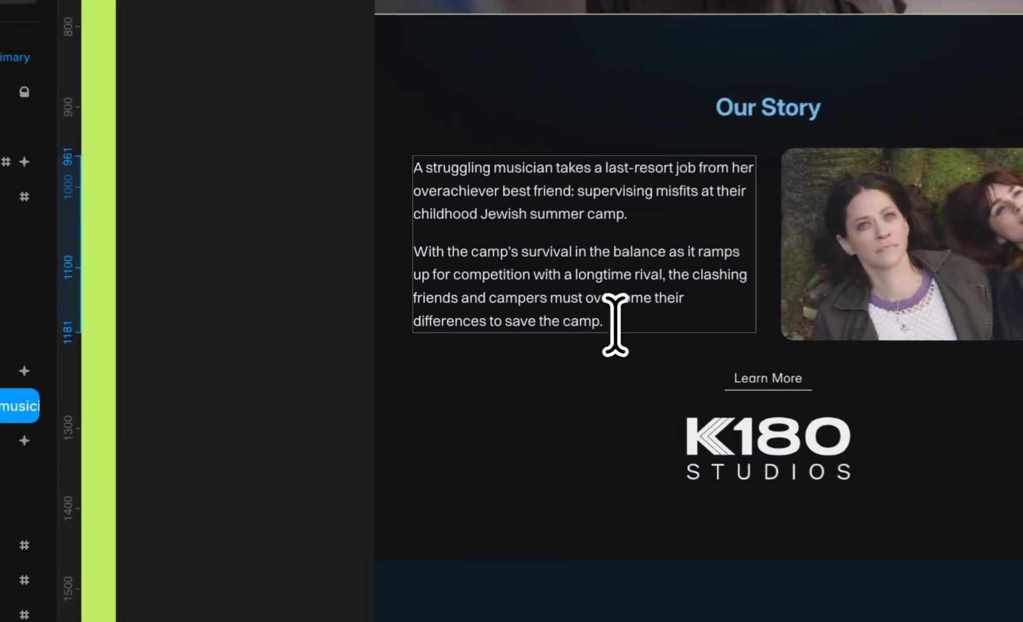
key("Return")
type("Wow, hth")
key("BackSpace")
key("BackSpace")
key("BackSpace")
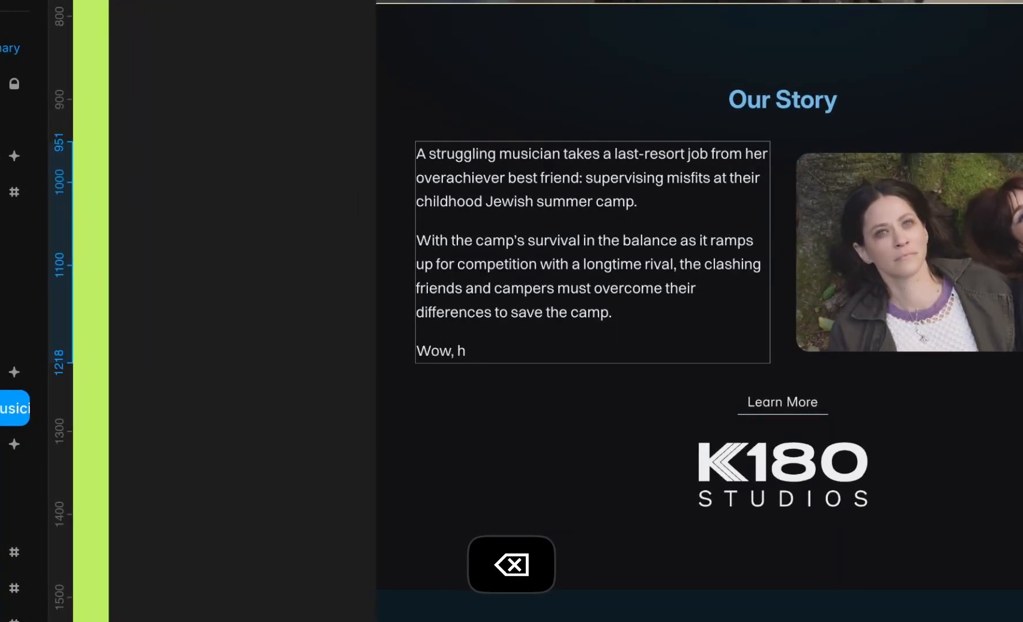
type("this is going well!")
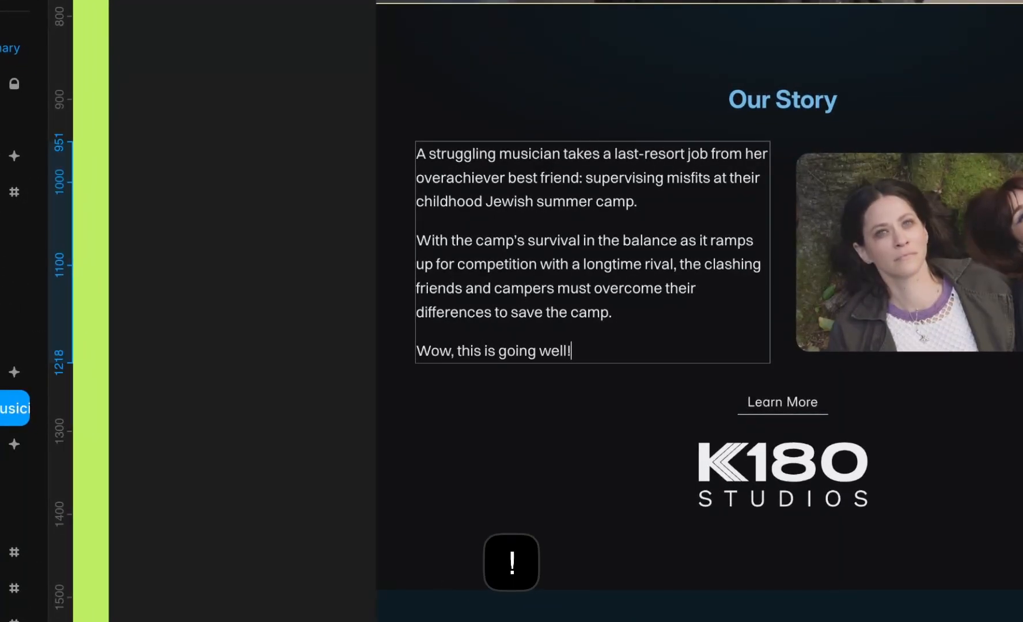
Step: Try bold and italic formatting on the "Wow, this is going well!" paragraph and return it to regular
key("super+shift+Left")
key("super+b")
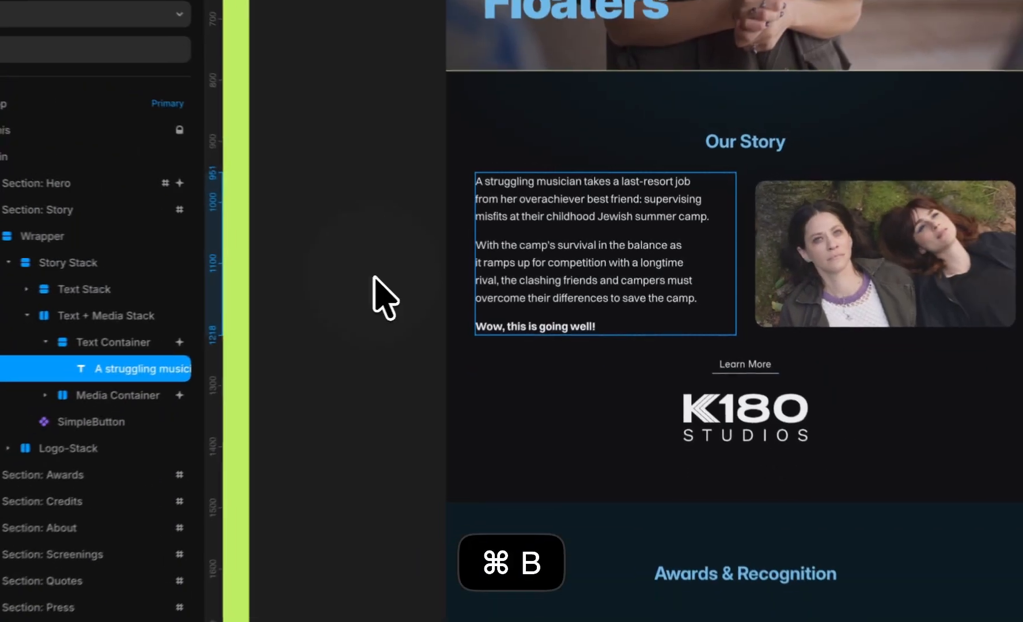
left_click(410, 321)
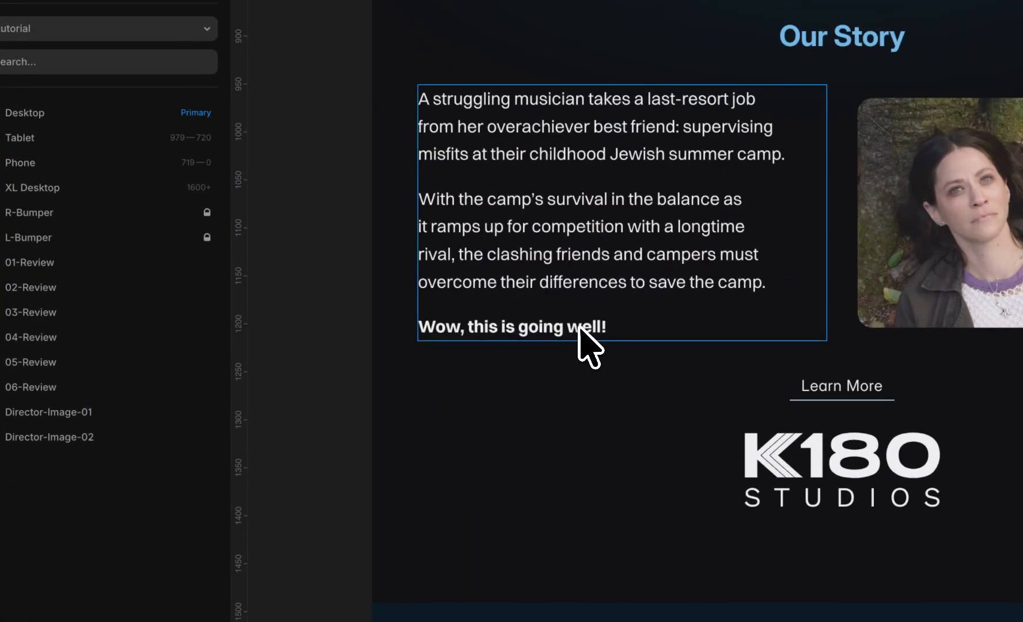
double_click(579, 327)
left_click(579, 327)
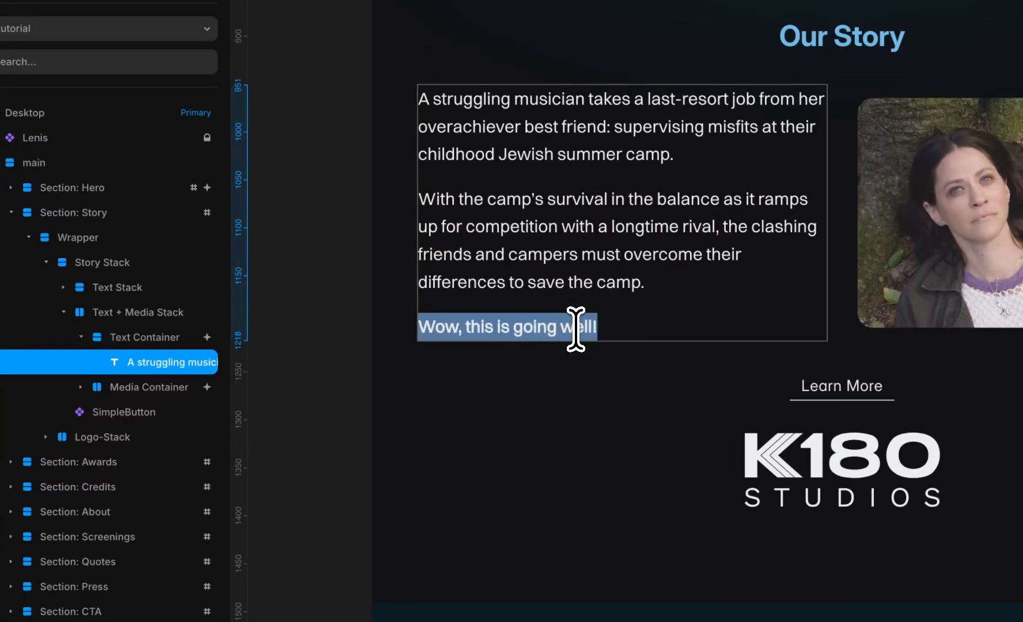
key("super+b")
key("super+b")
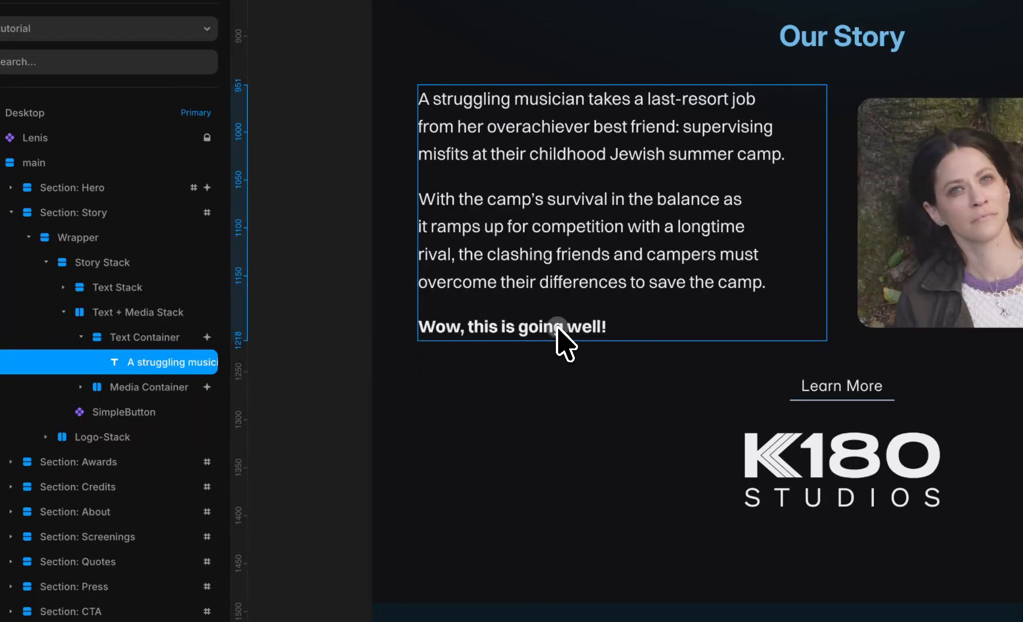
key("super+i")
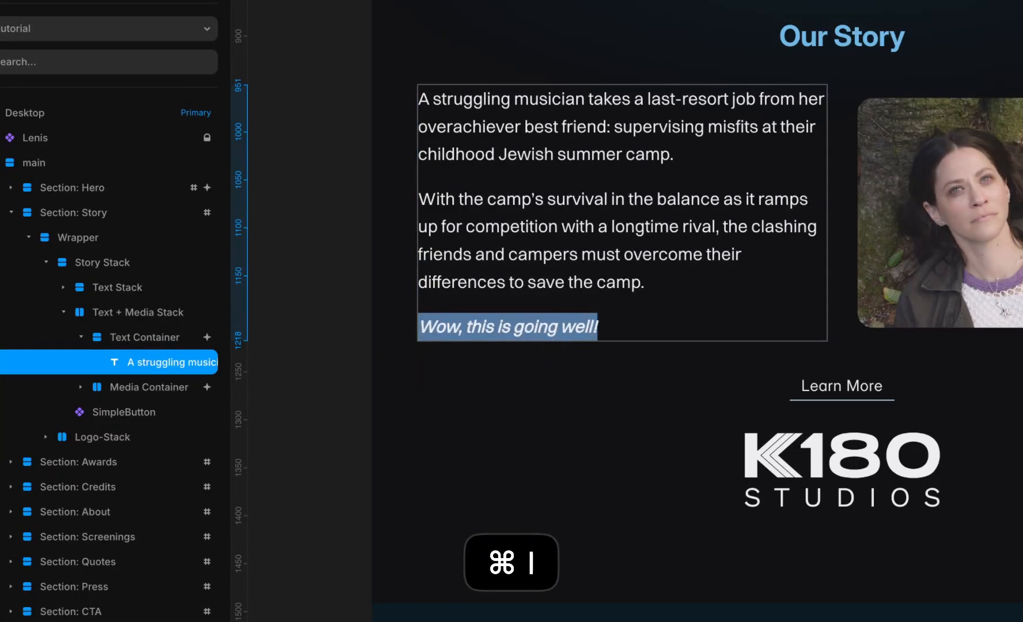
key("super+i")
key("super+b")
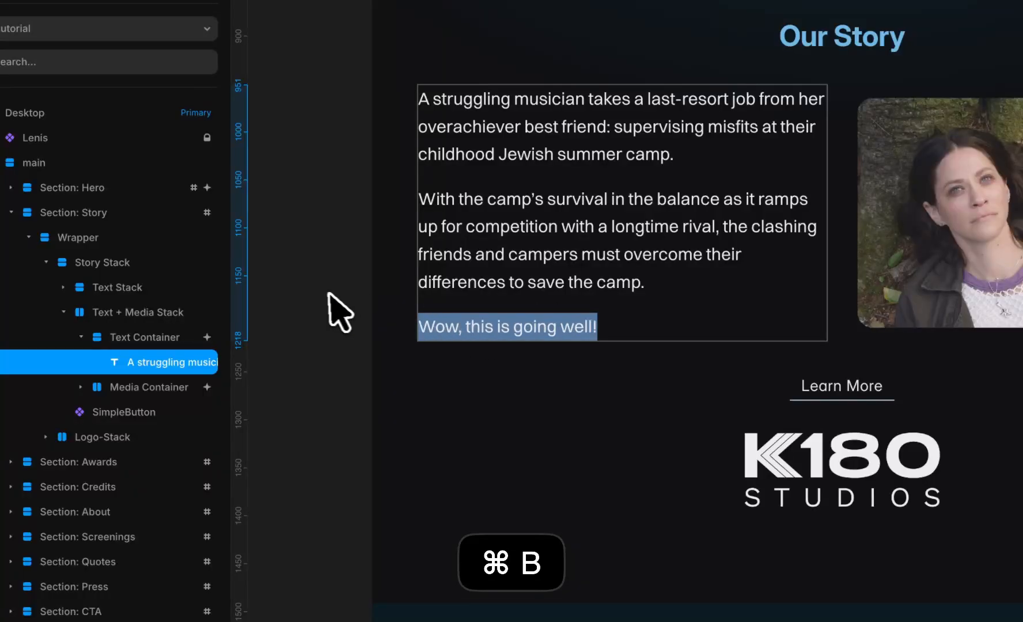
key("Escape")
Step: Try the H-3XL-H1-R text style on the "Wow, this is going well!" paragraph and set it back to B-L-P-R
triple_click(560, 325)
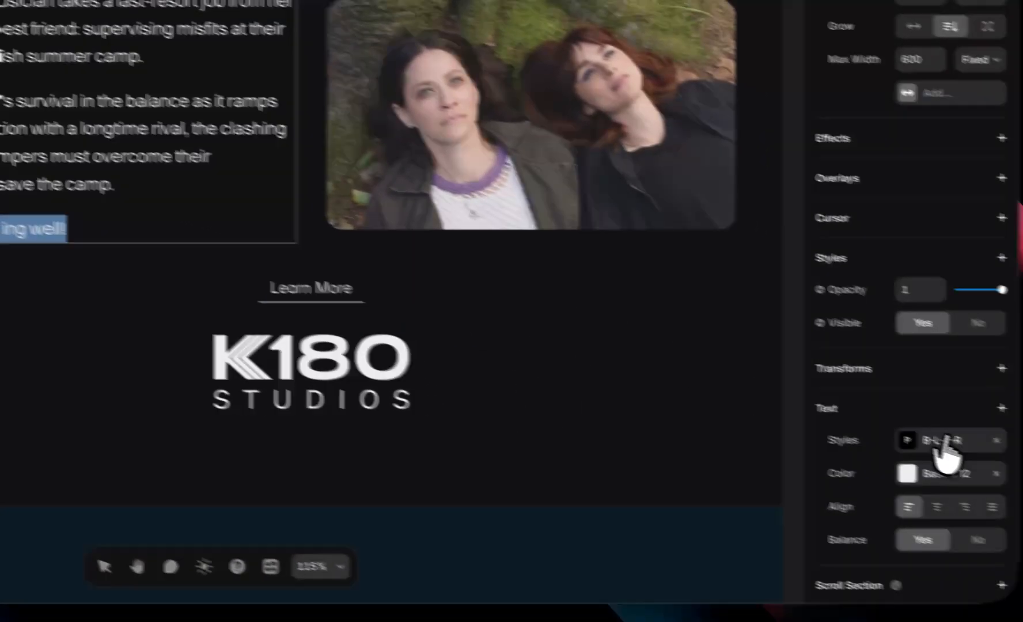
left_click(948, 442)
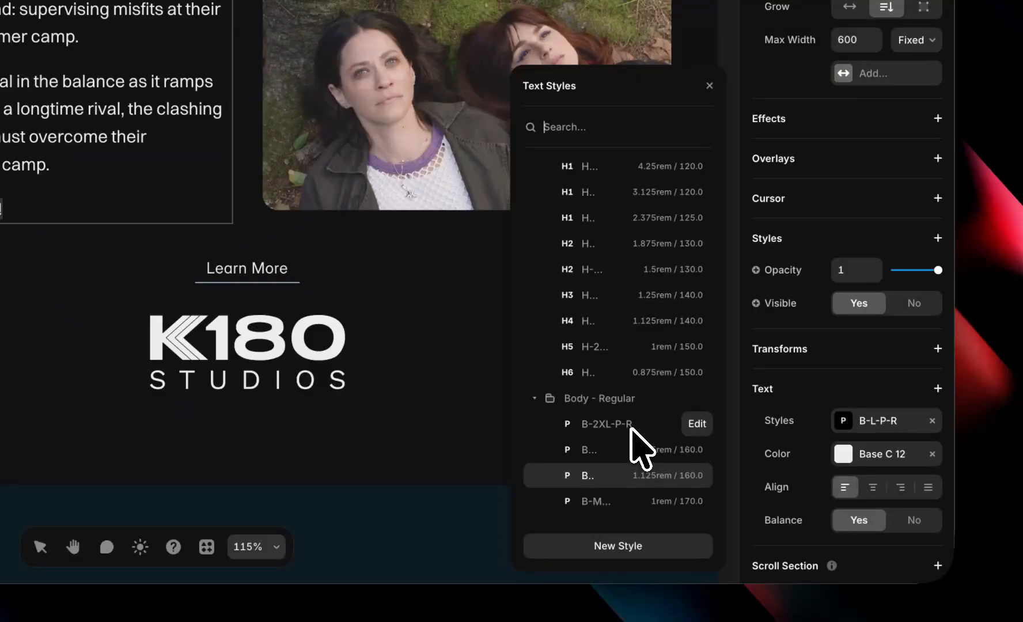
left_click(634, 449)
left_click(626, 475)
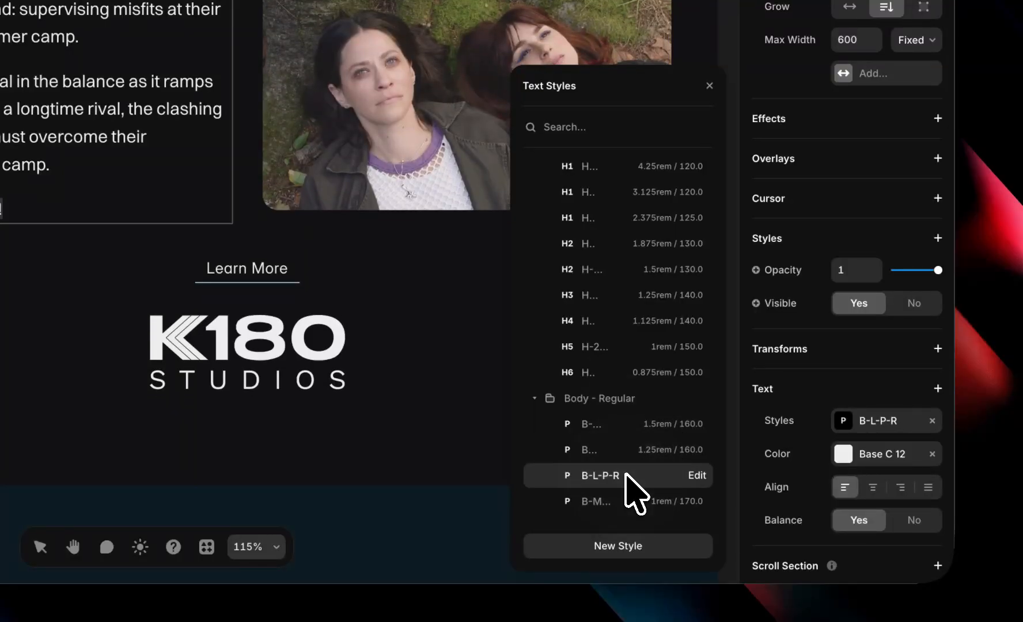
left_click(607, 166)
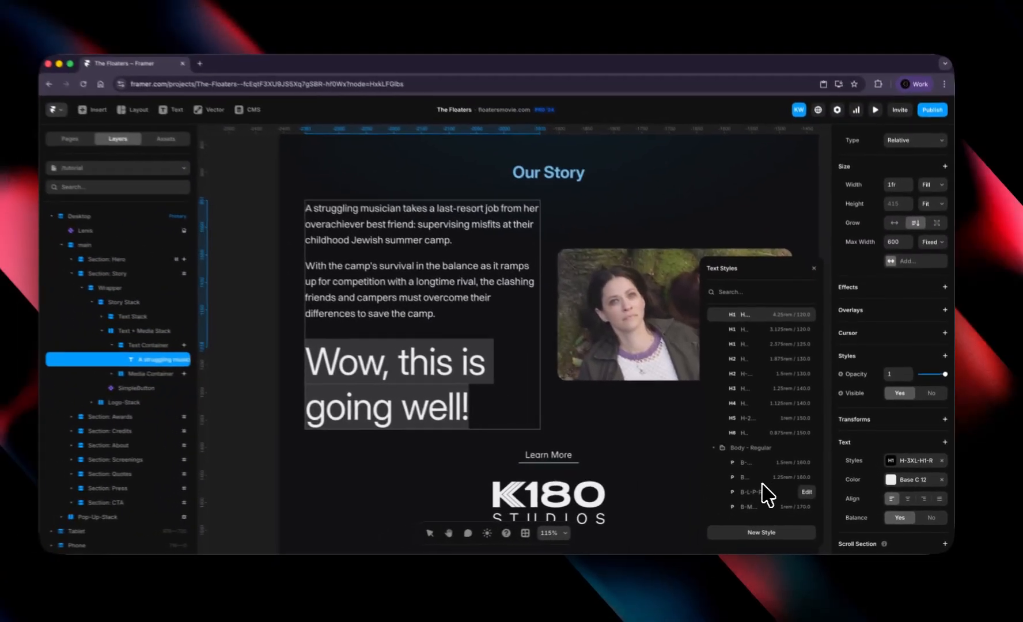
left_click(710, 486)
left_click(72, 286)
left_click(288, 354)
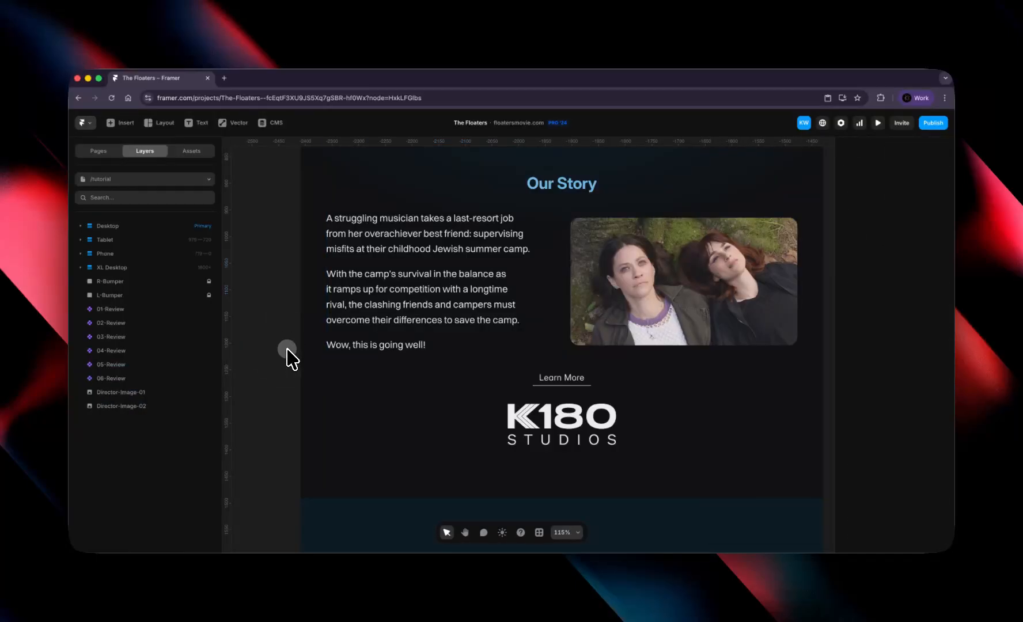
Step: Try deleting the second paragraph of the Our Story text and undo the deletion
scroll(721, 343, "down", 5)
left_click(554, 343)
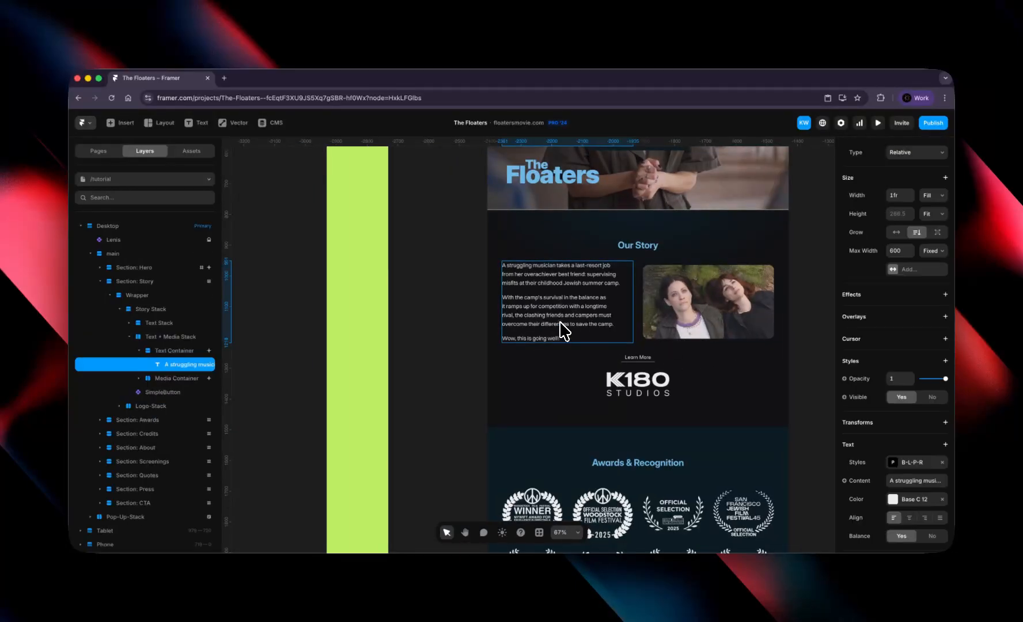
triple_click(560, 323)
key("BackSpace")
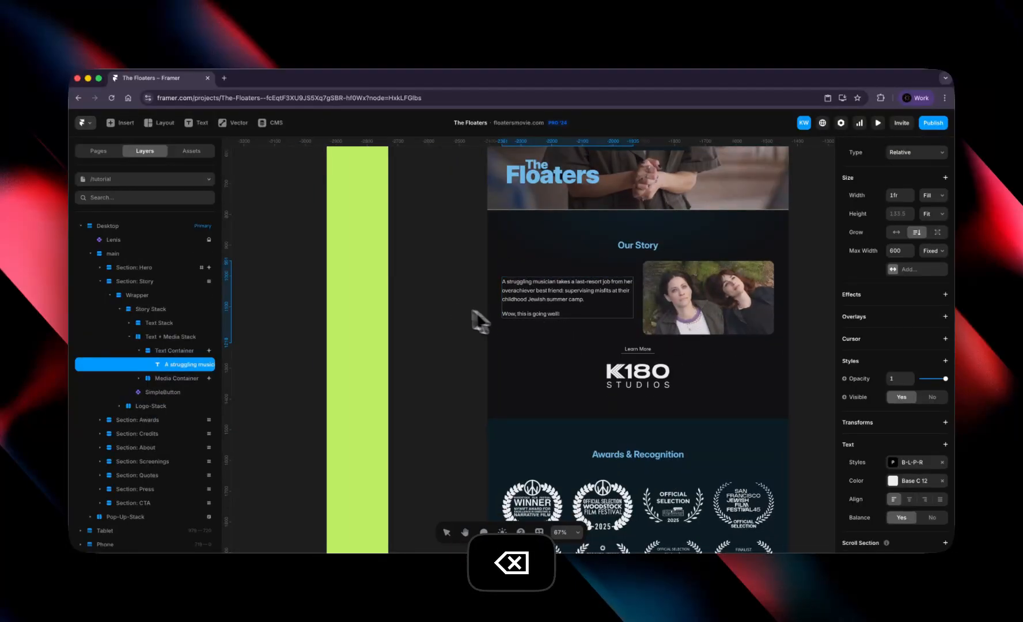
key("super+z")
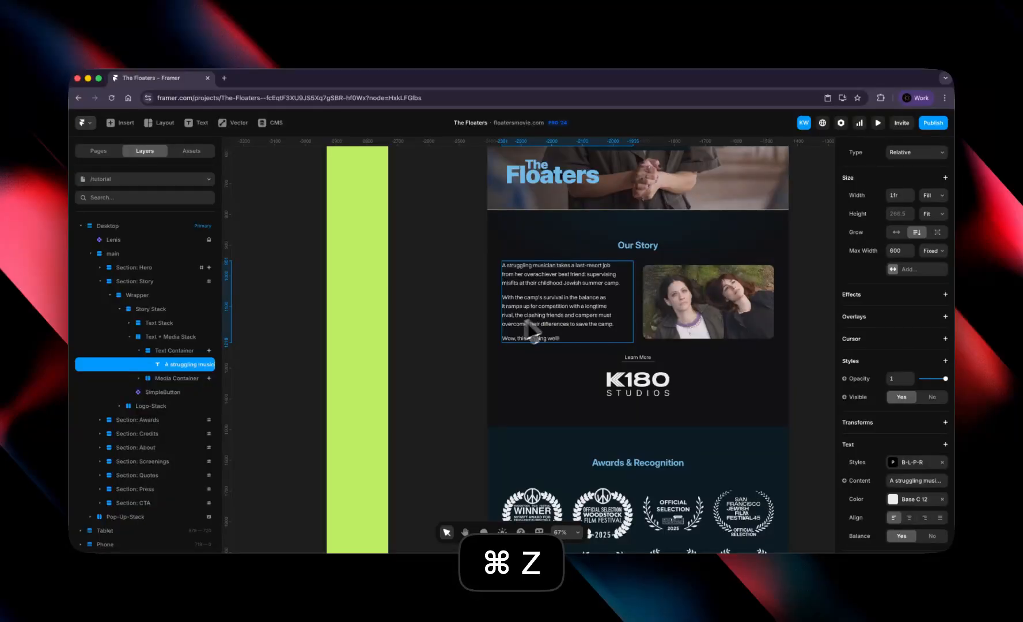
left_click(460, 300)
Step: Try switching the Our Story section's fill from a radial gradient to a solid color
scroll(523, 303, "right", 3)
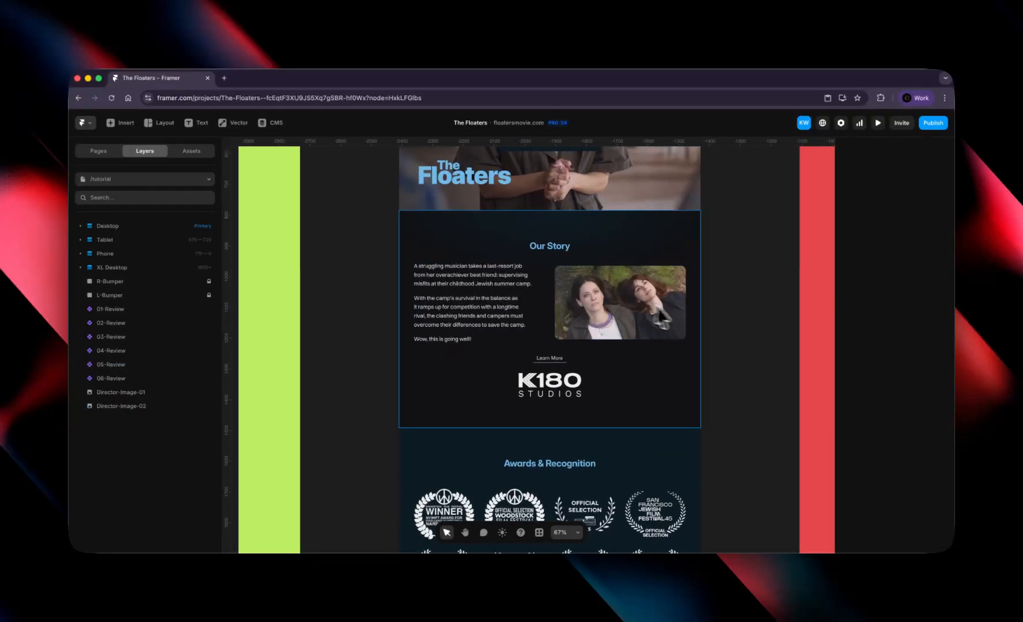
key("space")
left_click_drag(685, 322, 635, 265)
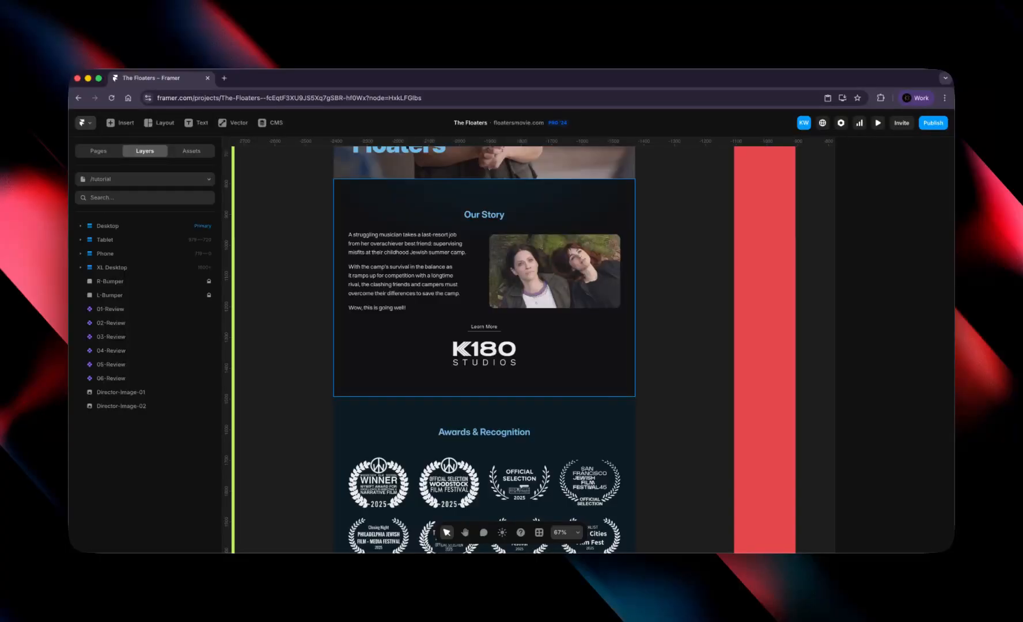
left_click(605, 205)
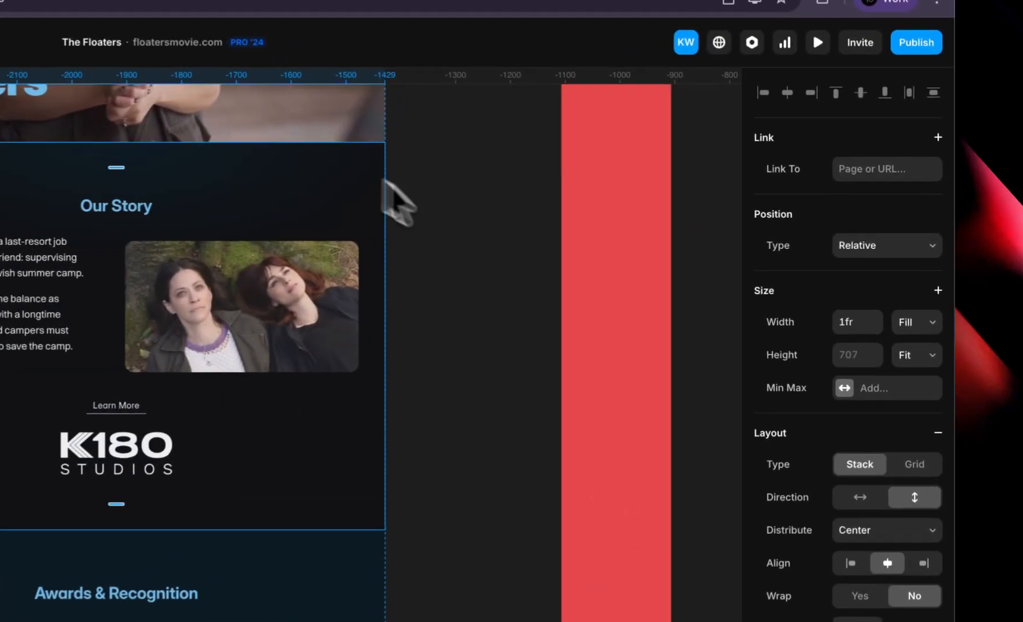
scroll(881, 444, "down", 1)
scroll(823, 476, "down", 5)
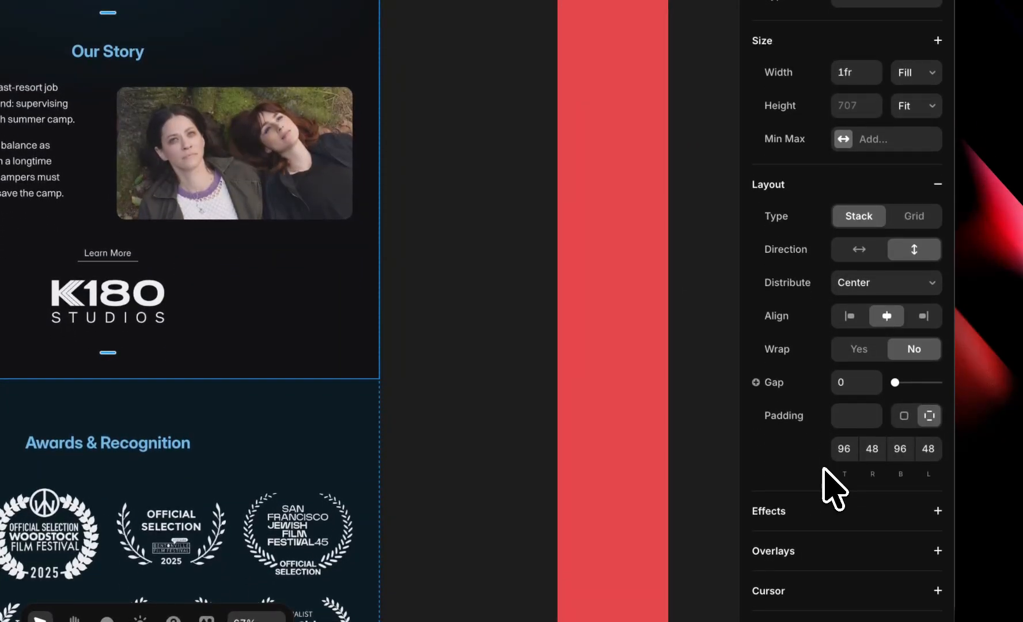
scroll(824, 467, "down", 2)
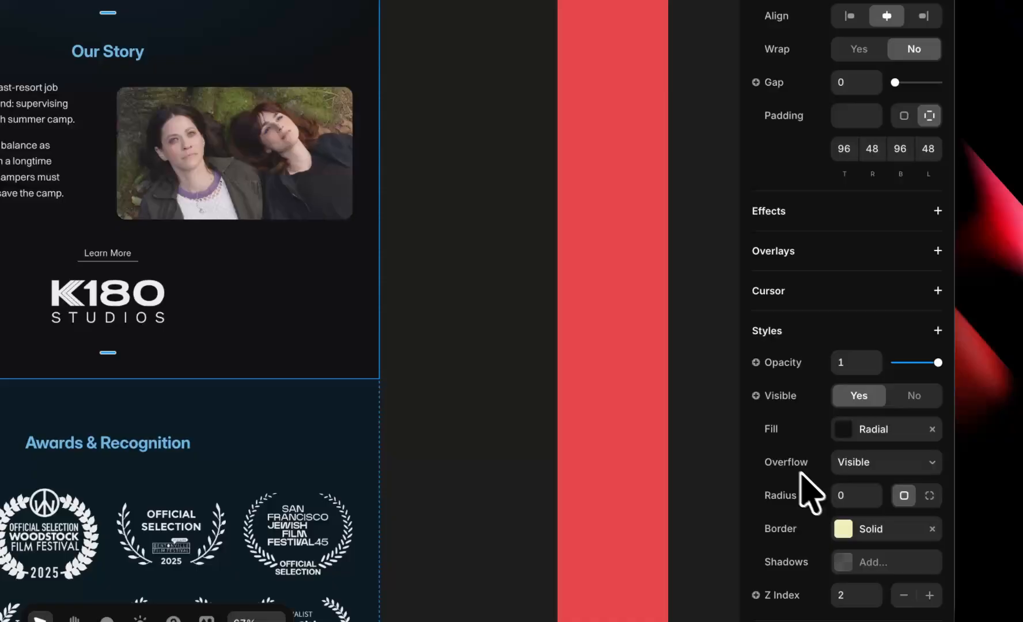
left_click(839, 431)
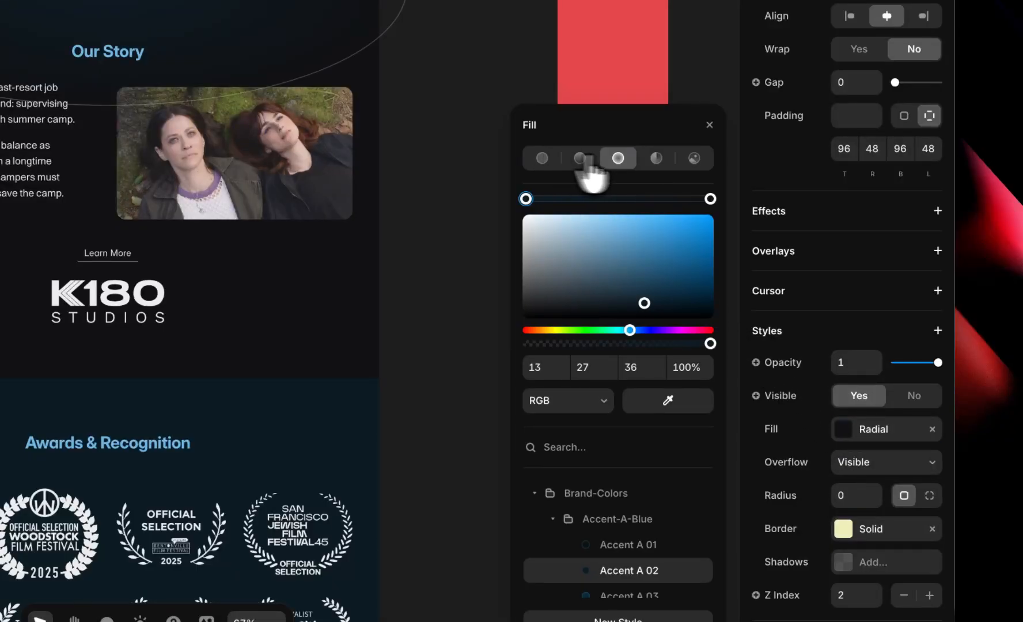
left_click(542, 158)
Step: Try the Base C 01 color from the Base-C-Grey brand colors as the Our Story section's solid fill
scroll(618, 242, "up", 8)
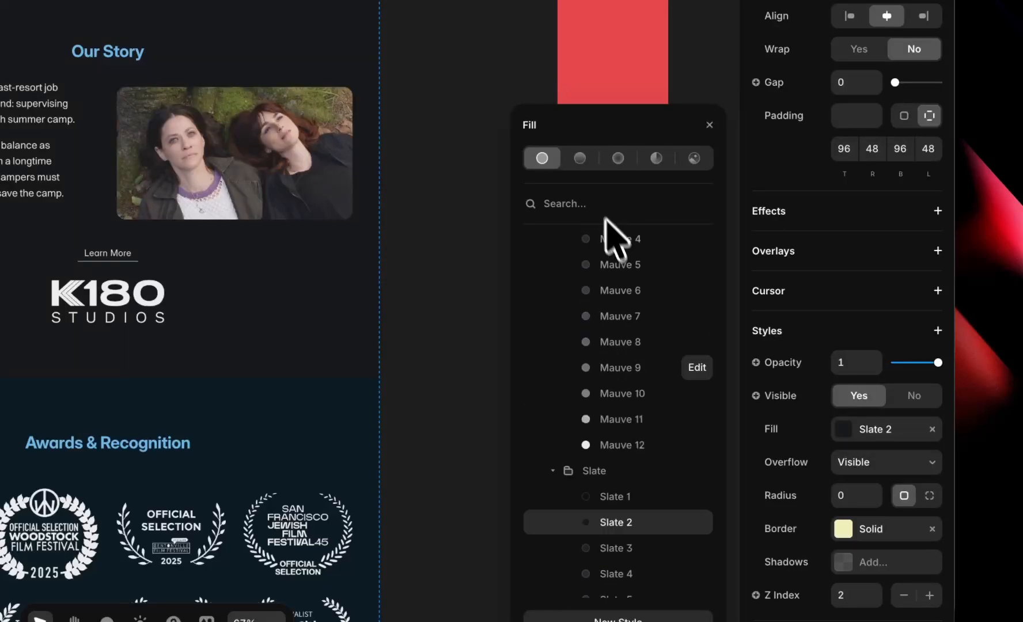
scroll(623, 346, "down", 3)
left_click(553, 305)
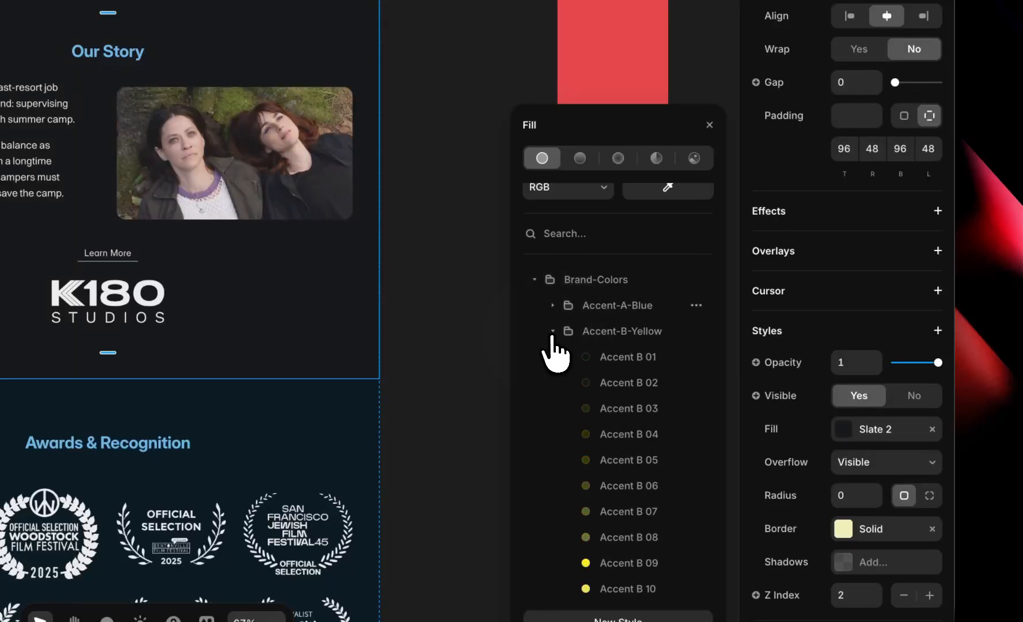
left_click(553, 331)
left_click(552, 357)
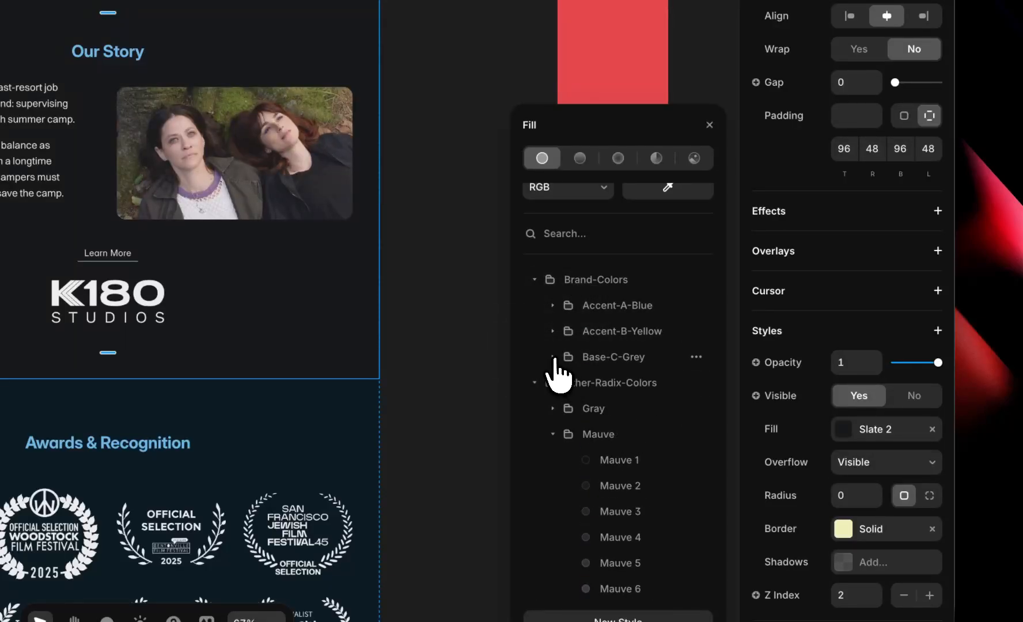
left_click(553, 357)
left_click(616, 386)
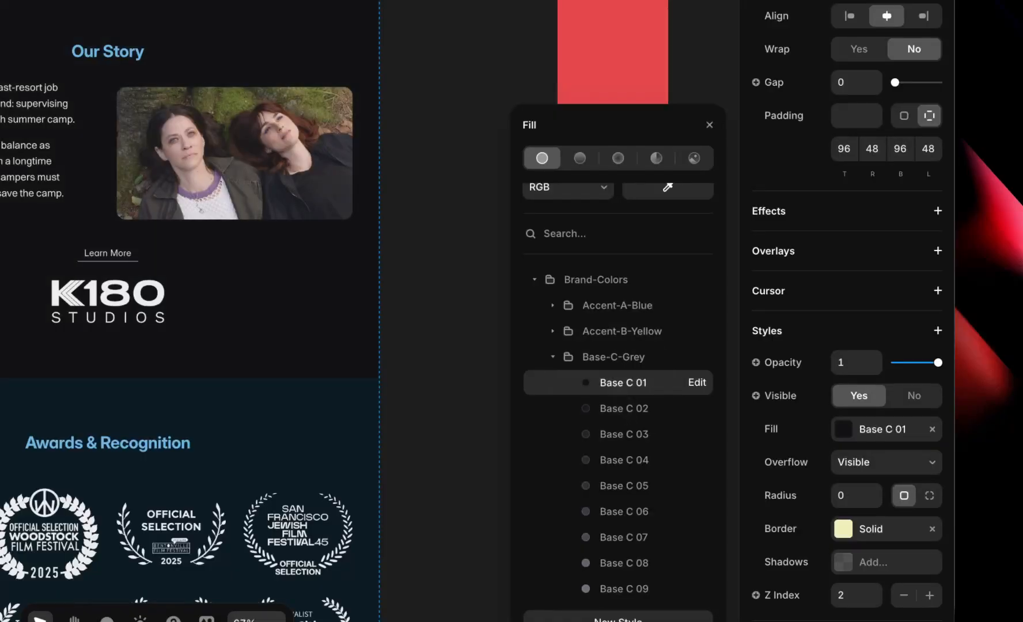
Step: Try several Accent-A-Blue shades as the Our Story section's fill, including Accent A 03 and Accent A 01
left_click(552, 305)
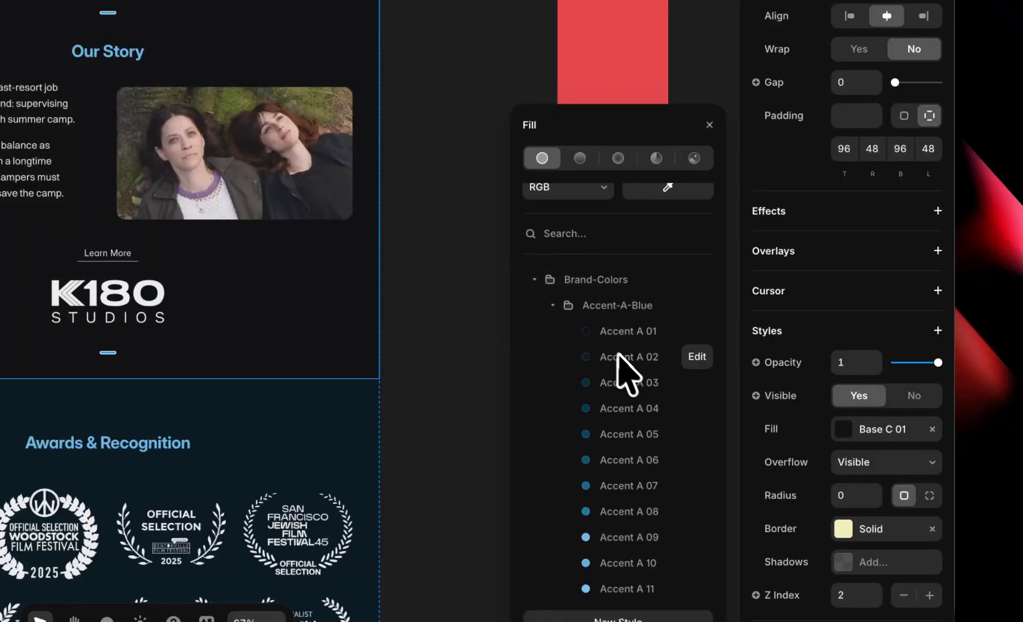
left_click(619, 358)
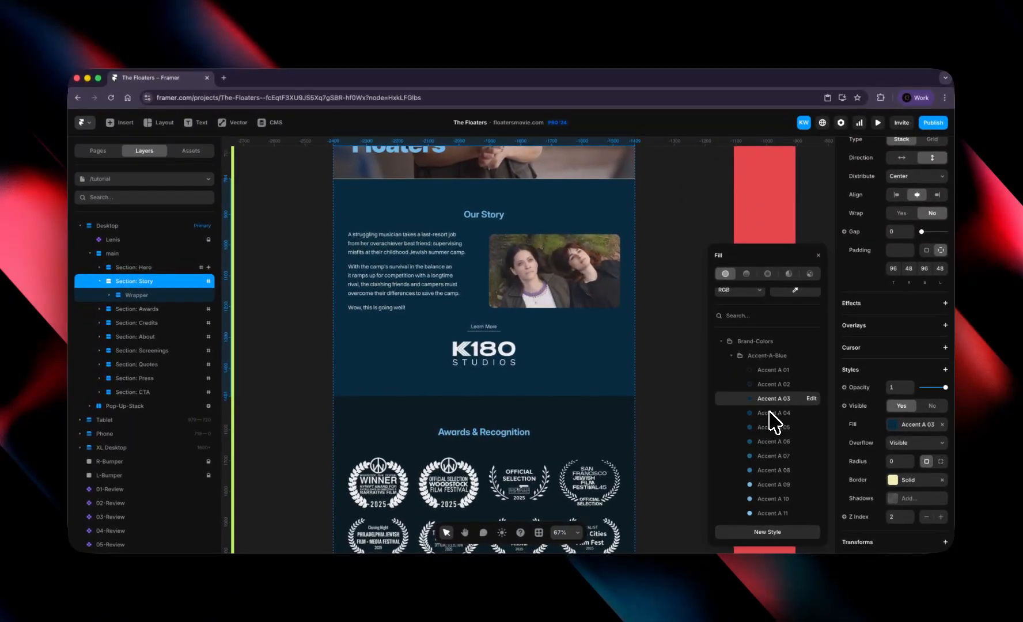
left_click(663, 410)
left_click(770, 372)
Step: Try Base C 03 as the Our Story section's fill and switch the fill back to a radial gradient
scroll(775, 398, "down", 3)
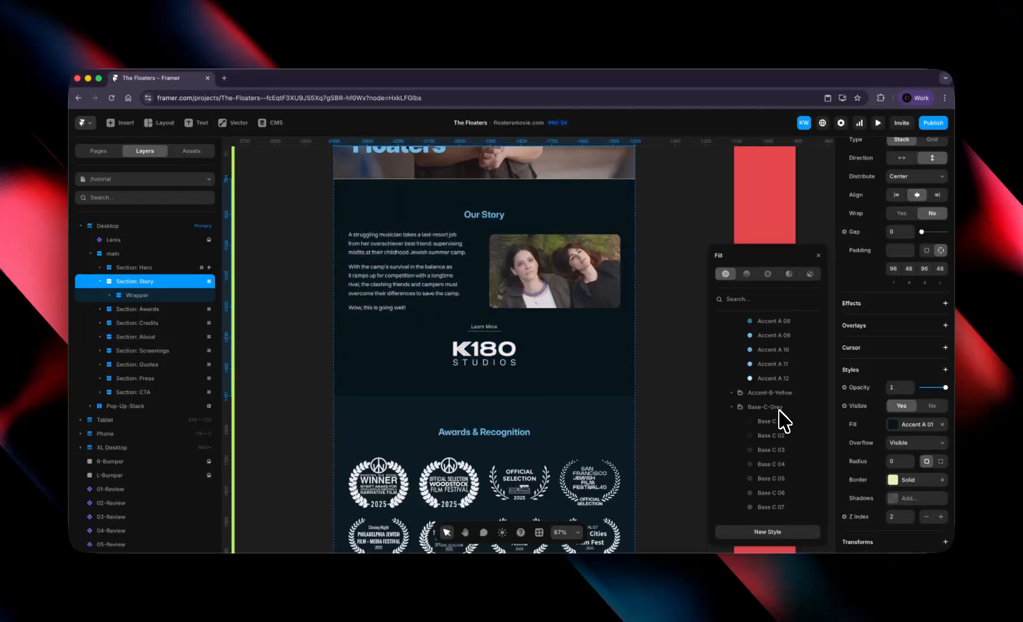
left_click(772, 450)
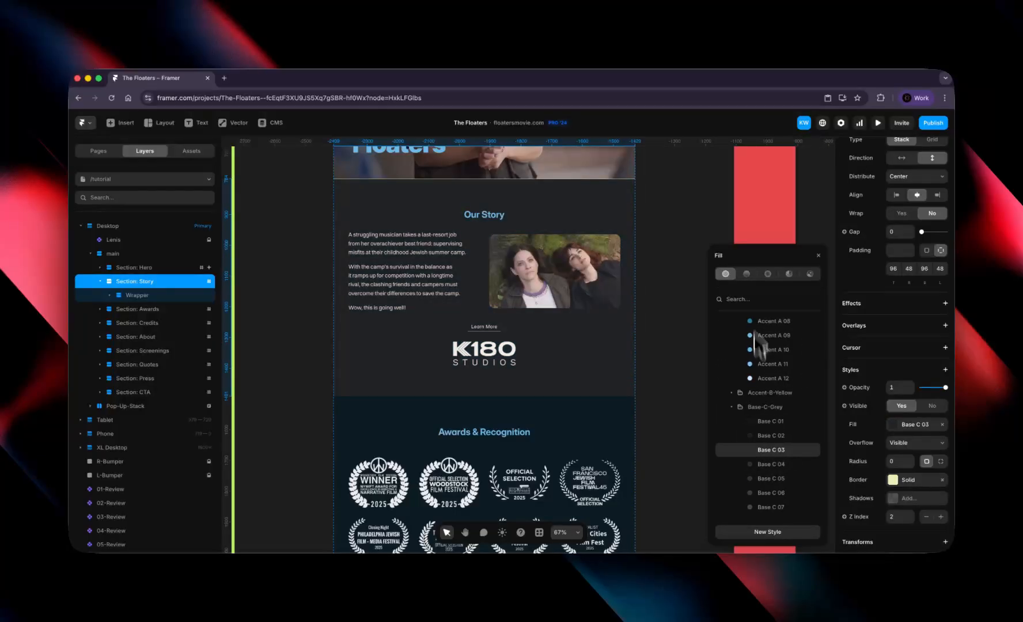
left_click(768, 275)
left_click(659, 317)
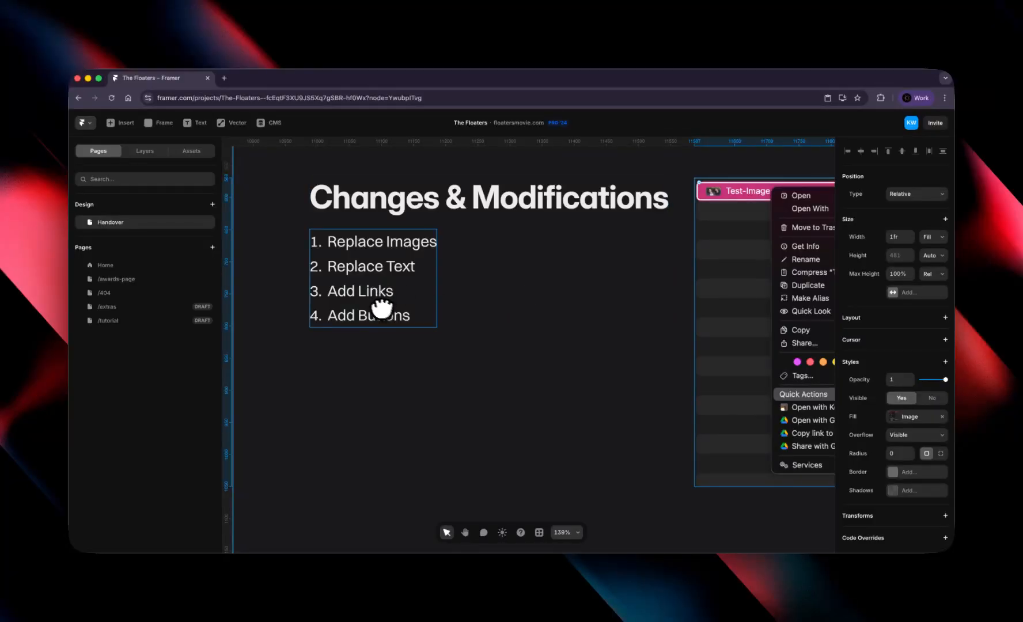
left_click(145, 151)
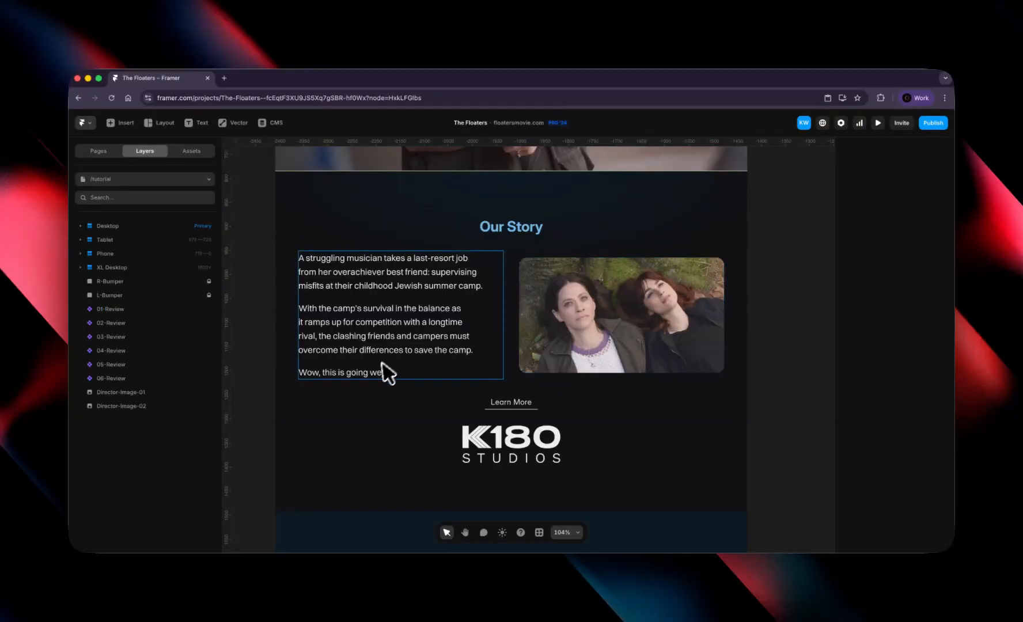
left_click(378, 374)
triple_click(375, 373)
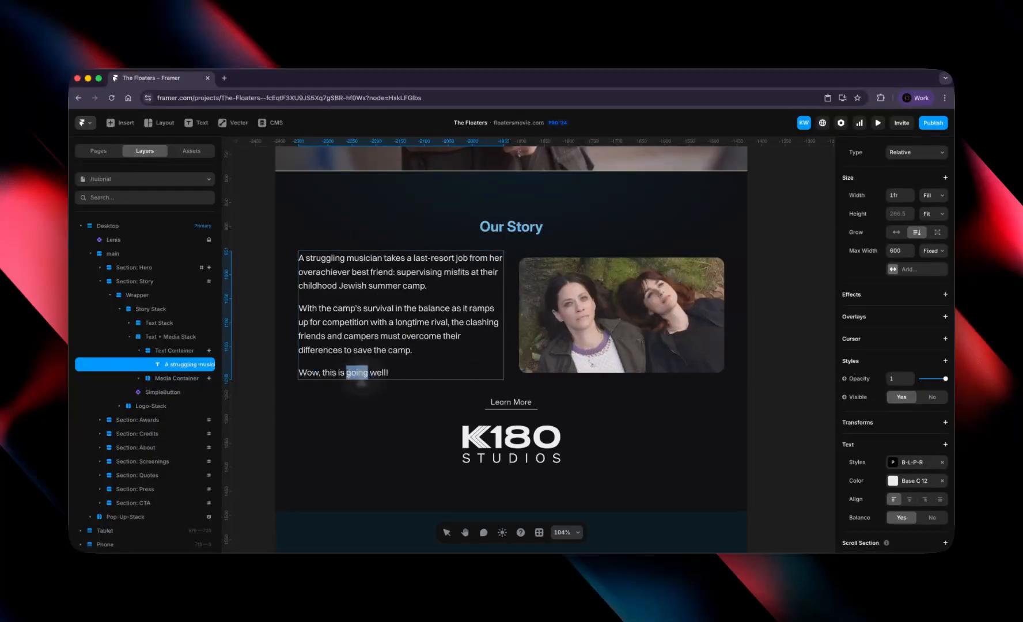
scroll(915, 266, "up", 1)
scroll(910, 259, "up", 2)
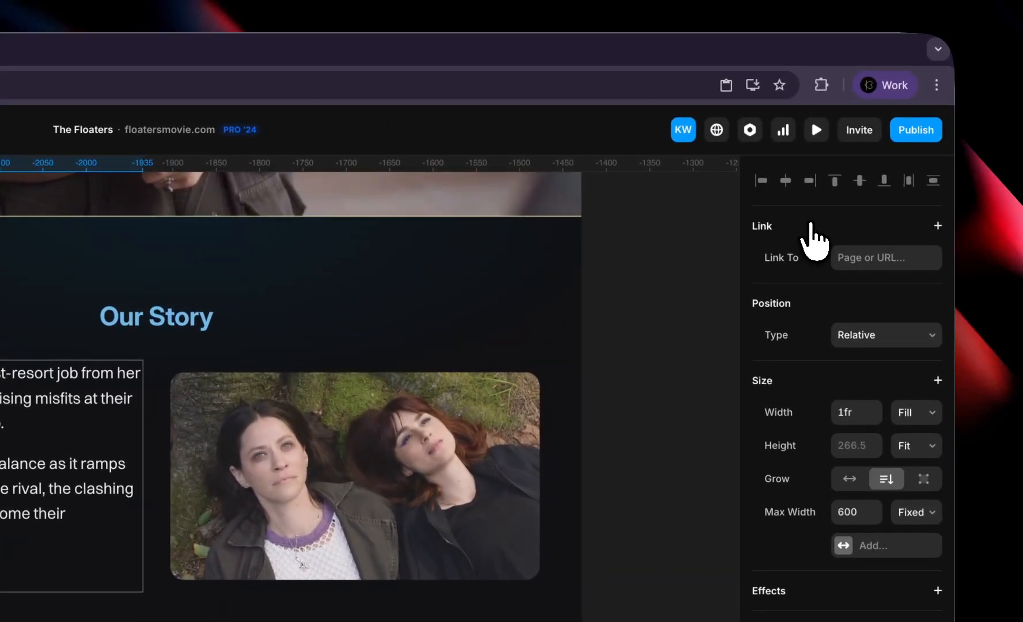
left_click(937, 226)
left_click(853, 257)
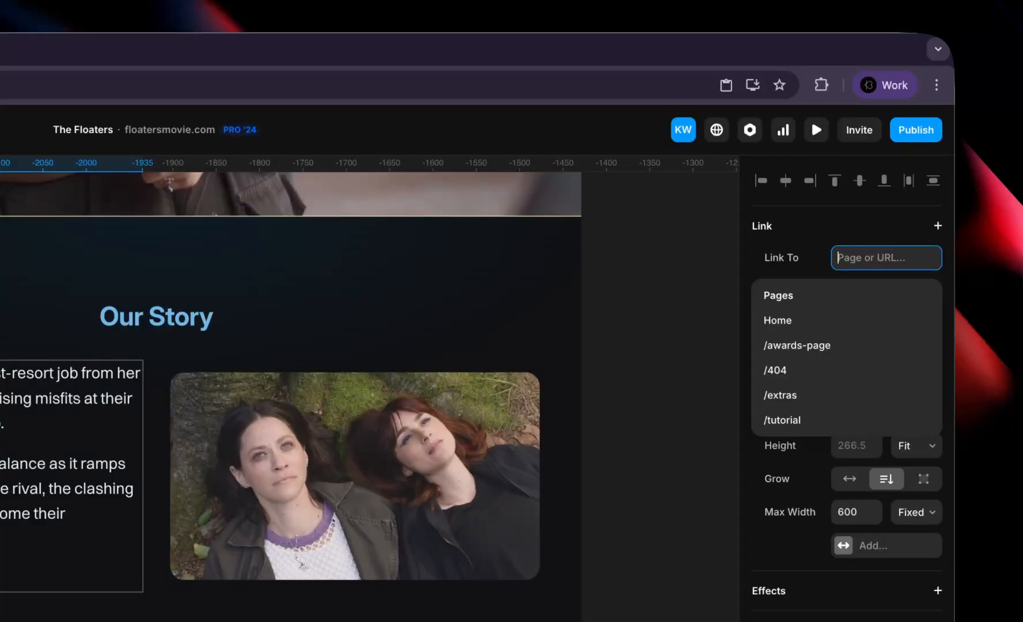
type("www.k1")
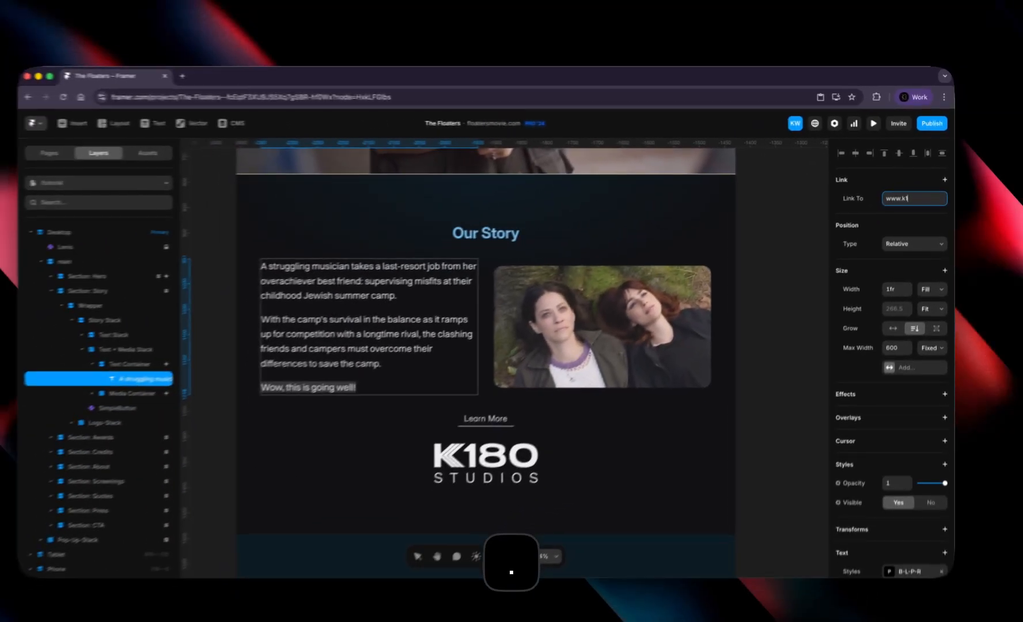
type("80stu")
type("d")
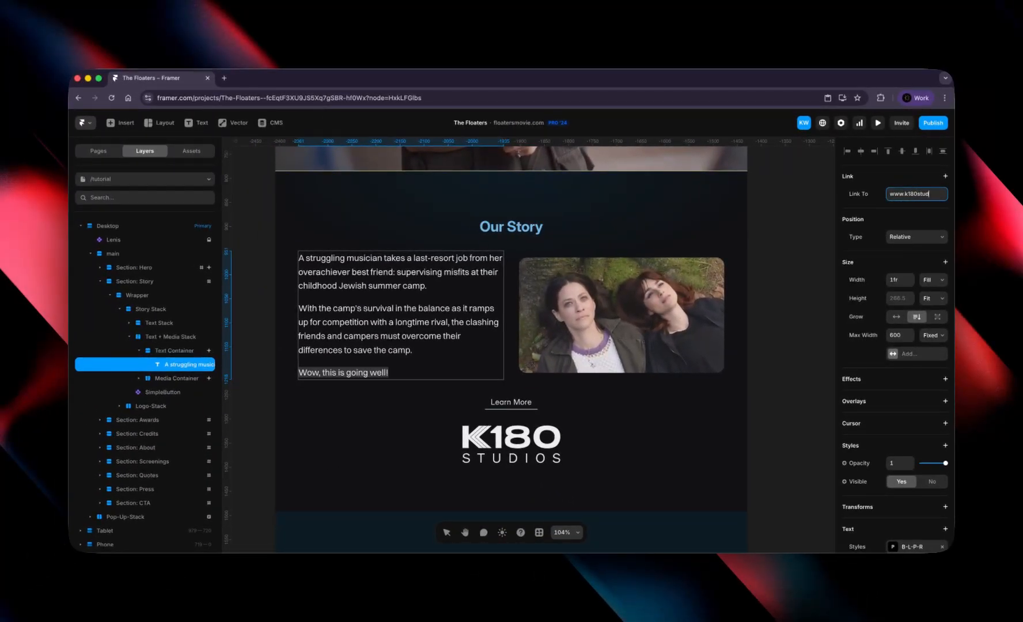
type("ios.com")
key("Return")
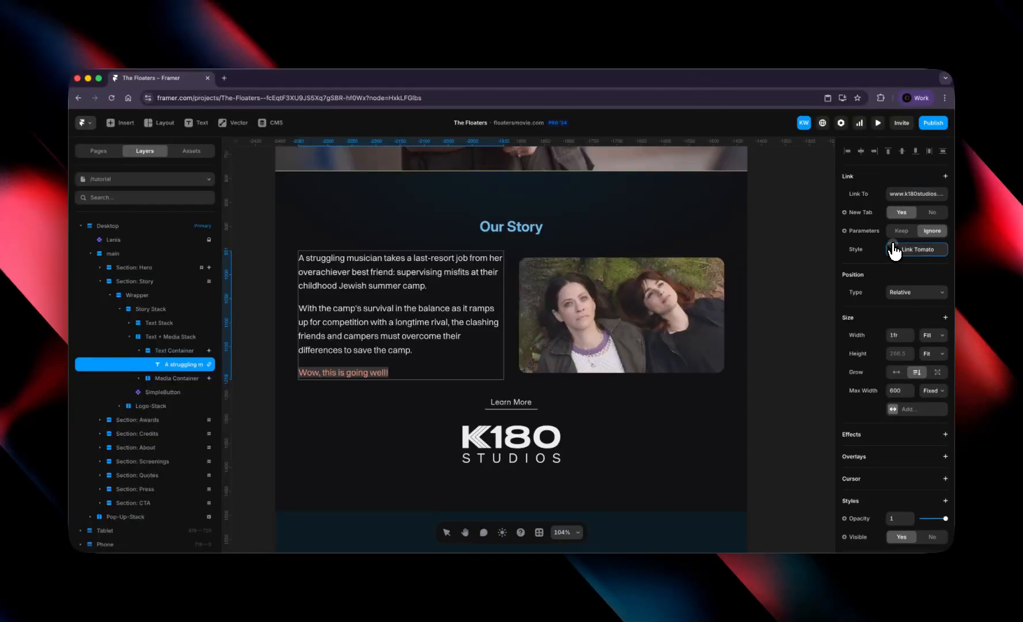
Step: Set the link style of the "Wow, this is going well!" text to Link Neutral
left_click(894, 250)
left_click(775, 300)
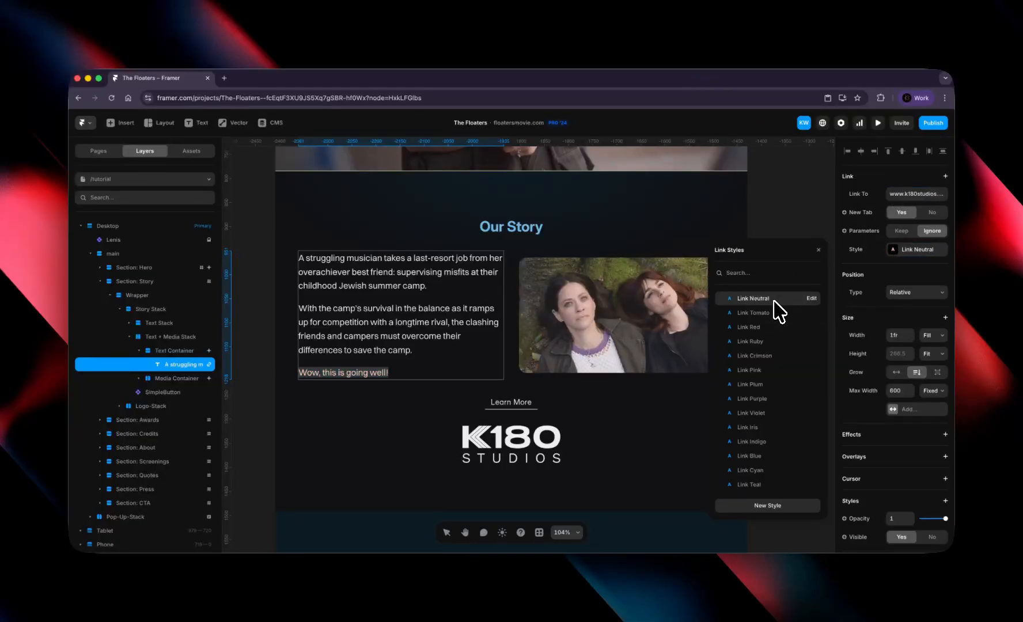
left_click(795, 222)
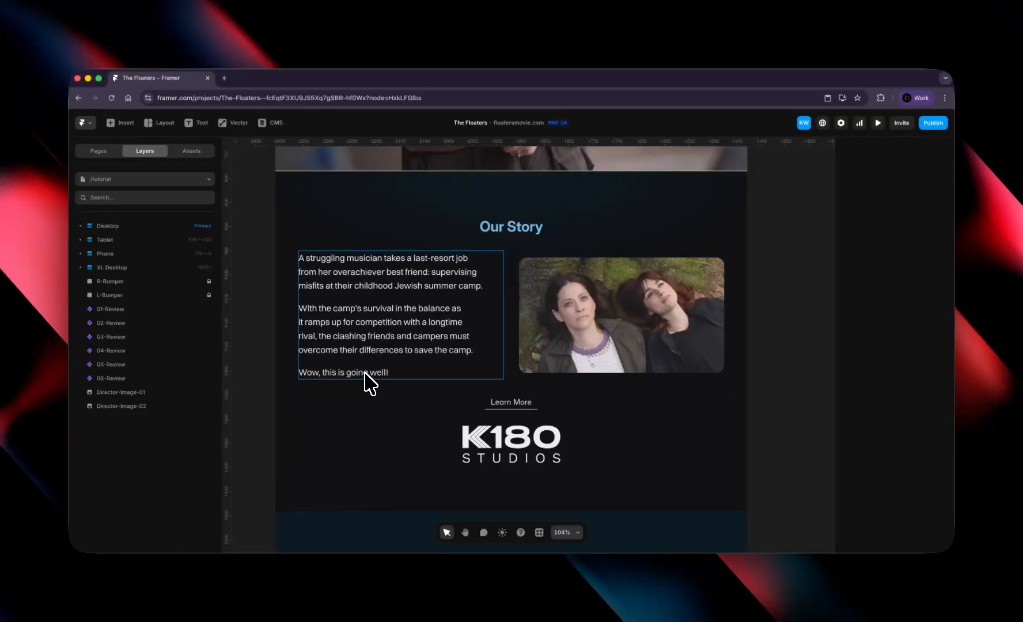
Step: Preview the page, test the "Wow, this is going well!" link in the Our Story section, and return to the editor
left_click(878, 124)
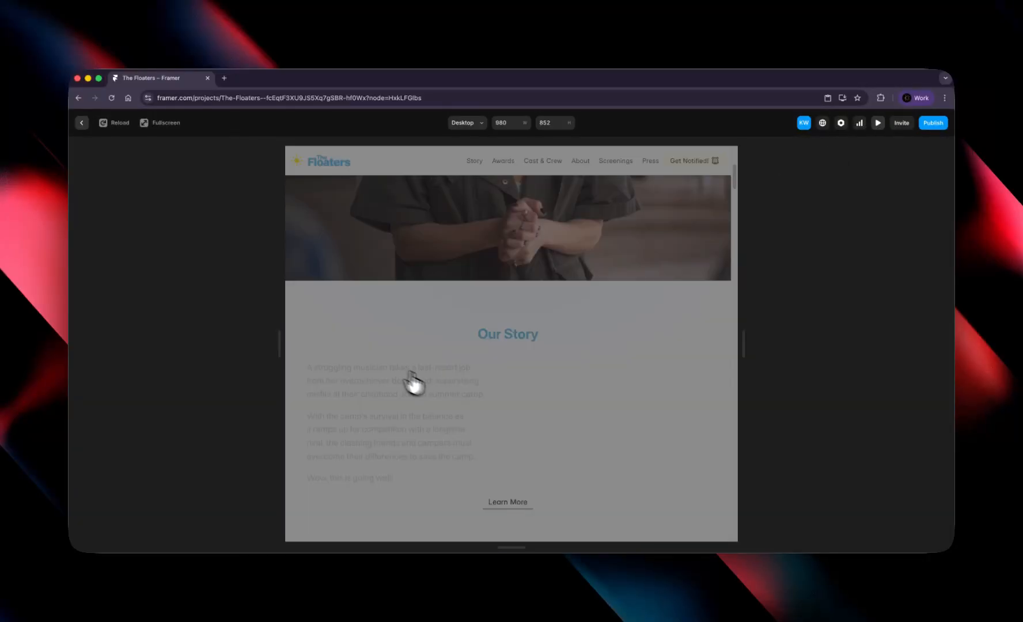
scroll(426, 398, "down", 3)
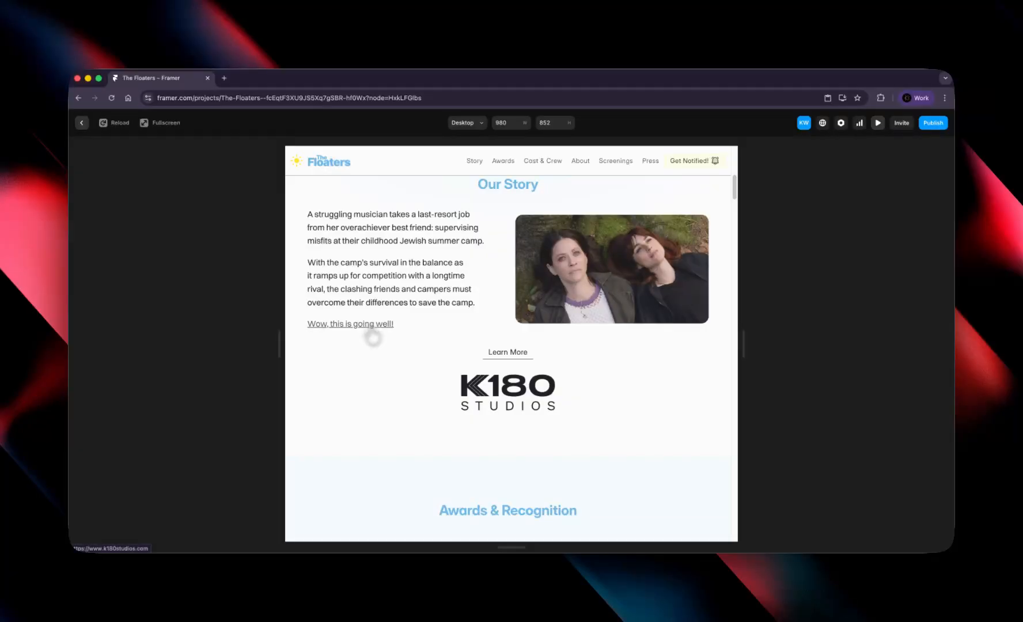
left_click(373, 338)
left_click(572, 270)
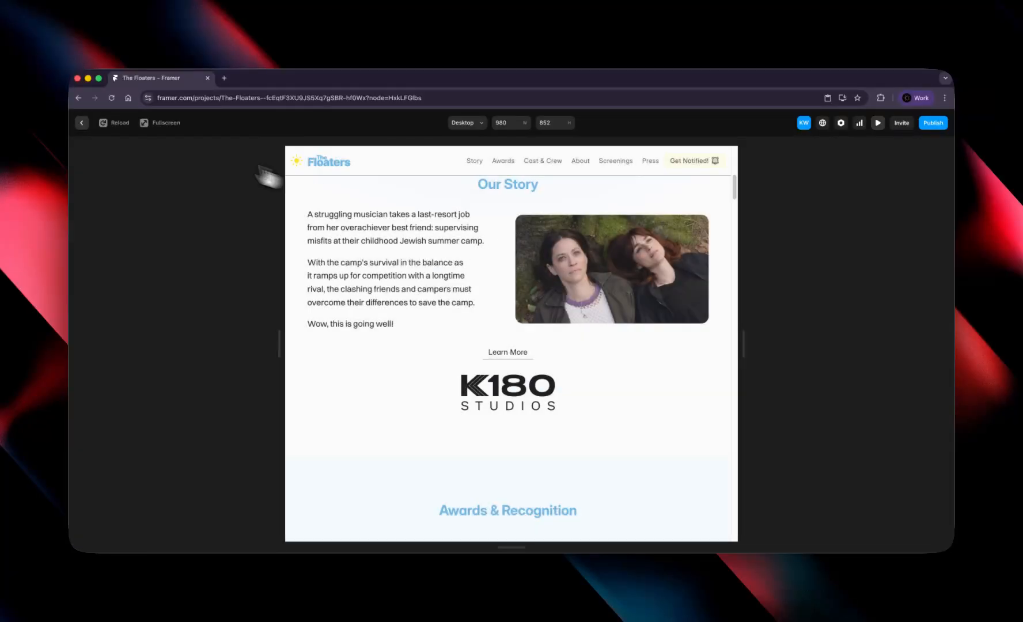
left_click(84, 124)
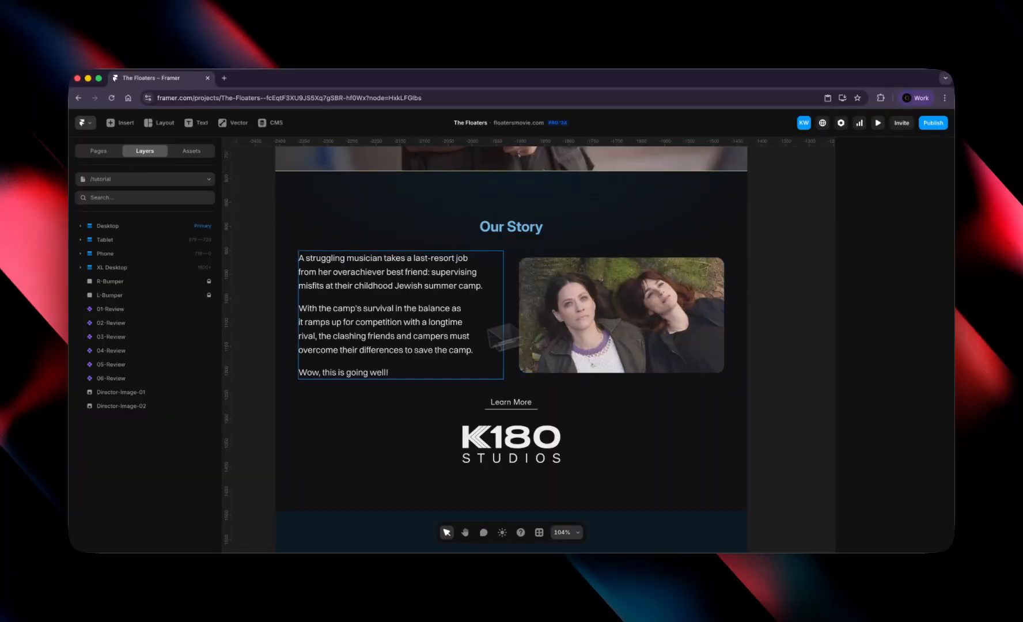
left_click(353, 375)
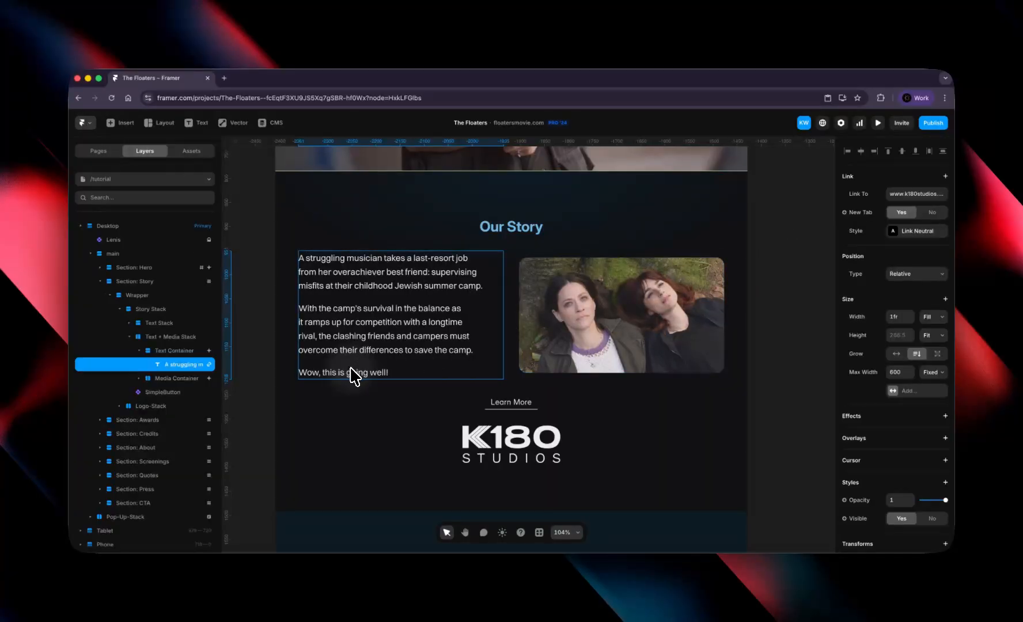
left_click(768, 247)
left_click(665, 299)
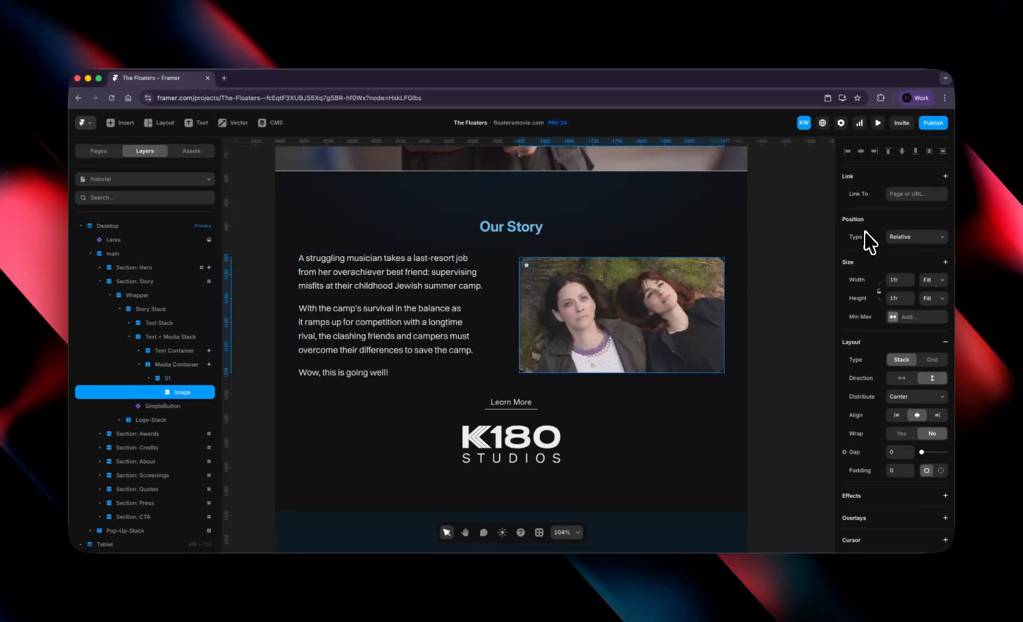
left_click(899, 195)
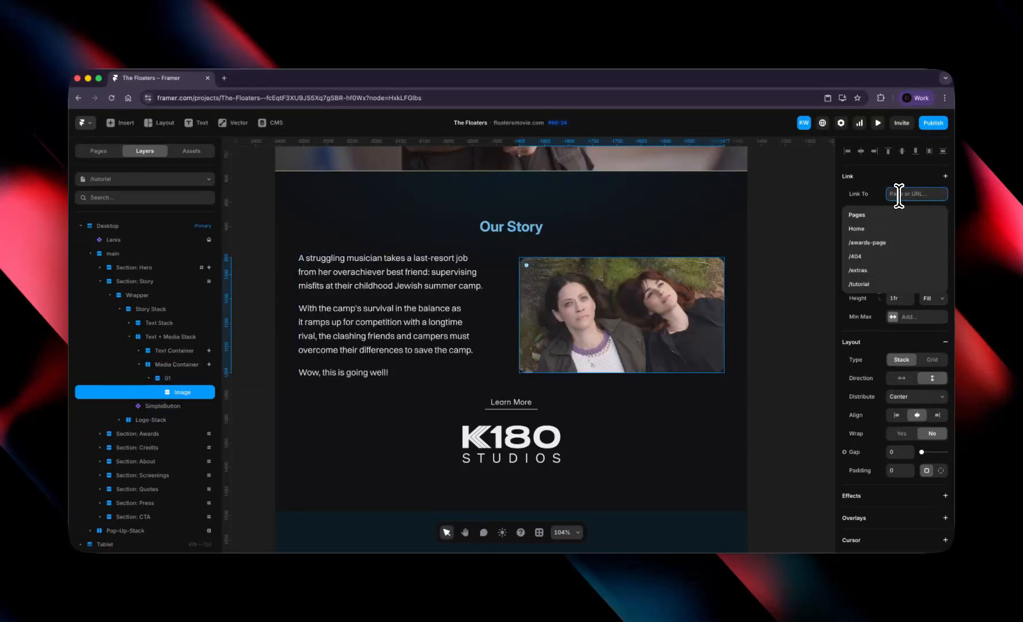
type("www.g")
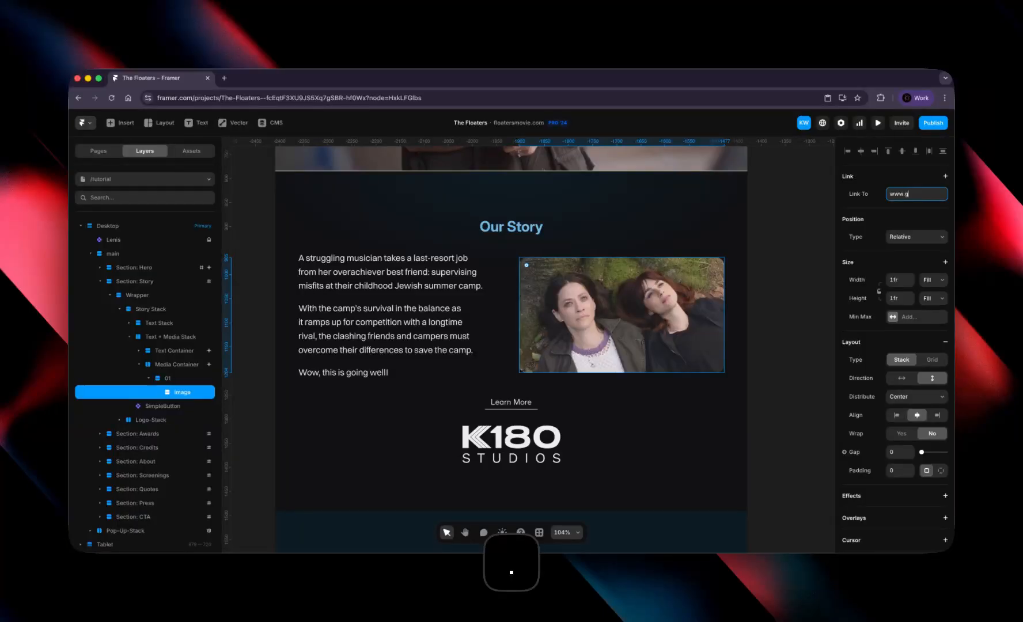
type("oogle.com")
key("Return")
left_click(785, 285)
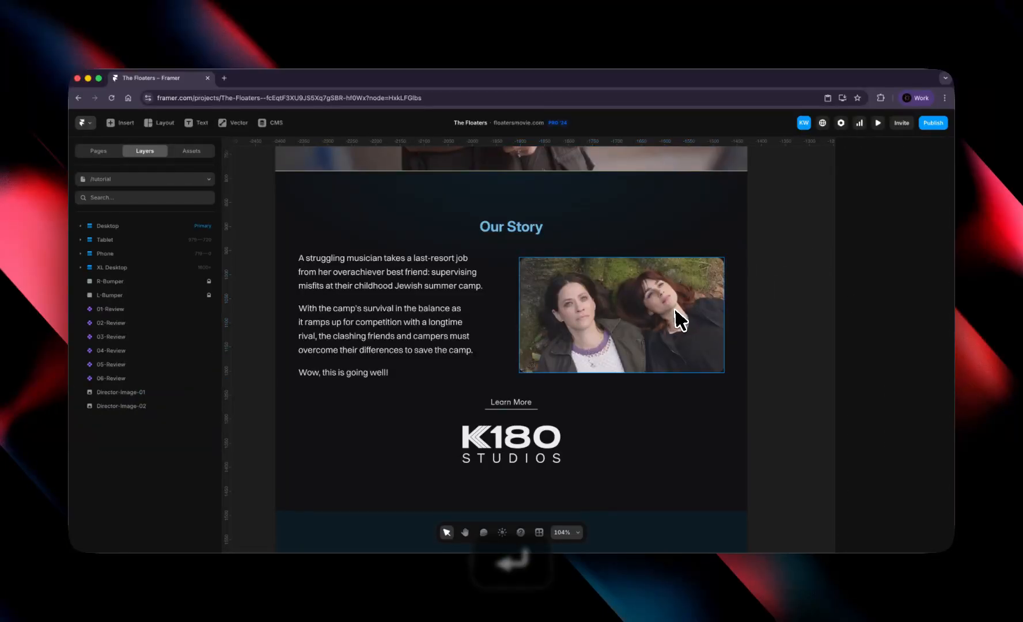
left_click(675, 307)
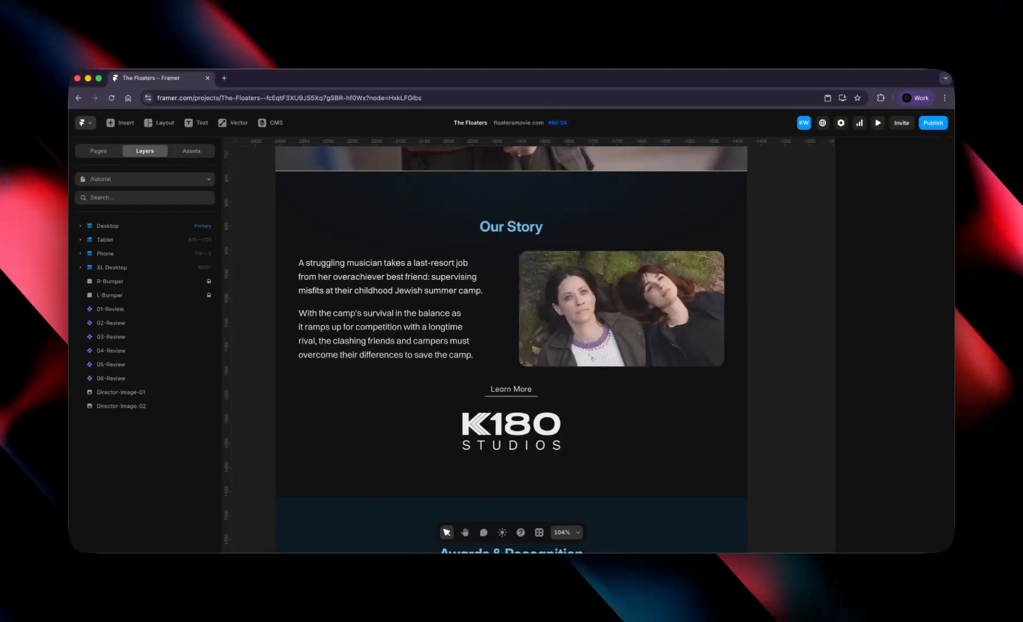
Step: Set the Our Story button to the External variant and its text to "Take me to K180!"
left_click(517, 393)
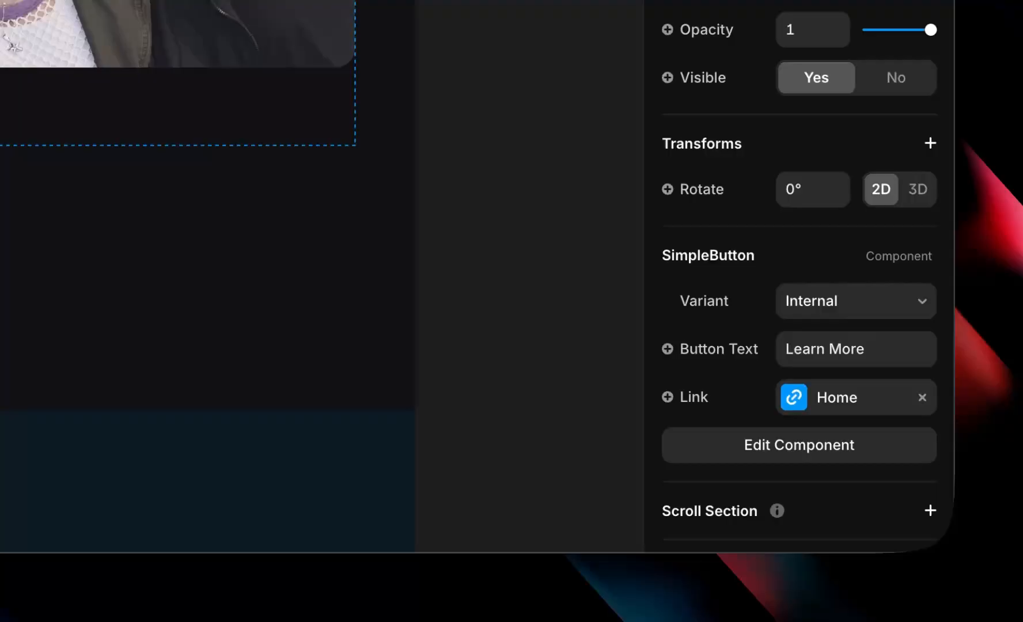
left_click(845, 302)
left_click(851, 322)
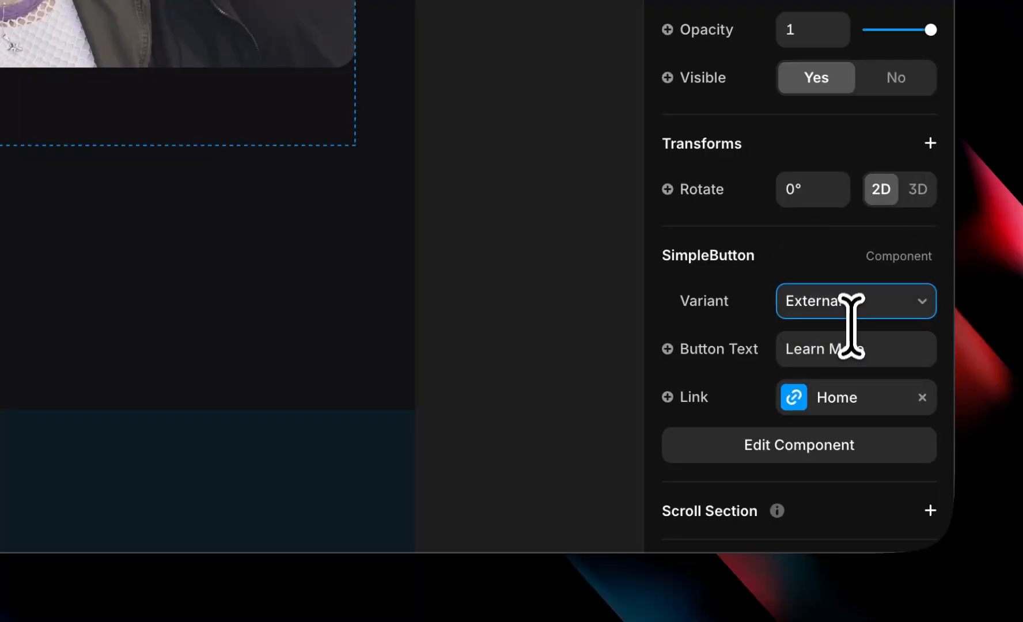
left_click(865, 353)
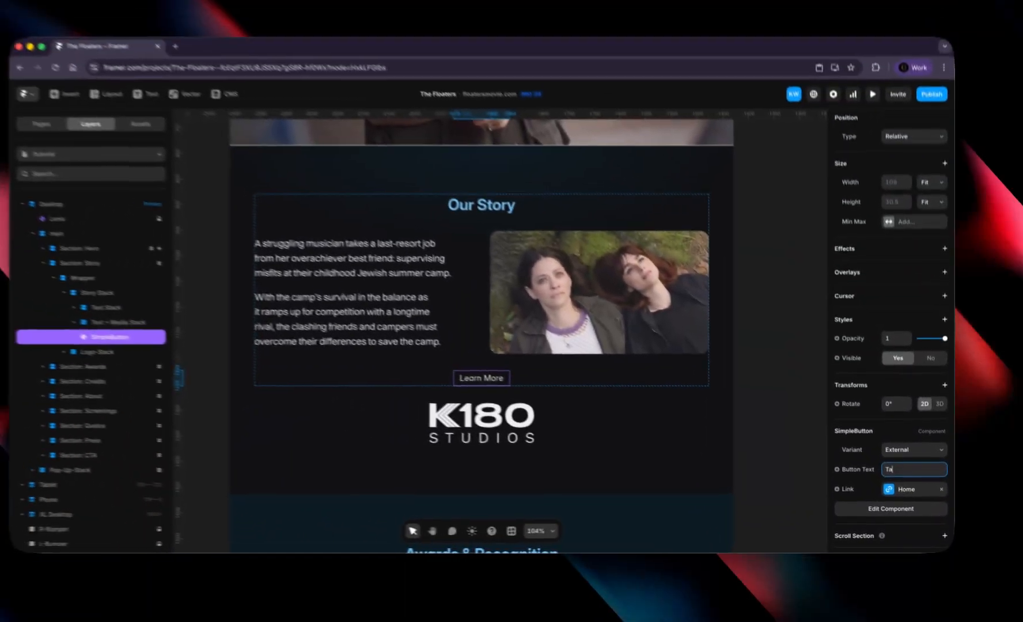
type("Take me to 18")
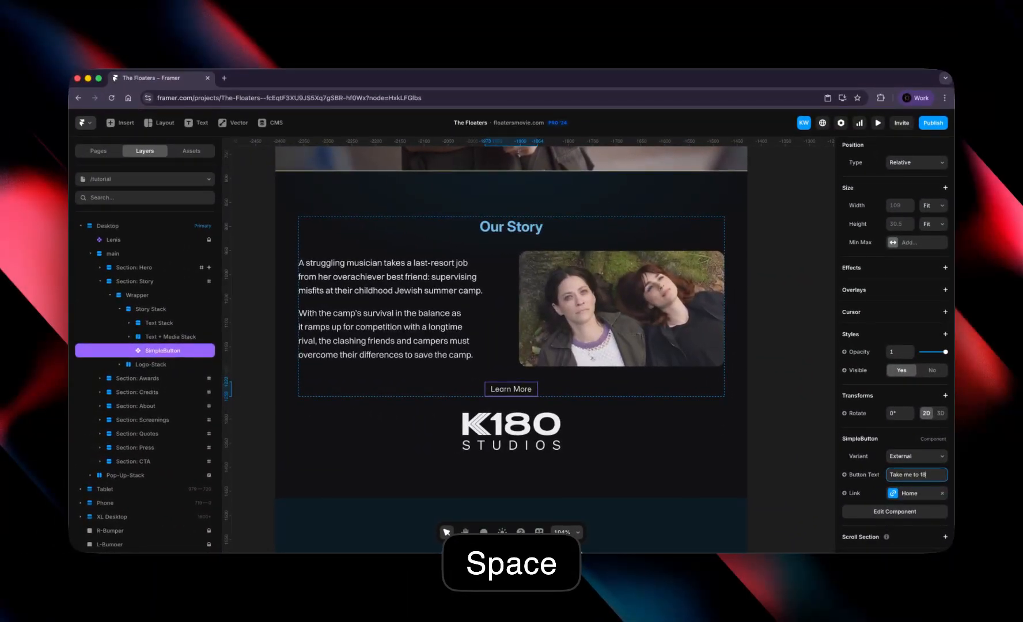
key("BackSpace")
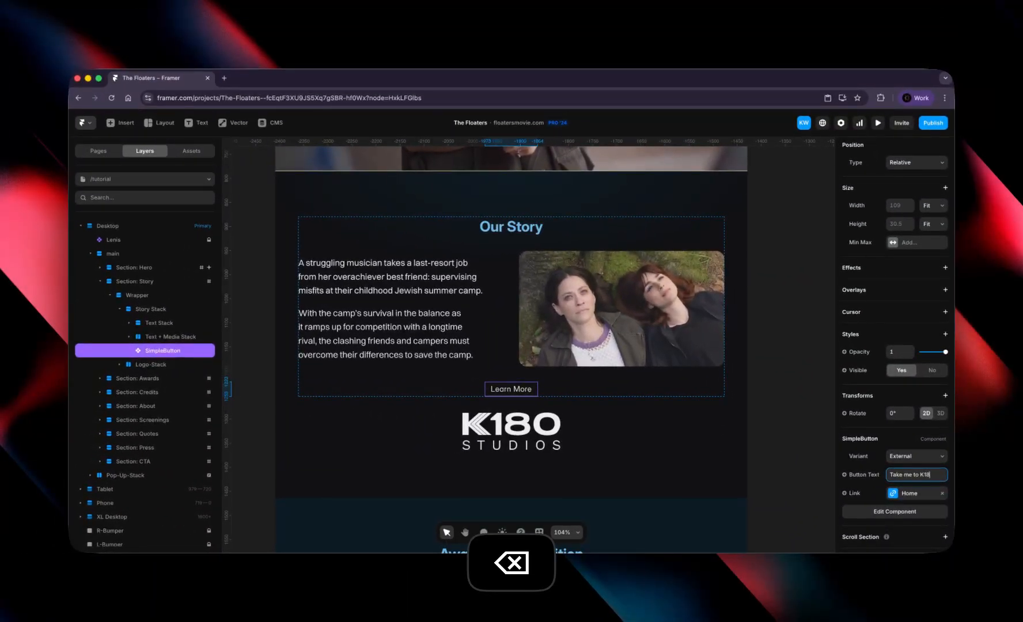
type("0!")
key("Return")
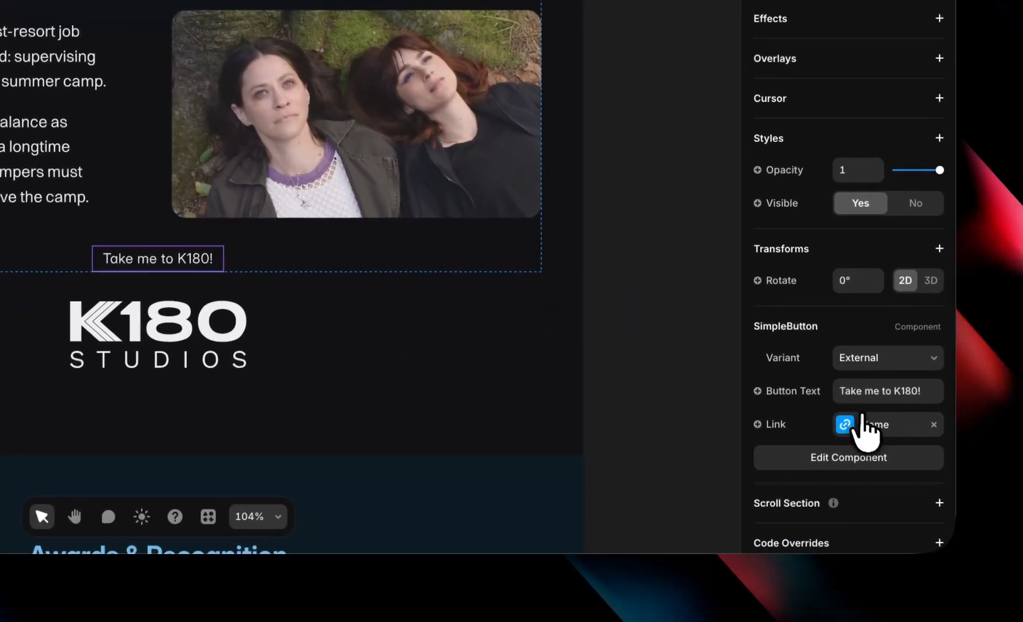
left_click(896, 455)
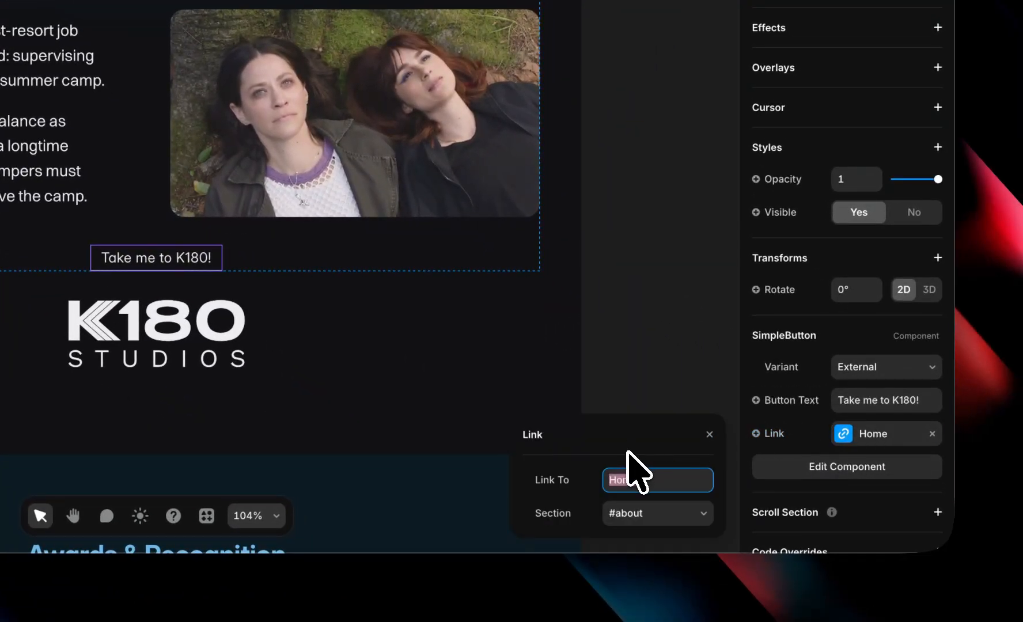
type("www.k18")
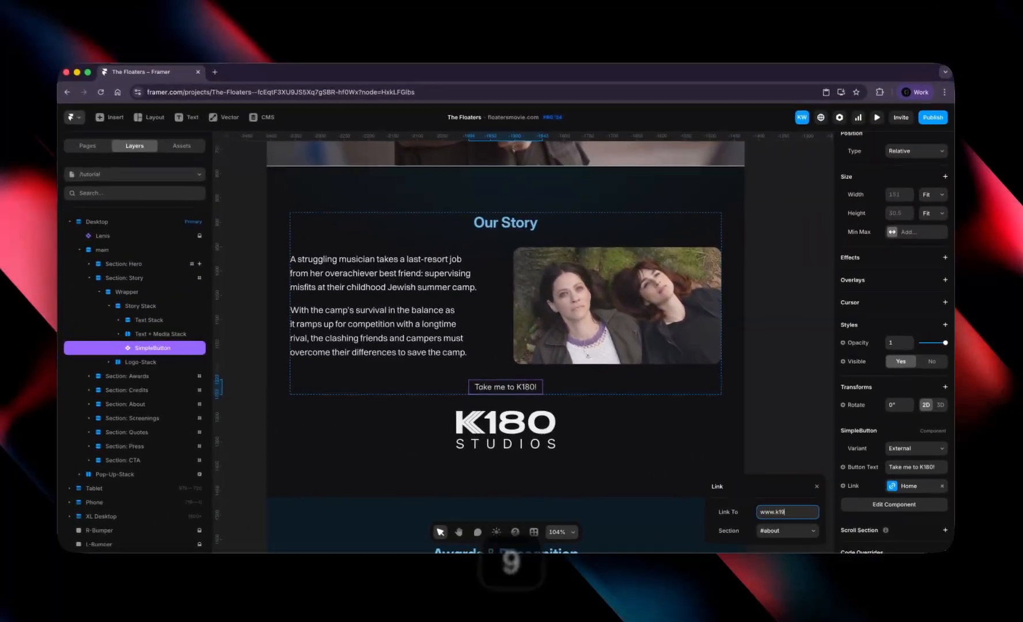
key("BackSpace")
key("Escape")
key("Escape")
key("Escape")
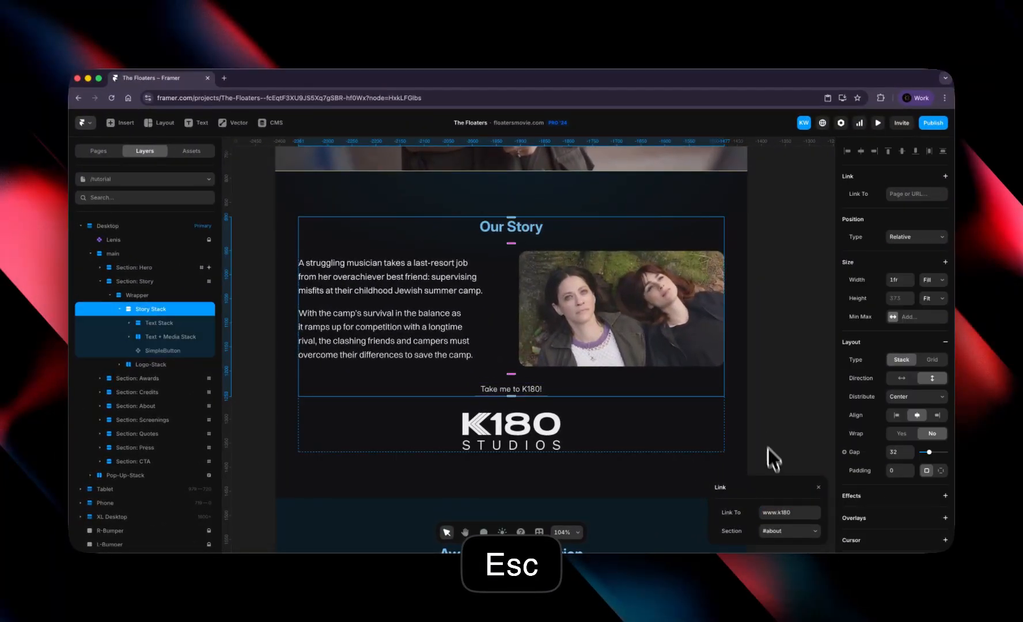
Step: Switch the "Take me to K180!" button in the Our Story section to the Internal variant
left_click(529, 391)
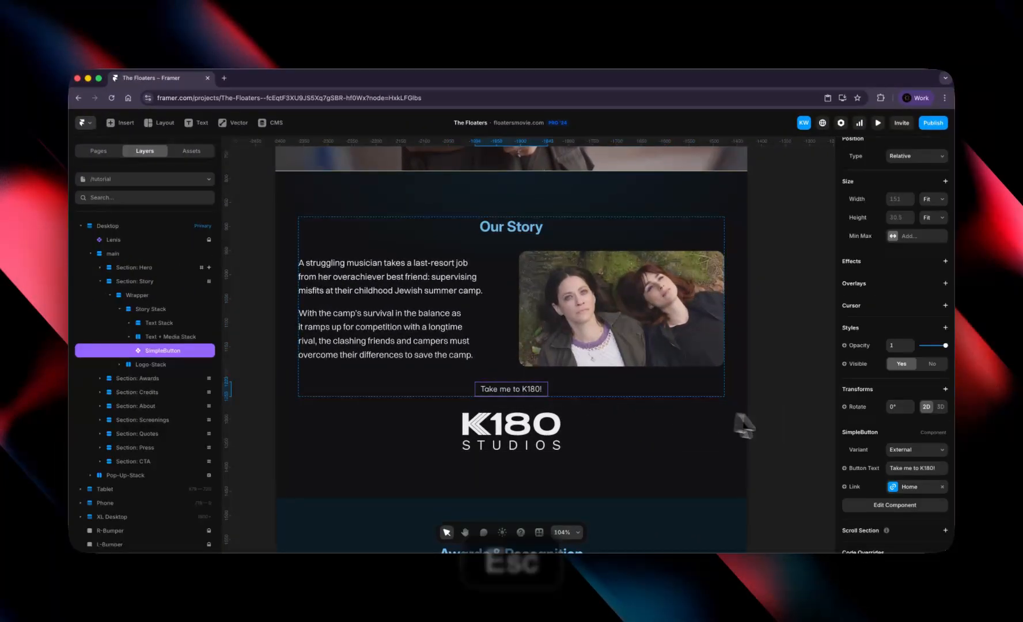
left_click(916, 449)
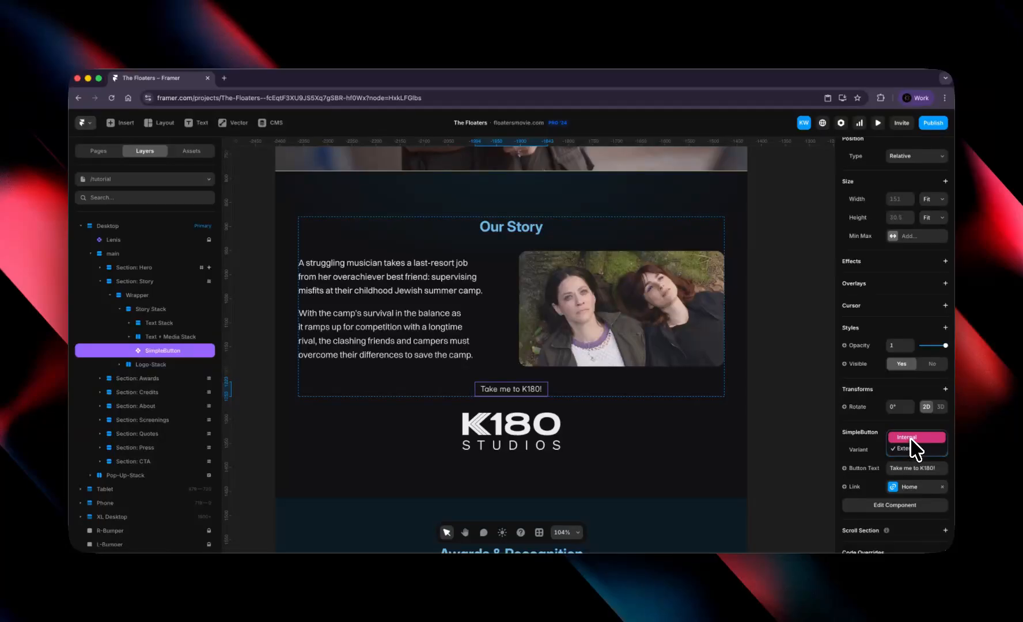
left_click(916, 437)
left_click(781, 403)
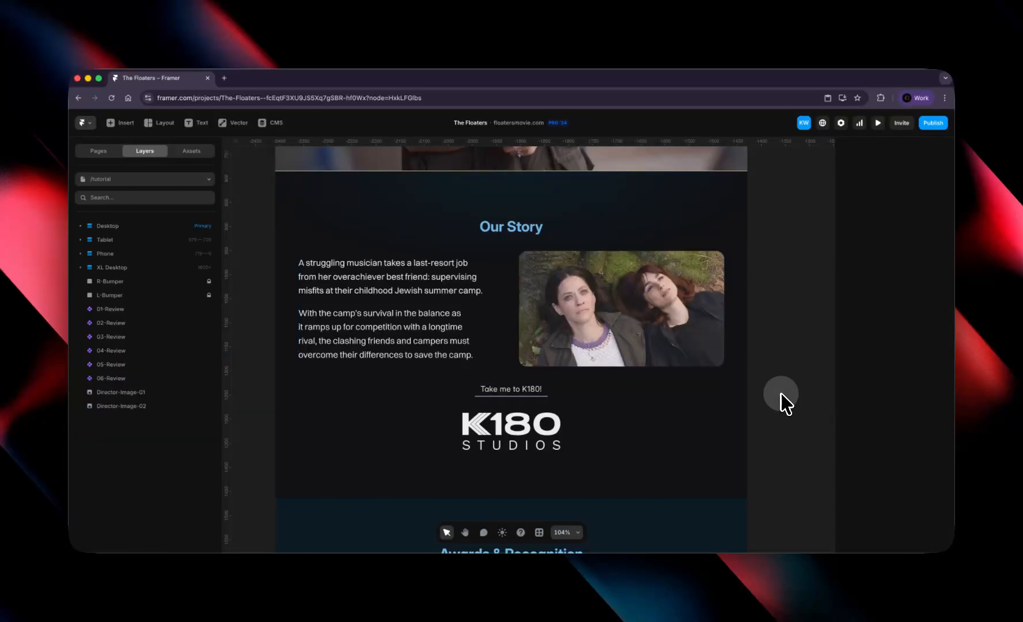
Step: Change the Our Story button's text to "Sign Up for the newsletter!"
left_click(545, 394)
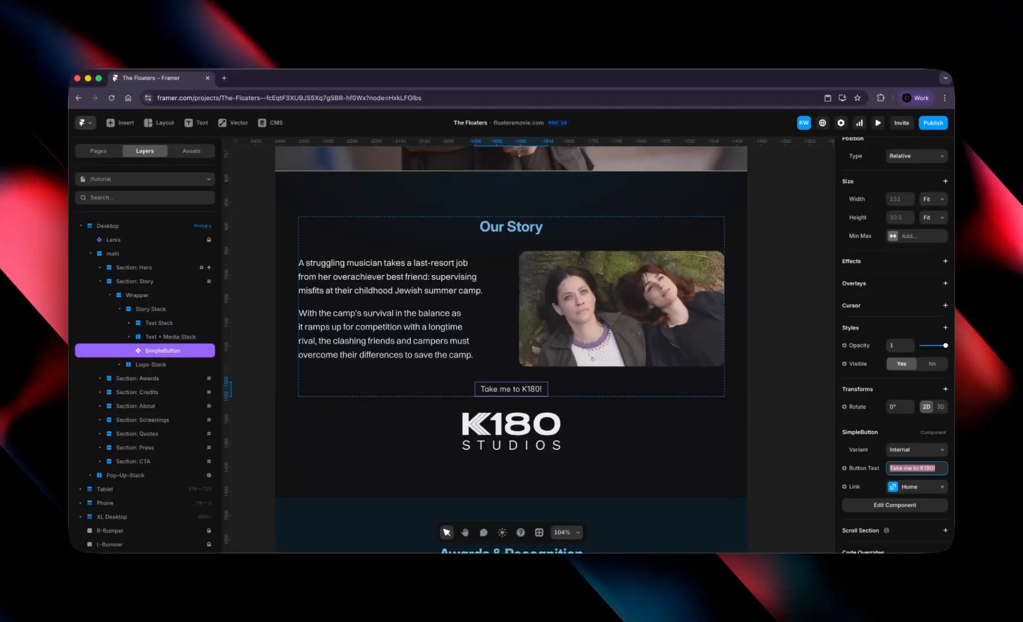
type("Sign")
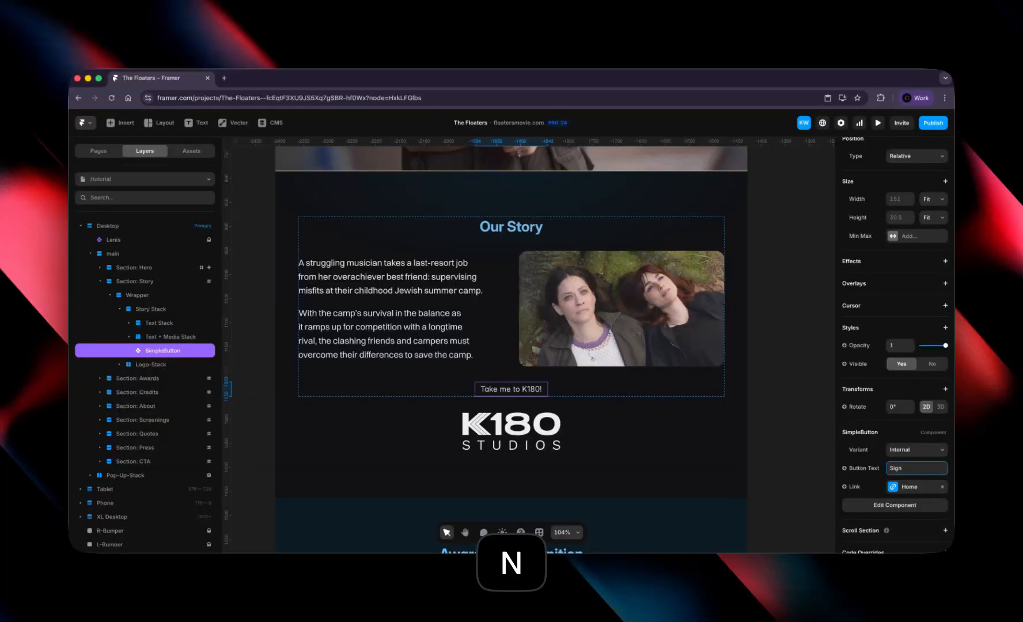
type(" Up for")
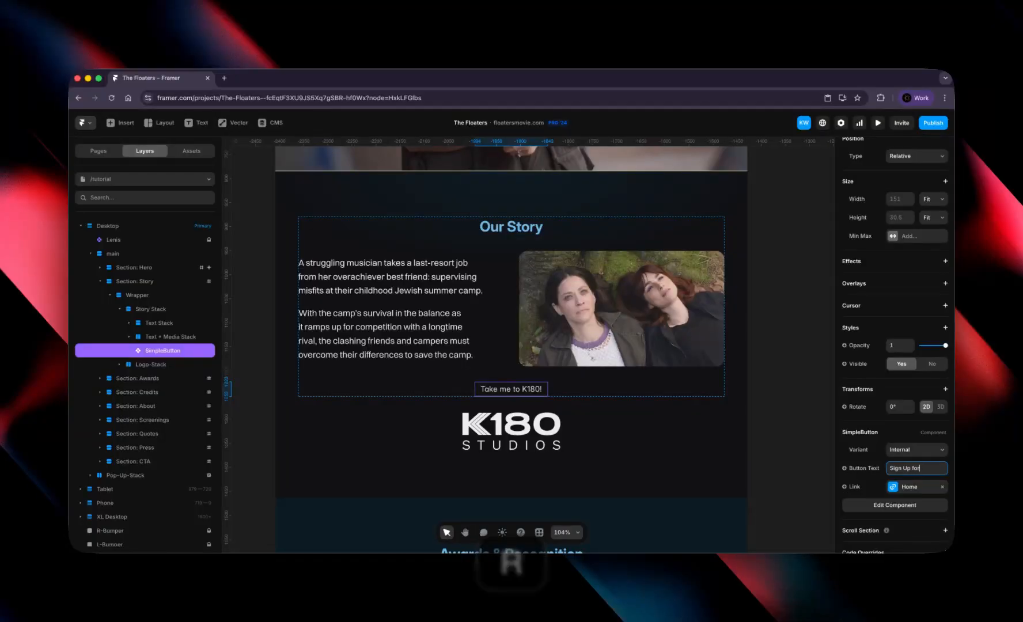
type(" the newsl")
key("super+a")
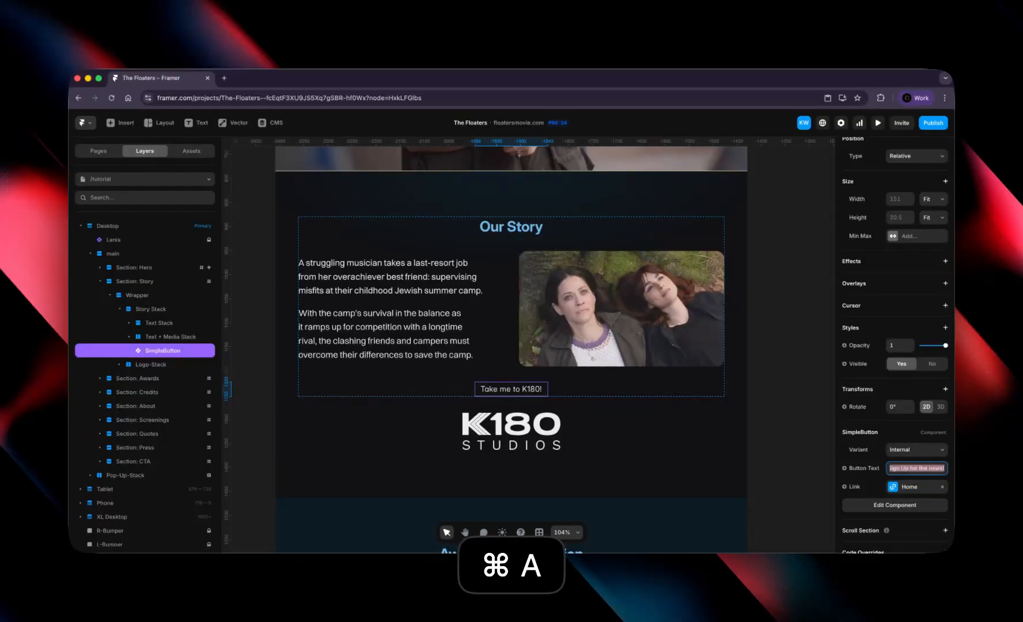
key("Right")
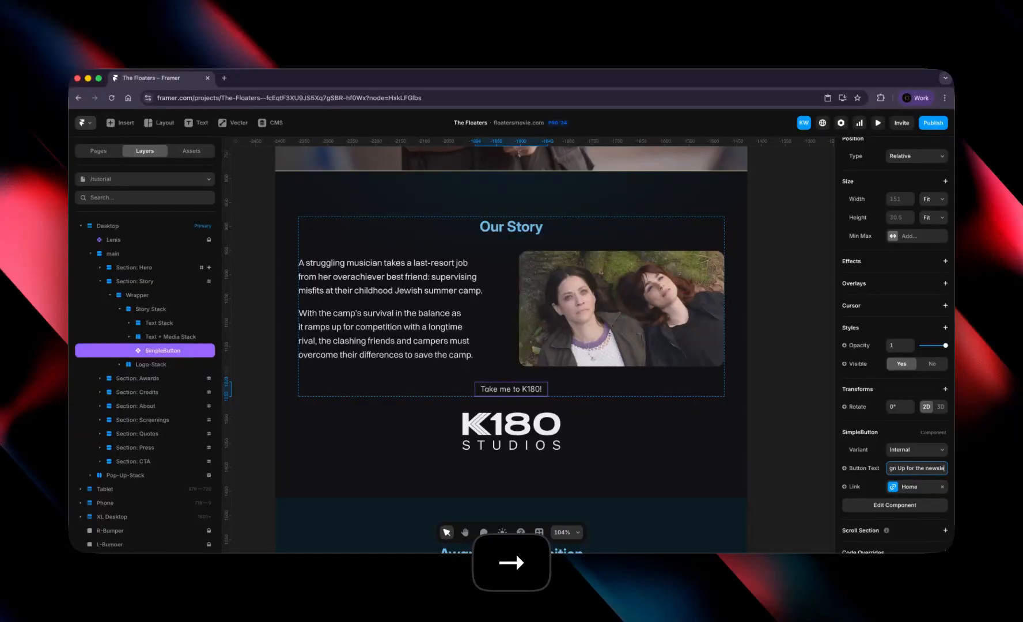
type("etter!")
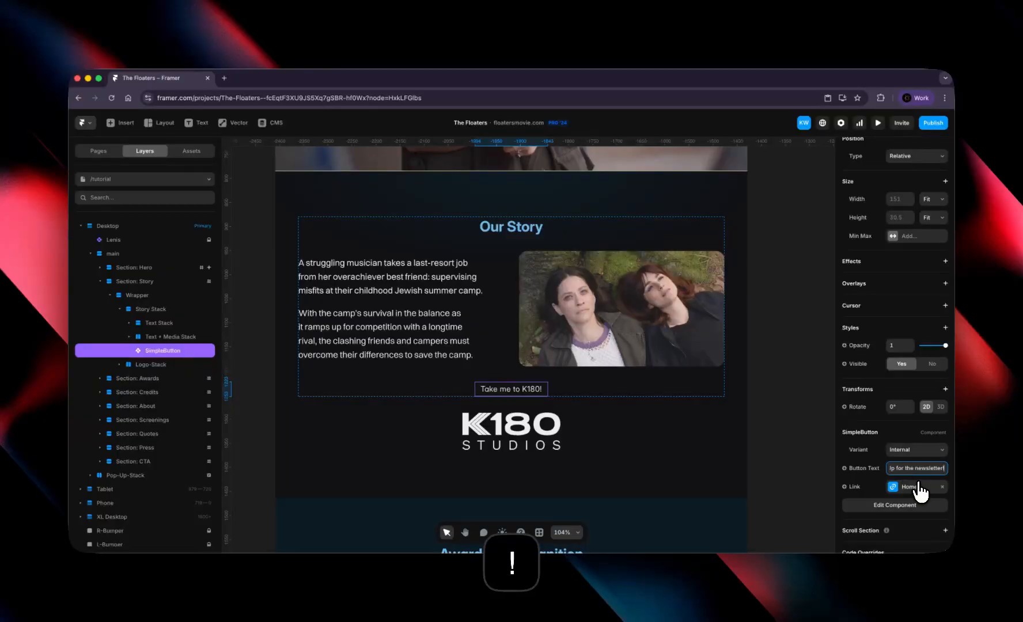
Step: Link the newsletter button to the #cta section of the Home page
left_click(918, 488)
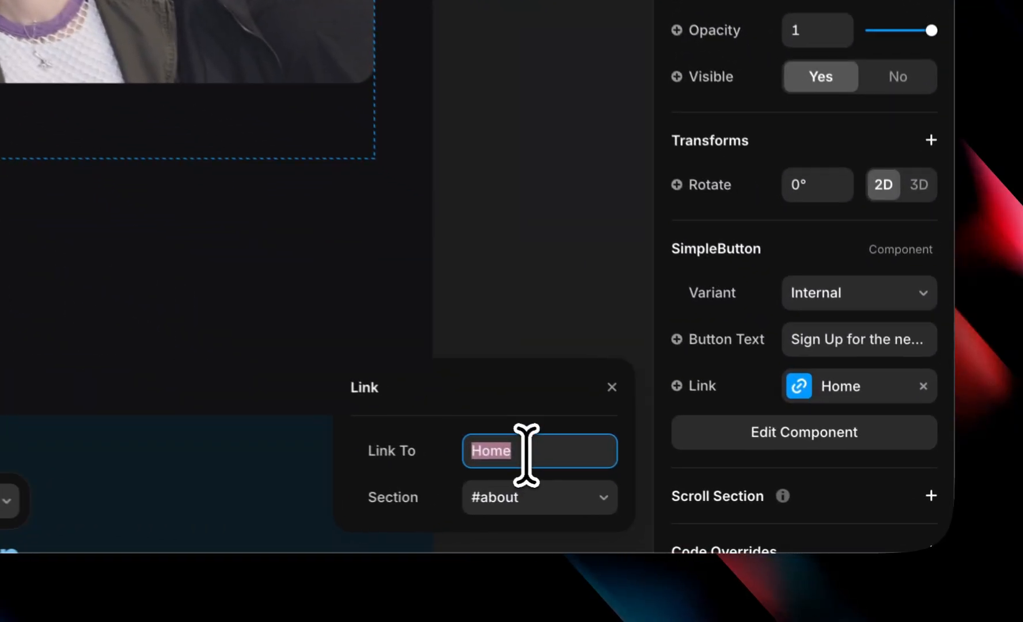
left_click(785, 513)
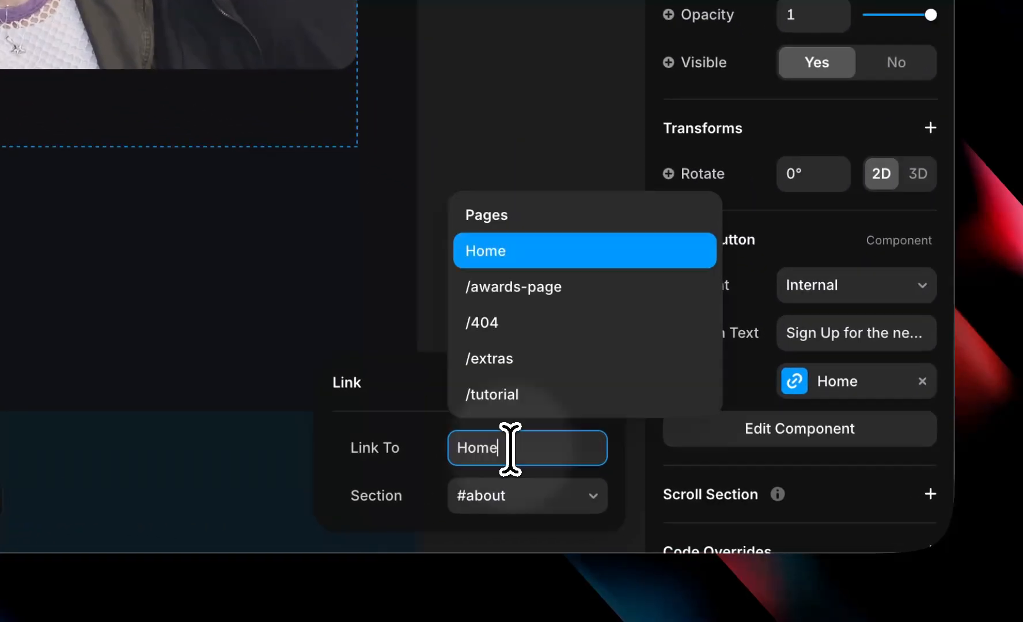
left_click(515, 495)
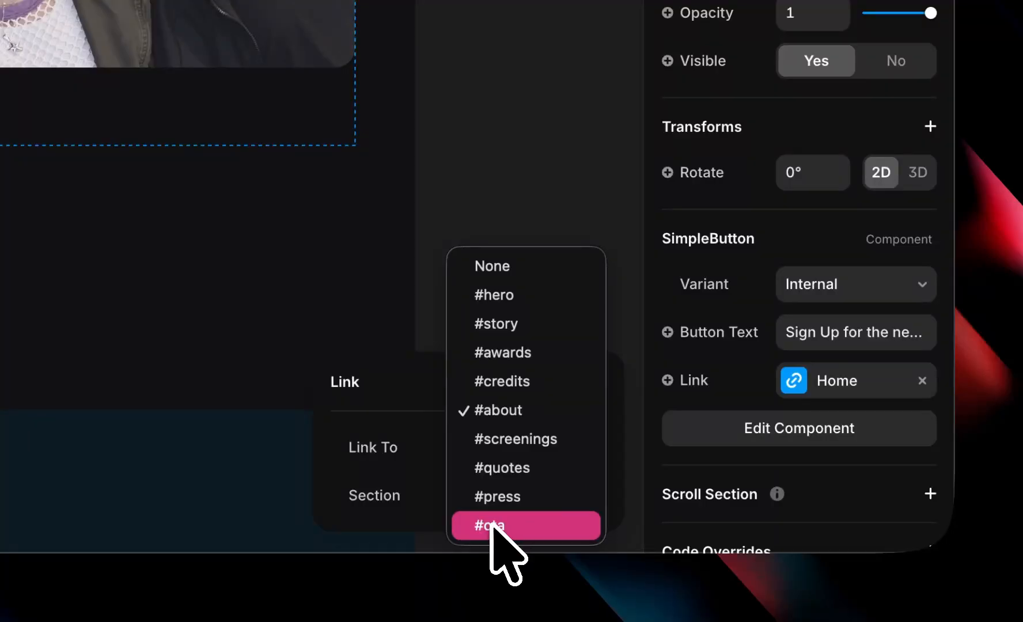
left_click(491, 526)
left_click(507, 146)
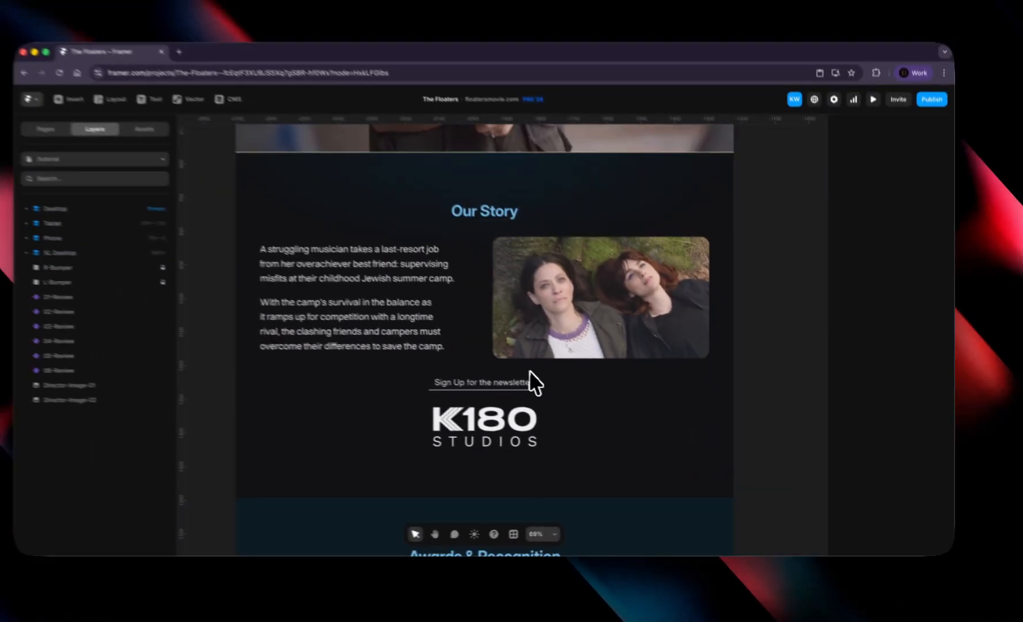
Step: Examine the scroll section settings of Section: CTA in the Desktop layout
scroll(548, 418, "down", 3)
left_click_drag(548, 418, 550, 242)
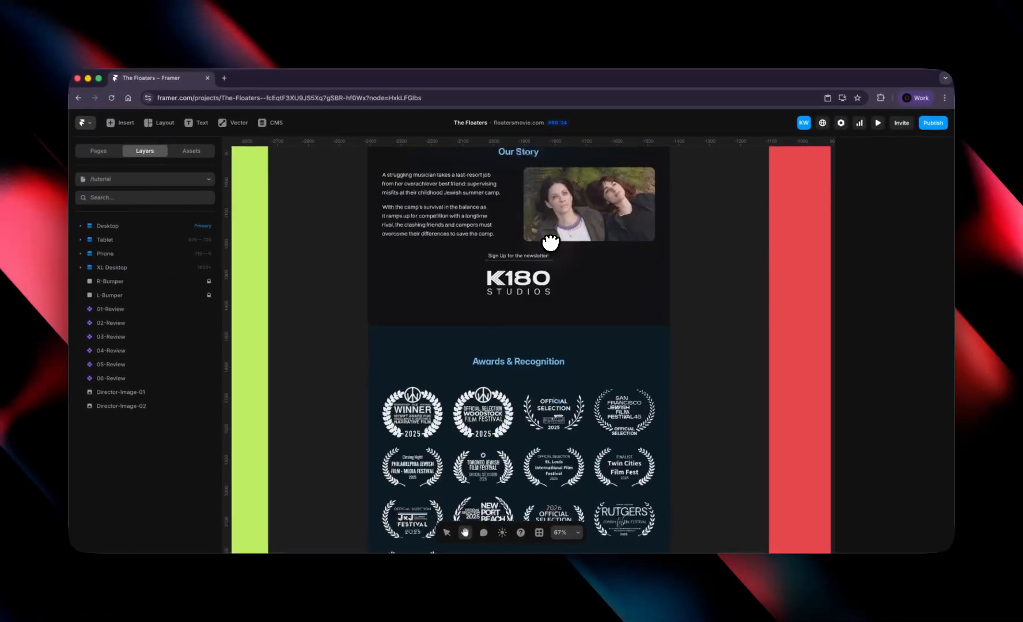
scroll(550, 242, "down", 8)
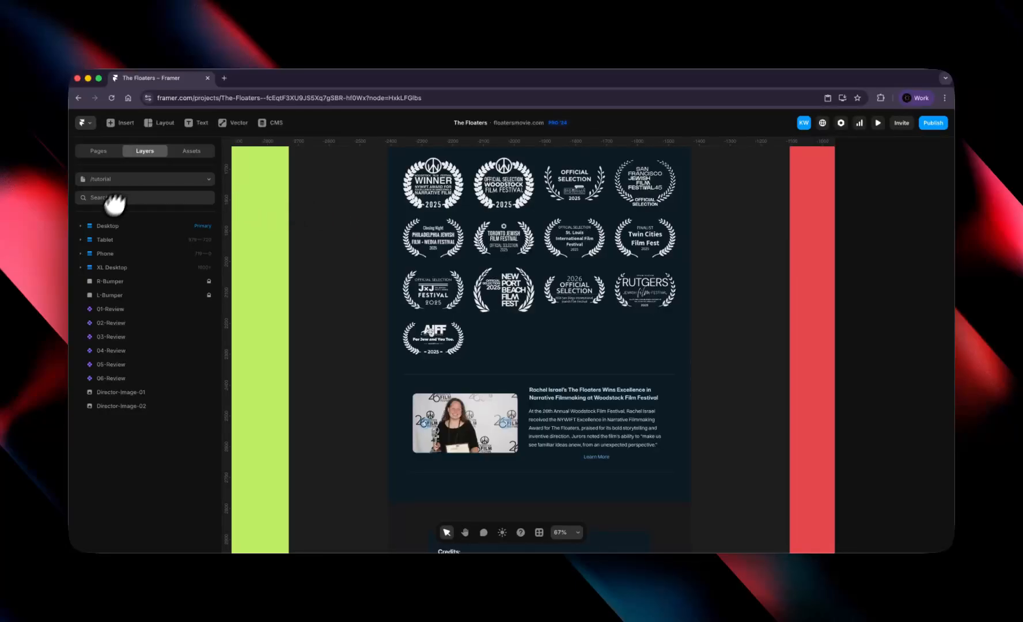
left_click(80, 226)
left_click(131, 462)
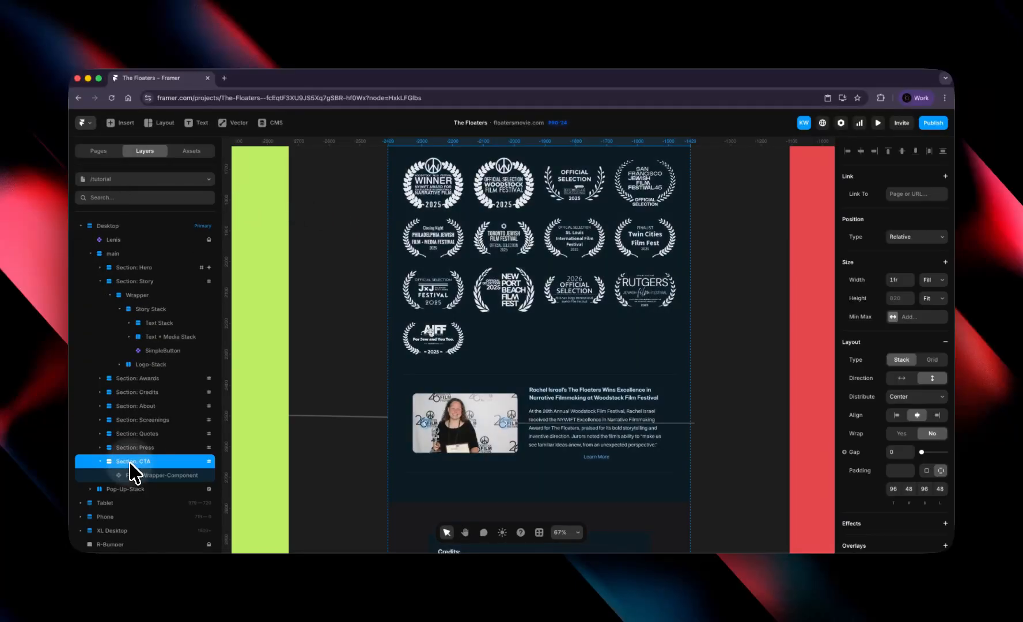
scroll(899, 484, "down", 6)
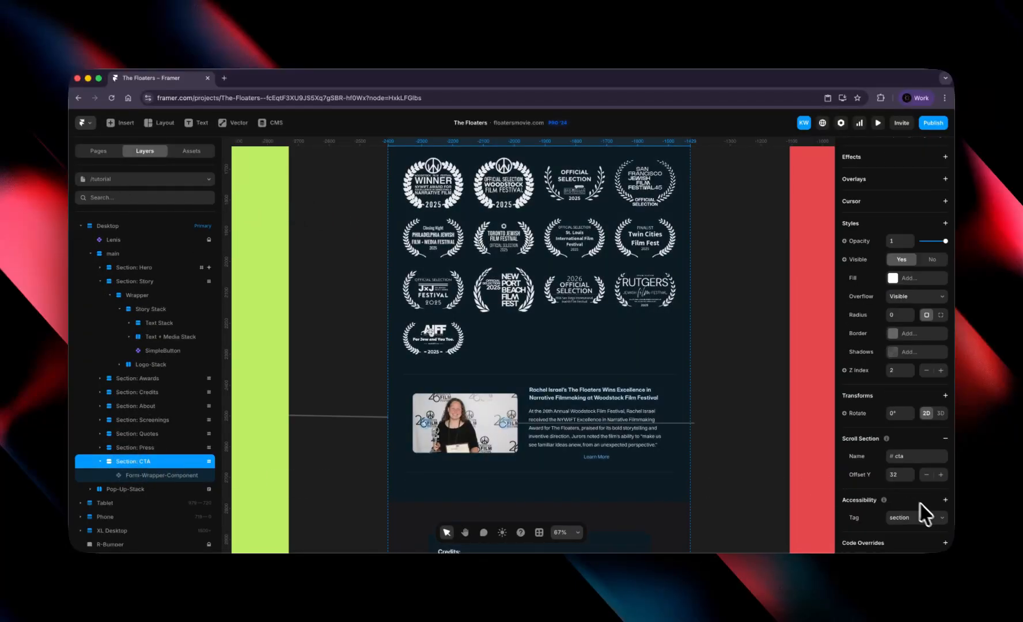
left_click(736, 314)
Step: Check the variant and link target of the newsletter button in the Our Story section
scroll(721, 314, "up", 8)
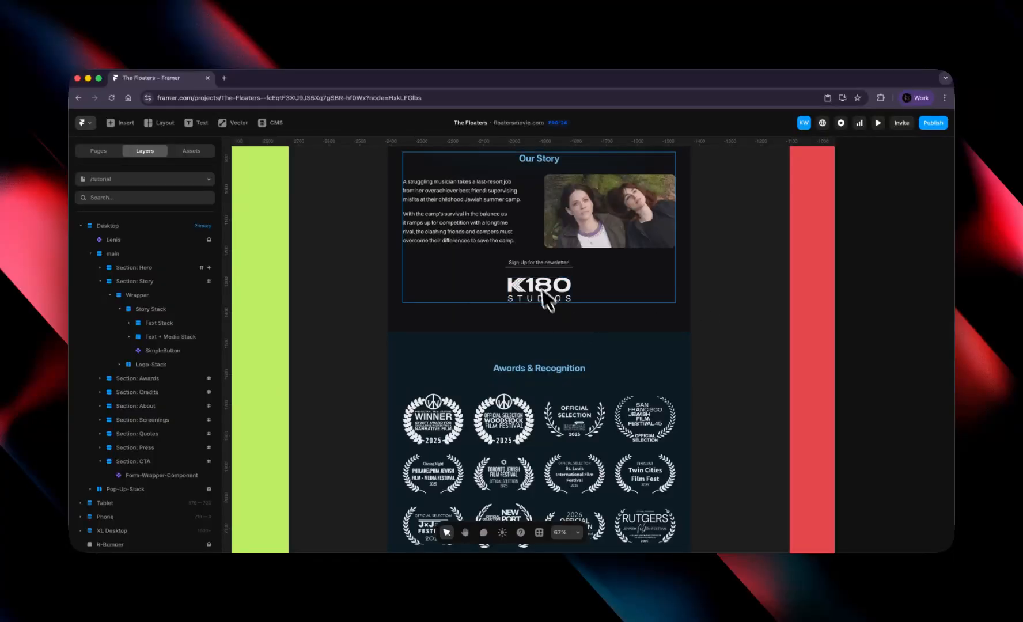
left_click(539, 262)
left_click(897, 451)
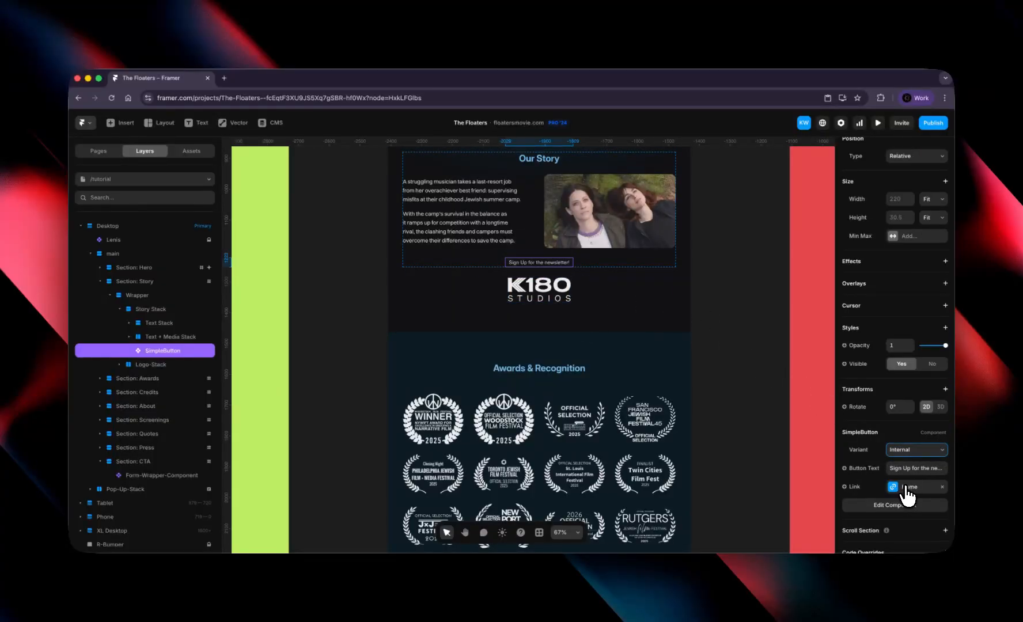
left_click(907, 489)
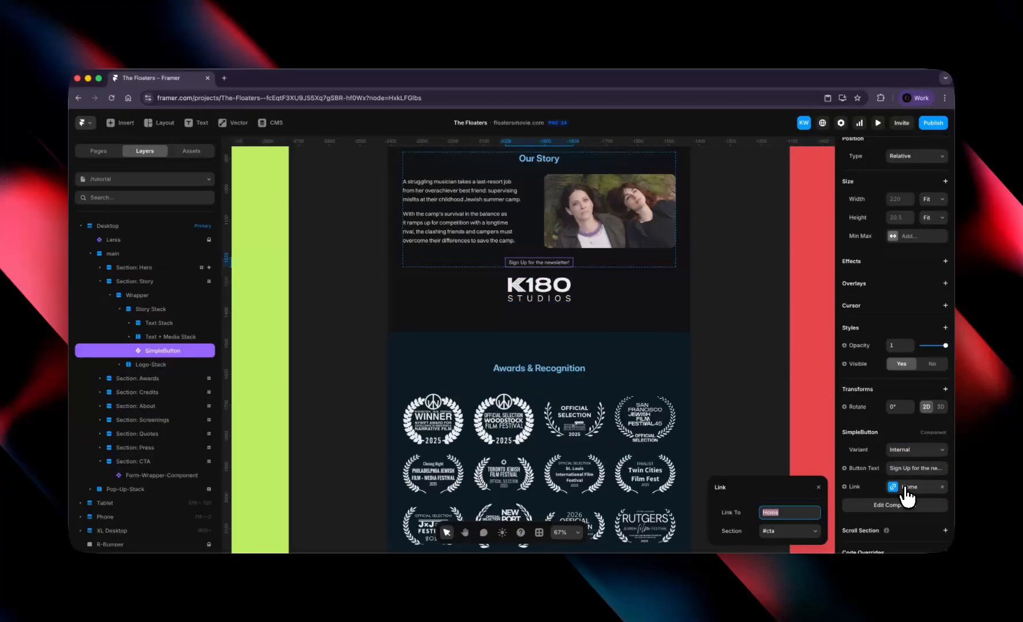
left_click(750, 345)
Step: Preview the page, dismiss the Keep Afloat! pop-up and test the newsletter button in the Our Story section
scroll(673, 283, "up", 2)
left_click(878, 124)
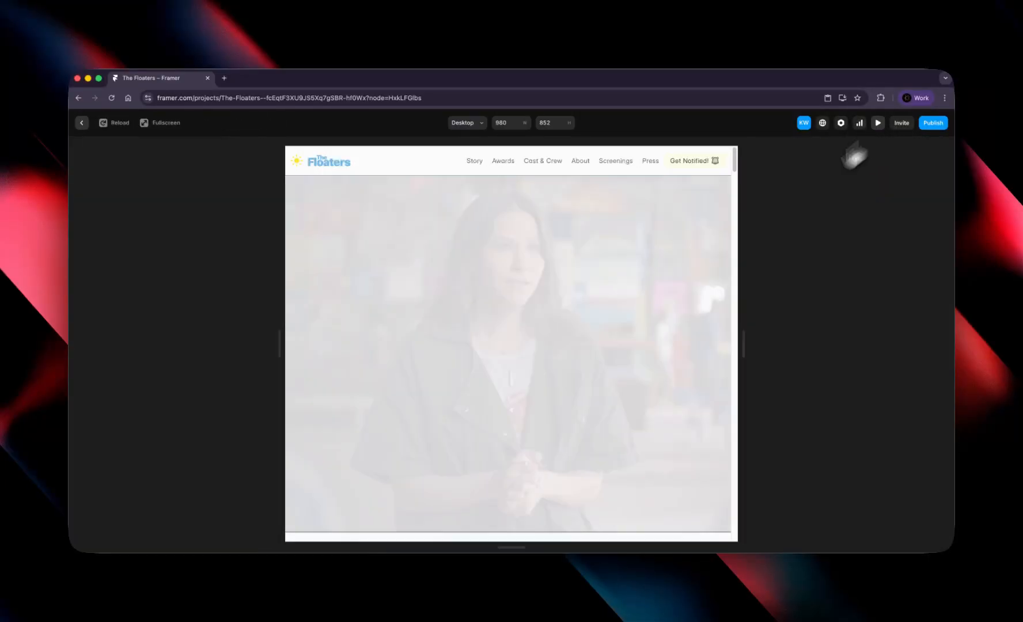
scroll(525, 401, "down", 5)
left_click(530, 350)
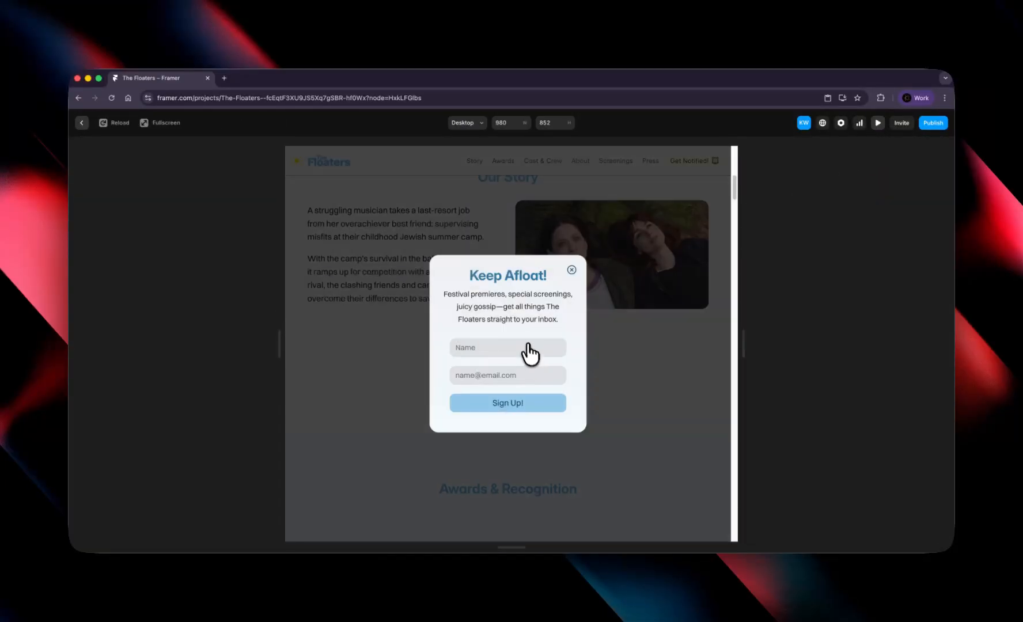
left_click(571, 269)
scroll(541, 319, "down", 1)
left_click(524, 331)
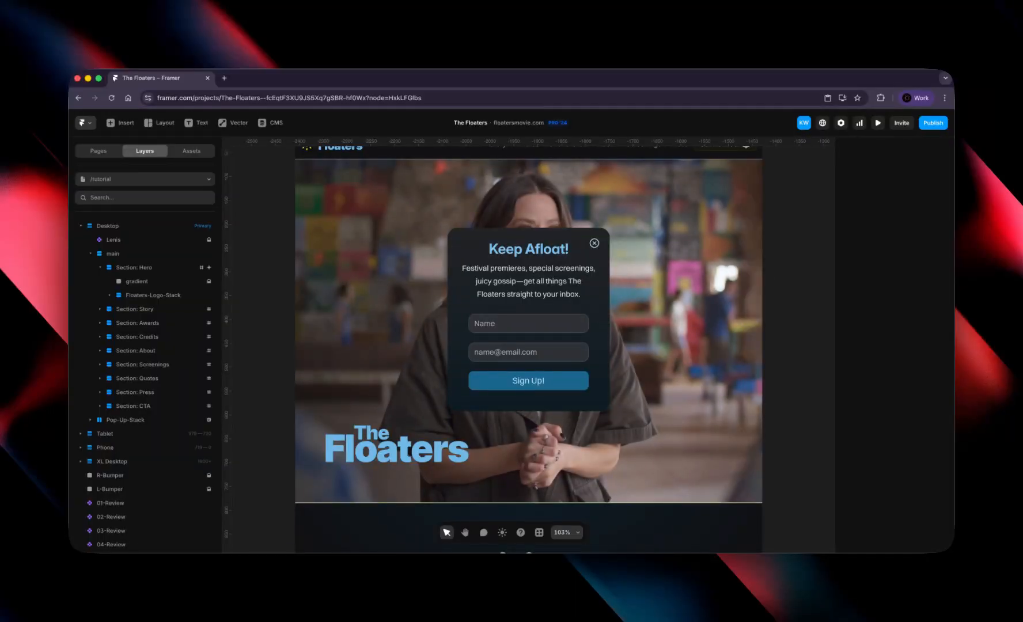
Step: Examine the Hero and Story sections of the Desktop layout, selecting each layer and zooming to it
scroll(769, 271, "up", 3)
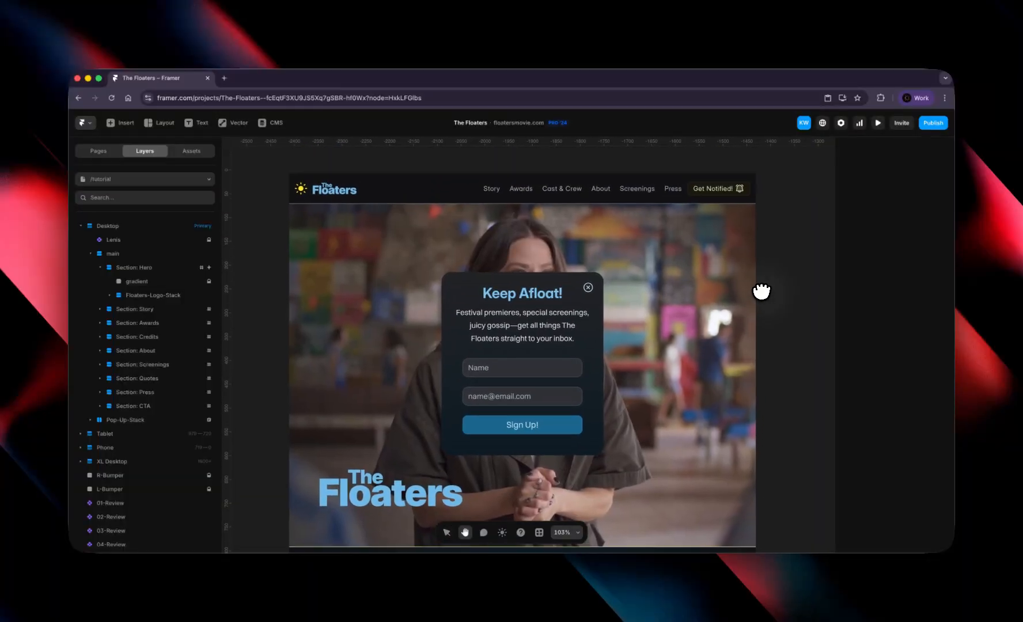
scroll(688, 334, "down", 4)
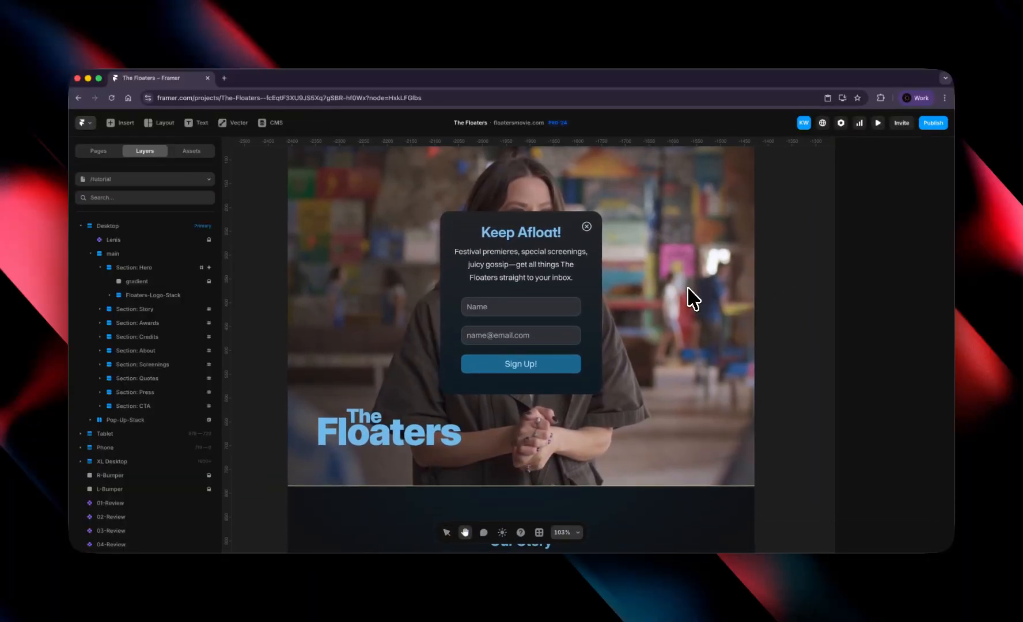
left_click(138, 267)
scroll(783, 260, "up", 2)
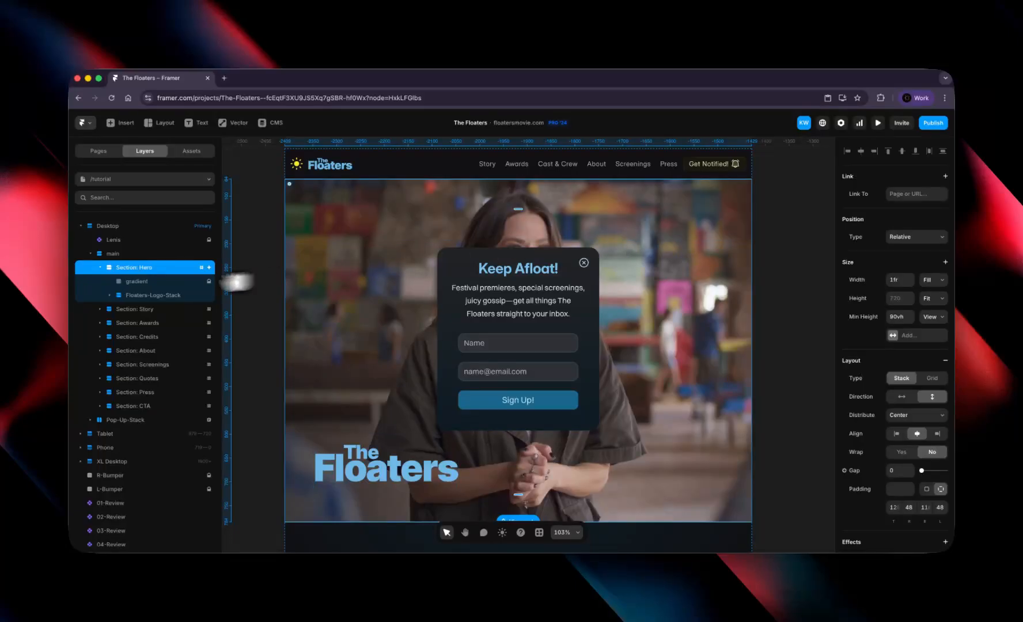
left_click(168, 310)
key("super+2")
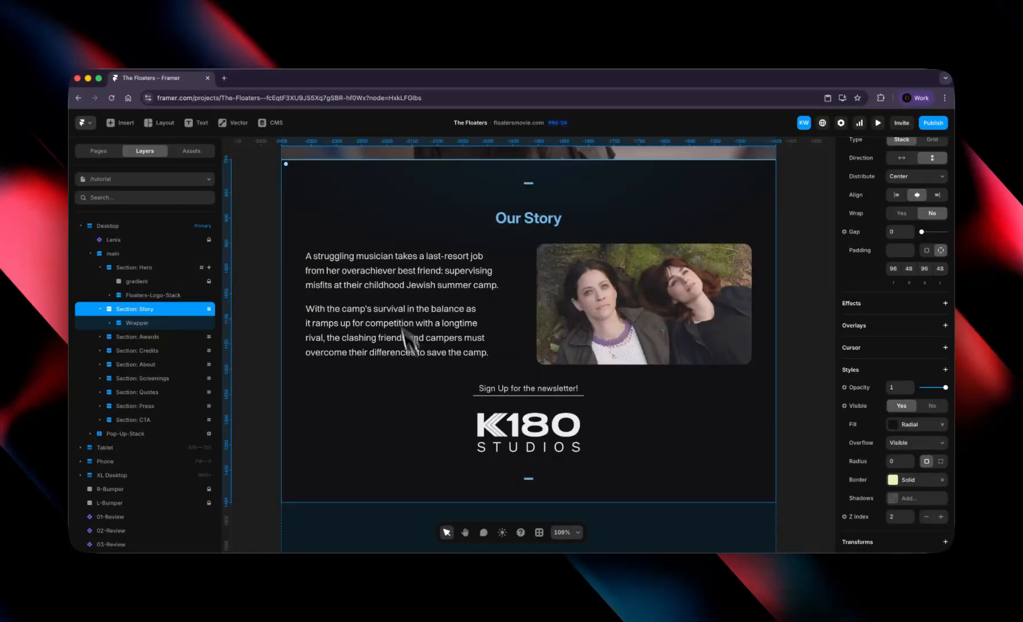
Step: Select the Awards and Credits section layers in turn and examine their contents up close
left_click(141, 337)
key("super+2")
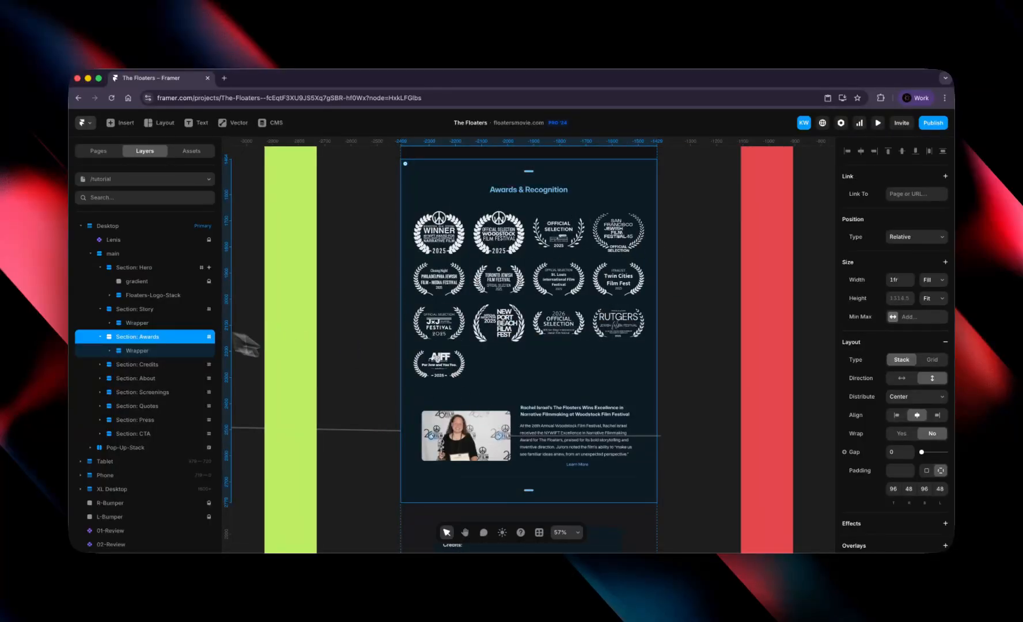
left_click_drag(365, 363, 432, 306)
scroll(484, 346, "down", 1)
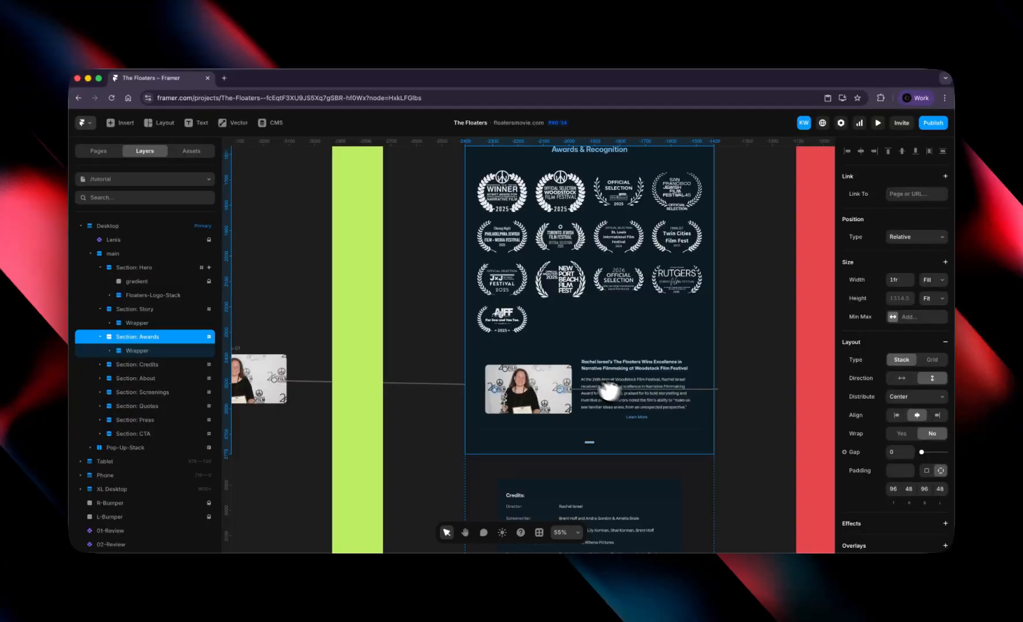
left_click(176, 364)
key("super+2")
scroll(538, 204, "up", 10)
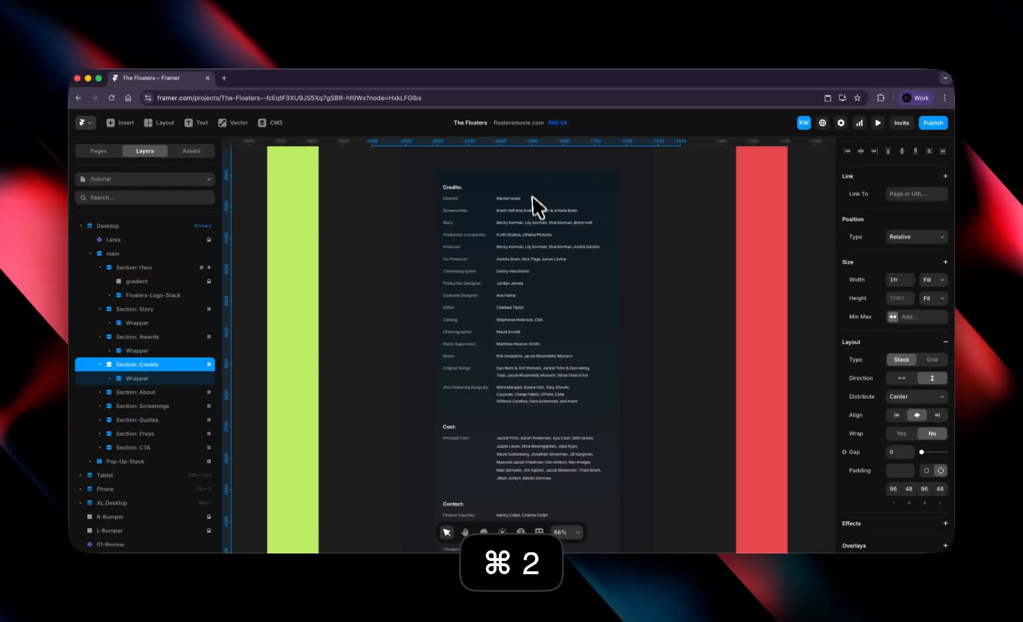
scroll(599, 328, "down", 1)
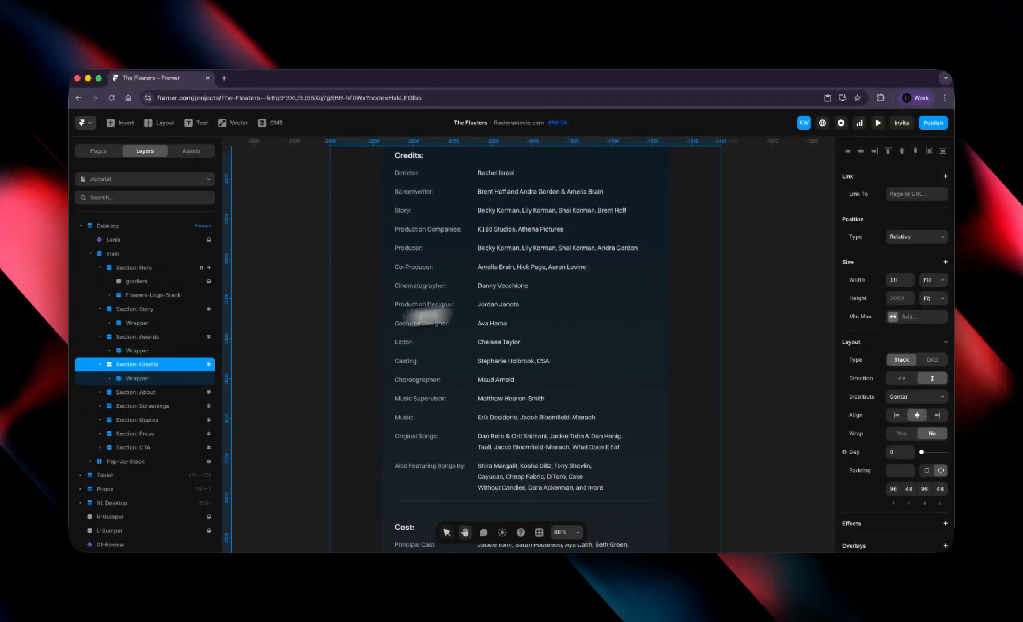
Step: Zoom to the About section and the Screenings section by selecting their layers to review each one
left_click(149, 393)
key("super+2")
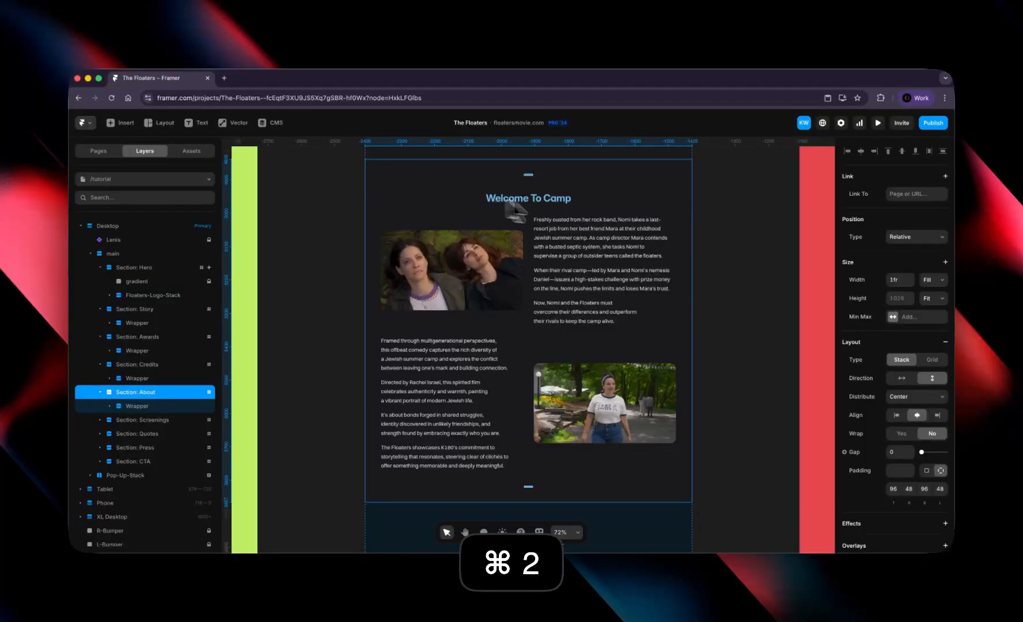
left_click(141, 420)
key("super+2")
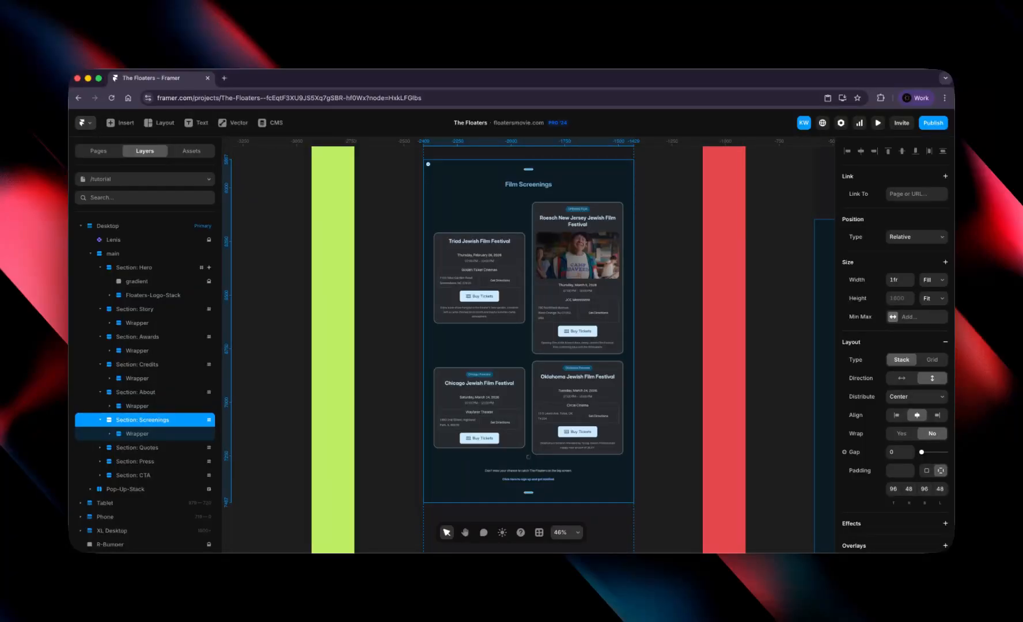
Step: Review the Quotes section and the full length of the Press section, zooming to each selected layer
left_click(166, 449)
key("super+2")
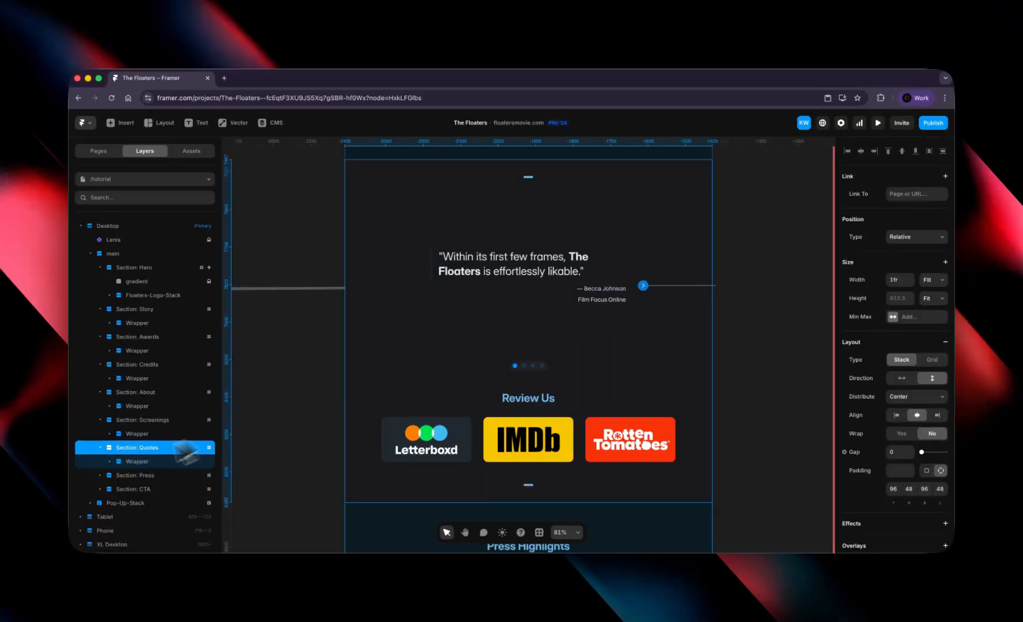
left_click(141, 476)
key("super+2")
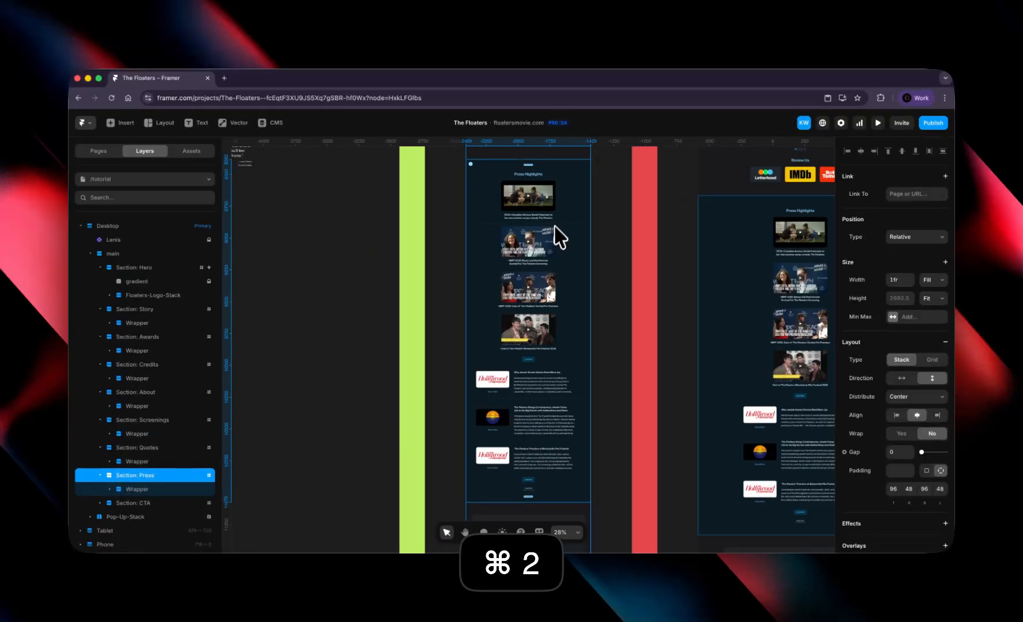
scroll(561, 229, "up", 3)
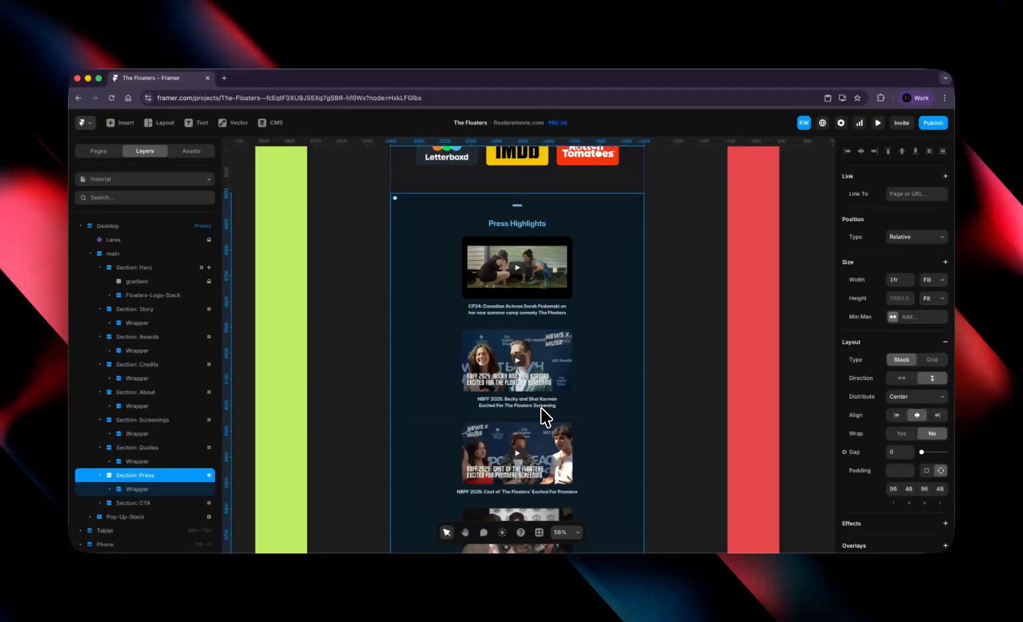
scroll(554, 414, "down", 6)
scroll(555, 345, "down", 8)
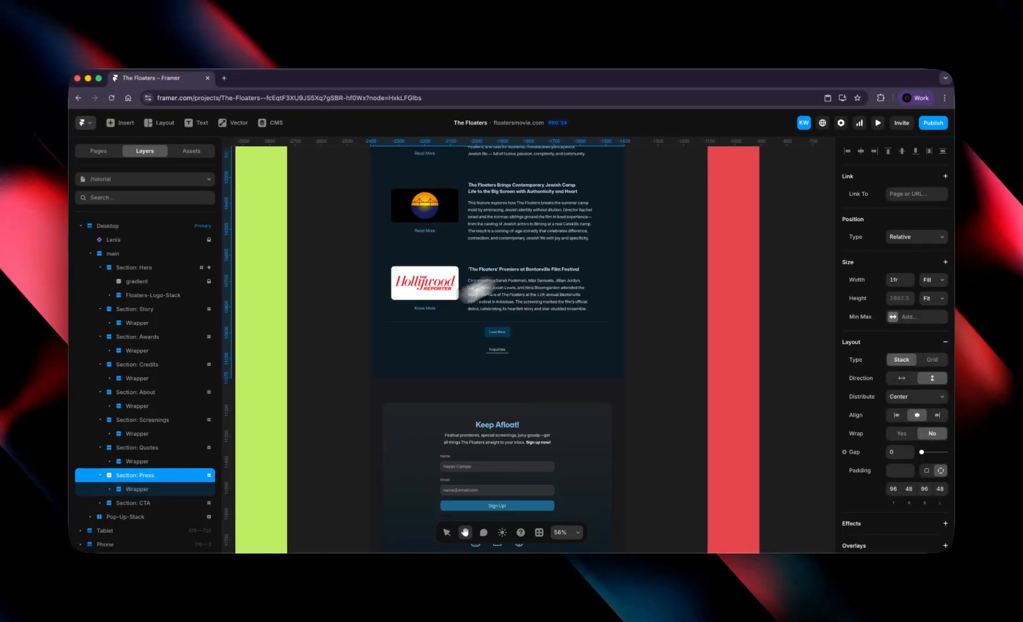
Step: Inspect Section: CTA and the Pop-Up-Stack layer, zooming to each selection
left_click(128, 503)
key("super+2")
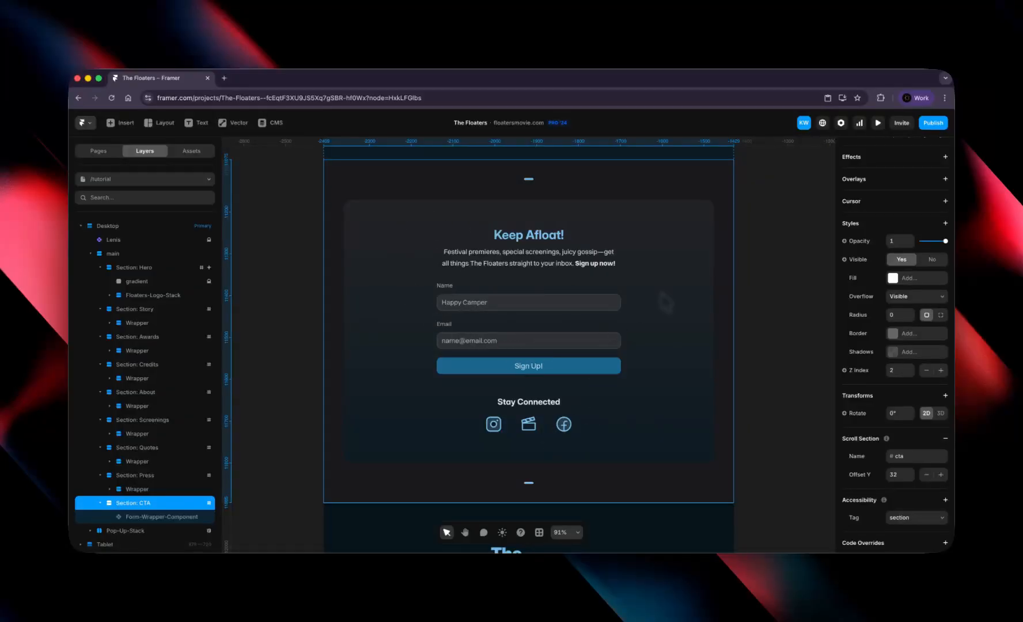
left_click(154, 531)
key("super+2")
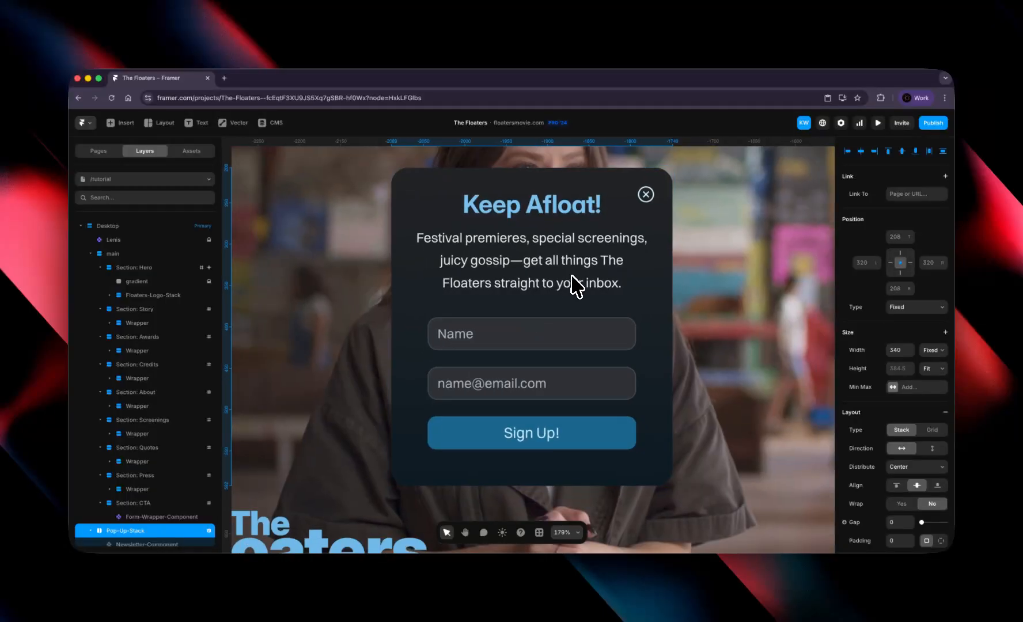
scroll(577, 285, "down", 3)
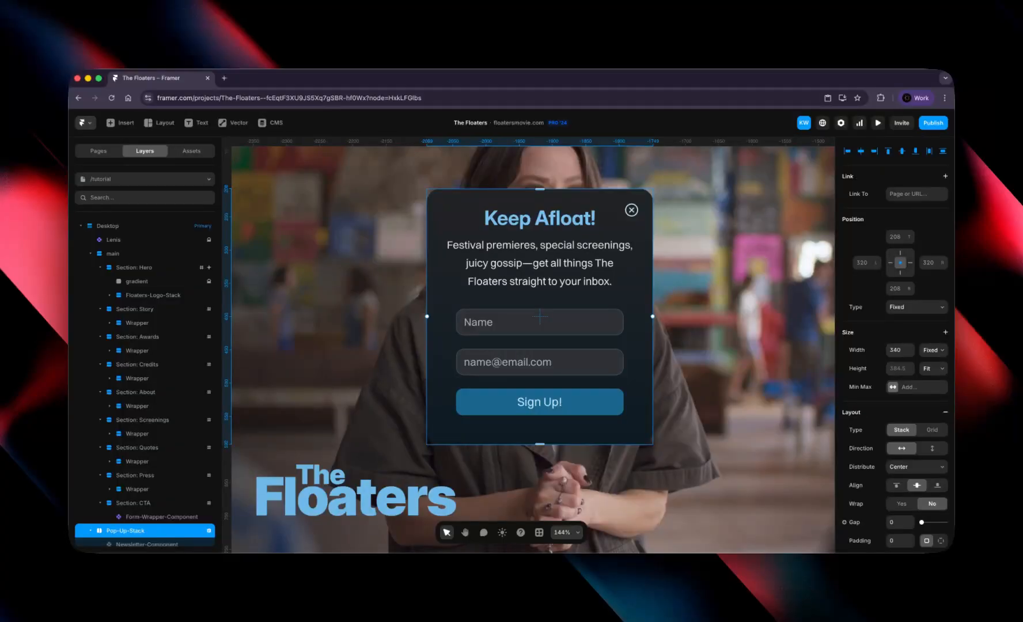
scroll(552, 325, "up", 1)
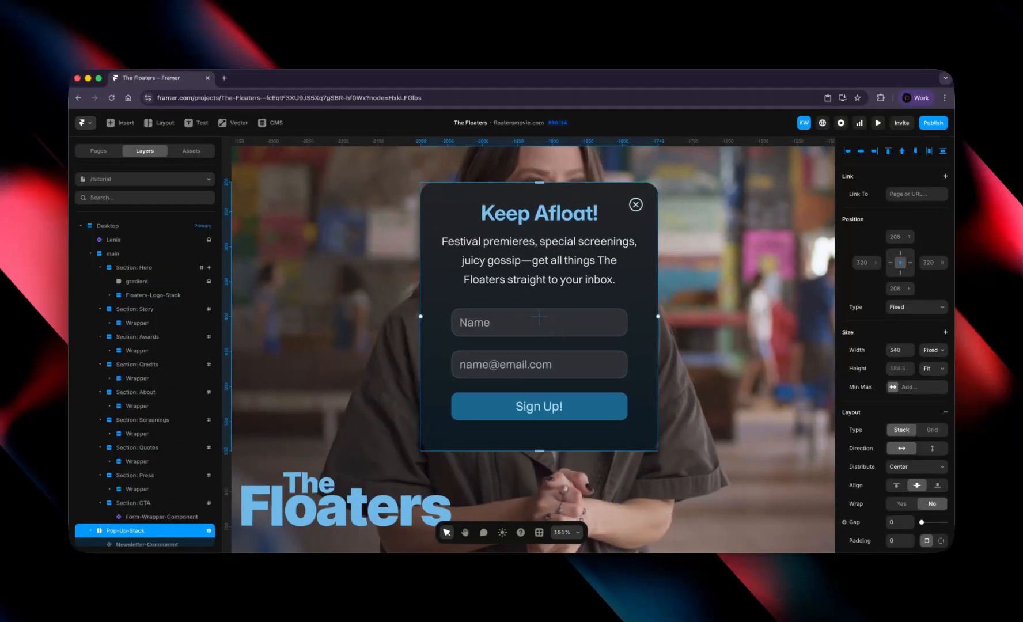
Step: Look over the whole Desktop layout from the hero down to the footer and clear the layer selection
scroll(539, 317, "down", 1)
scroll(555, 325, "down", 5)
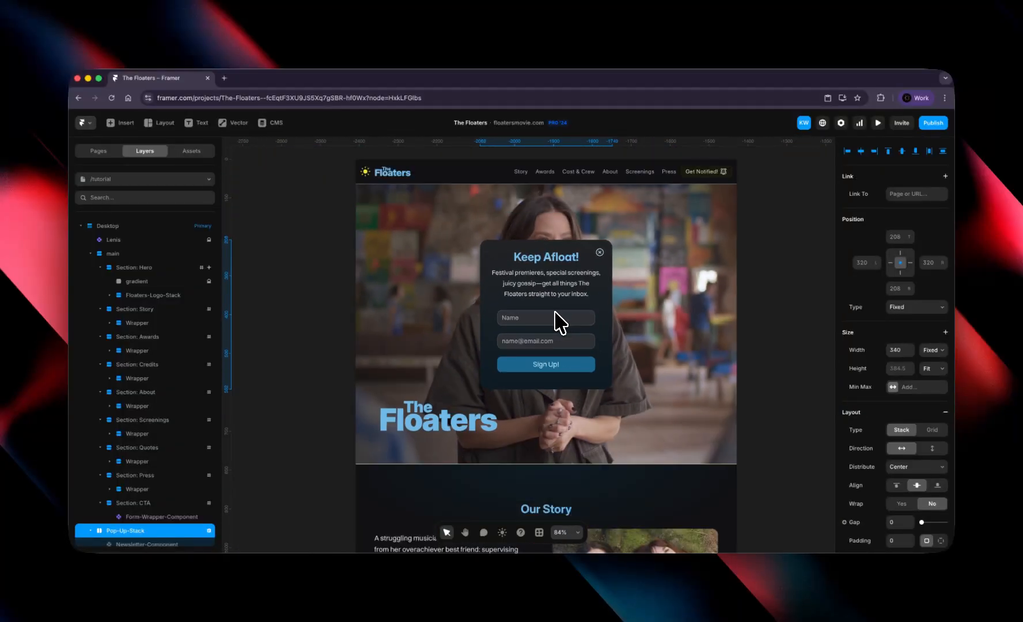
scroll(590, 354, "down", 10)
scroll(638, 403, "down", 20)
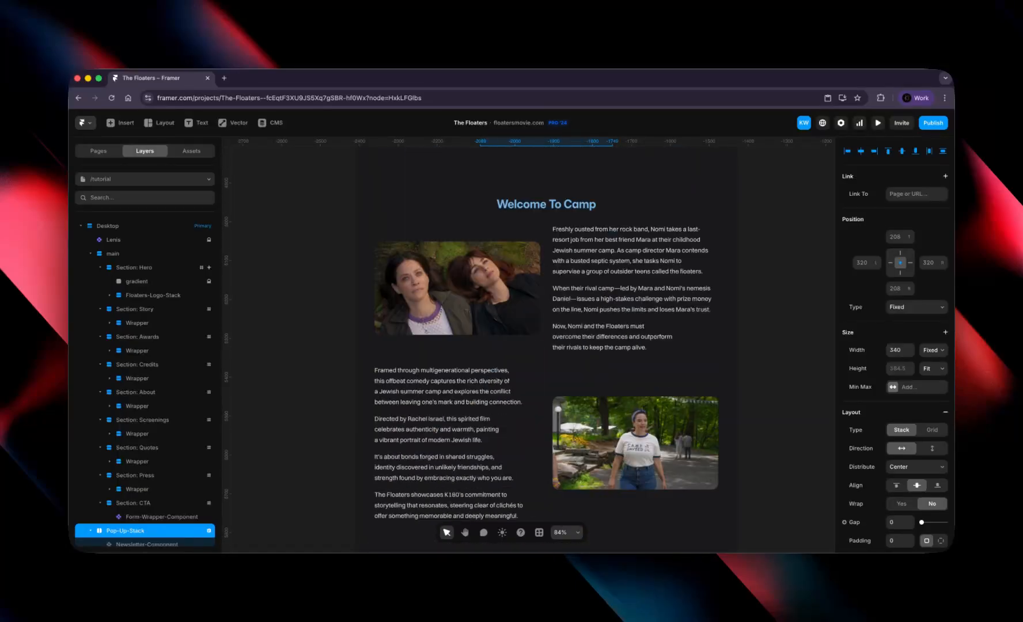
scroll(635, 412, "down", 20)
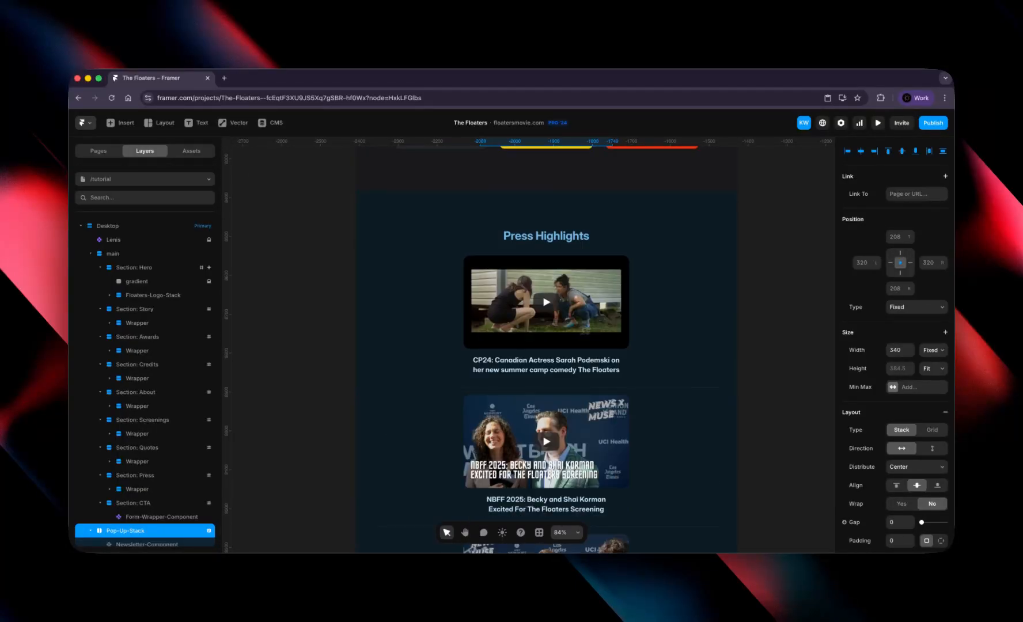
scroll(636, 411, "down", 20)
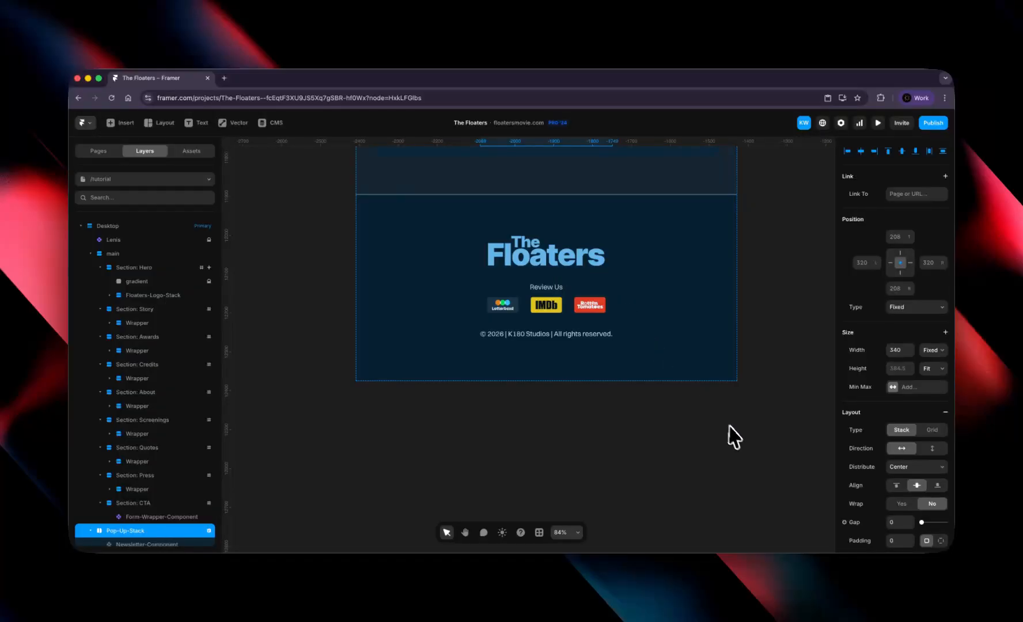
left_click(753, 350)
key("h")
left_click_drag(754, 350, 722, 385)
key("v")
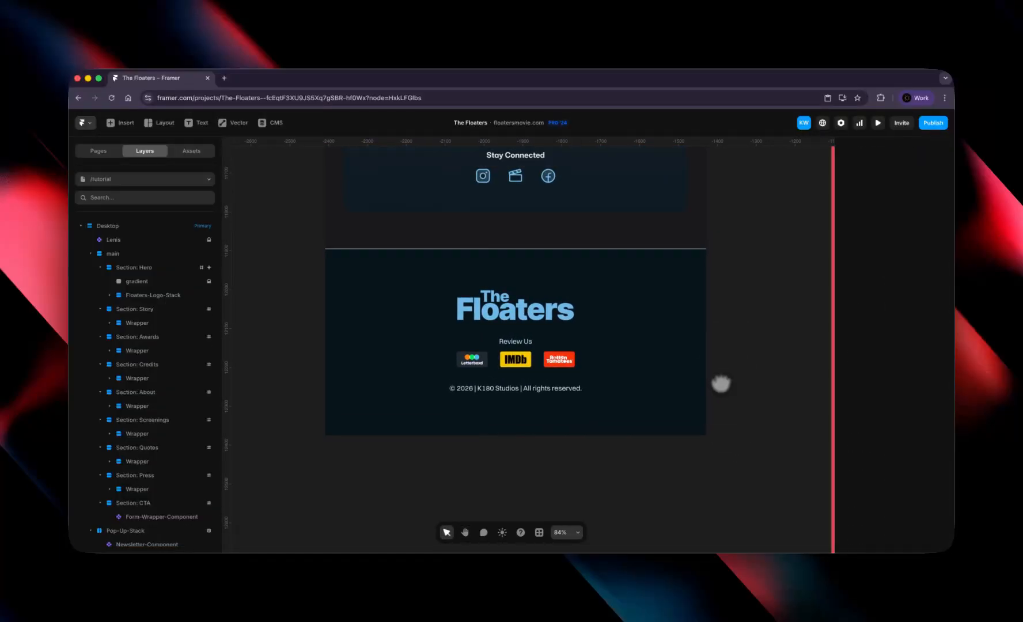
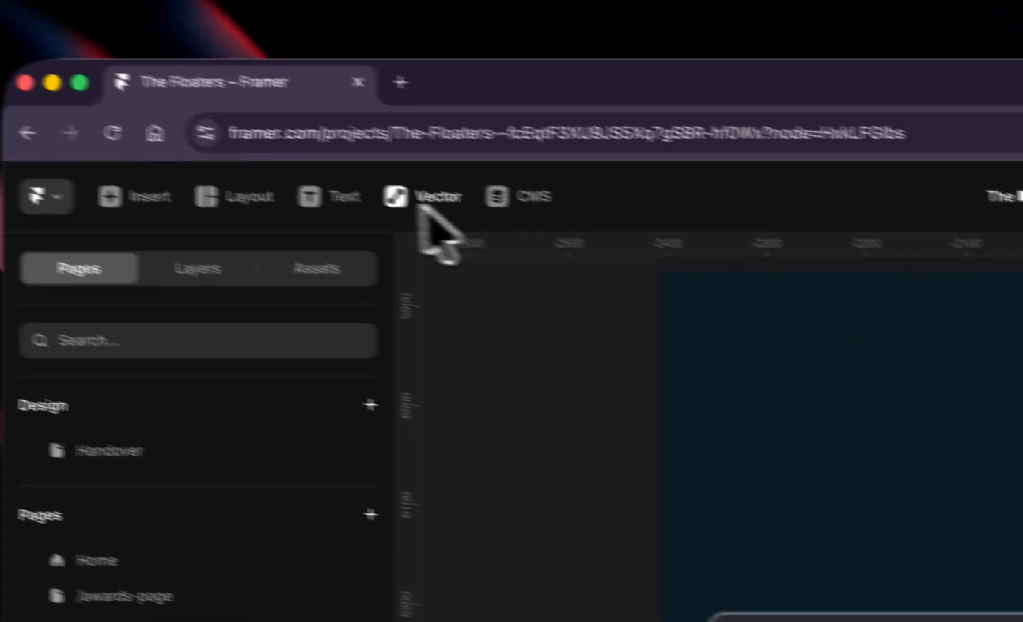
Step: Start a new screening item in the CMS and title it "The Floaters @ Galaxy, Bombay"
left_click(262, 124)
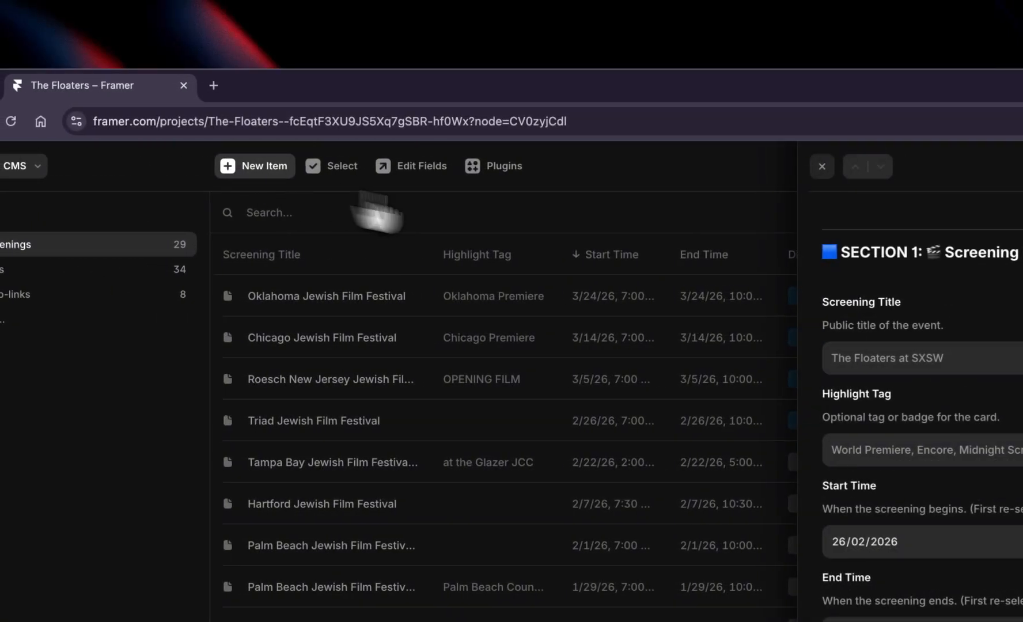
left_click(922, 358)
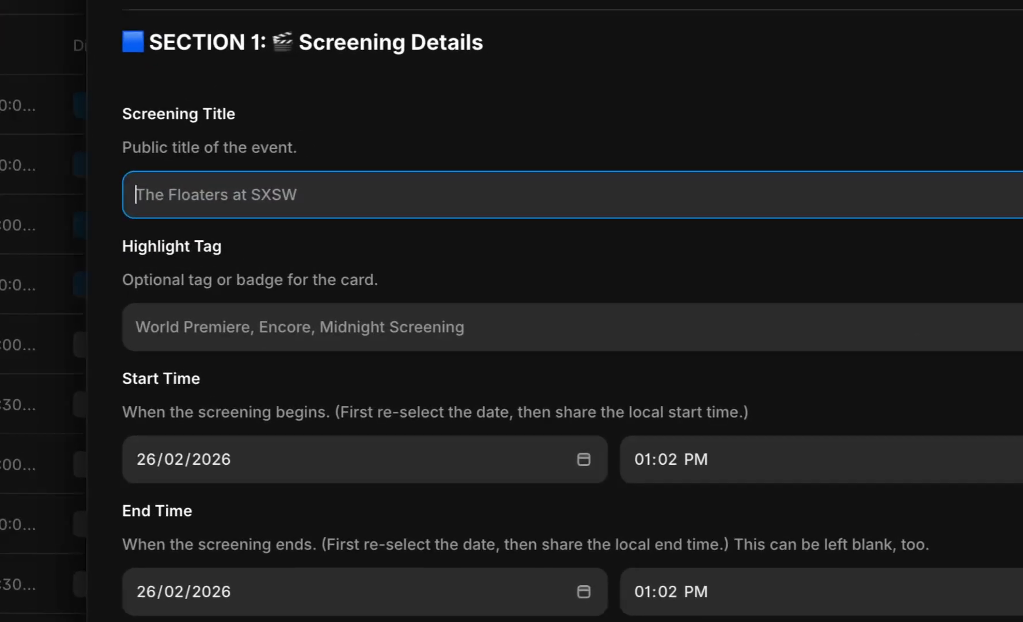
key("ctrl+a")
type("The ")
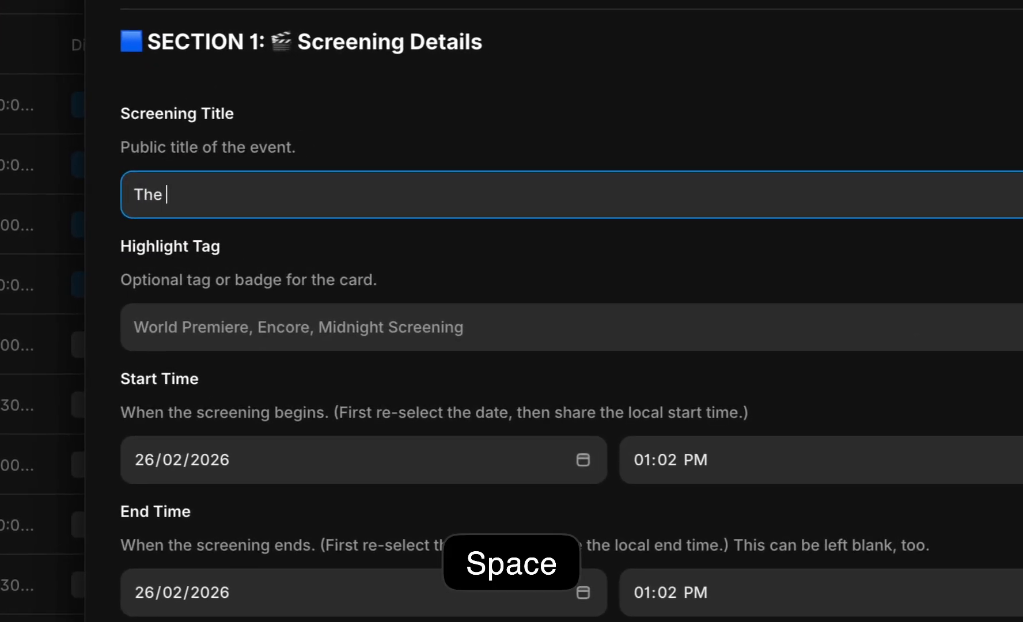
type("Floaters ")
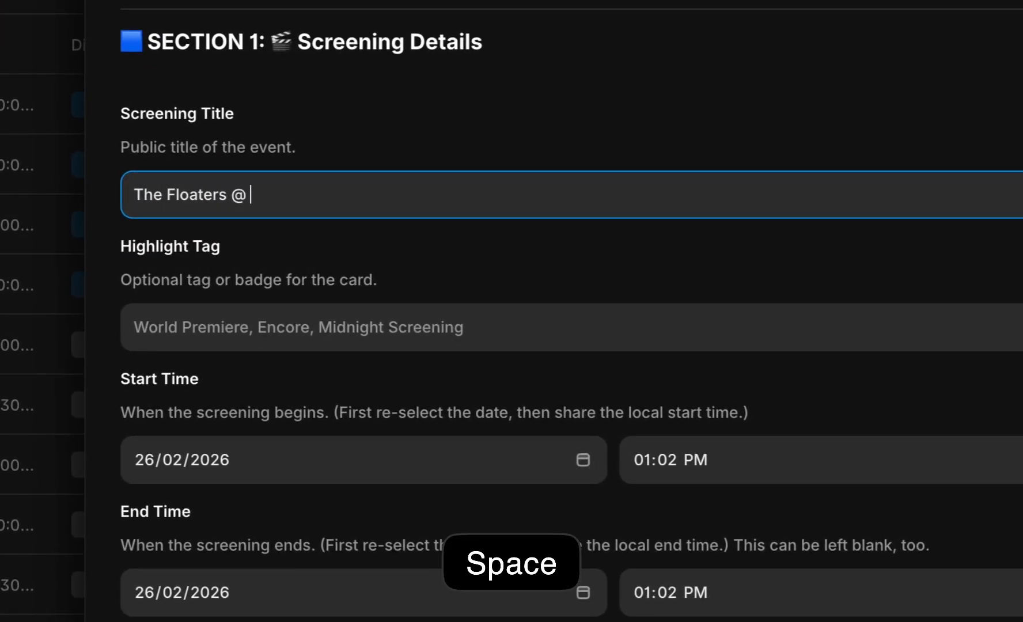
type("@ Gala")
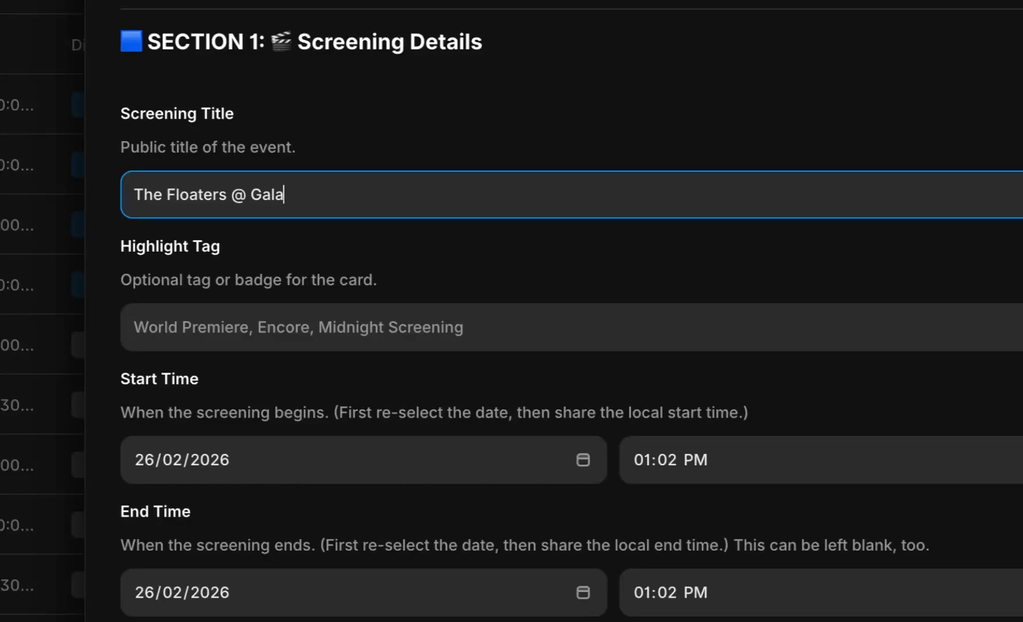
type("xy, Bombay")
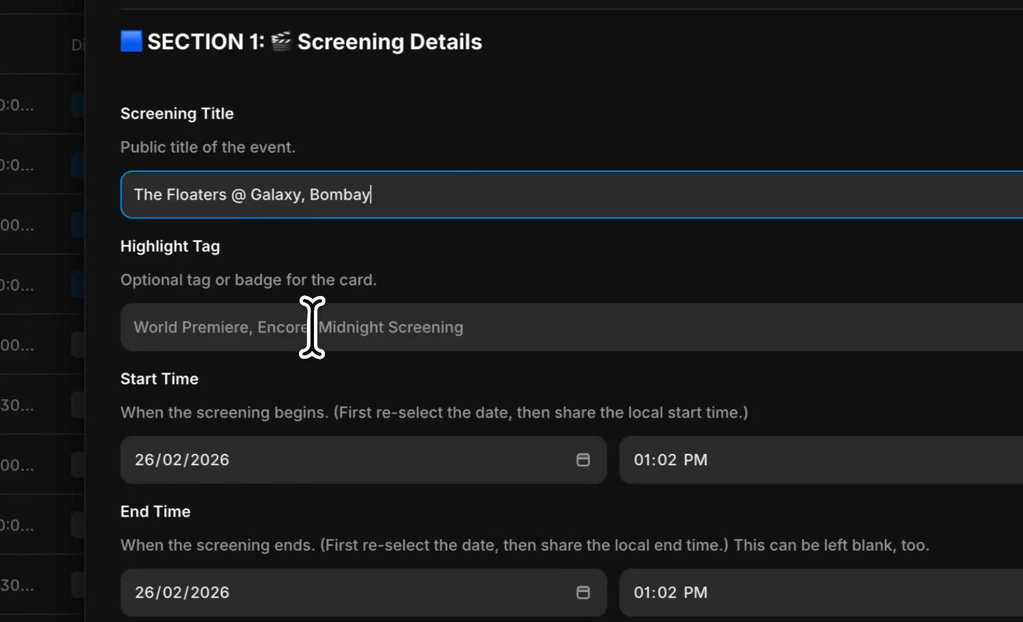
Step: Set the new screening's highlight tag to "Bombay Premiere"
left_click(367, 334)
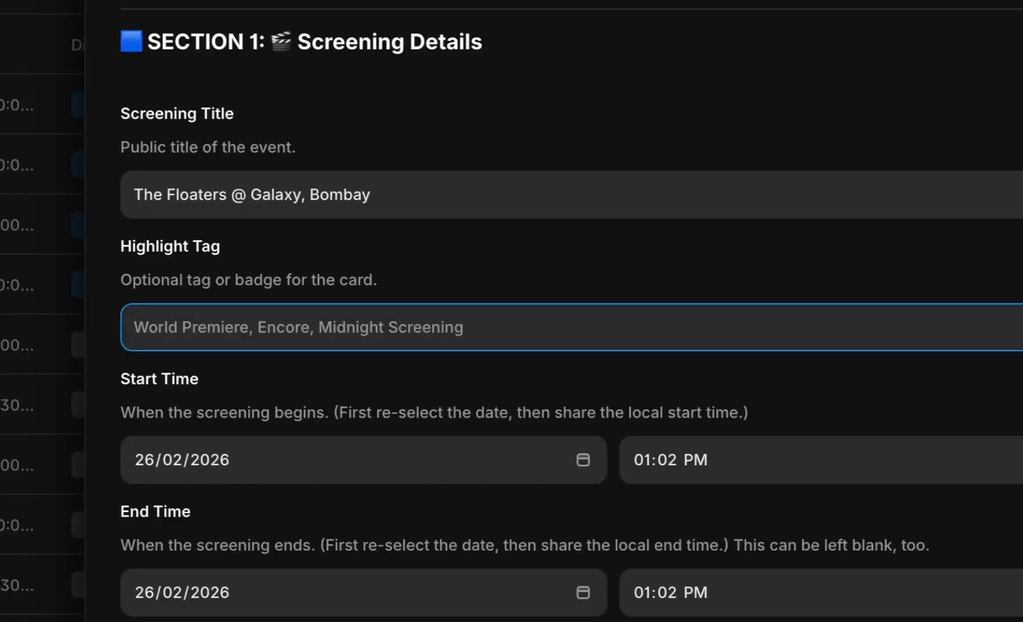
type("bom")
key("BackSpace")
key("BackSpace")
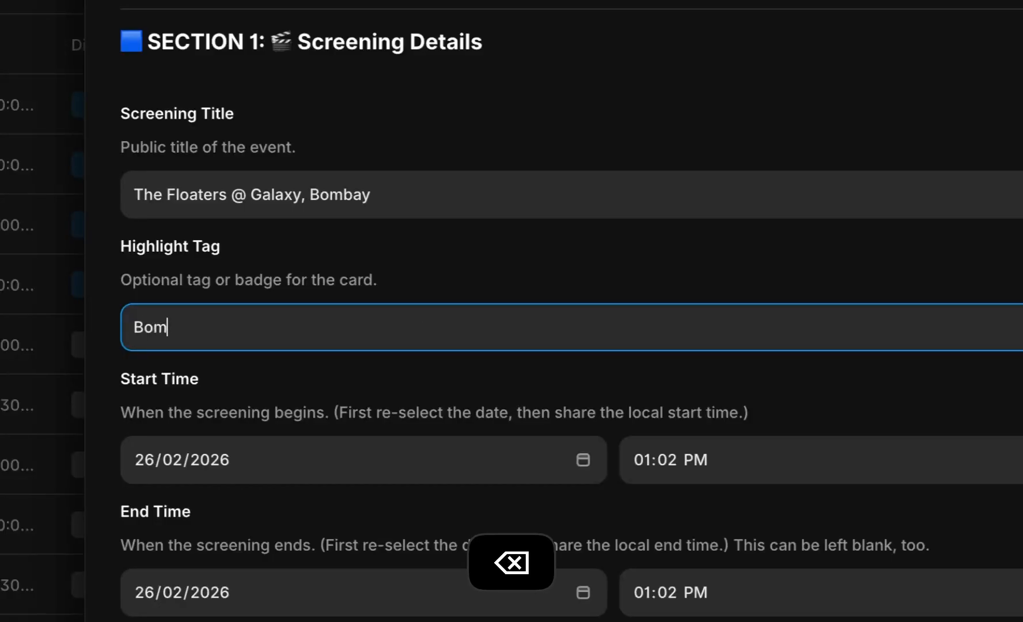
type("bay ")
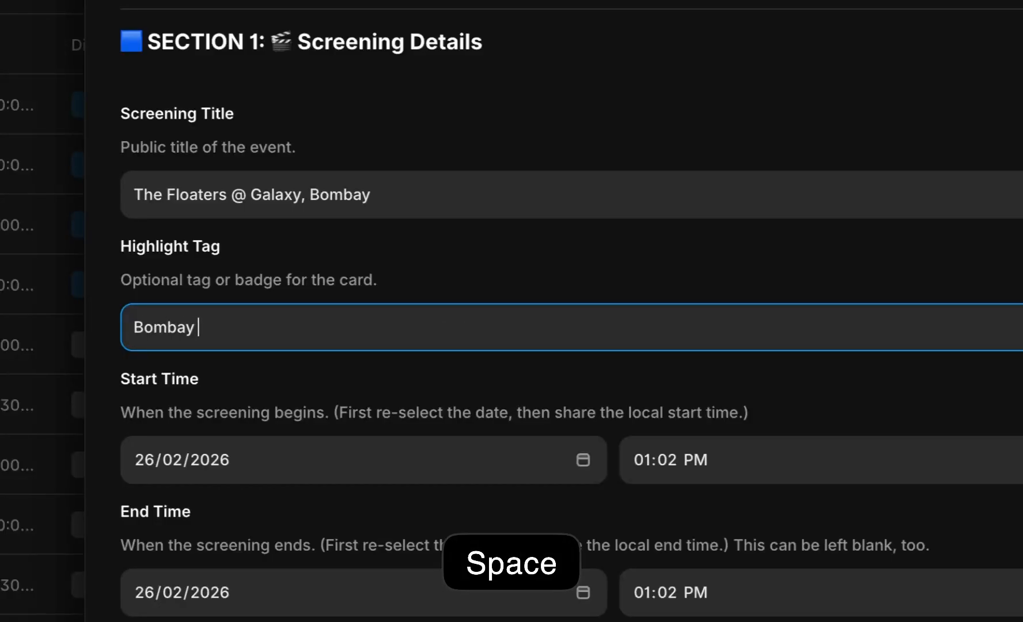
type("Premiere")
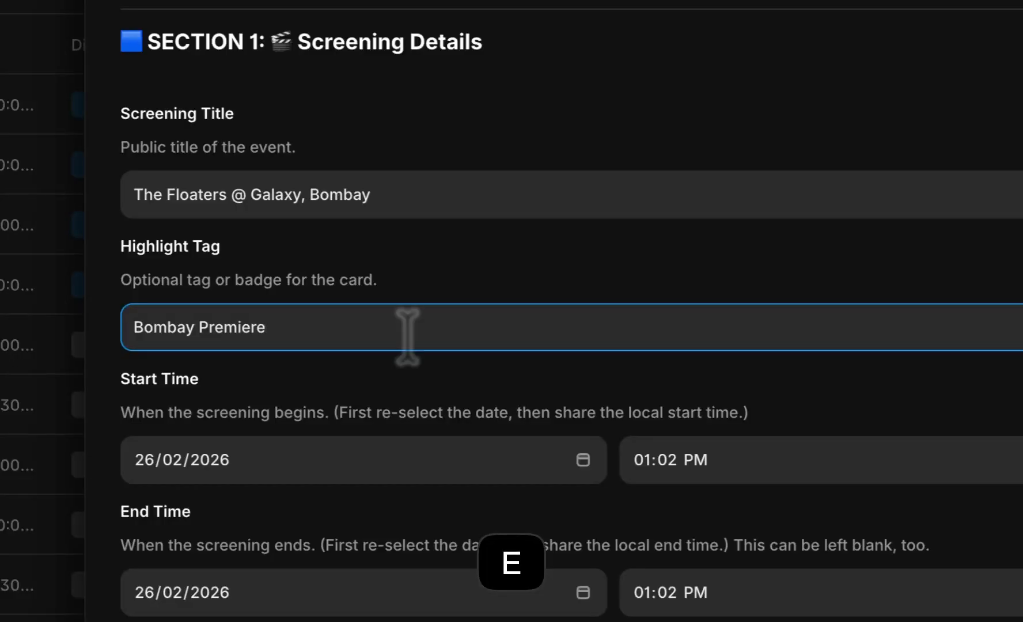
Step: Set the new screening's start date to 01/04/2026
left_click(262, 462)
left_click(579, 460)
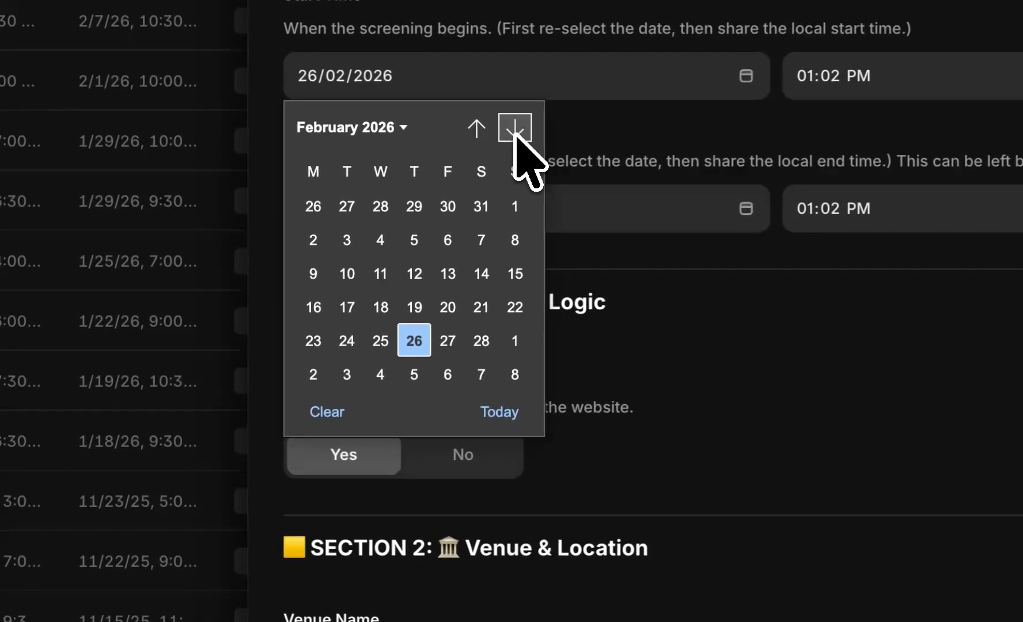
left_click(352, 512)
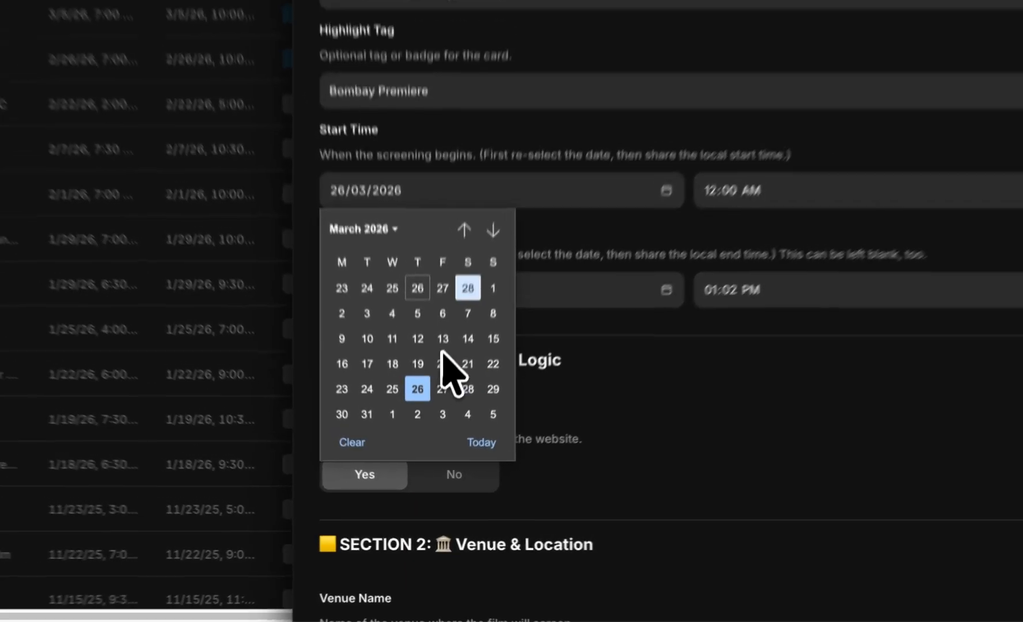
left_click(492, 229)
left_click(402, 334)
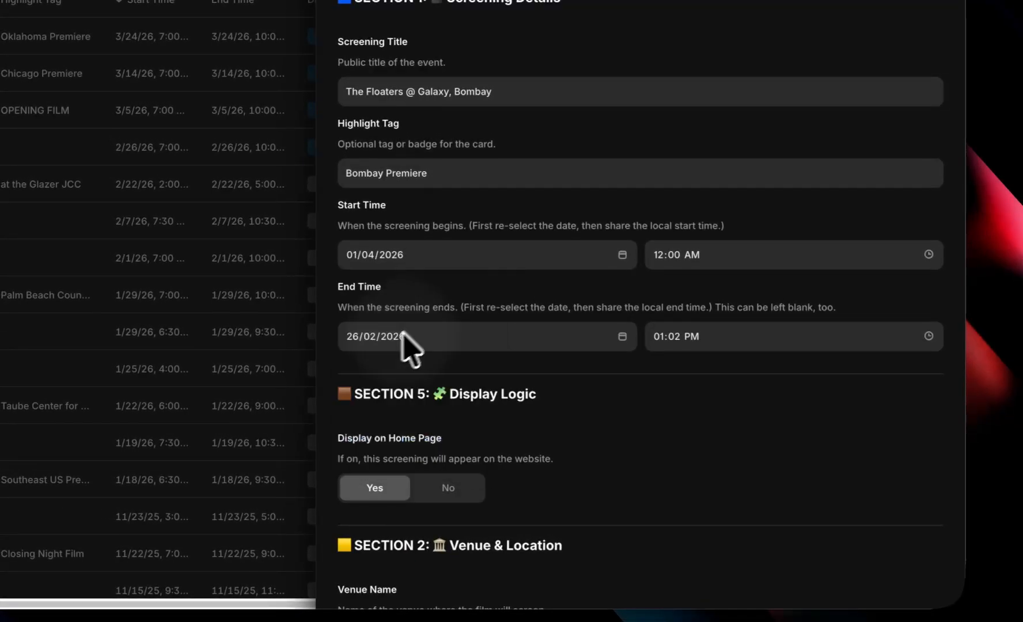
Step: Set the screening's start time to 07:00 PM
left_click(658, 255)
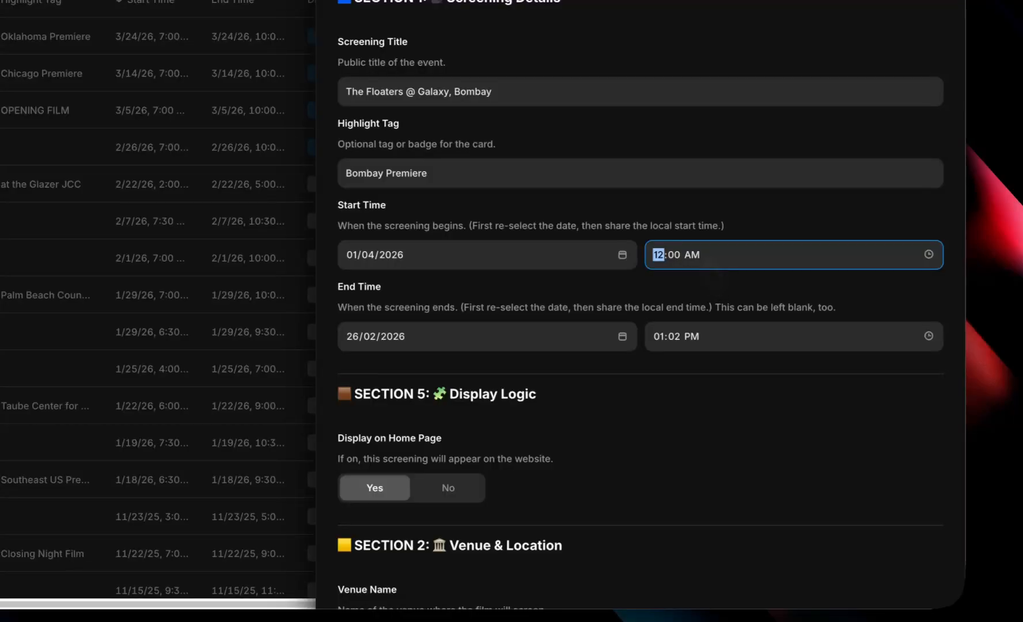
type("7")
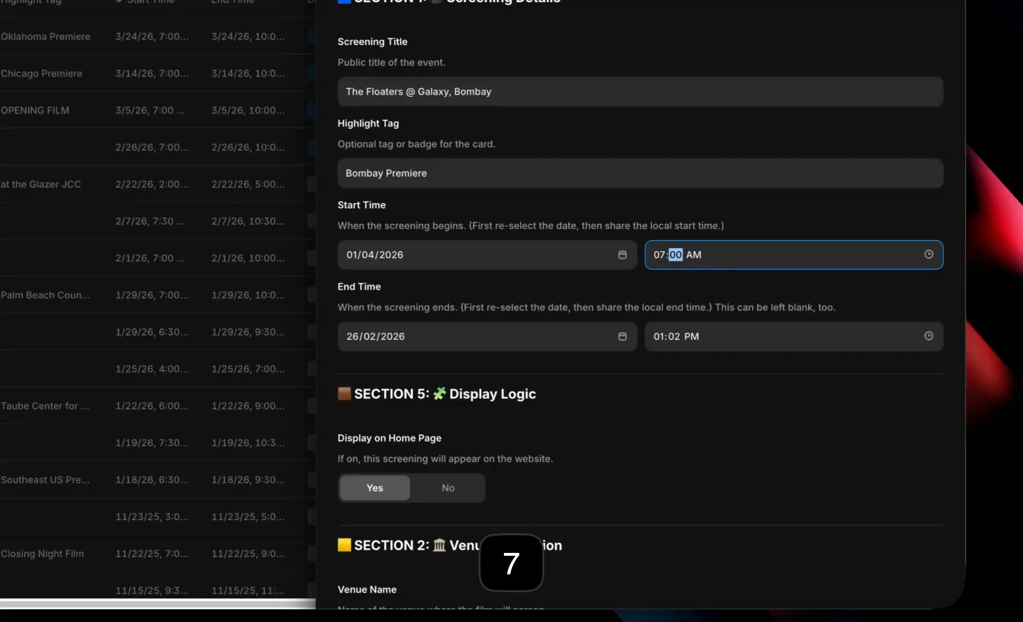
left_click(695, 257)
left_click(929, 254)
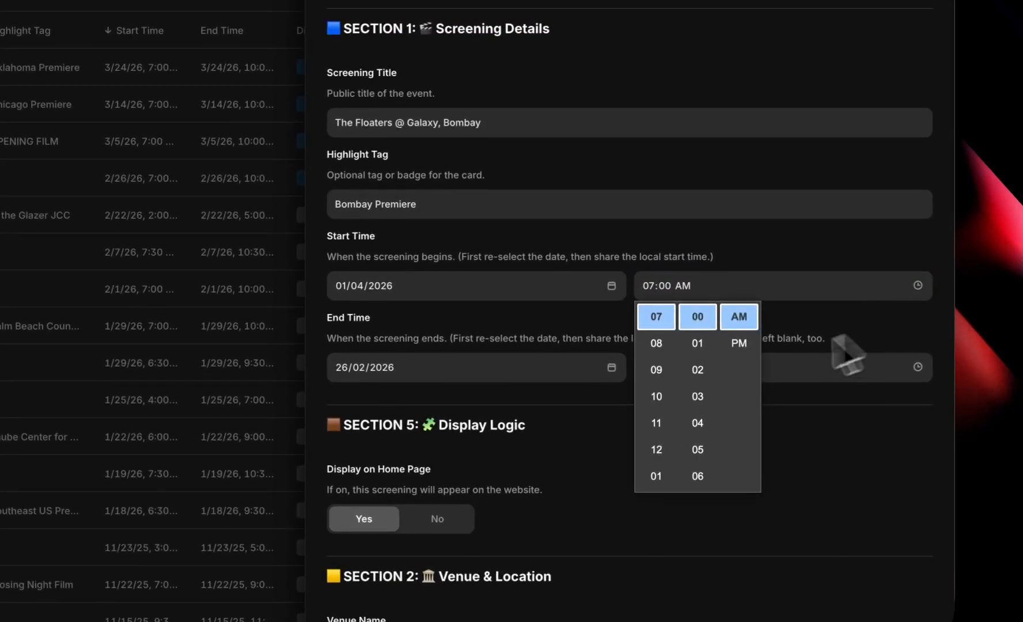
left_click(738, 343)
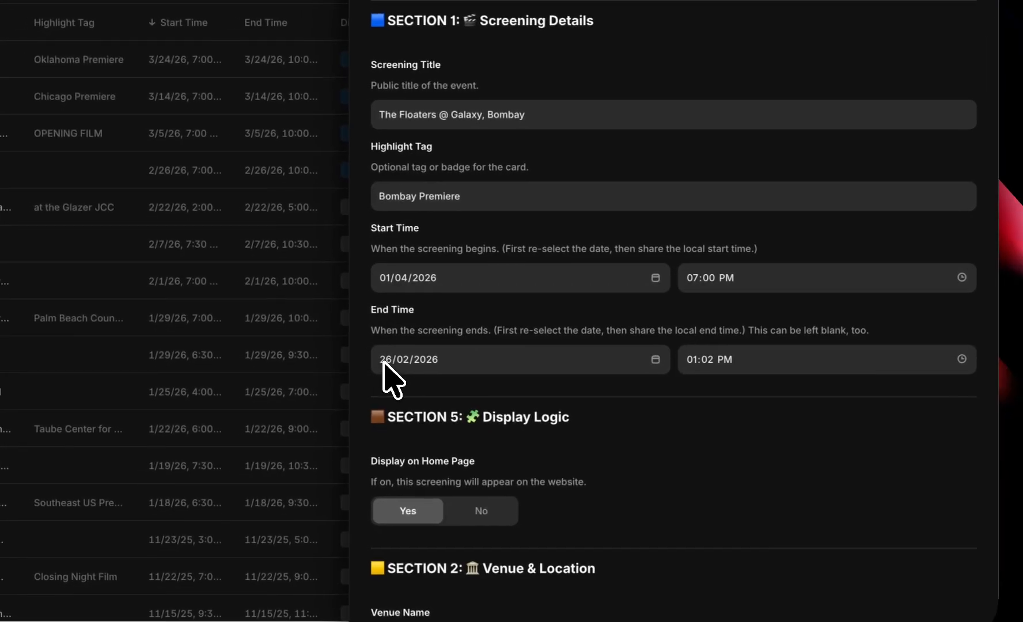
Step: Set the screening's end date to 01/04/2026
left_click(385, 360)
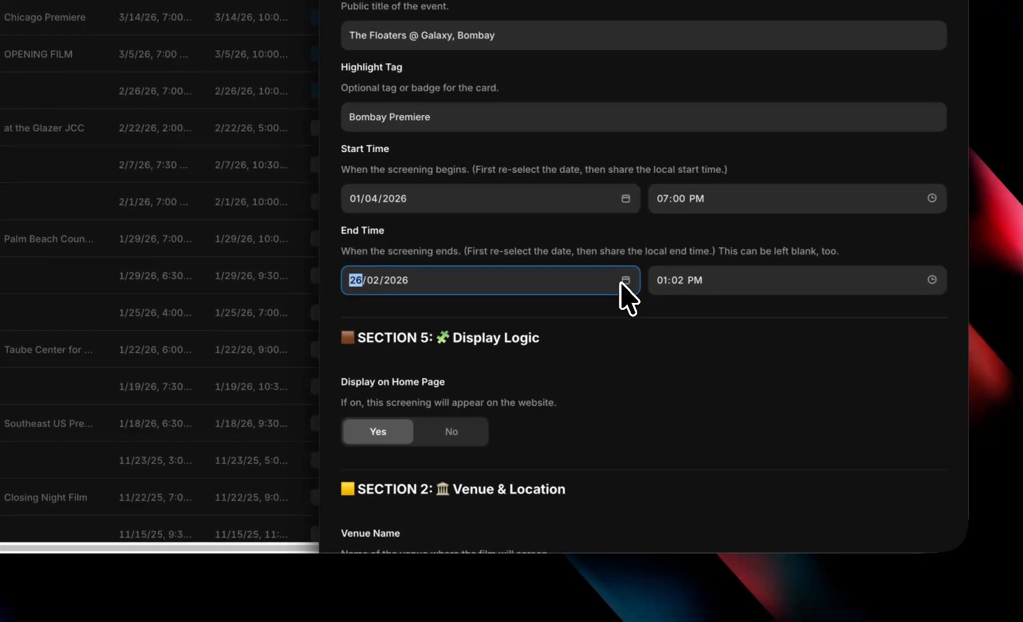
left_click(645, 329)
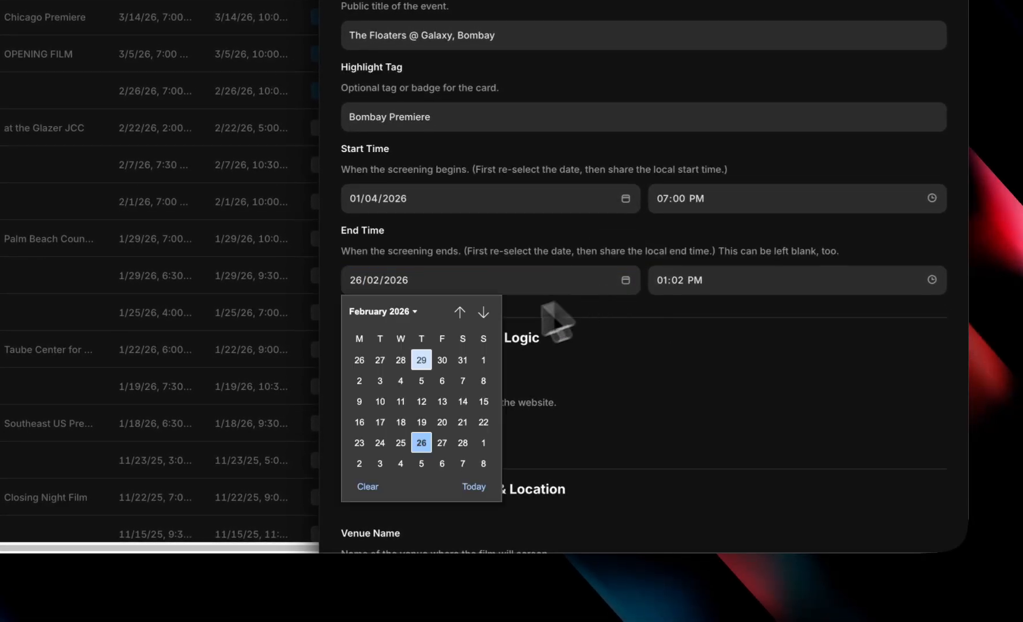
left_click(483, 313)
left_click(483, 313)
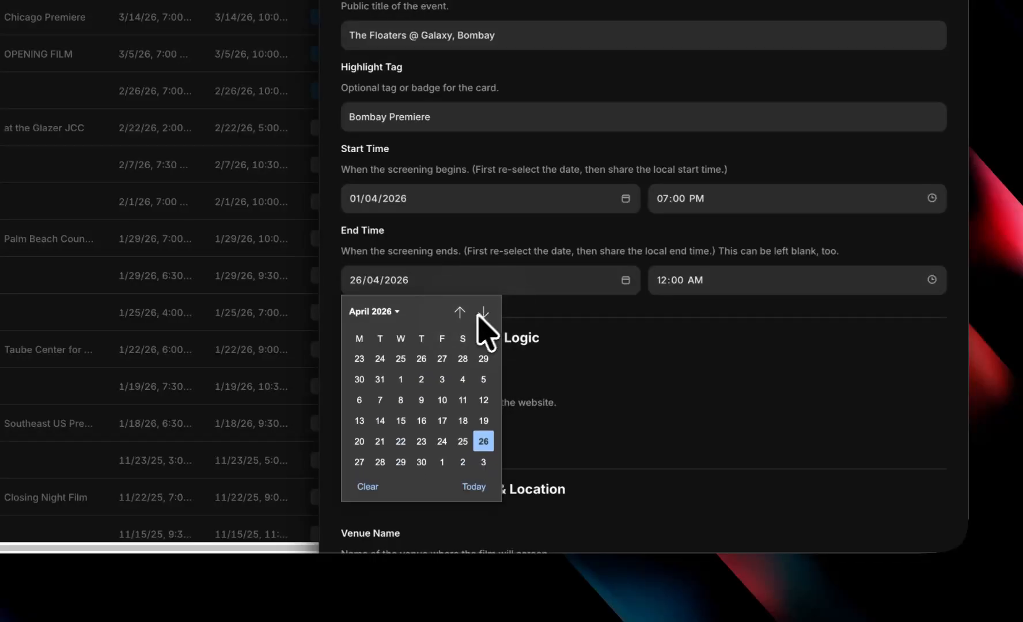
left_click(402, 359)
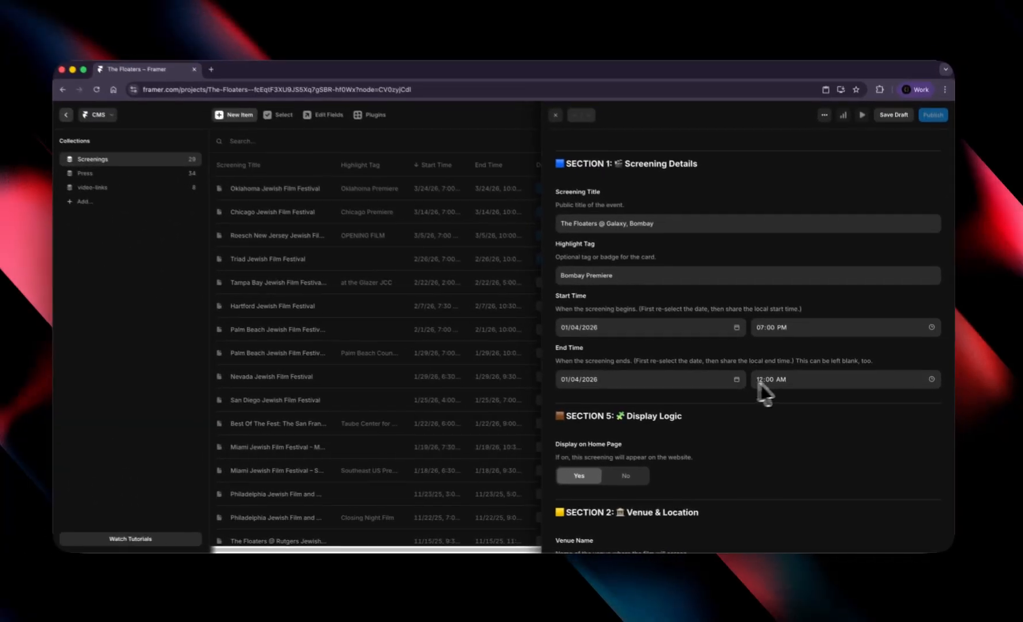
Step: Set the screening's end time to 10:00 PM
left_click(760, 380)
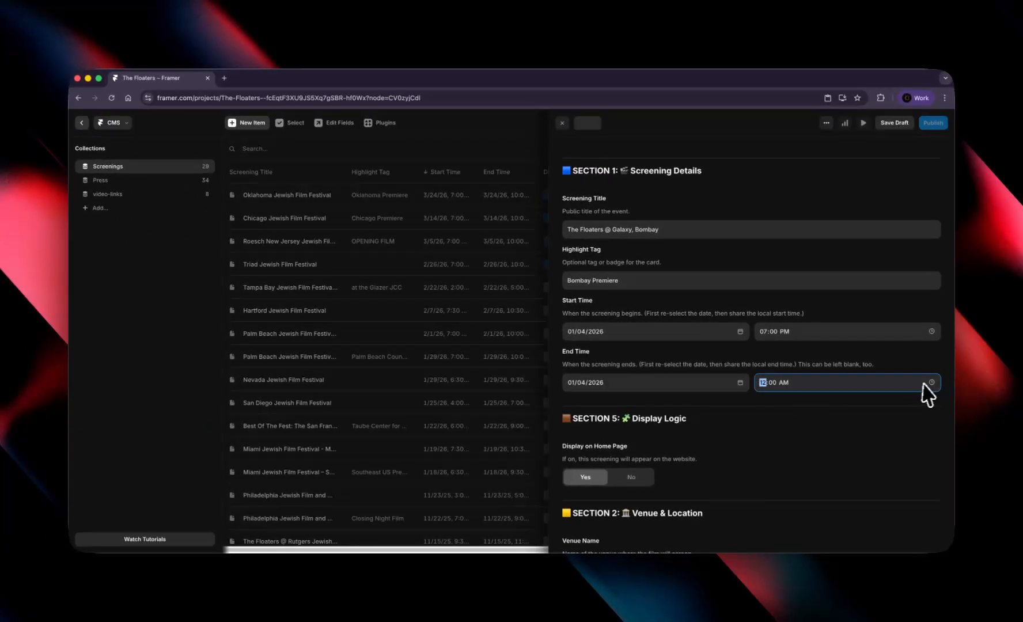
left_click(931, 383)
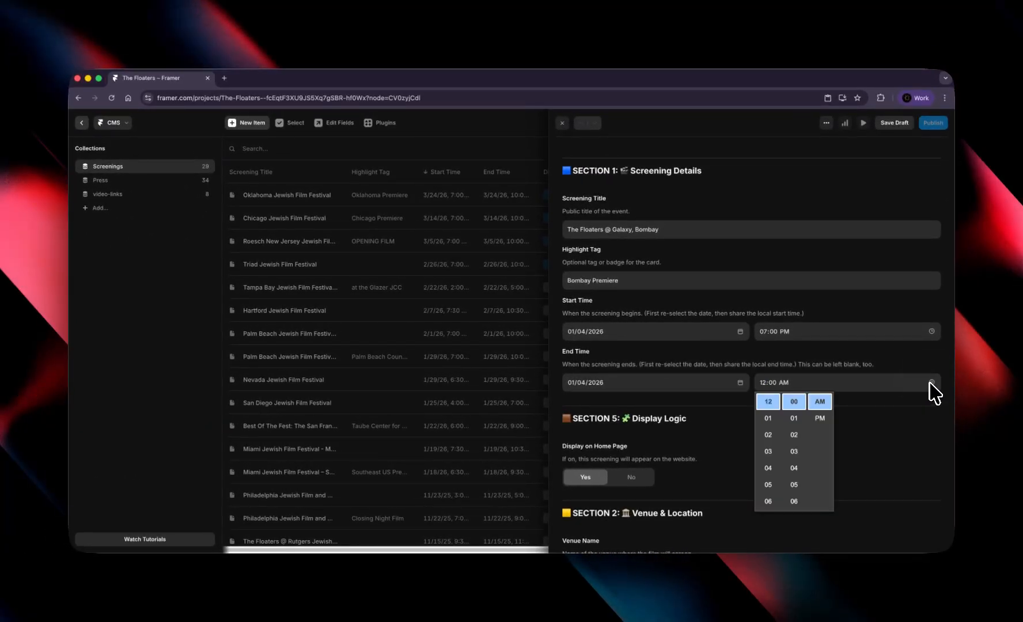
scroll(775, 426, "up", 1)
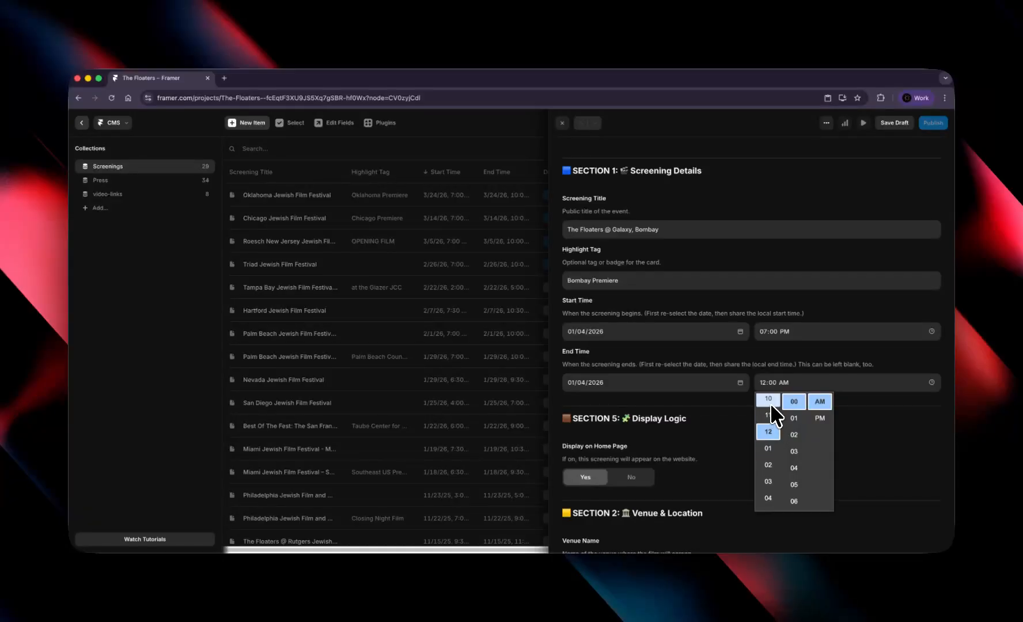
left_click(770, 403)
left_click(803, 354)
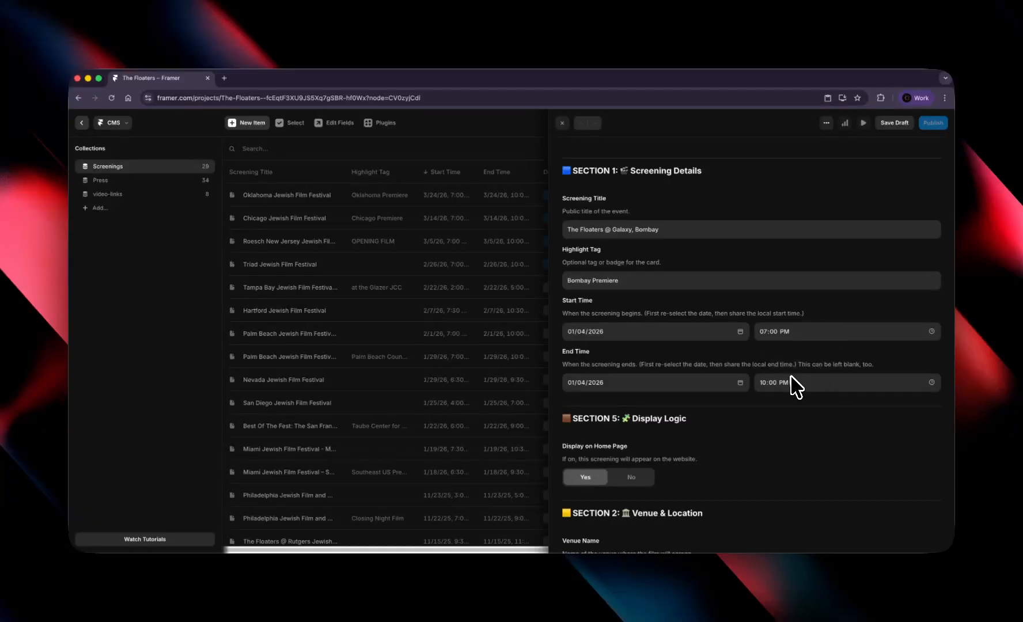
Step: Enter "Galaxy" as the venue name in the Venue & Location section
scroll(777, 415, "down", 3)
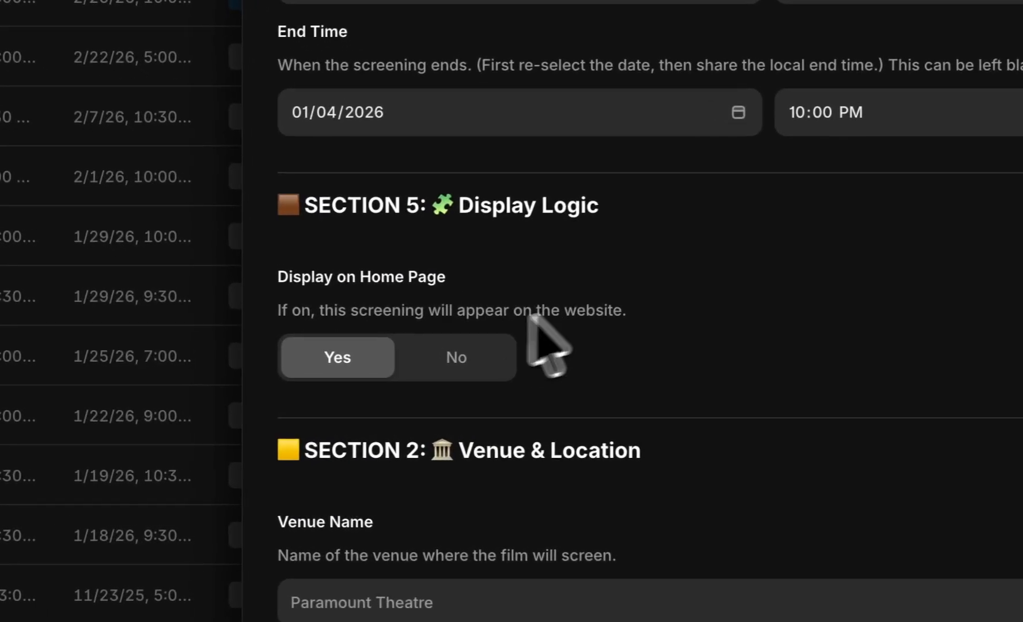
scroll(438, 322, "down", 2)
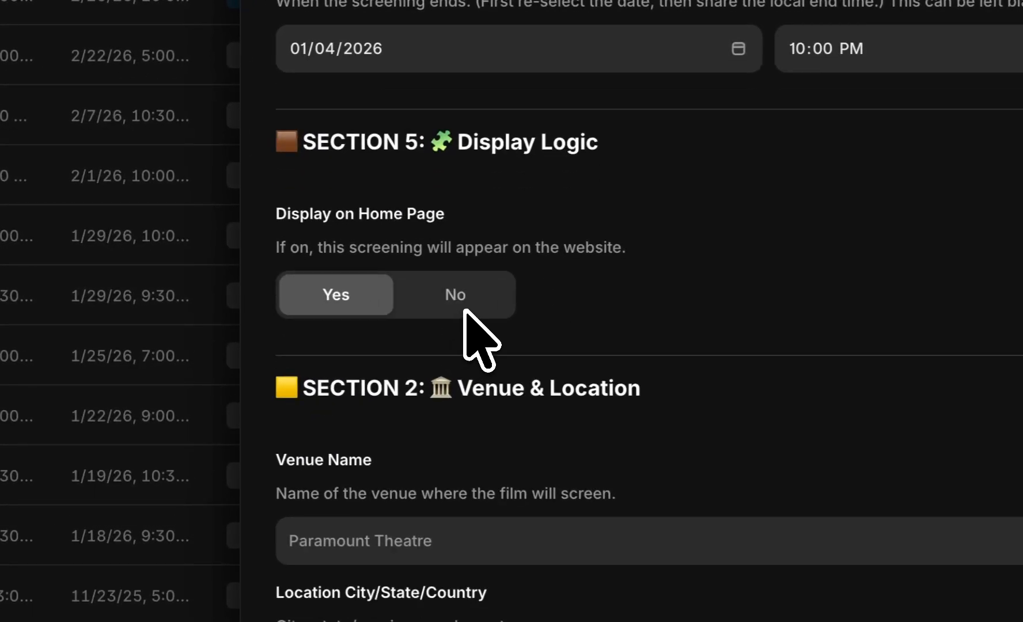
scroll(478, 299, "down", 1)
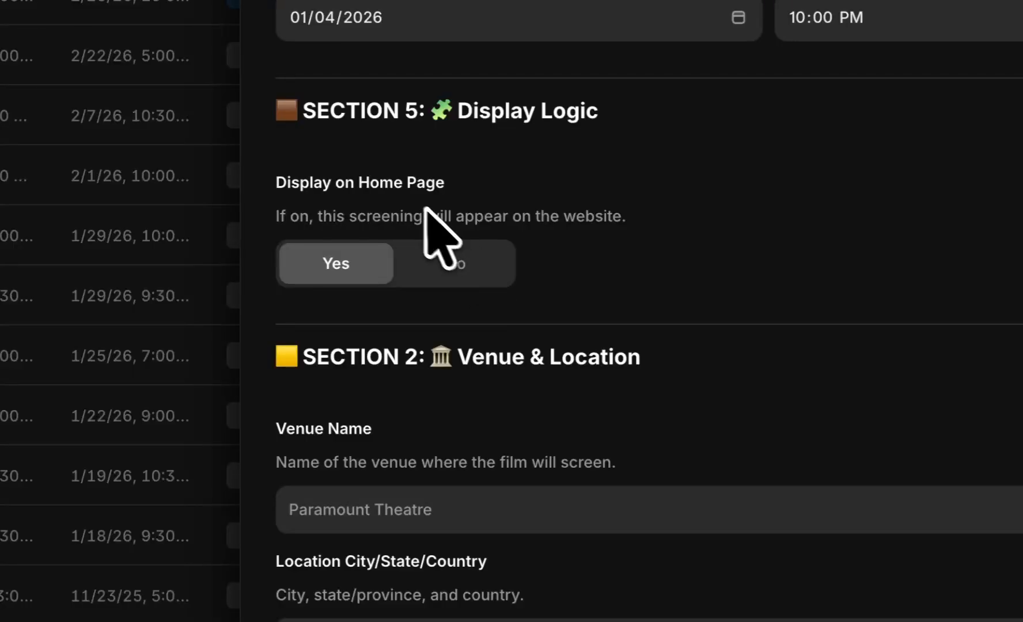
scroll(425, 203, "down", 3)
left_click(398, 294)
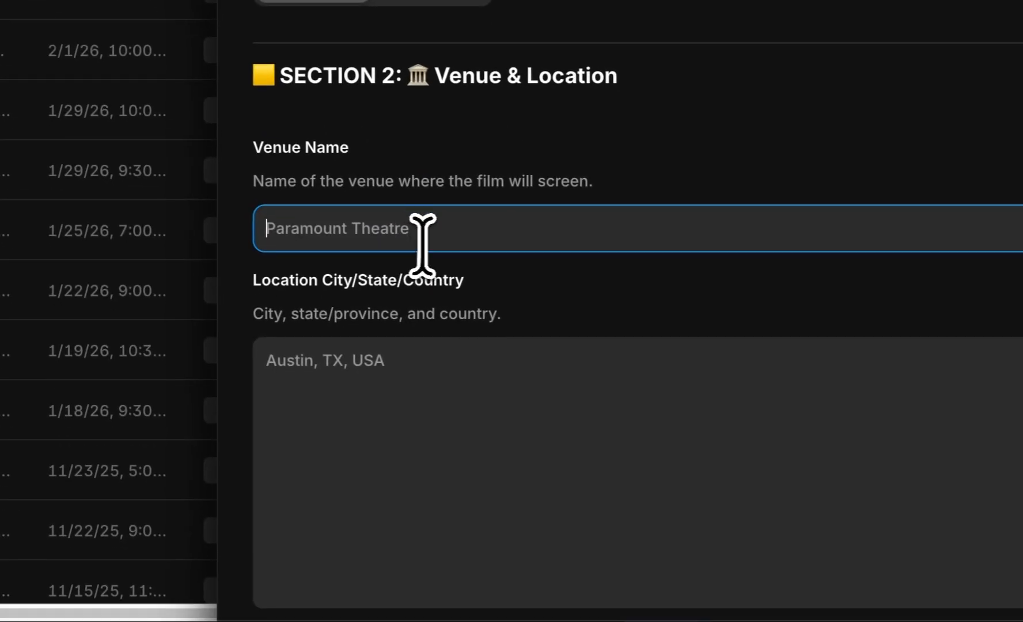
type("Galaxy")
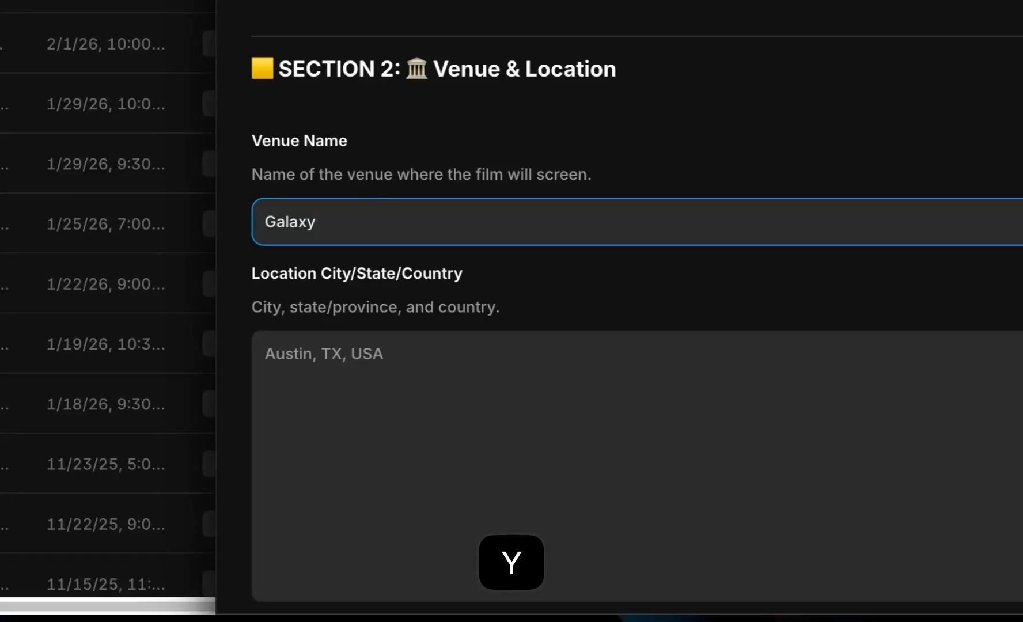
Step: Enter "Bandra (West), Mumbai, India" as the screening's city, state and country location
scroll(488, 296, "down", 2)
left_click(491, 299)
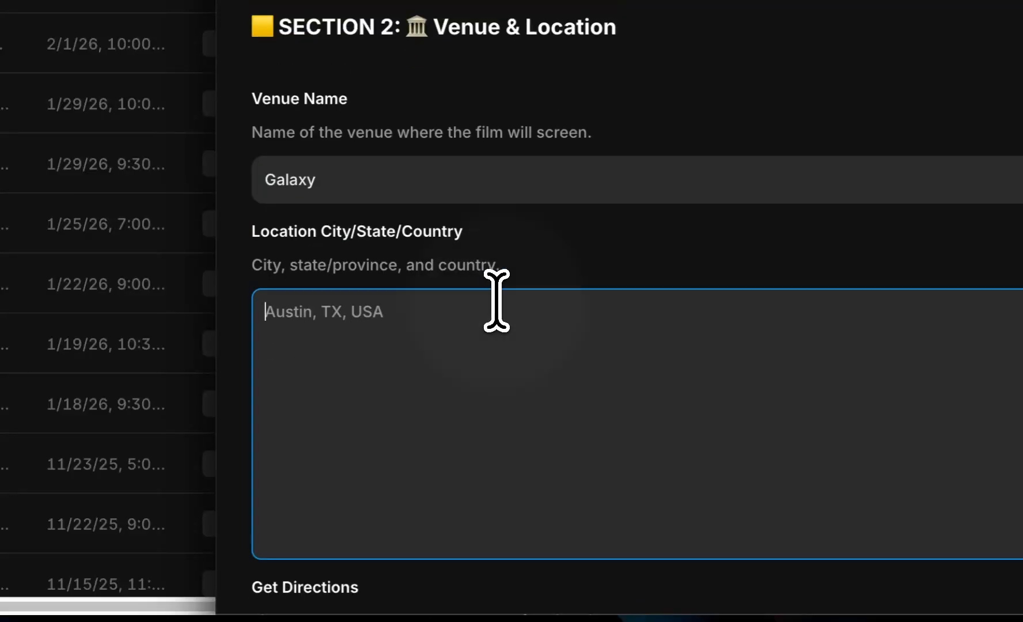
type("Bandra (")
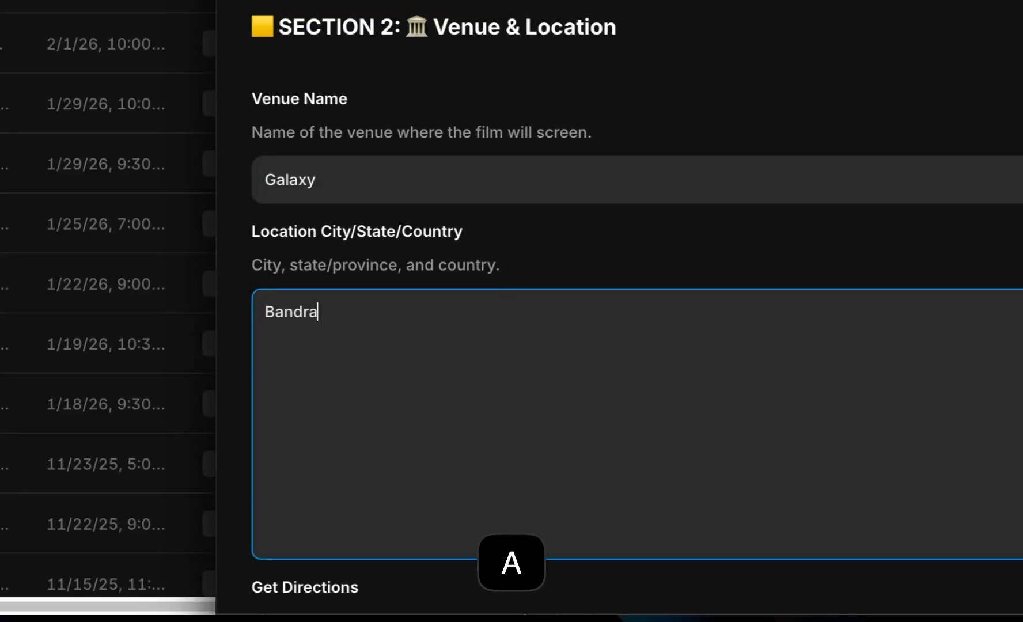
type("West")
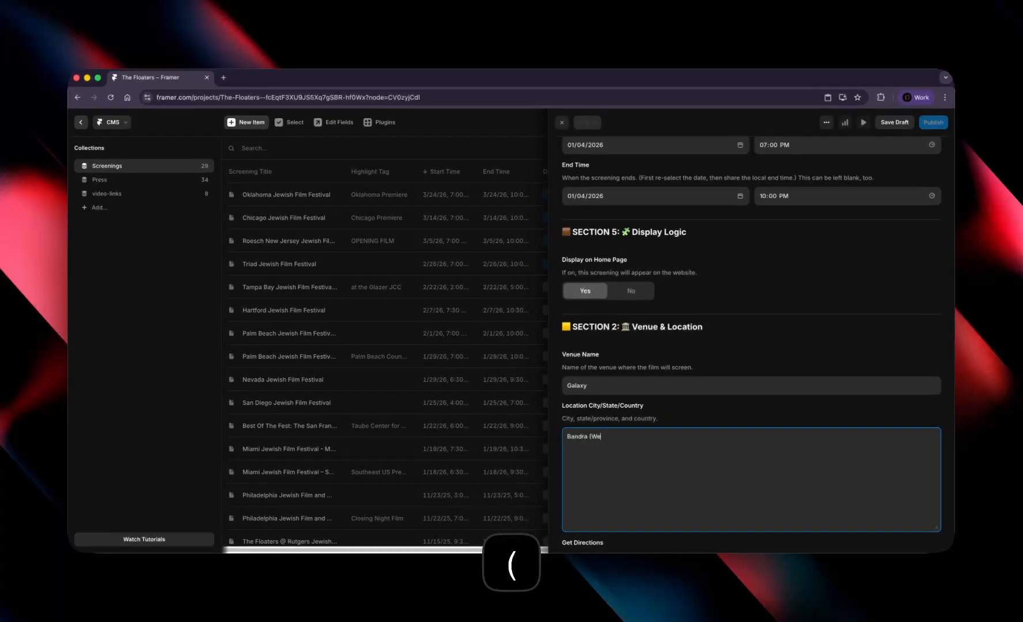
type("), Mumbau")
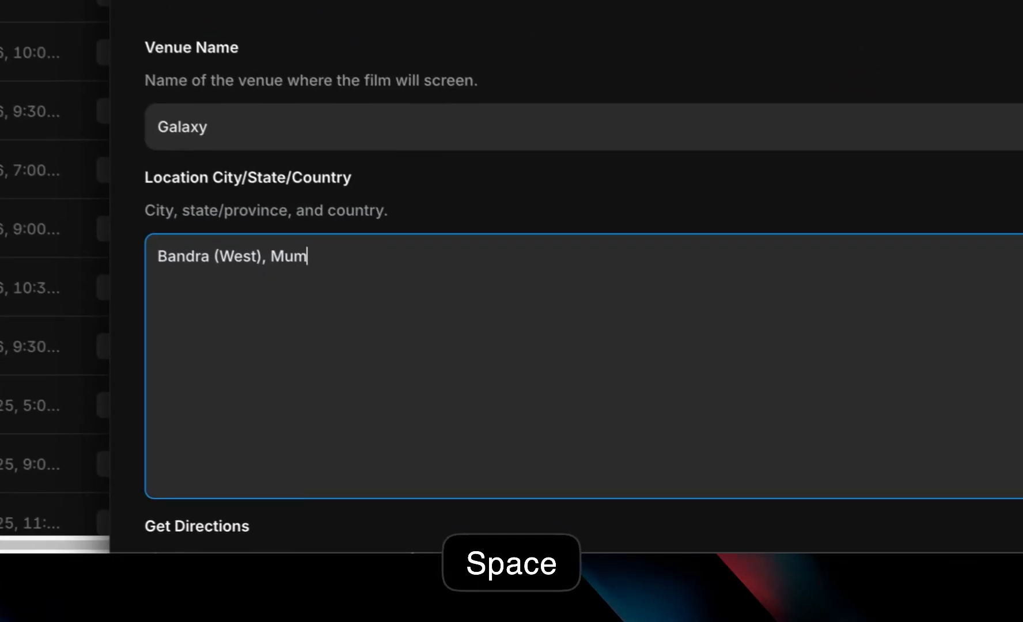
key("BackSpace")
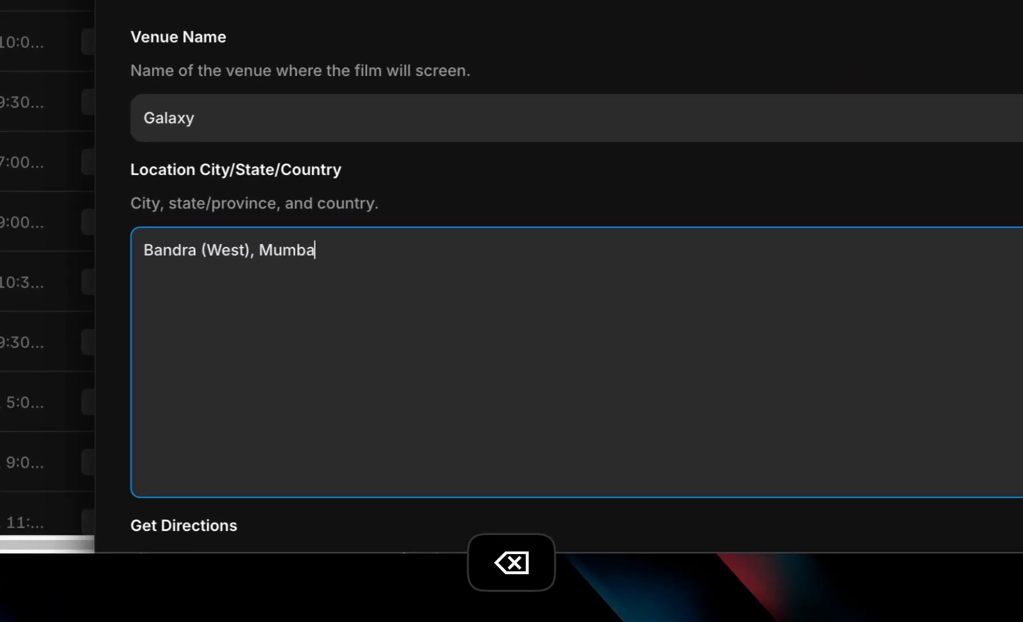
type("i, ")
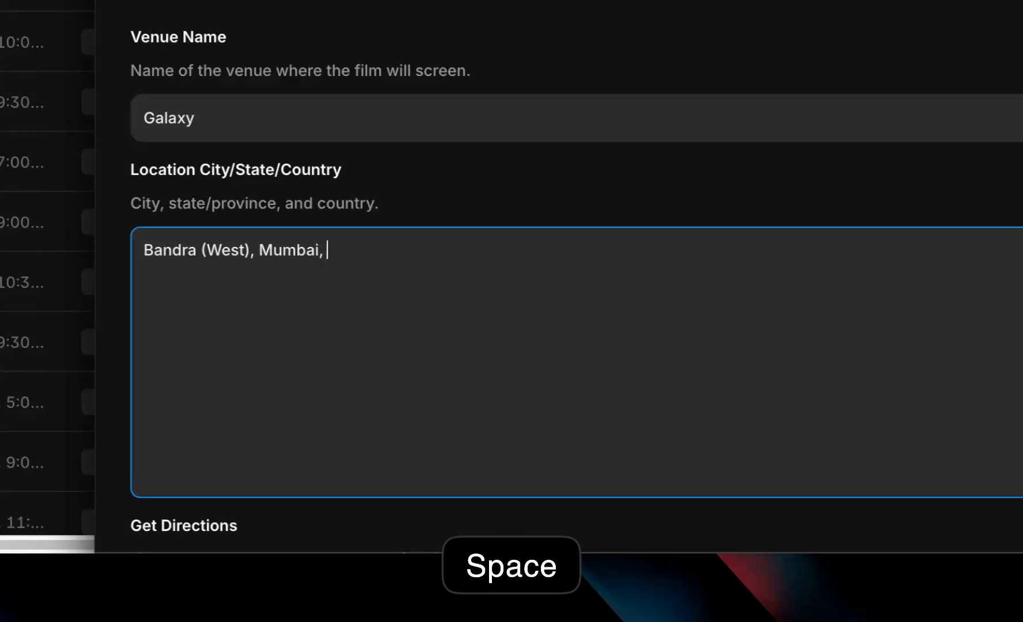
type("India")
Step: Switch to a new browser tab and open Google Maps to find a link for the Get Directions field
scroll(571, 429, "down", 10)
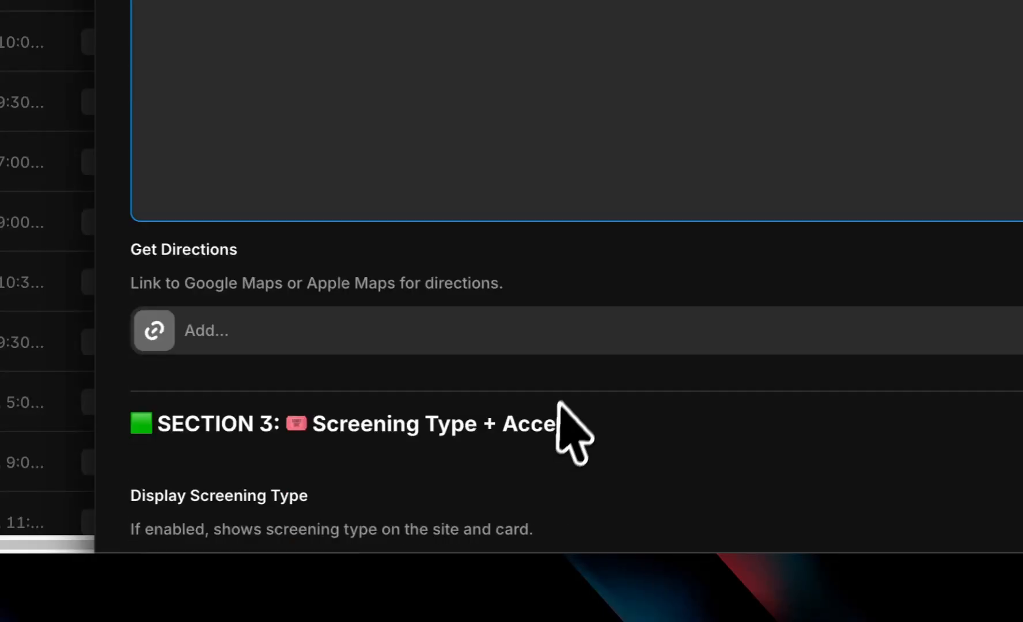
left_click(254, 92)
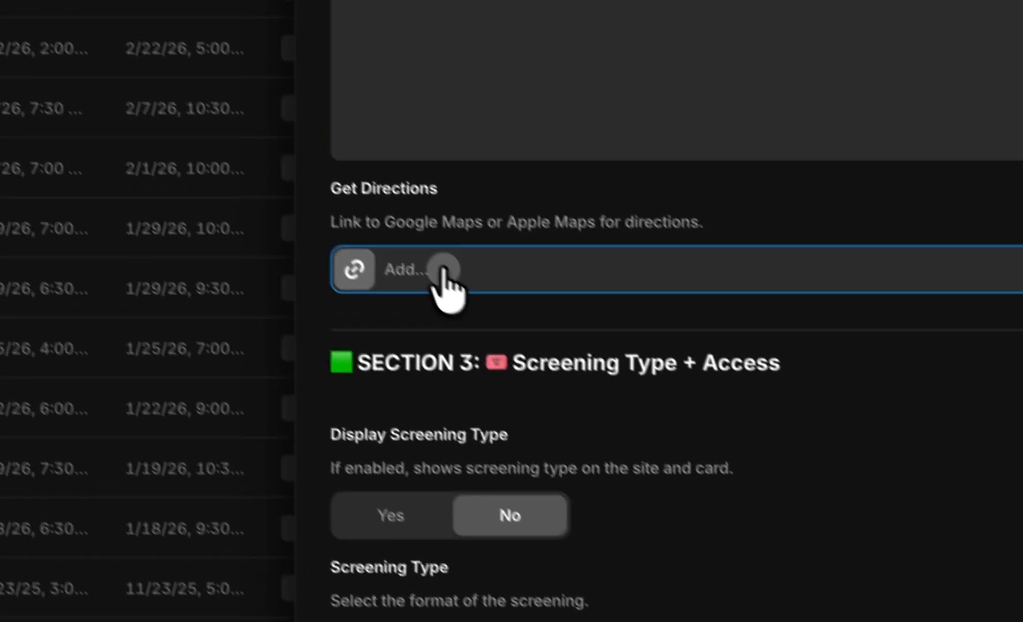
key("Escape")
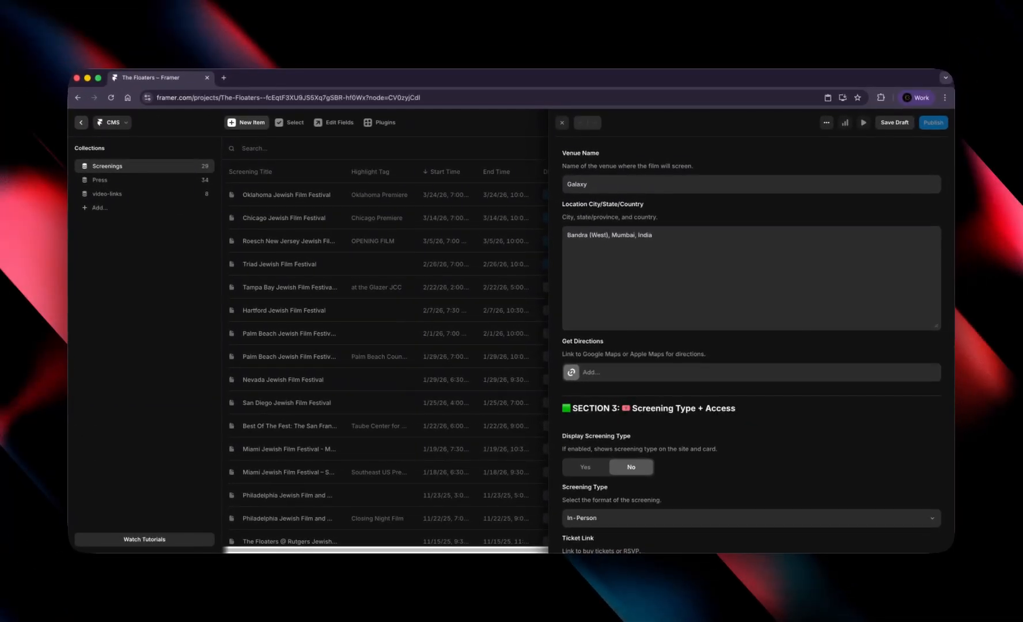
key("super+t")
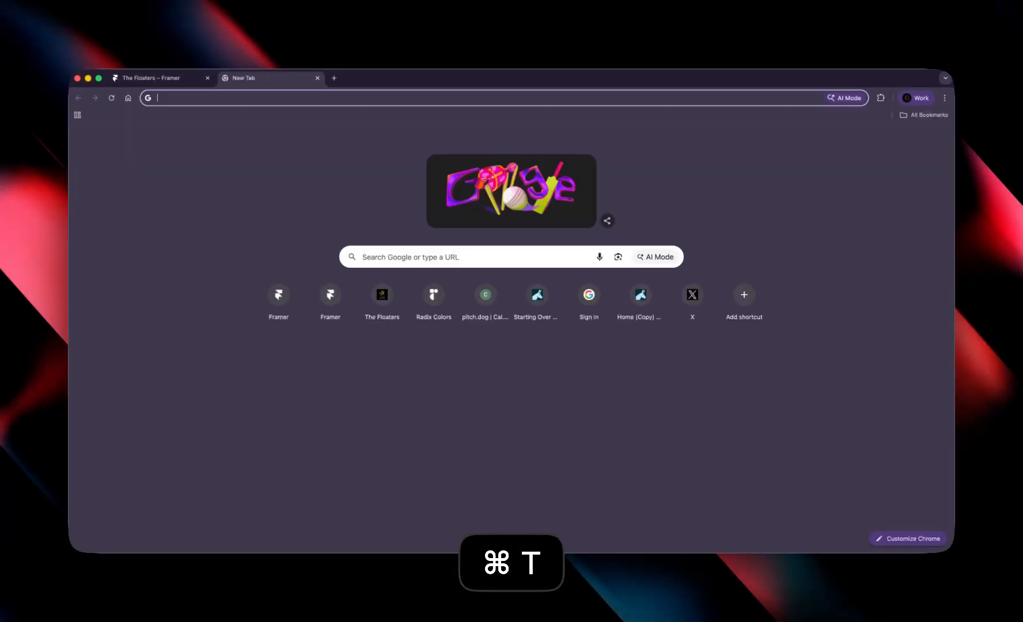
type("google maps")
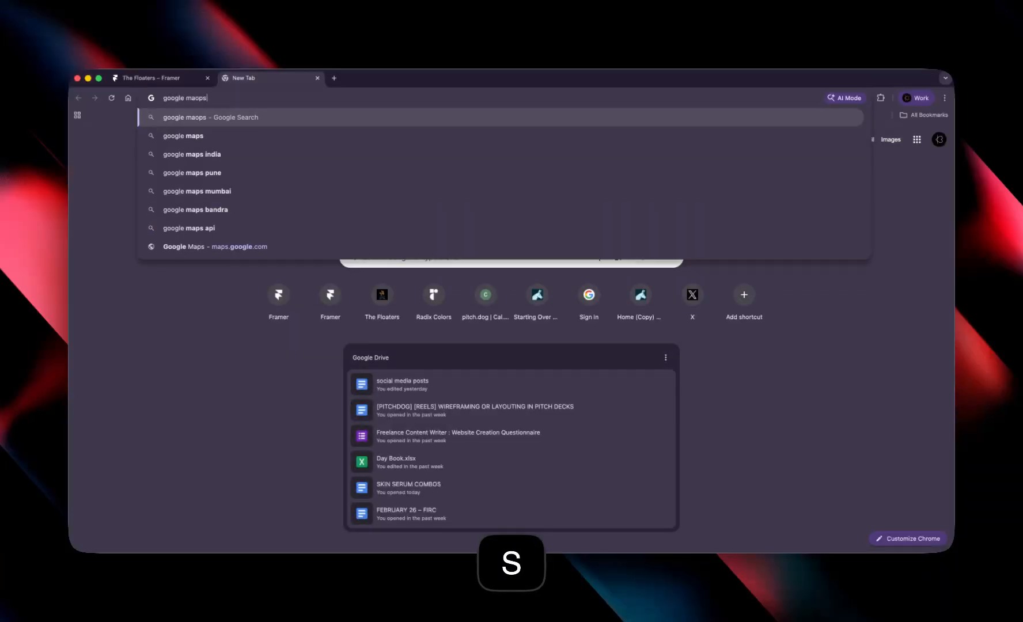
key("BackSpace")
key("BackSpace")
type("ps")
key("Return")
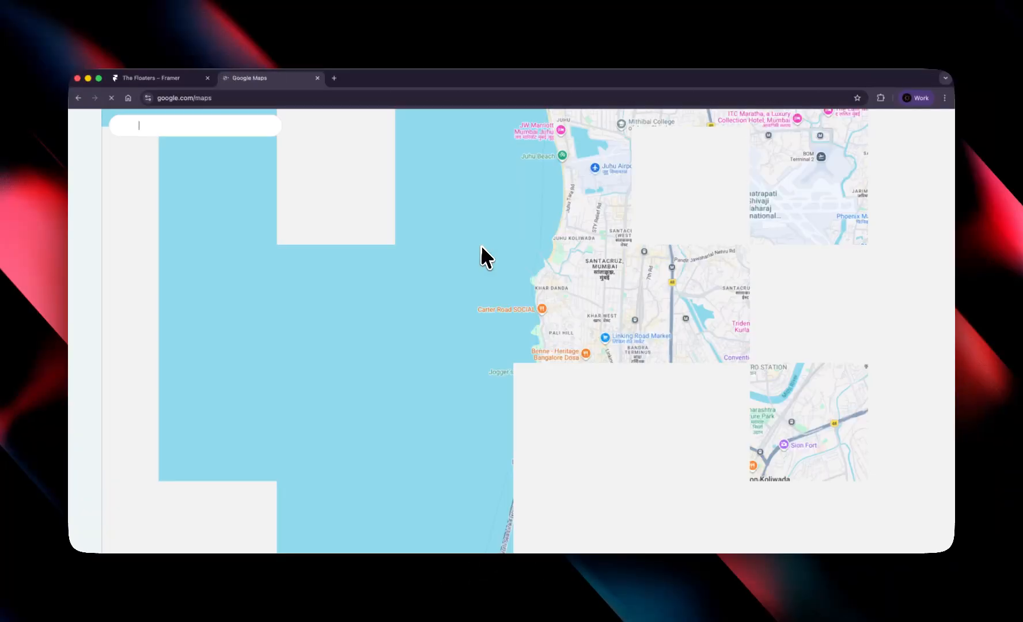
Step: Search Google Maps for "galaxy theatre" using the matching suggestion
left_click(175, 133)
type("ga")
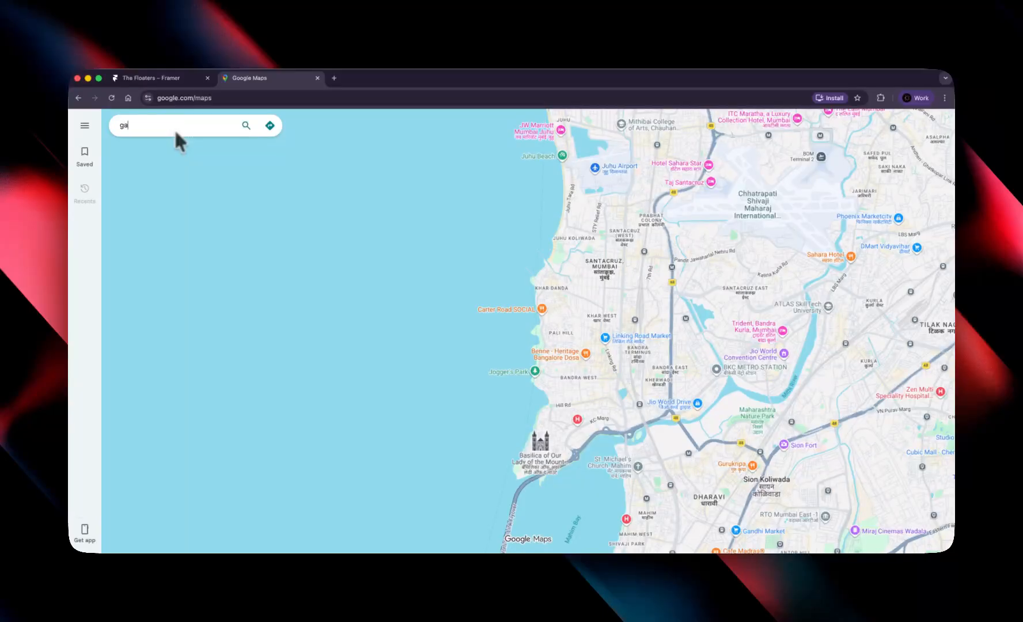
type("laxy t")
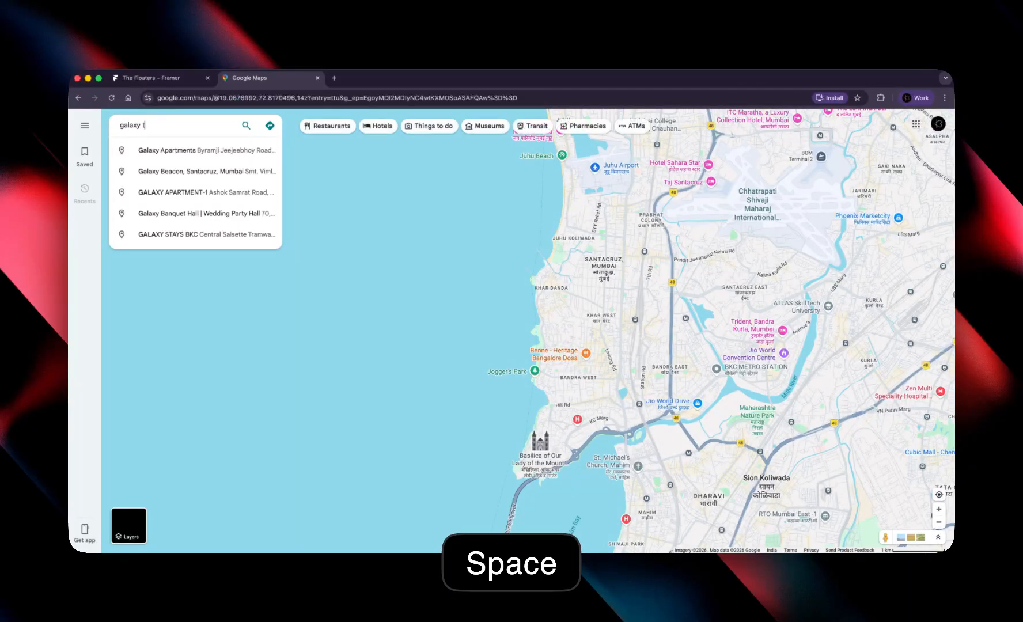
type("he")
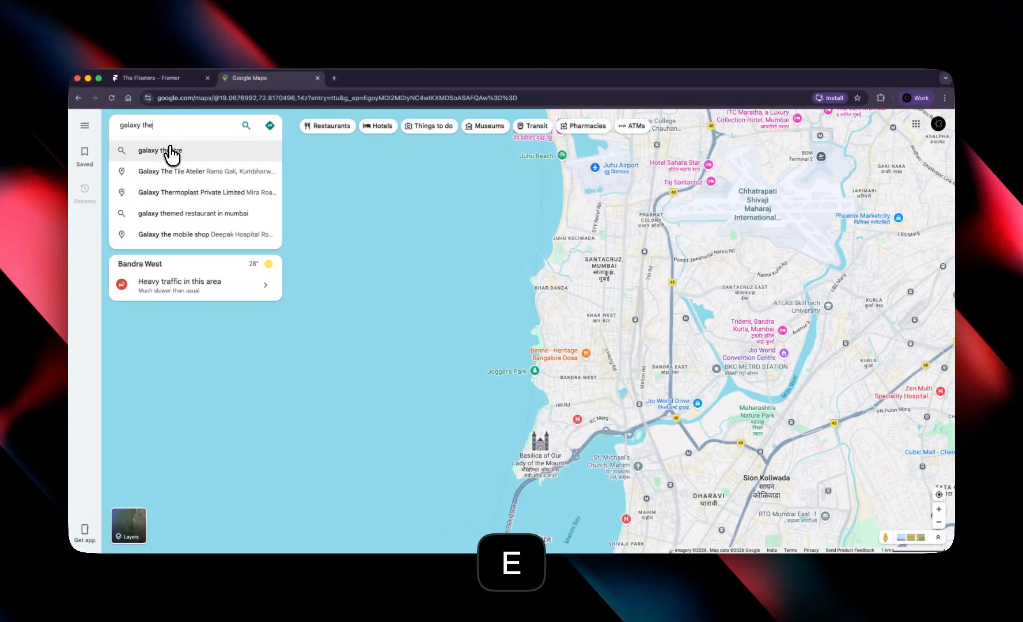
left_click(170, 151)
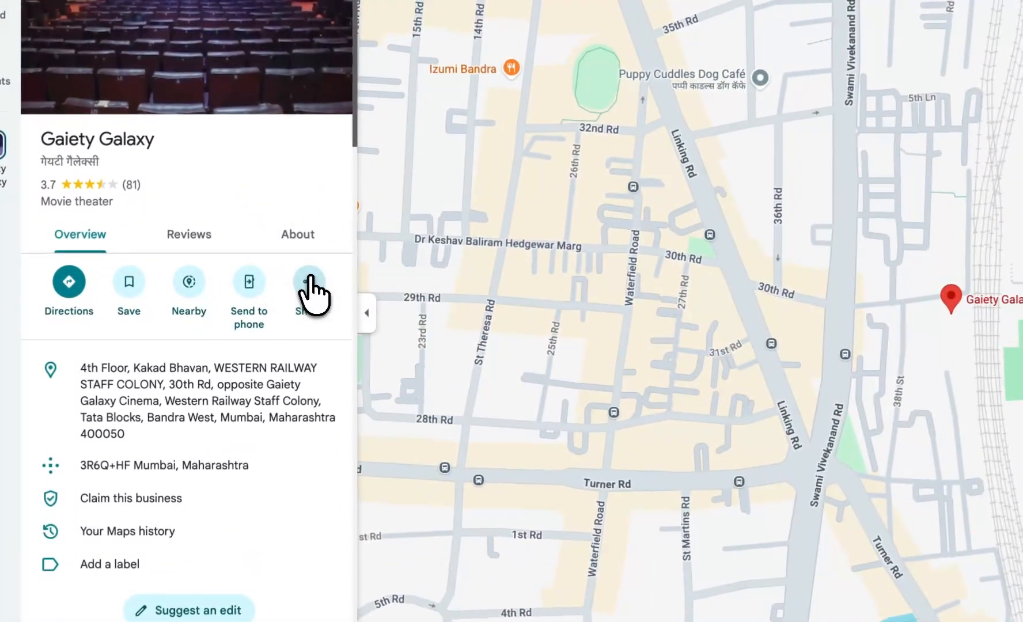
Step: Copy the Gaiety Galaxy share link from Google Maps and add it as the screening's Get Directions link in Framer
left_click(263, 318)
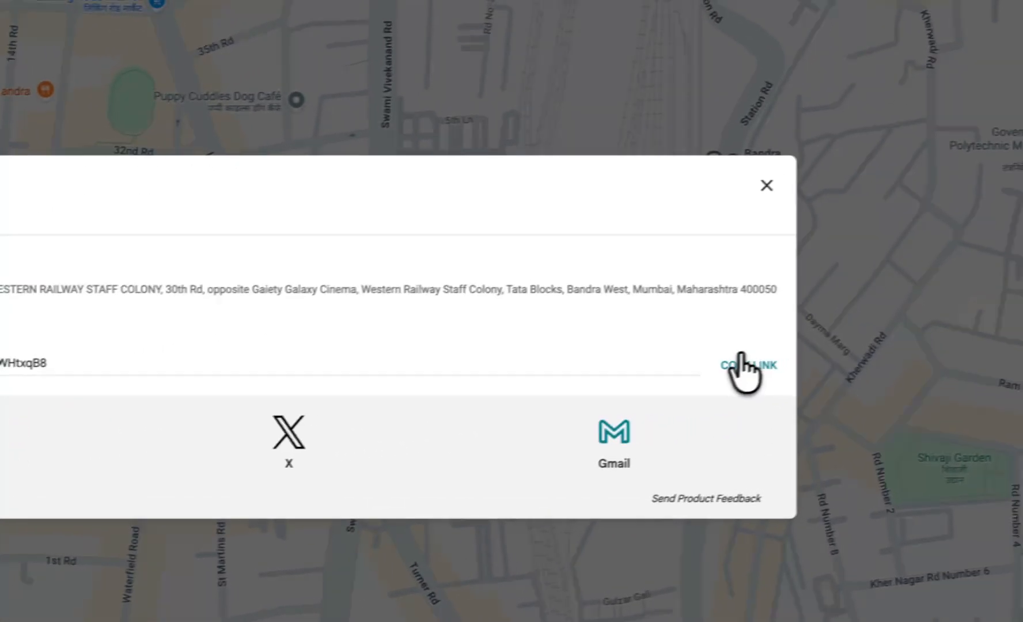
left_click(978, 337)
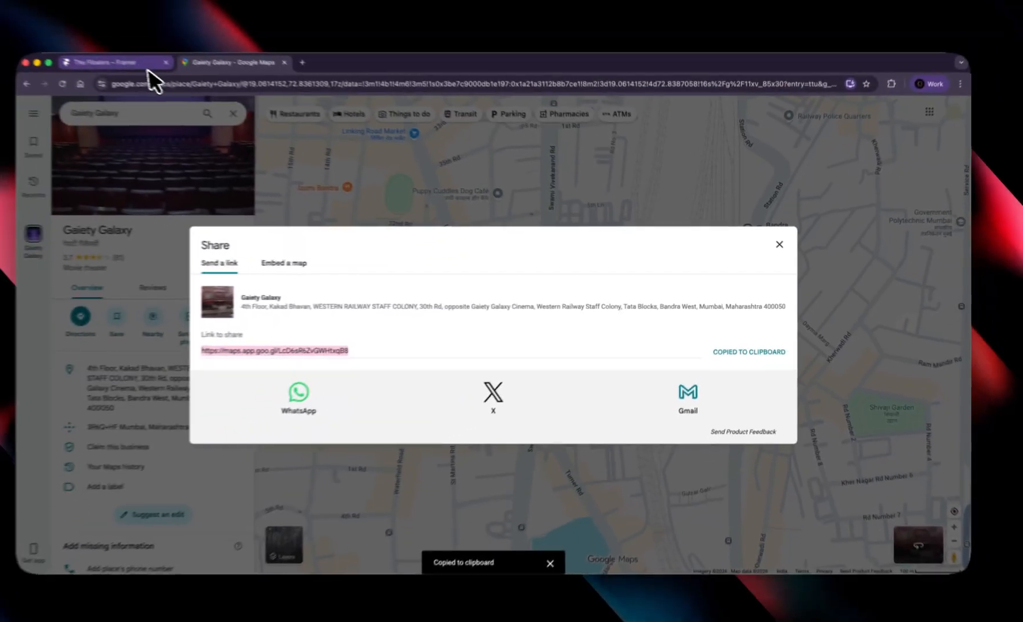
left_click(169, 85)
left_click(608, 374)
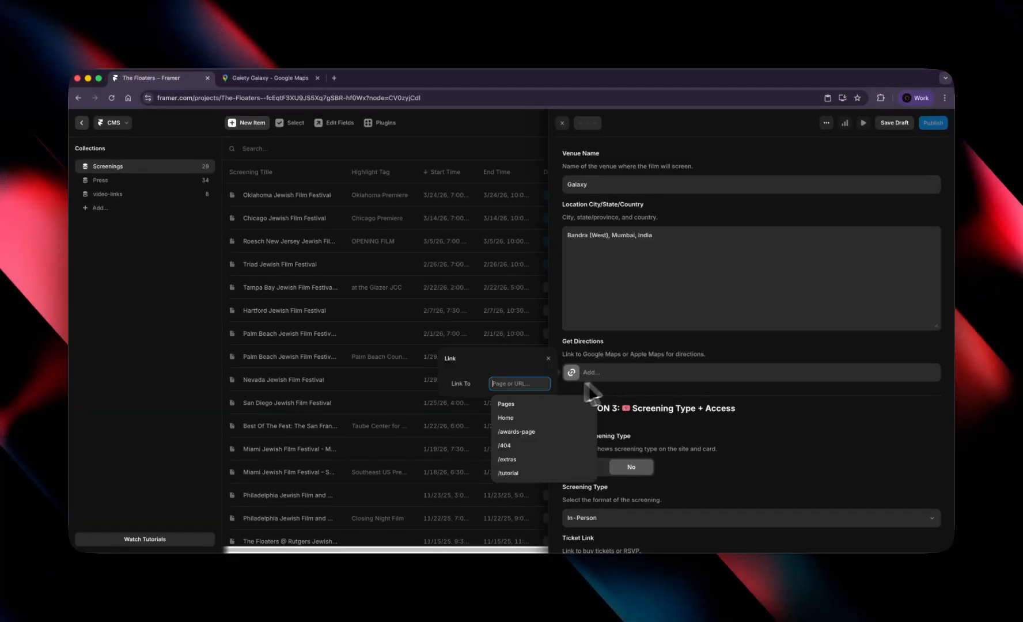
key("super+v")
key("Return")
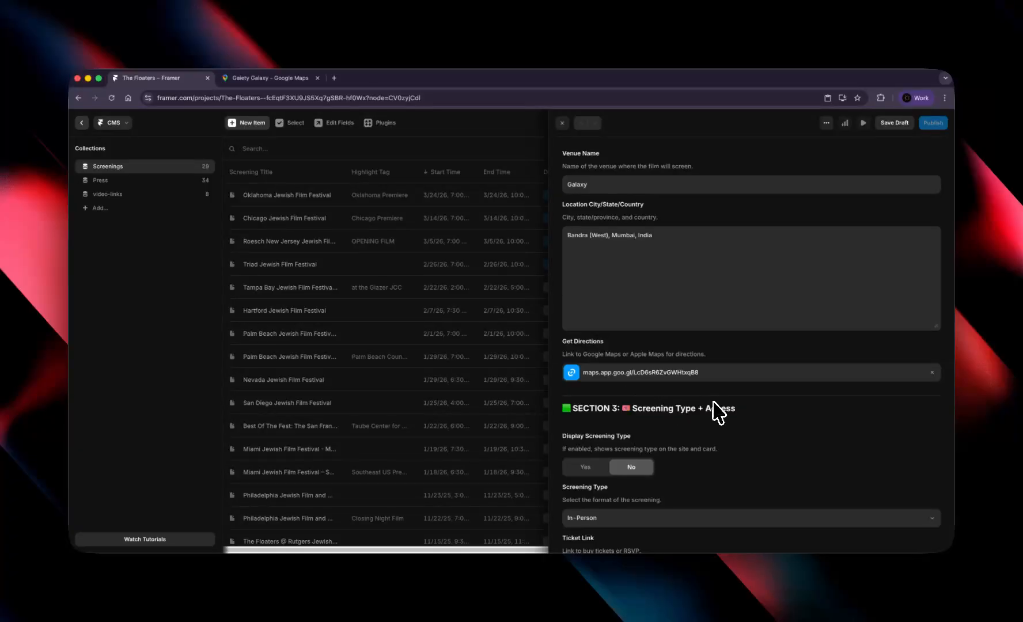
Step: Turn on Display Screening Type and set the screening type to Hybrid
scroll(716, 411, "down", 3)
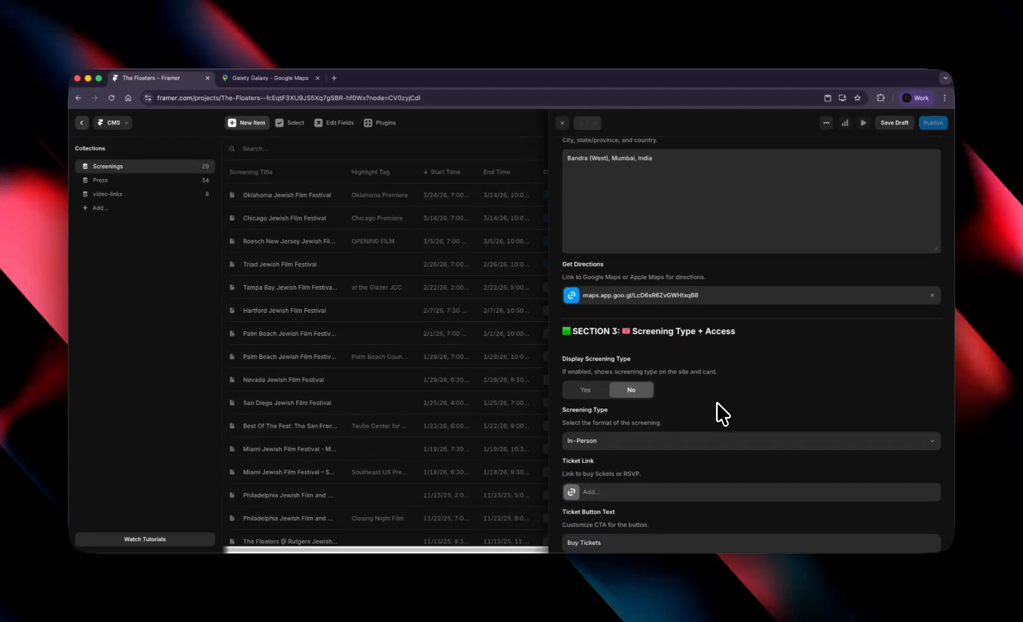
scroll(723, 414, "down", 2)
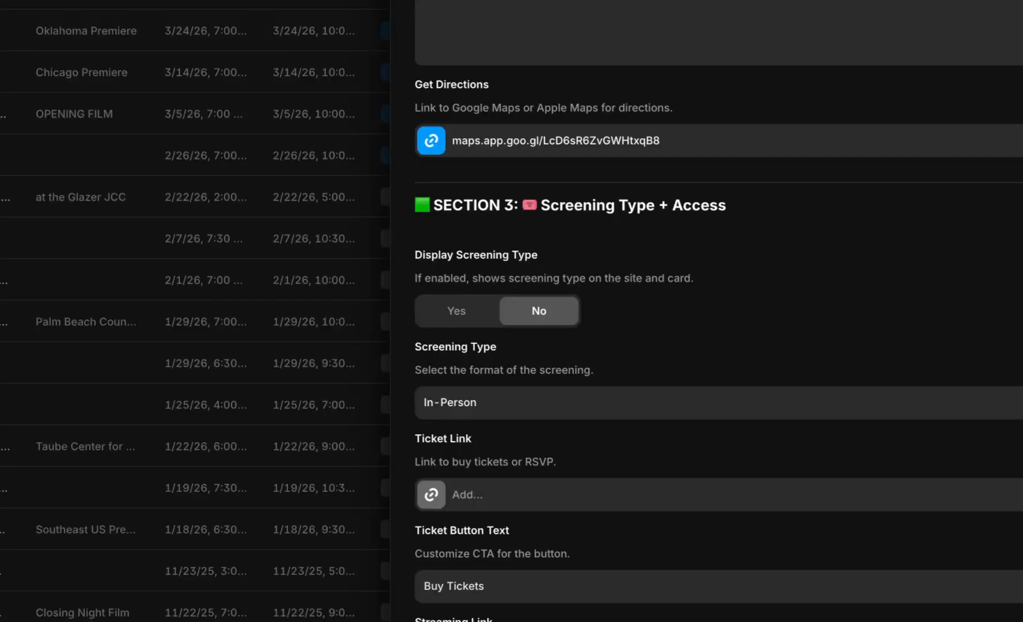
left_click(457, 311)
left_click(498, 400)
key("Down")
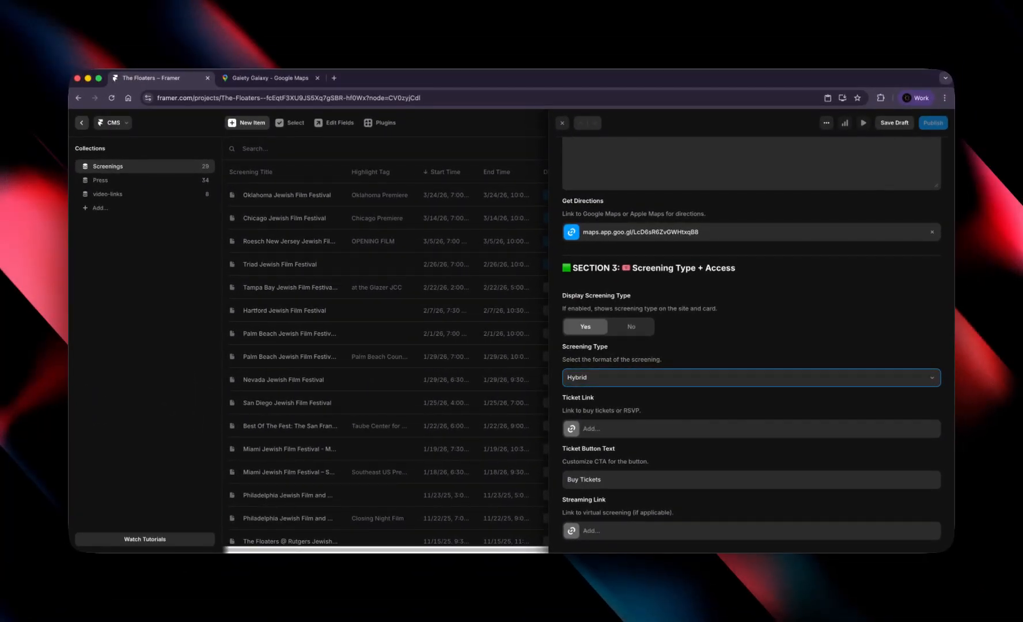
scroll(615, 369, "down", 1)
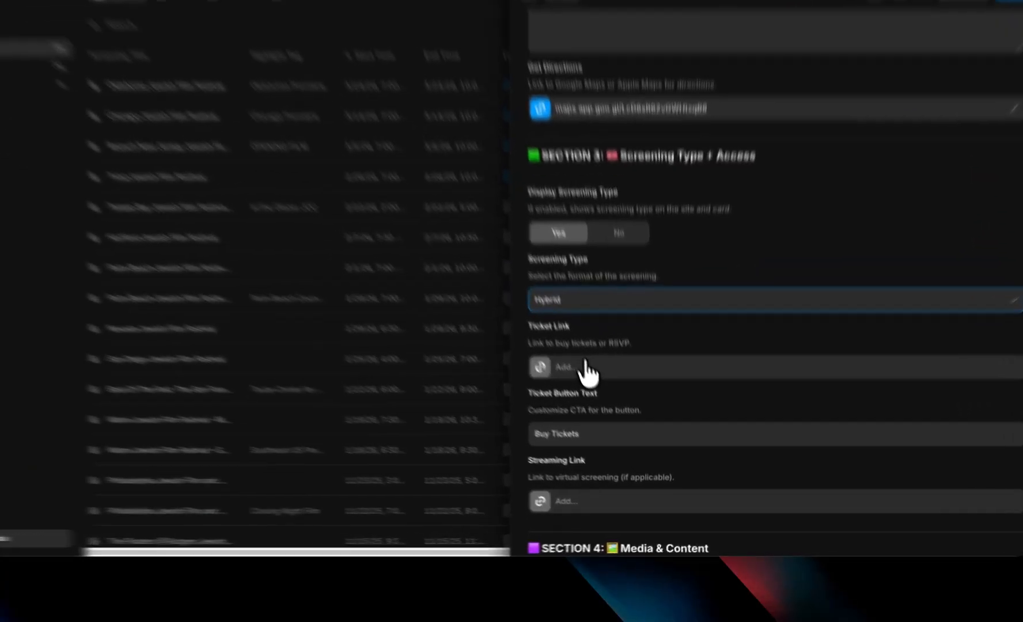
left_click(585, 411)
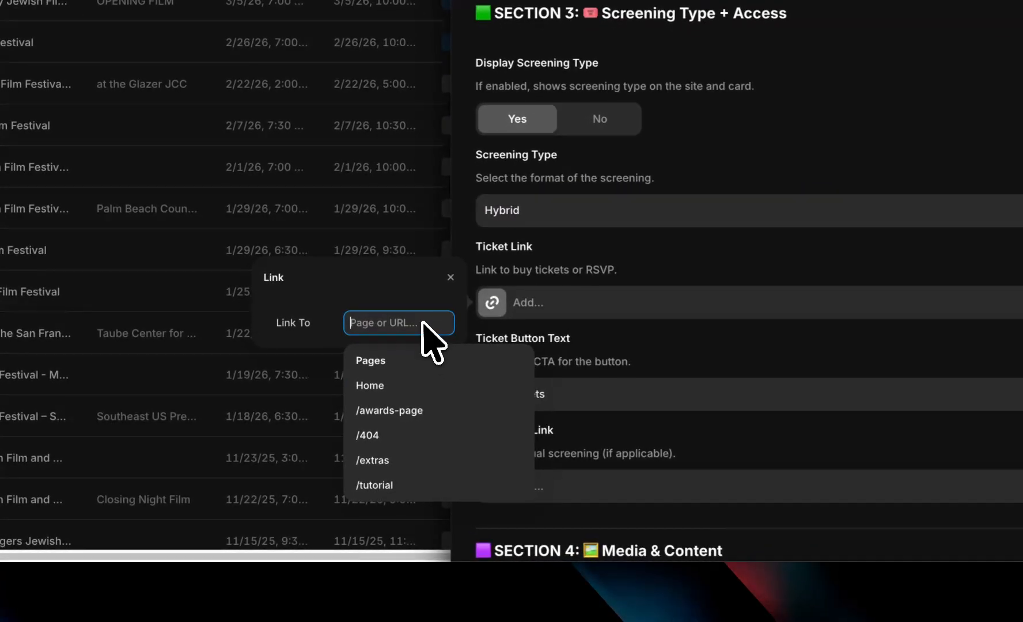
type("ww")
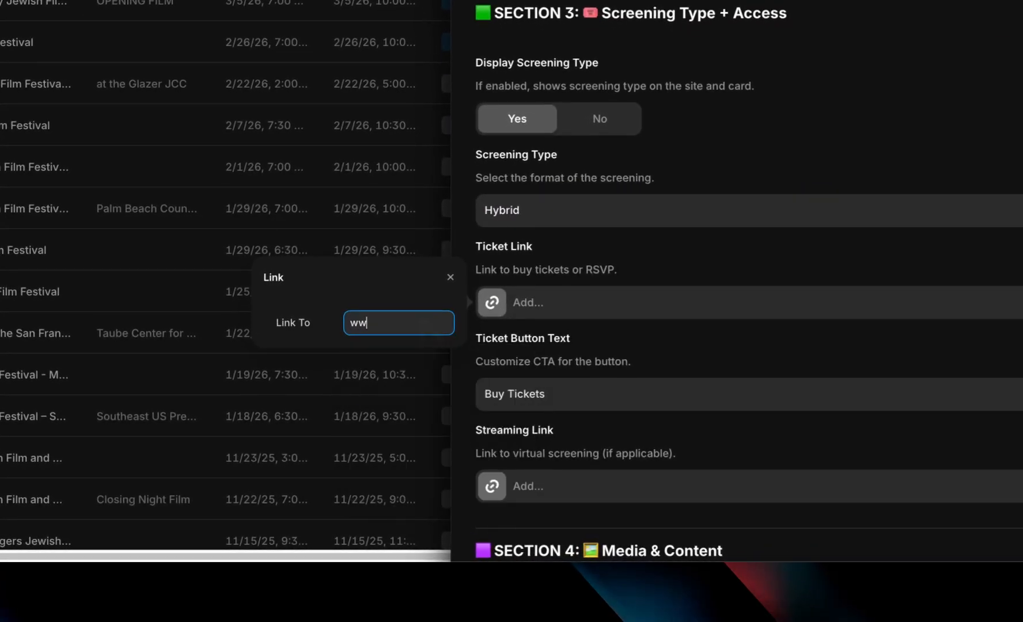
type("w.go")
key("BackSpace")
key("BackSpace")
type("p")
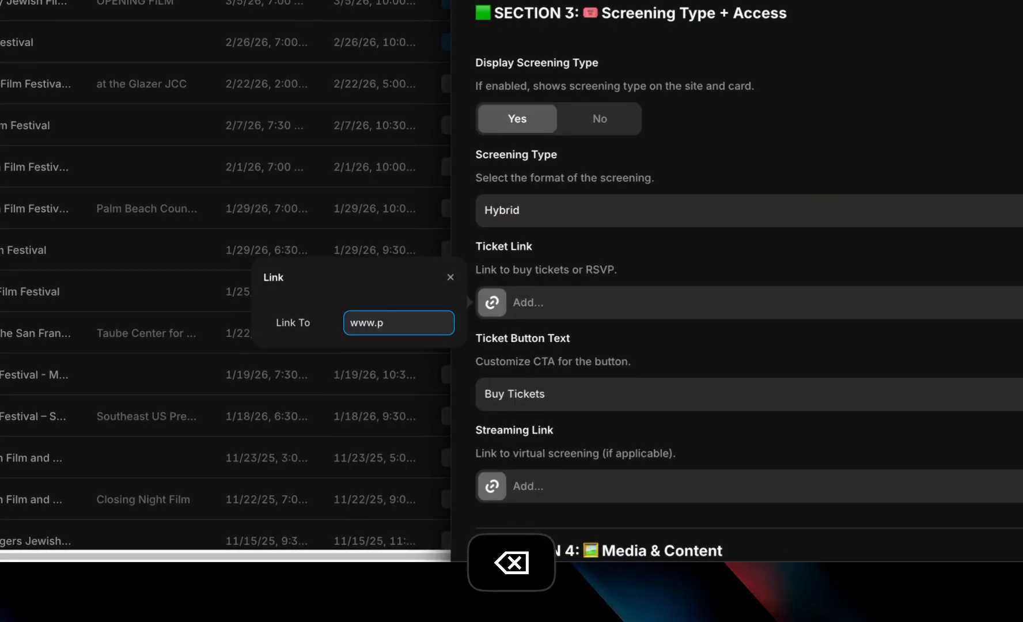
type("itch.dog")
key("Return")
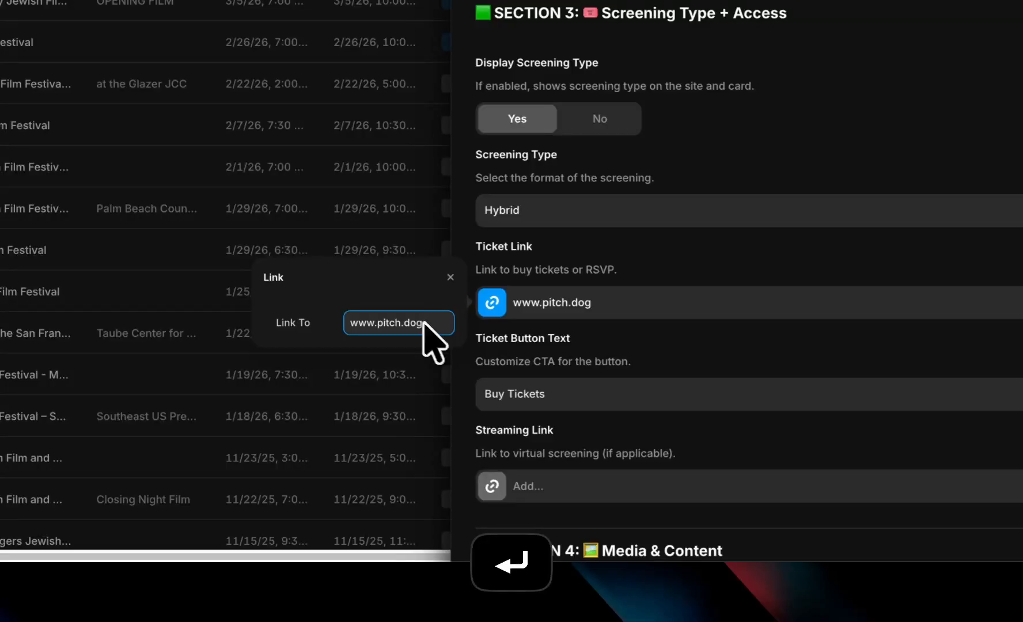
scroll(589, 373, "down", 1)
triple_click(574, 362)
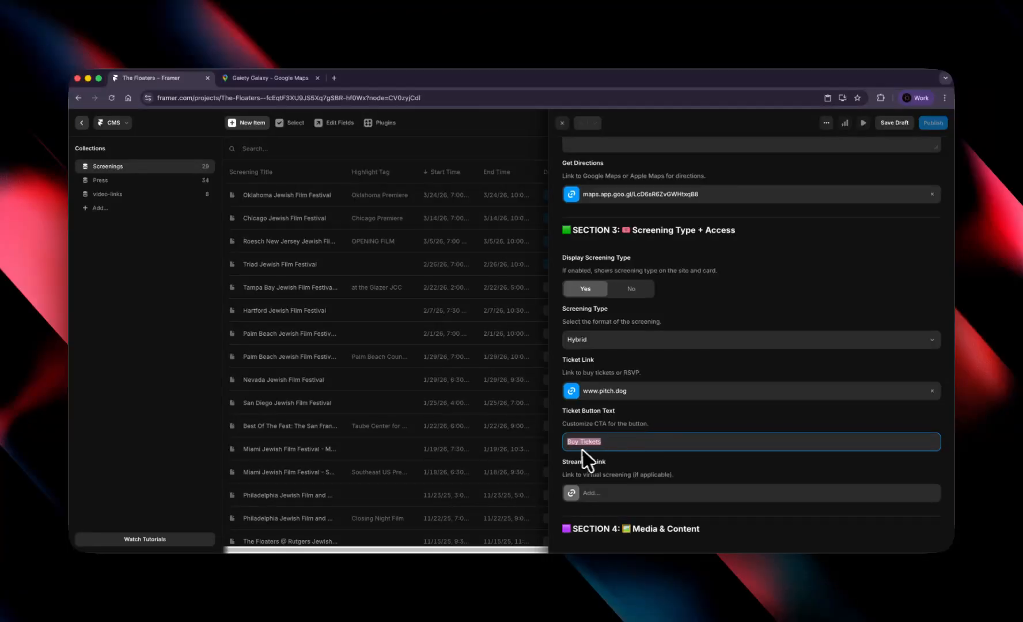
scroll(582, 455, "down", 1)
left_click(625, 450)
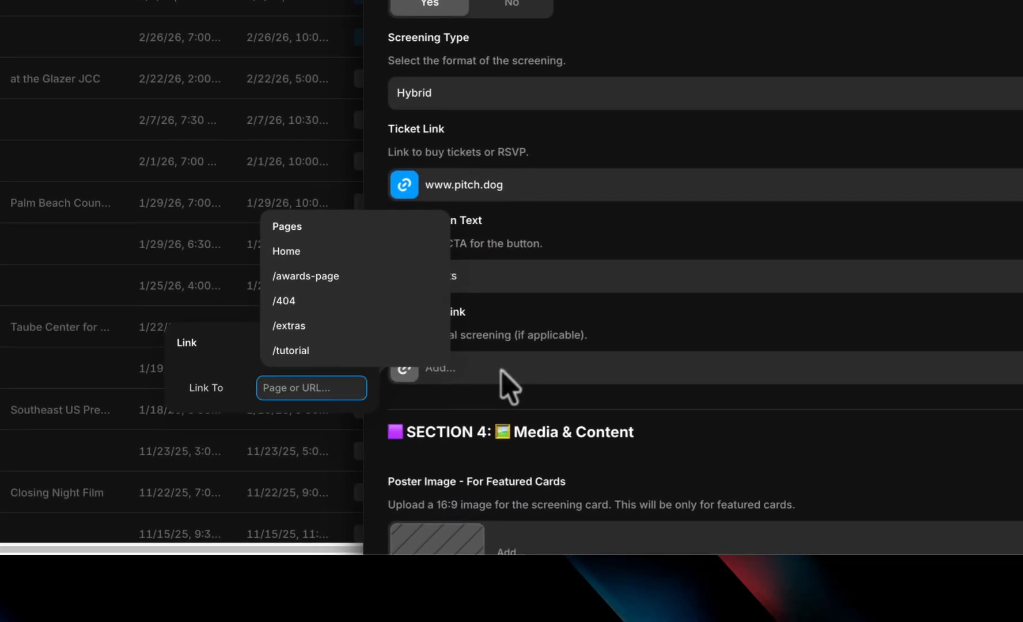
left_click(500, 371)
left_click(499, 370)
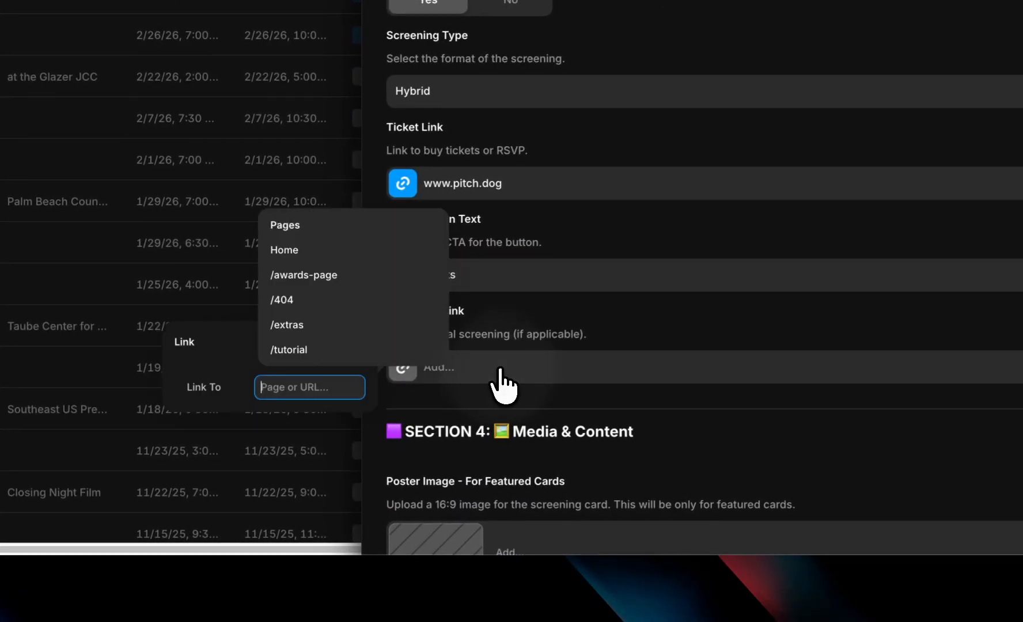
type("www.")
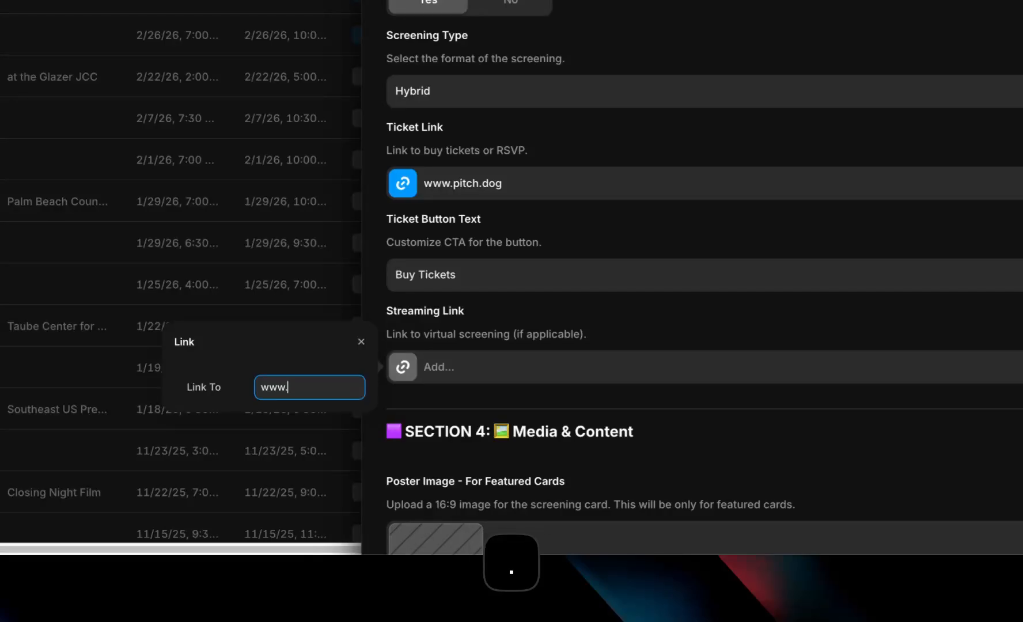
type("pitch.dog")
key("Return")
Step: Upload Test-Image.png as the poster image for featured cards in the Media & Content section
scroll(590, 327, "down", 5)
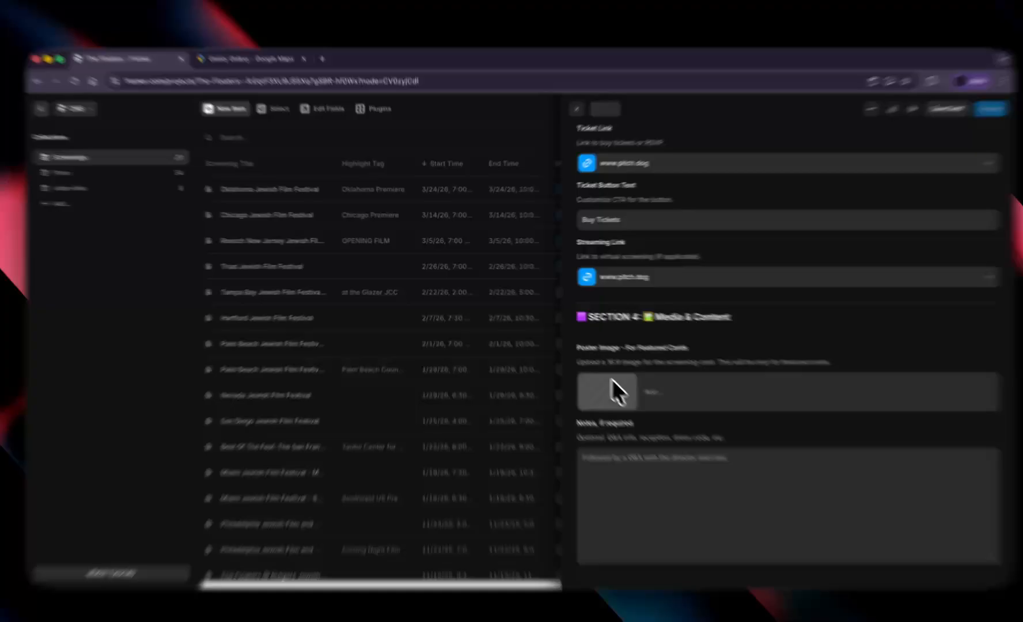
left_click(594, 378)
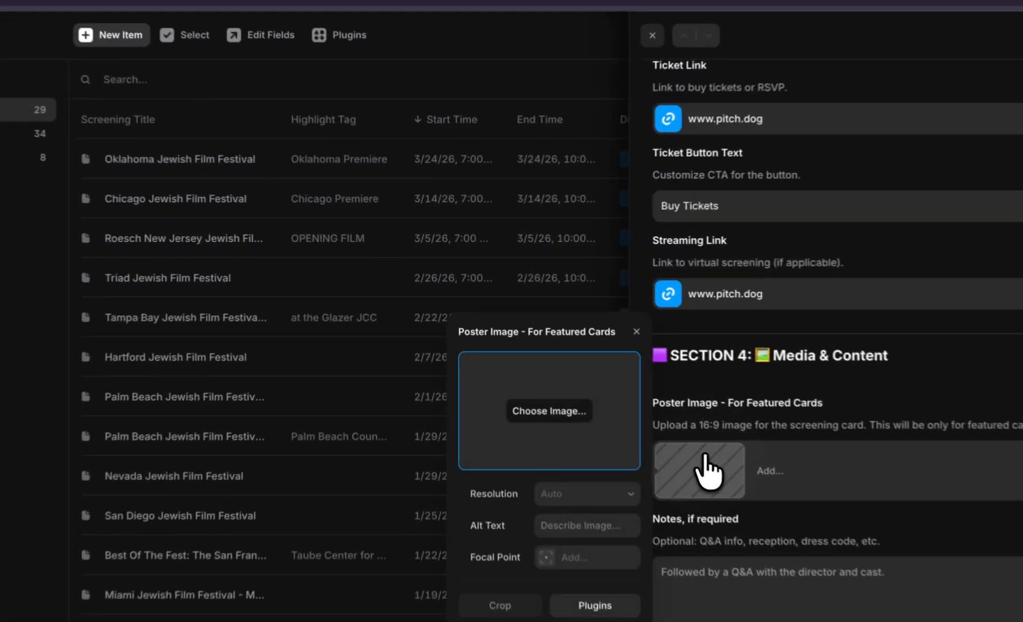
left_click(536, 418)
double_click(293, 273)
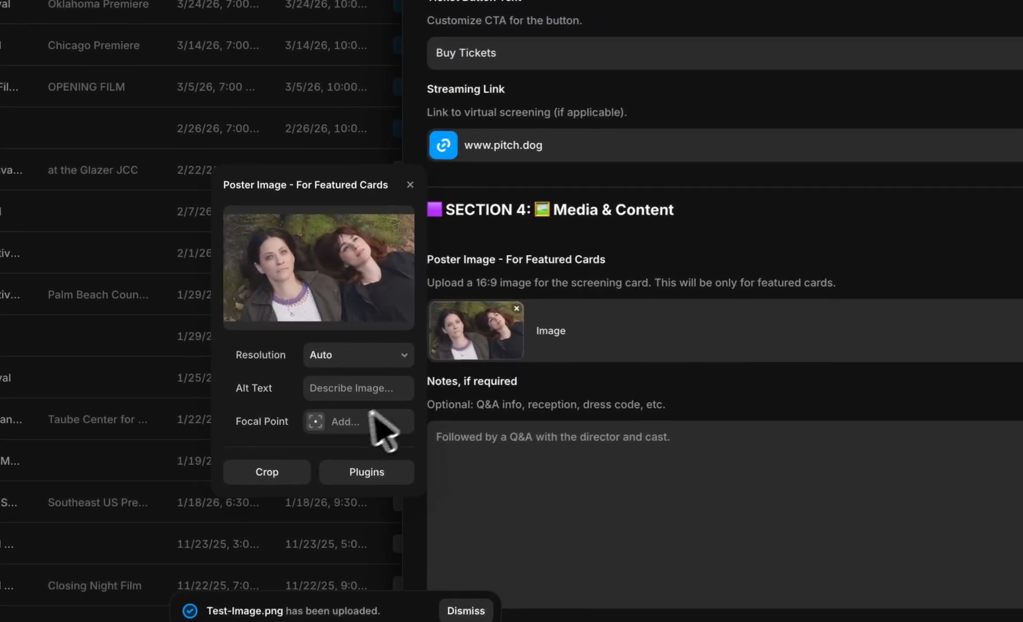
Step: Apply a custom focal point to the poster image, in the upper area between the two women
left_click(350, 426)
left_click(345, 174)
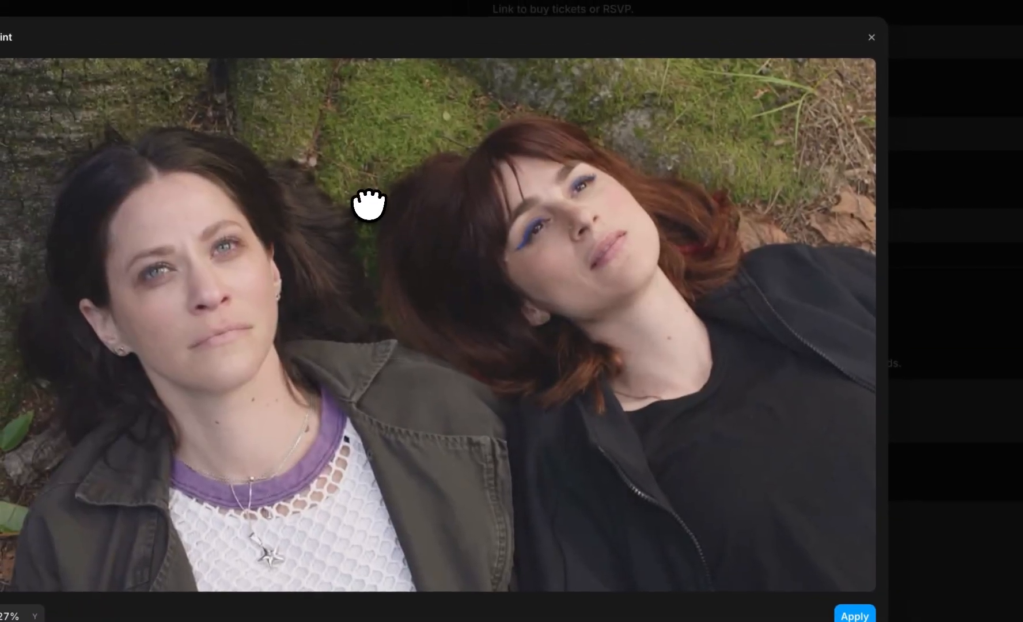
left_click(300, 201)
left_click(781, 563)
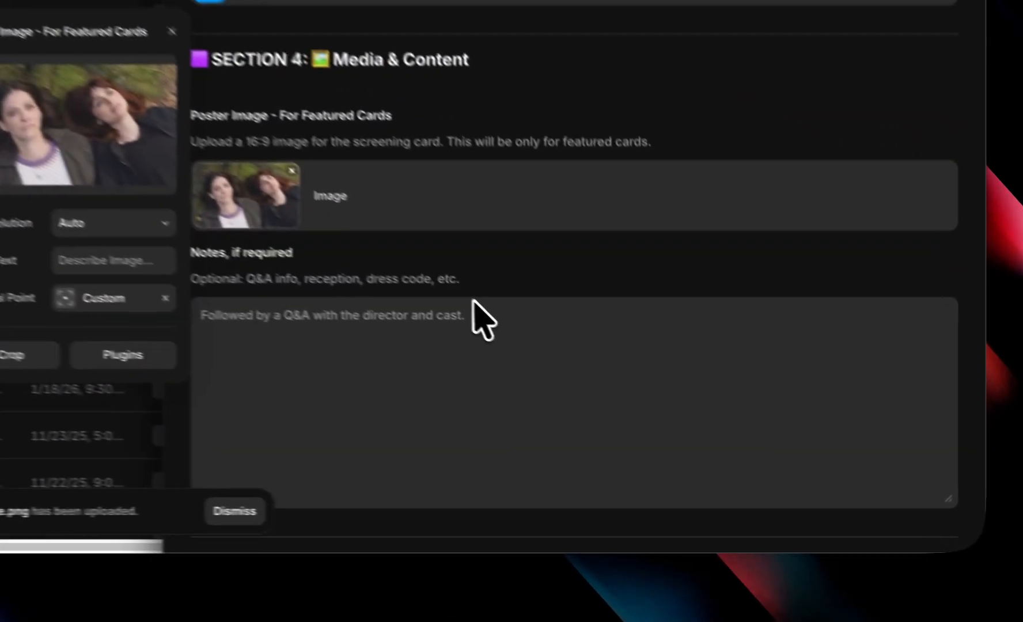
Step: Enter the note "Our first time in Bombay! Yay! Free parking. And we get to hangout with pitch.dog!" and review the screening's fields
left_click(532, 403)
left_click(451, 358)
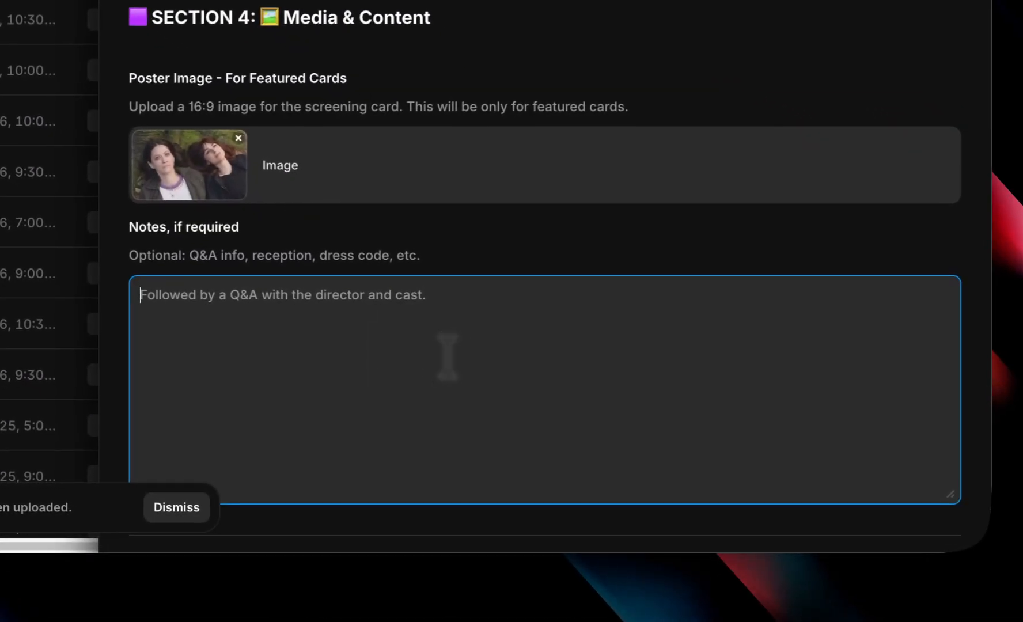
type("Our first")
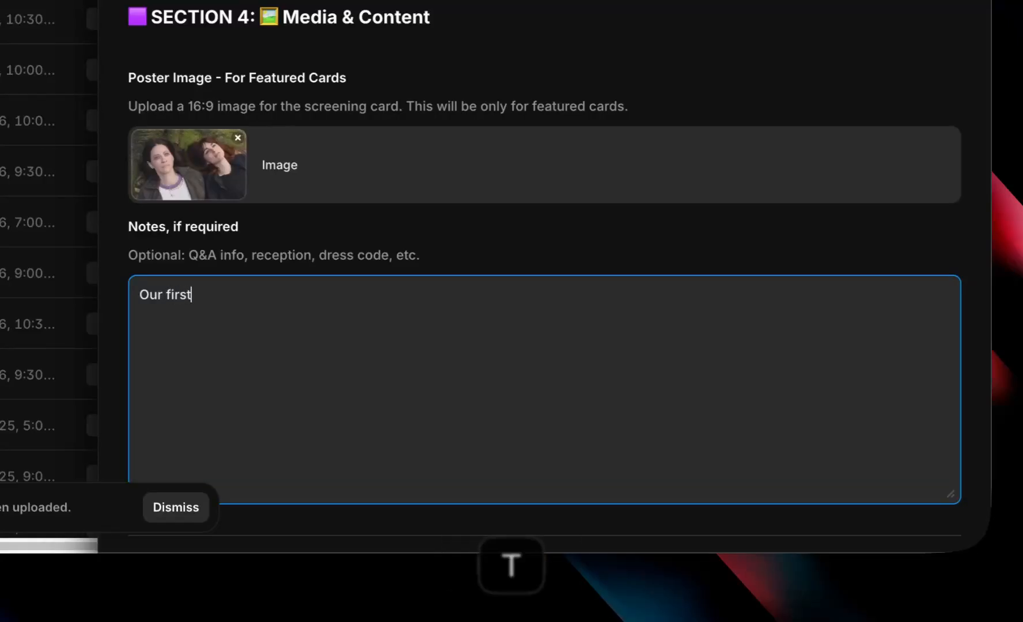
type(" time in Bom")
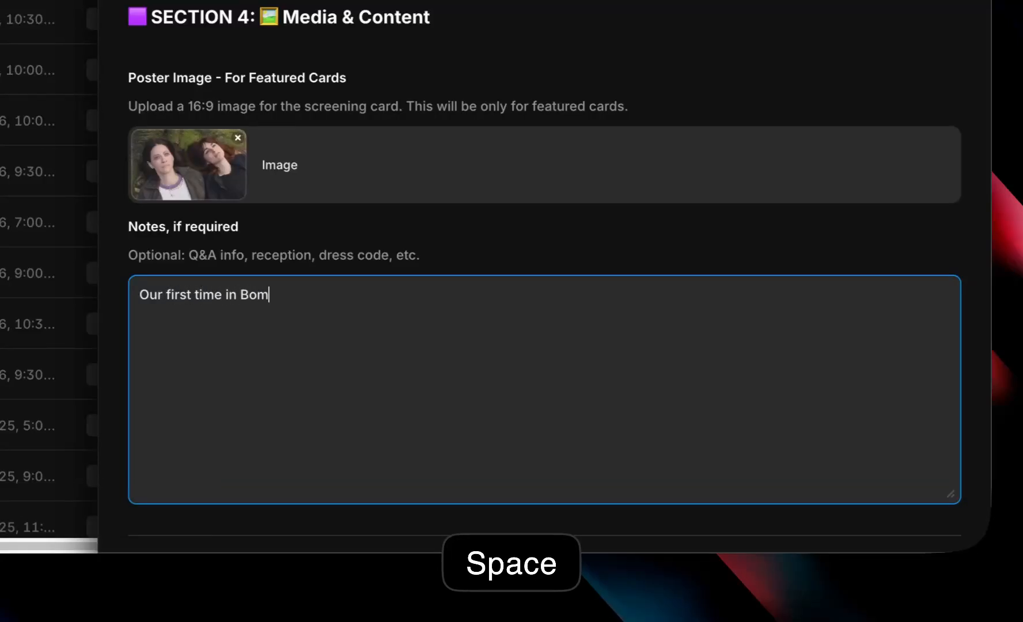
type("bay! Yay! Free p")
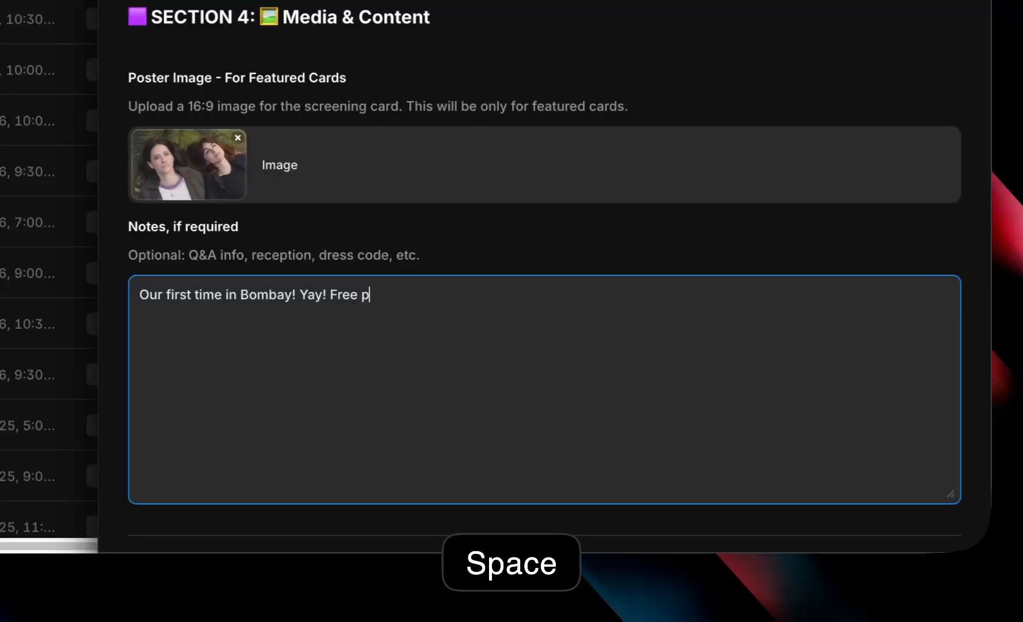
type("arking,.")
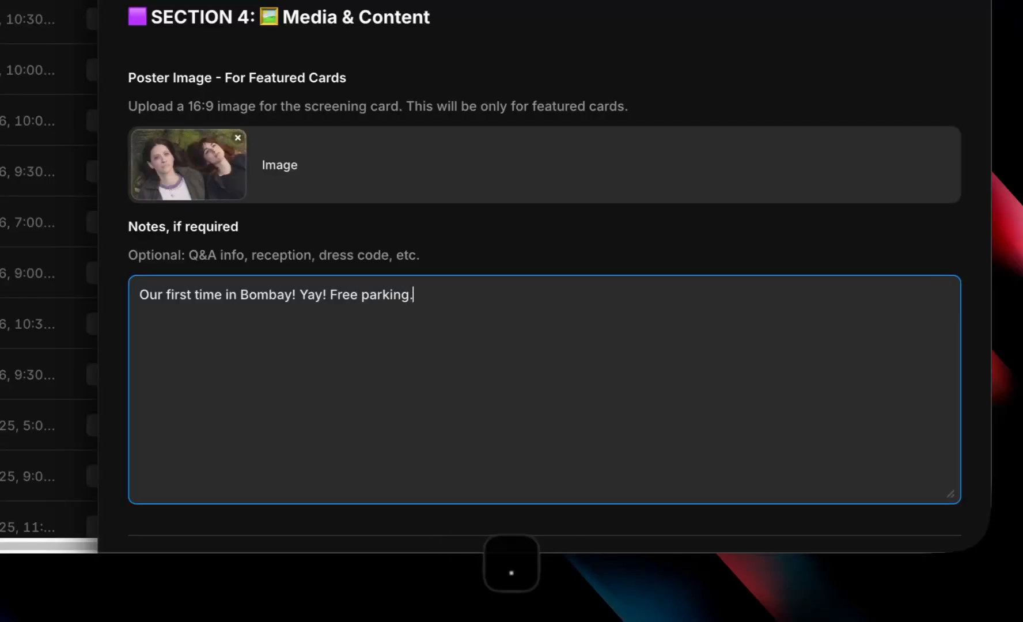
type(" And we get to hangout with")
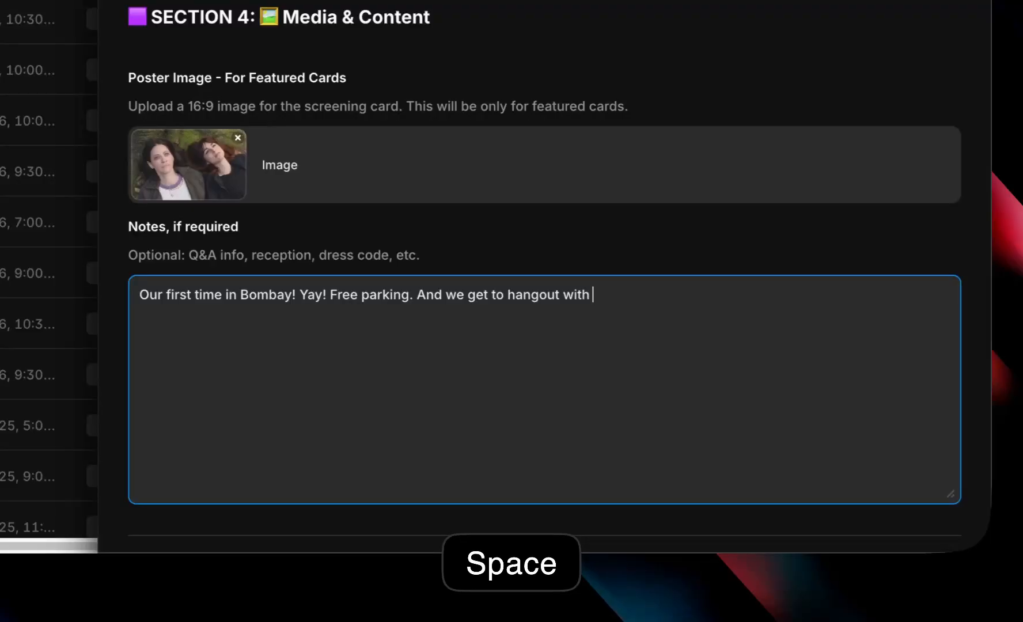
type(" pitch.dog!")
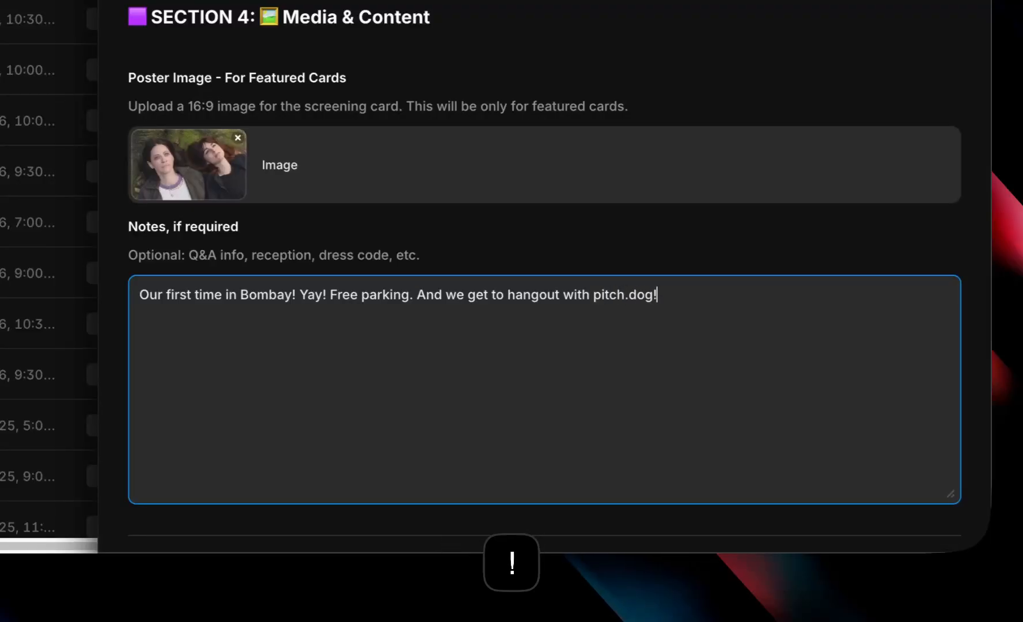
scroll(447, 357, "down", 5)
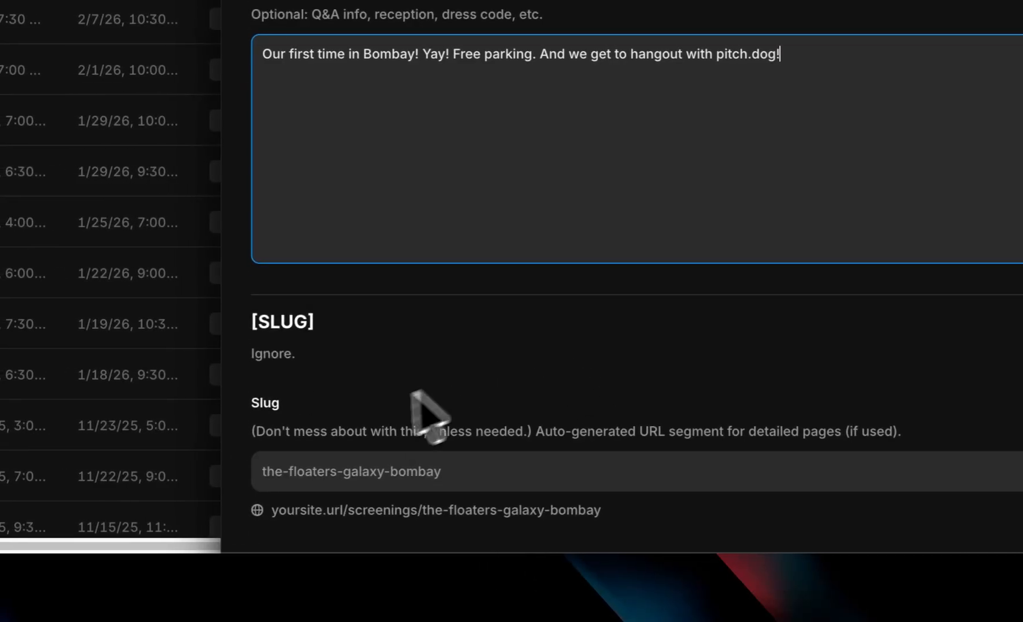
scroll(633, 464, "up", 10)
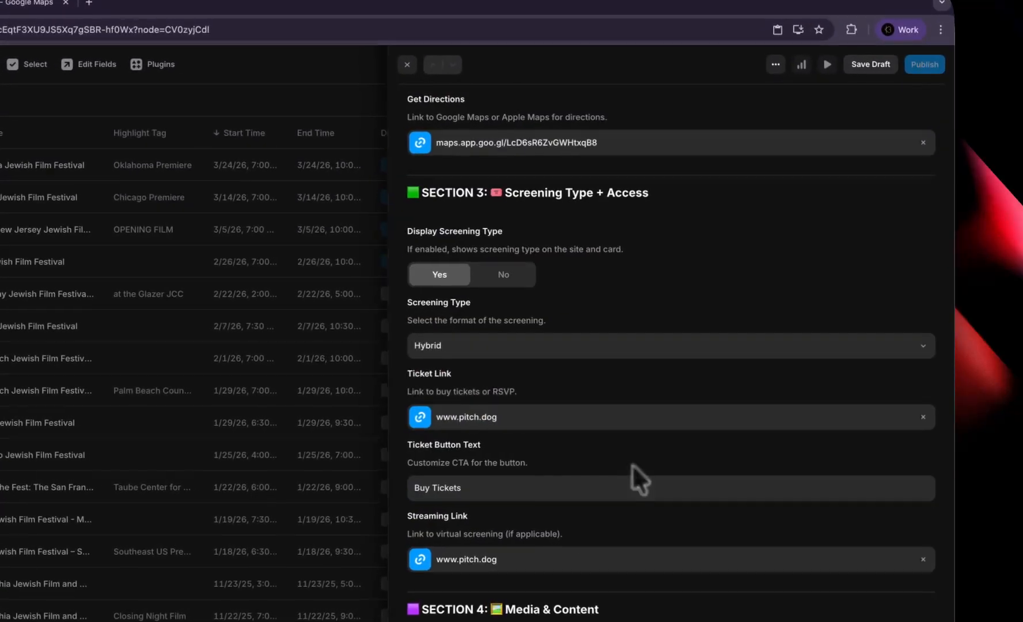
scroll(740, 346, "up", 5)
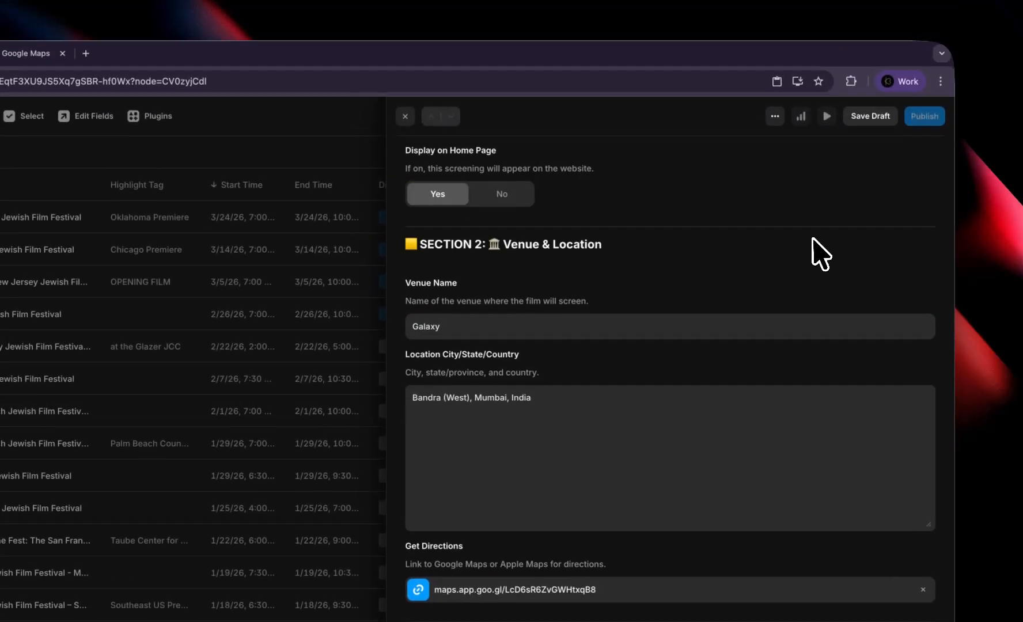
Step: Save the Bombay screening as a draft, and undraft it while publishing the site update to staging
left_click(876, 132)
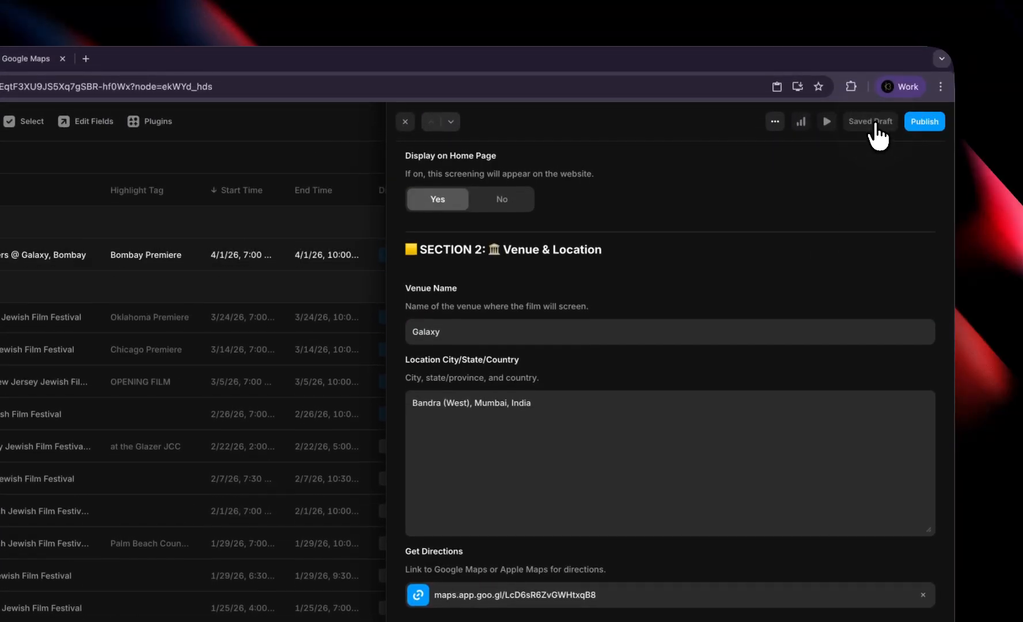
left_click(916, 128)
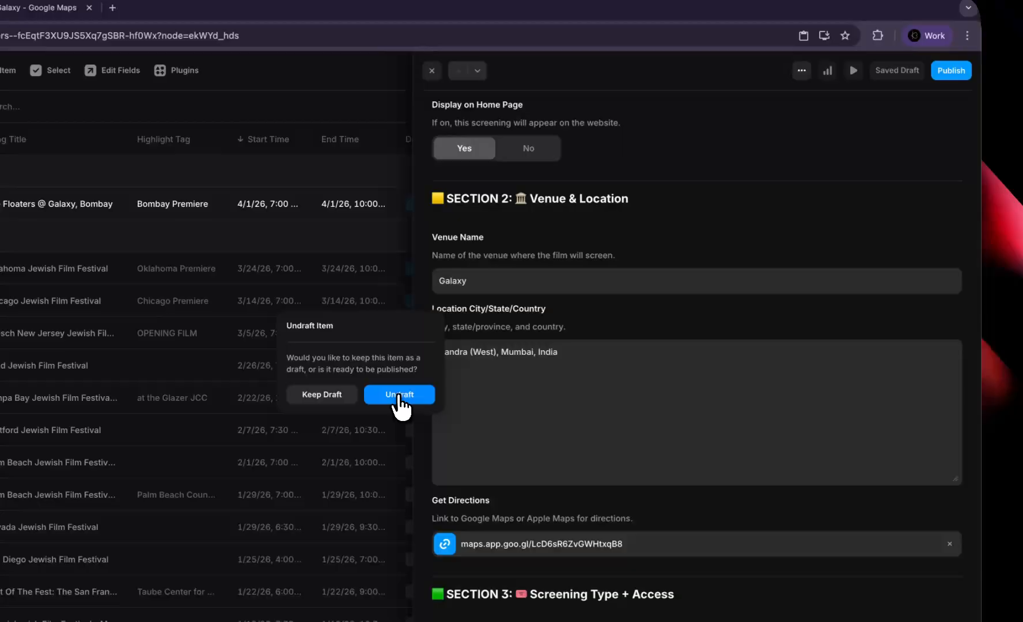
left_click(372, 445)
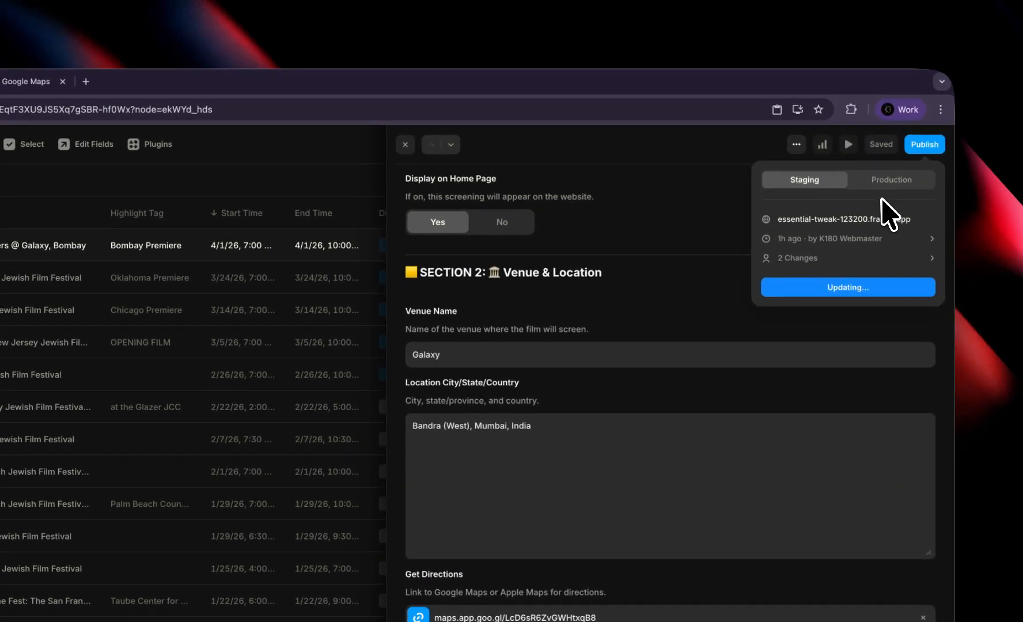
Step: Publish the update to the production domain floatersmovie.com and close the screening's fields
left_click(889, 184)
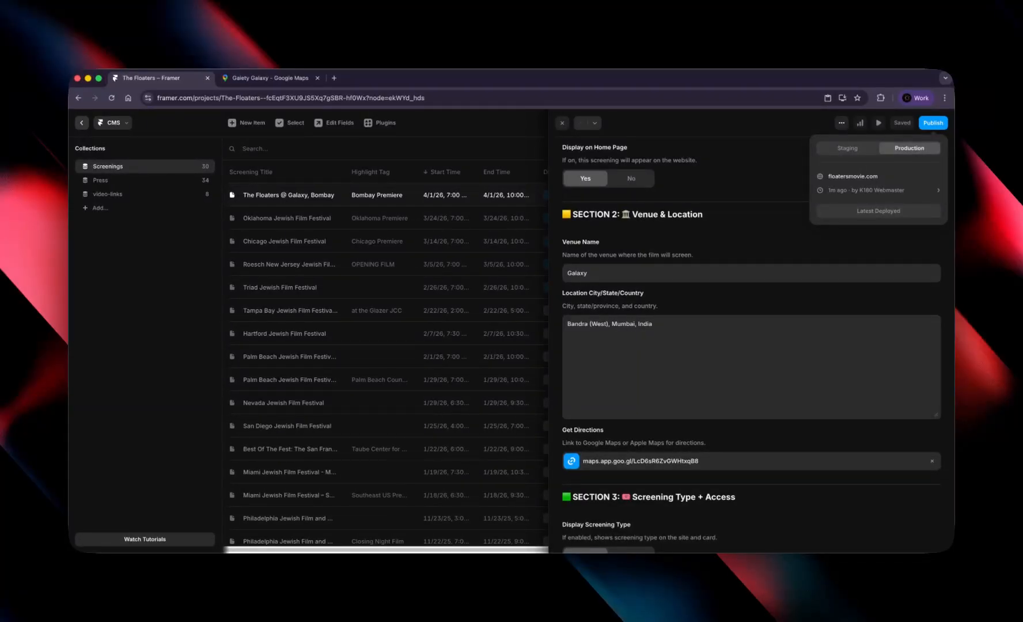
left_click(505, 151)
left_click(518, 142)
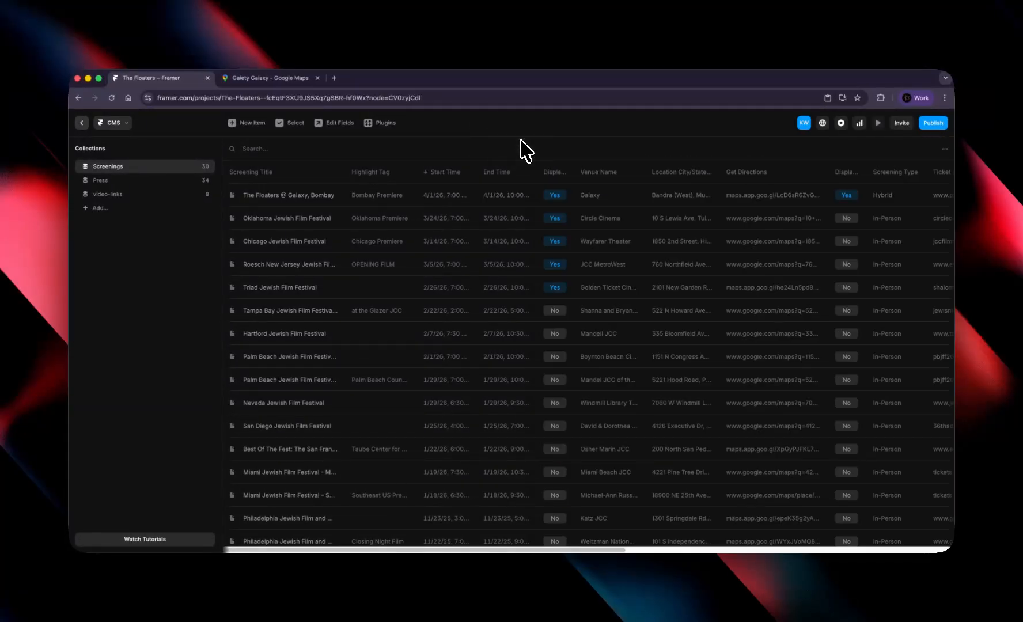
Step: Return to the /tutorial page's canvas and look over the cards in its Film Screenings section
left_click(82, 123)
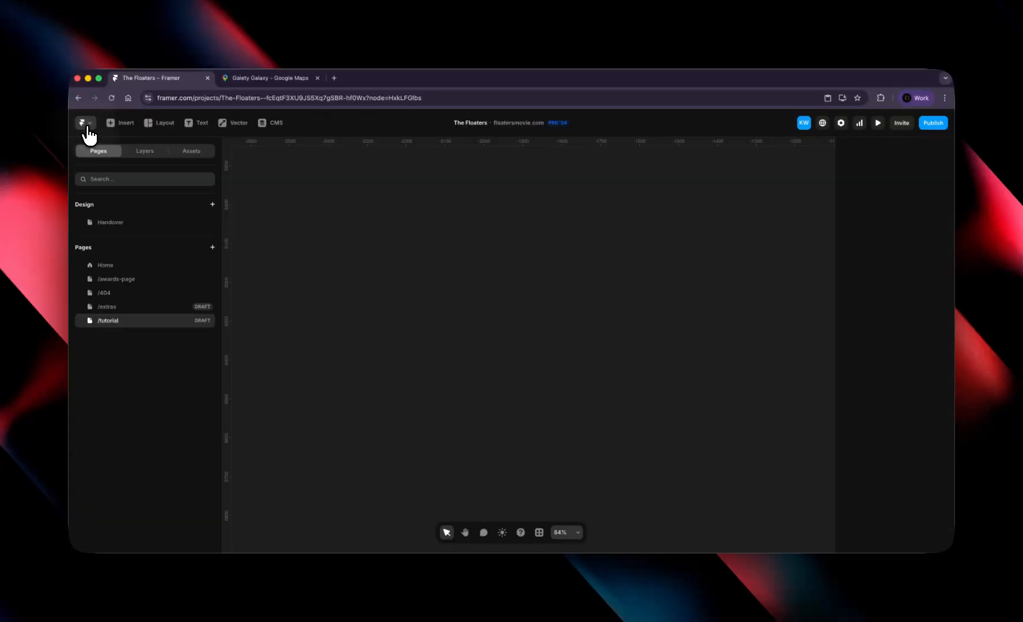
left_click(138, 323)
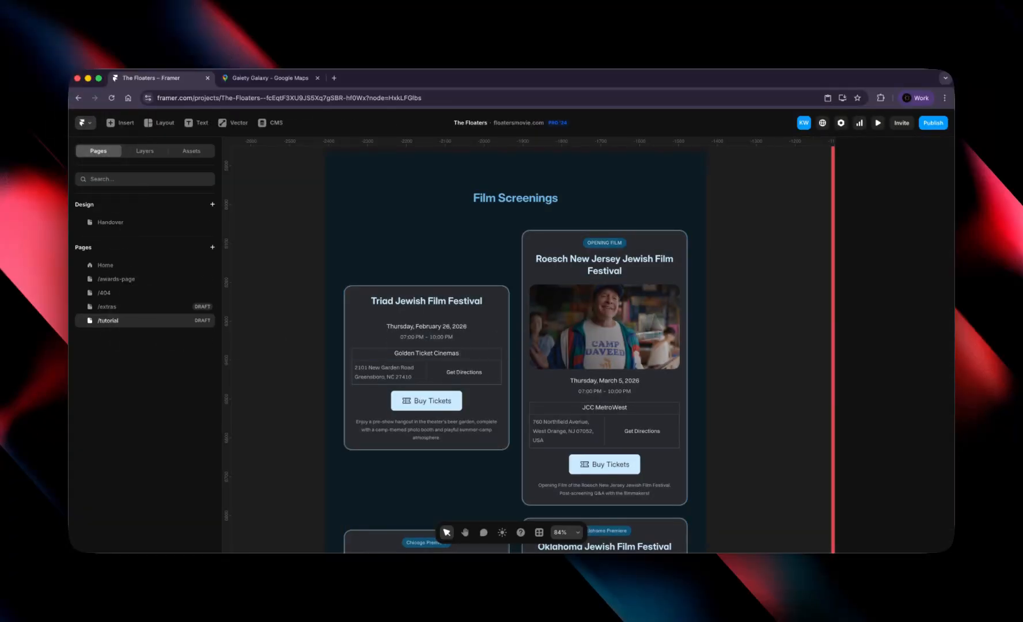
scroll(708, 386, "down", 5)
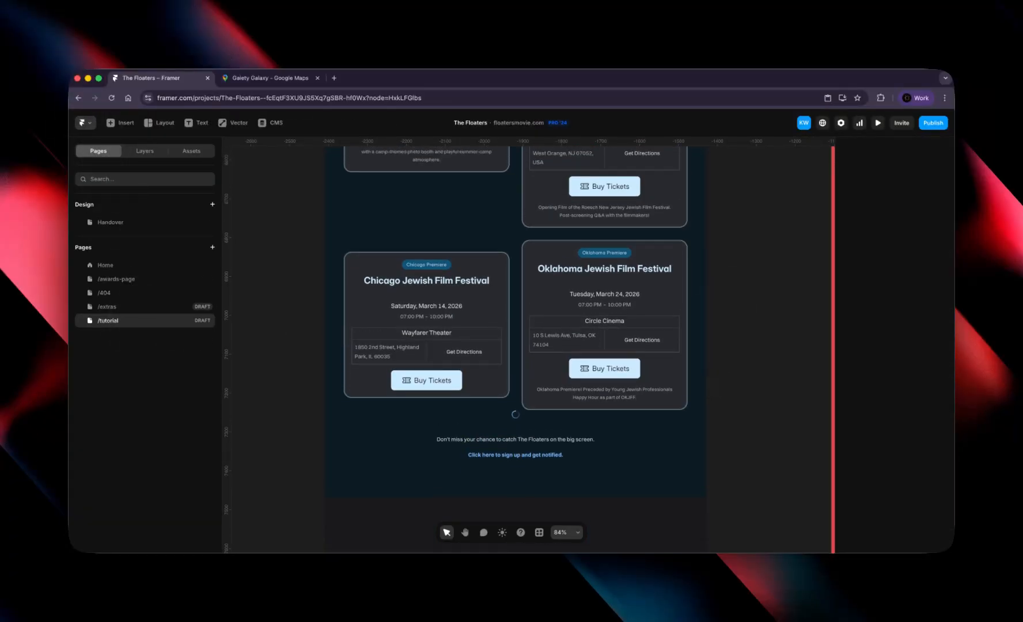
scroll(715, 389, "up", 5)
scroll(709, 378, "up", 1)
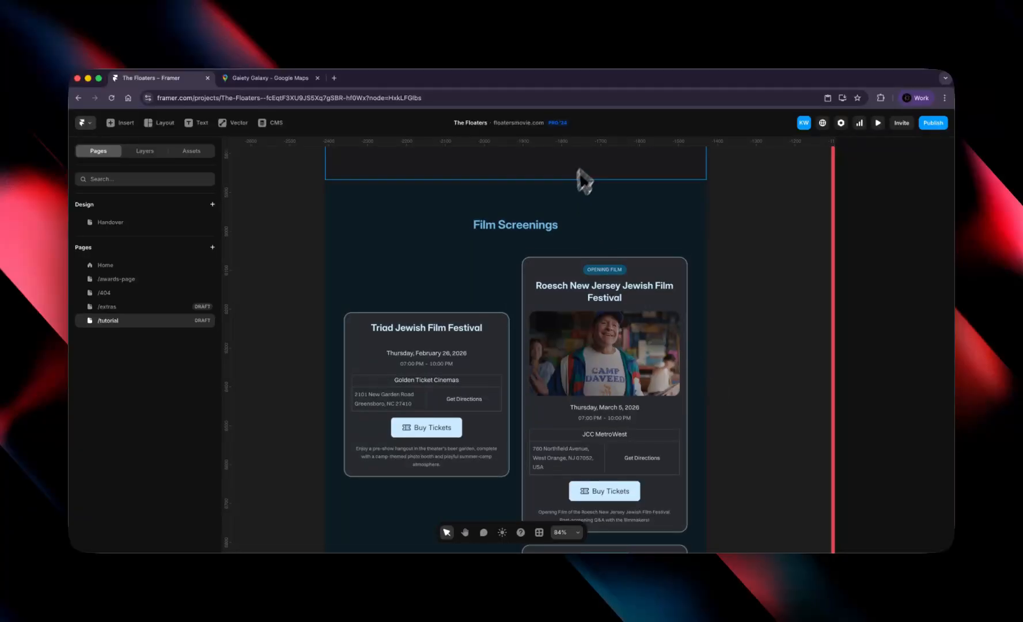
Step: Preview the tutorial page, dismiss the Keep Afloat sign-up popup and go to the new Bombay screening card
left_click(882, 126)
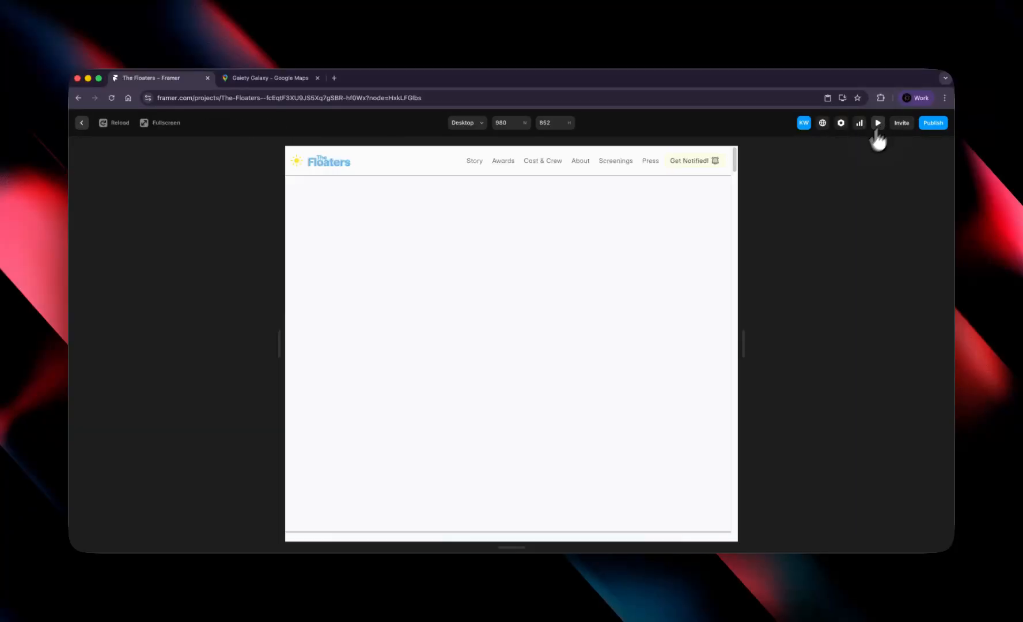
scroll(617, 318, "down", 10)
scroll(612, 320, "down", 10)
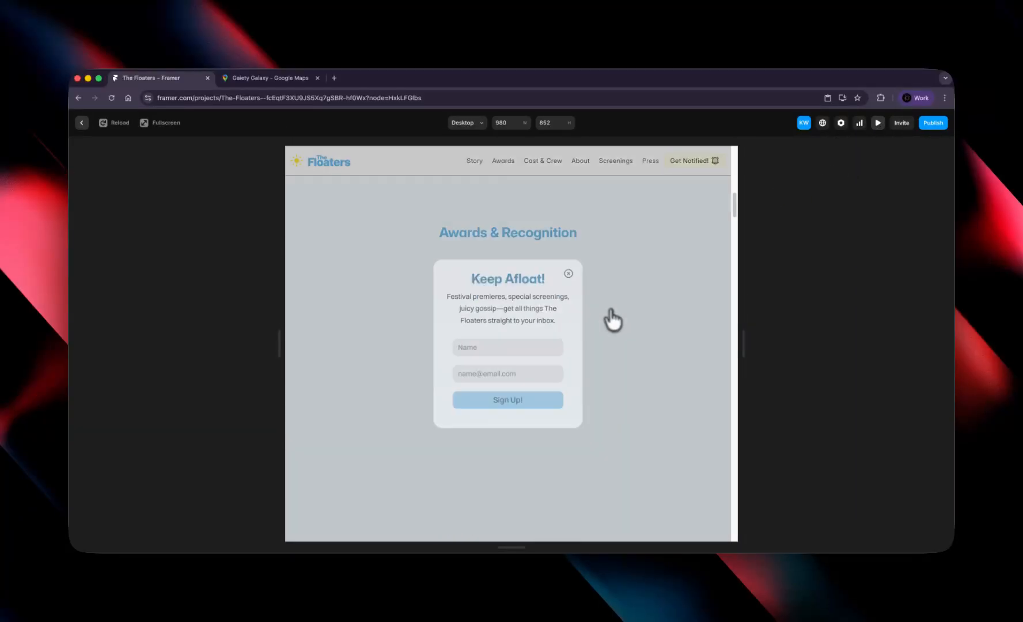
left_click(574, 272)
scroll(634, 300, "down", 15)
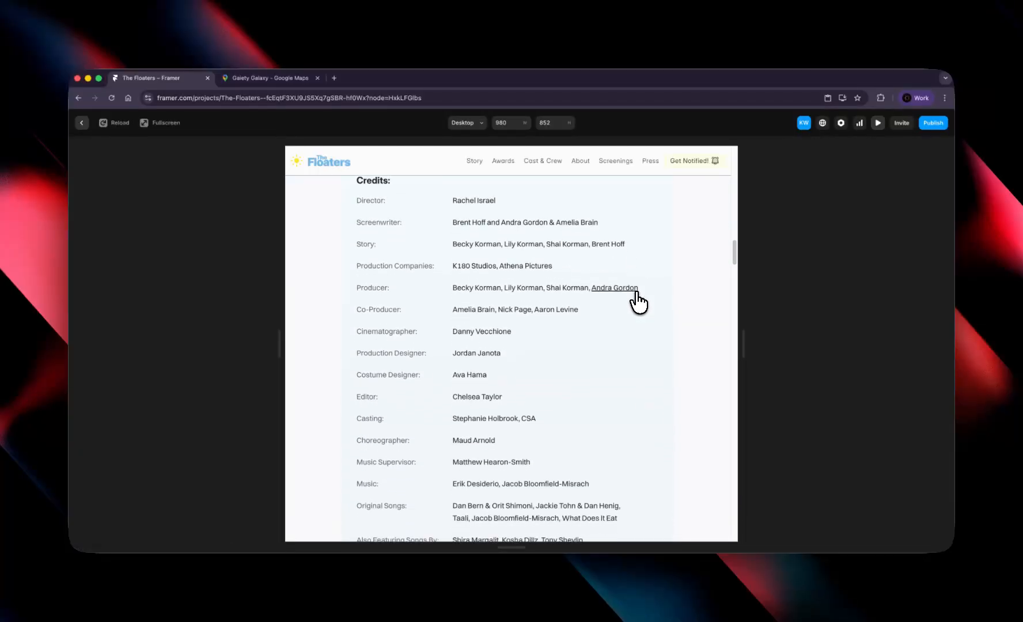
scroll(640, 301, "down", 15)
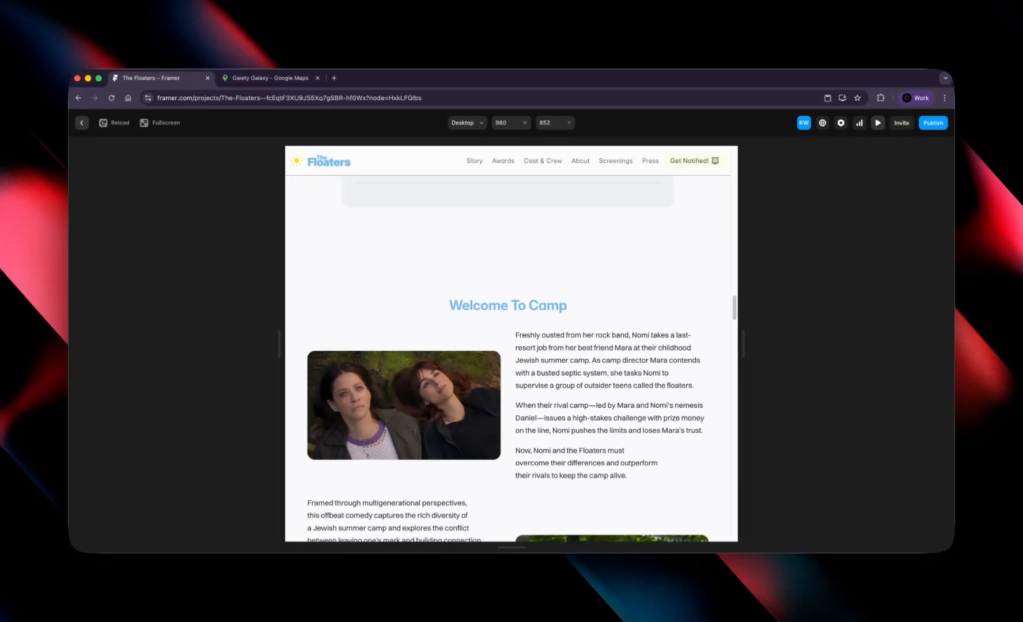
scroll(638, 293, "down", 10)
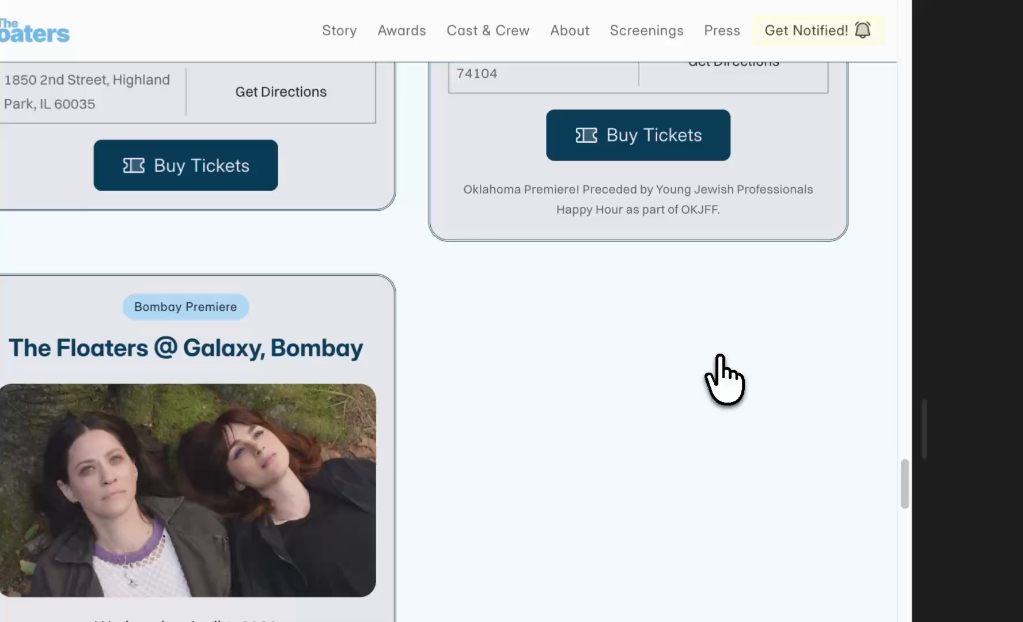
Step: Examine the Bombay card's poster, date, venue, ticket and streaming buttons, note and screening type tag
scroll(721, 355, "down", 1)
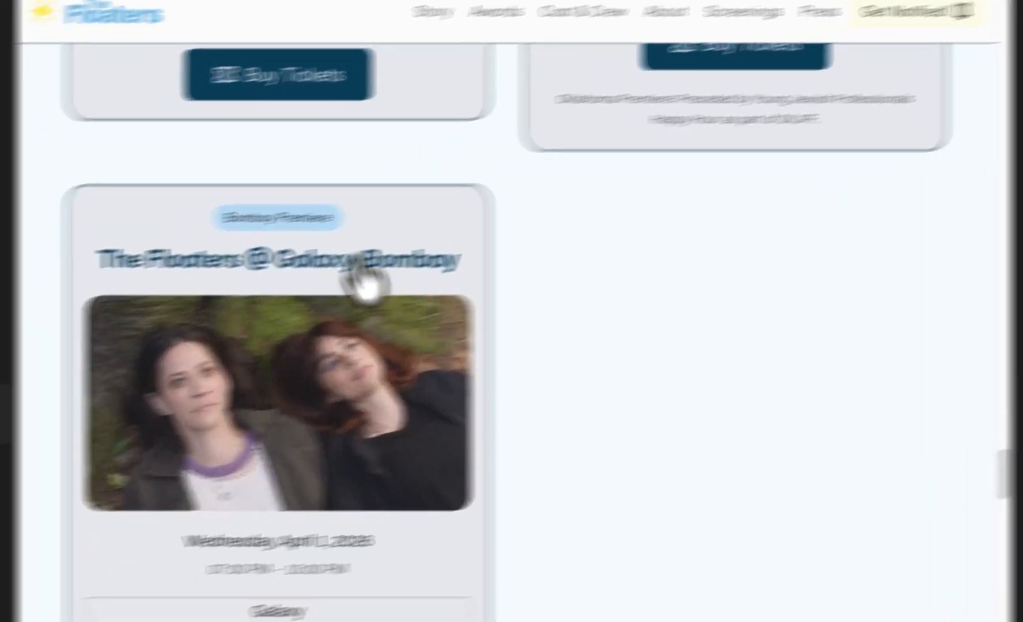
scroll(222, 267, "down", 3)
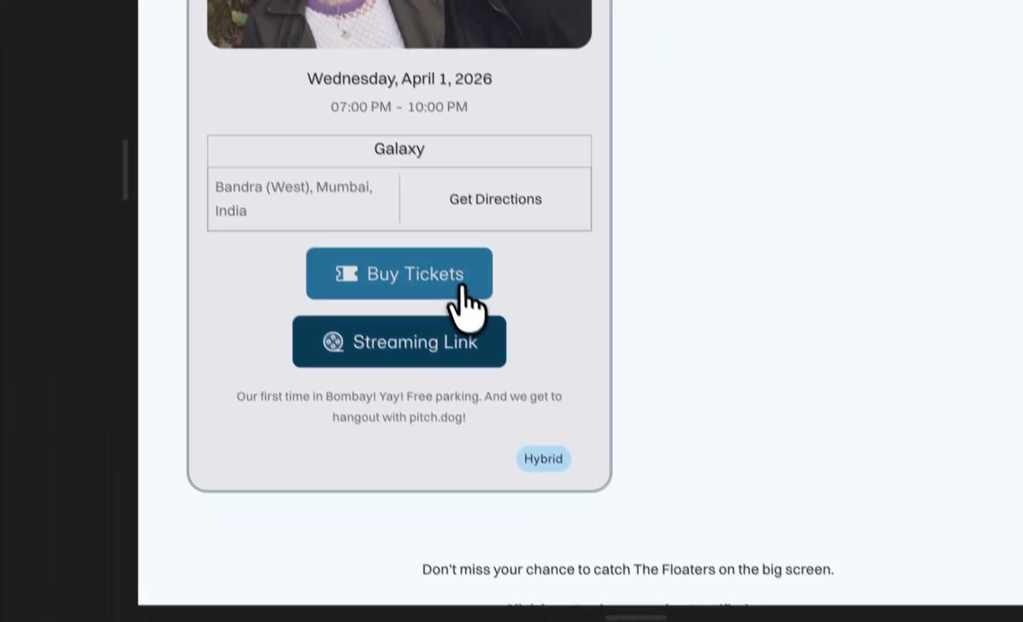
scroll(530, 527, "up", 1)
scroll(570, 398, "down", 1)
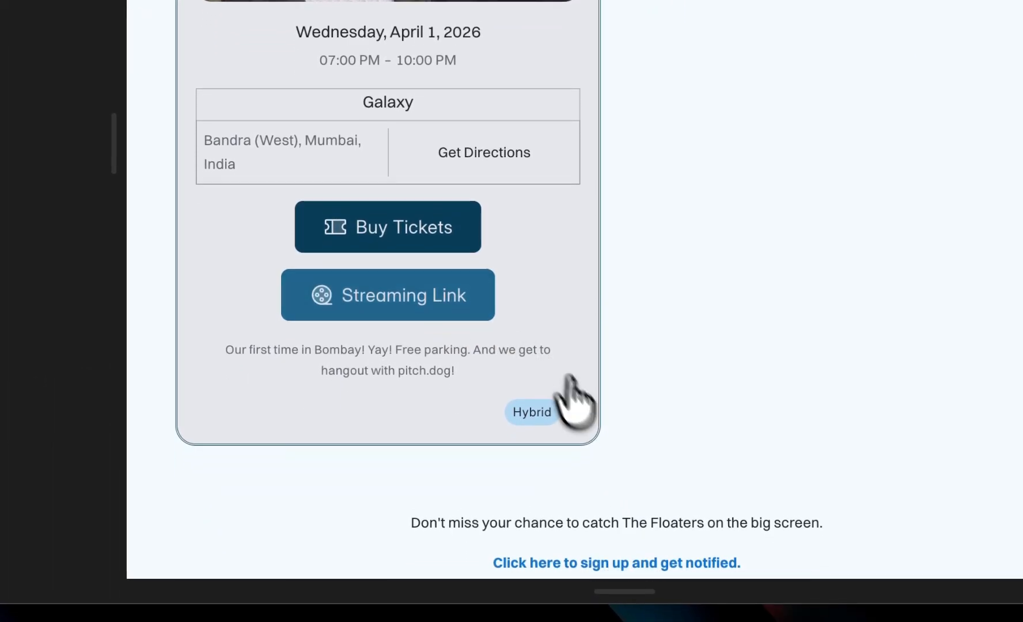
scroll(530, 369, "up", 1)
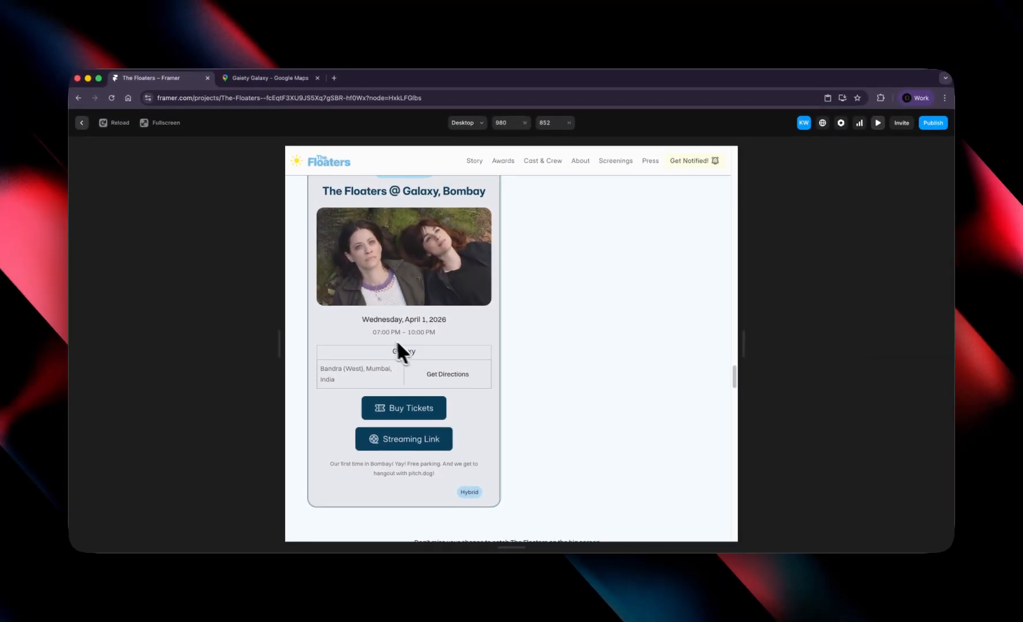
scroll(427, 323, "up", 1)
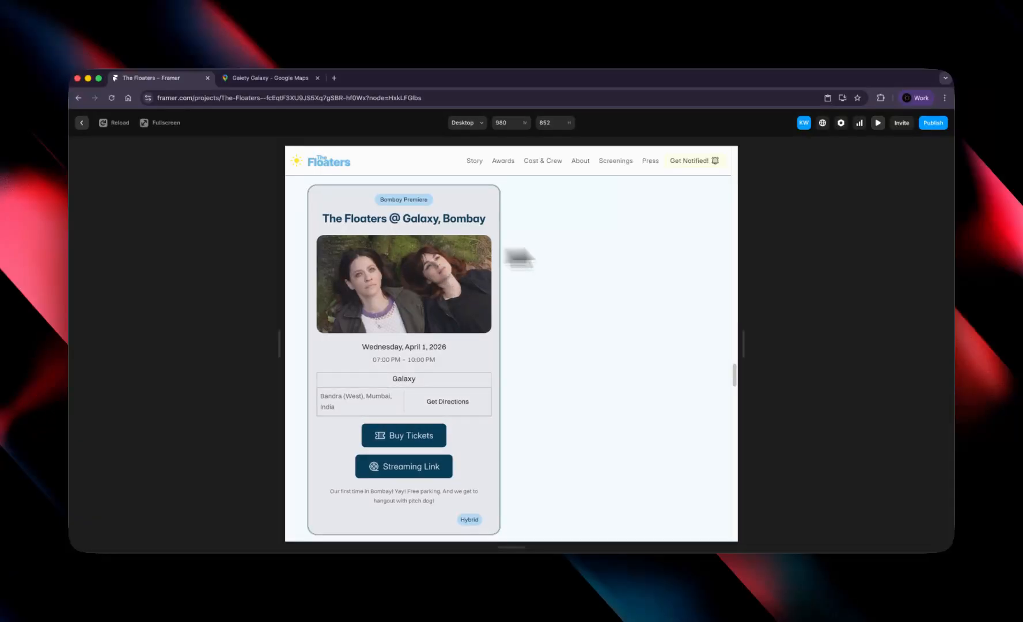
Step: Leave the preview and check which screening cards the canvas shows in the Film Screenings section
left_click(82, 123)
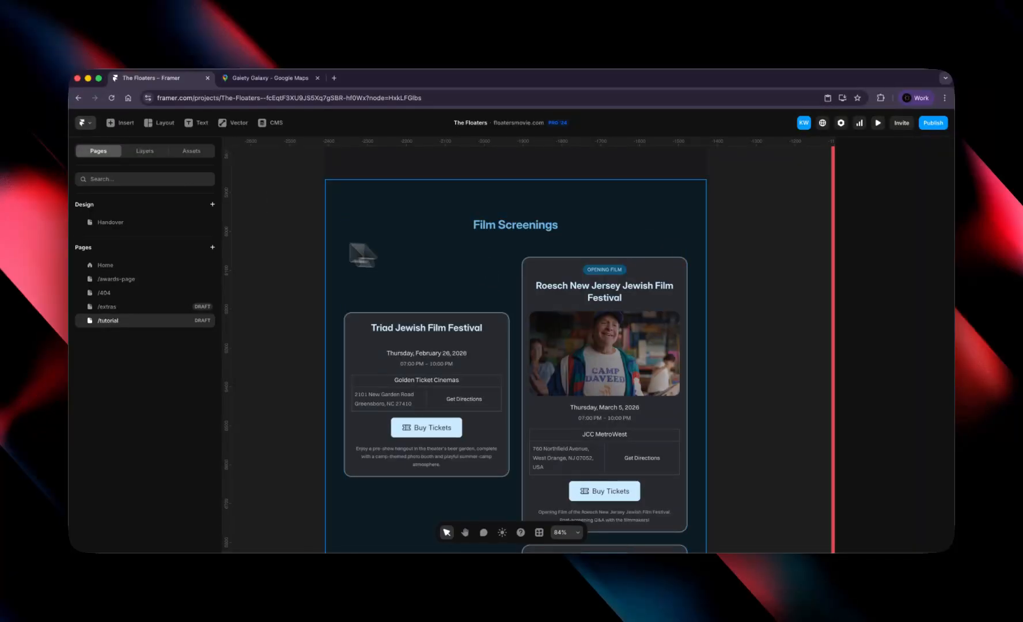
scroll(594, 369, "down", 5)
scroll(593, 368, "down", 5)
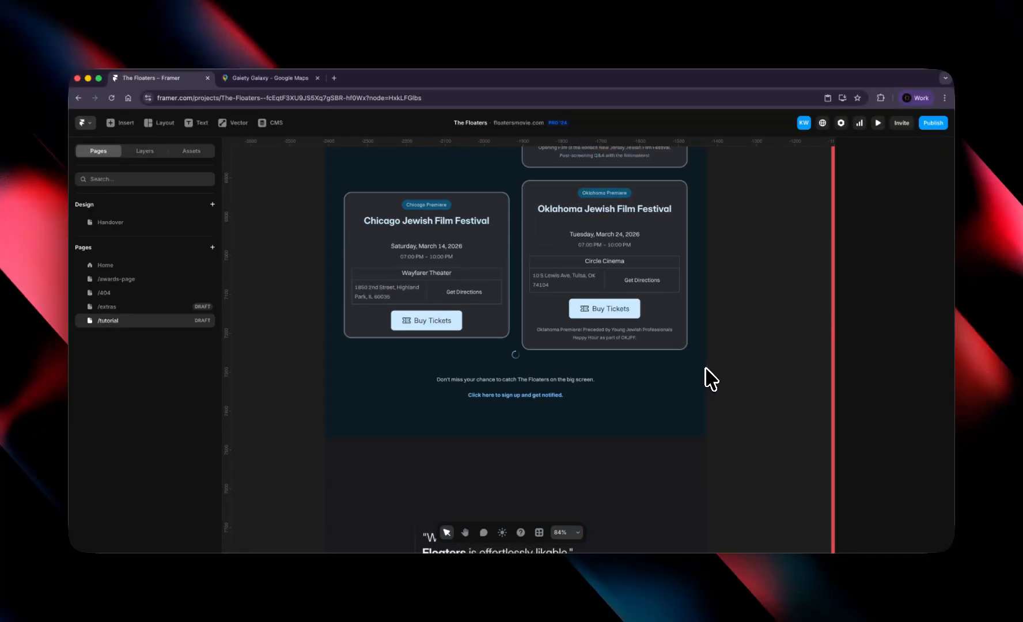
scroll(598, 353, "up", 4)
scroll(604, 351, "up", 1)
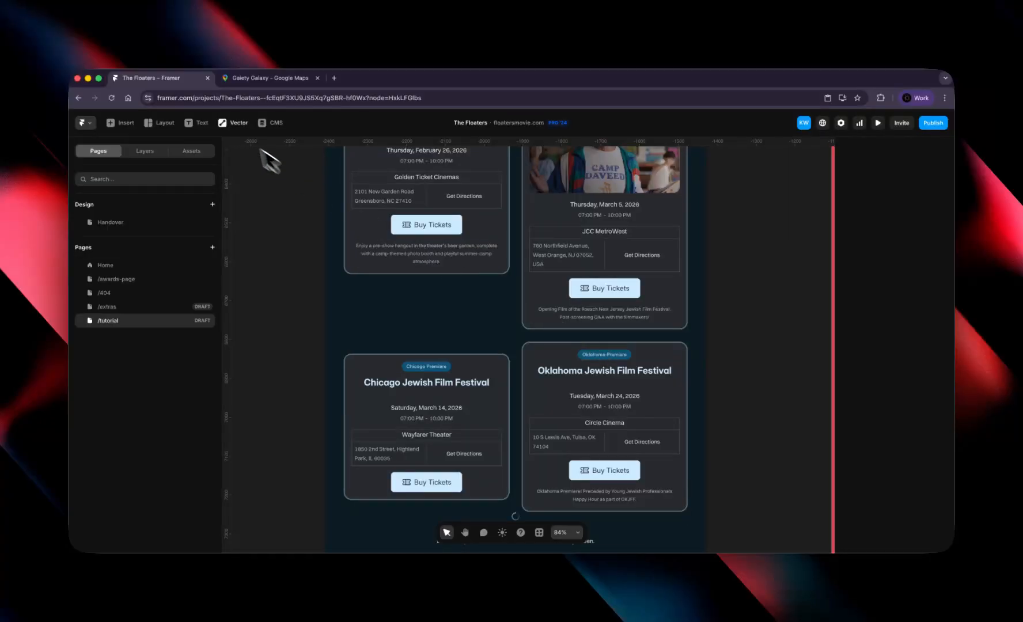
scroll(553, 268, "up", 3)
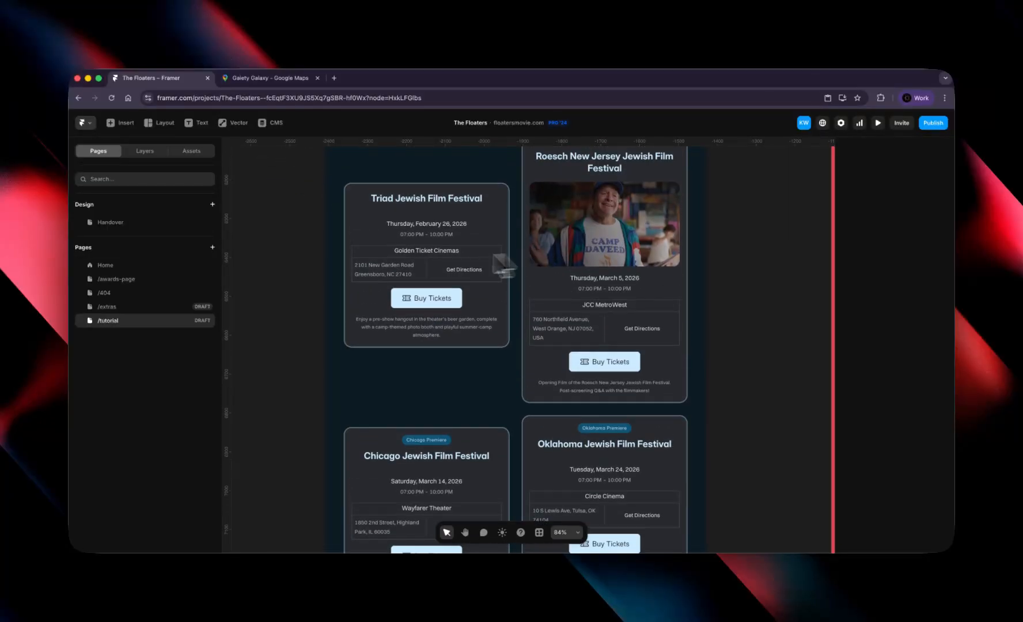
scroll(576, 288, "up", 3)
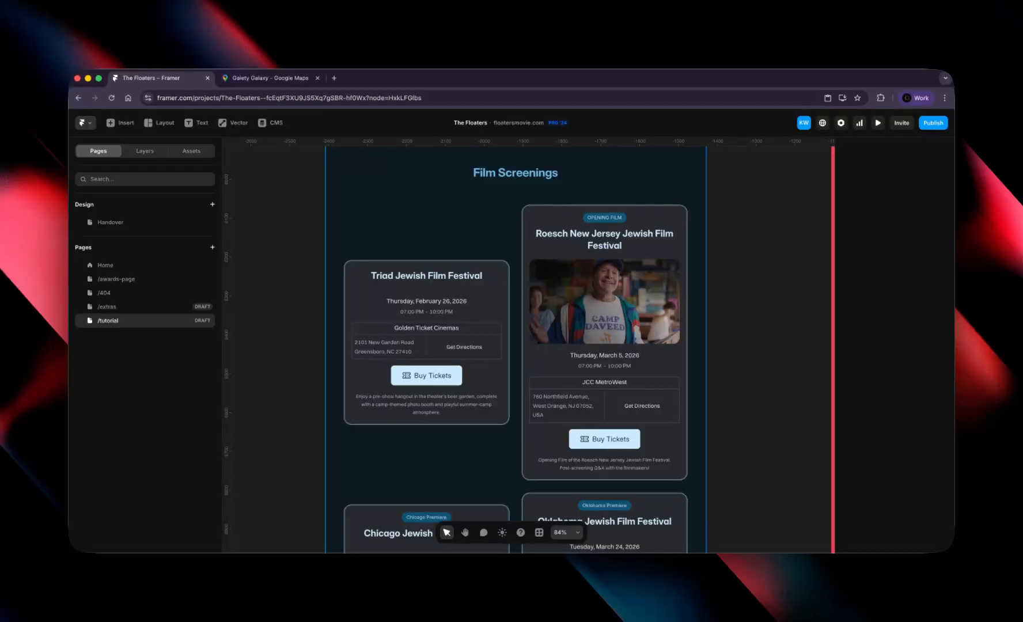
scroll(708, 353, "down", 2)
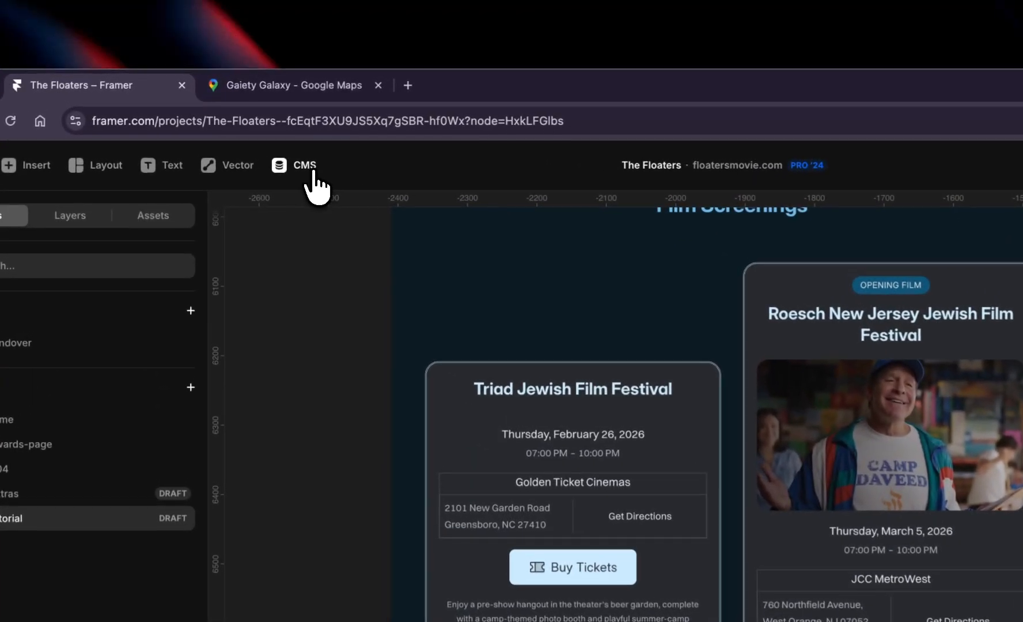
Step: Open the Bombay screening in the CMS and set both its start and end dates to 01/03/2026
left_click(274, 123)
left_click(291, 268)
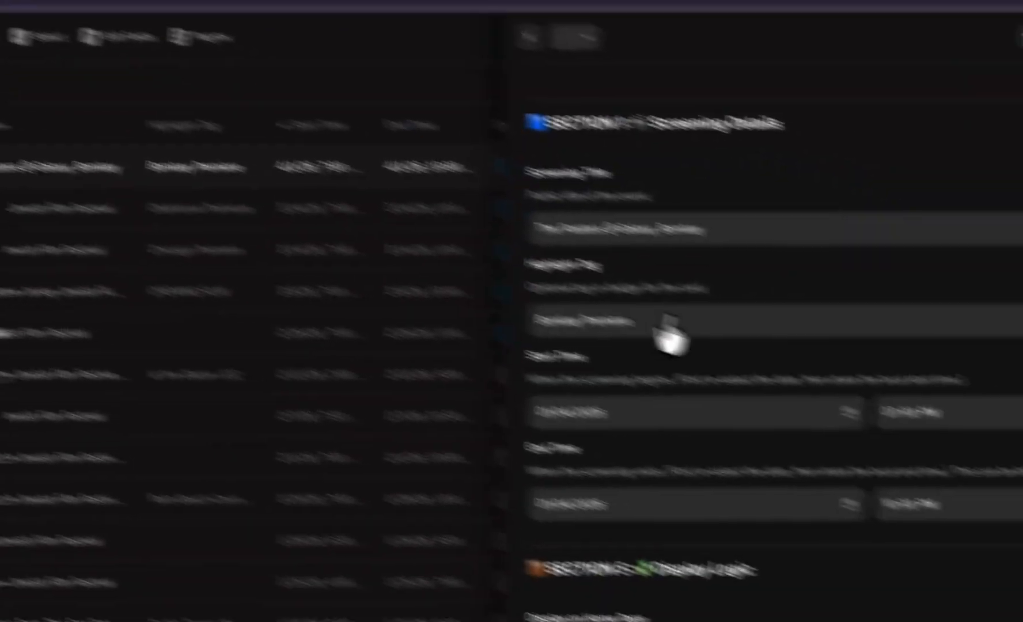
left_click(382, 282)
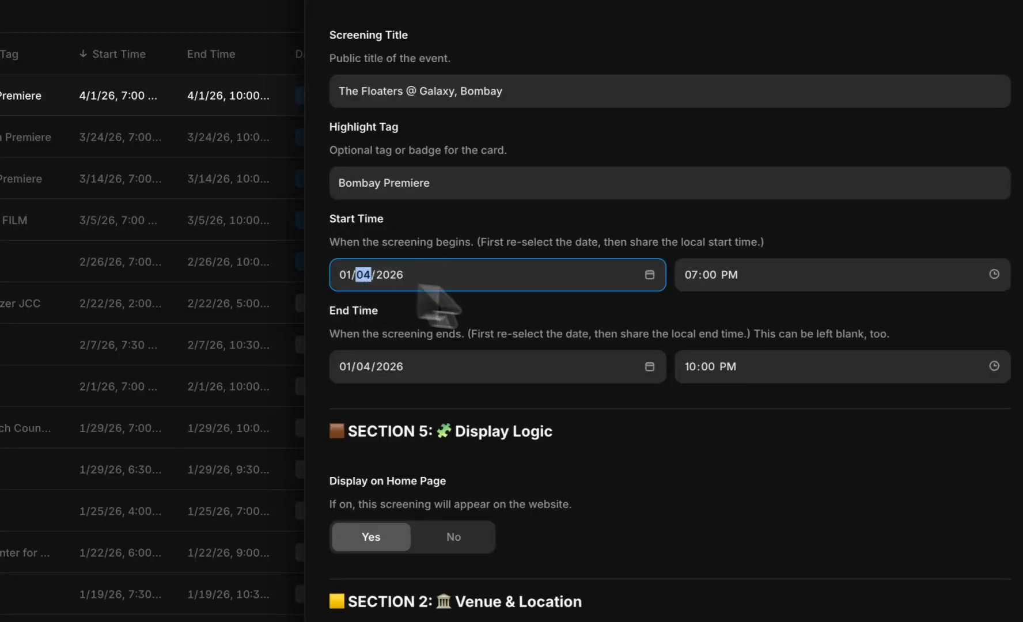
left_click(645, 276)
left_click(463, 312)
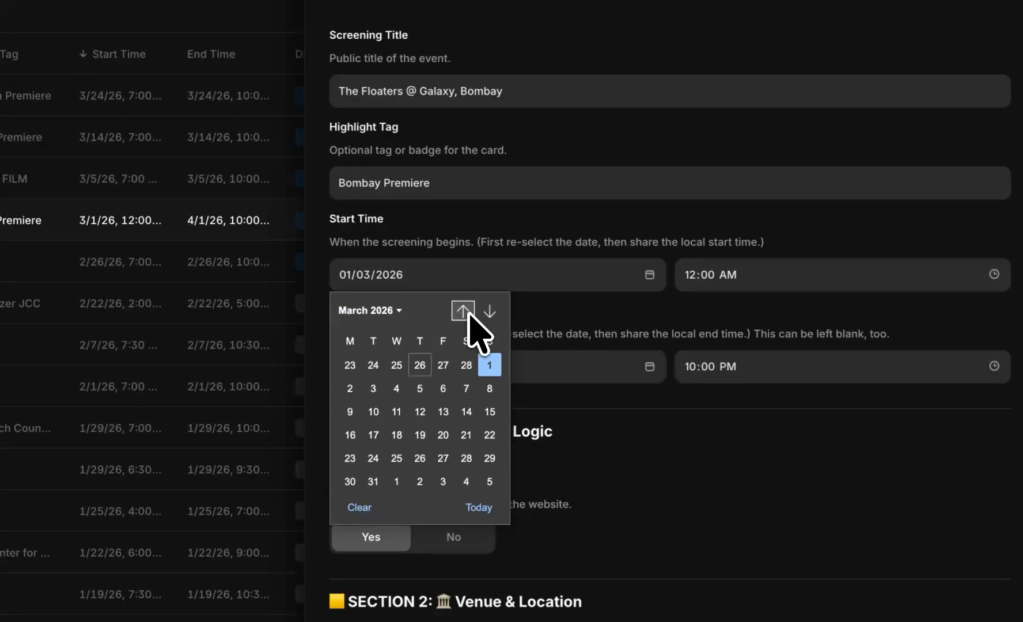
left_click(497, 363)
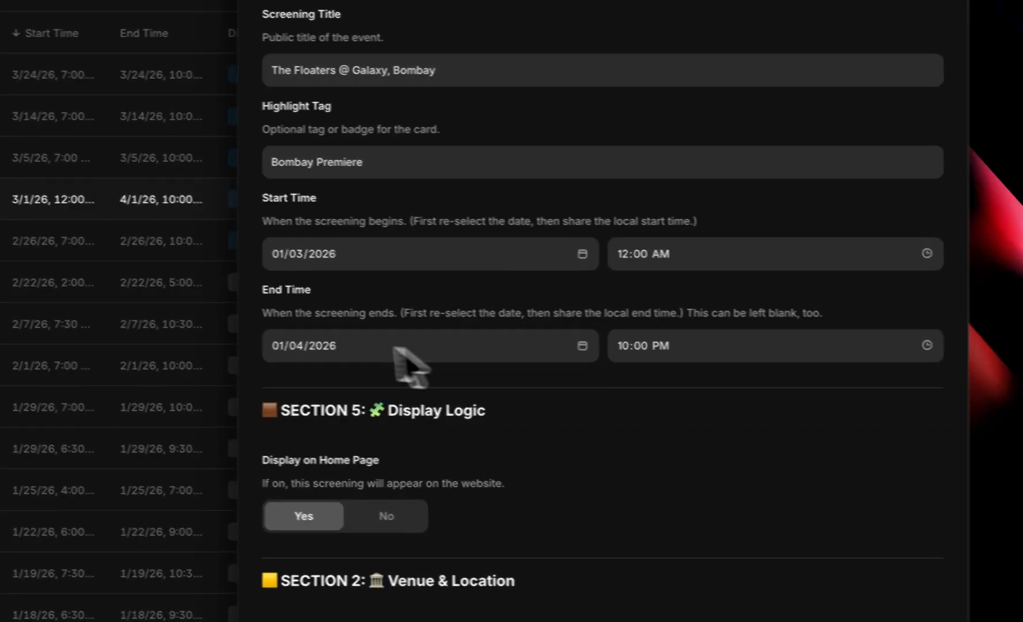
left_click(360, 351)
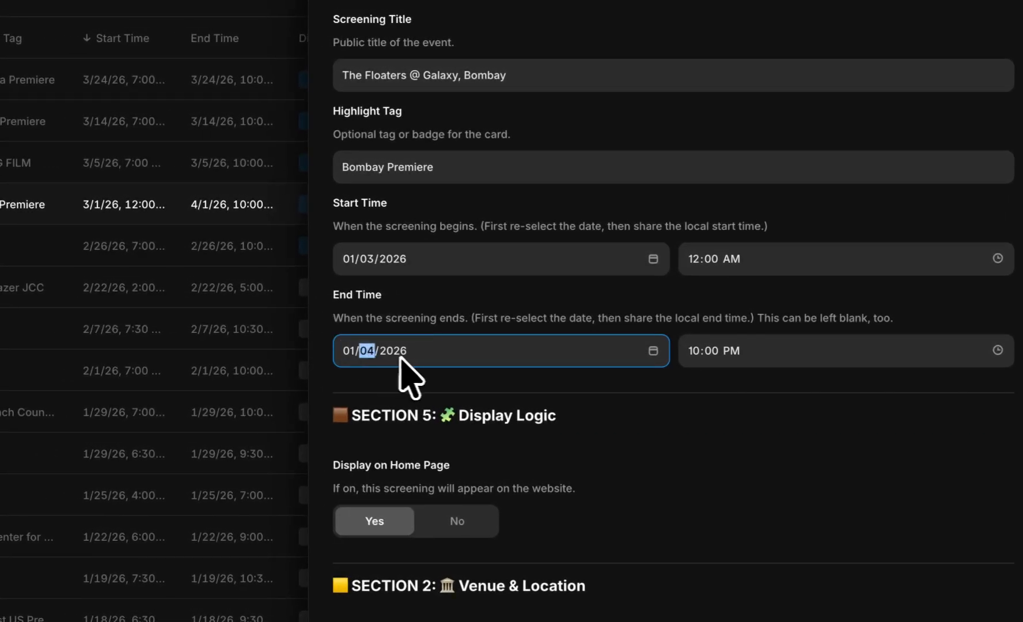
type("03")
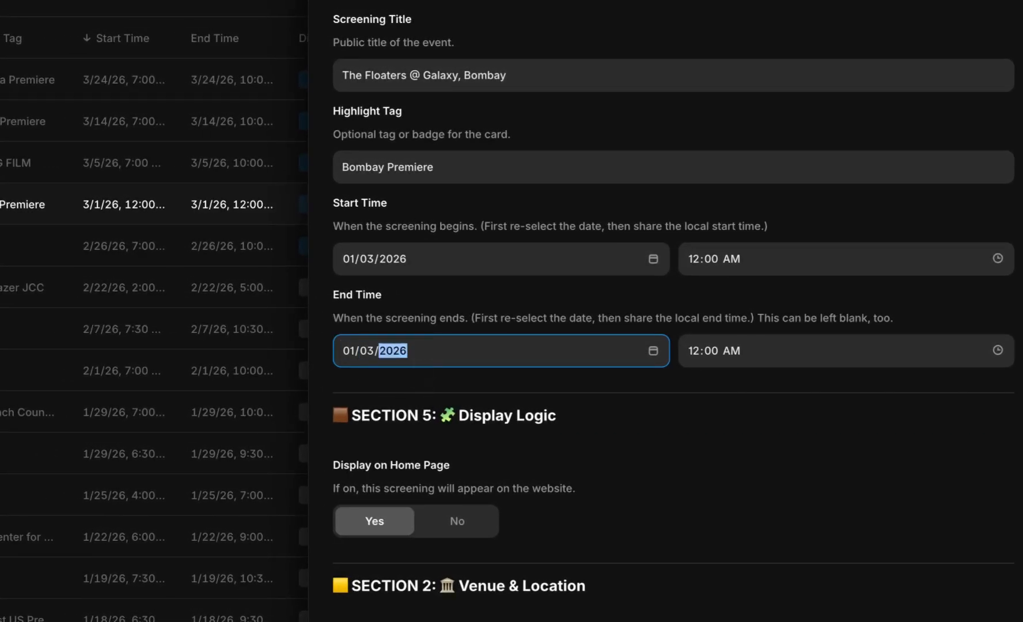
Step: Set the Bombay screening's start time to 12:00 PM and its end time to 03:00 PM
left_click(698, 361)
left_click(733, 265)
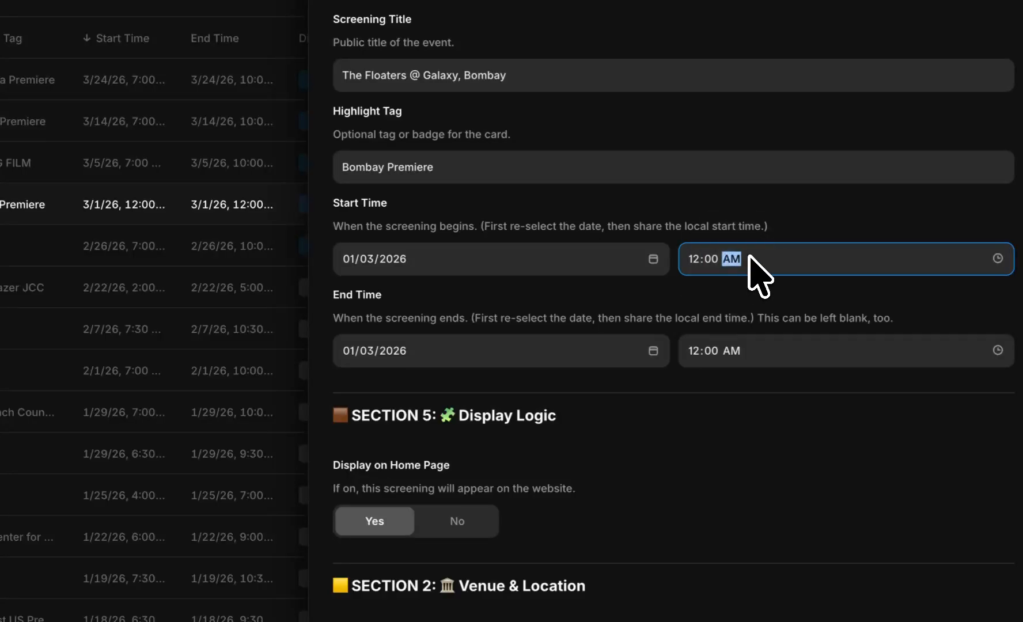
type("p")
left_click(710, 355)
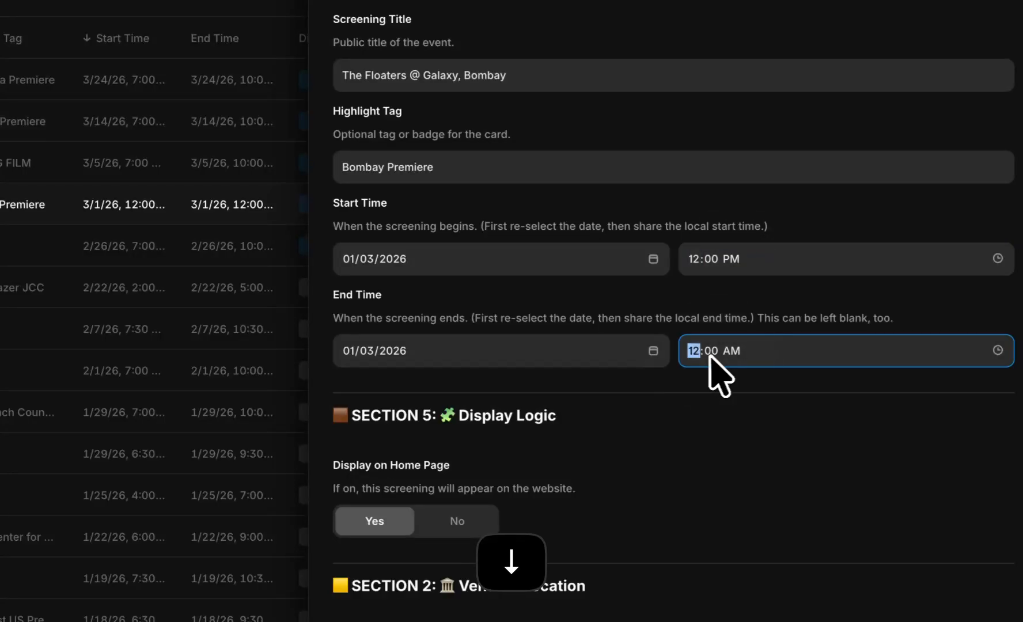
type("3")
key("Right")
type("p")
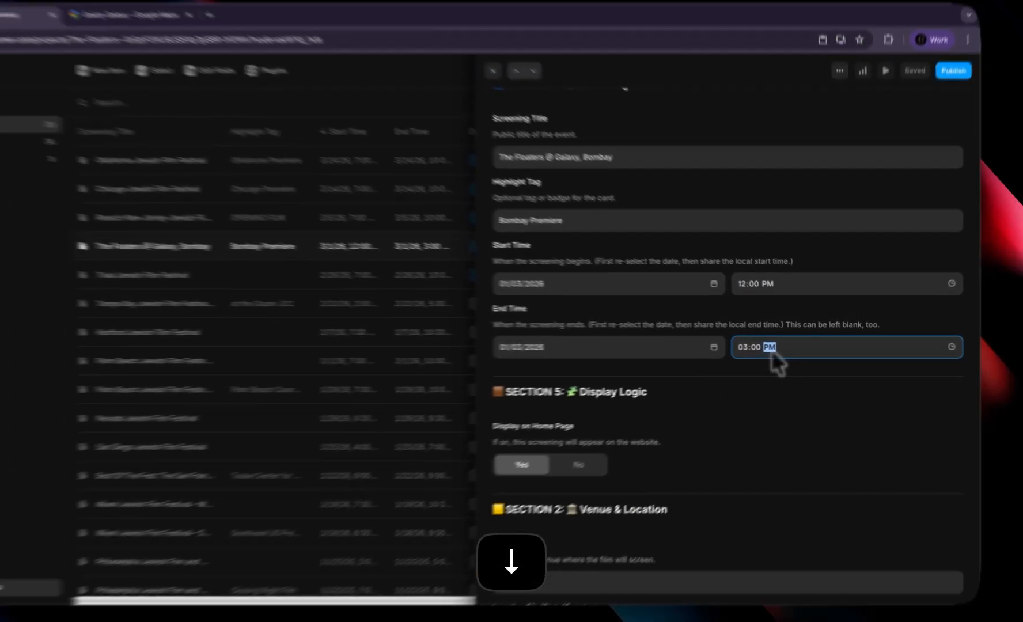
Step: Publish the rescheduled screening to staging and the production domain floatersmovie.com, and return to the tutorial page's canvas
left_click(954, 71)
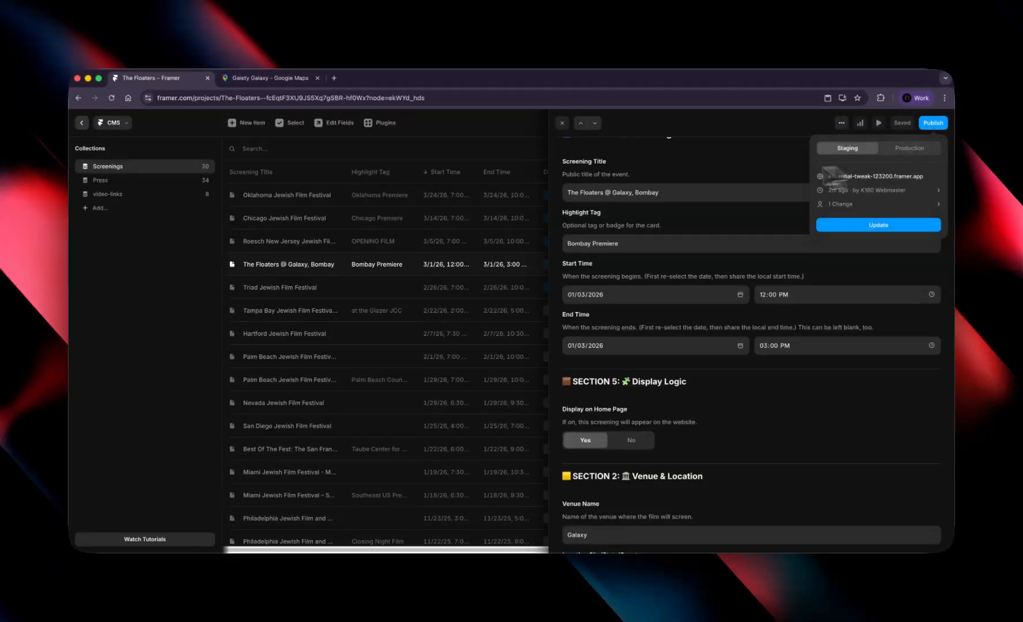
left_click(733, 178)
scroll(837, 205, "up", 1)
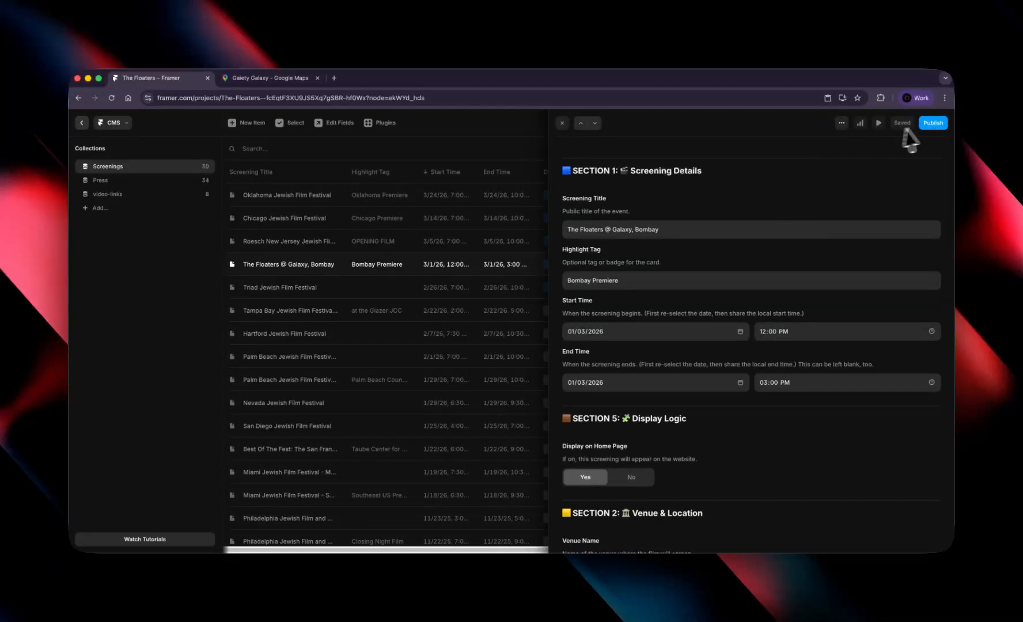
left_click(933, 123)
left_click(878, 224)
left_click(911, 151)
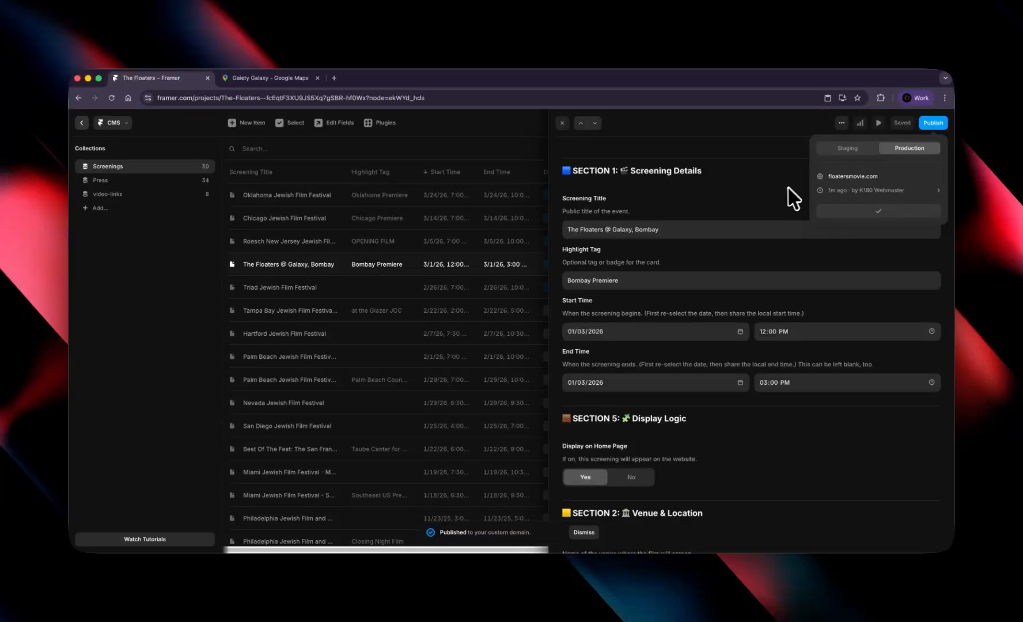
left_click(562, 124)
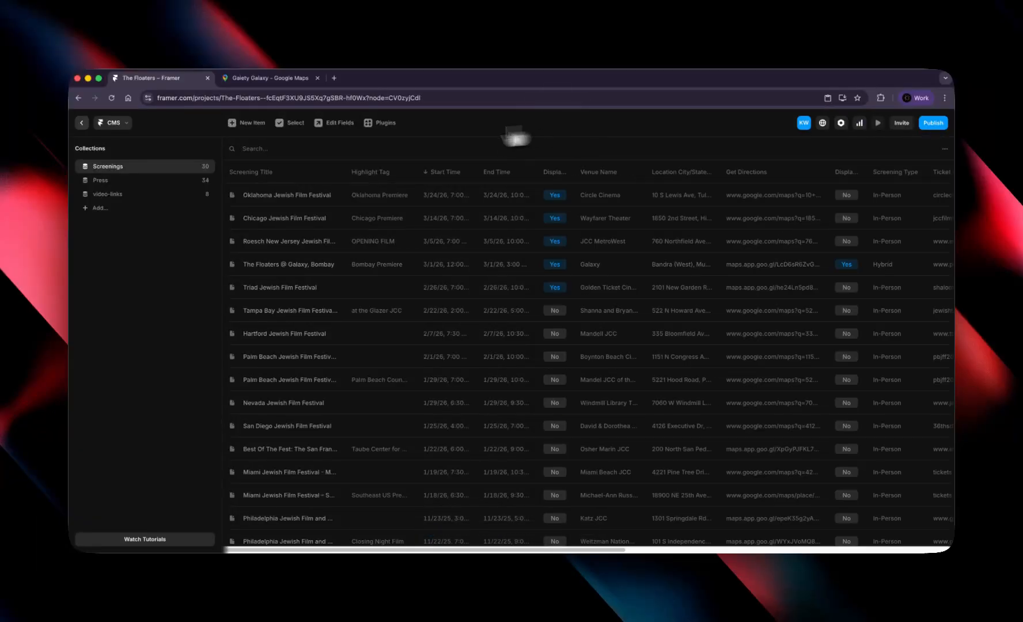
left_click(83, 123)
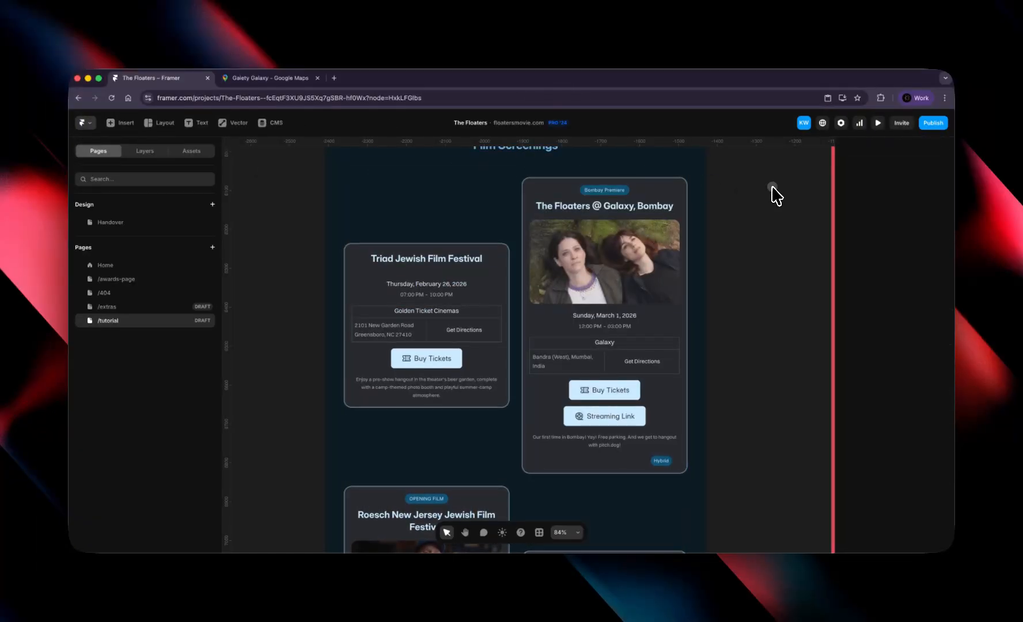
Step: Preview the tutorial page, close the sign-up popup, and examine the Galaxy, Bombay card in the Film Screenings section
left_click(877, 129)
scroll(585, 297, "down", 10)
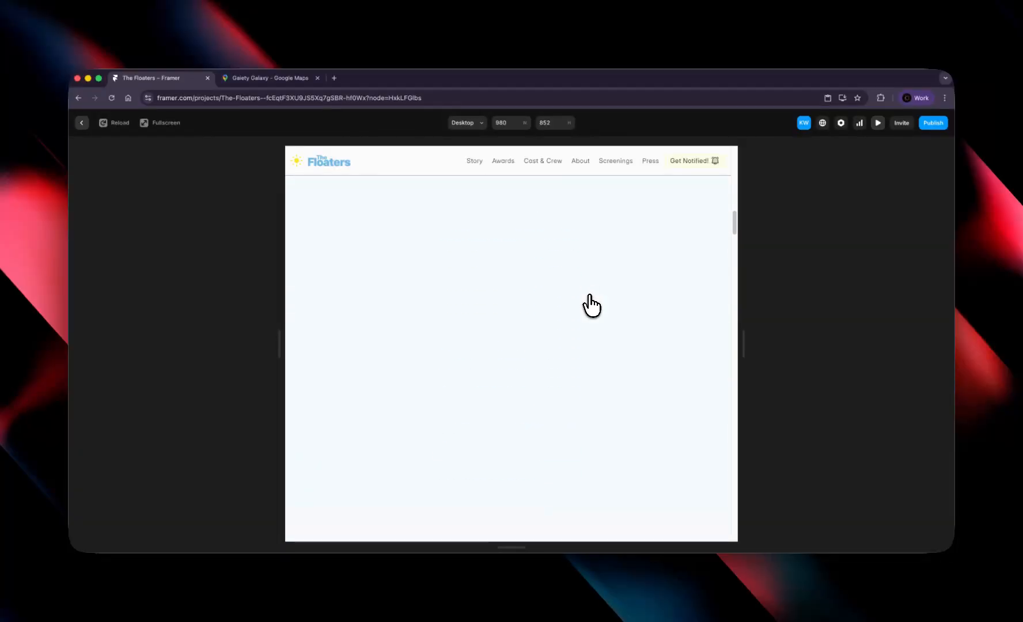
scroll(587, 300, "down", 5)
scroll(583, 296, "up", 15)
scroll(573, 285, "down", 3)
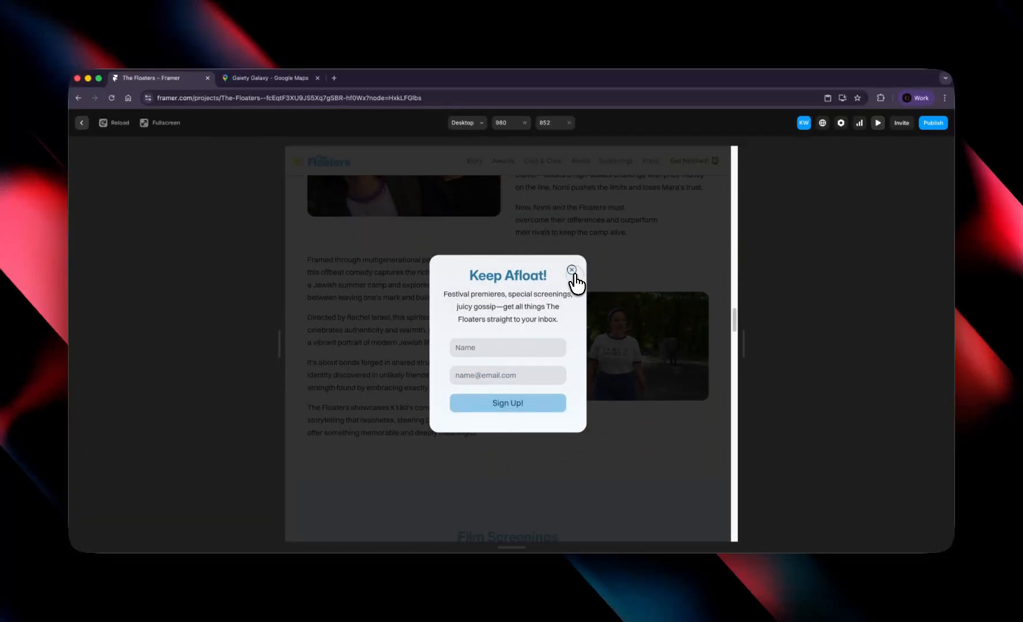
left_click(571, 270)
scroll(590, 300, "down", 5)
scroll(597, 300, "up", 2)
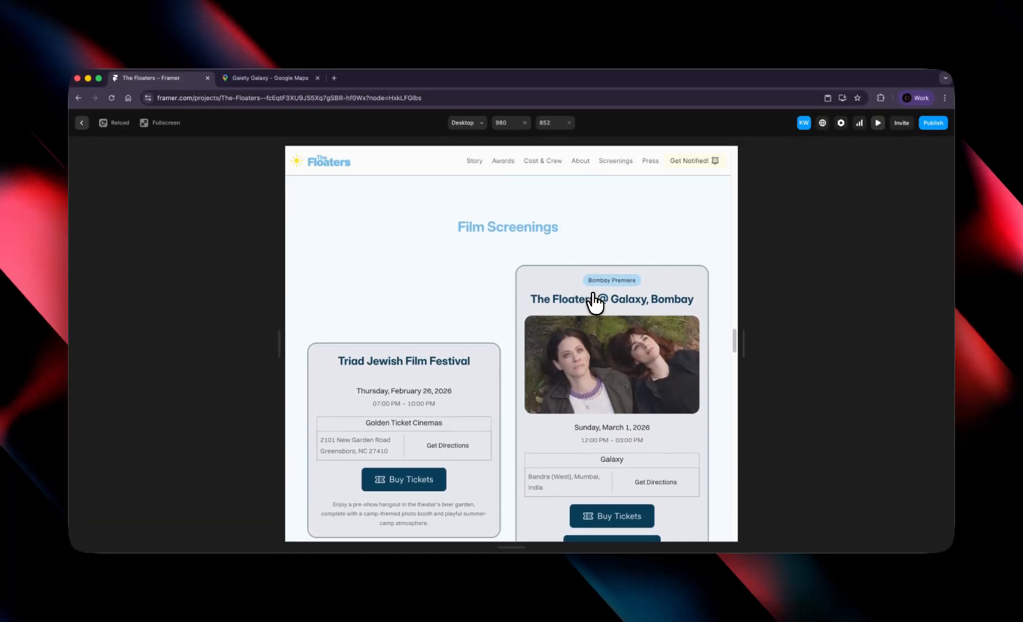
scroll(616, 316, "down", 2)
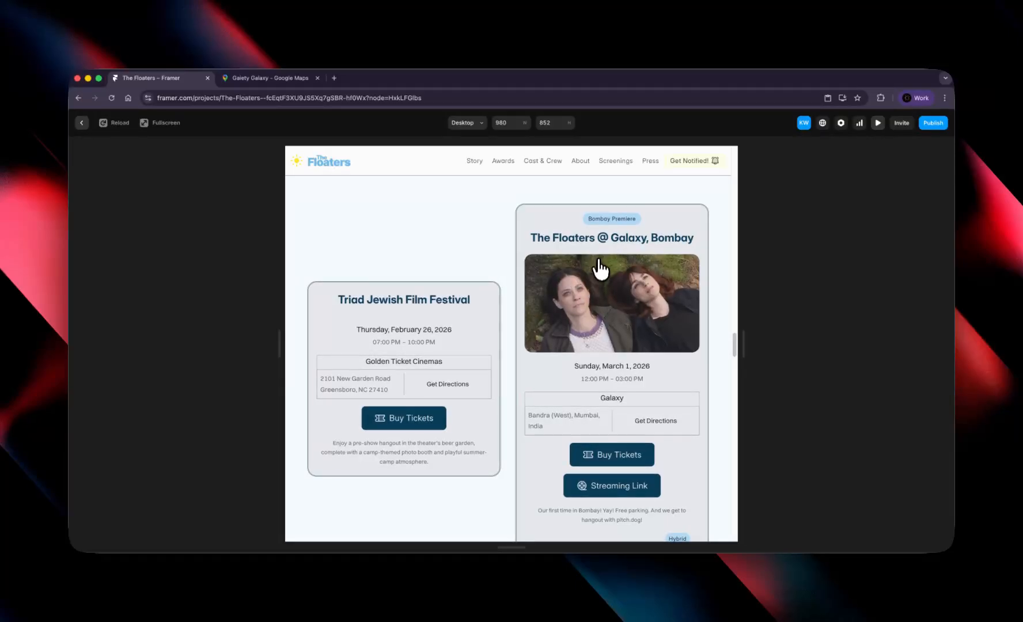
left_click(82, 123)
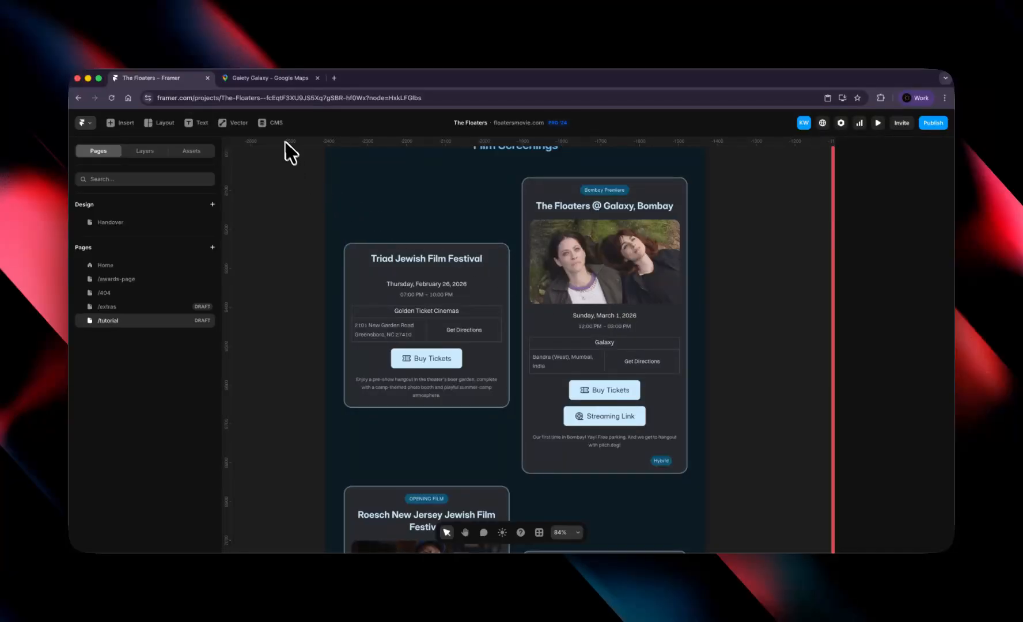
Step: In the Screenings CMS collection, set Display on Home Page to No for The Floaters @ Galaxy, Bombay
left_click(274, 124)
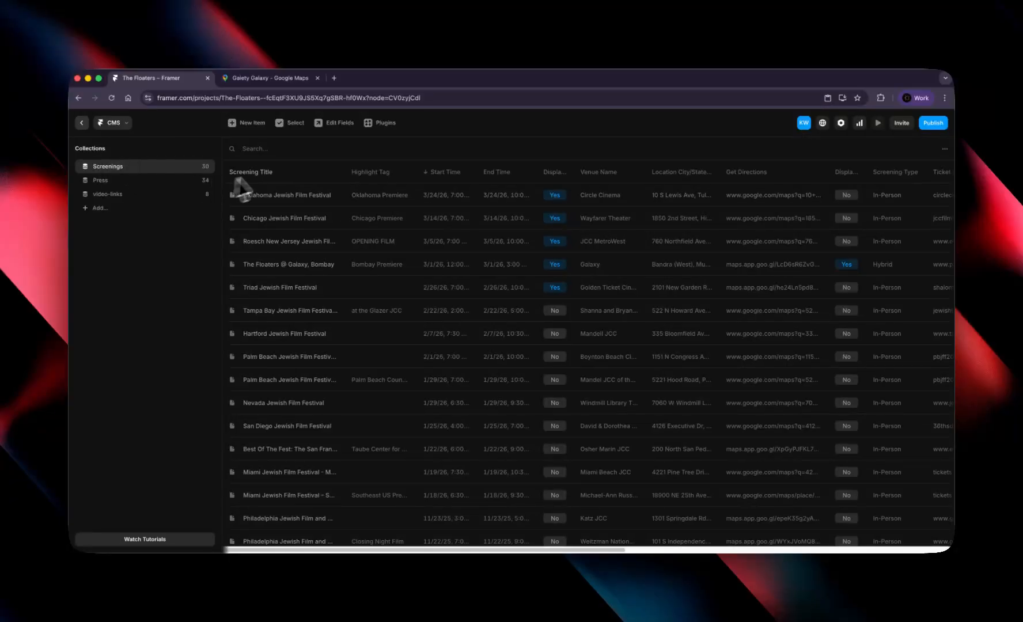
left_click(294, 271)
scroll(727, 315, "down", 1)
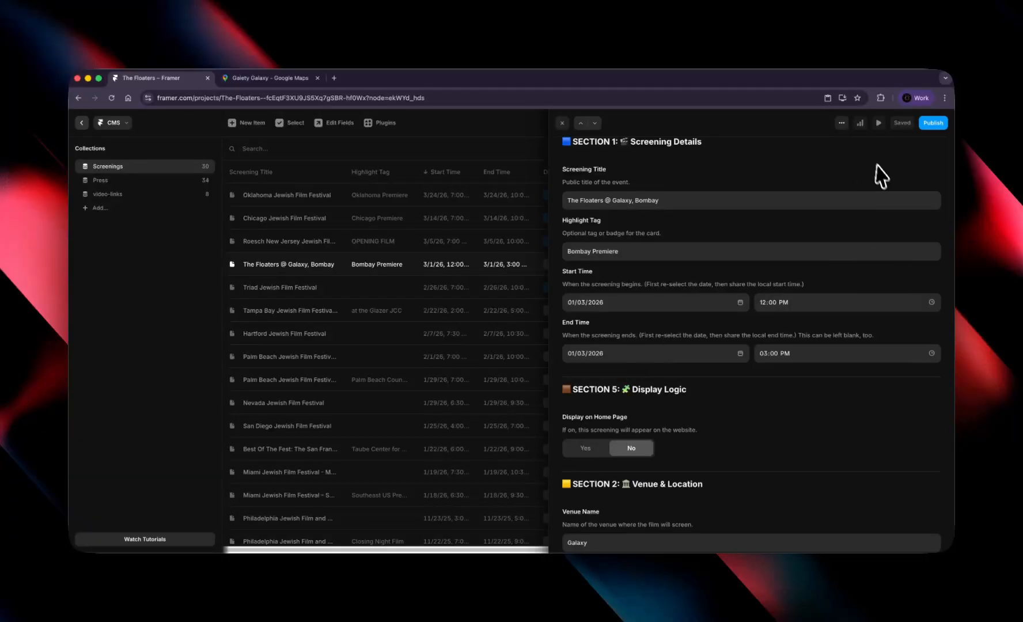
Step: Publish the hidden-screening change to staging and to production at floatersmovie.com
left_click(934, 123)
left_click(853, 222)
left_click(912, 153)
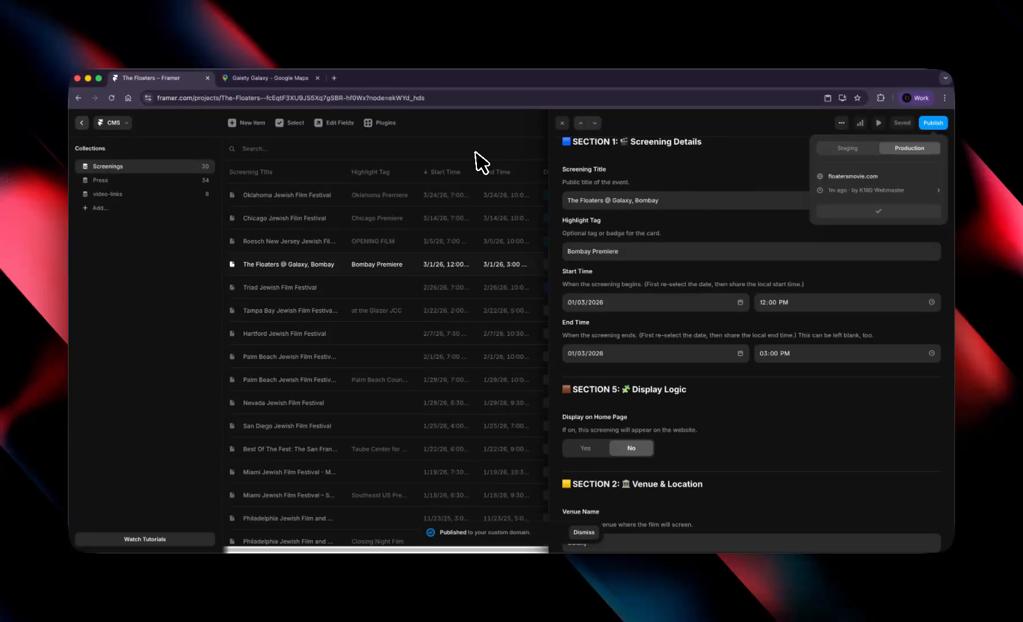
left_click(514, 151)
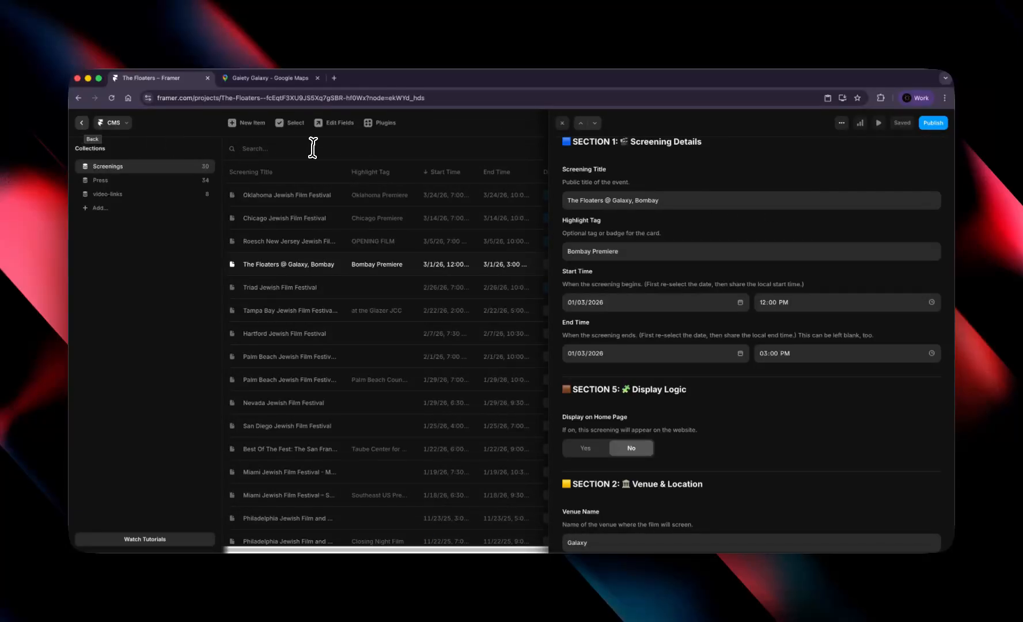
Step: Preview the page's Screenings section, dismiss the sign-up popup, and check whether the Galaxy, Bombay card is listed
key("Escape")
left_click(82, 123)
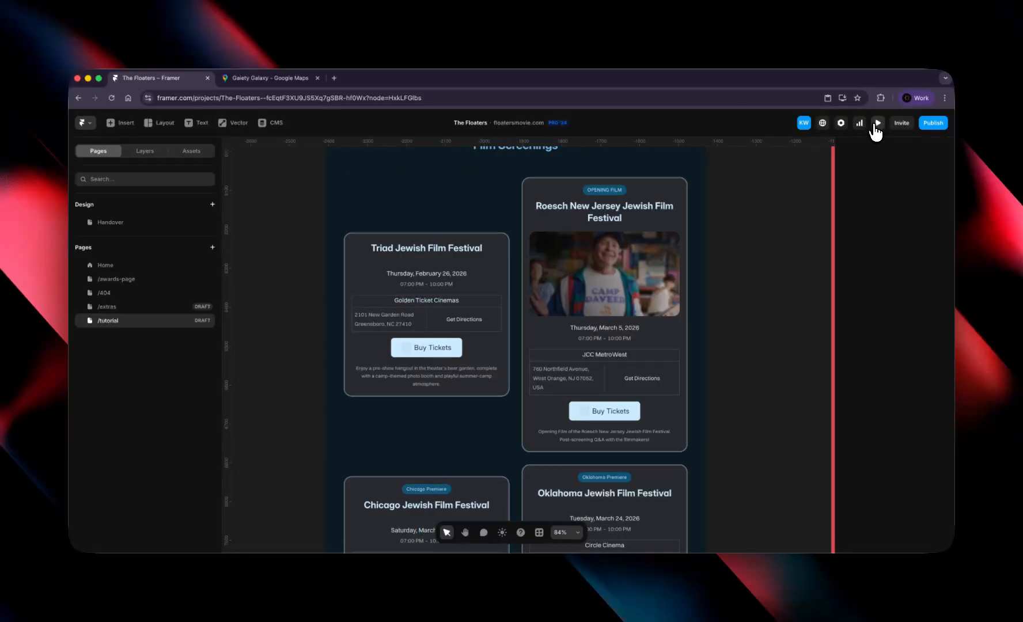
left_click(877, 123)
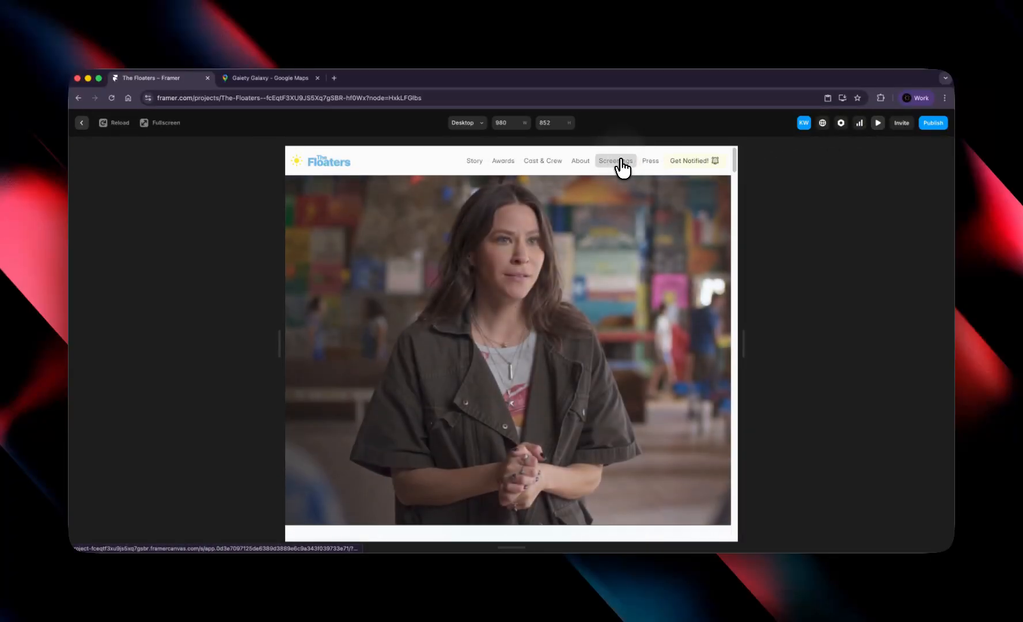
left_click(621, 162)
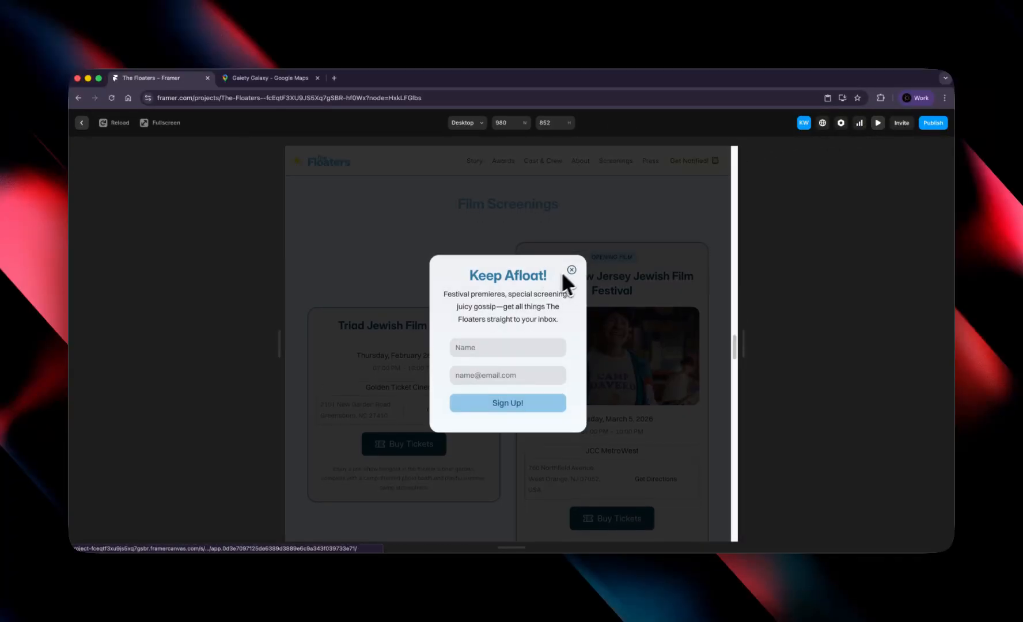
left_click(570, 272)
scroll(438, 282, "down", 3)
scroll(565, 393, "down", 5)
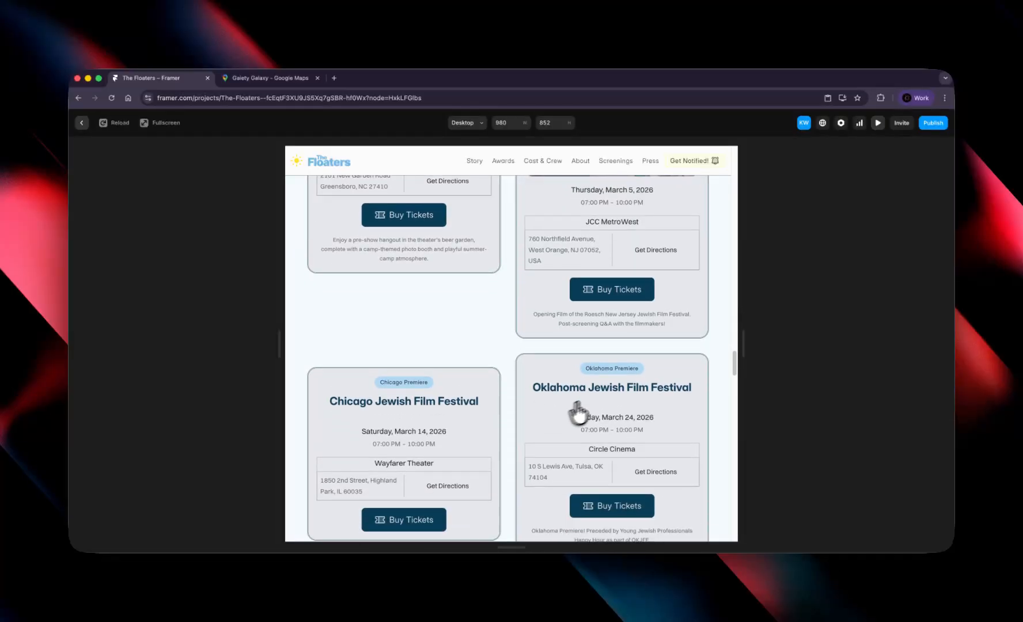
scroll(541, 415, "up", 3)
scroll(588, 340, "up", 3)
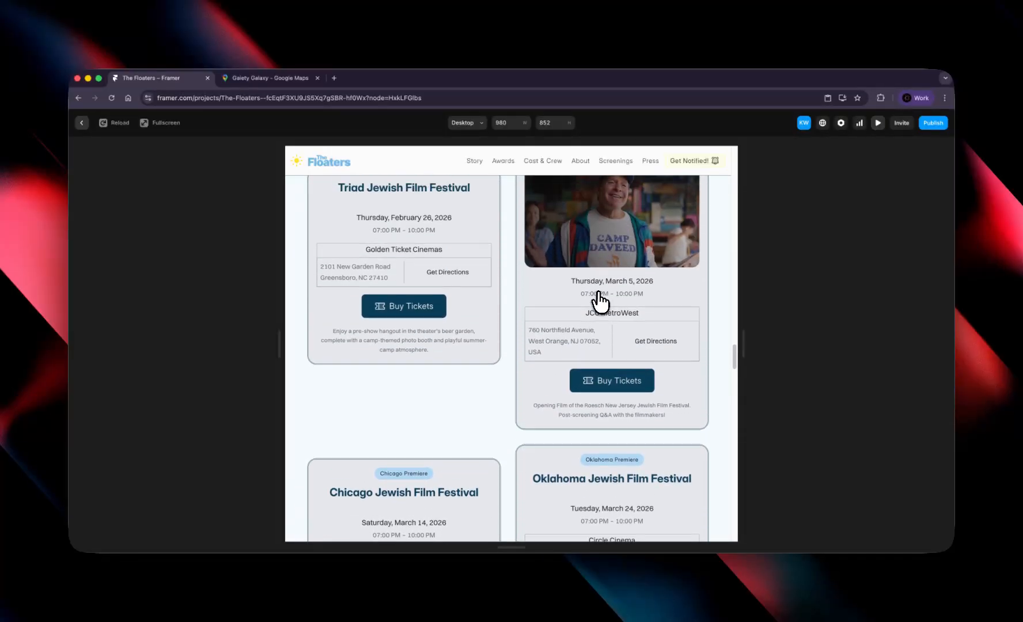
left_click(81, 123)
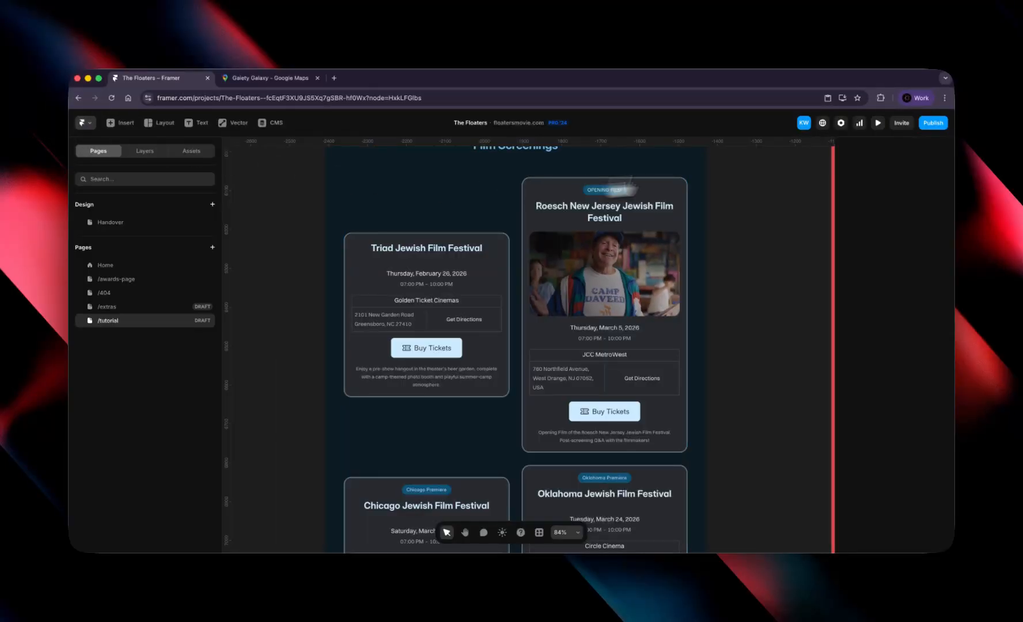
Step: For The Floaters @ Galaxy, Bombay in the CMS, set Display Screening Type to No and Screening Type to In-Person
left_click(277, 124)
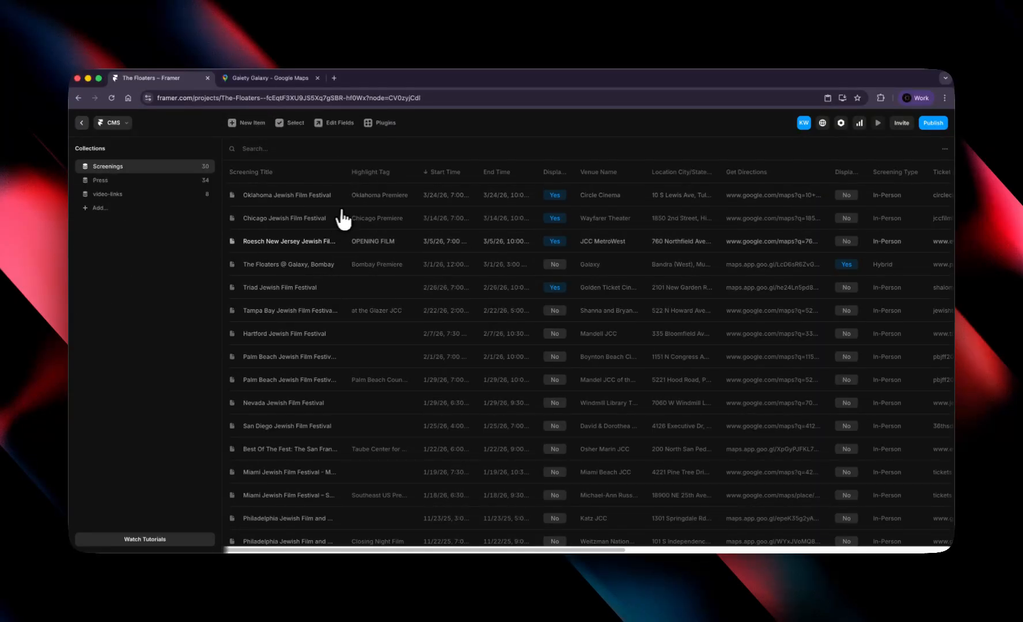
left_click(590, 265)
scroll(725, 406, "down", 4)
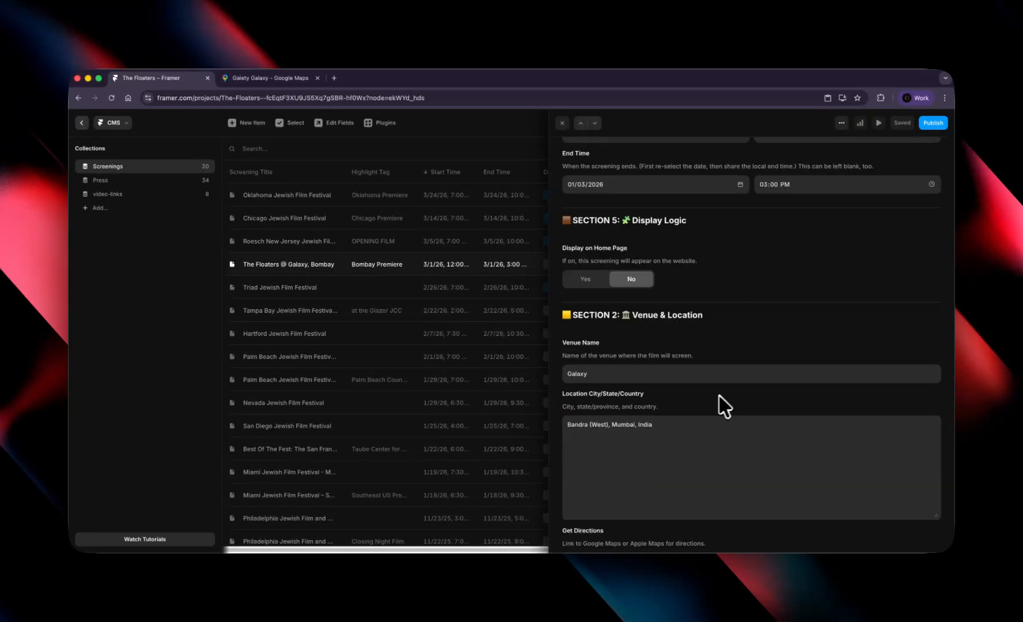
scroll(722, 343, "down", 6)
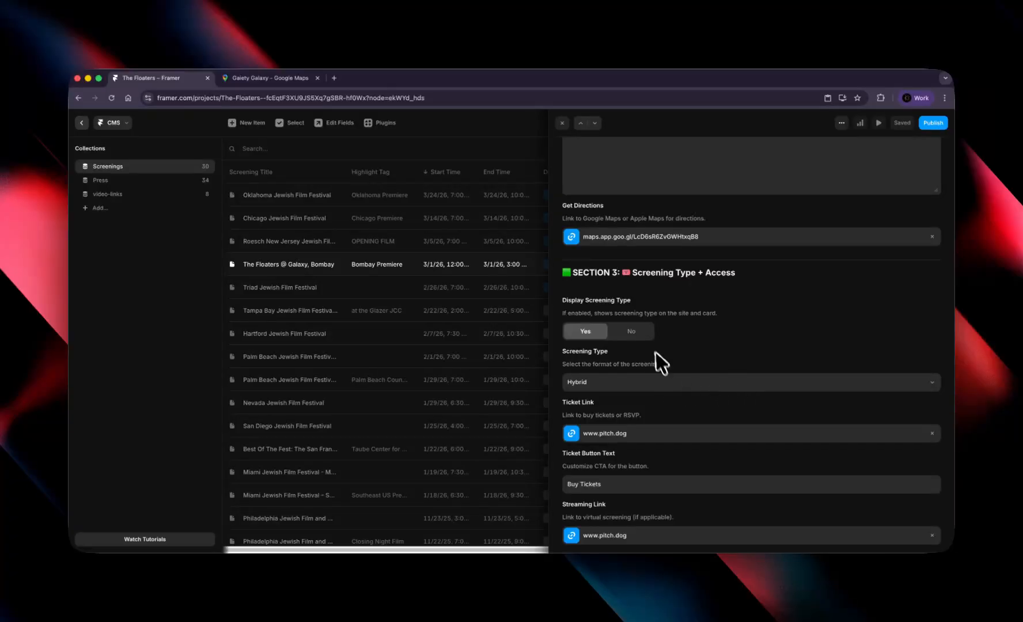
left_click(632, 332)
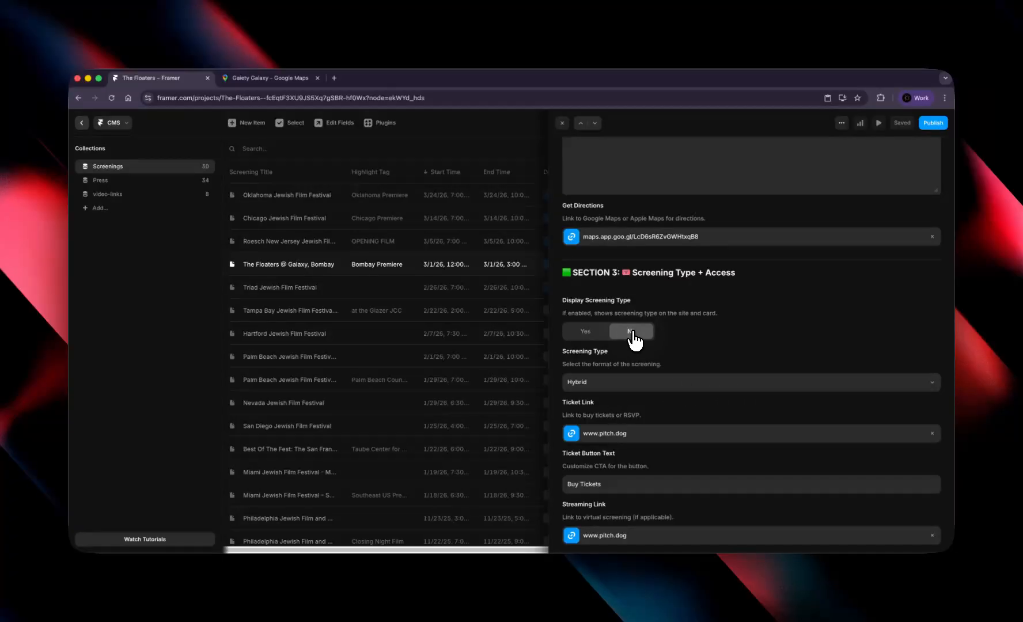
left_click(629, 387)
left_click(608, 357)
scroll(671, 456, "down", 2)
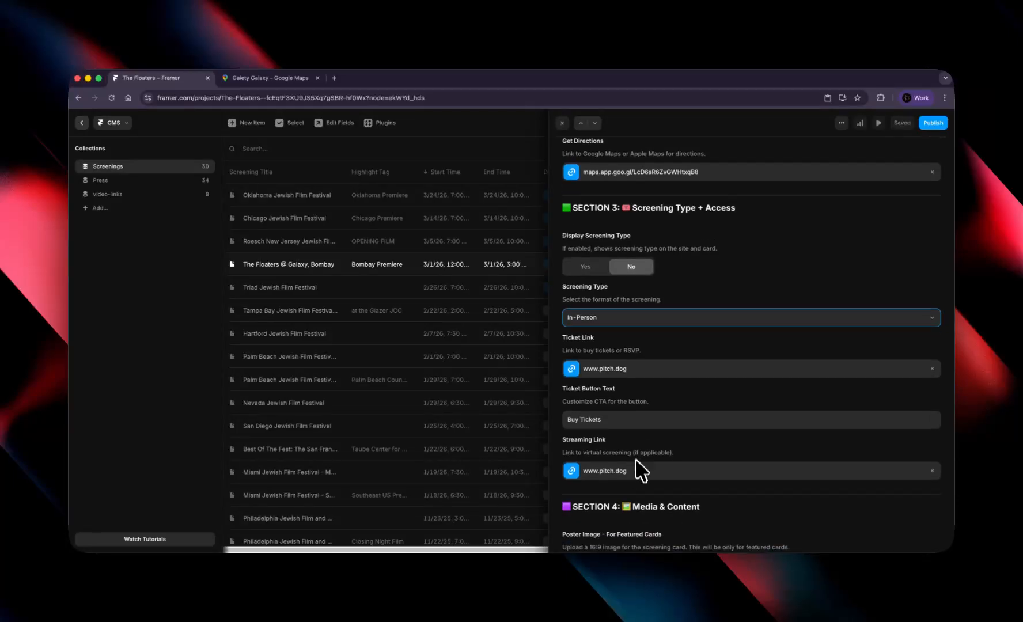
Step: Remove the streaming link from the Galaxy, Bombay screening
left_click(636, 461)
key("BackSpace")
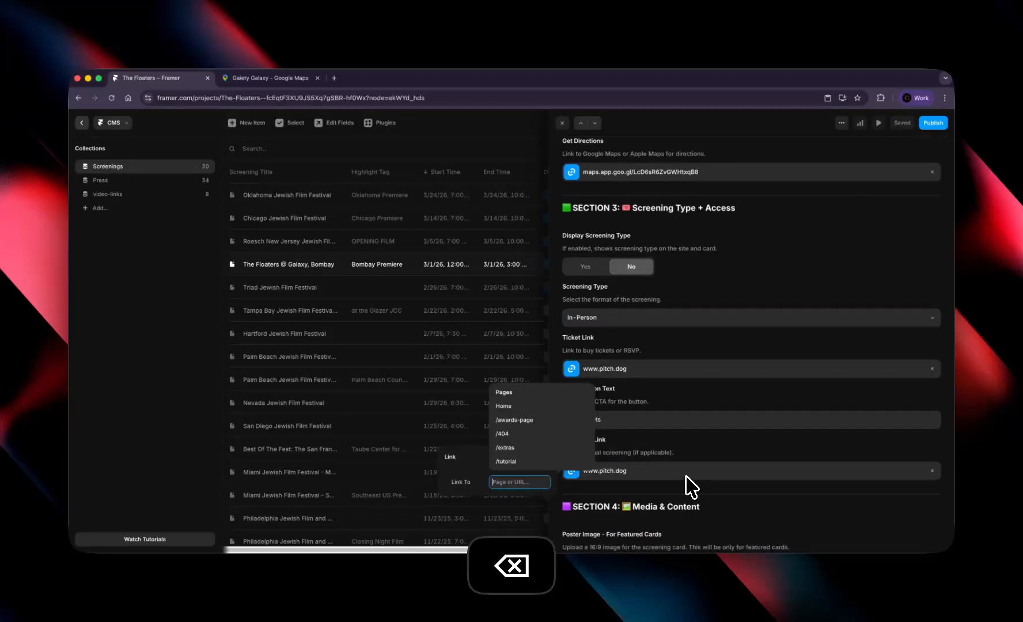
left_click(626, 469)
left_click(932, 471)
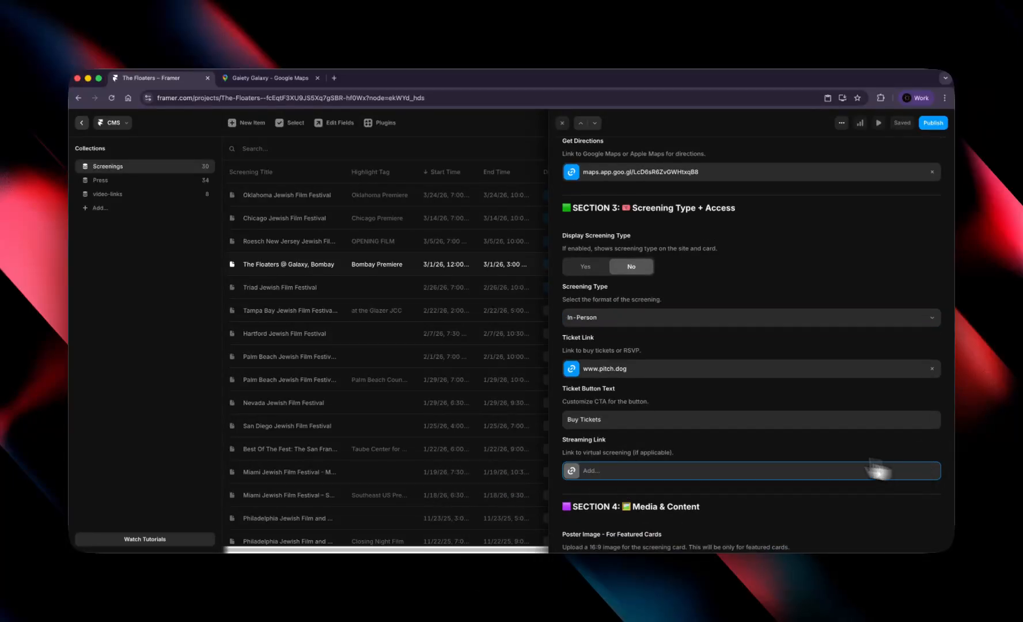
Step: Set Display on Home Page to Yes and change the screening's start time to 01:00 PM and end time to 04:00 PM
scroll(712, 453, "down", 3)
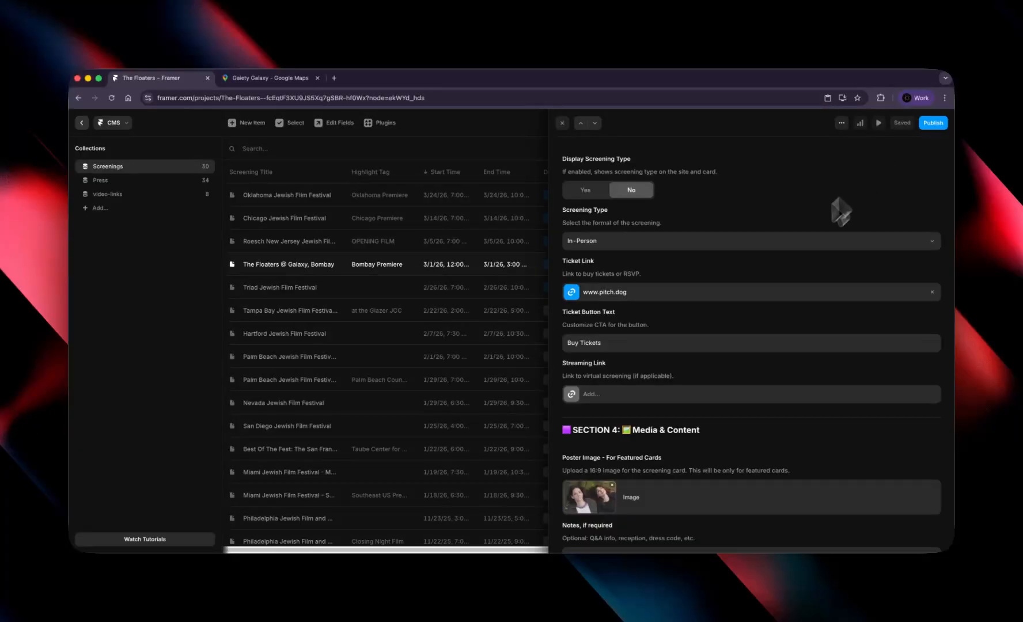
scroll(752, 334, "up", 10)
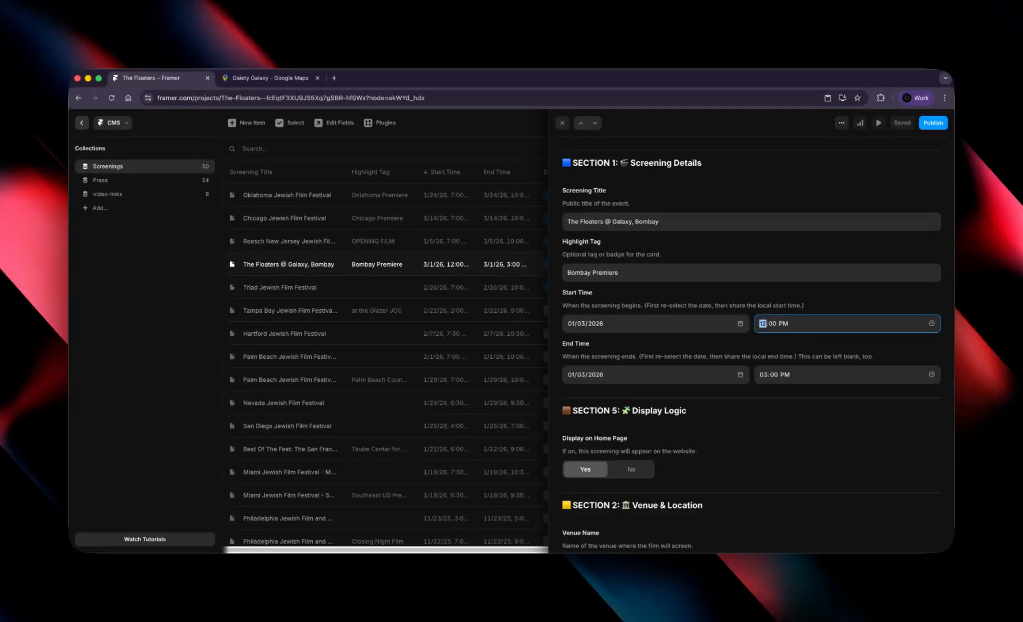
key("Up")
left_click(764, 376)
key("Up")
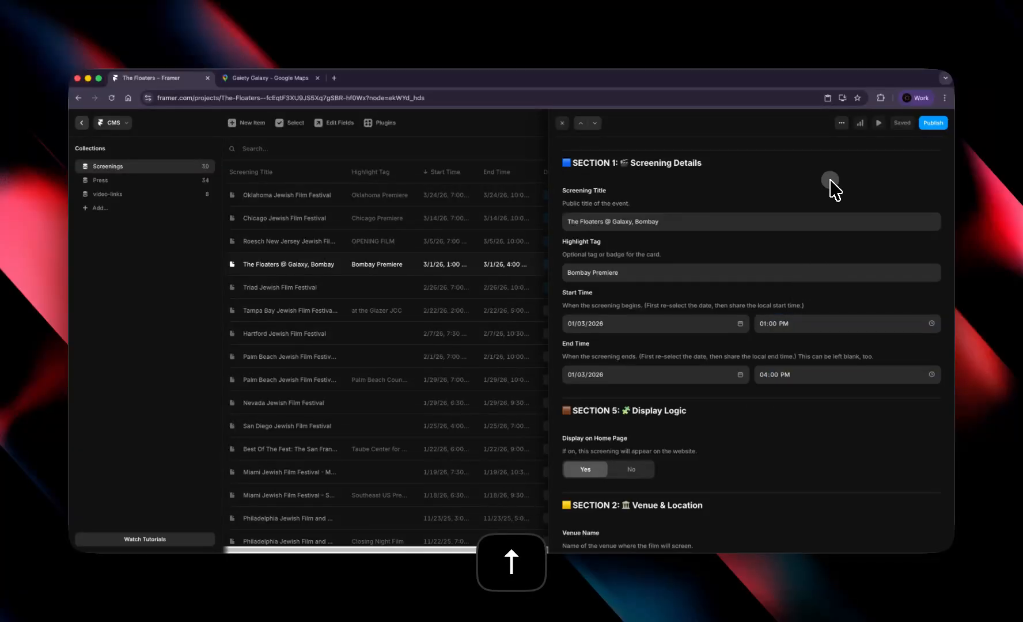
Step: Delete the sentence "And we get to hangout with pitch.dog!" from the screening's notes
scroll(692, 393, "down", 7)
scroll(713, 427, "down", 2)
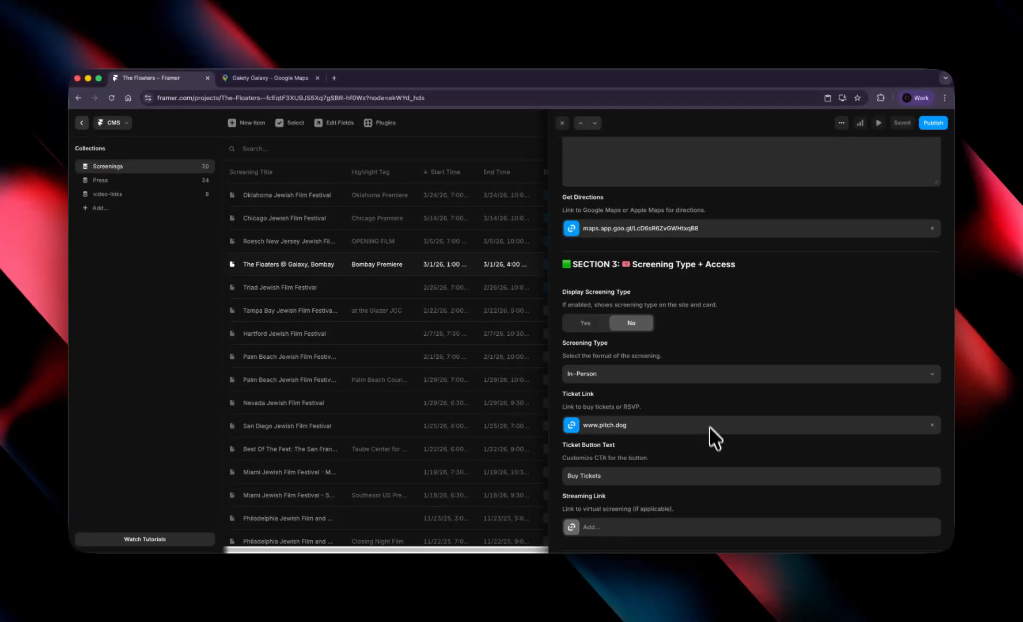
scroll(715, 438, "up", 5)
scroll(709, 424, "down", 5)
scroll(703, 419, "down", 5)
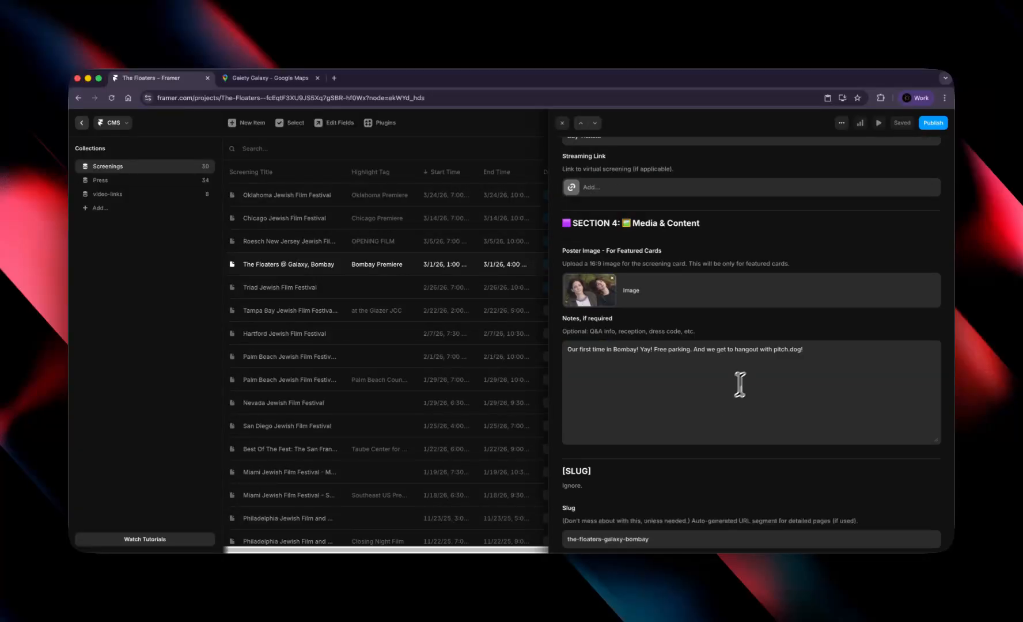
triple_click(712, 361)
key("Right")
left_click_drag(694, 352, 807, 353)
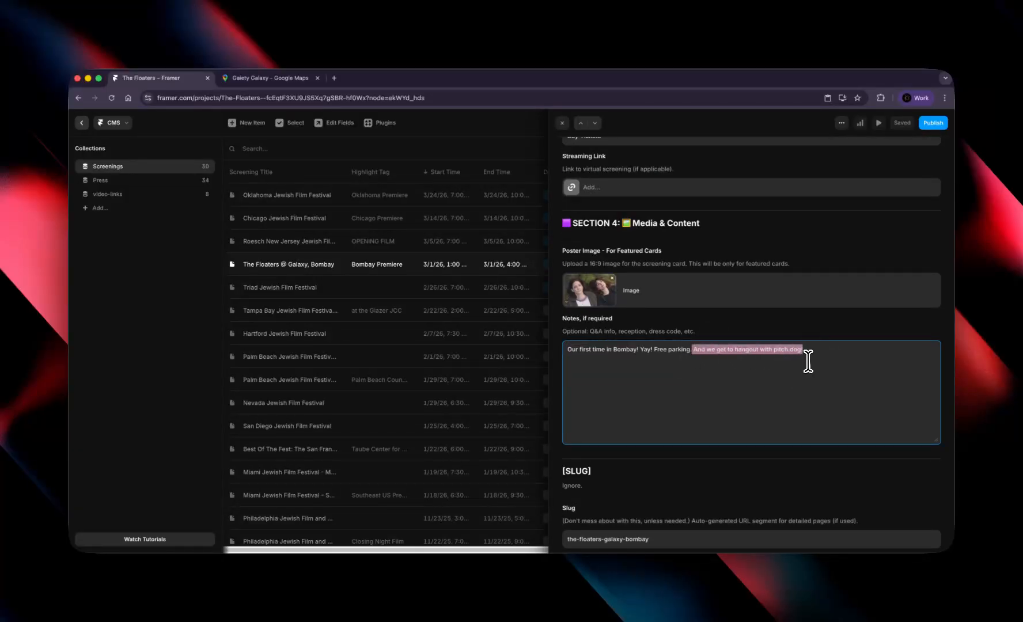
key("BackSpace")
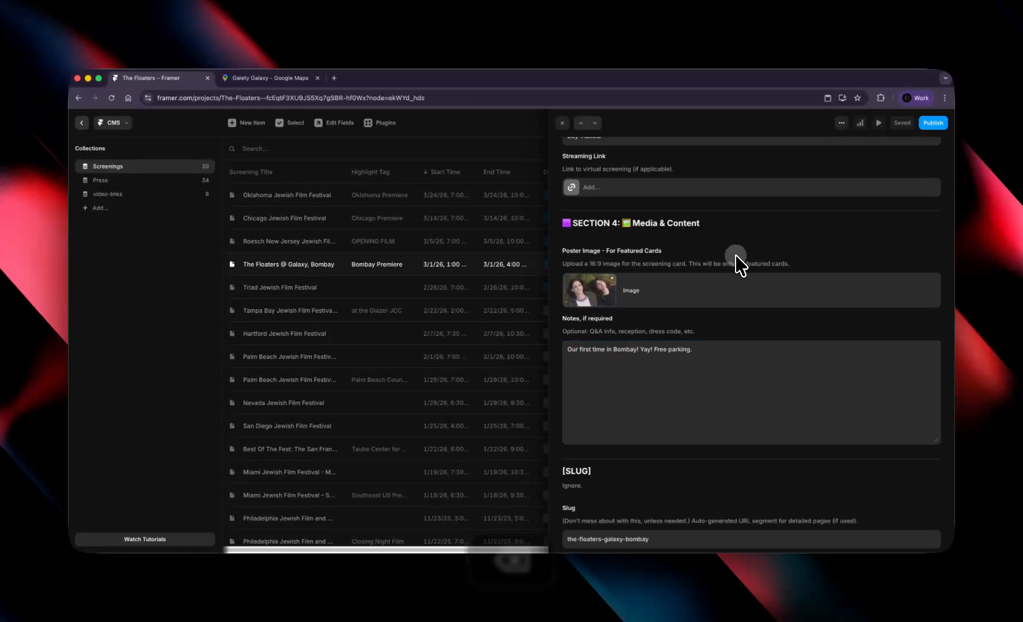
Step: Publish the edited Galaxy, Bombay screening to staging and to production at floatersmovie.com
left_click(934, 123)
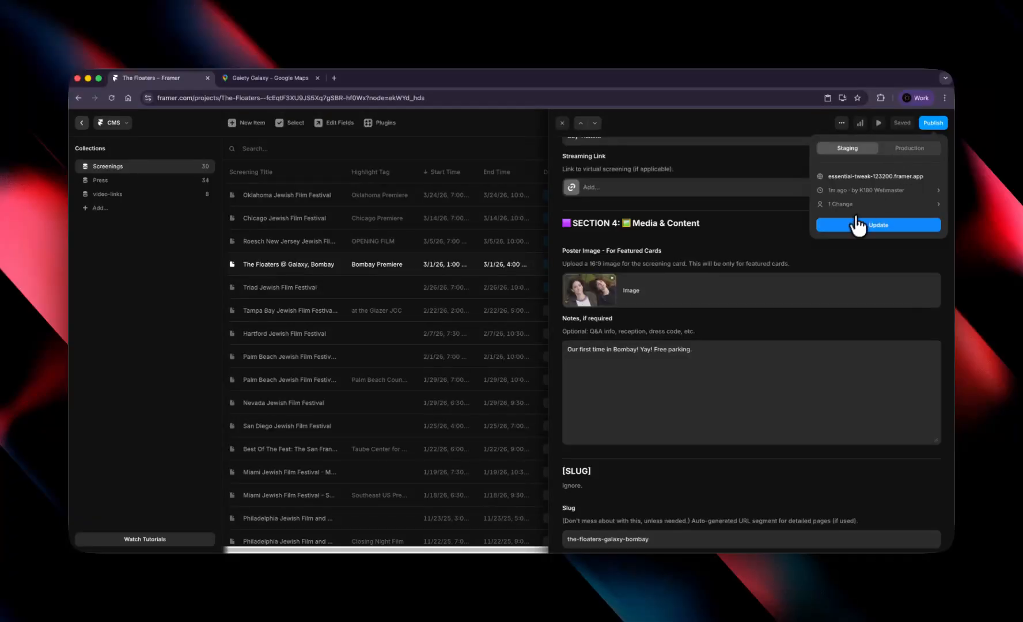
left_click(911, 149)
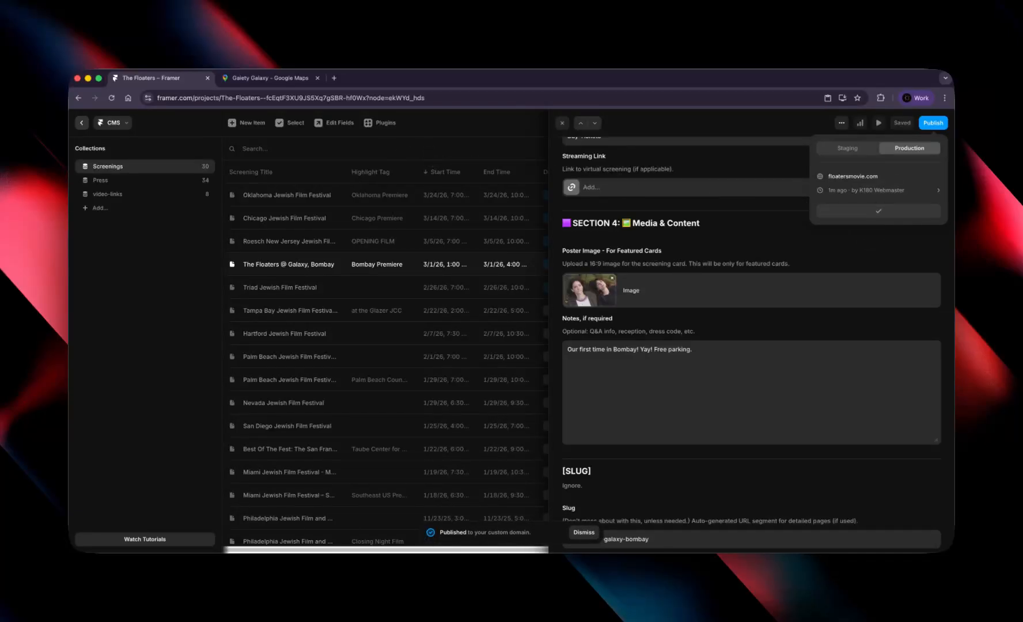
Step: Preview the Screenings section without the sign-up popup and check the Galaxy, Bombay card's times, buttons and notes
left_click(81, 124)
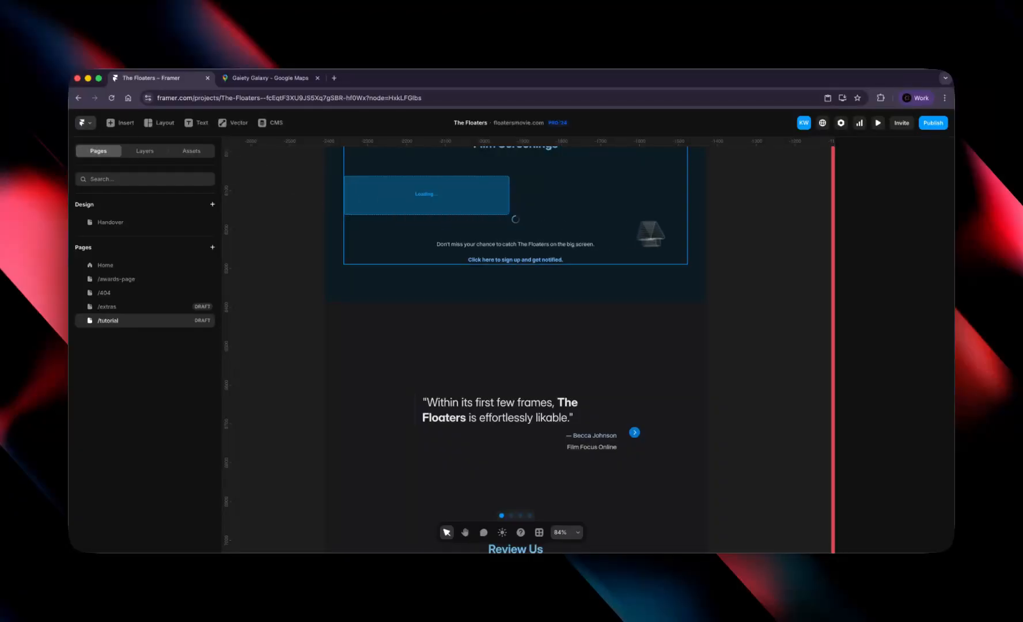
left_click(873, 129)
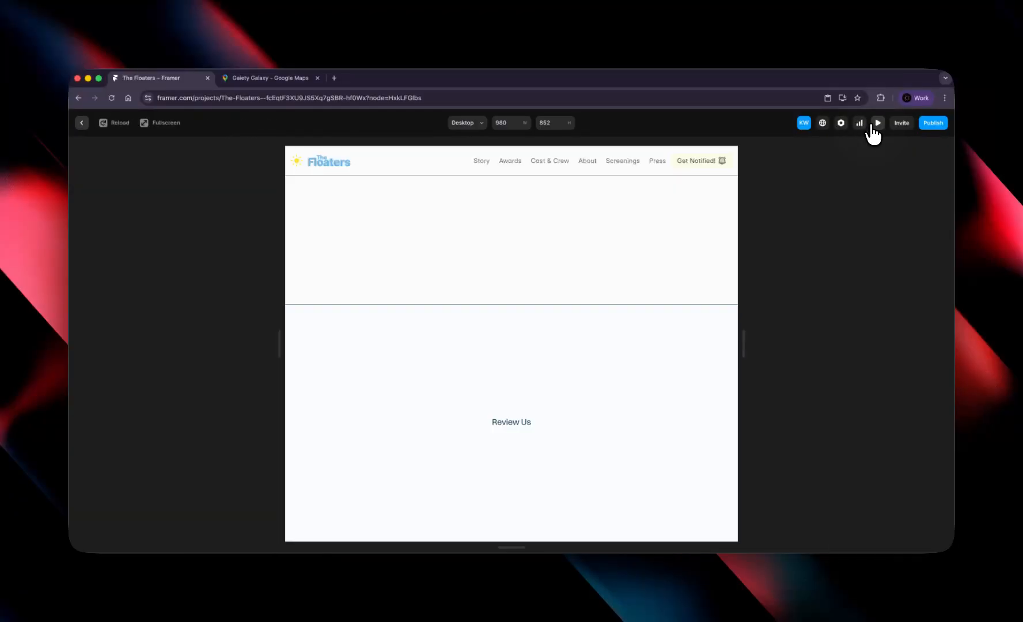
left_click(615, 161)
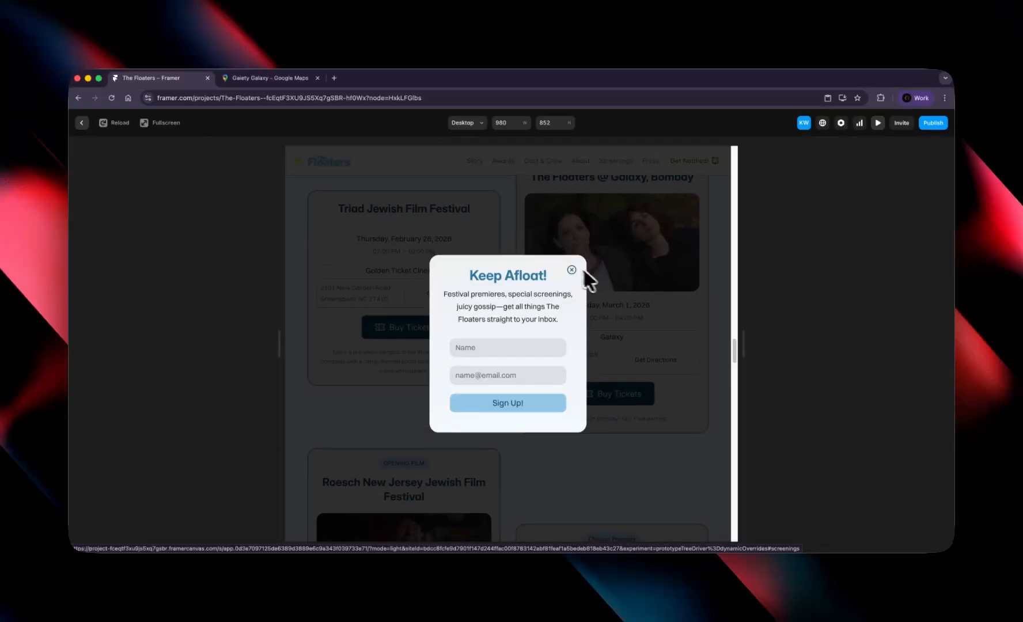
left_click(571, 270)
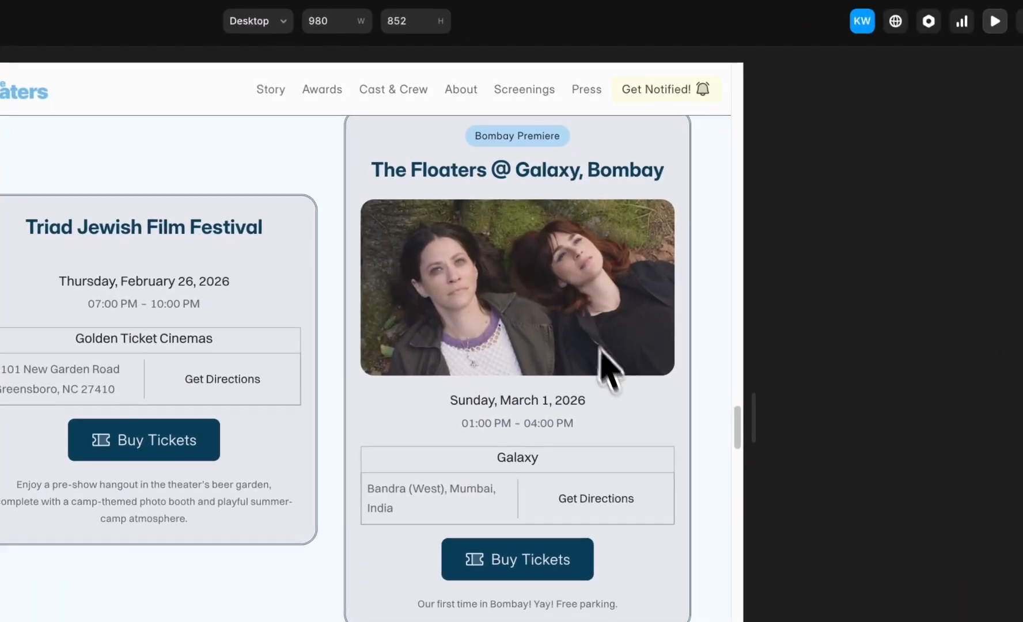
Step: Look over the poster image and notes on the Galaxy, Bombay card, and leave the preview
scroll(577, 409, "down", 3)
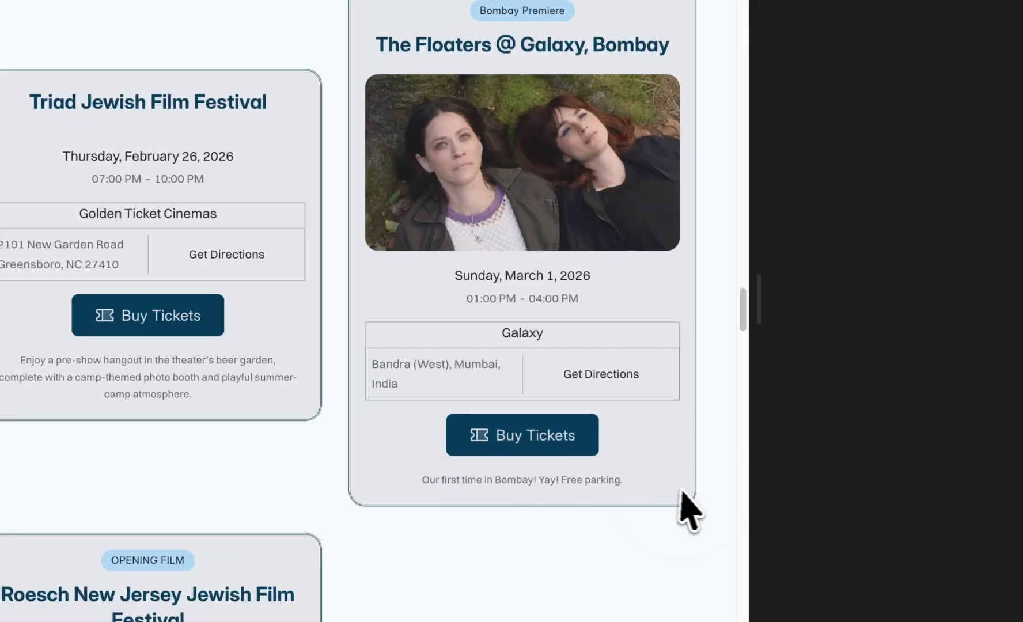
scroll(658, 320, "up", 2)
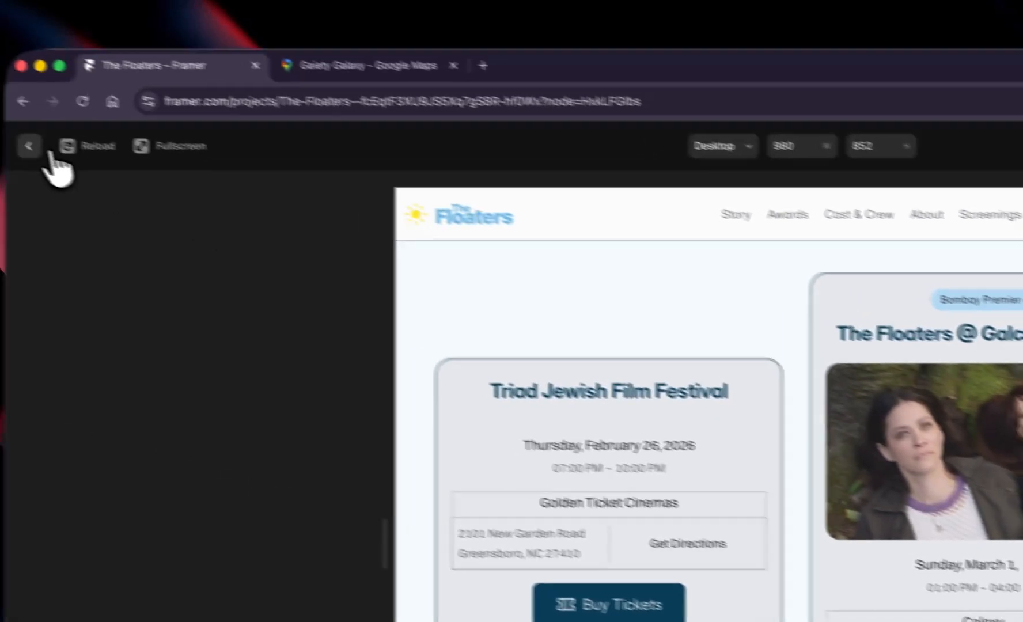
left_click(48, 153)
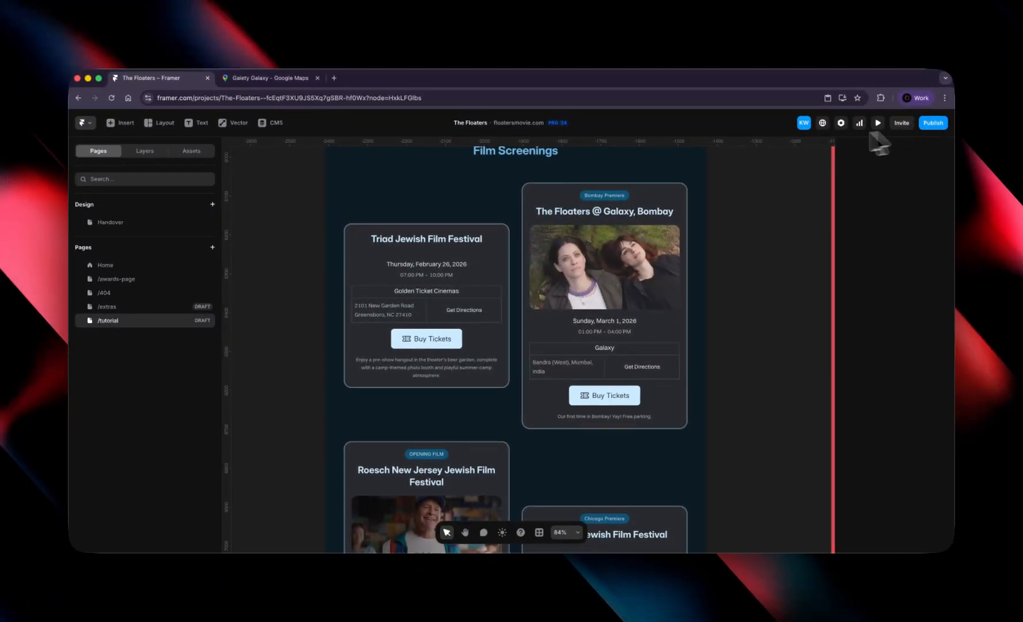
Step: Remove the poster image from The Floaters @ Galaxy, Bombay screening in the CMS
left_click(272, 123)
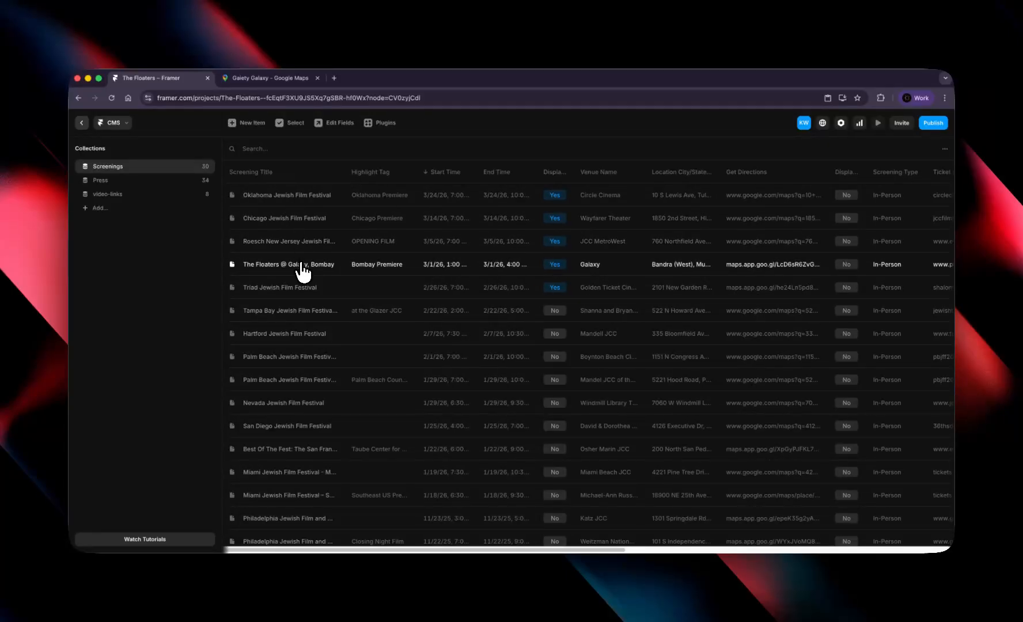
left_click(302, 266)
scroll(766, 357, "down", 10)
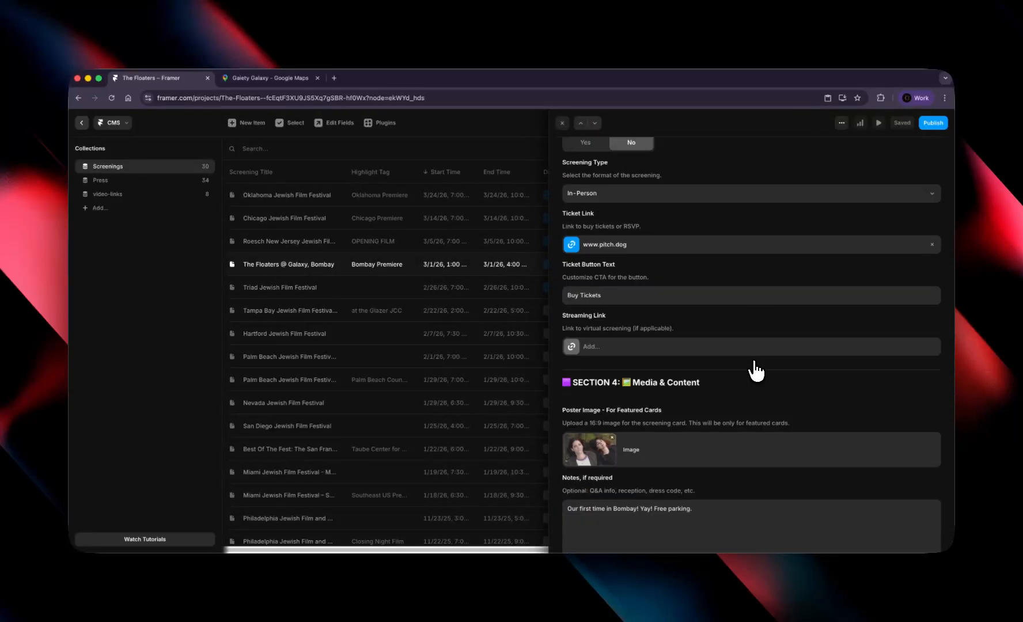
left_click(612, 445)
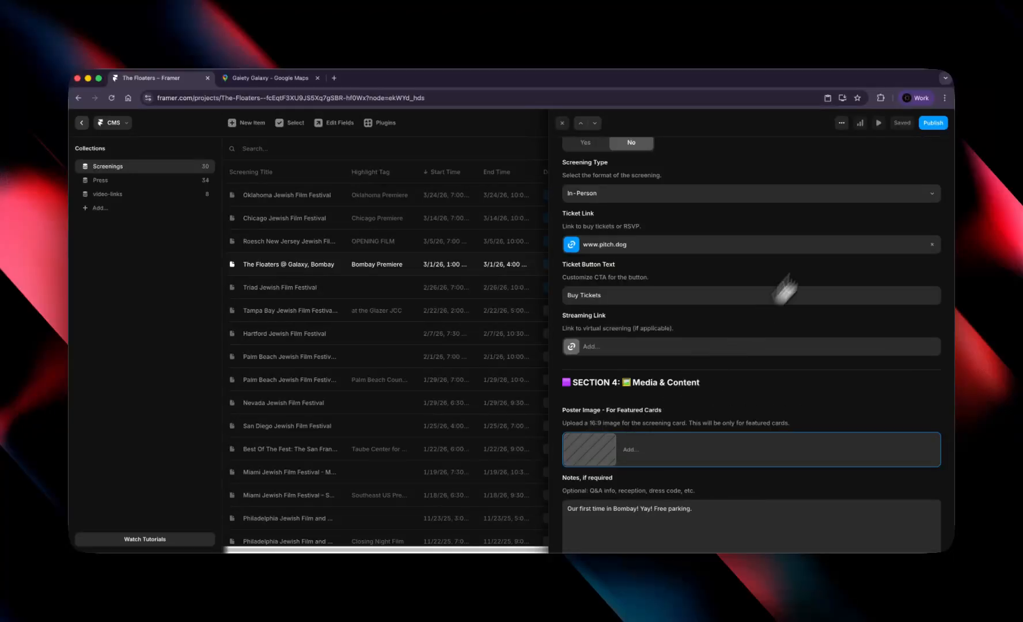
Step: Publish the screening without its poster image to production at floatersmovie.com
left_click(933, 123)
left_click(906, 149)
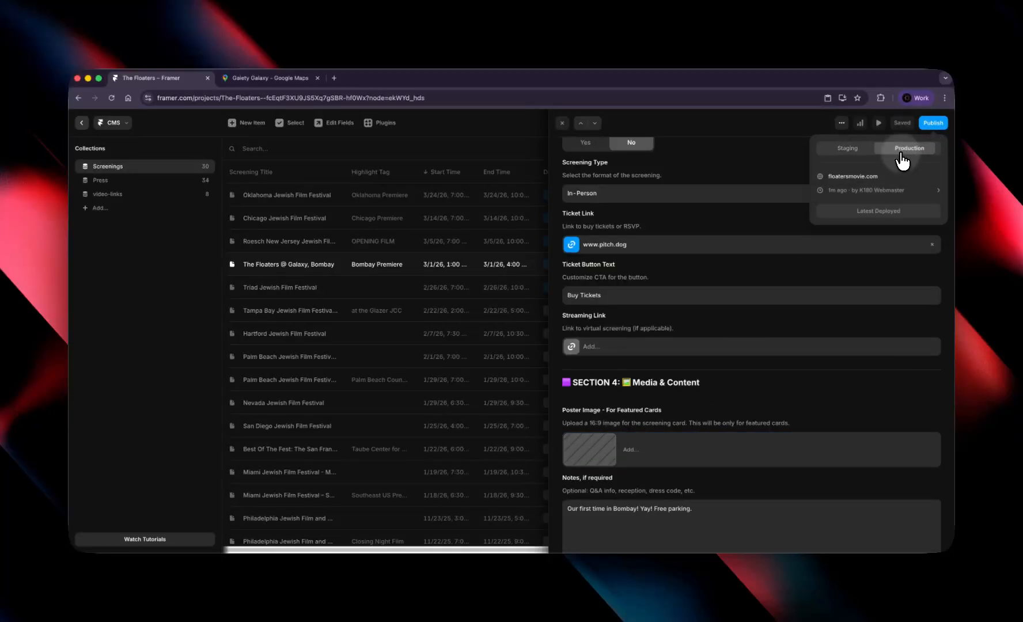
left_click(892, 212)
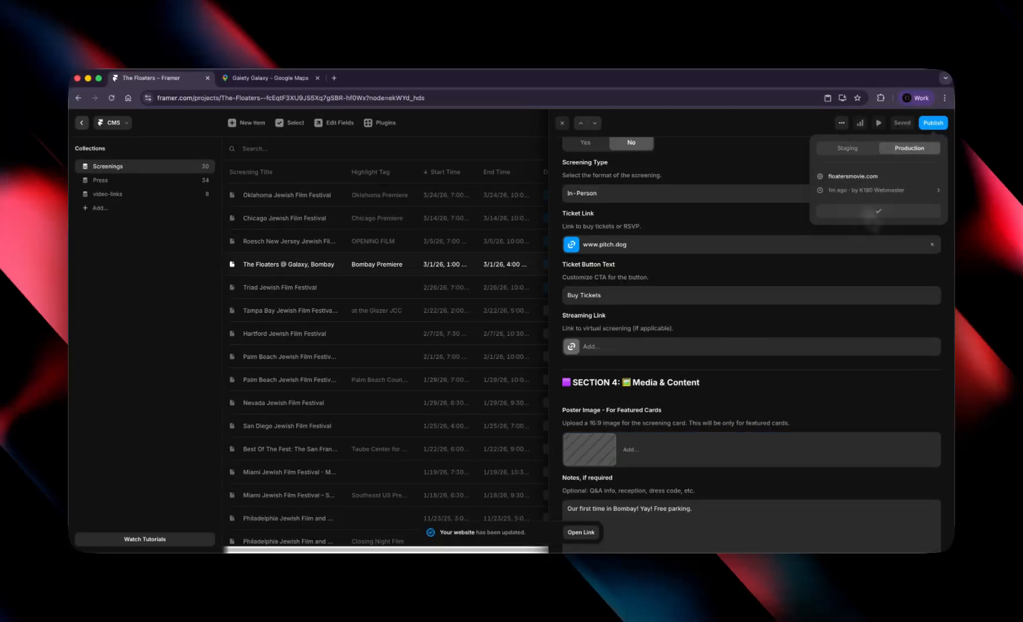
left_click(871, 212)
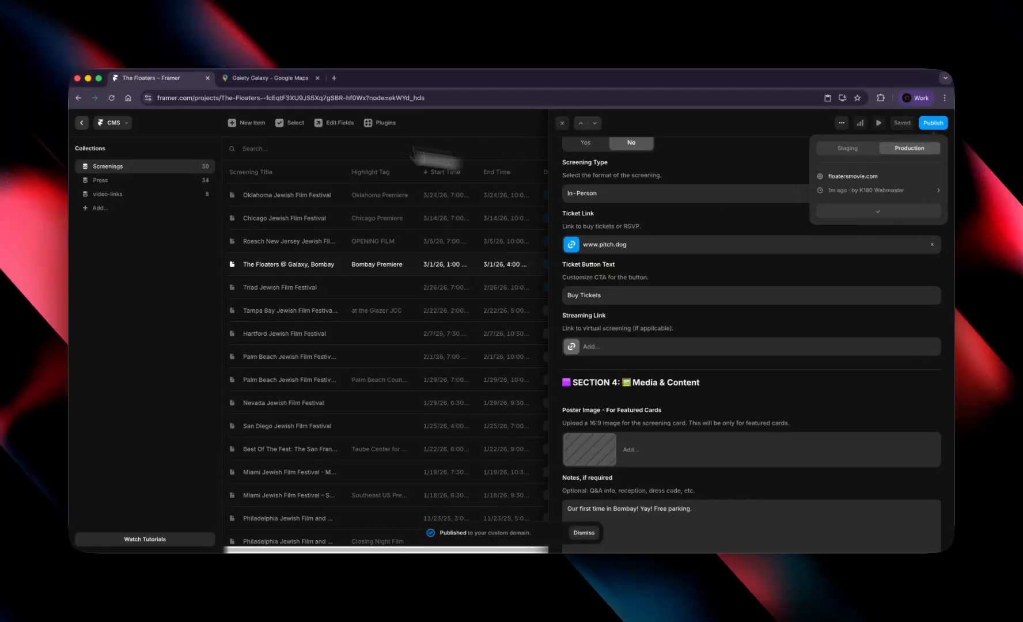
Step: Preview the site's Screenings section, dismiss the sign-up popup and check the Galaxy, Bombay card without its image
left_click(82, 123)
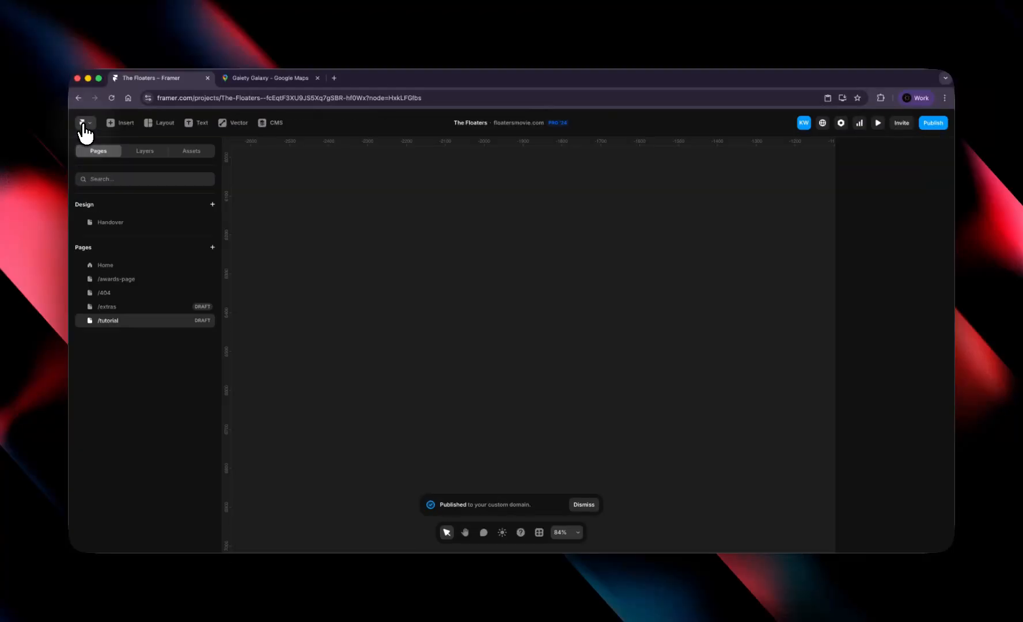
left_click(878, 123)
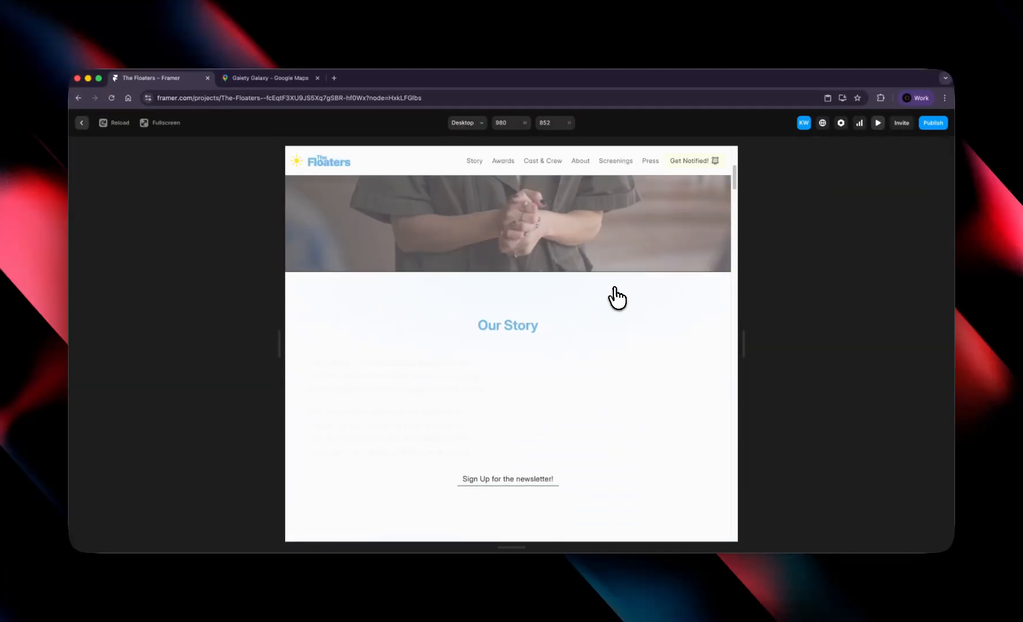
scroll(619, 282, "down", 5)
left_click(628, 165)
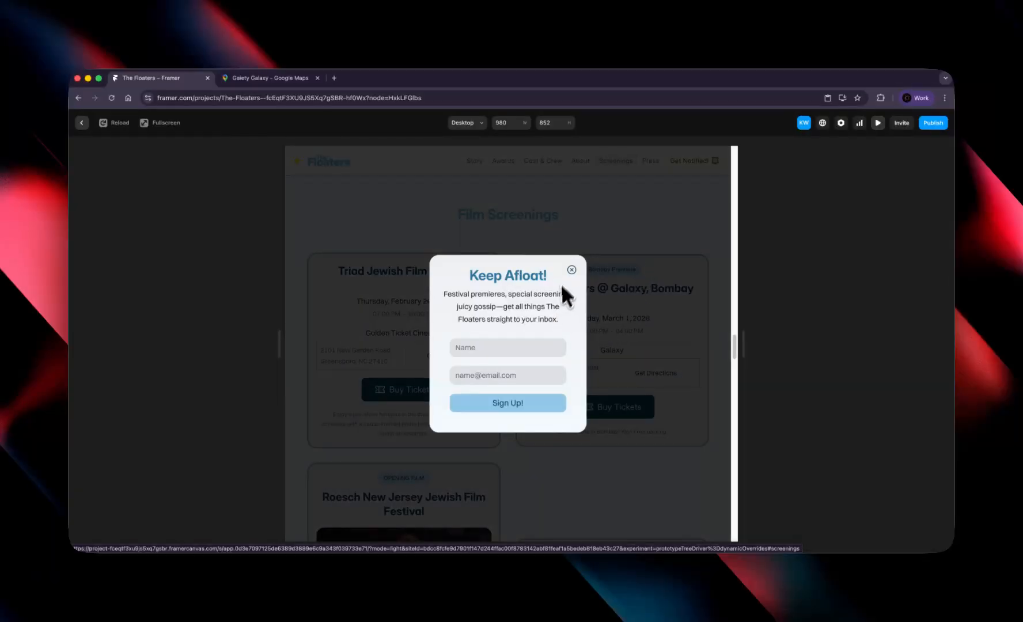
left_click(571, 270)
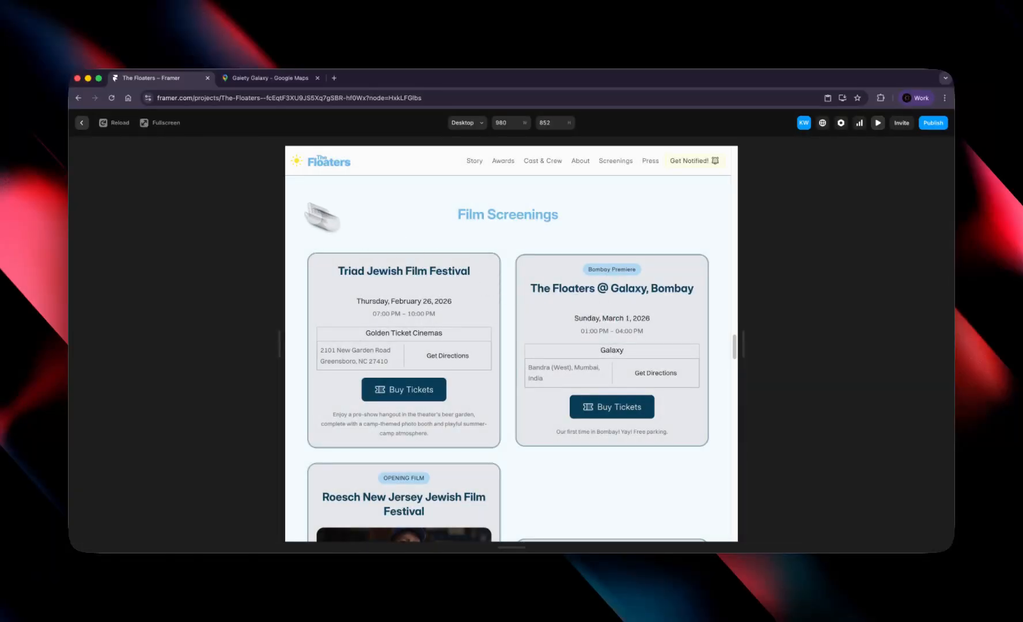
Step: Leave the preview and compare the Film Screenings section across the breakpoints on the canvas
left_click(82, 123)
left_click(694, 266)
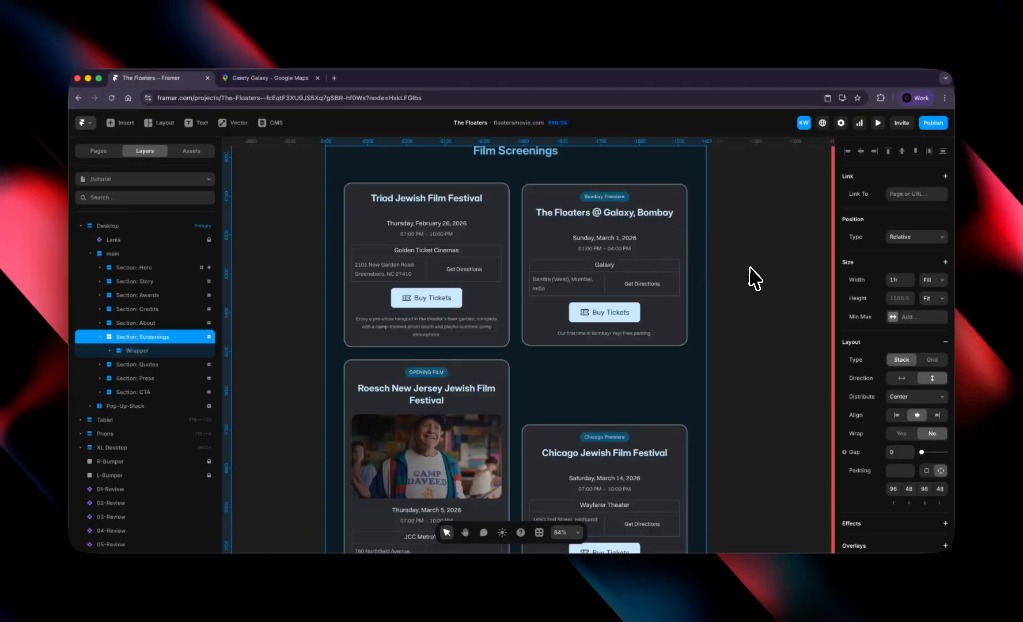
left_click(739, 292)
scroll(717, 337, "down", 5)
scroll(726, 340, "right", 5)
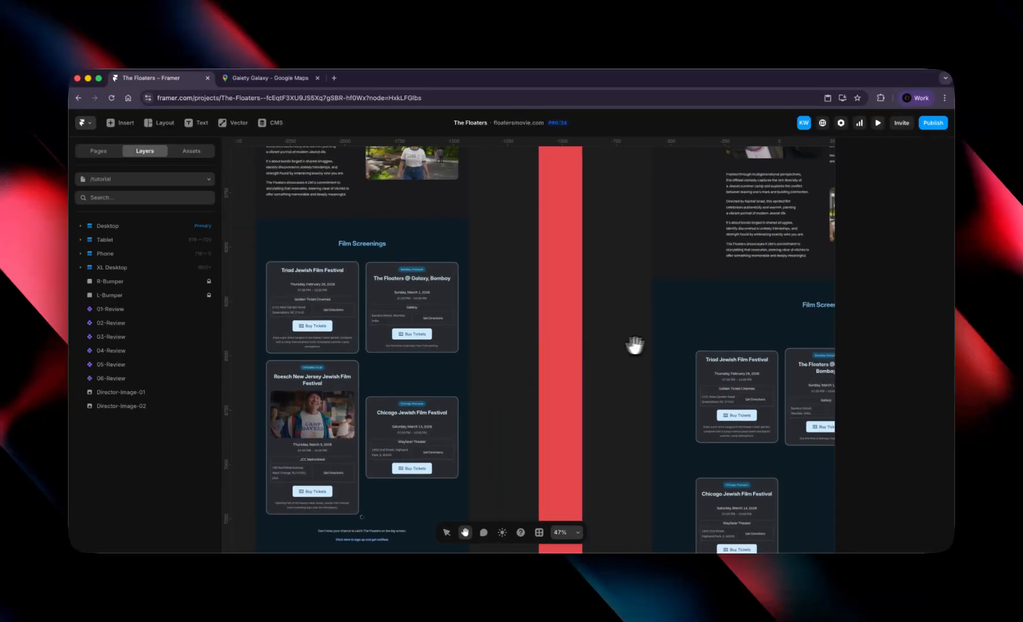
scroll(633, 343, "left", 2)
Step: Preview the Screenings section at Phone size and check how the Galaxy, Bombay card is laid out
left_click(877, 123)
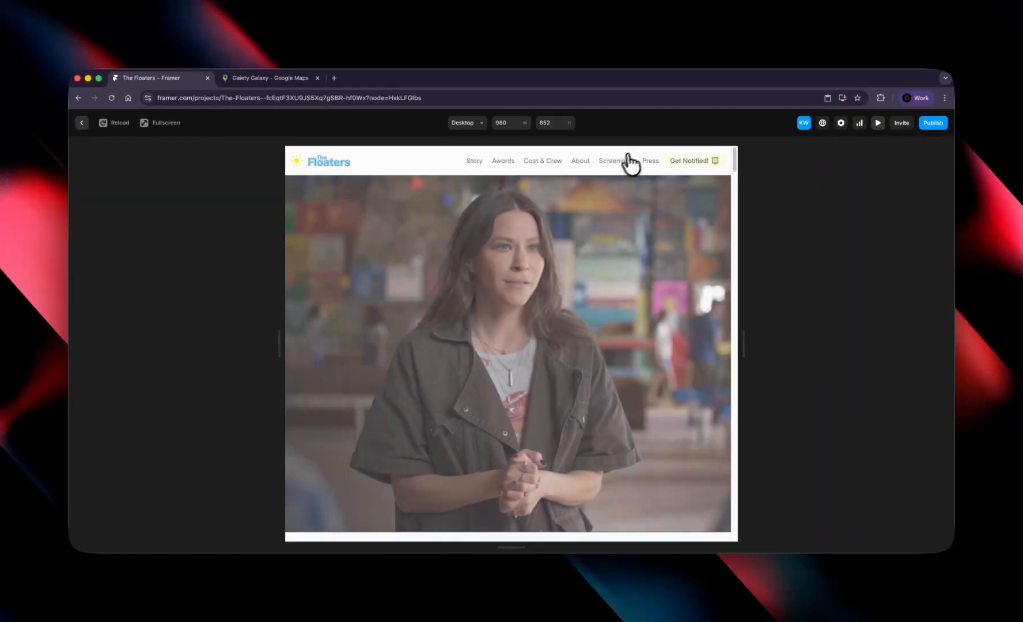
left_click(615, 165)
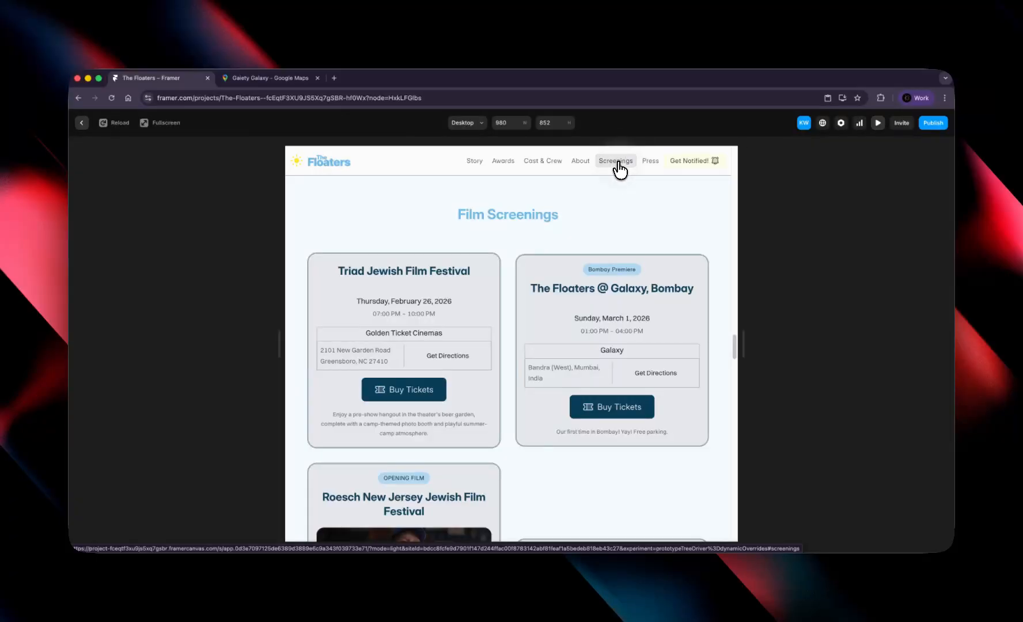
left_click(473, 123)
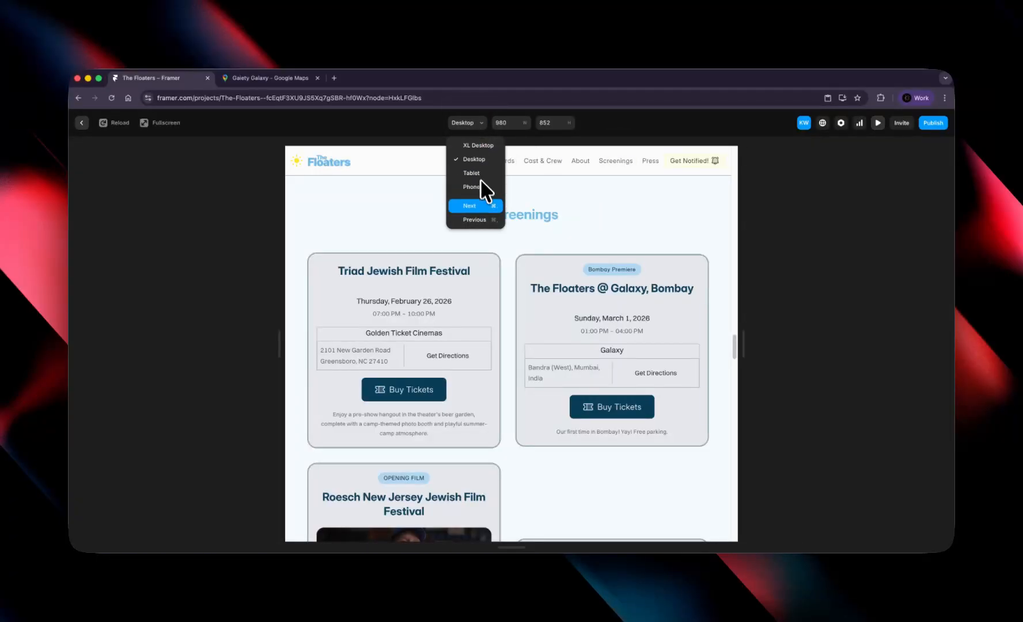
left_click(484, 193)
scroll(575, 339, "down", 10)
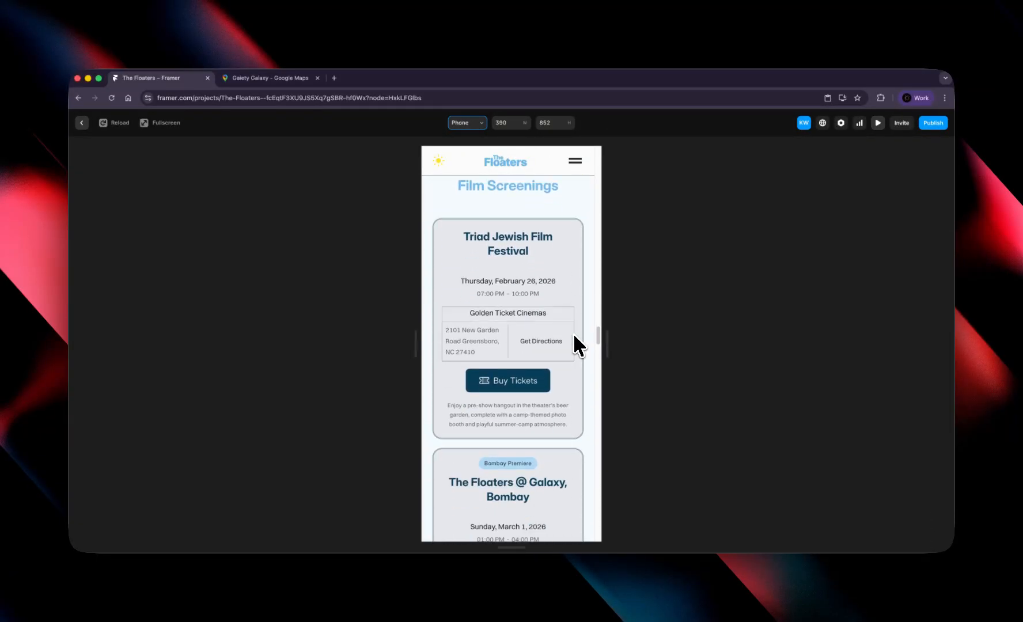
scroll(530, 392, "down", 3)
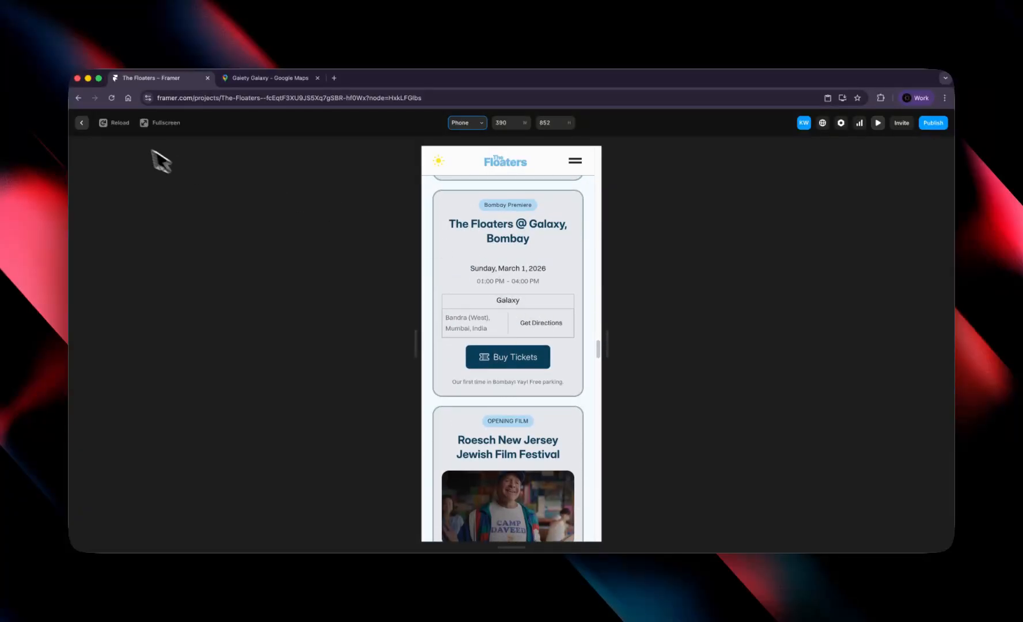
Step: Preview the Screenings section at Tablet and XL Desktop sizes, and narrow the preview to a width of 768
left_click(472, 124)
left_click(476, 173)
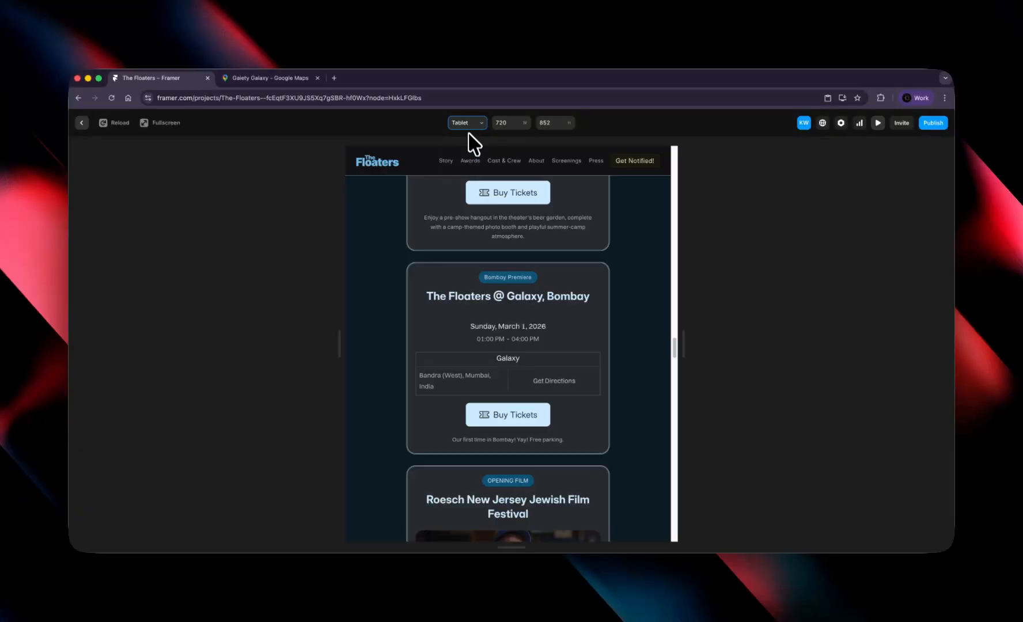
left_click(468, 125)
left_click(471, 145)
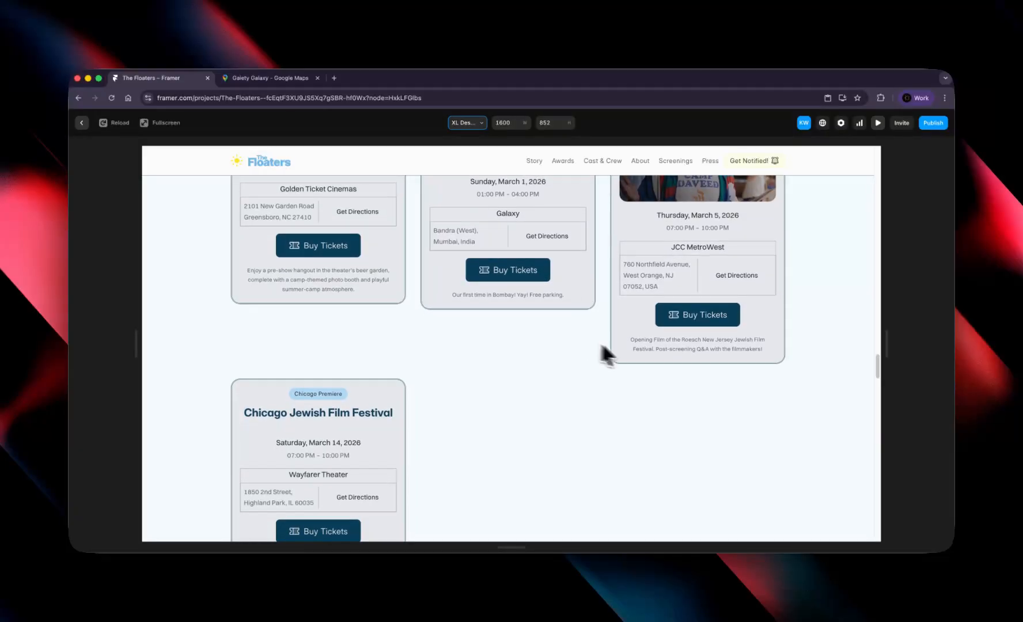
left_click_drag(886, 353, 693, 361)
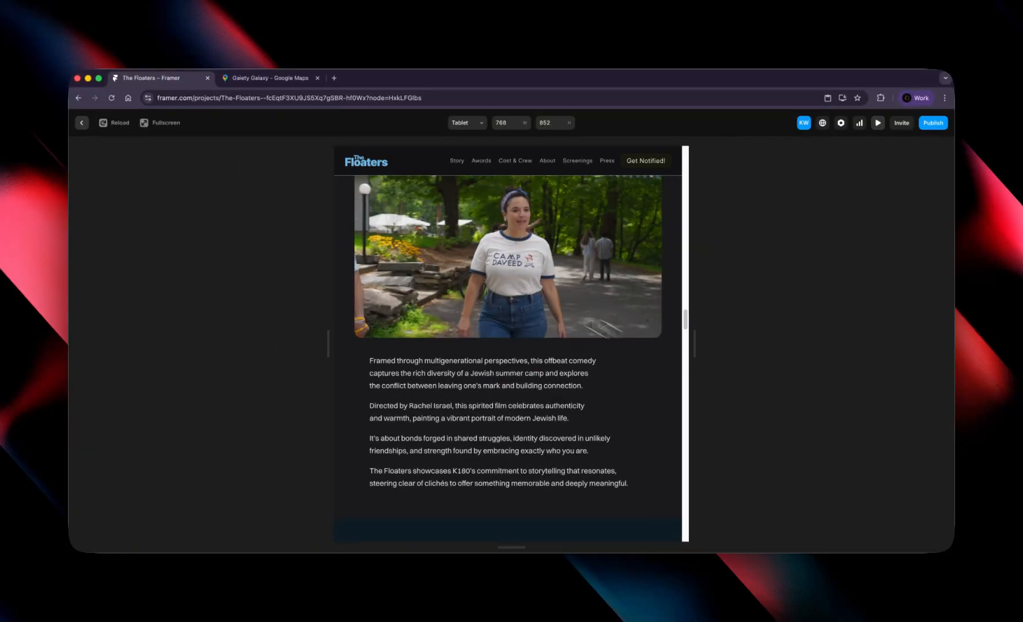
Step: Return to the CMS screenings and set Display on Home Page to No for The Floaters @ Galaxy, Bombay
left_click(82, 123)
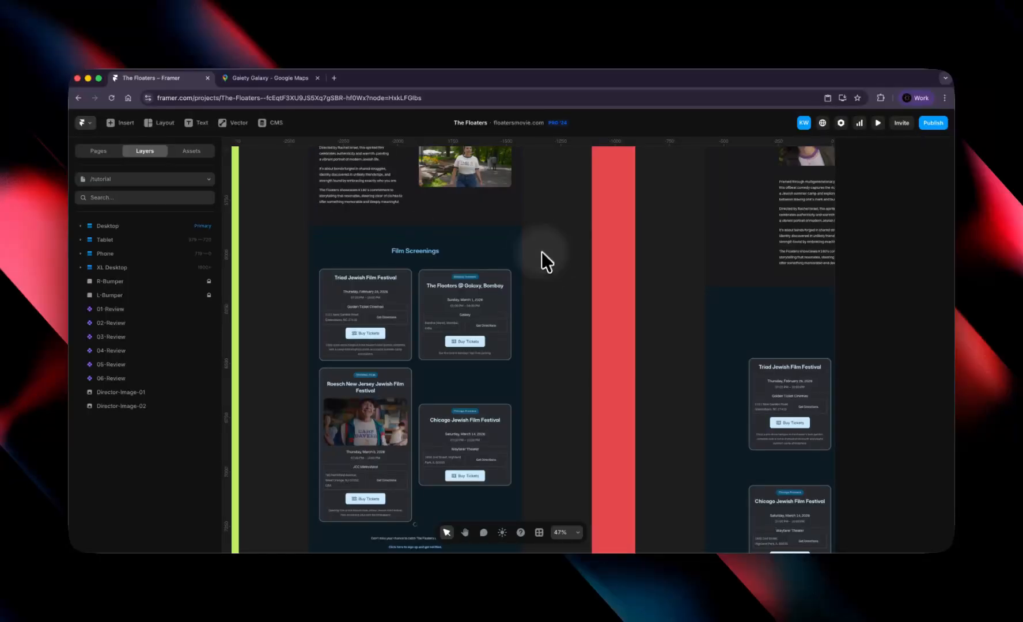
scroll(541, 251, "up", 3)
scroll(560, 272, "left", 3)
left_click(272, 124)
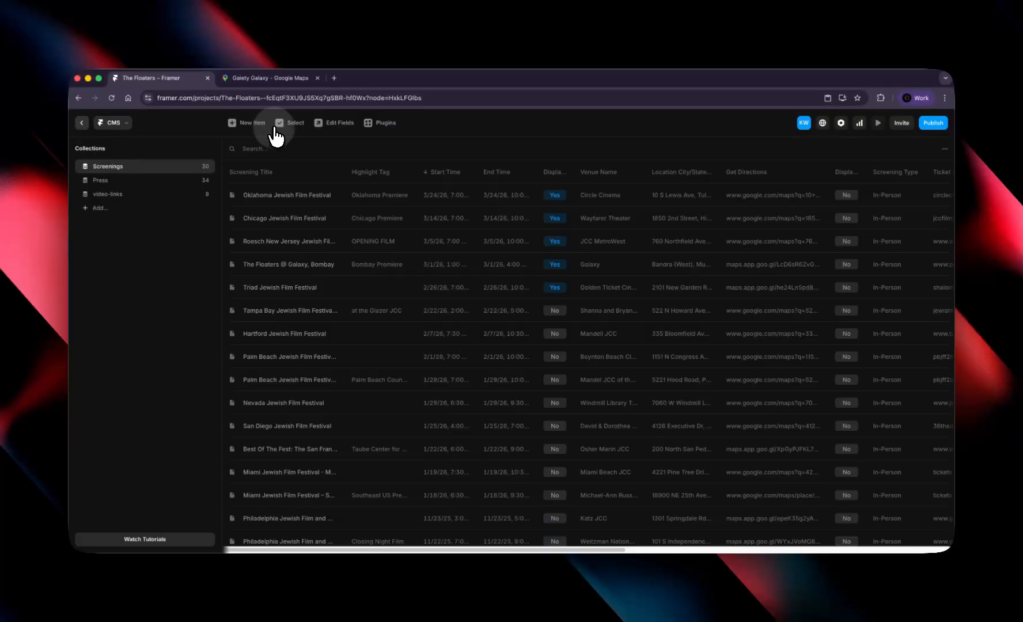
left_click(555, 264)
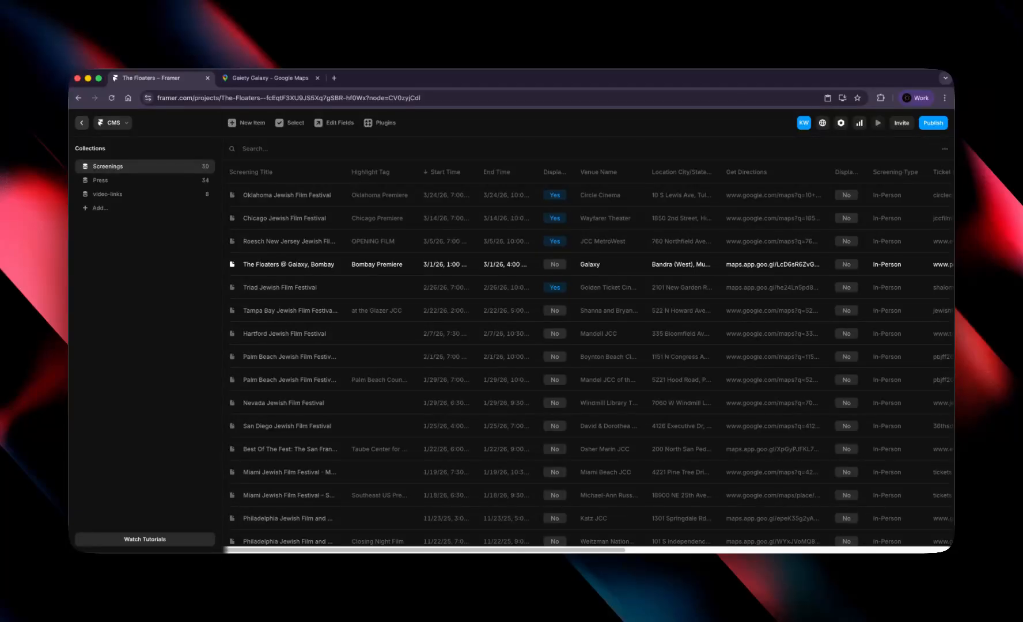
Step: Duplicate The Floaters @ Galaxy, Bombay screening and remove "Copy" from the duplicate's title
right_click(336, 264)
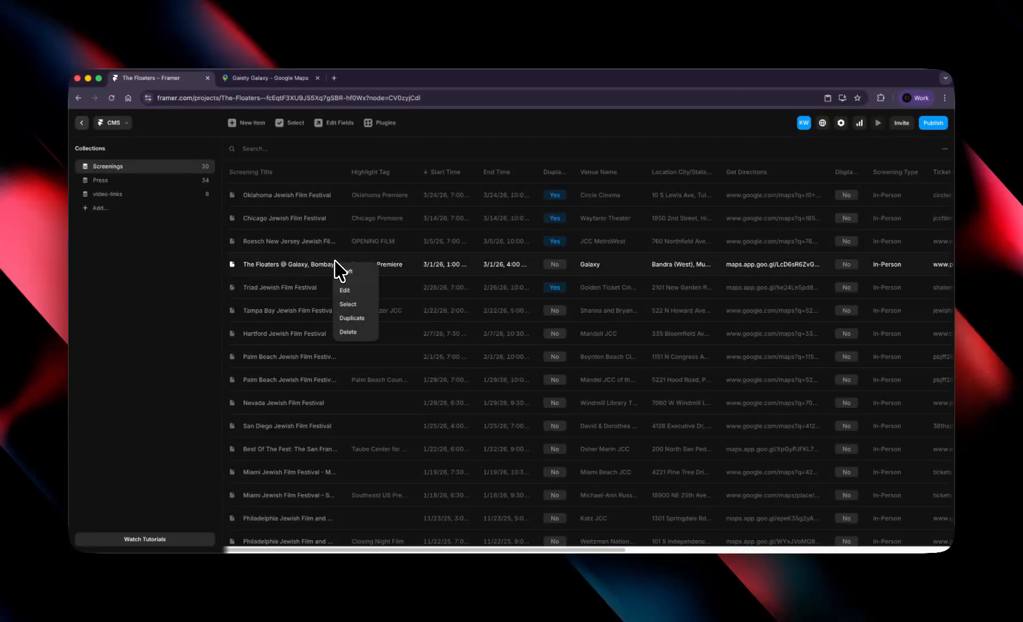
left_click(357, 319)
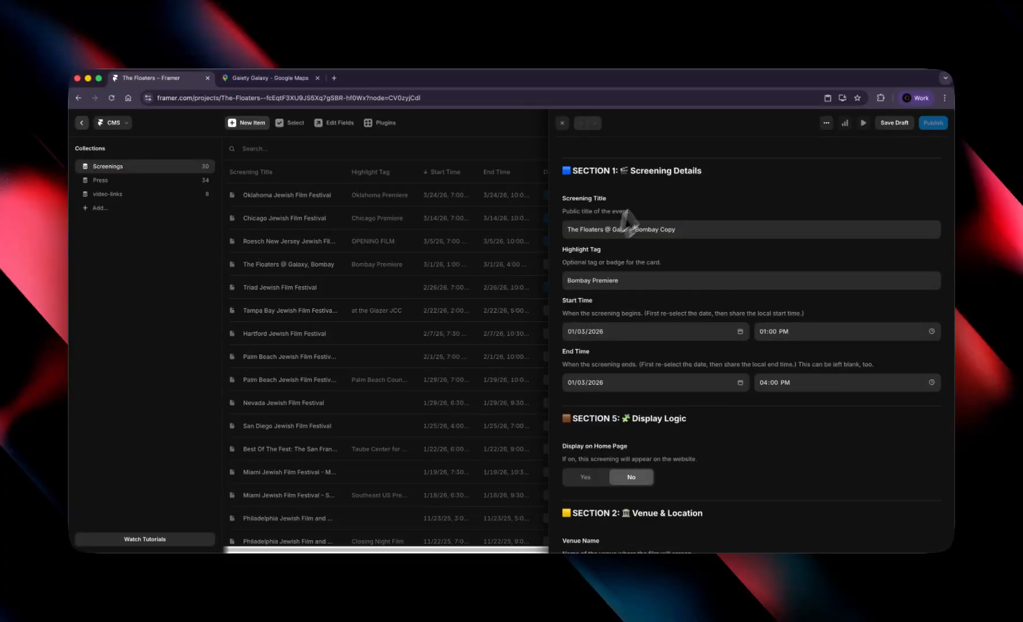
left_click(670, 230)
double_click(669, 229)
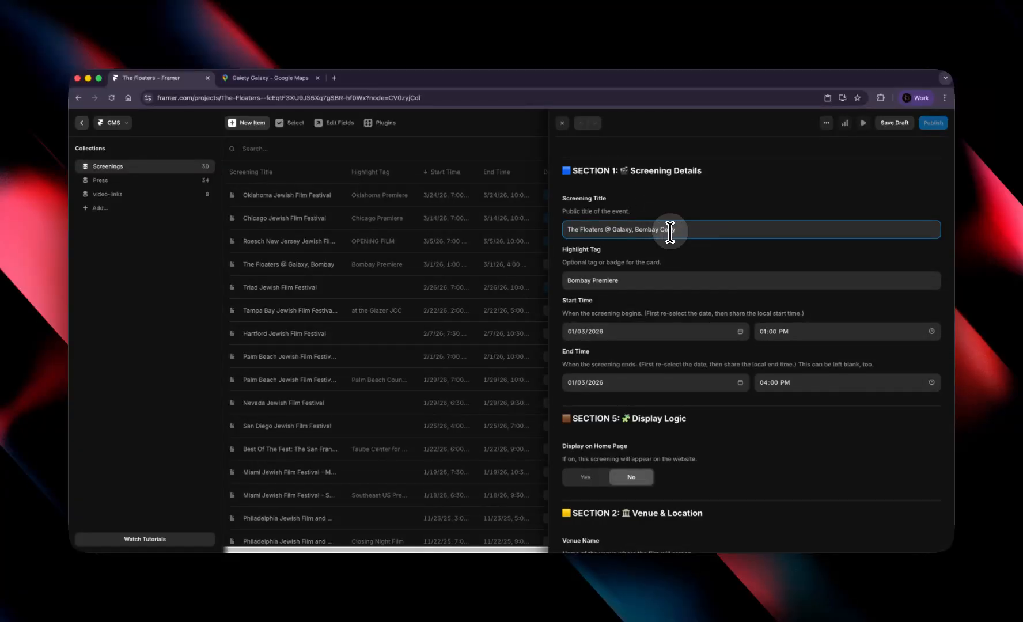
key("BackSpace")
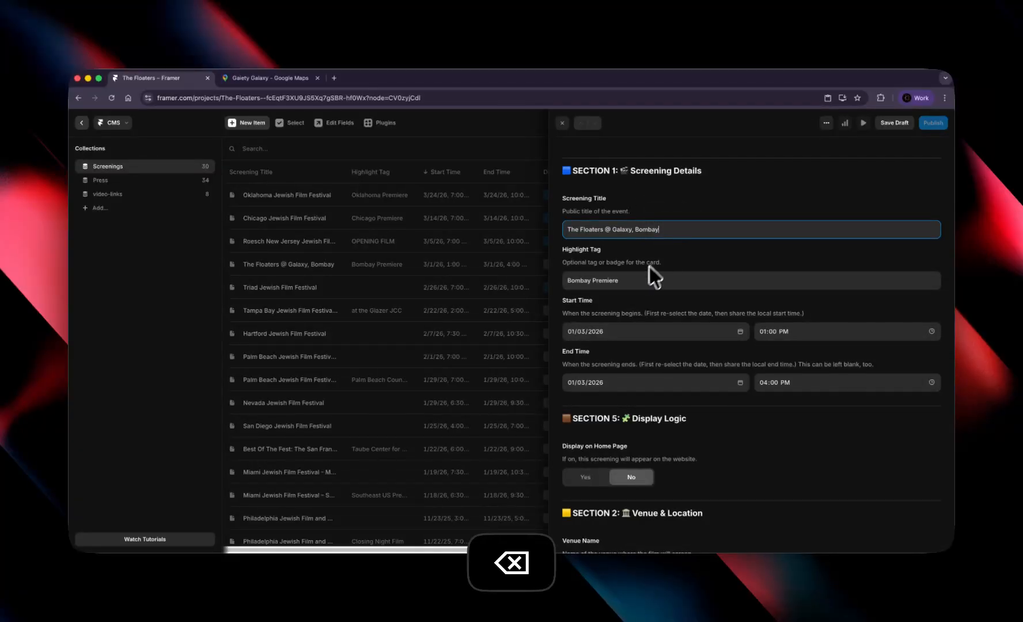
Step: Set the duplicate screening's start date to 02/03/2026 and clear its highlight tag
scroll(637, 285, "down", 1)
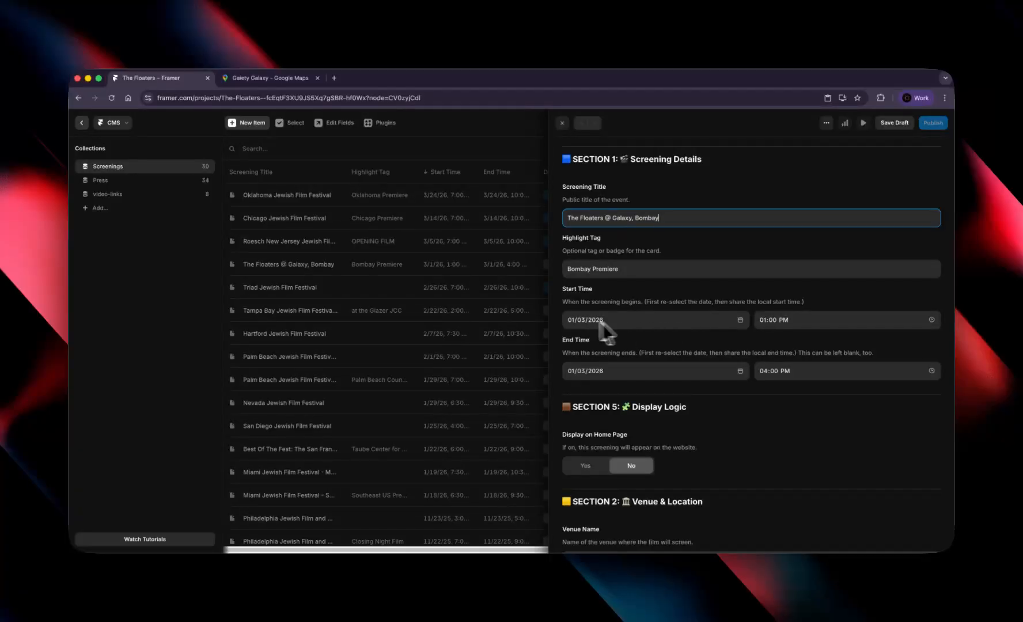
left_click(570, 320)
type("2")
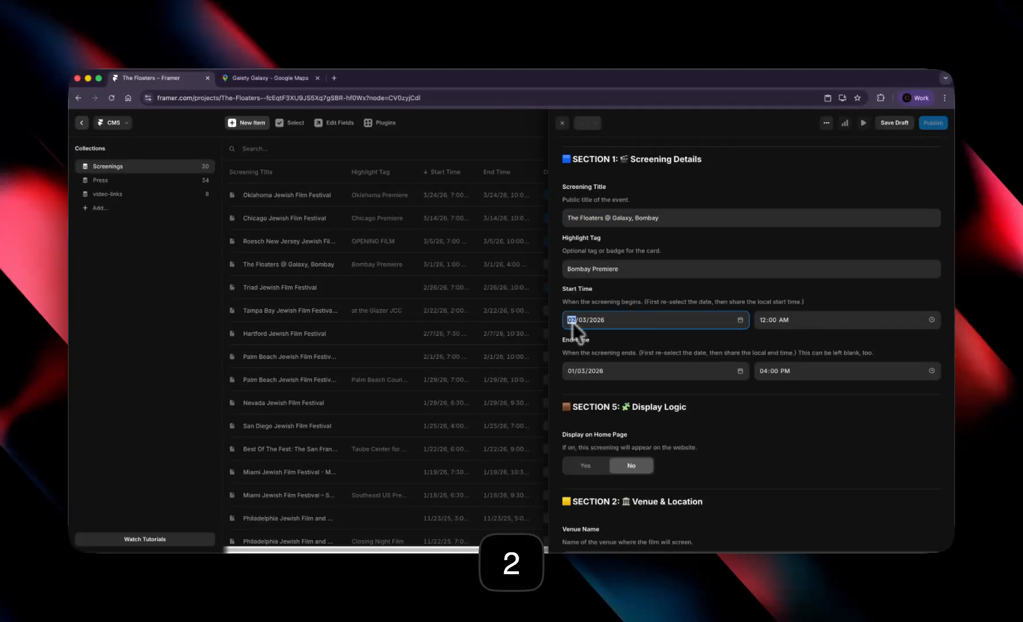
triple_click(690, 271)
key("BackSpace")
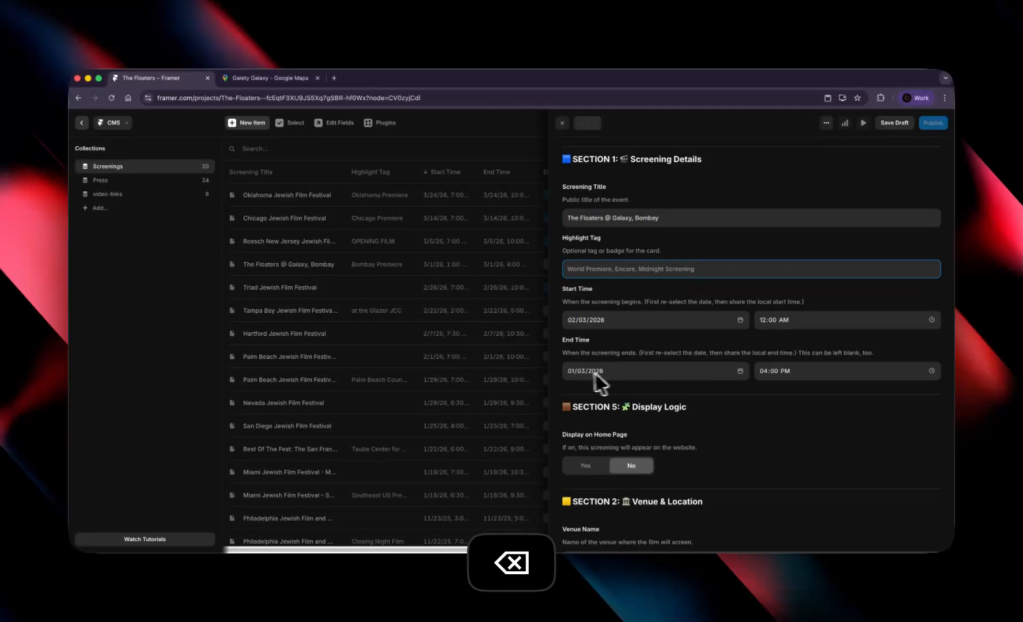
Step: Set the duplicate screening's end date to 02/03/2026
left_click(573, 371)
key("BackSpace")
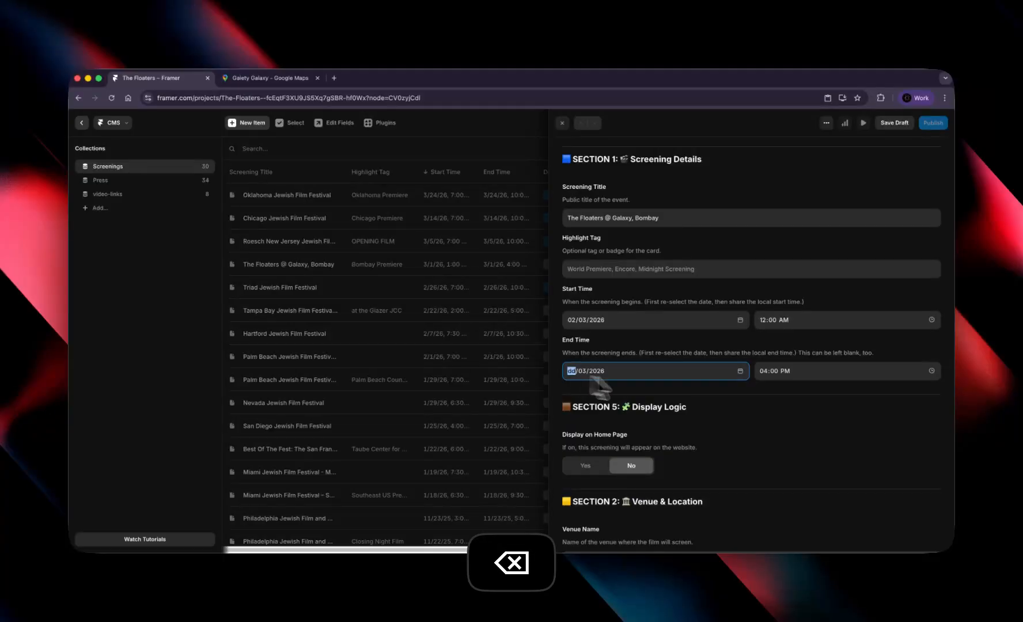
type("02")
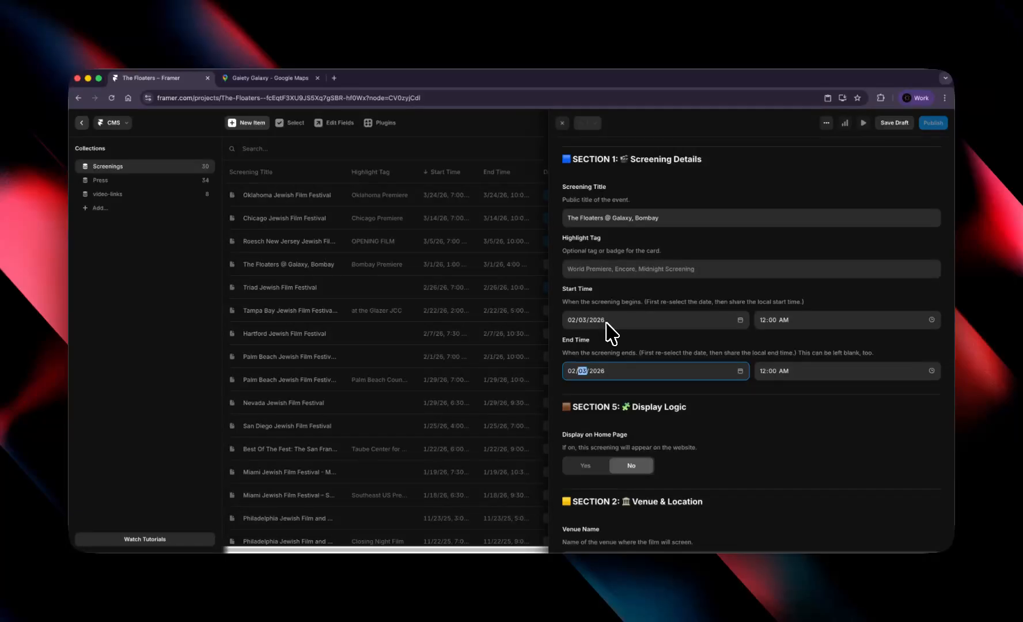
Step: Check the duplicate screening's end date and remaining fields, and try to save it as a draft
left_click(741, 370)
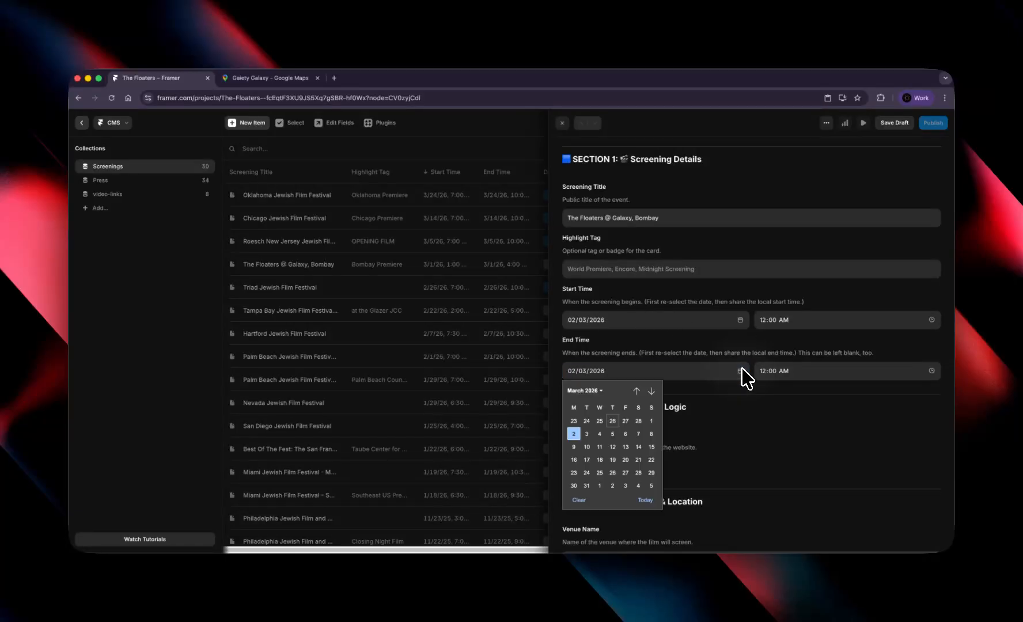
left_click(665, 342)
scroll(732, 375, "down", 1)
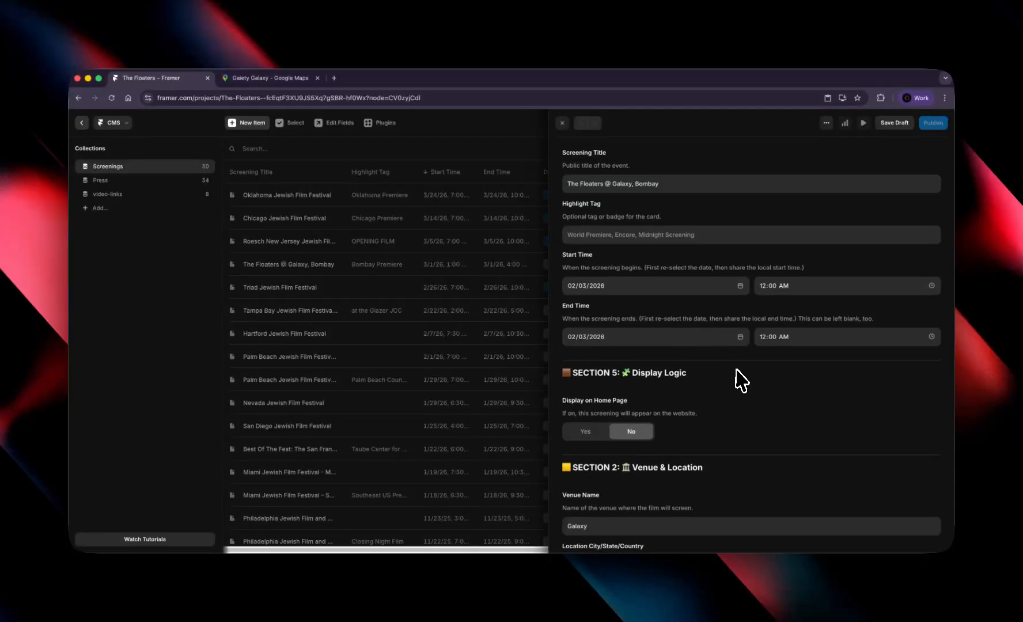
scroll(743, 381, "down", 15)
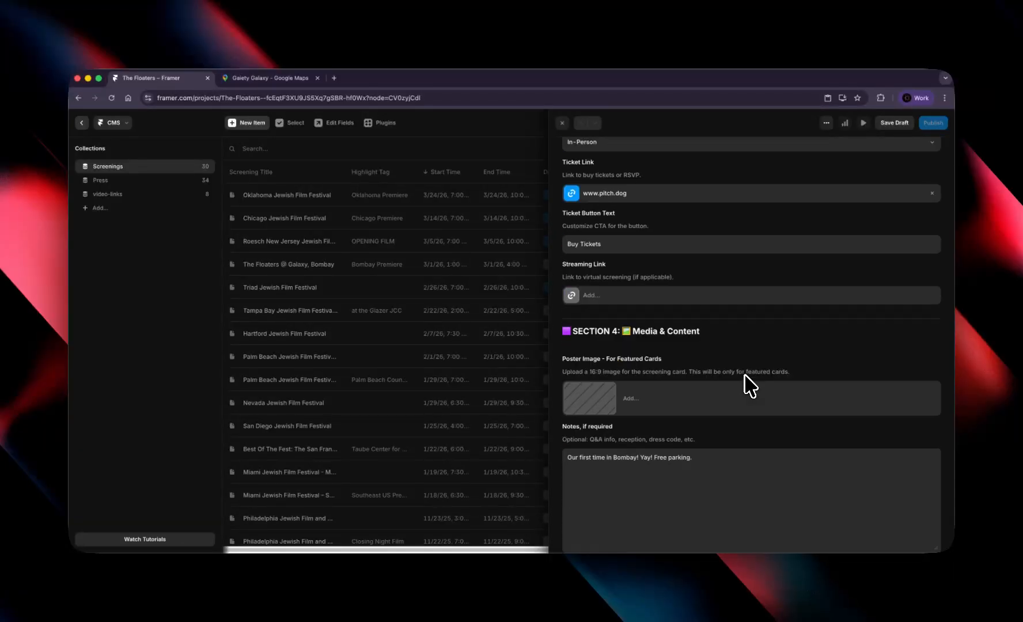
scroll(743, 415, "down", 3)
scroll(773, 386, "up", 20)
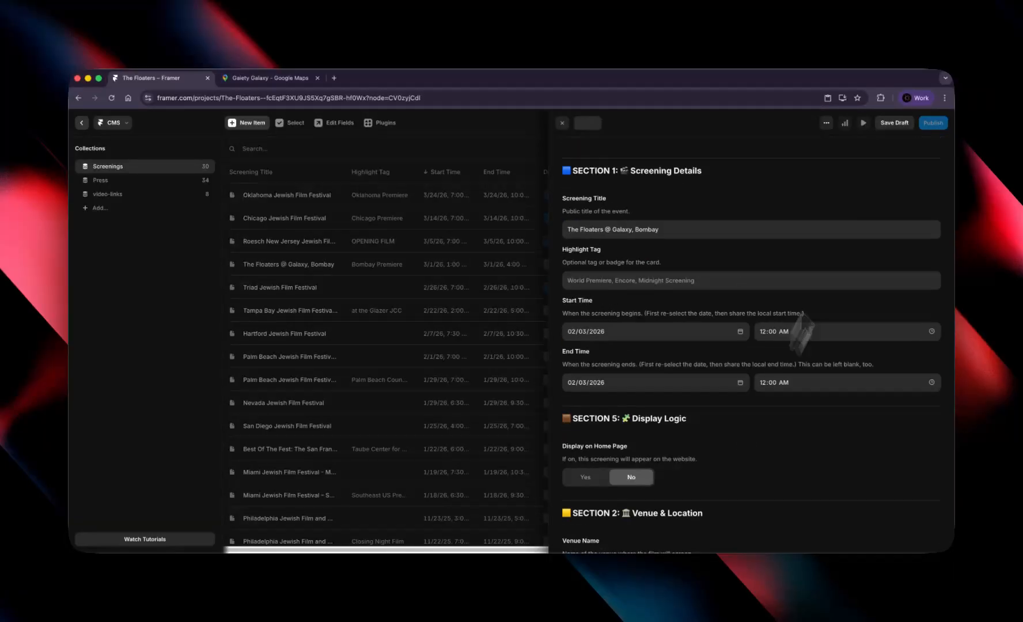
left_click(894, 123)
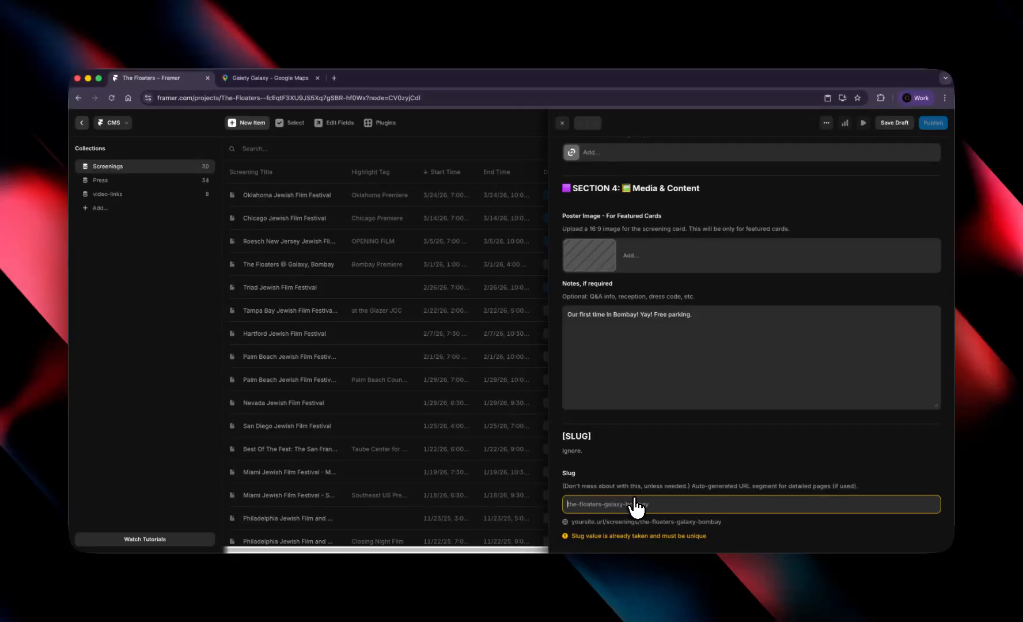
Step: Set the duplicate screening's slug to the-floaters-at-bombay-02
key("super+a")
type("the")
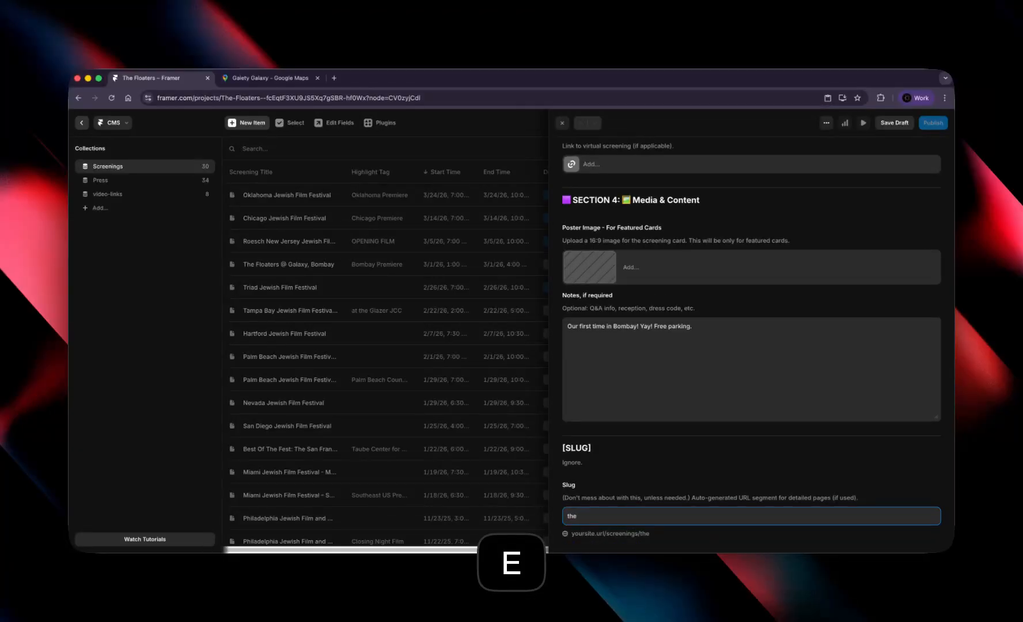
type("-floaters")
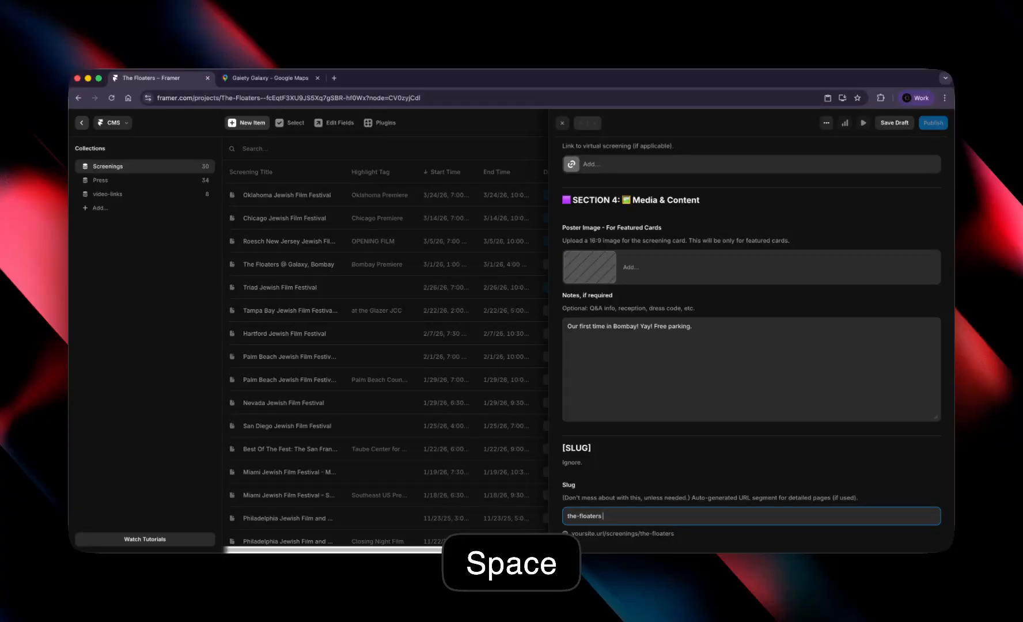
key("BackSpace")
type("-")
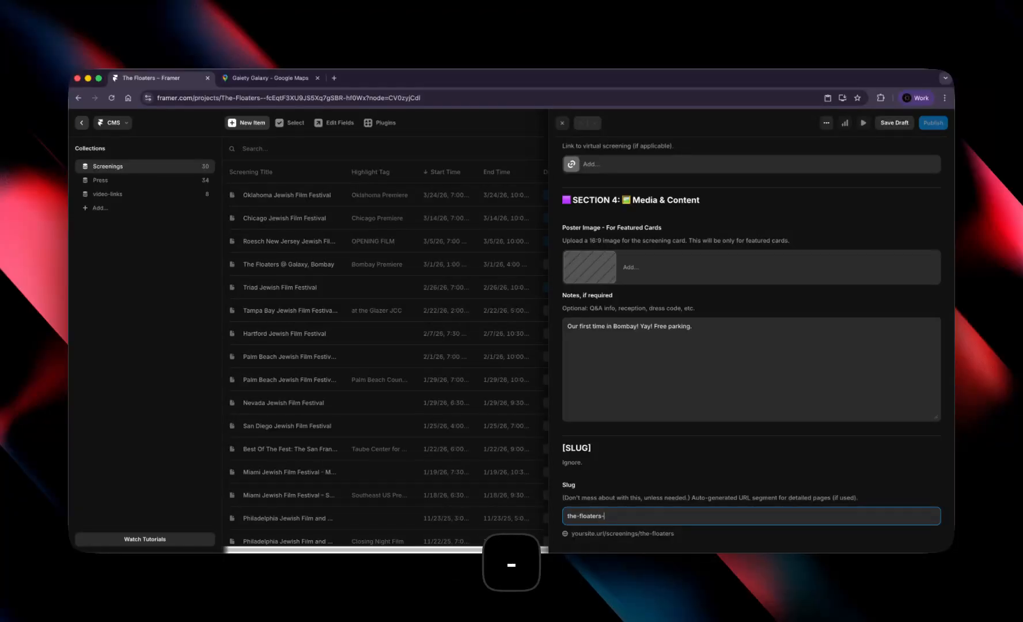
type("at-bombay-02")
left_click_drag(587, 497, 827, 498)
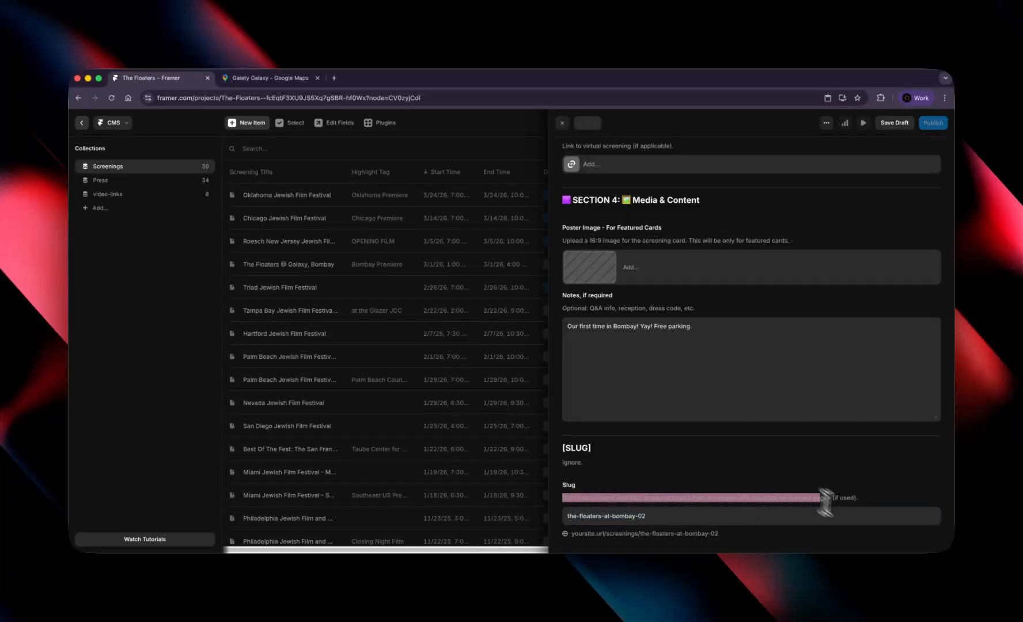
left_click(849, 517)
key("super+a")
left_click(735, 378)
key("super+a")
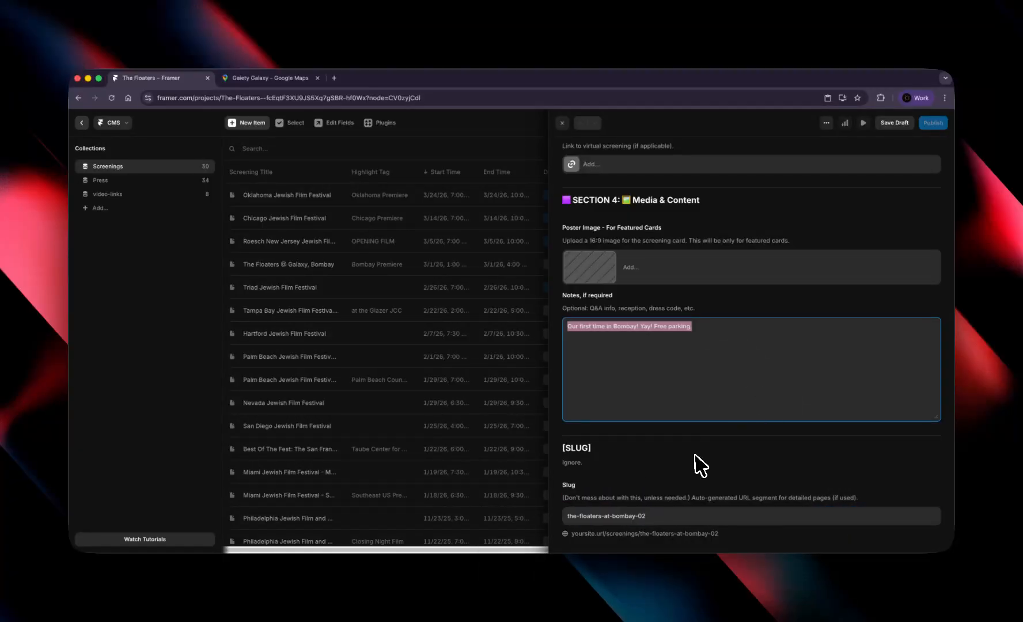
left_click(667, 509)
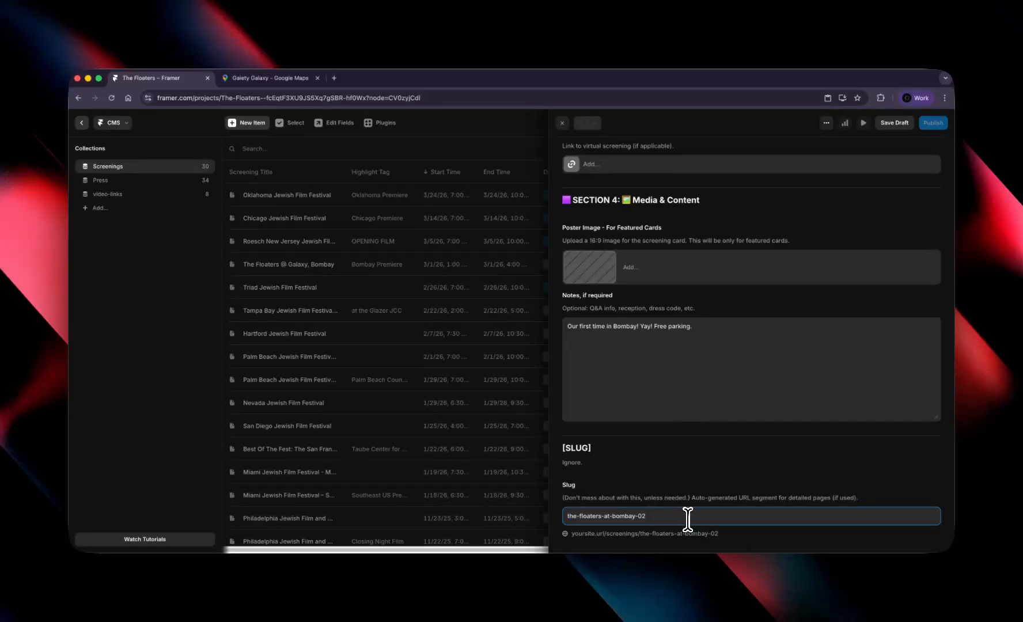
Step: Save the duplicate screening as a draft and undraft it for publishing
scroll(834, 167, "up", 5)
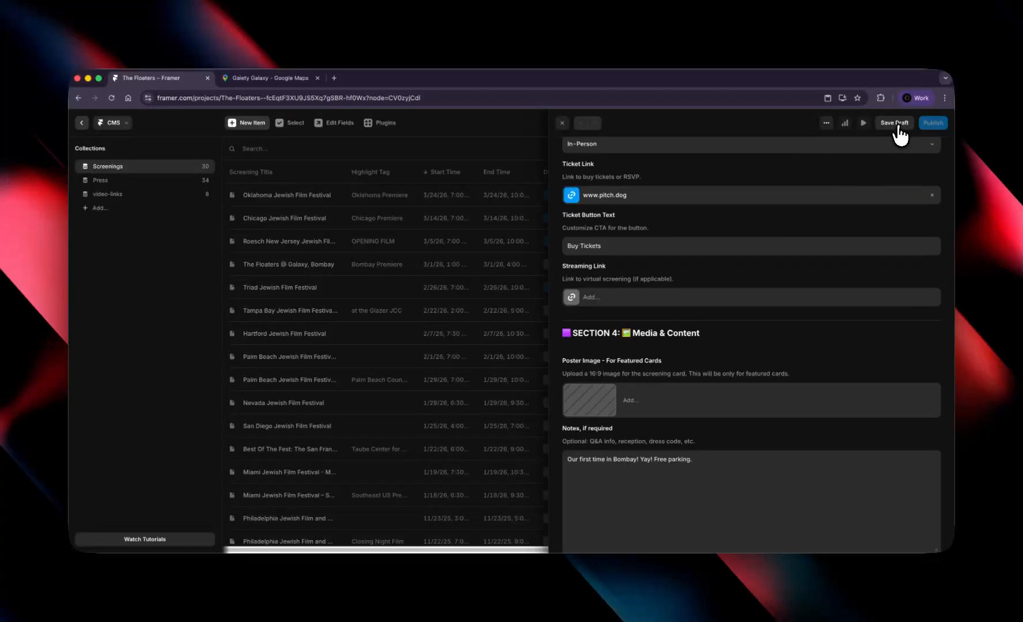
left_click(895, 122)
left_click(931, 126)
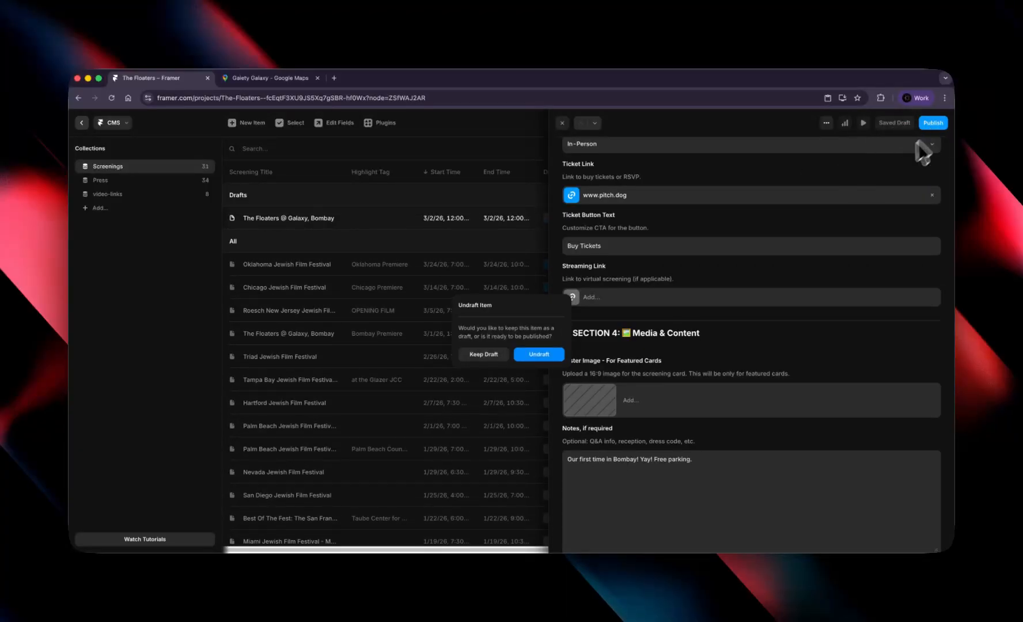
left_click(547, 354)
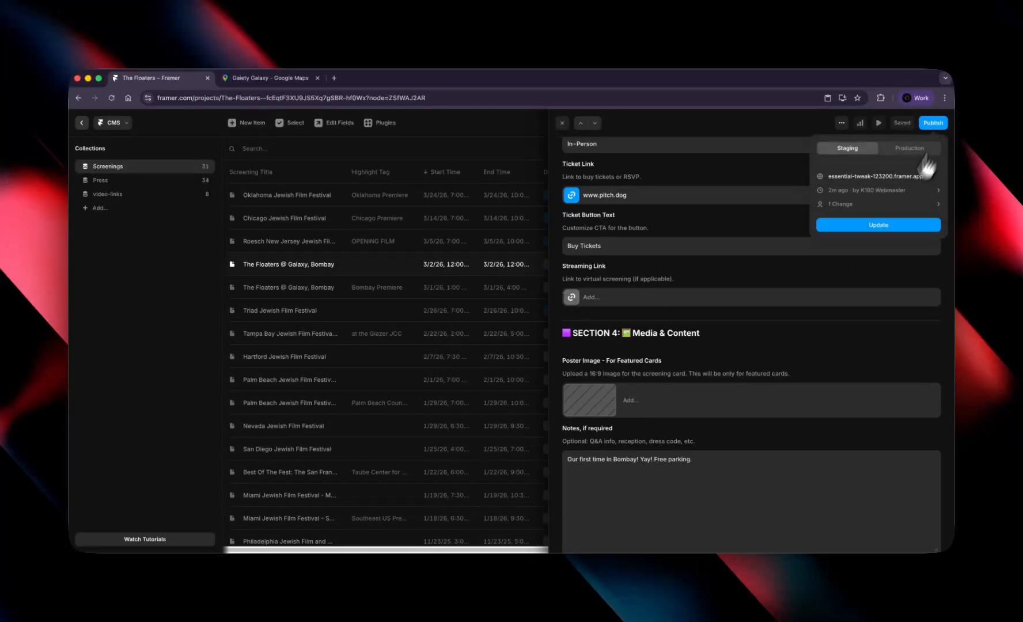
Step: Publish the site update to both staging and production, and close the screening's details
left_click(879, 226)
left_click(911, 151)
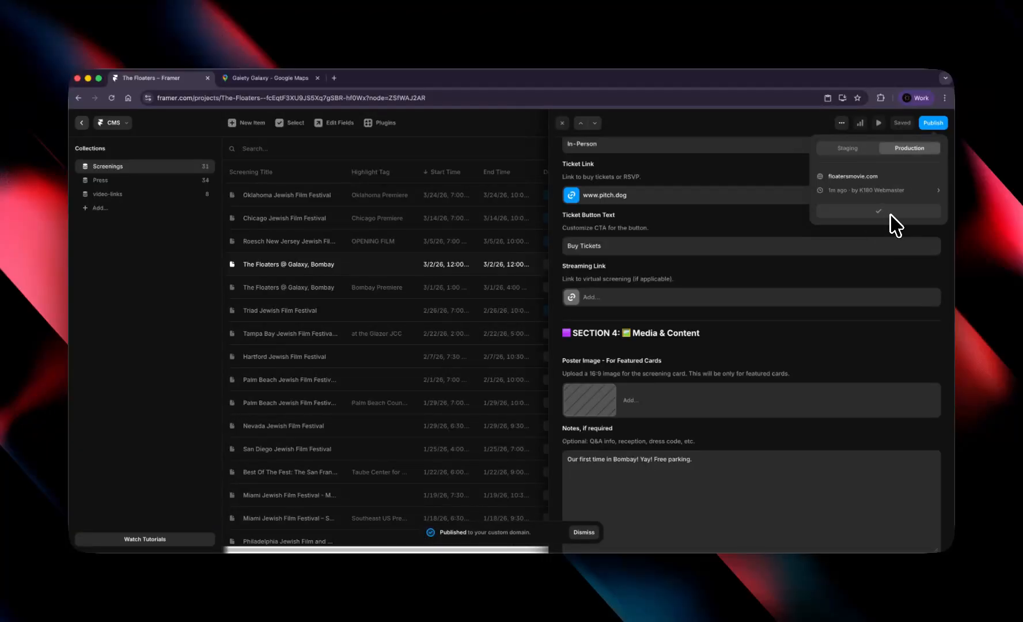
left_click(745, 183)
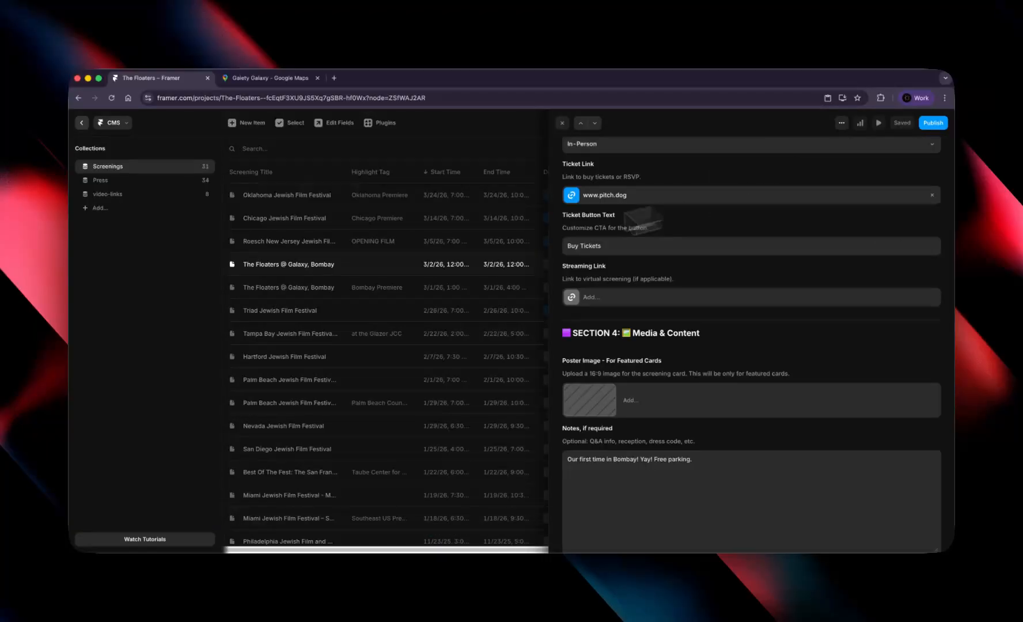
left_click(428, 150)
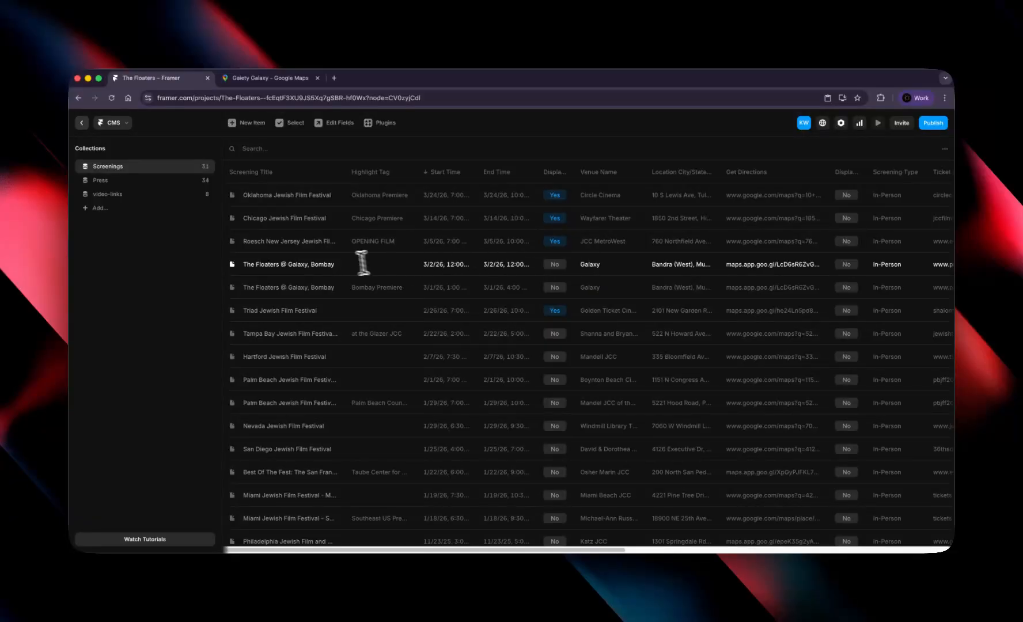
Step: Delete both The Floaters @ Galaxy, Bombay screenings from the Screenings collection
left_click(232, 266)
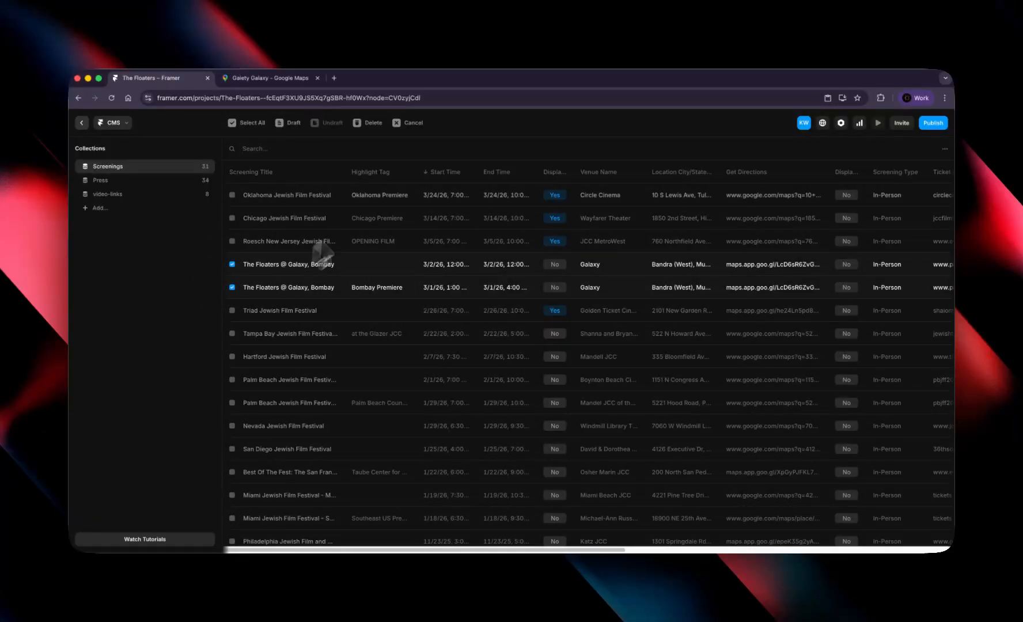
left_click(371, 123)
left_click(539, 350)
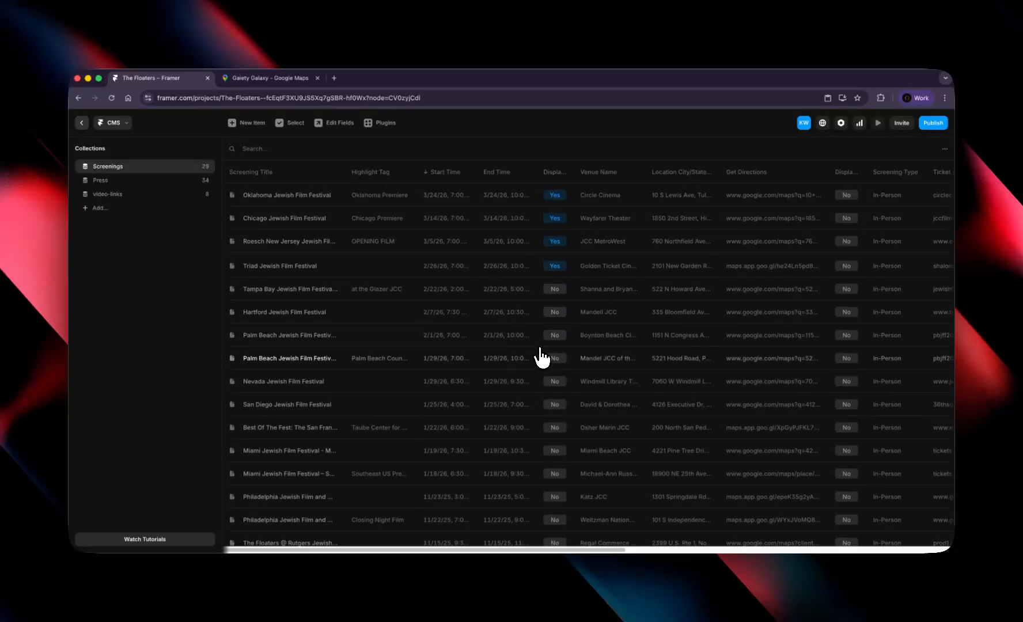
Step: Look across the Screenings table's columns and view the Oklahoma Jewish Film Festival screening's details
left_click_drag(464, 552, 891, 554)
left_click_drag(823, 551, 393, 587)
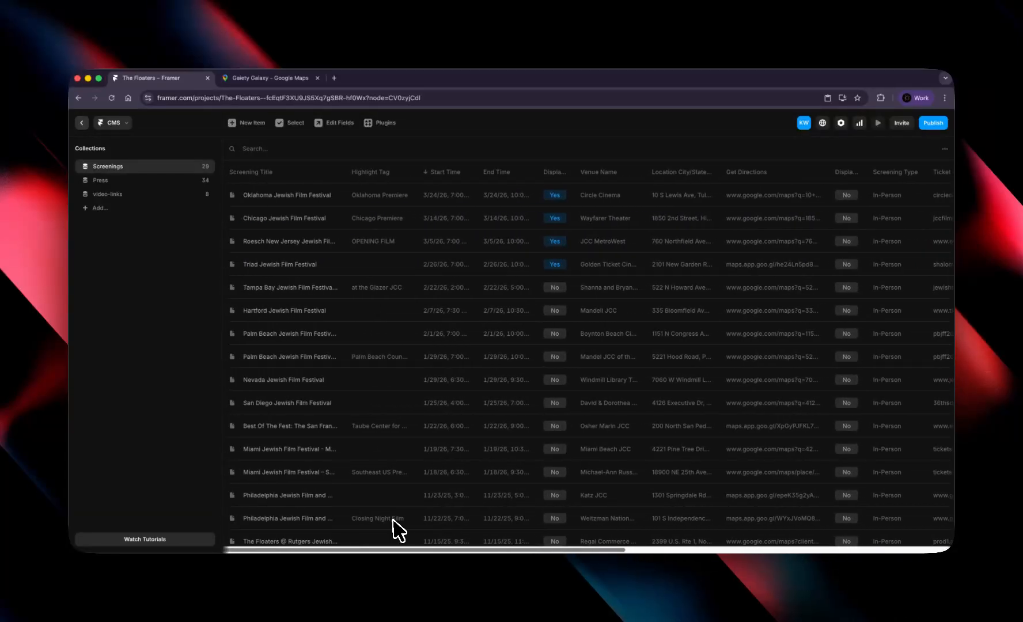
left_click(480, 209)
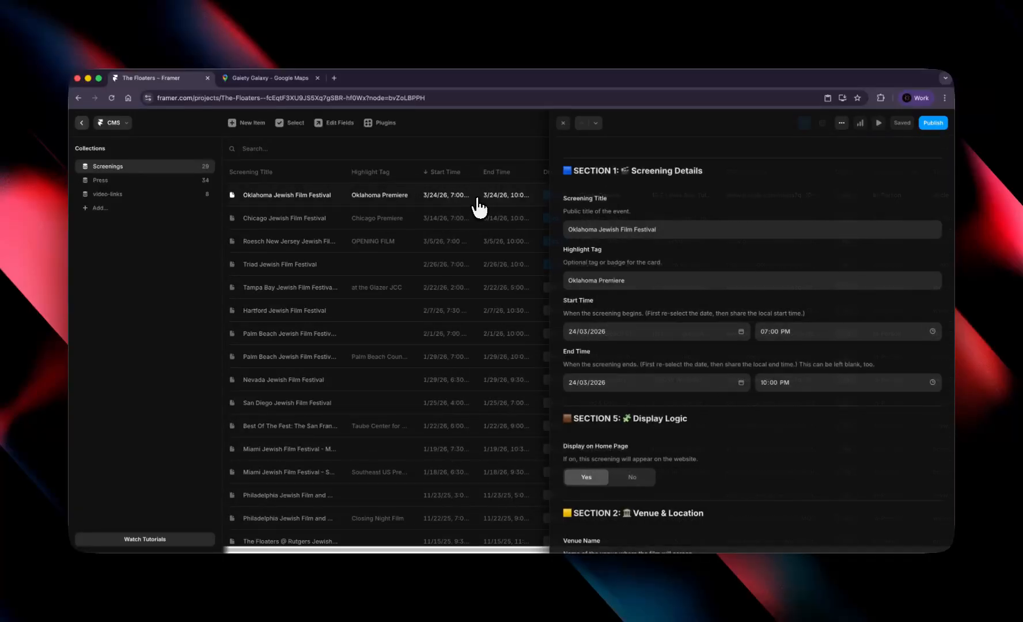
scroll(730, 387, "down", 1)
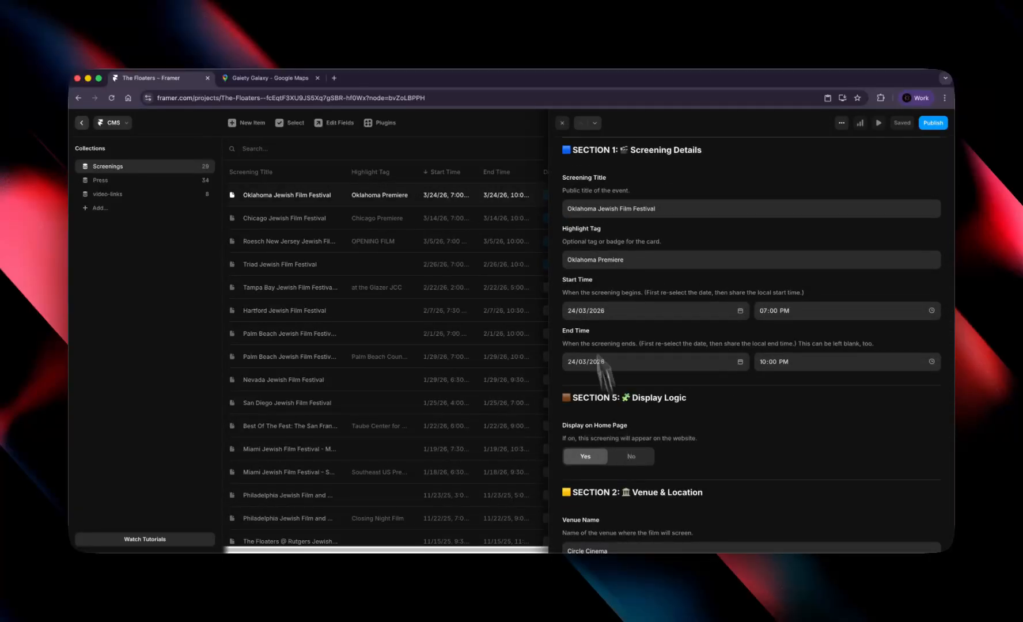
left_click(562, 123)
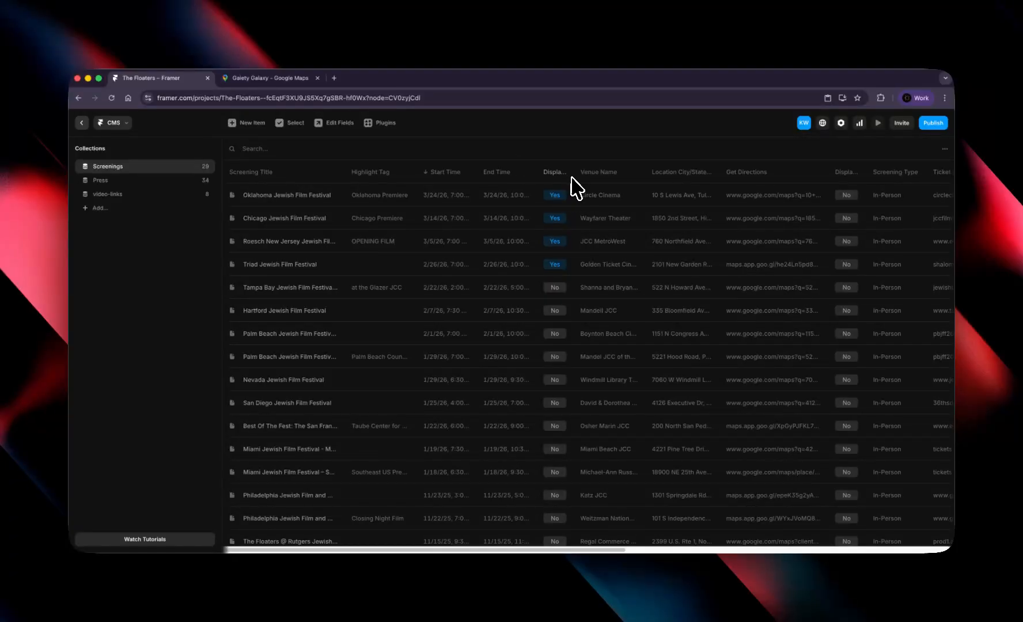
Step: Try Display on Home Page as Yes for the Tampa Bay Jewish Film Festival Screening and return it to No
left_click(500, 288)
scroll(714, 427, "down", 1)
left_click(593, 452)
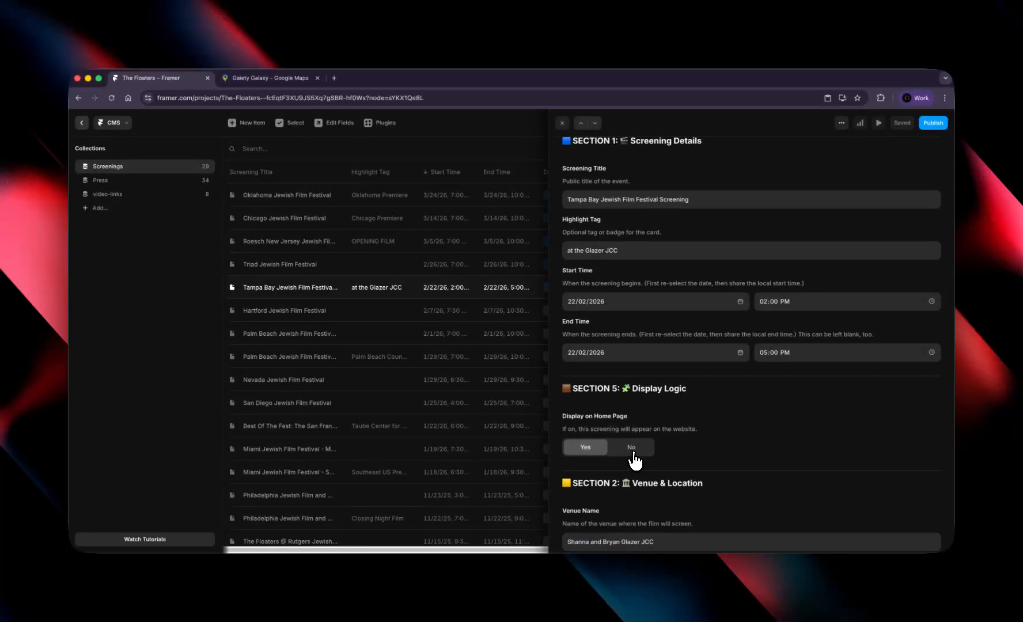
left_click(612, 452)
left_click(501, 172)
left_click(561, 123)
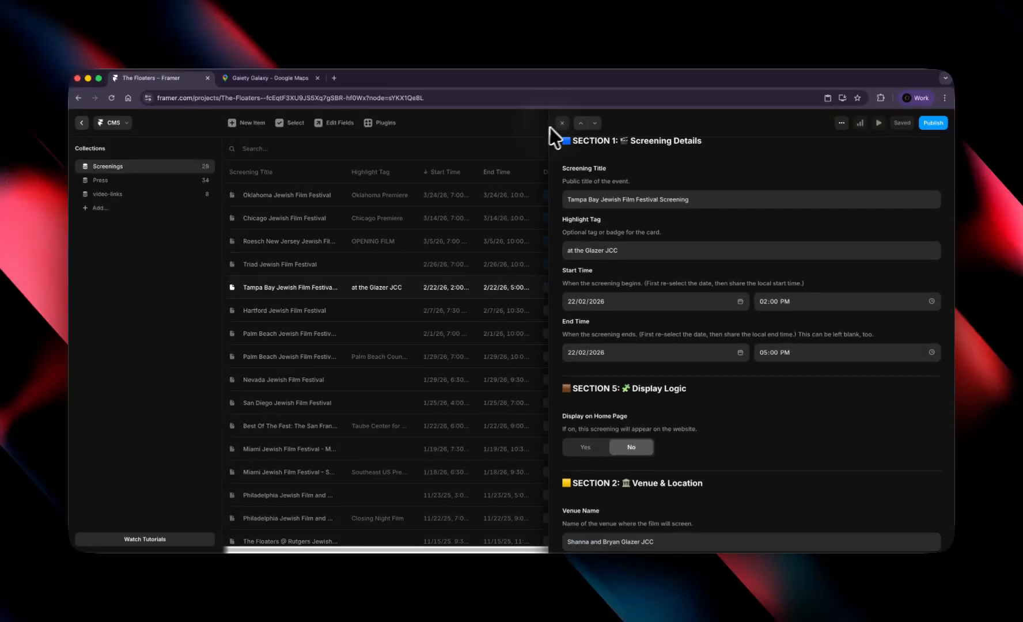
left_click(561, 124)
Step: Return to the page canvas and select the desktop Film Screenings collection list to examine its content source
left_click(83, 124)
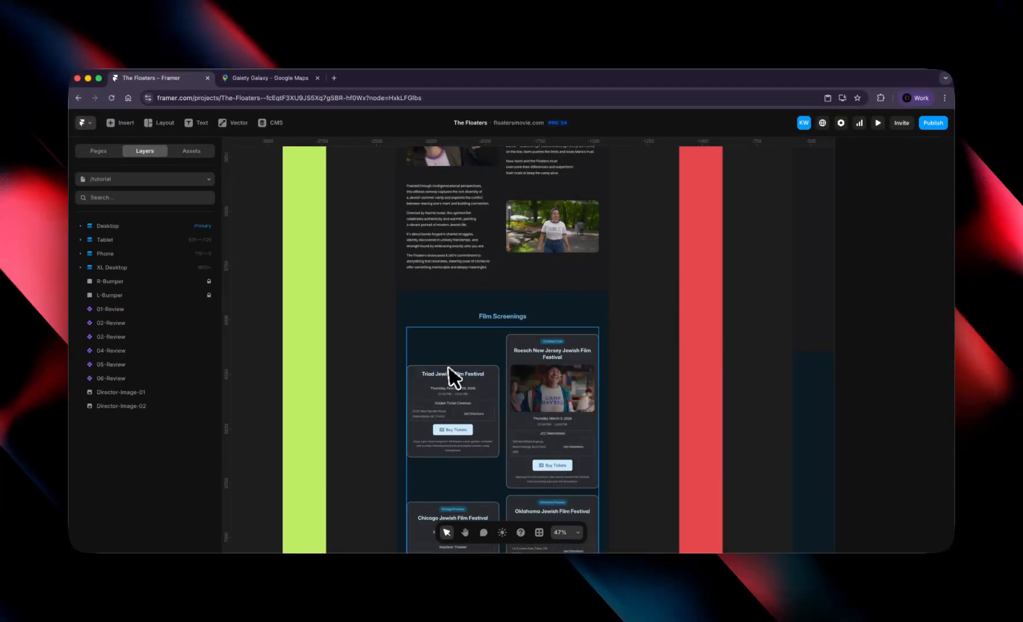
scroll(464, 354, "down", 3)
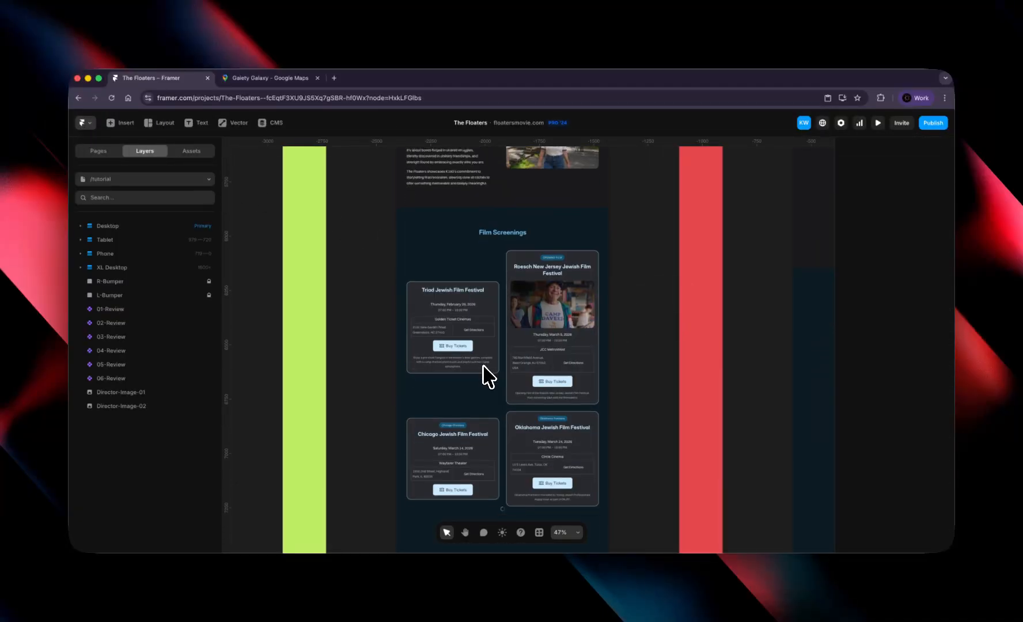
left_click(467, 285)
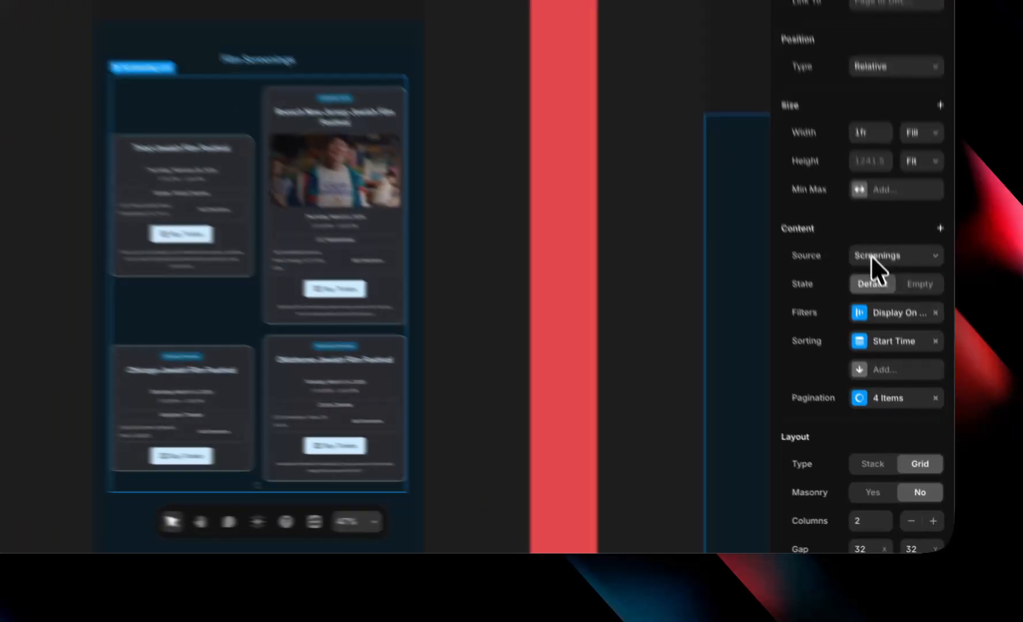
left_click(908, 360)
left_click(897, 360)
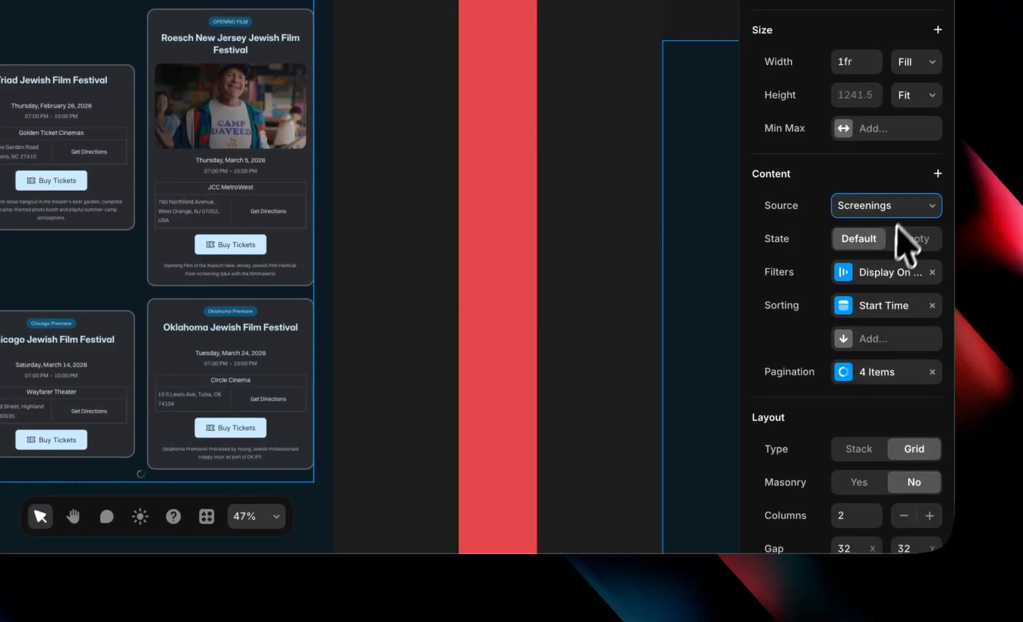
Step: Examine the screenings list's Display on Home Page filter and its Start Time sorting order
left_click(875, 280)
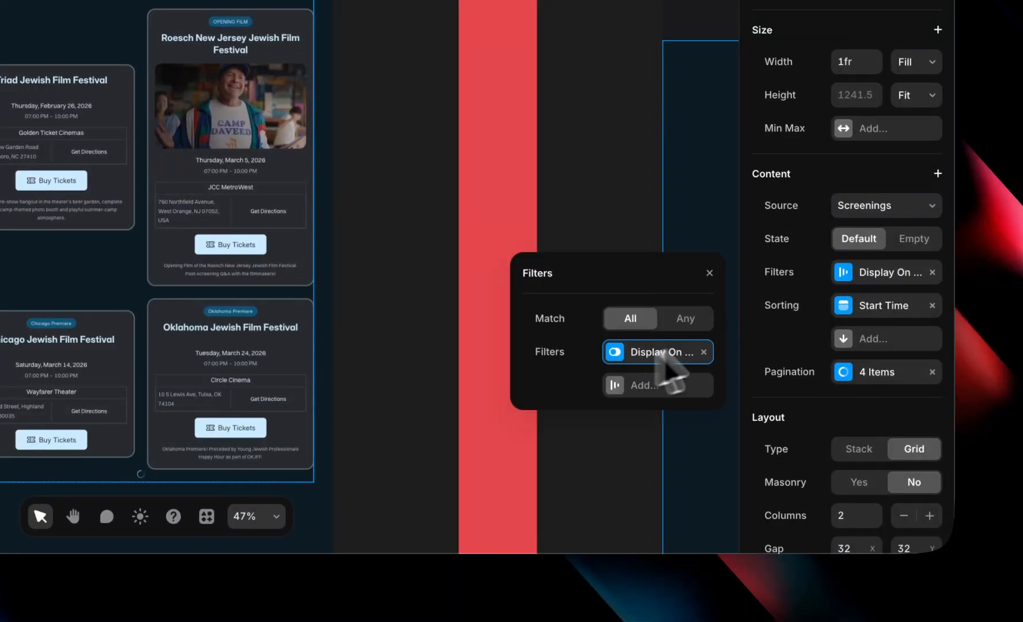
left_click(846, 308)
left_click(847, 308)
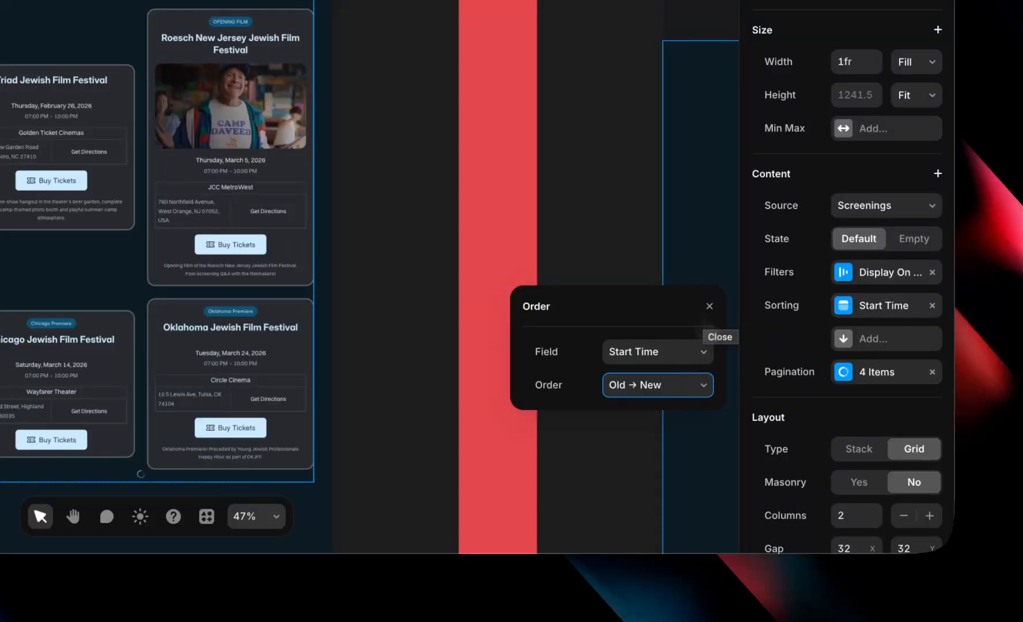
left_click(709, 307)
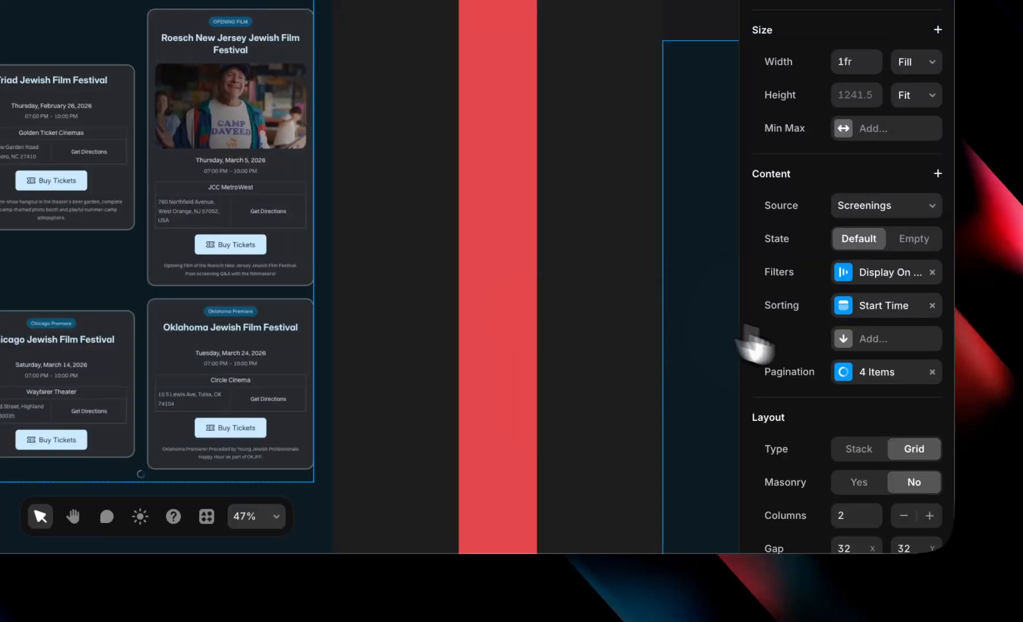
Step: Examine the screenings list's pagination item setting and deselect the list
left_click(887, 371)
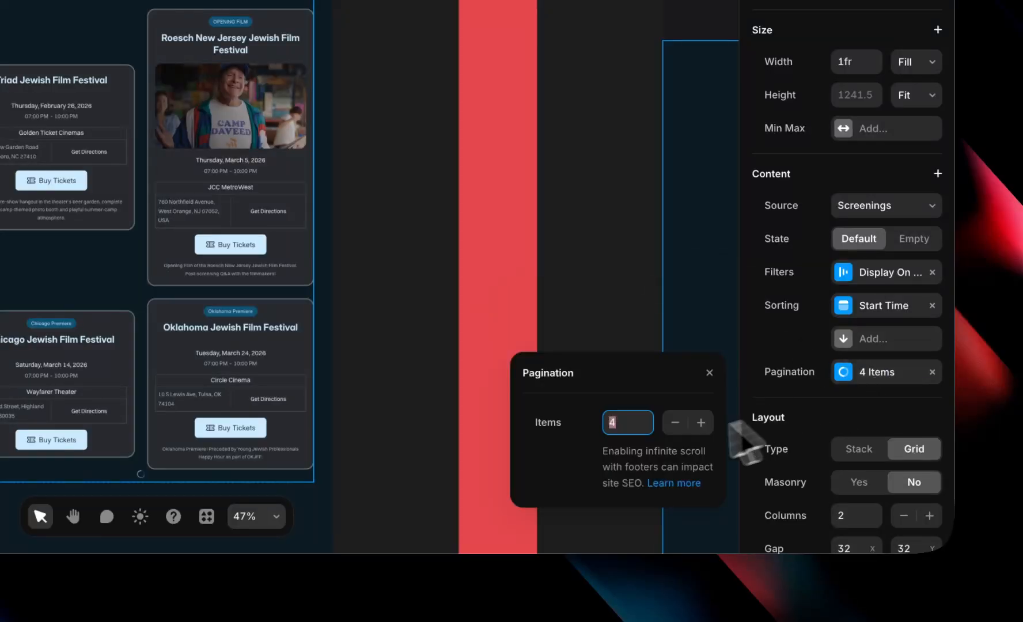
left_click(701, 424)
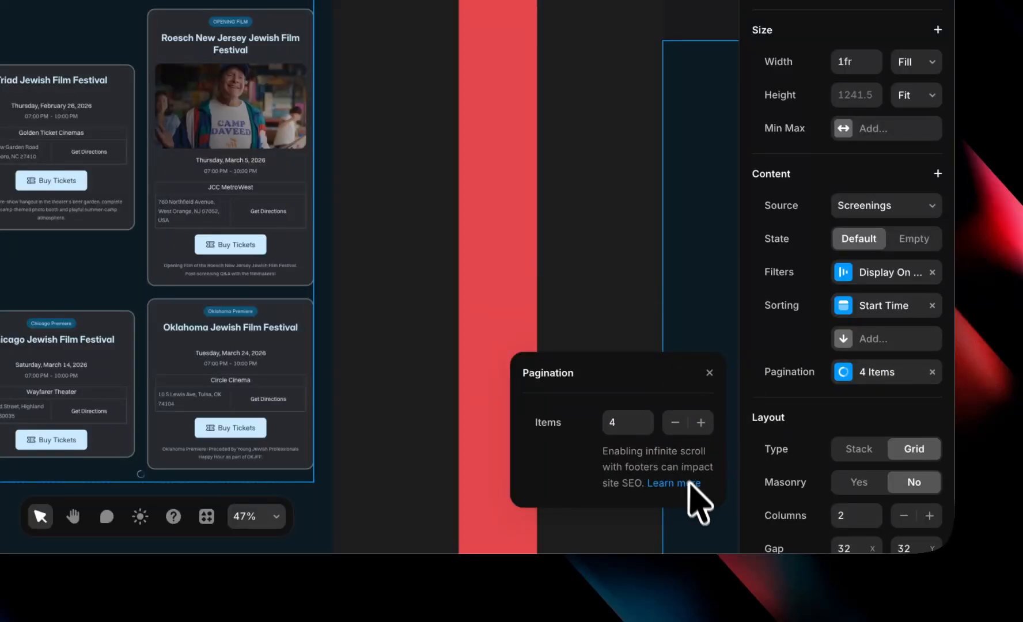
left_click(554, 161)
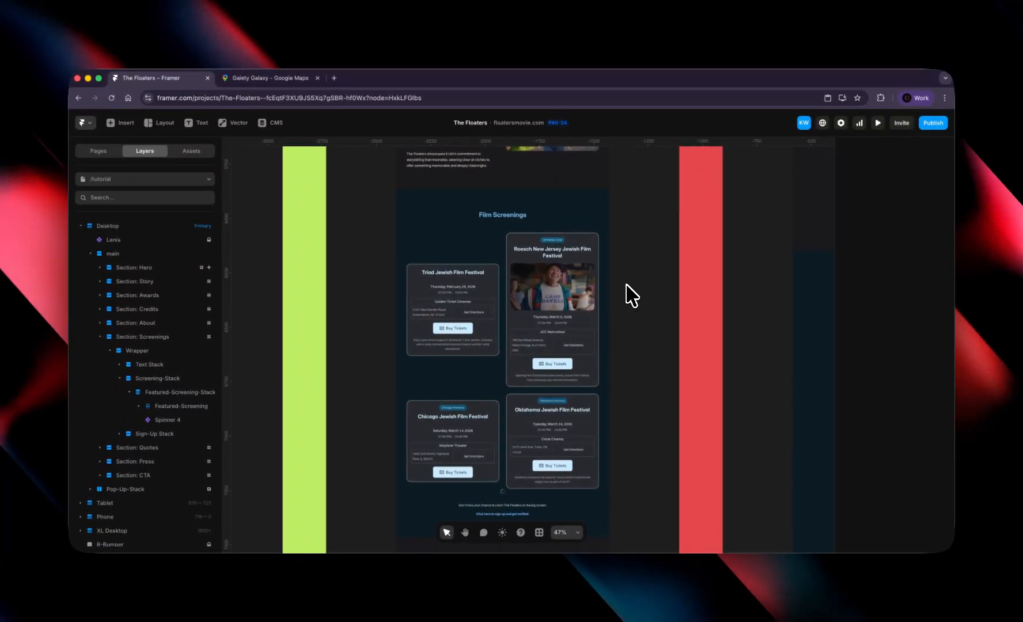
Step: Examine the video list and the article list in the desktop page's Press Highlights section
scroll(564, 323, "down", 5)
key("super+2")
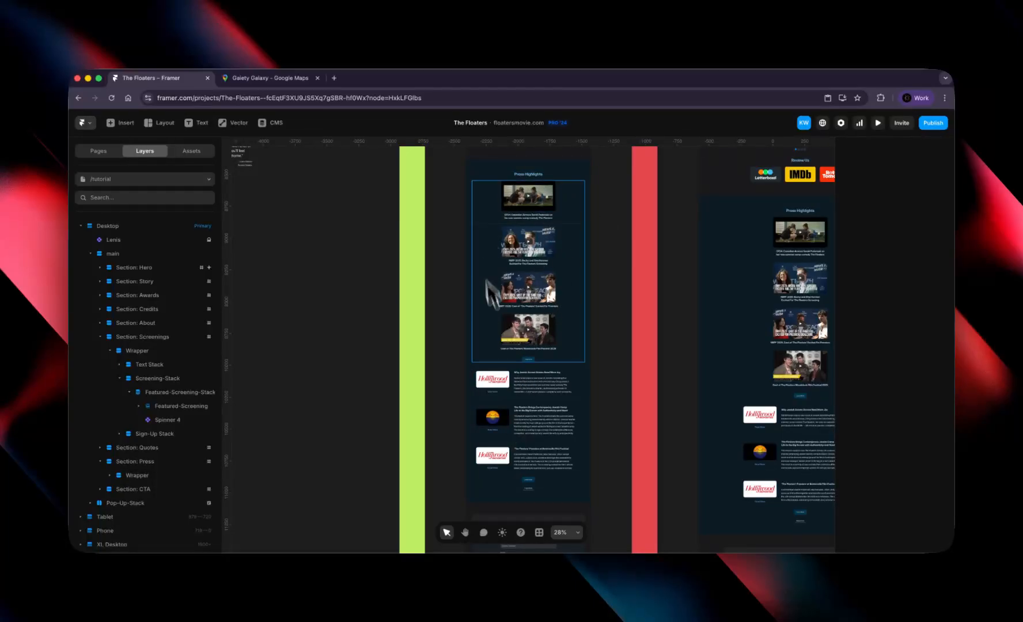
scroll(569, 183, "up", 1)
scroll(574, 193, "up", 5)
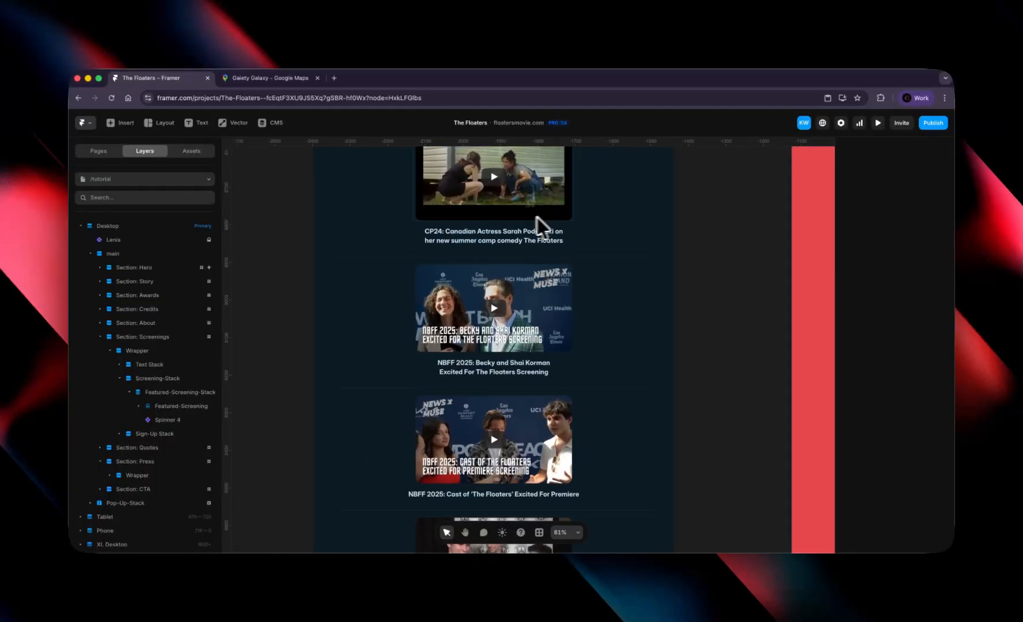
scroll(569, 300, "down", 10)
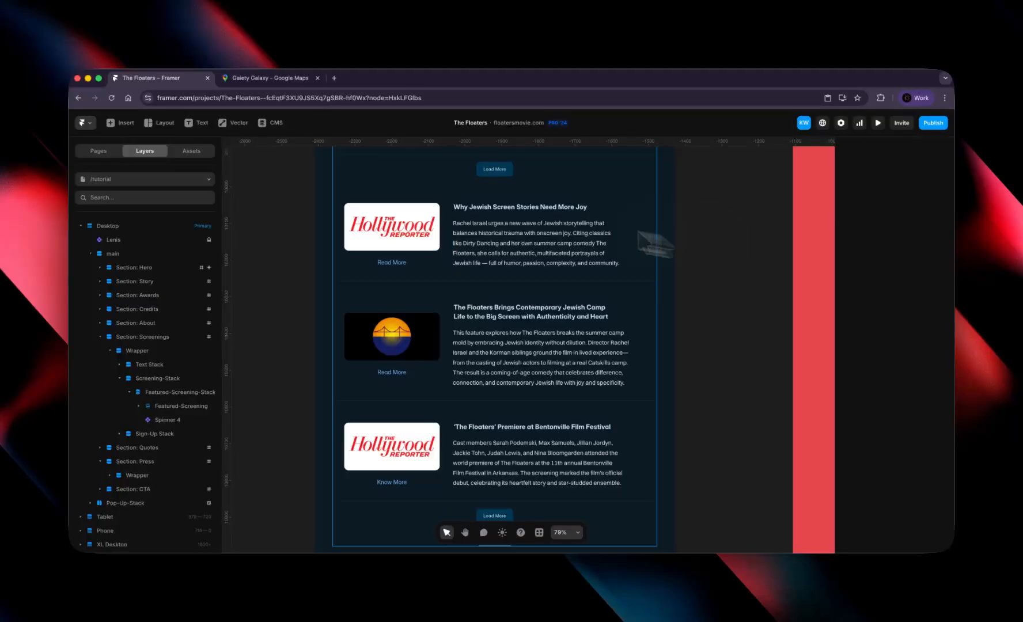
Step: Create a new item in the video-links CMS collection titled "CNN: The Floaters gets nominated for the Oscars!"
left_click(274, 123)
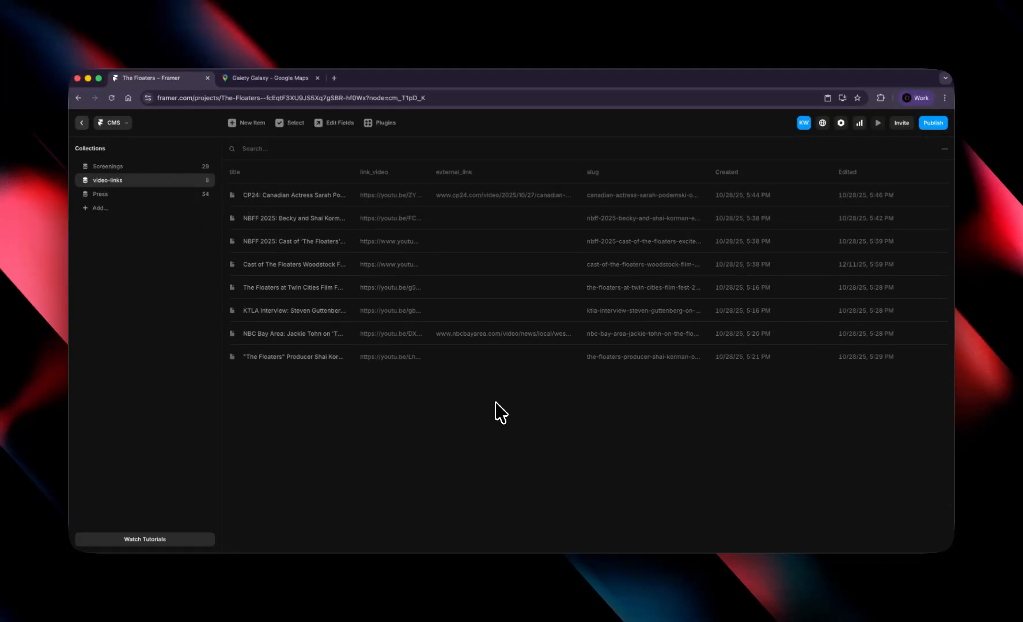
left_click(252, 123)
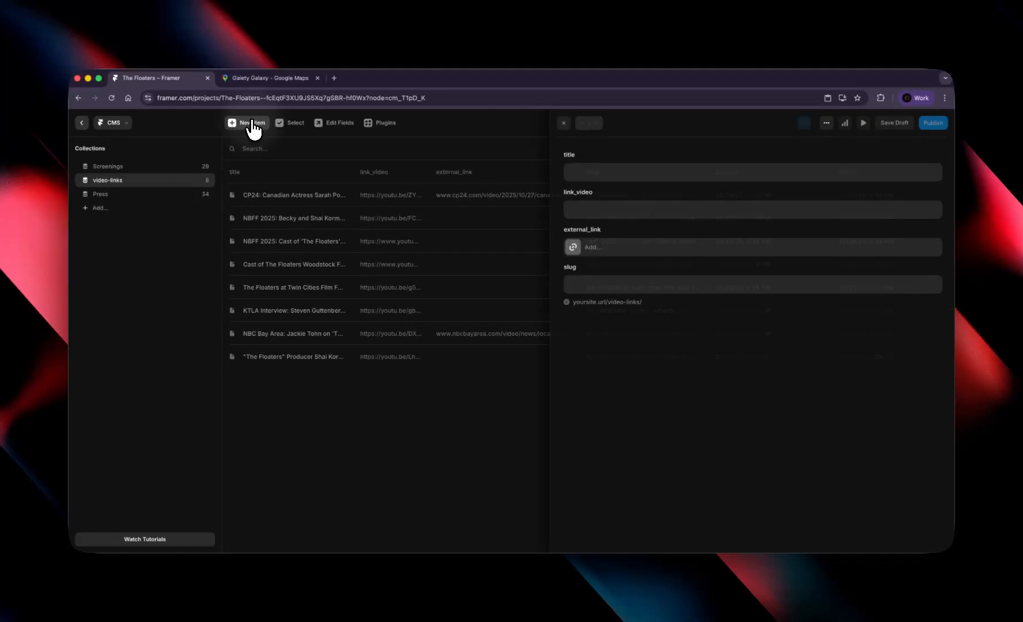
left_click(608, 171)
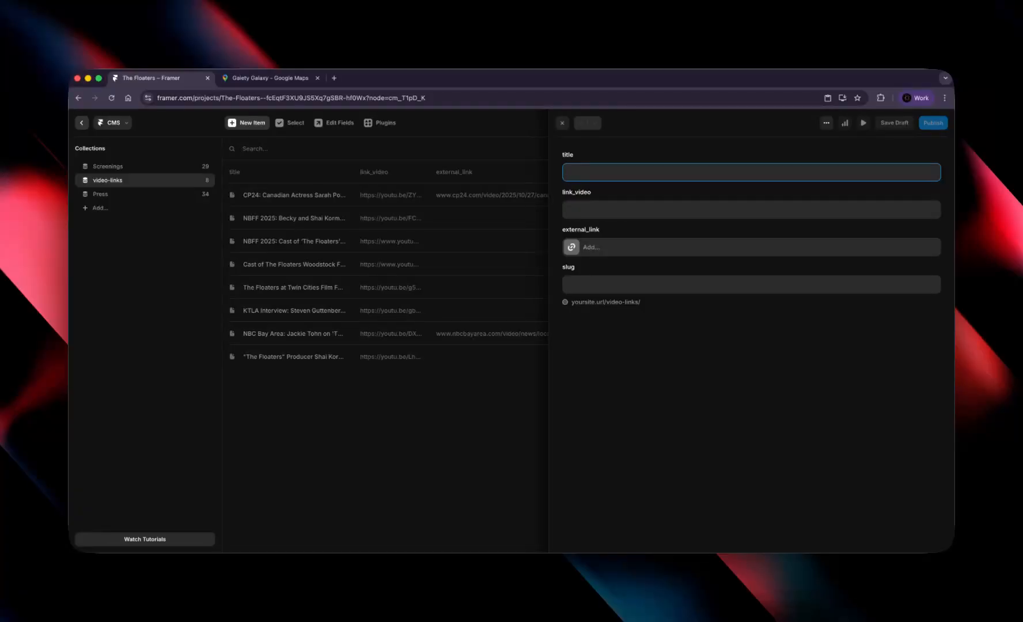
type("CNN::")
key("BackSpace")
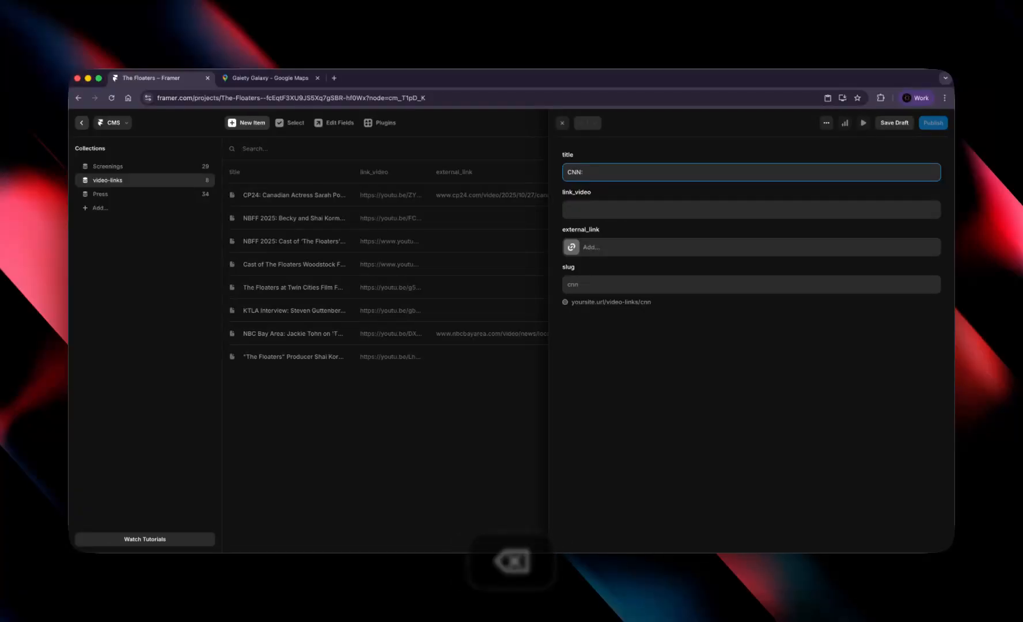
type("The Floa")
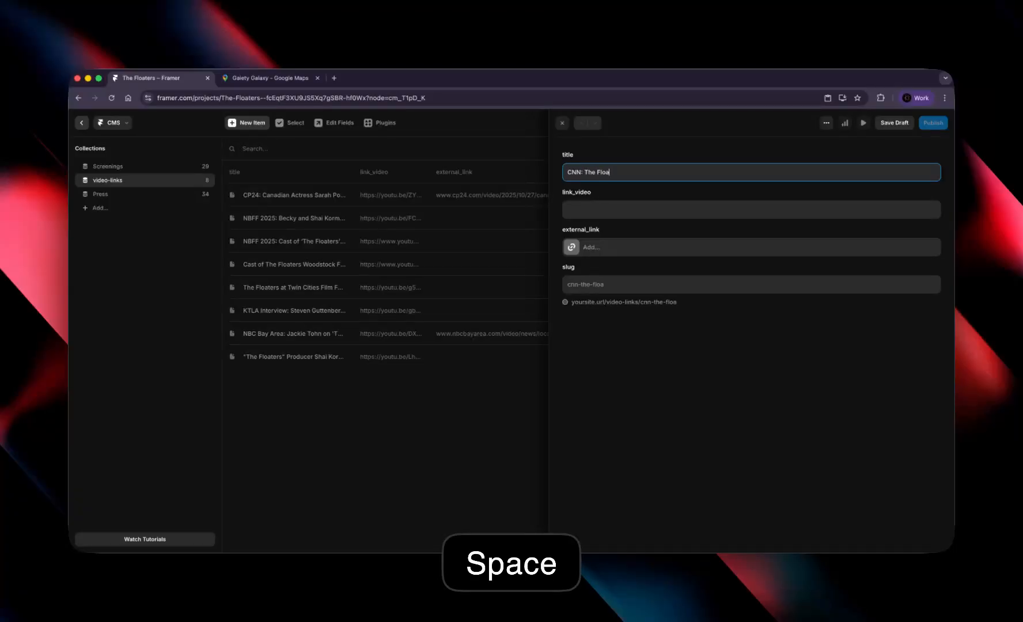
type("ters gets nominated for the Osca")
key("BackSpace")
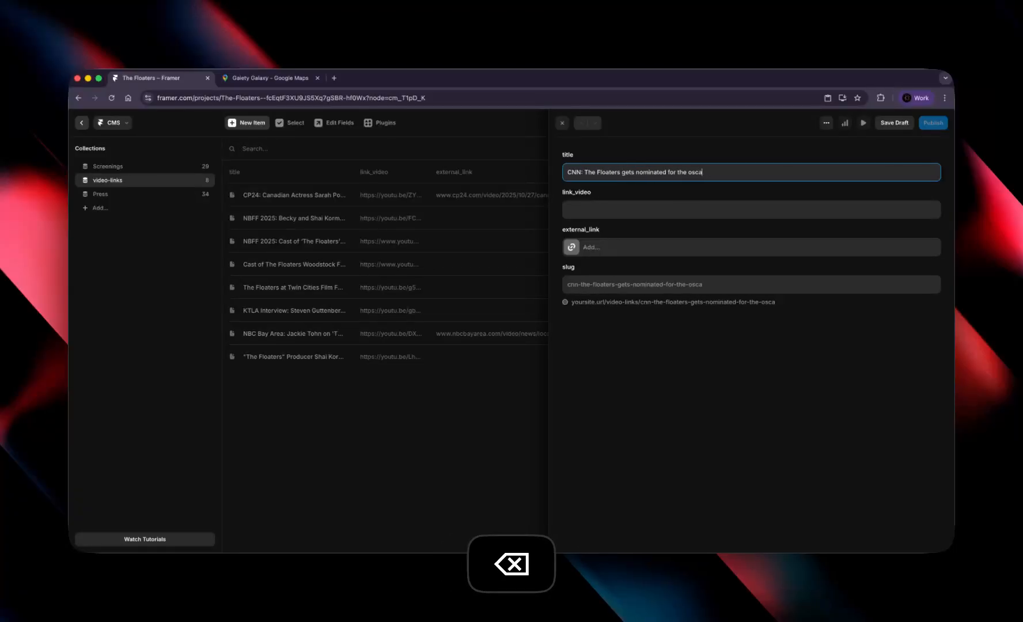
type("rs!")
left_click(600, 208)
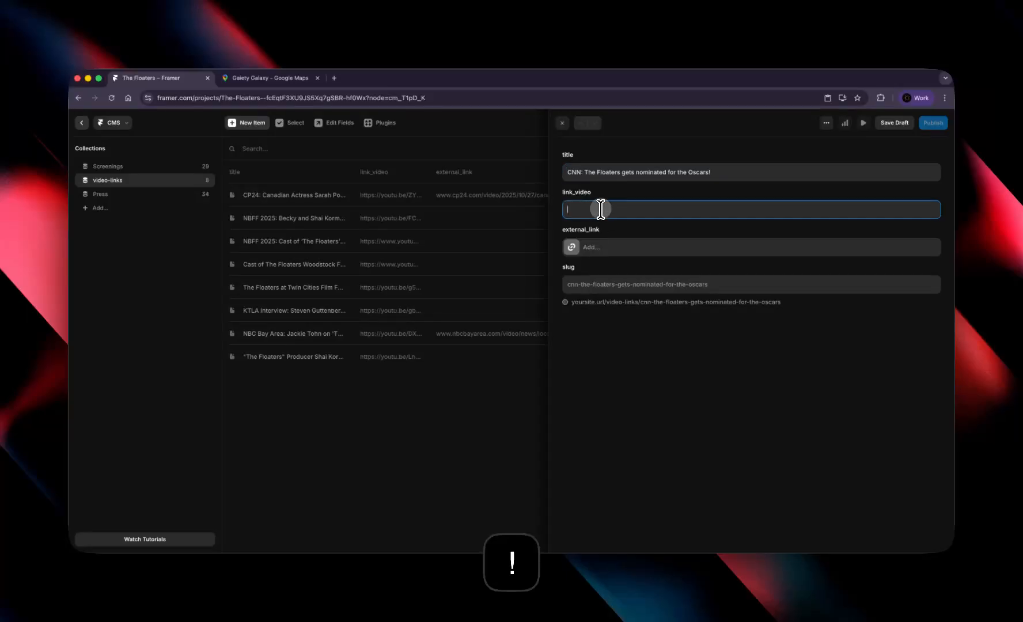
left_click(594, 247)
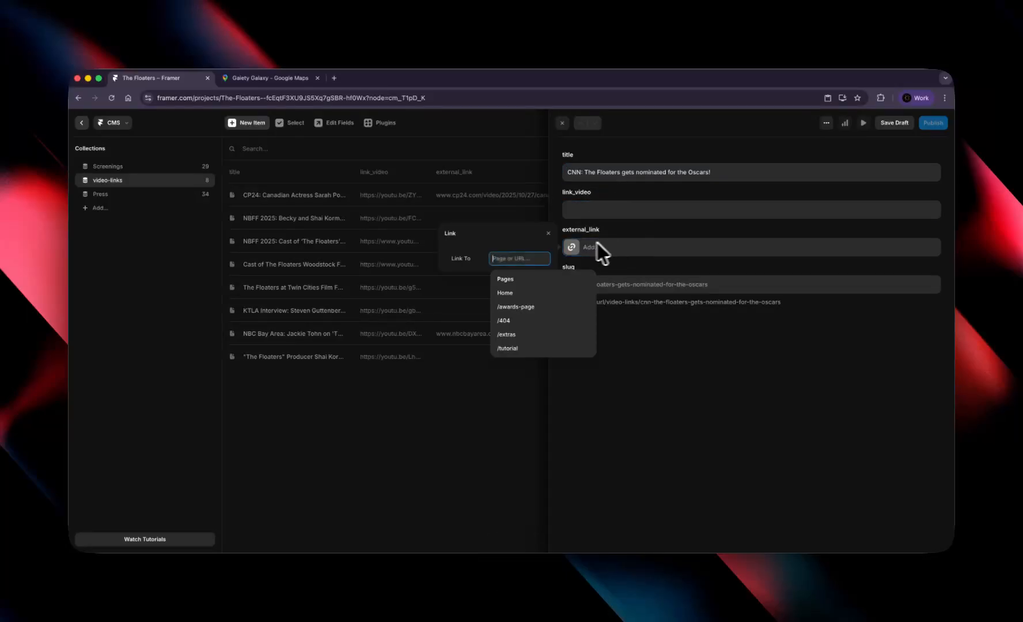
type("www.pitch.dog")
key("Return")
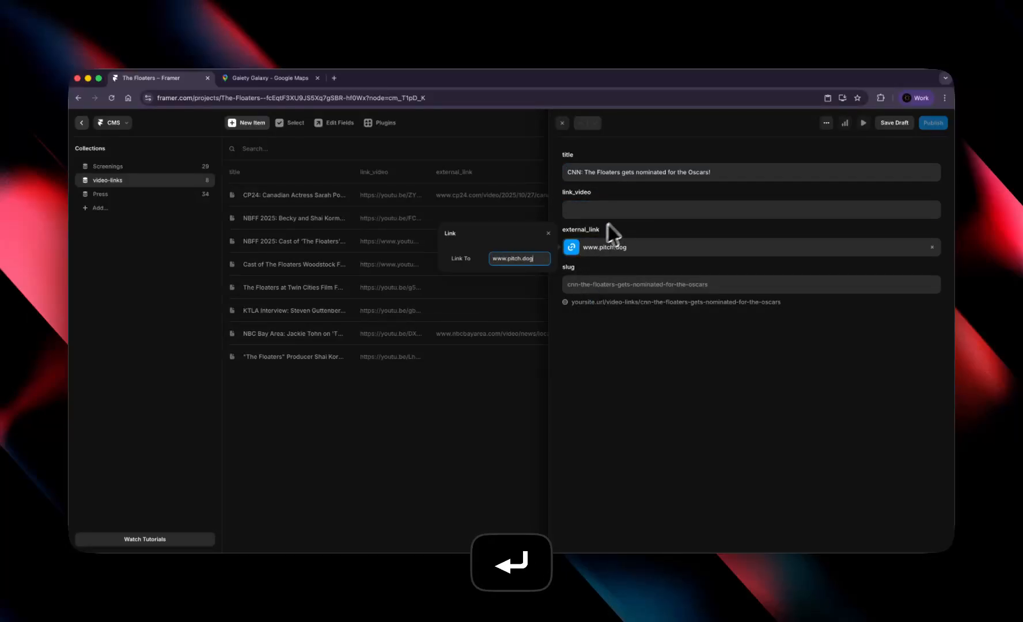
left_click(626, 210)
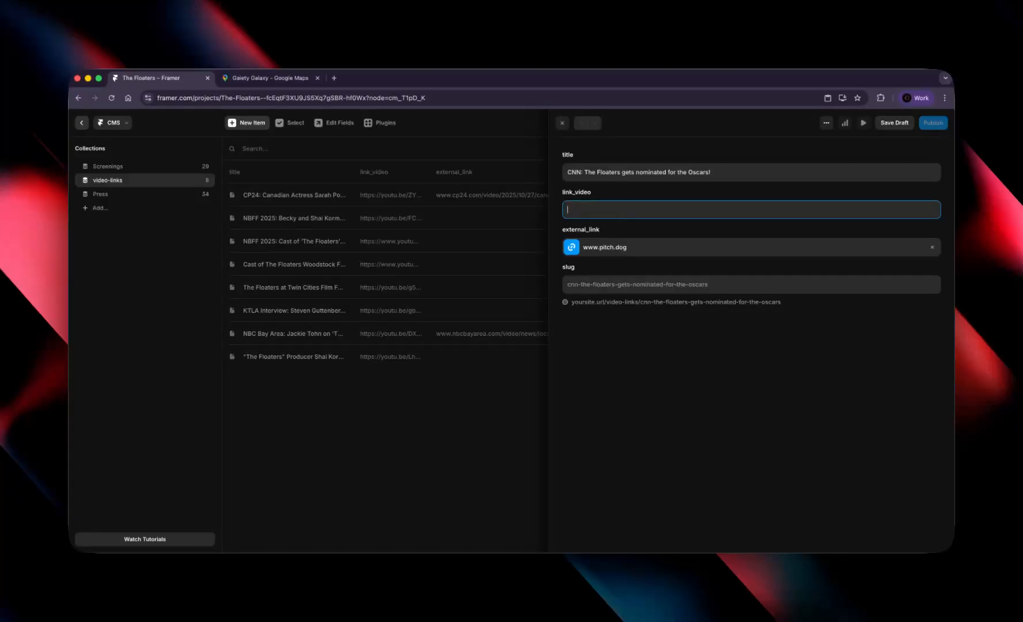
left_click(391, 196)
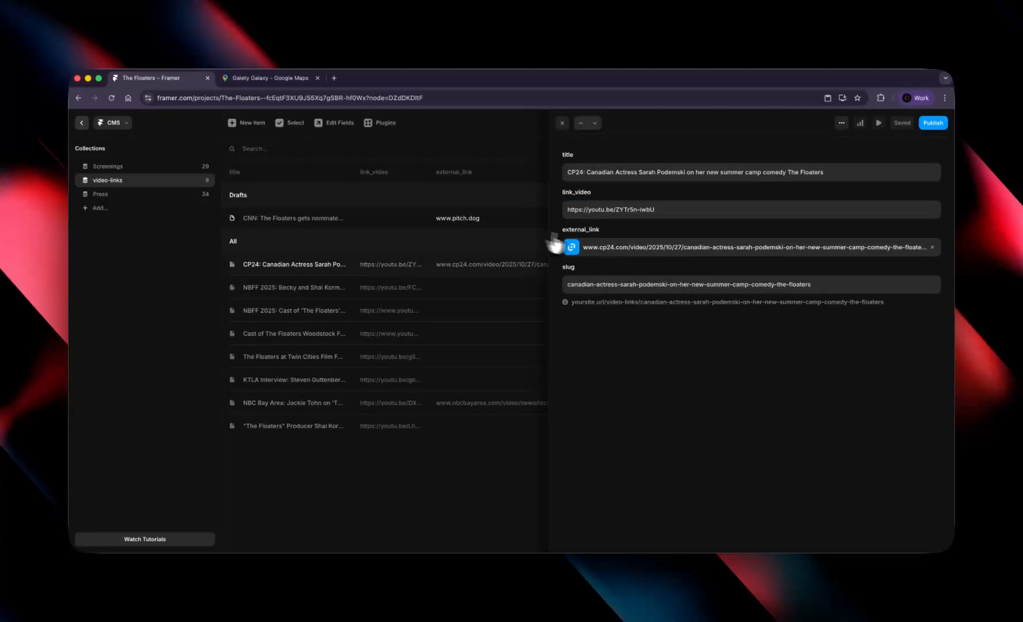
triple_click(659, 211)
key("cmd+c")
left_click(405, 196)
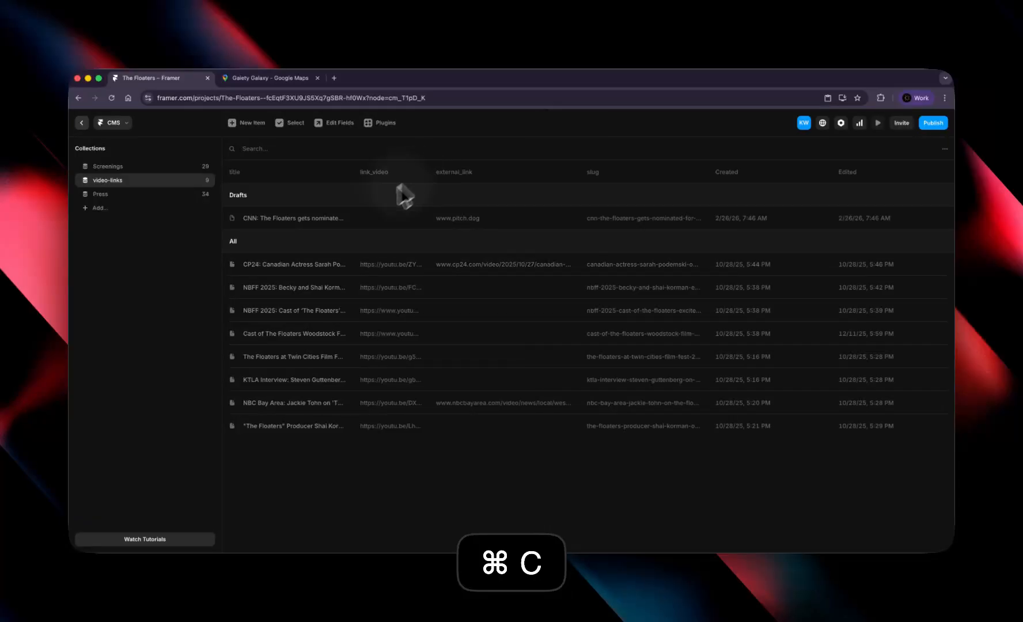
left_click(358, 219)
left_click(585, 210)
key("cmd+v")
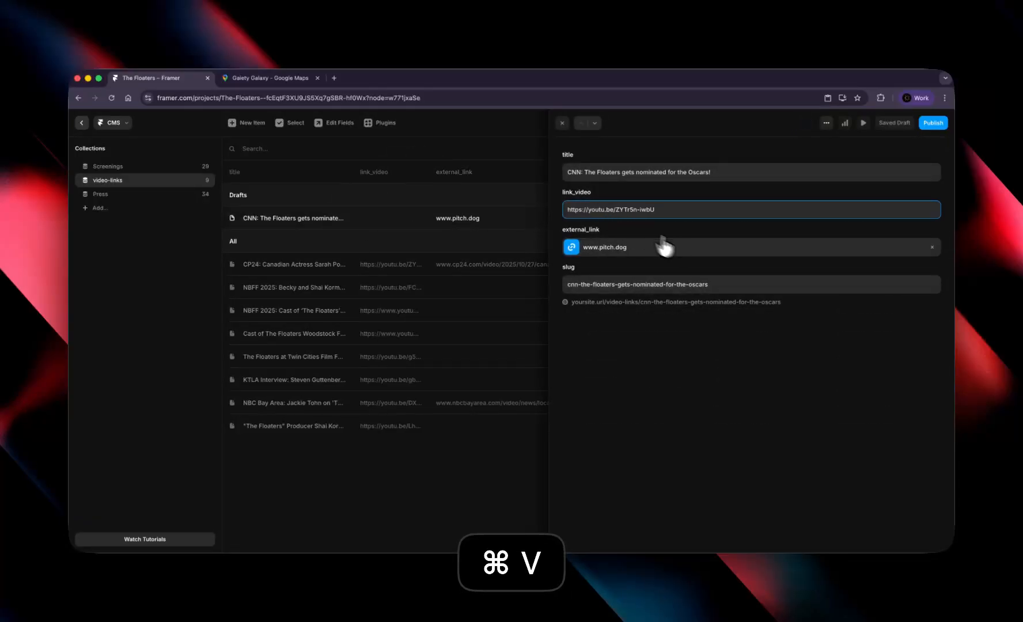
left_click(693, 249)
left_click(669, 222)
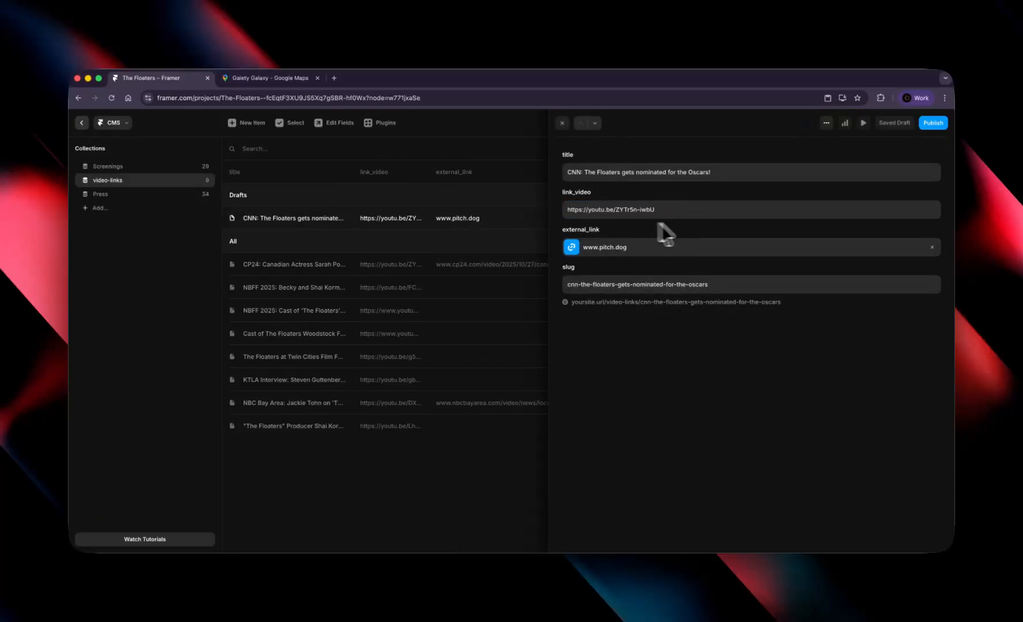
left_click(700, 227)
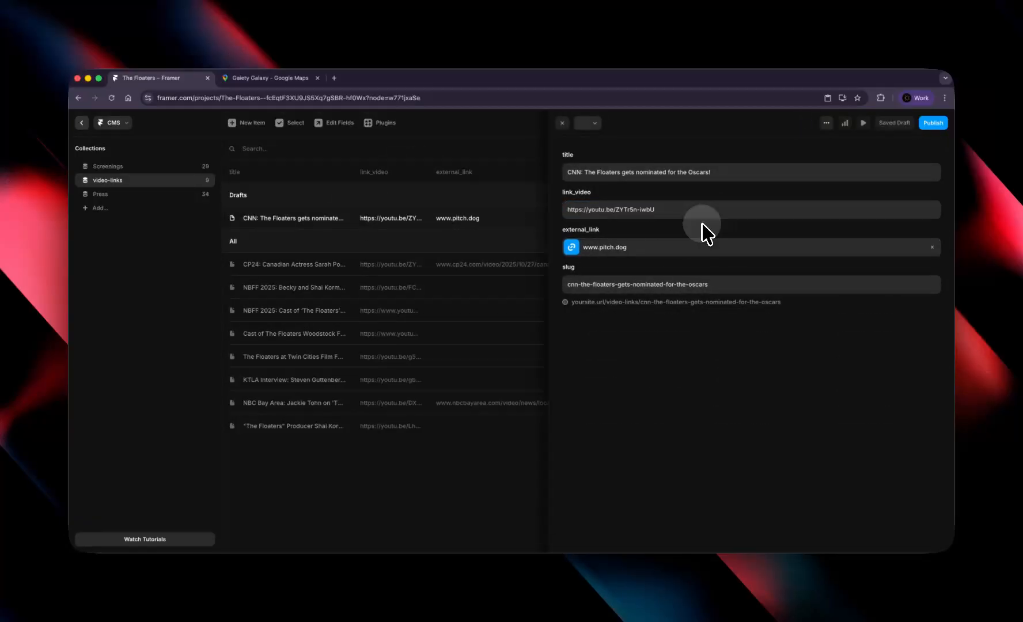
Step: Undraft the CNN item, publish it to both the staging and production sites, and close the item
left_click(939, 123)
left_click(550, 355)
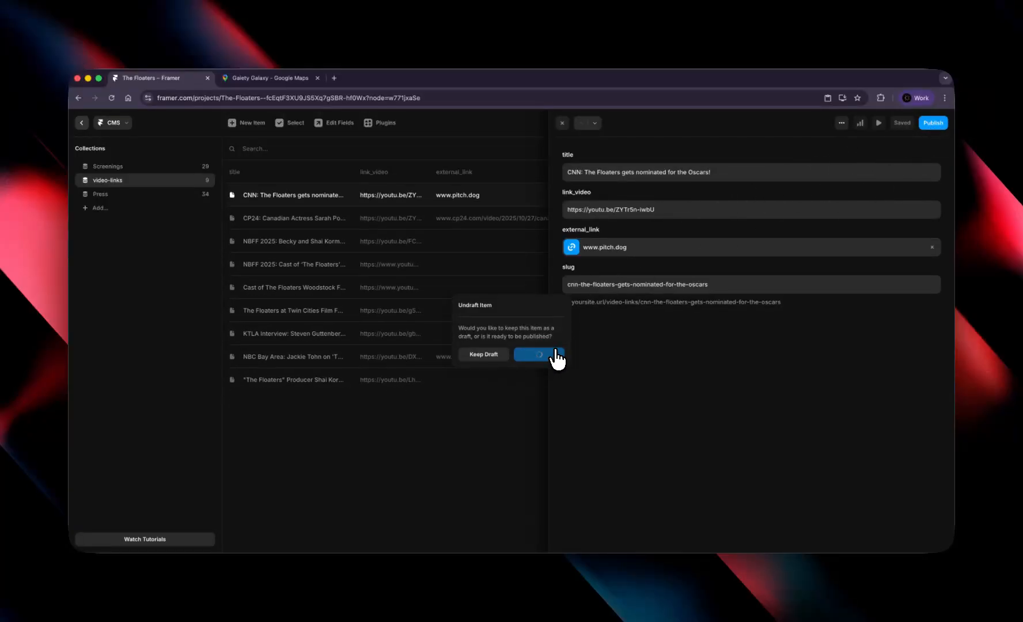
left_click(892, 225)
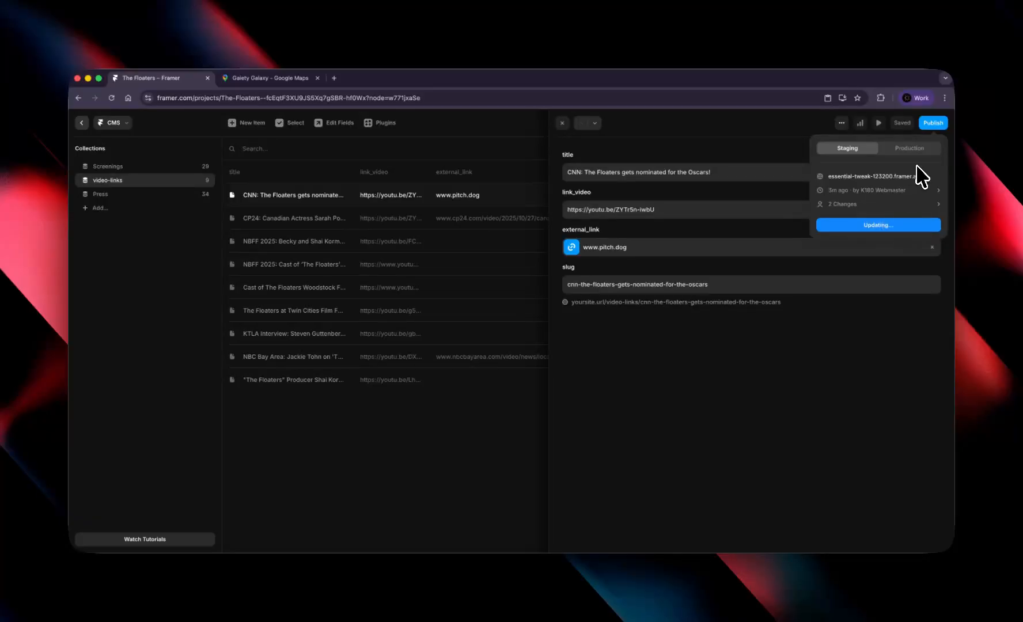
left_click(911, 148)
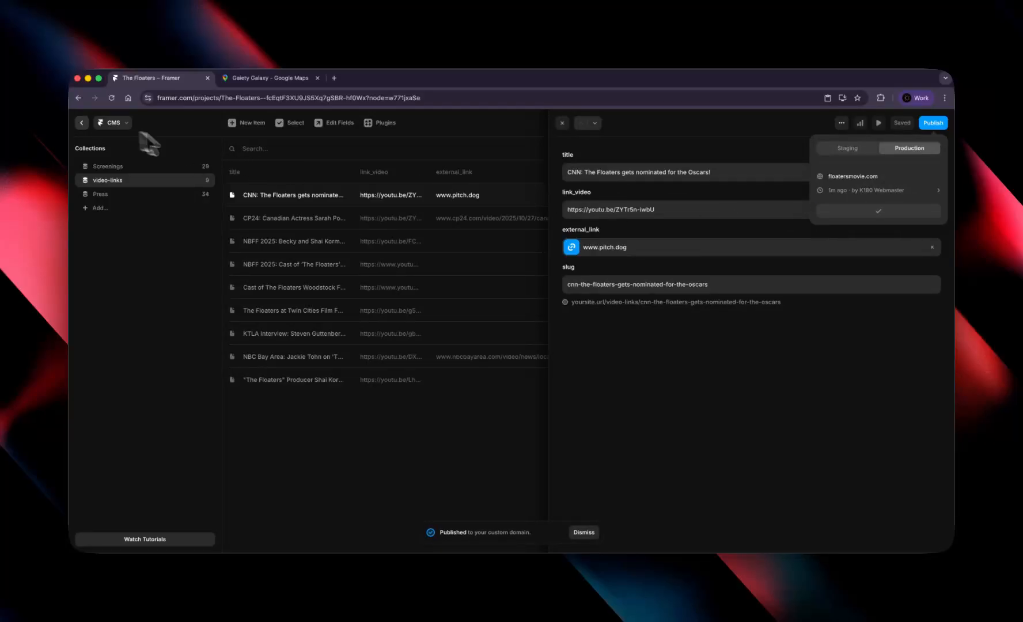
left_click(338, 167)
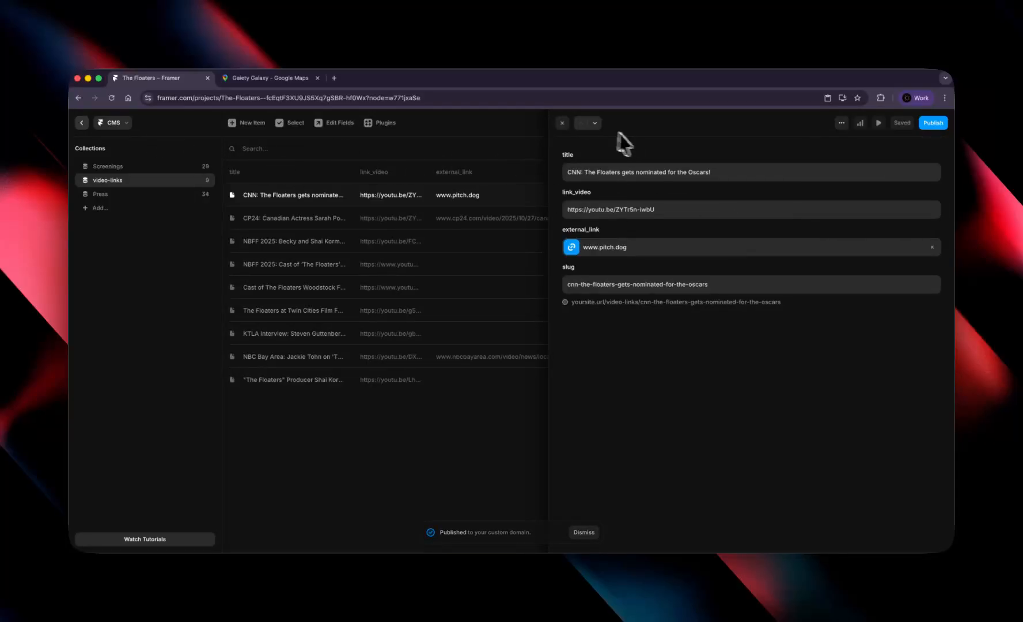
left_click(562, 123)
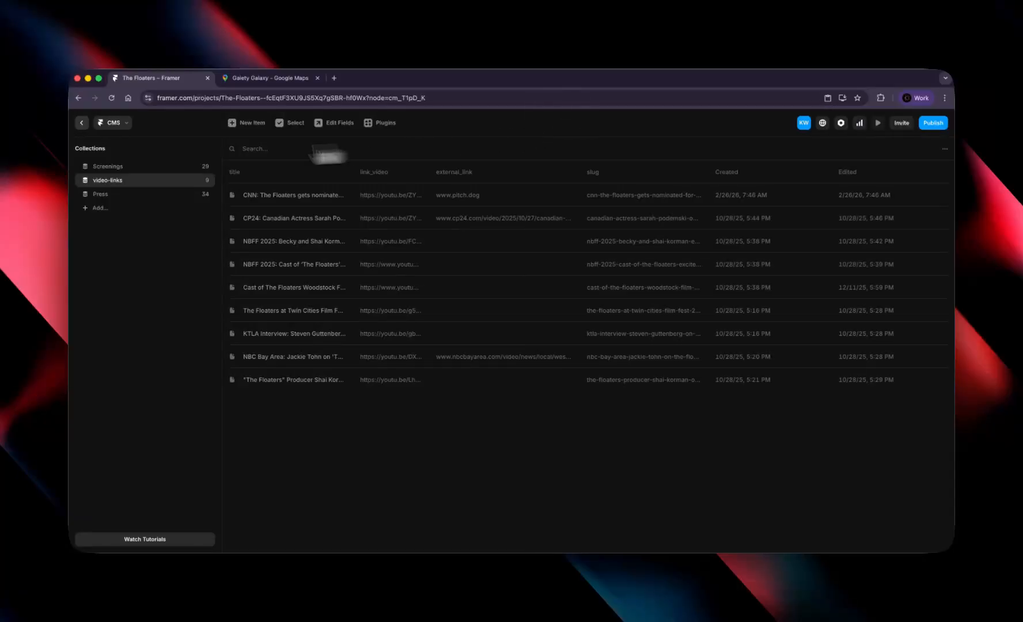
Step: Return to the page canvas and check the CNN video entry in the Press Highlights section
left_click(81, 122)
scroll(593, 397, "up", 15)
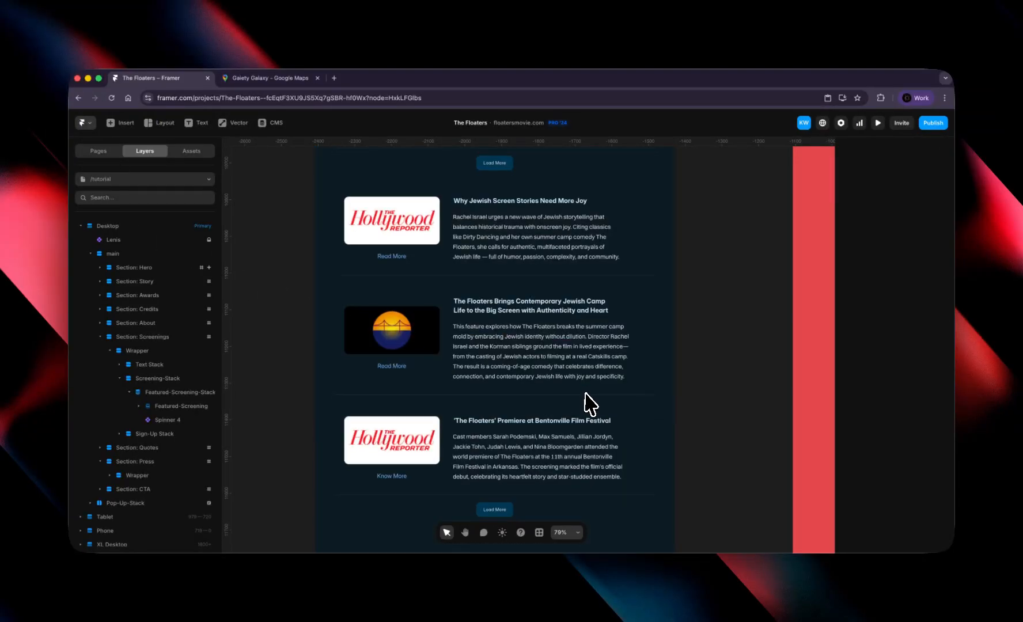
scroll(598, 394, "up", 10)
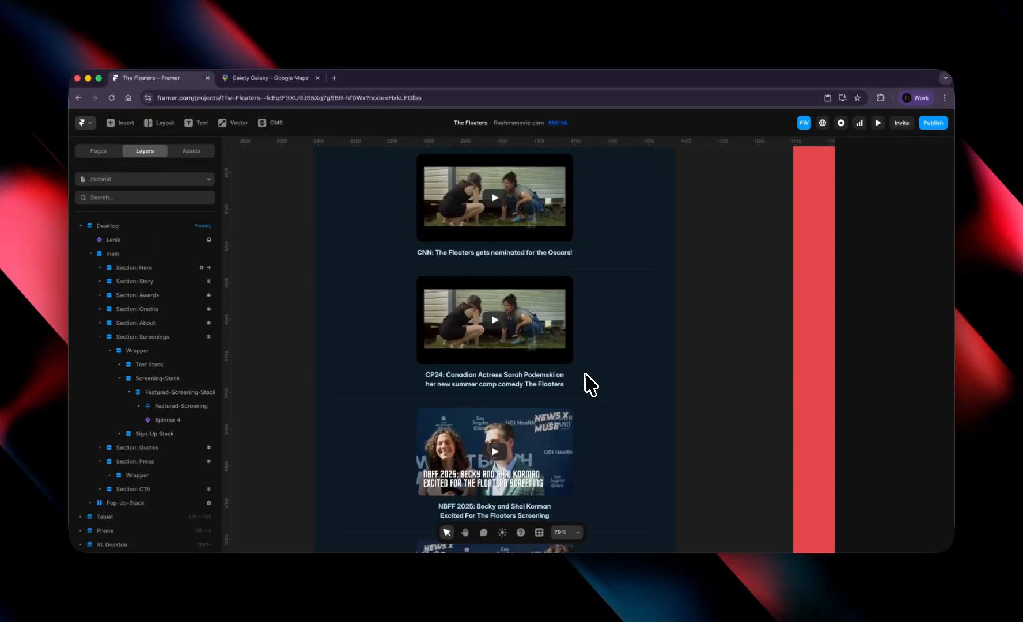
scroll(562, 388, "up", 2)
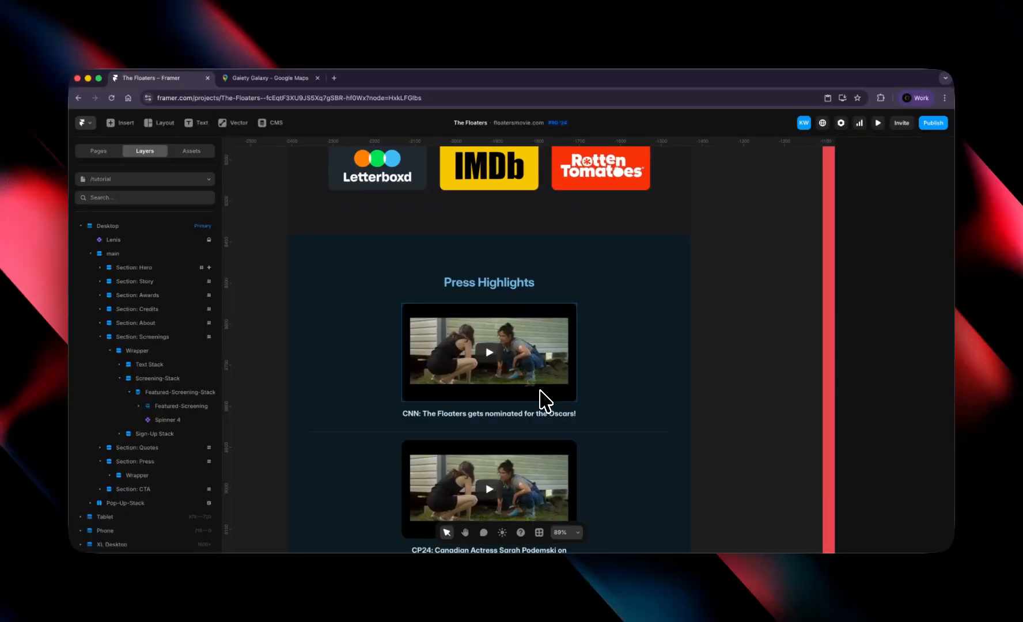
scroll(544, 400, "up", 6)
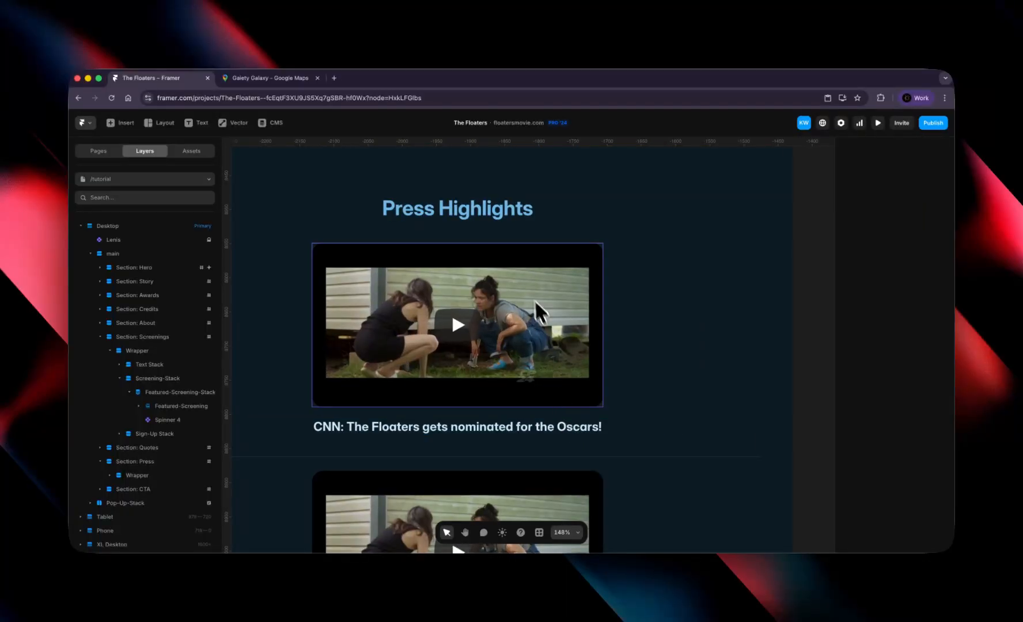
scroll(553, 357, "down", 3)
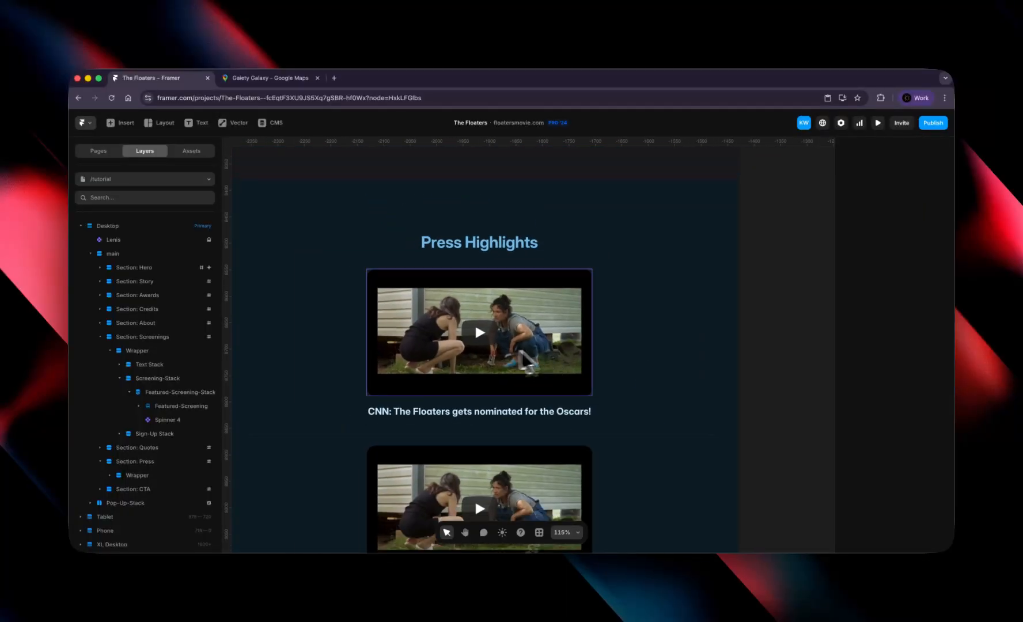
Step: Move the CNN item to third place in the video-links collection
left_click(270, 123)
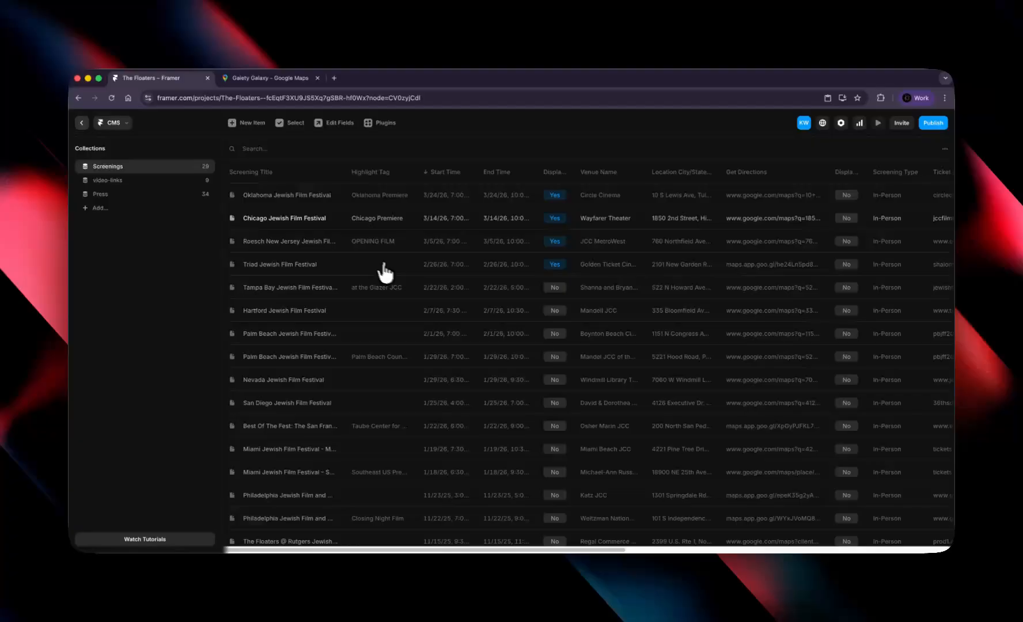
left_click(141, 181)
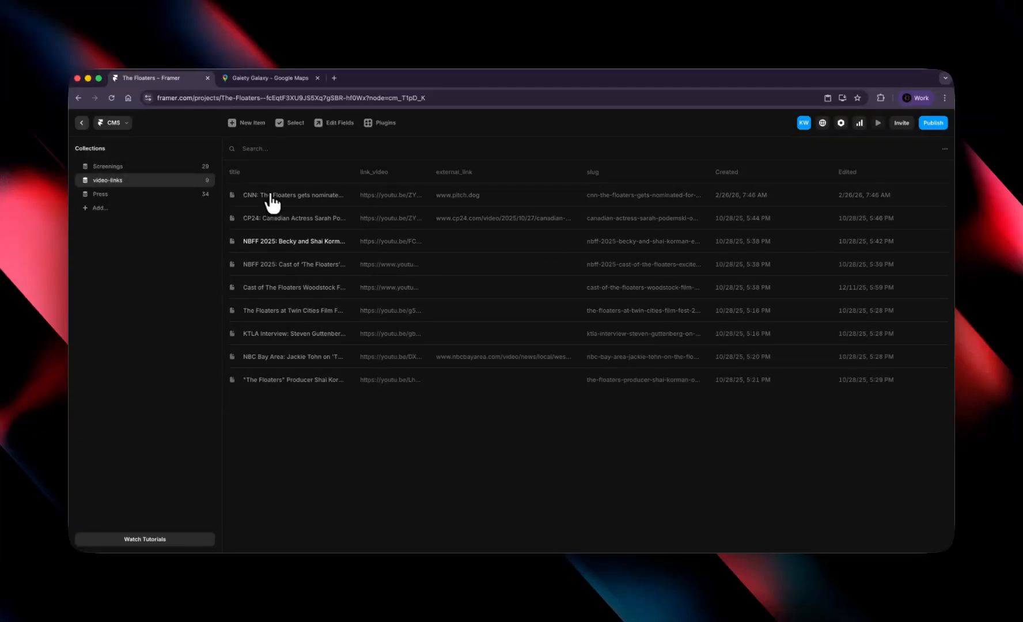
left_click_drag(300, 193, 299, 238)
Step: Return to the page canvas and check the order of the videos in the Press Highlights list
left_click(87, 127)
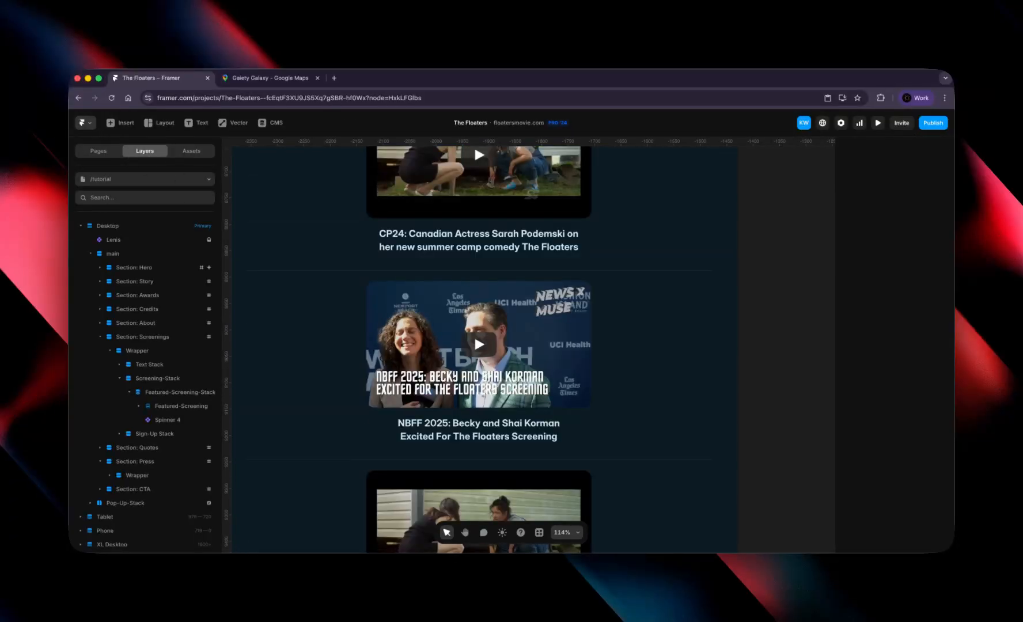
scroll(566, 378, "up", 2)
scroll(566, 377, "down", 5)
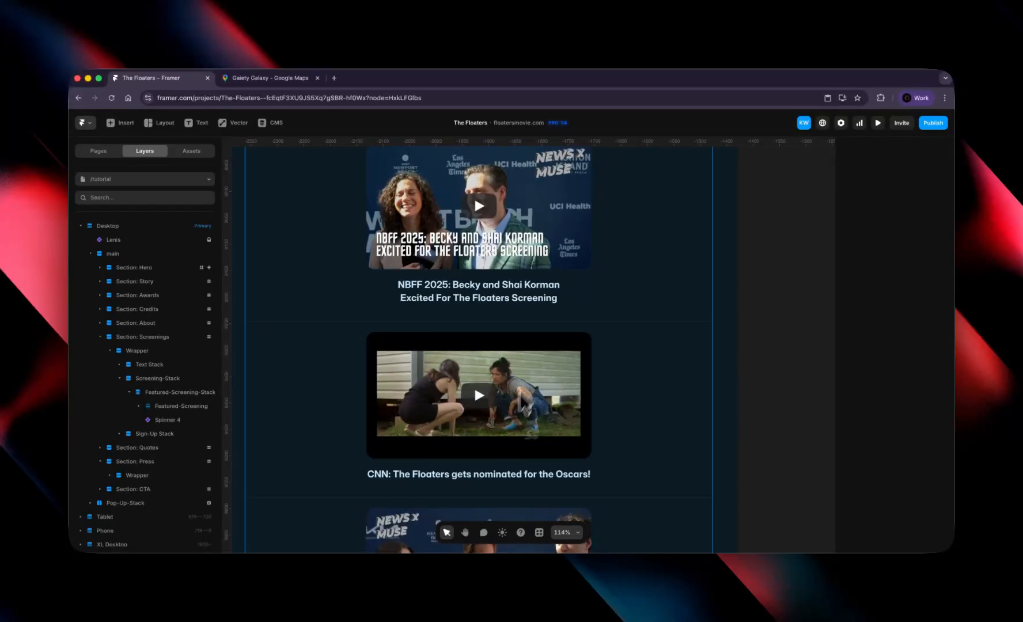
scroll(599, 306, "down", 10)
scroll(599, 300, "up", 5)
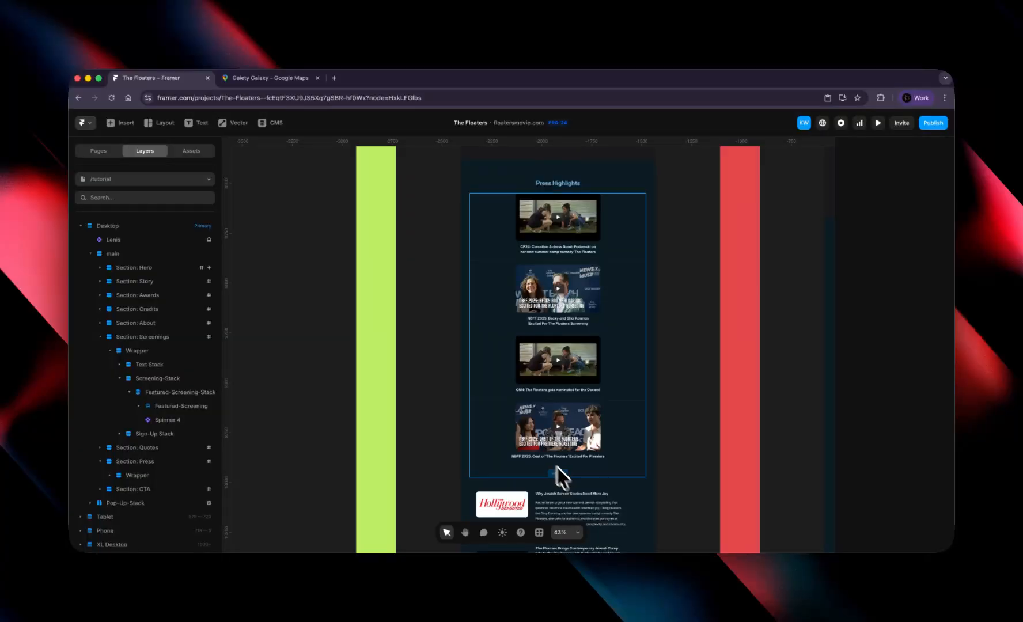
Step: Delete the CNN item from the video-links collection
left_click(261, 124)
left_click(145, 182)
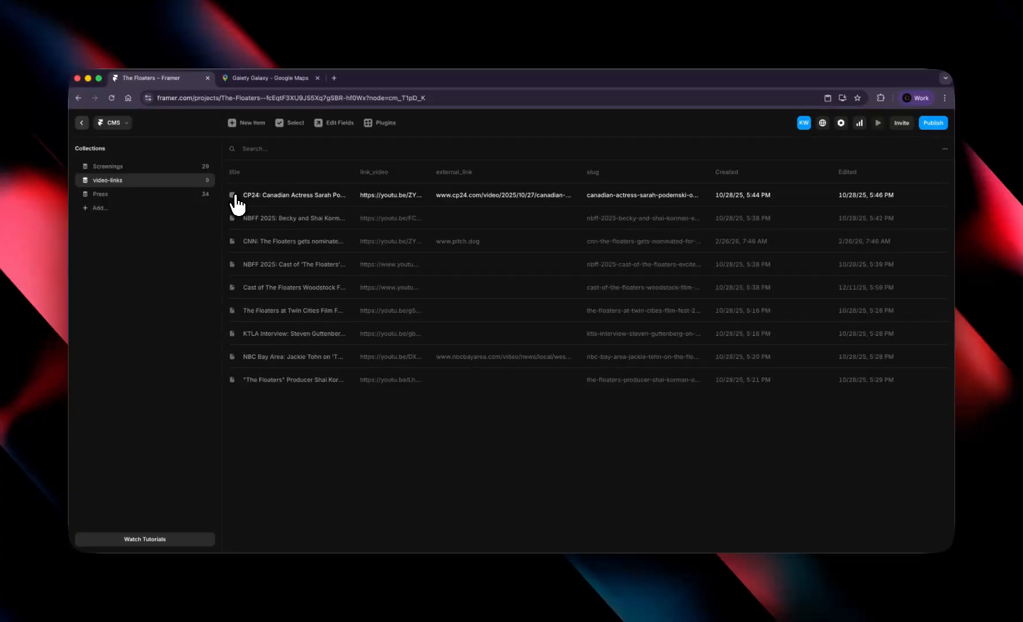
left_click(232, 242)
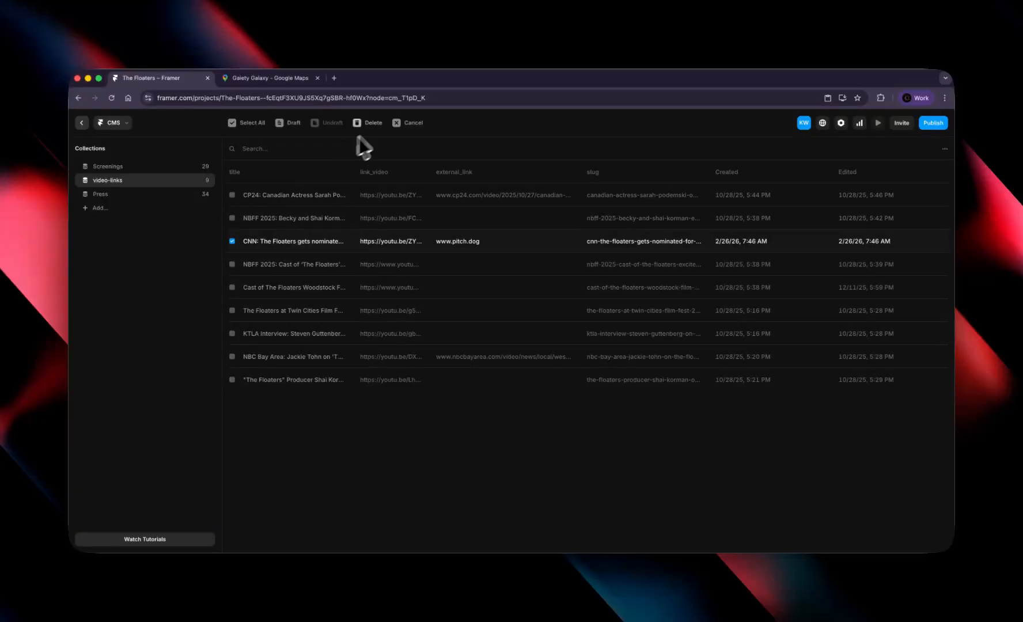
left_click(372, 123)
Step: Publish the video-links deletion to both the staging and production sites
left_click(932, 124)
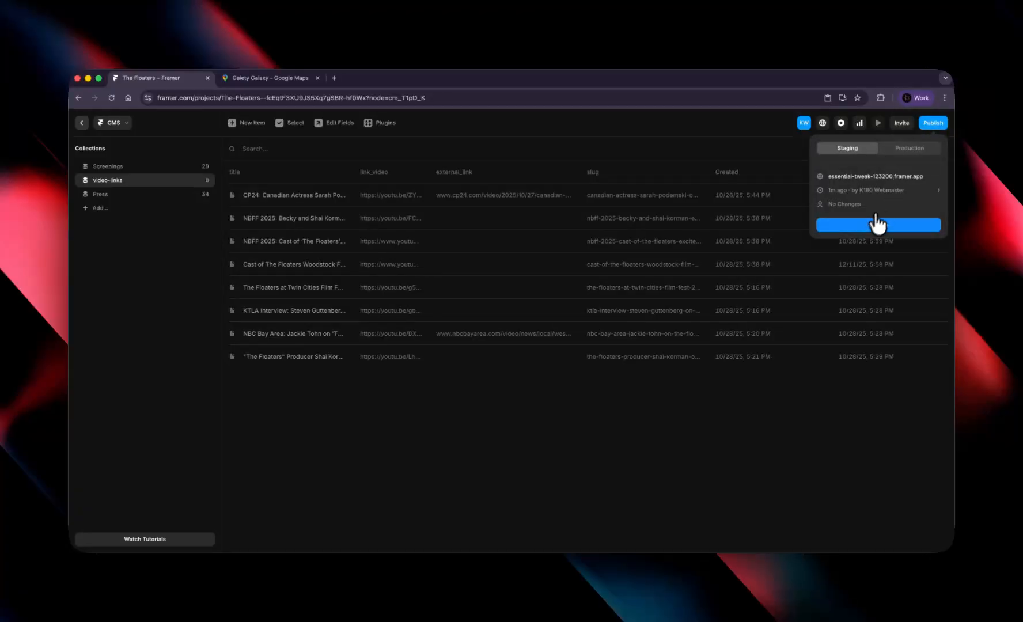
left_click(909, 148)
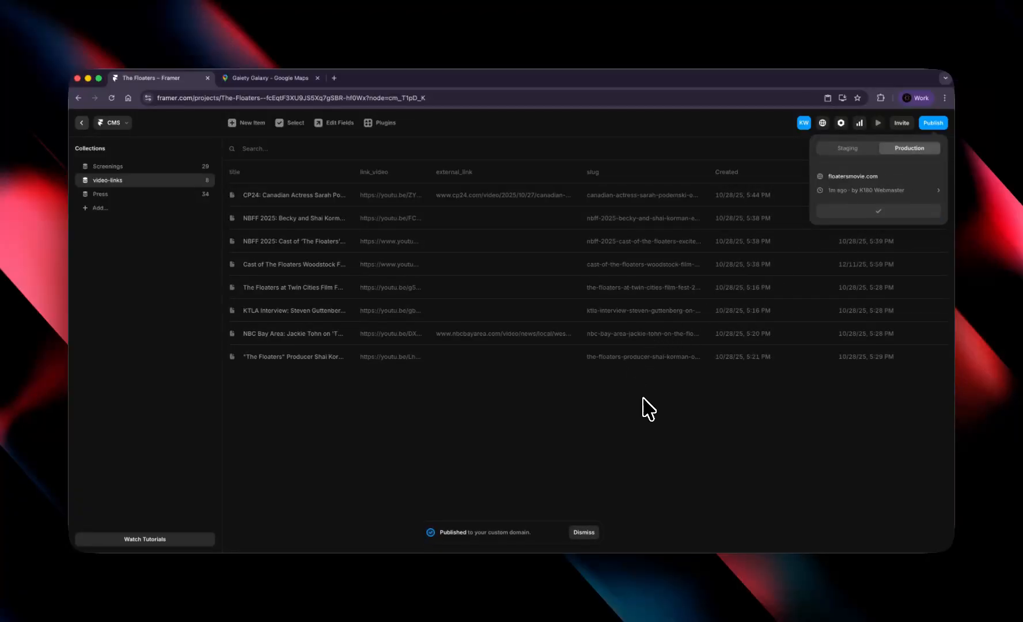
key("Escape")
Step: Return to the page canvas and look at the press articles below the Press Highlights videos
key("Escape")
left_click_drag(742, 283, 698, 261)
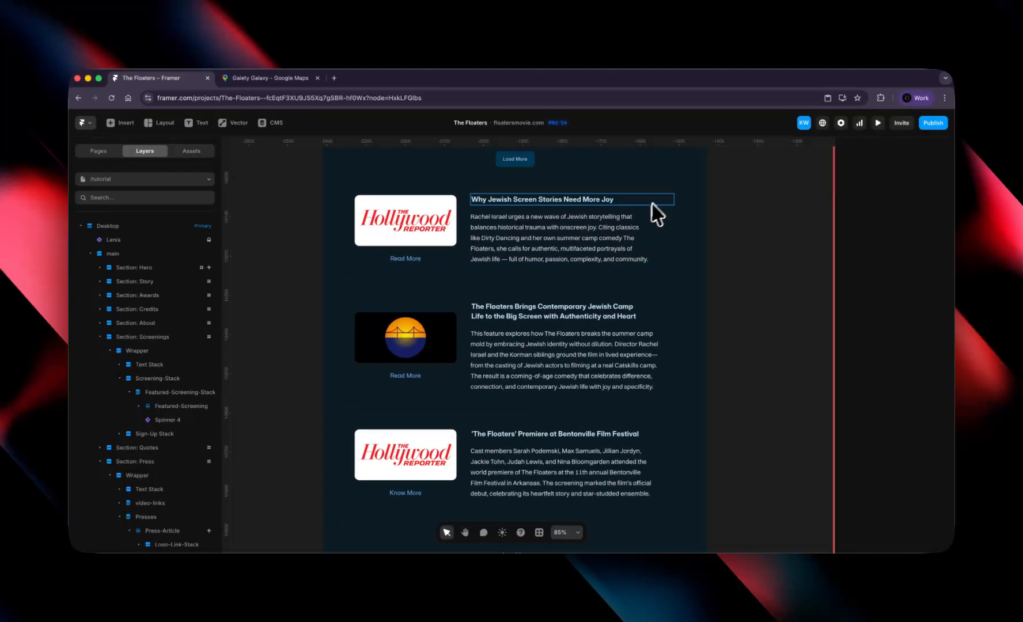
left_click(683, 201)
left_click(714, 219)
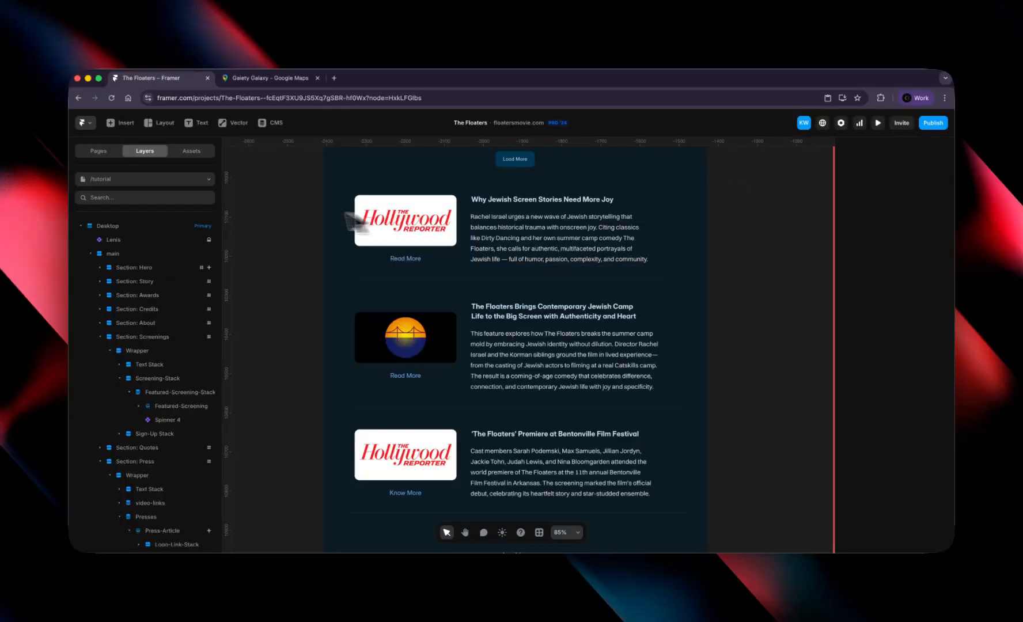
Step: Create a new item in the Press collection titled "New Title Here" with the press extract "Yay!"
left_click(272, 122)
left_click(109, 196)
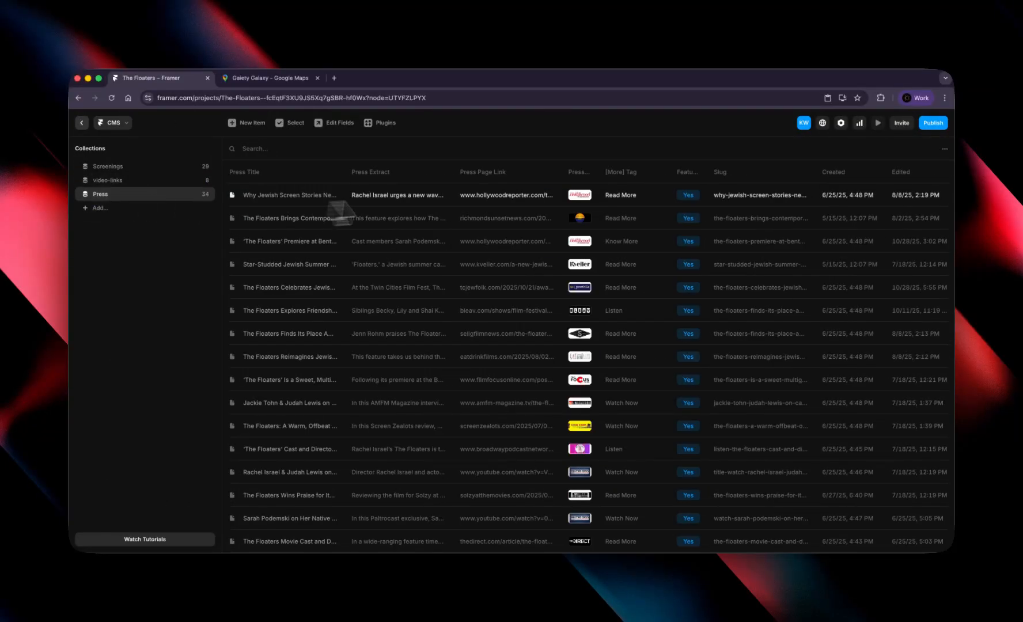
left_click(247, 123)
left_click(622, 216)
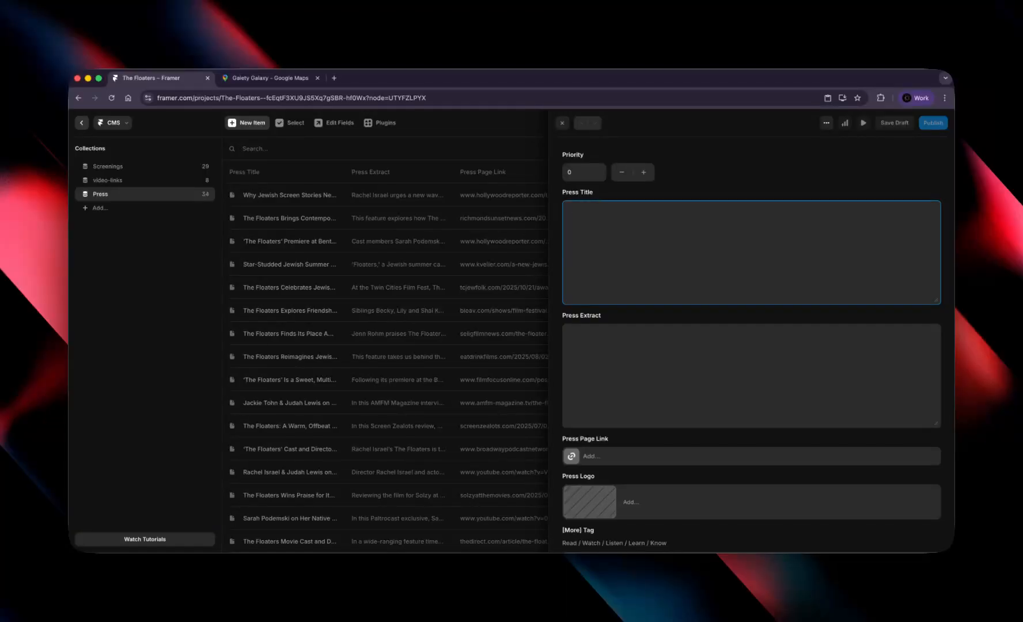
type("New ")
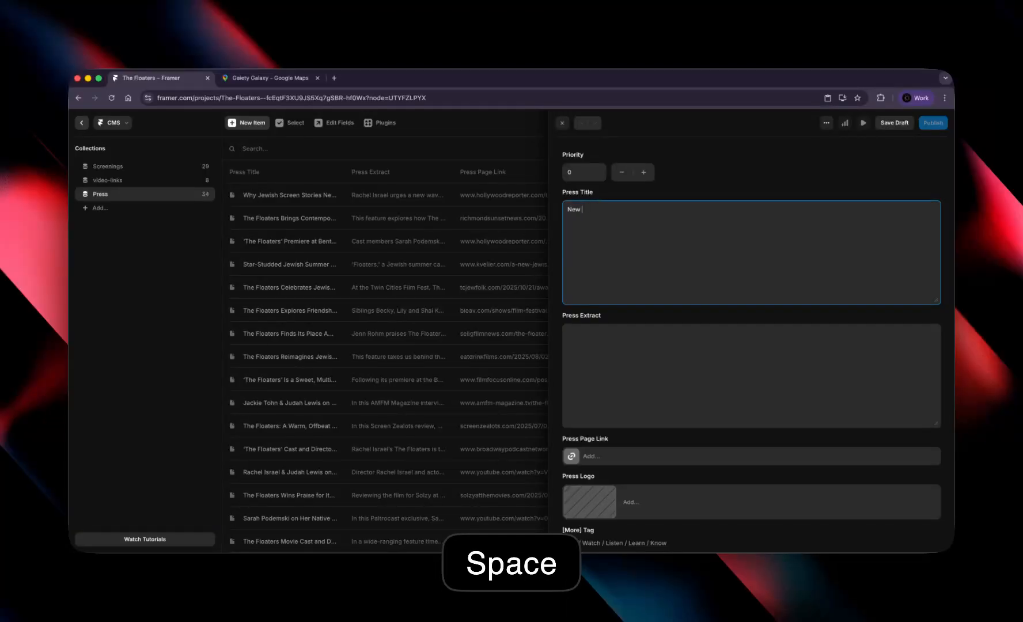
type("Title Here")
key("Tab")
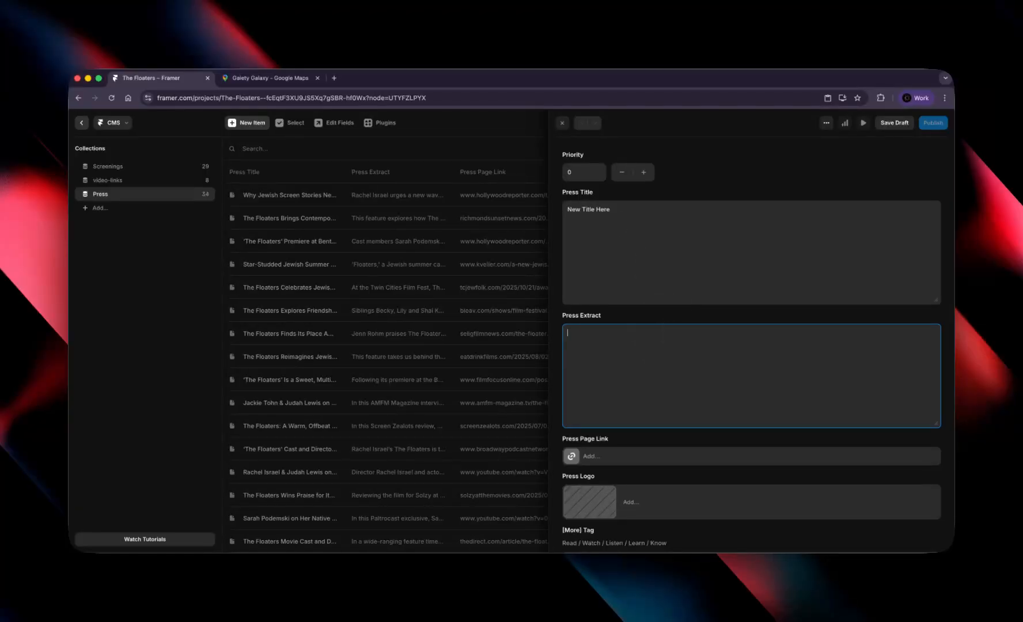
type("Yay!")
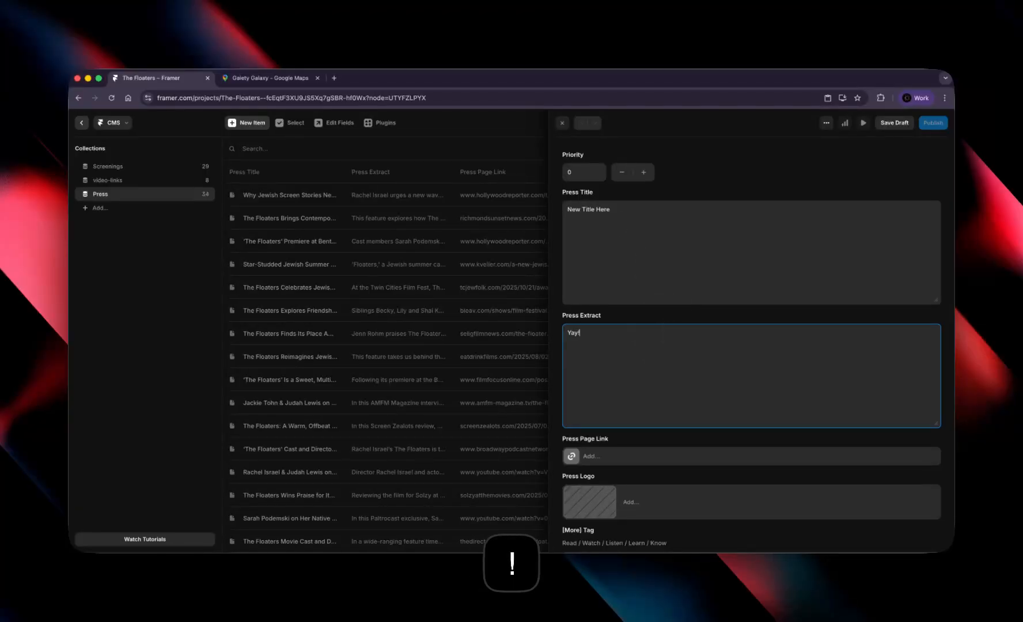
left_click(593, 456)
type("www.pitch.dog")
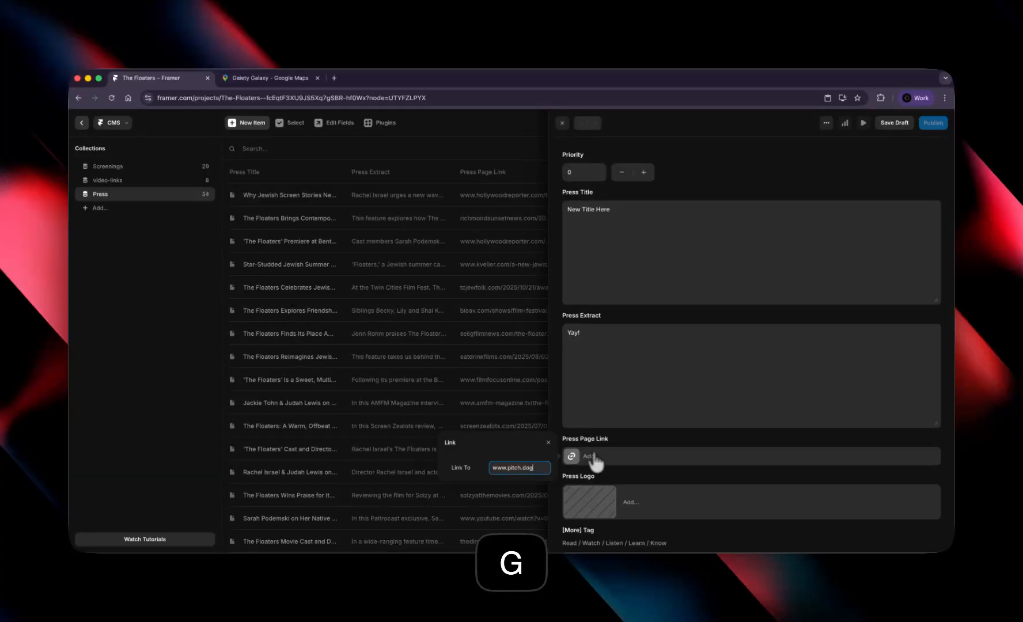
scroll(705, 453, "down", 5)
left_click(599, 331)
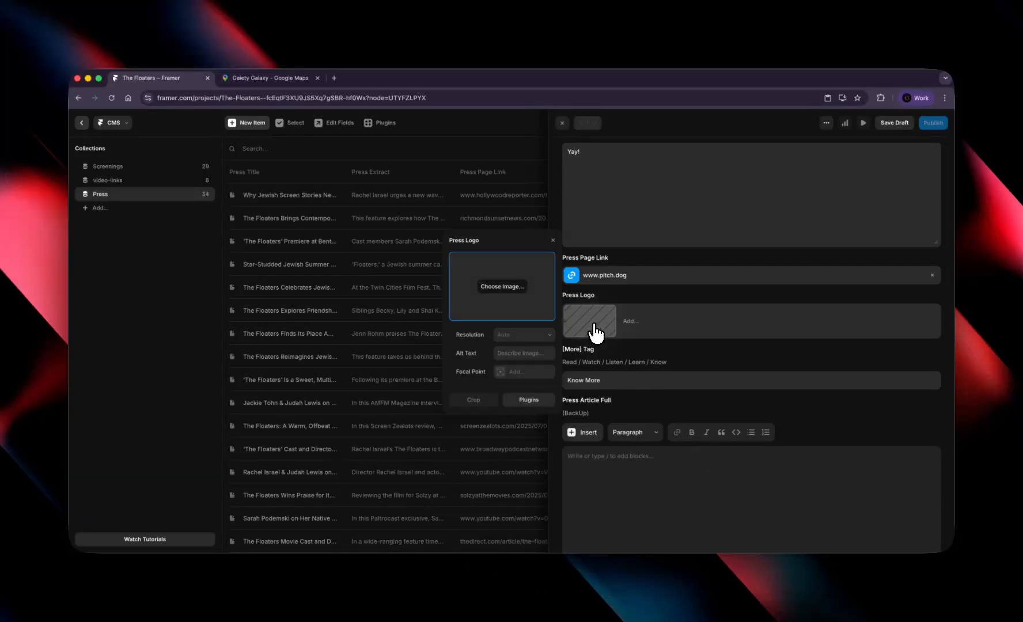
left_click(502, 287)
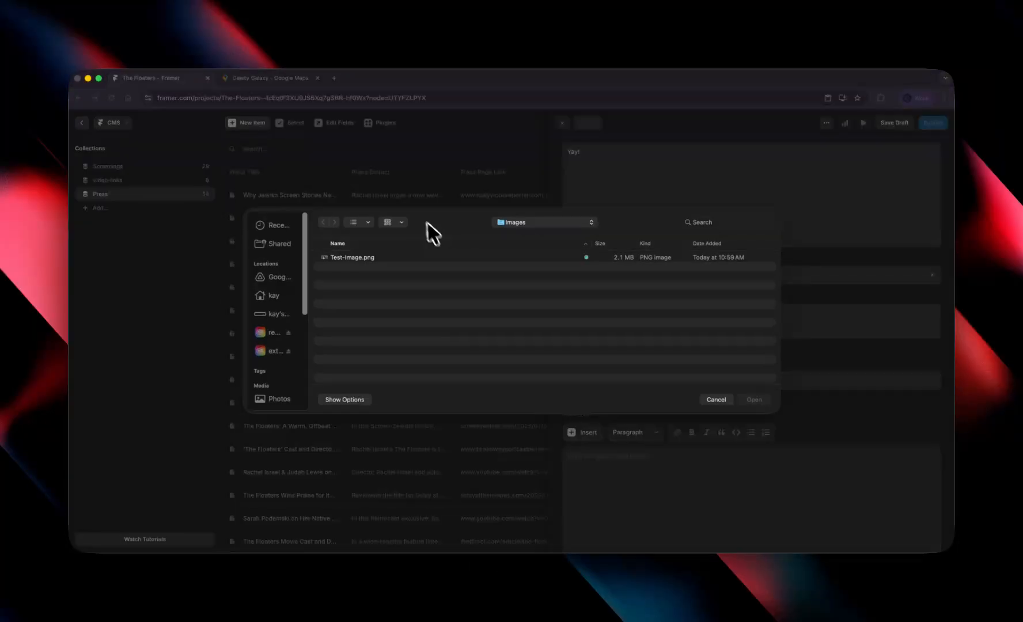
double_click(355, 260)
left_click(701, 372)
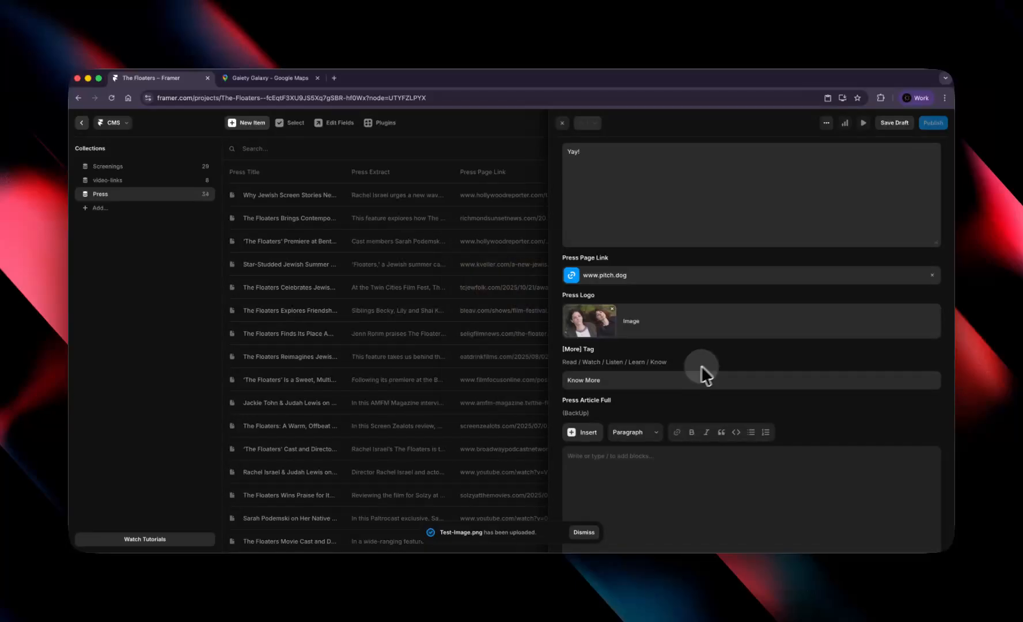
Step: Set the item's [More] Tag to "Read More" and review the remaining fields of the entry
left_click(660, 383)
type("Read More")
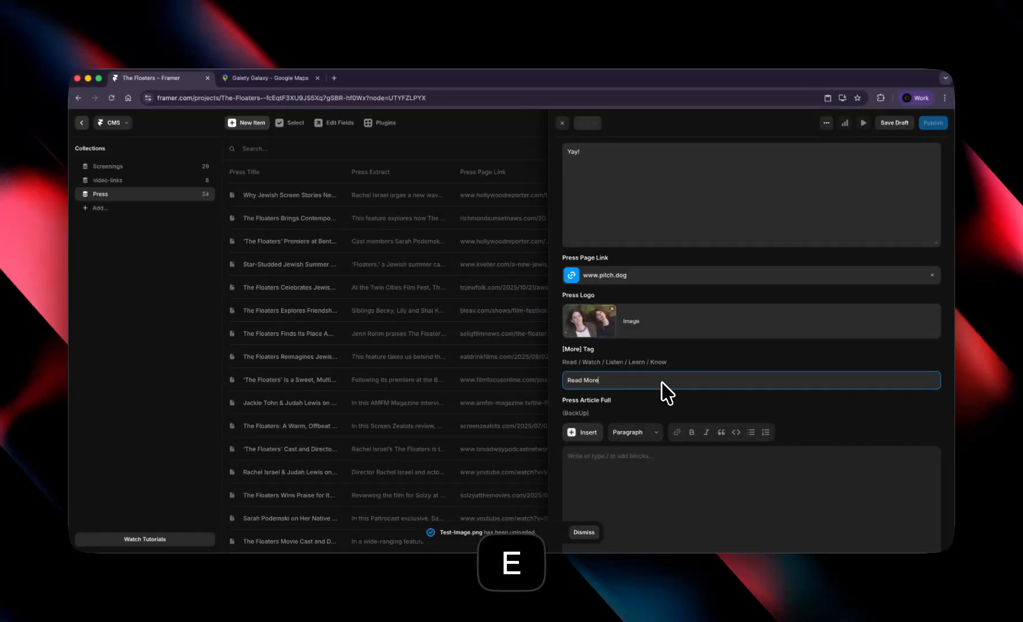
left_click(784, 416)
scroll(781, 415, "down", 5)
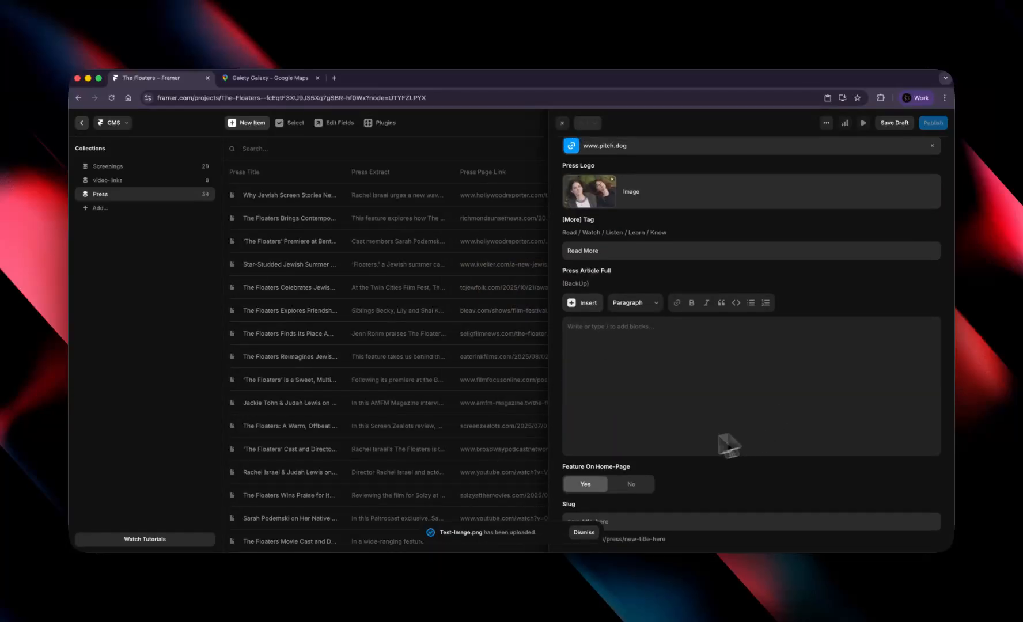
scroll(703, 415, "up", 6)
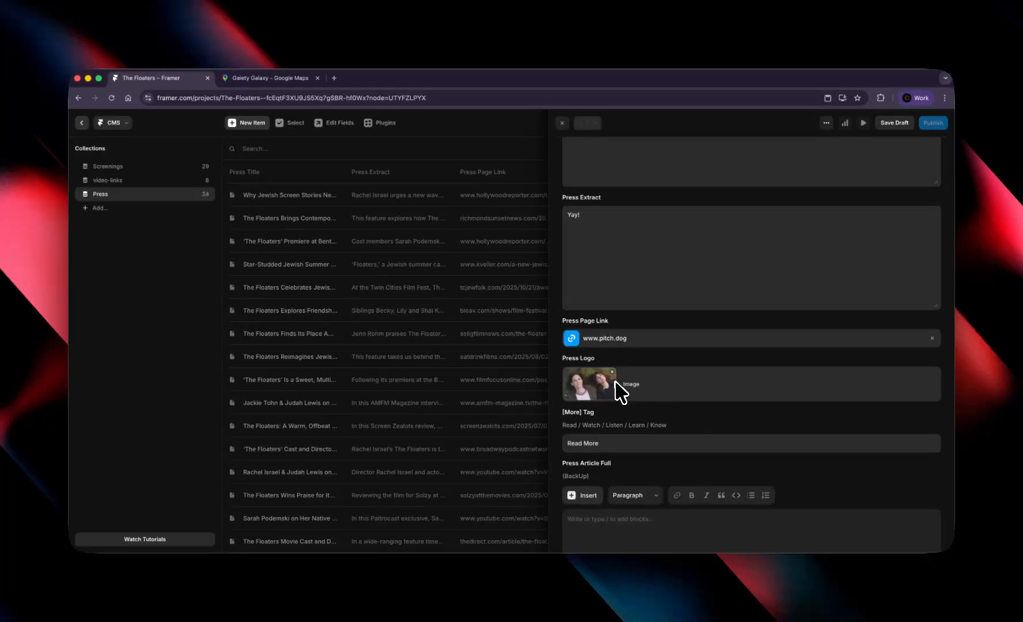
scroll(646, 394, "down", 2)
scroll(646, 354, "up", 7)
scroll(699, 379, "down", 11)
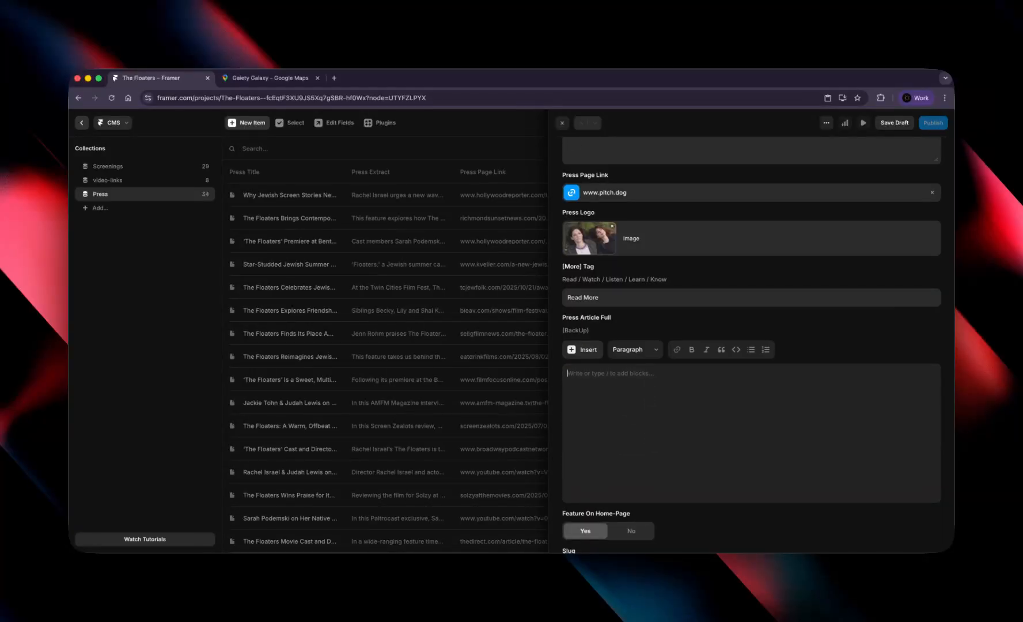
Step: Save the new press item as a draft, undraft it and publish it to the staging site
left_click(896, 124)
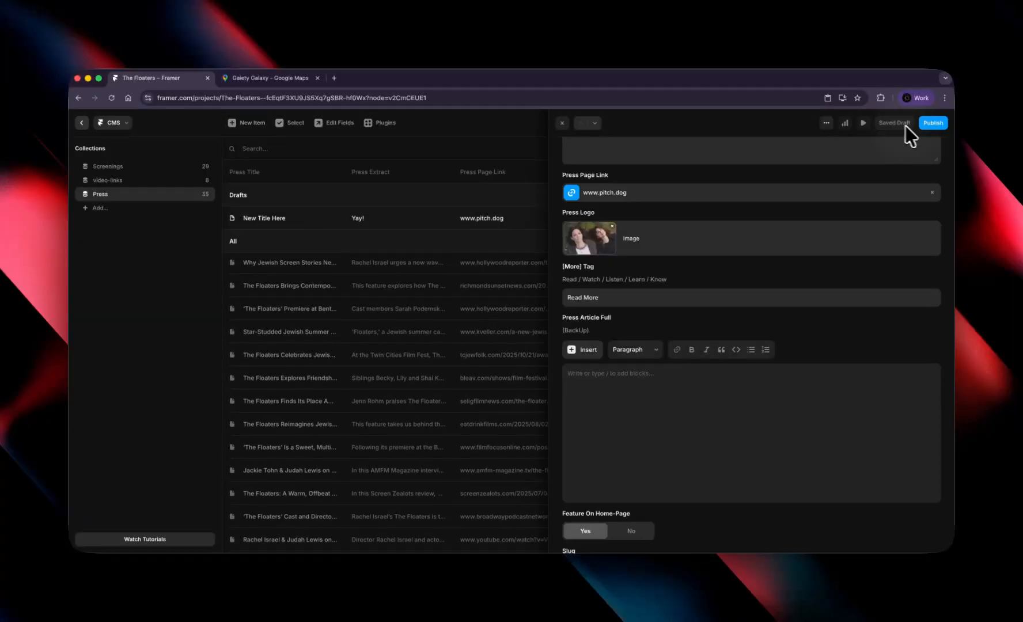
left_click(932, 126)
left_click(547, 354)
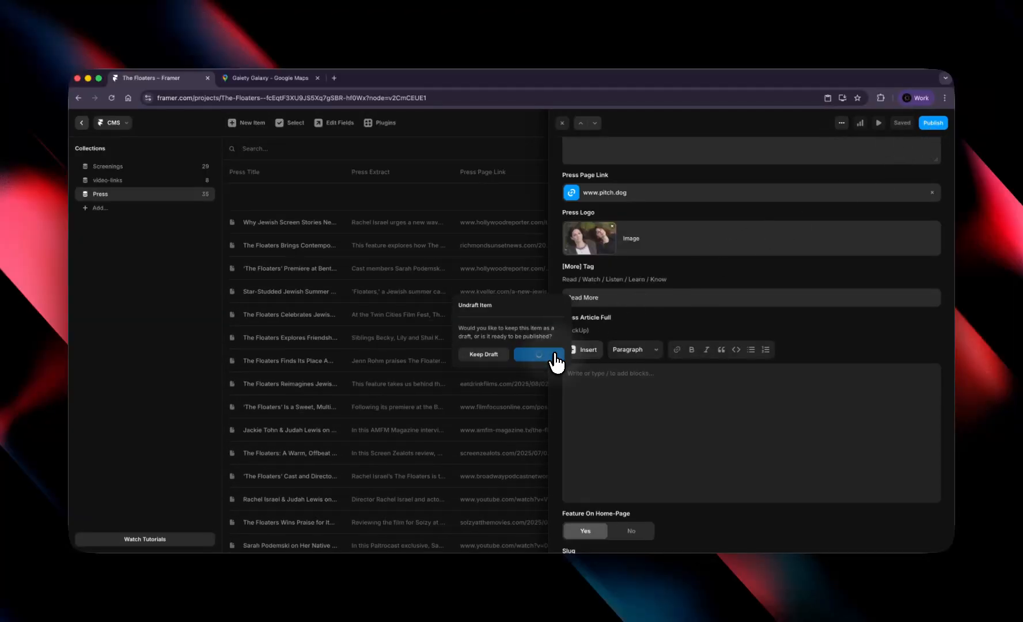
left_click(868, 229)
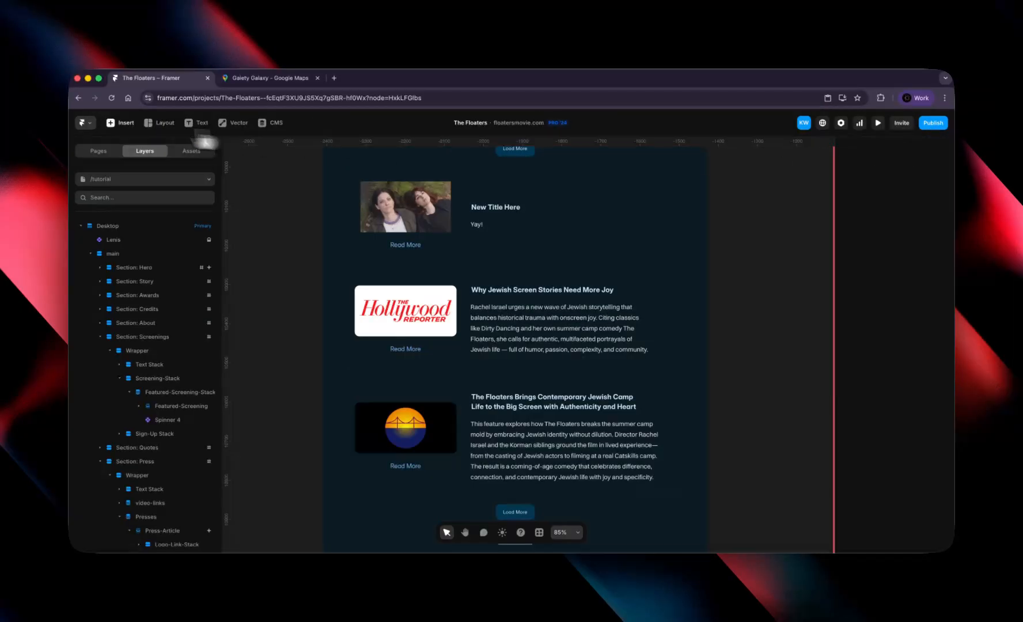
Step: Open the Press item "Why Jewish Screen Stories Need More Joy", review its fields and full article text, and close it
left_click(291, 194)
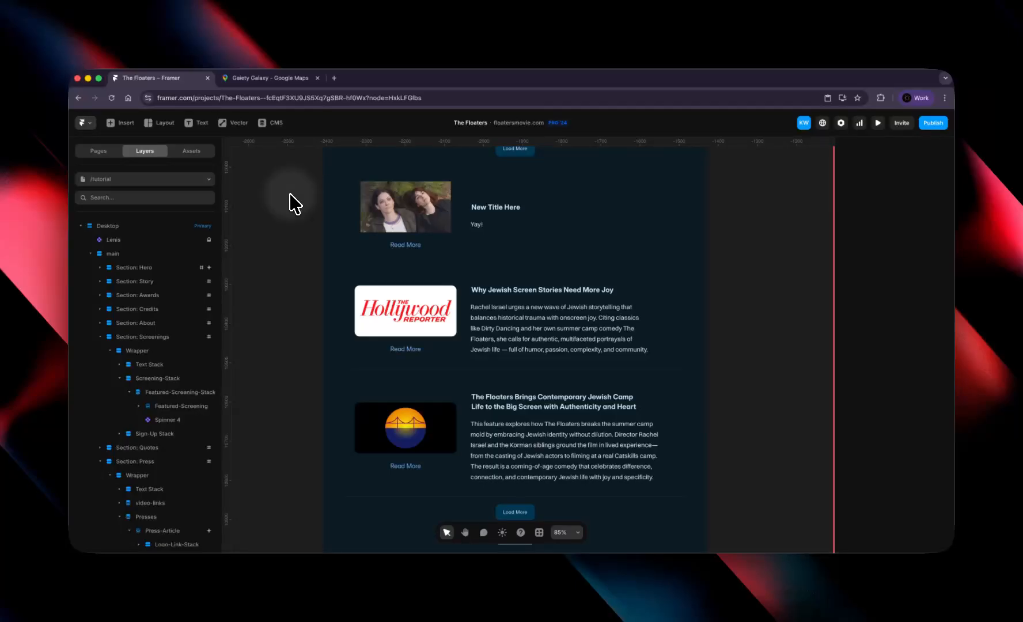
left_click(276, 129)
left_click(153, 195)
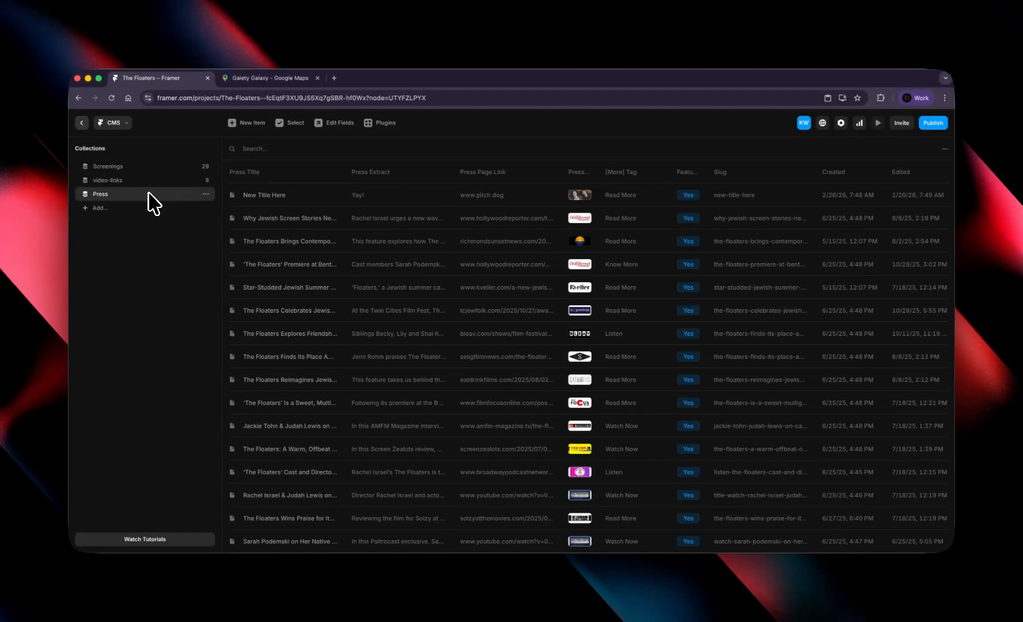
left_click(498, 225)
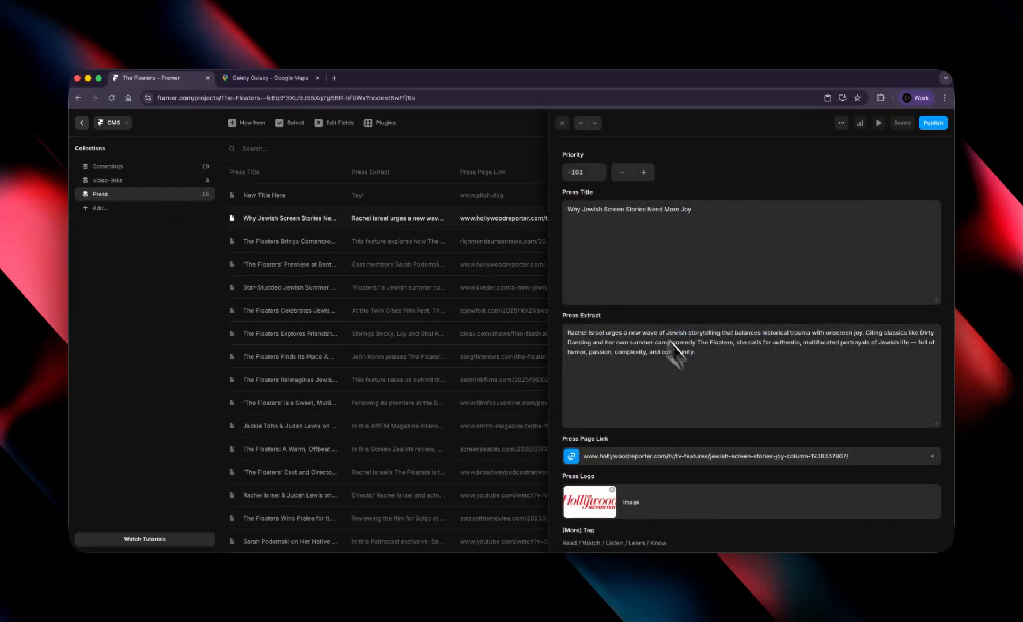
scroll(720, 406, "down", 5)
scroll(724, 412, "down", 10)
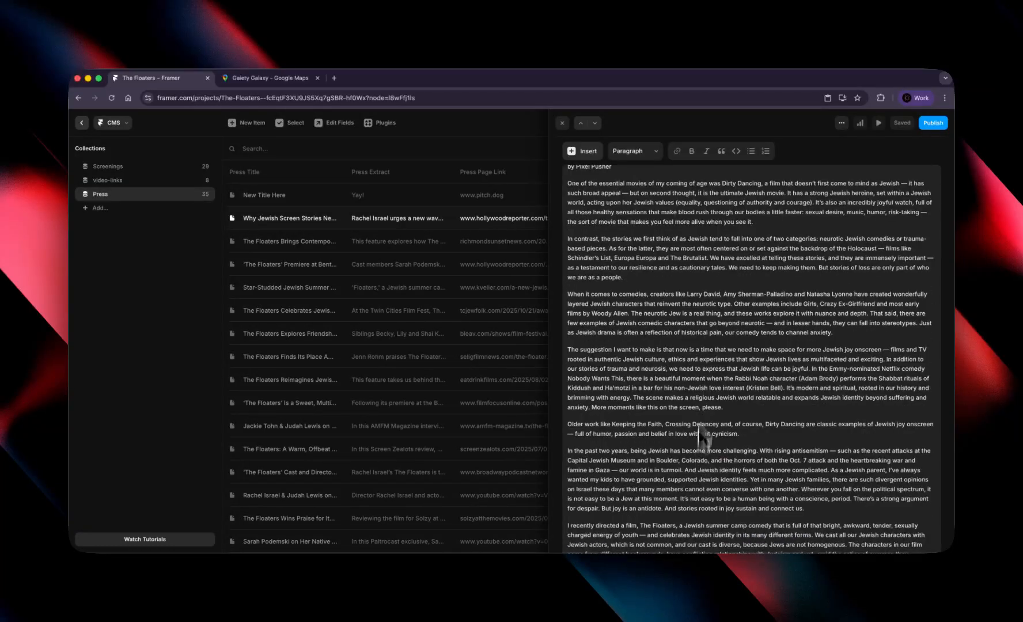
scroll(756, 438, "up", 7)
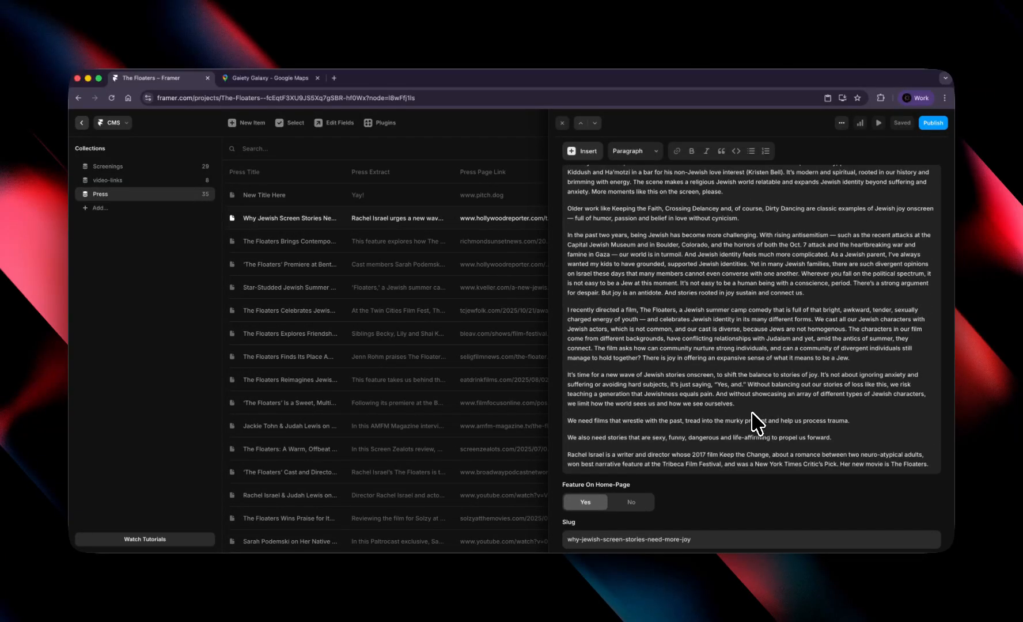
left_click(562, 122)
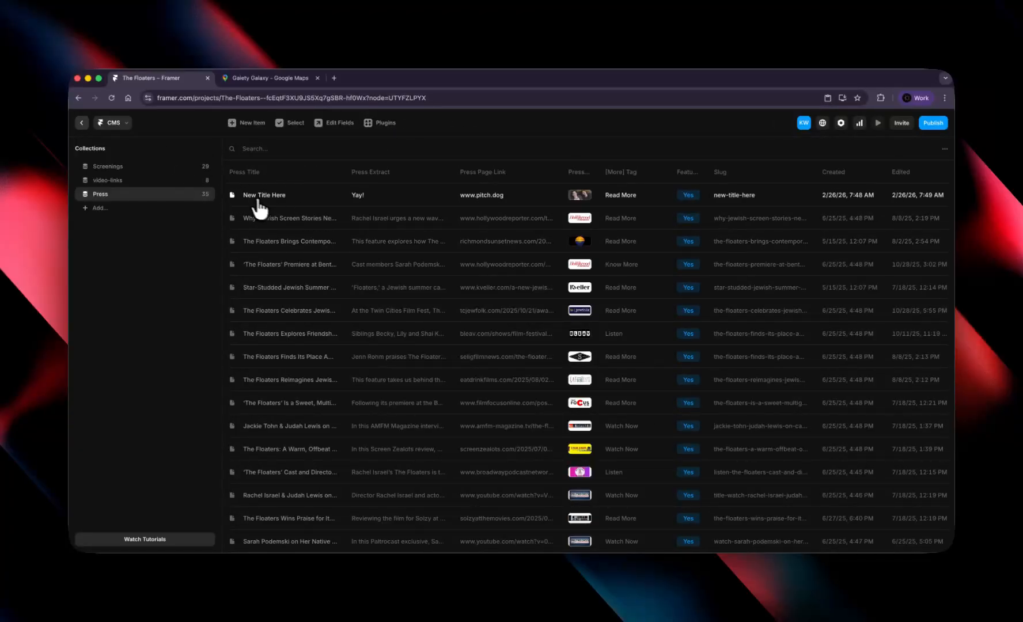
Step: Delete the "New Title Here" item from the Press collection and publish the deletion to the staging site
left_click(232, 195)
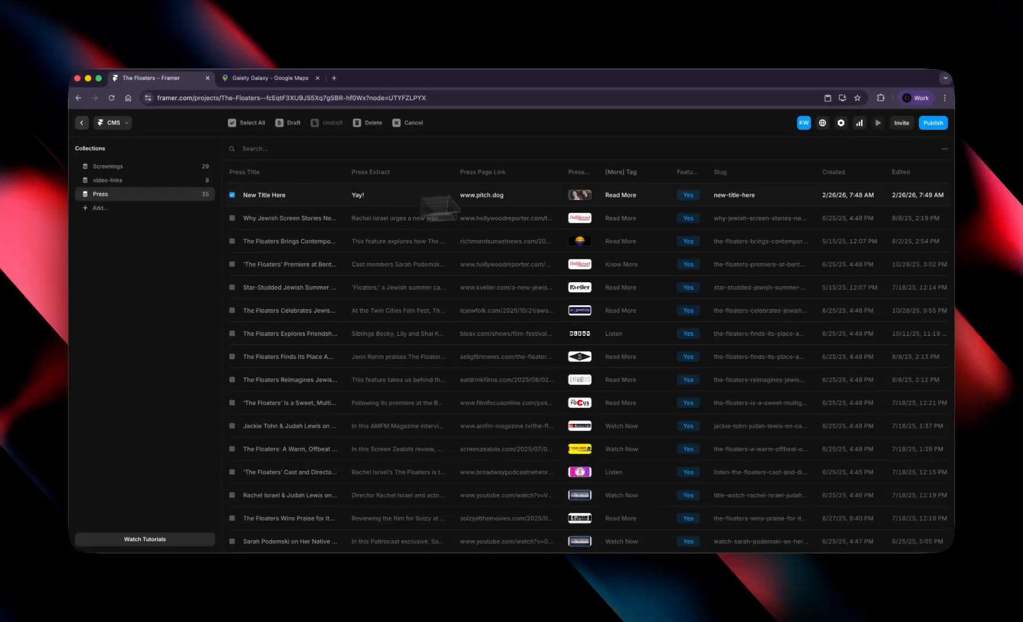
left_click(372, 124)
left_click(929, 124)
left_click(827, 227)
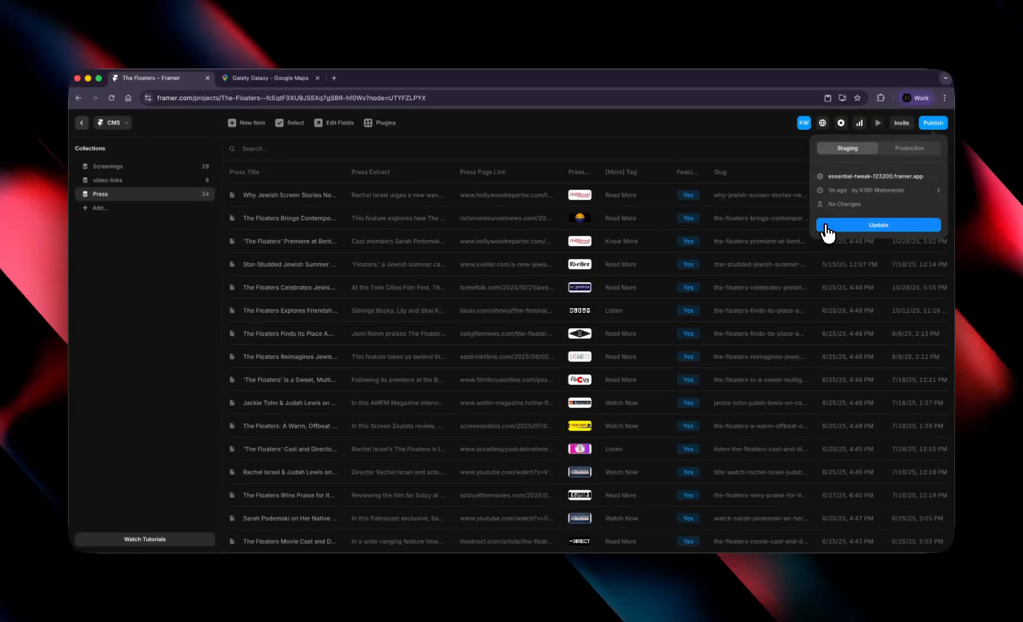
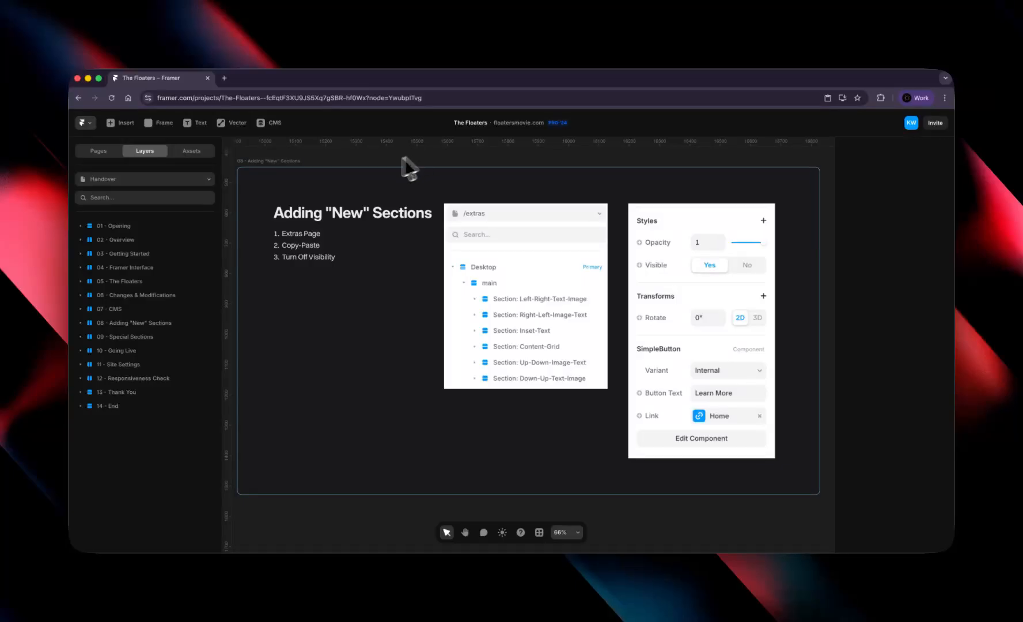
Step: Open the /extras page, show its layers and examine the Left-Right-Text-Image, Right-Left-Image-Text, Inset-Text and Content-Grid sections
left_click(105, 152)
left_click(133, 307)
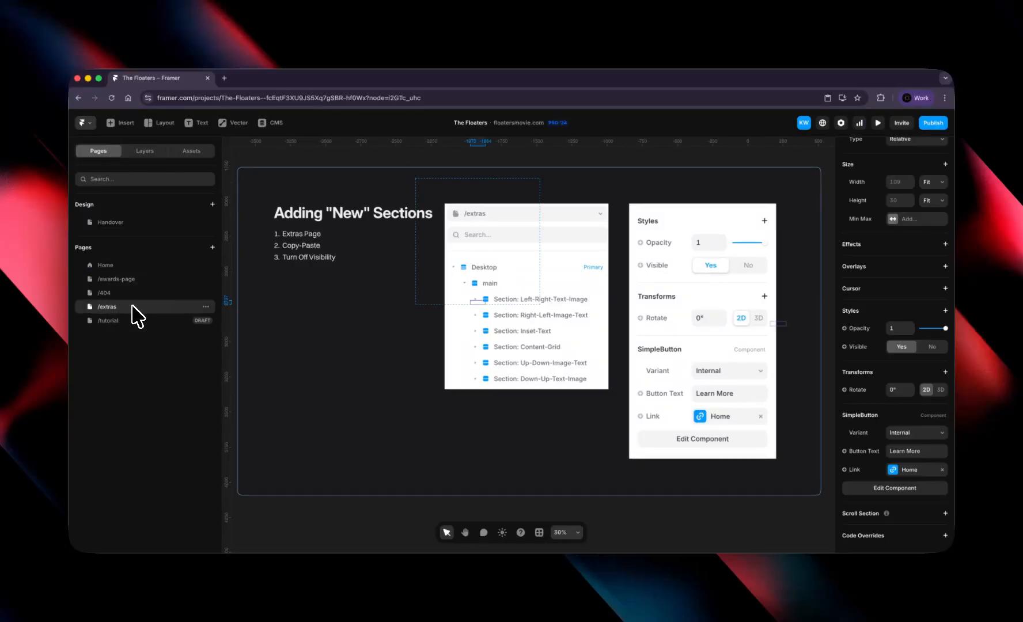
scroll(577, 280, "up", 5)
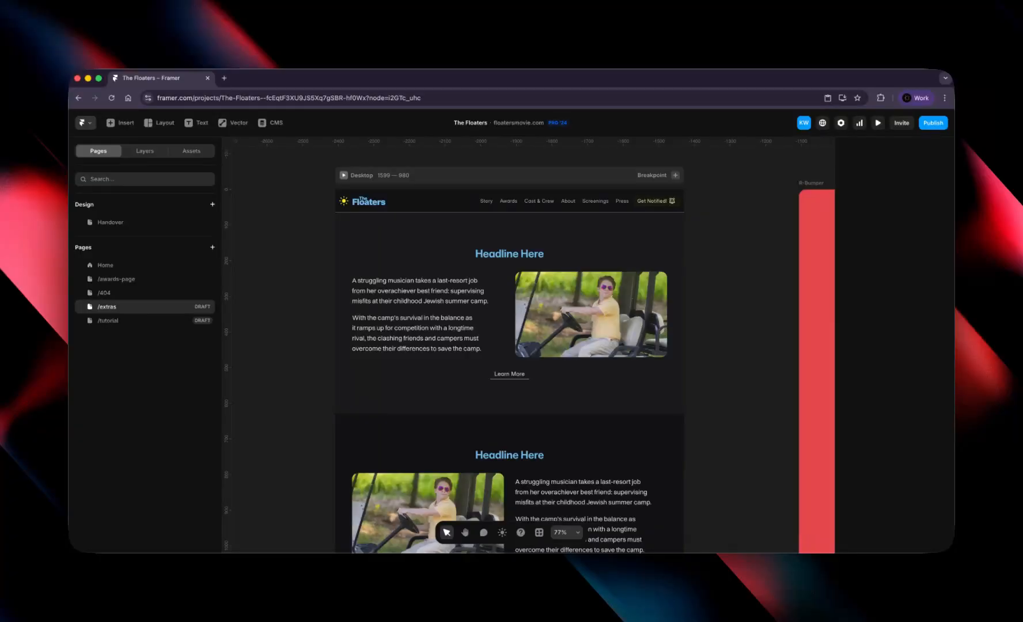
key("alt+2")
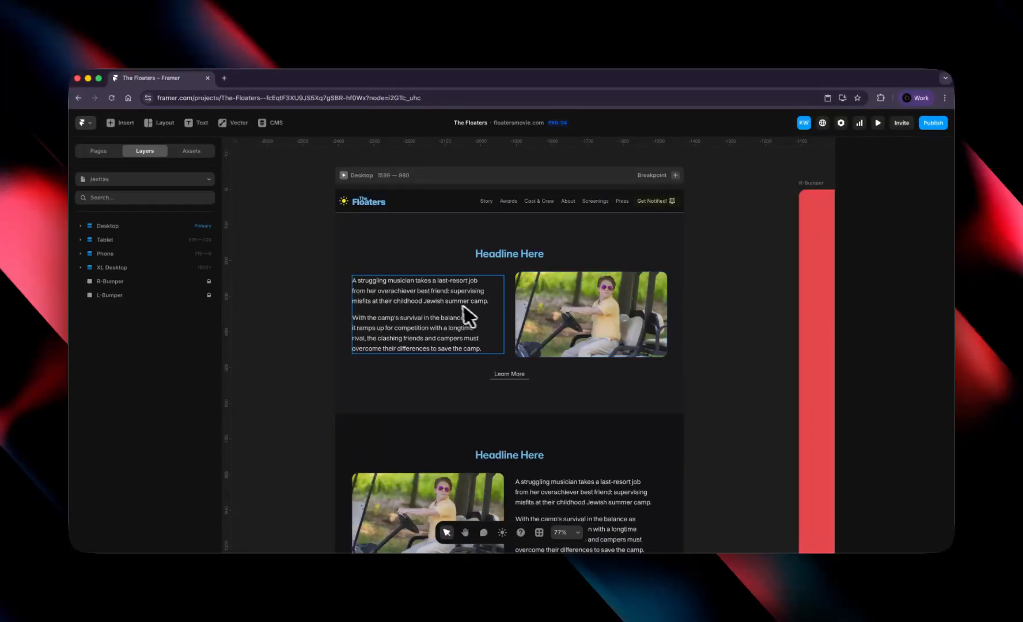
left_click_drag(666, 384, 639, 210)
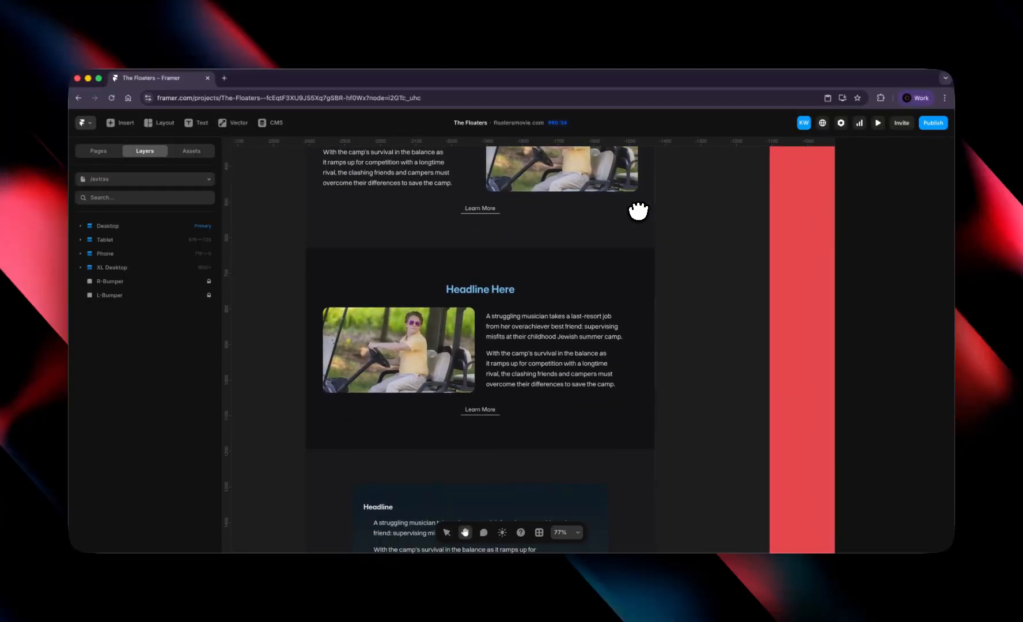
scroll(431, 359, "down", 5)
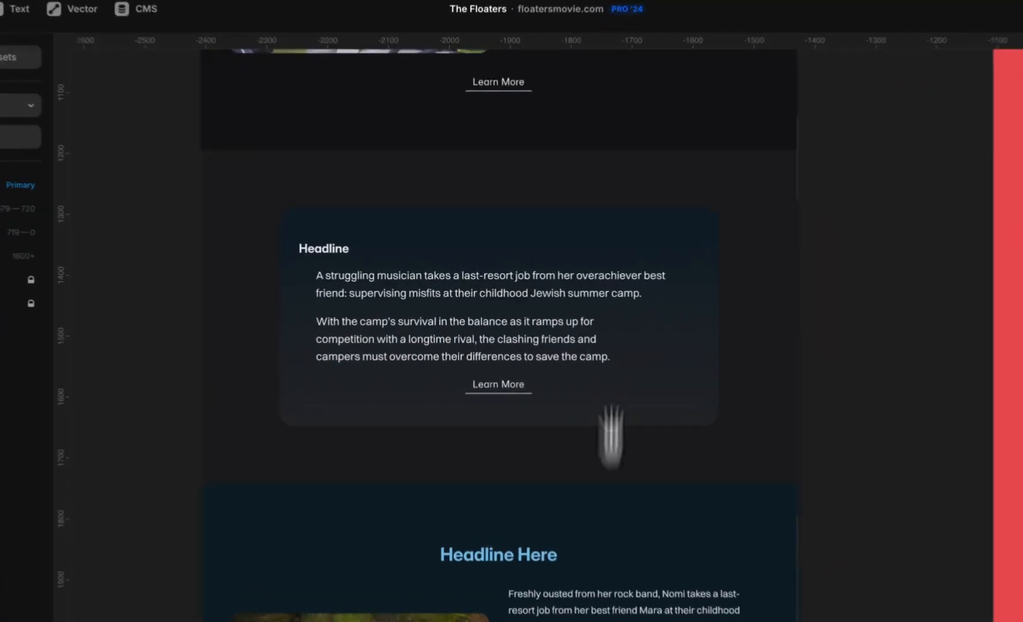
left_click_drag(562, 334, 550, 165)
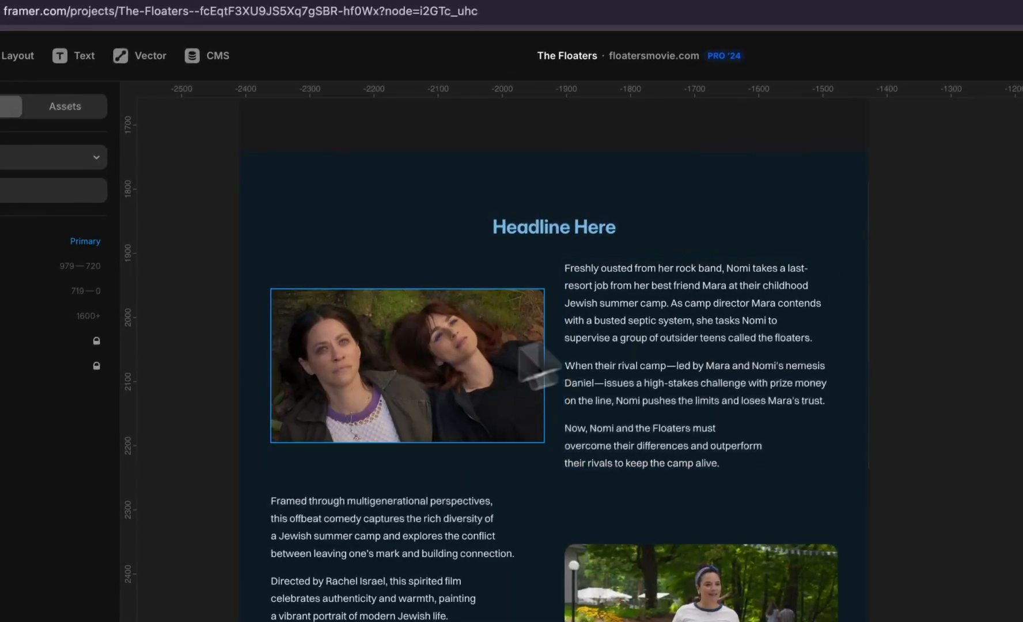
scroll(580, 571, "down", 5)
scroll(520, 506, "up", 4)
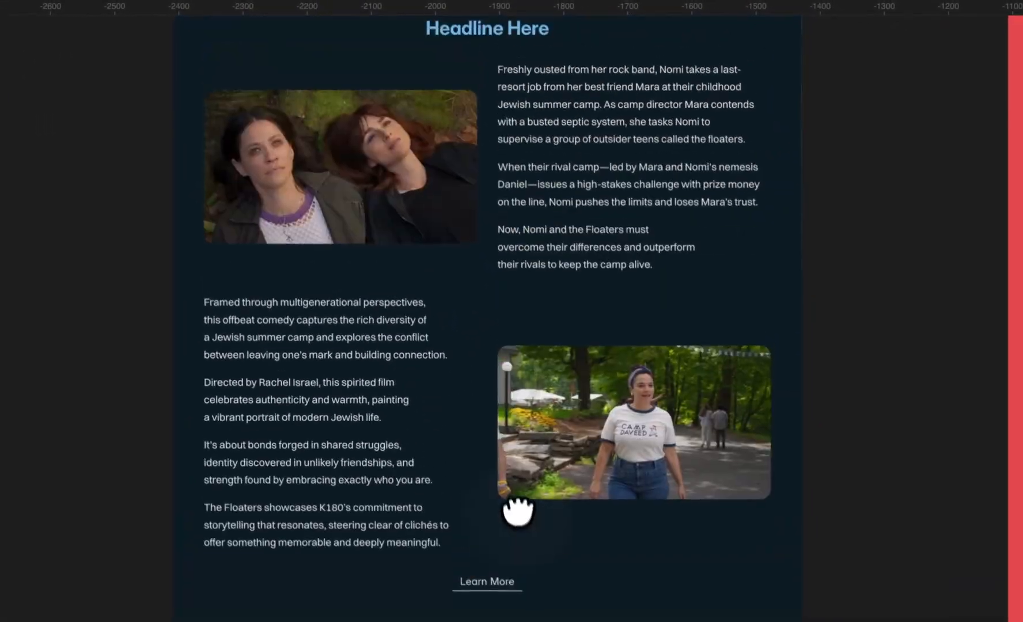
Step: Delete every paragraph after the first from the Content-Grid text block that begins "Framed through multigenerational perspectives"
triple_click(281, 395)
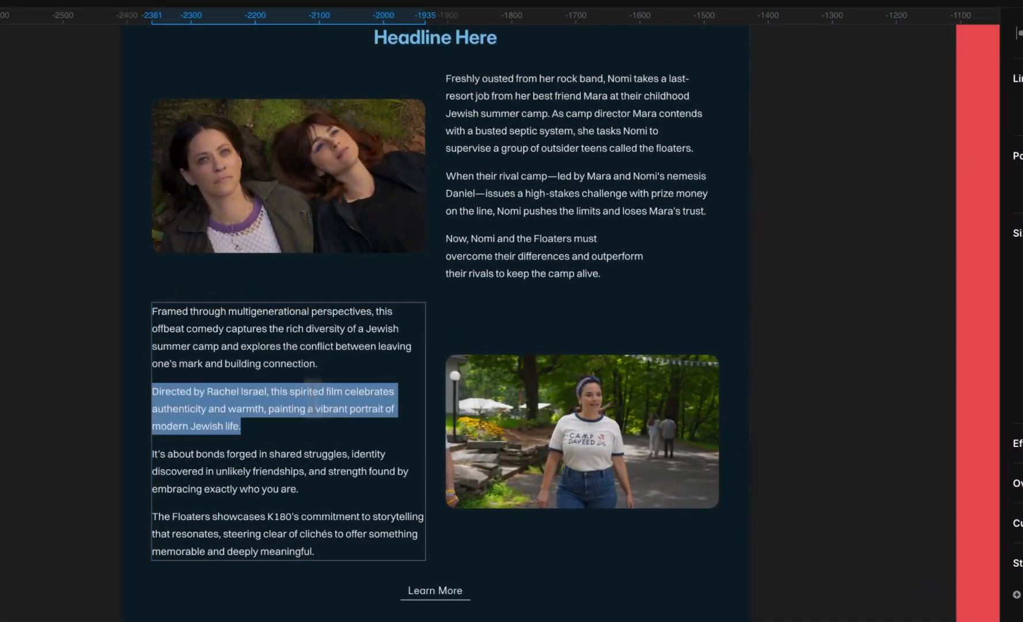
key("BackSpace")
key("shift+super+Down")
key("BackSpace")
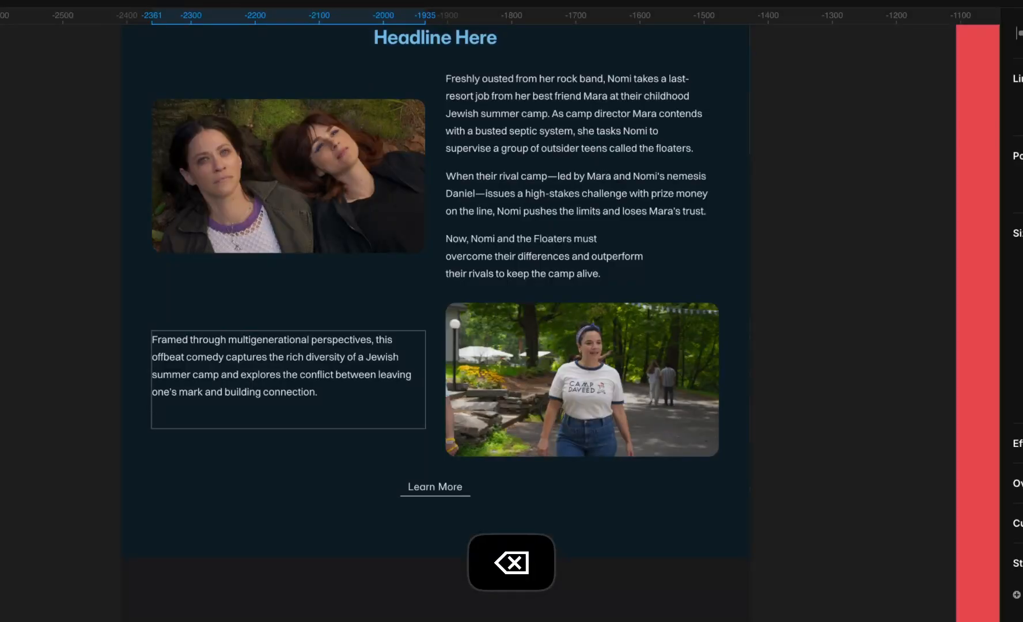
left_click(706, 274)
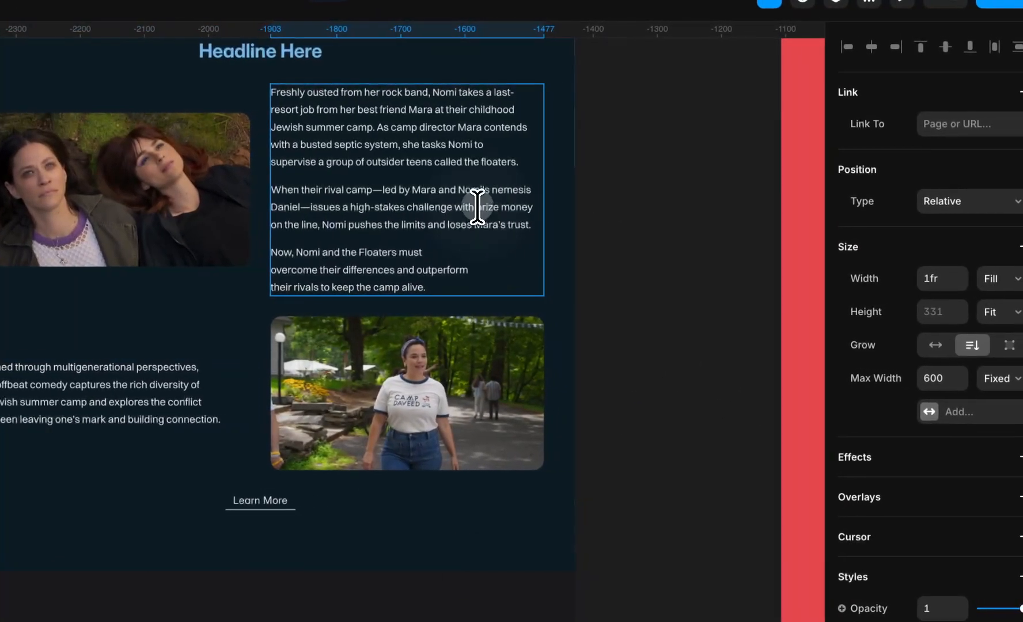
Step: Duplicate all three paragraphs beginning "Freshly ousted from her rock band" at the end of the same Content-Grid text block
triple_click(477, 208)
key("super+a")
key("super+c")
left_click(393, 286)
key("Return")
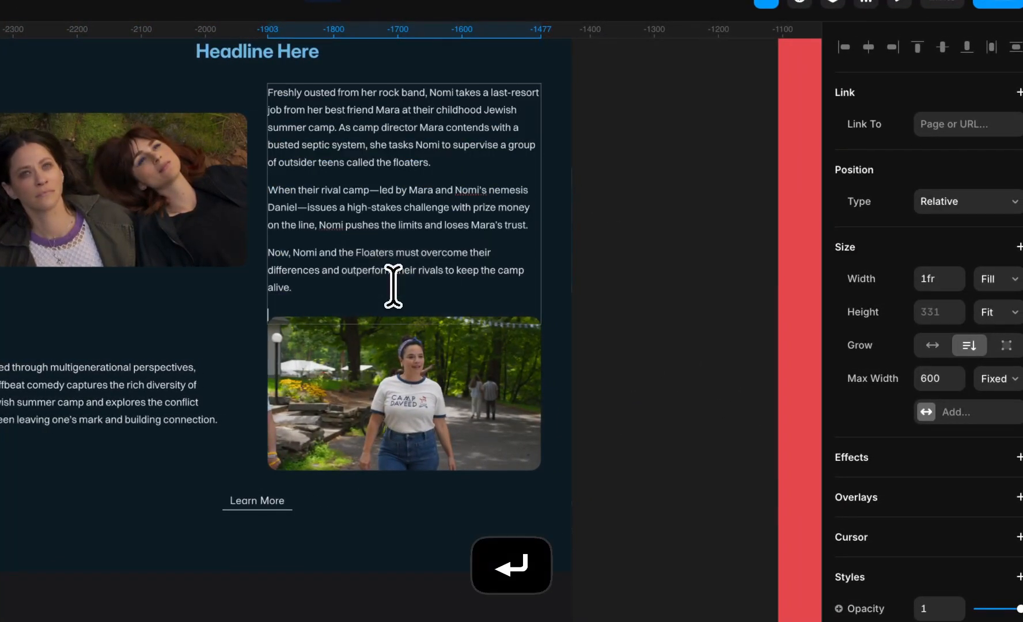
key("super+v")
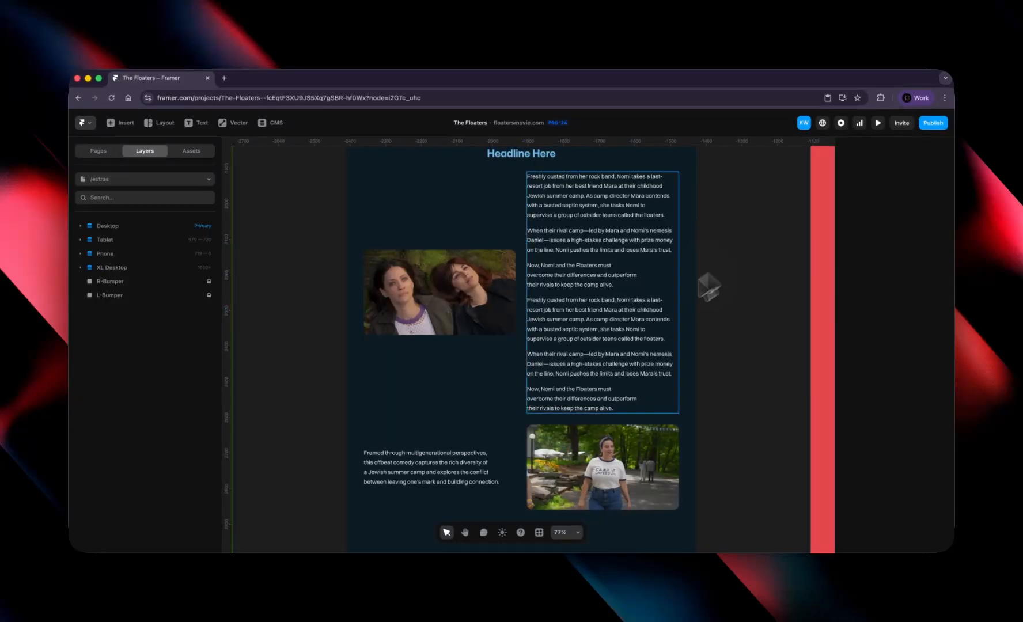
key("Escape")
Step: Examine the Content-Grid section's adjusted layout and the Up-Down-Image-Text and Down-Up-Text-Image sections down to the footer
left_click_drag(603, 434, 596, 314)
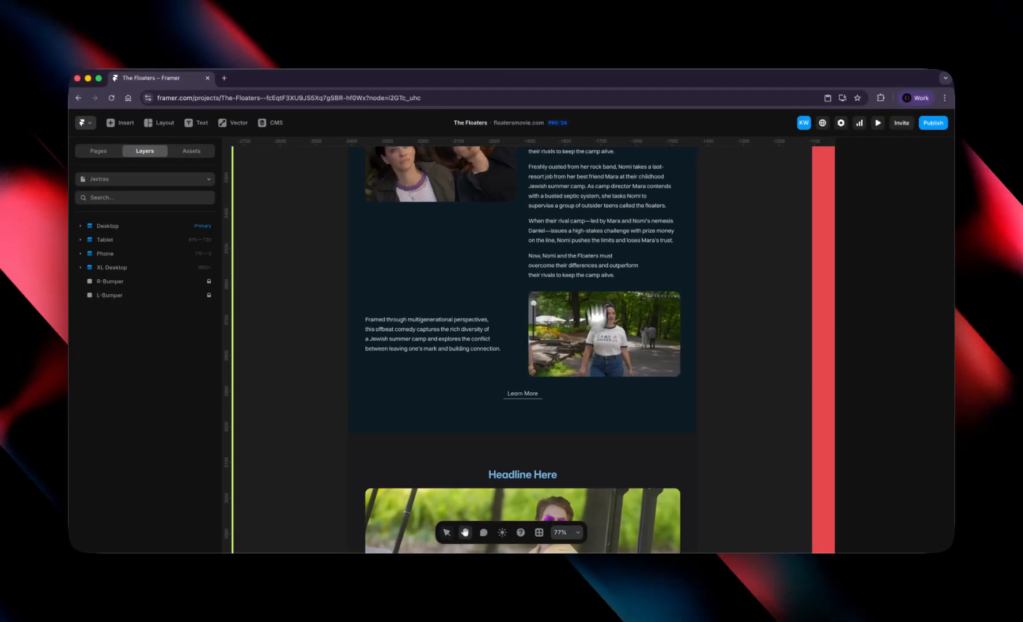
scroll(596, 314, "down", 5)
key("v")
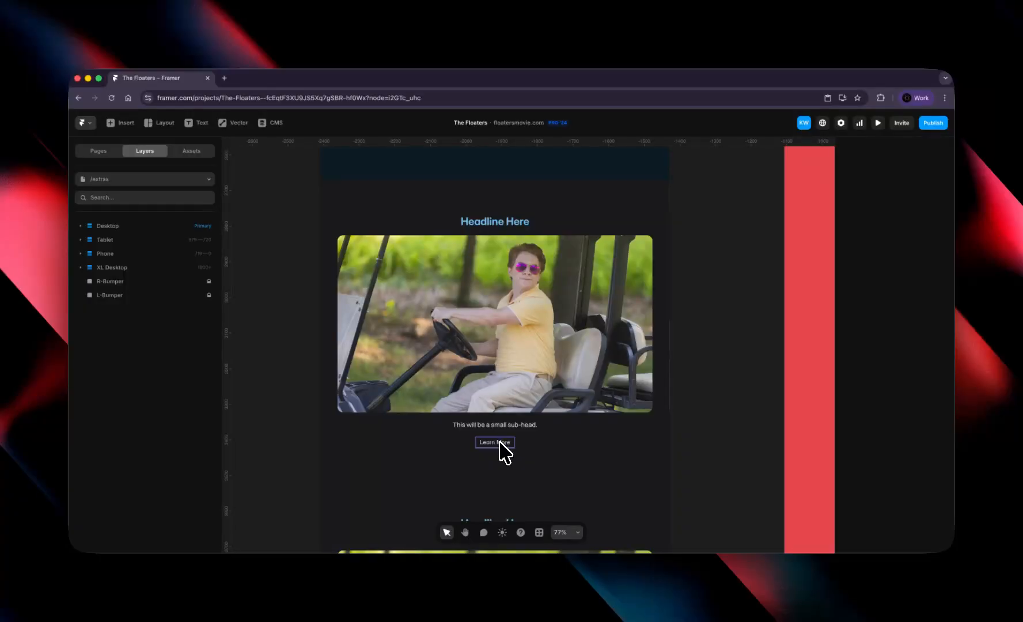
scroll(539, 319, "down", 5)
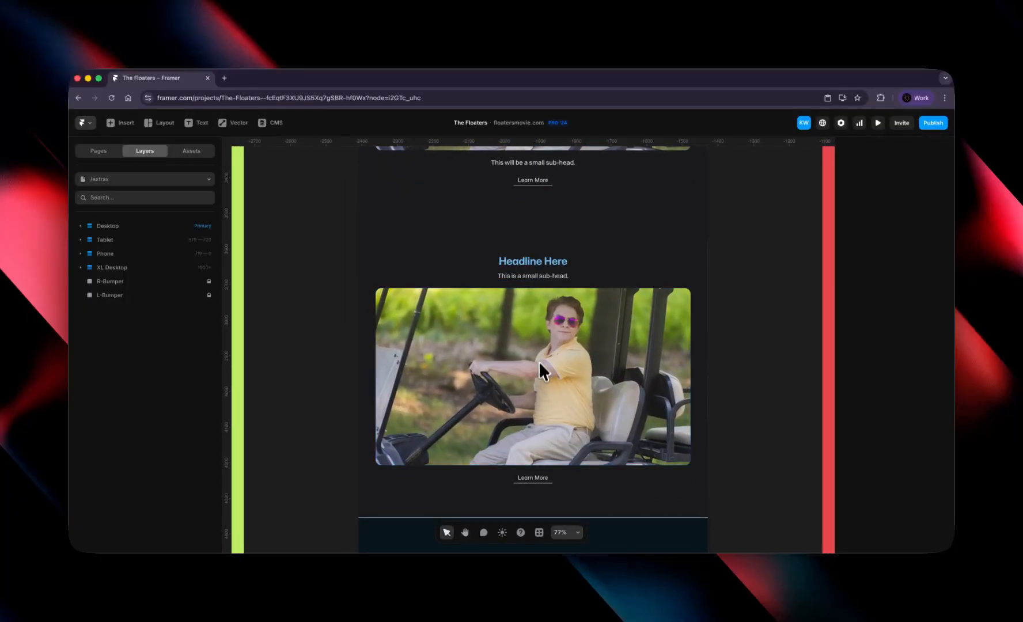
scroll(539, 364, "down", 1)
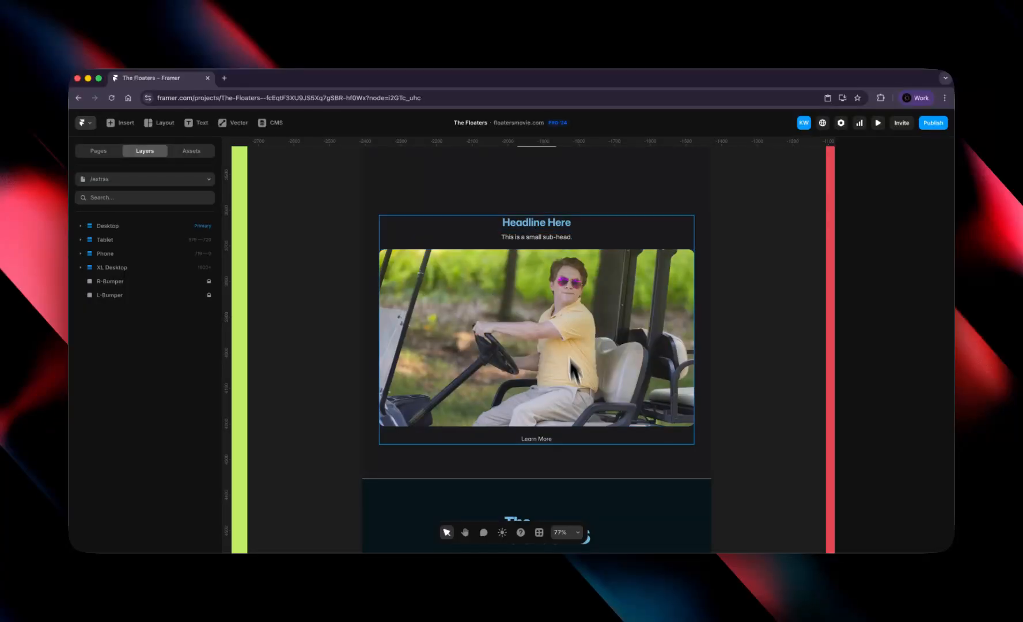
scroll(582, 375, "down", 1)
left_click_drag(596, 434, 564, 480)
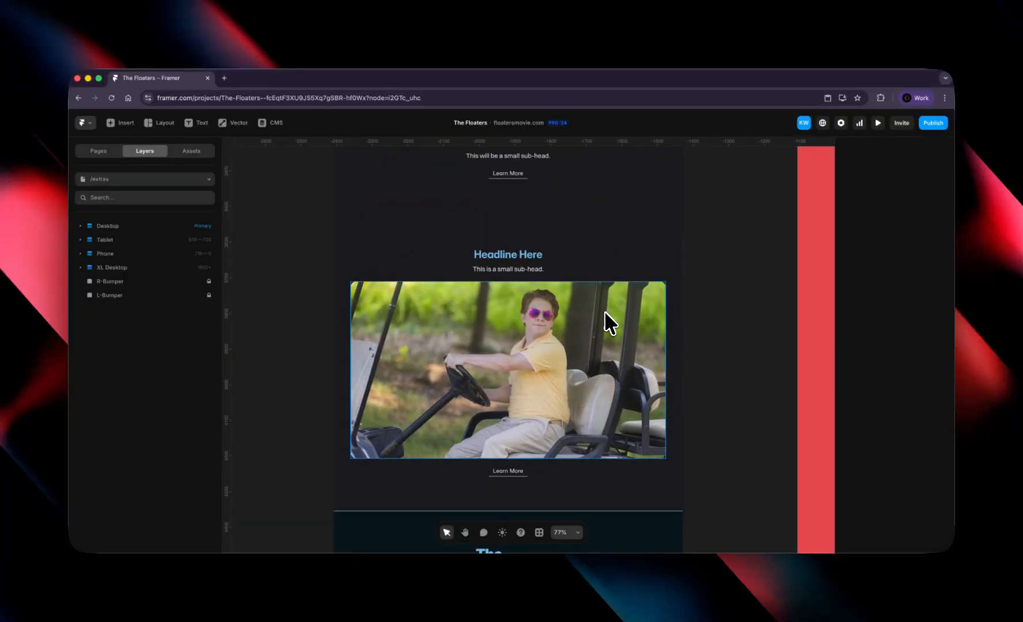
scroll(609, 302, "down", 5)
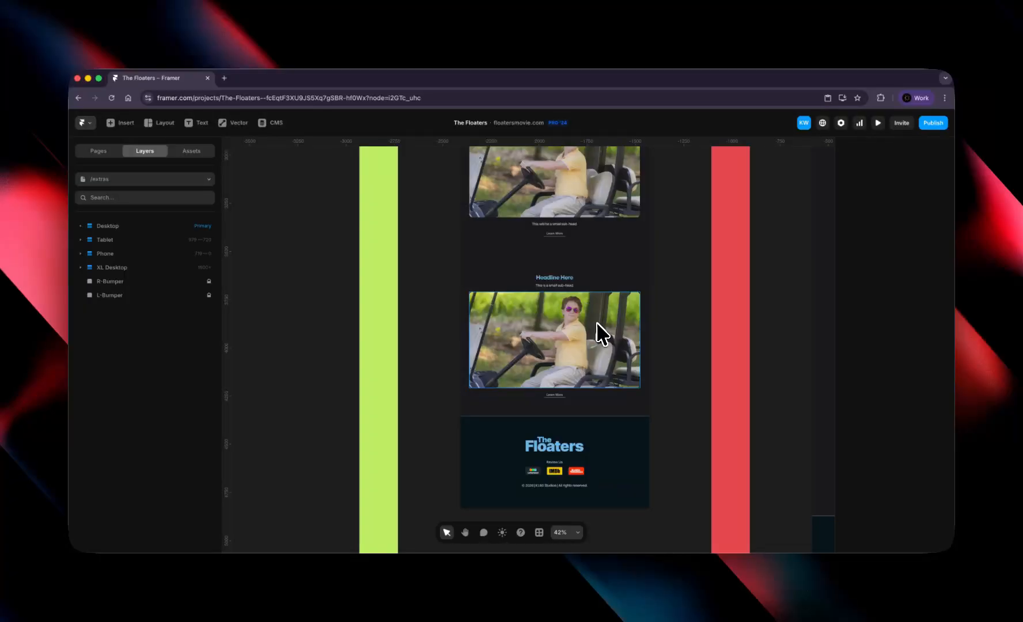
Step: Copy the whole Down-Up-Text-Image section from the desktop layout of the /extras page
left_click(496, 271)
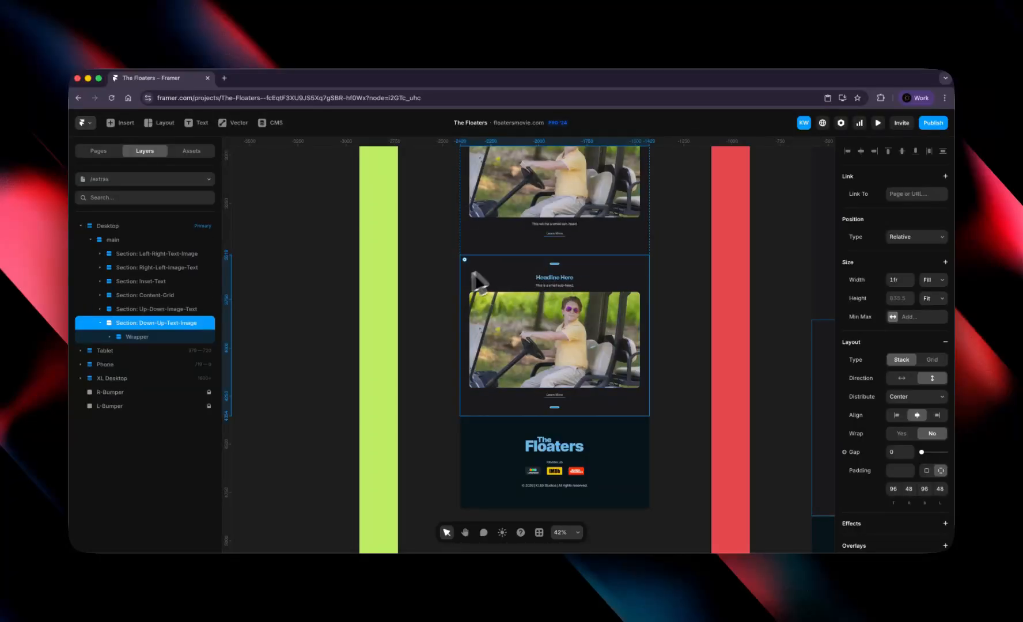
left_click(298, 337)
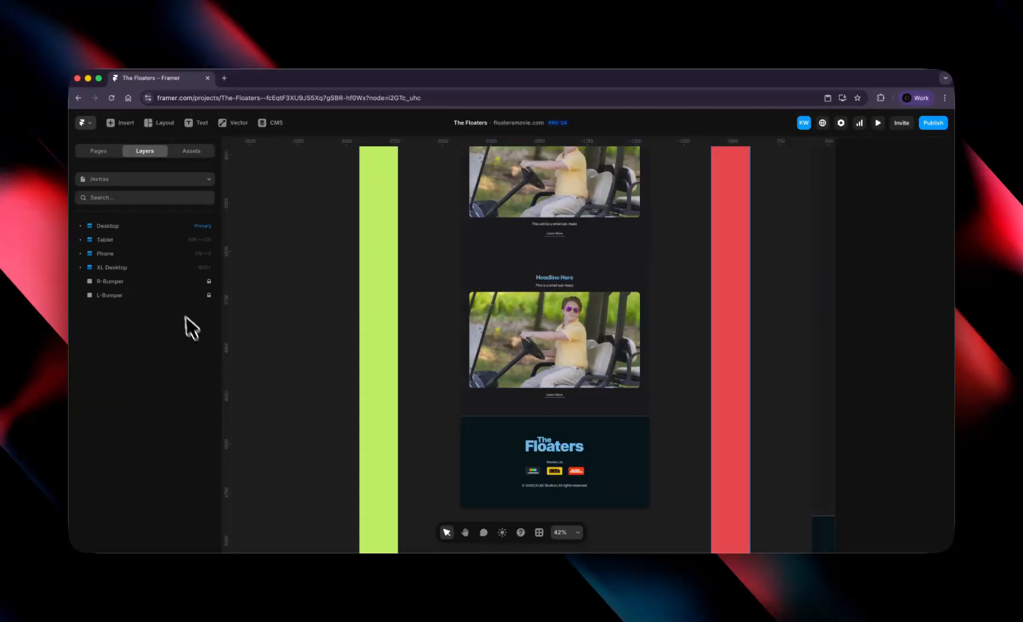
left_click(506, 275)
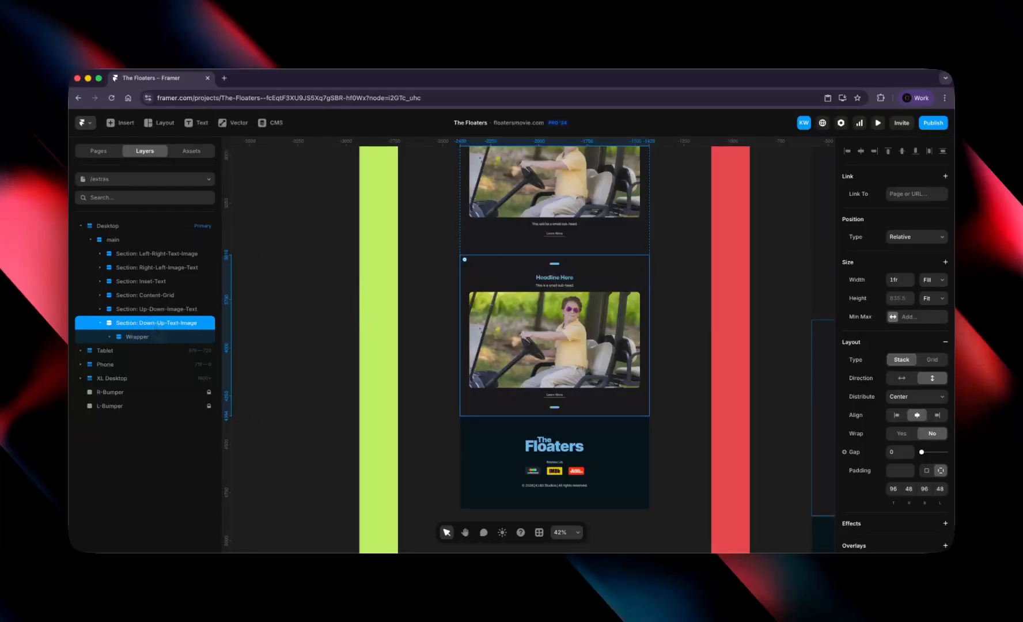
key("super+c")
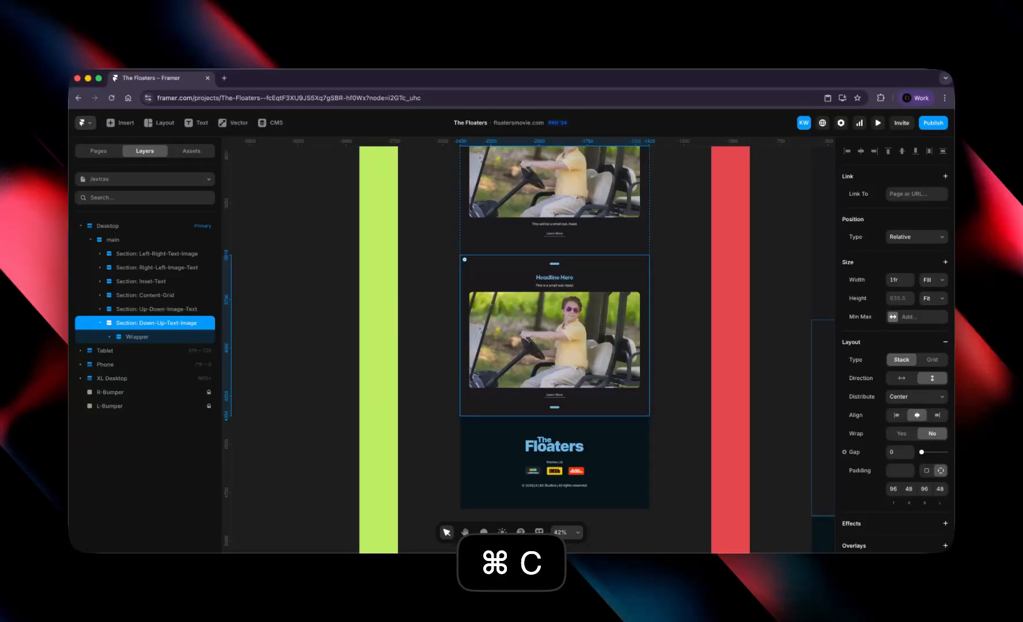
right_click(151, 322)
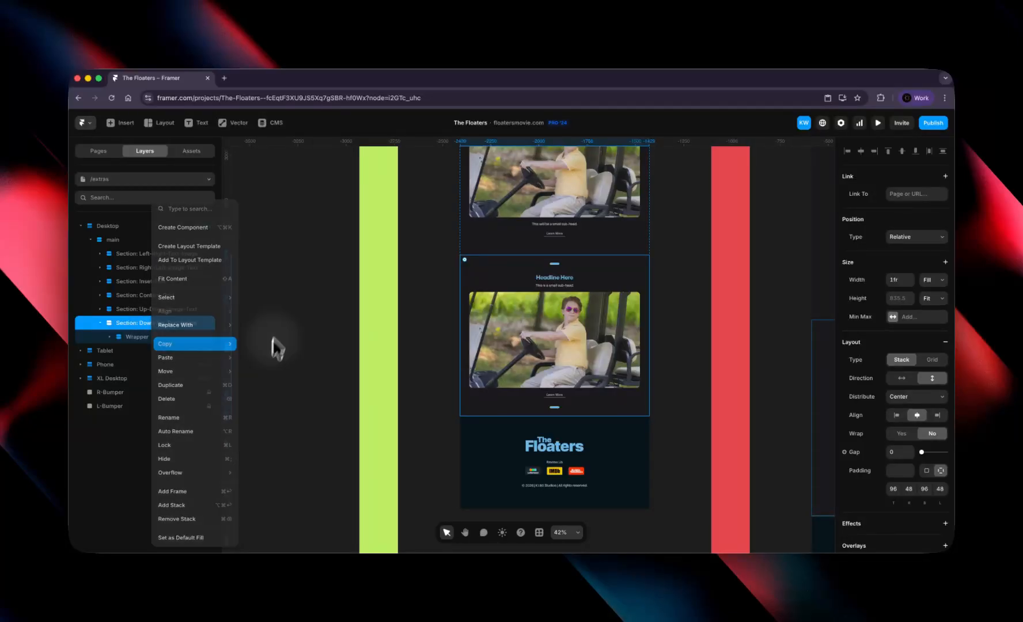
left_click(274, 340)
Step: Paste the copied section into the desktop "main" stack of the /tutorial page
left_click(99, 152)
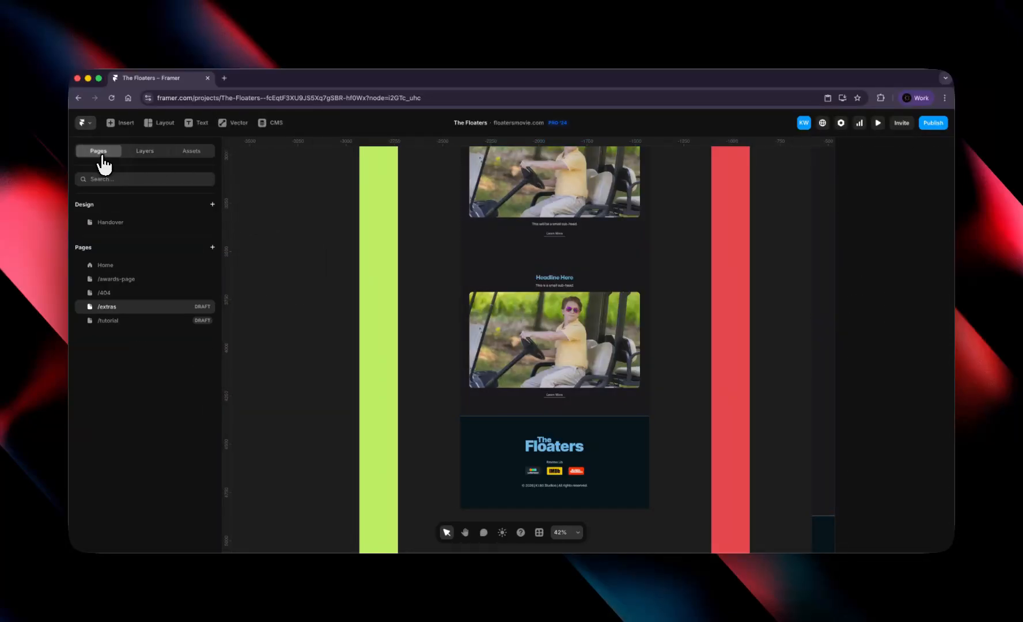
left_click(114, 320)
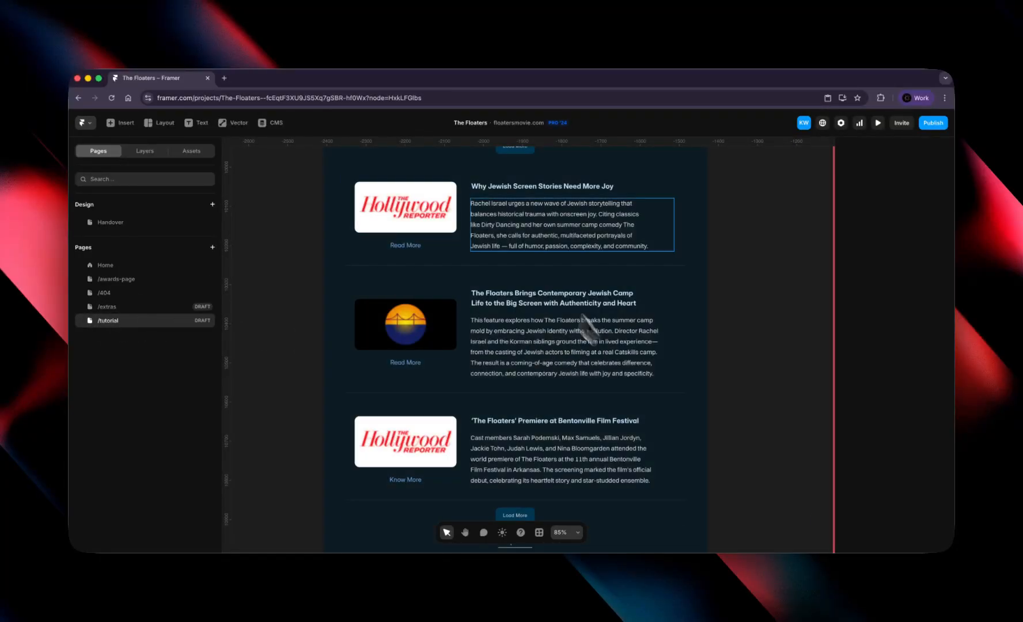
scroll(681, 342, "down", 8)
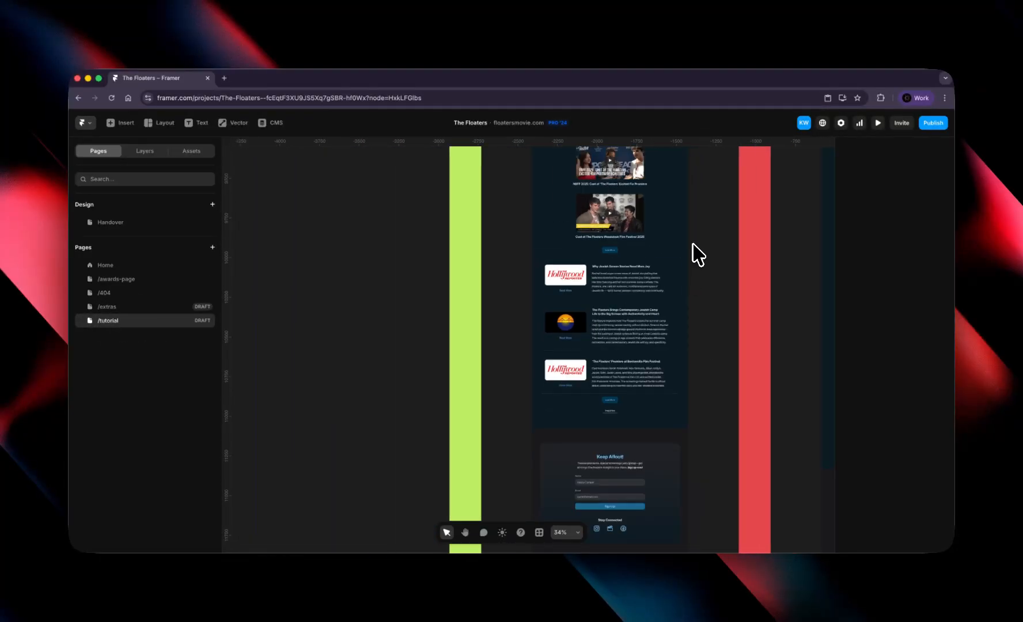
left_click_drag(694, 251, 684, 458)
scroll(611, 486, "up", 10)
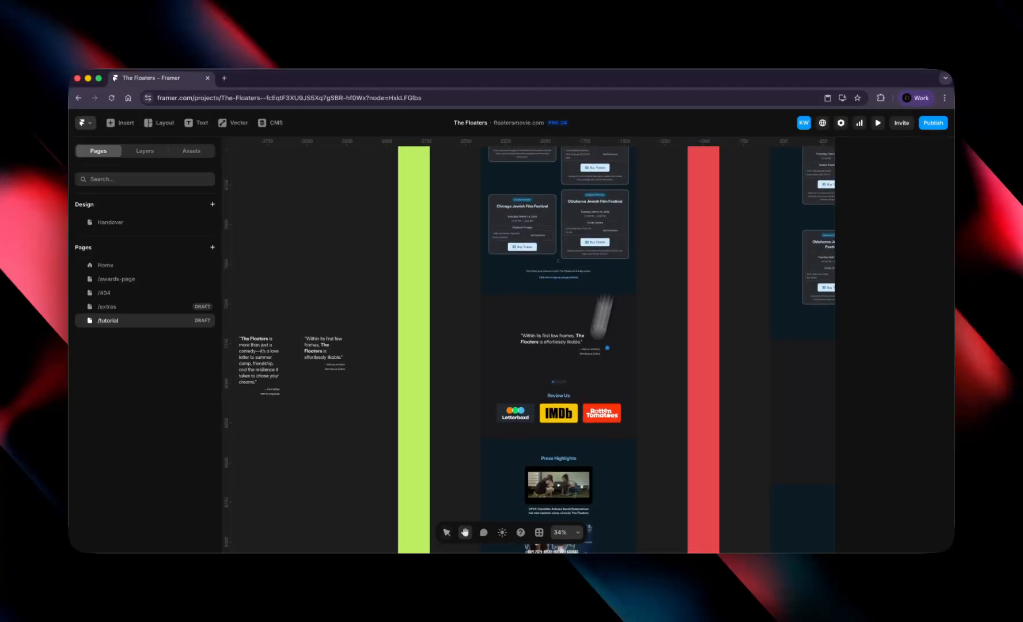
scroll(536, 397, "up", 10)
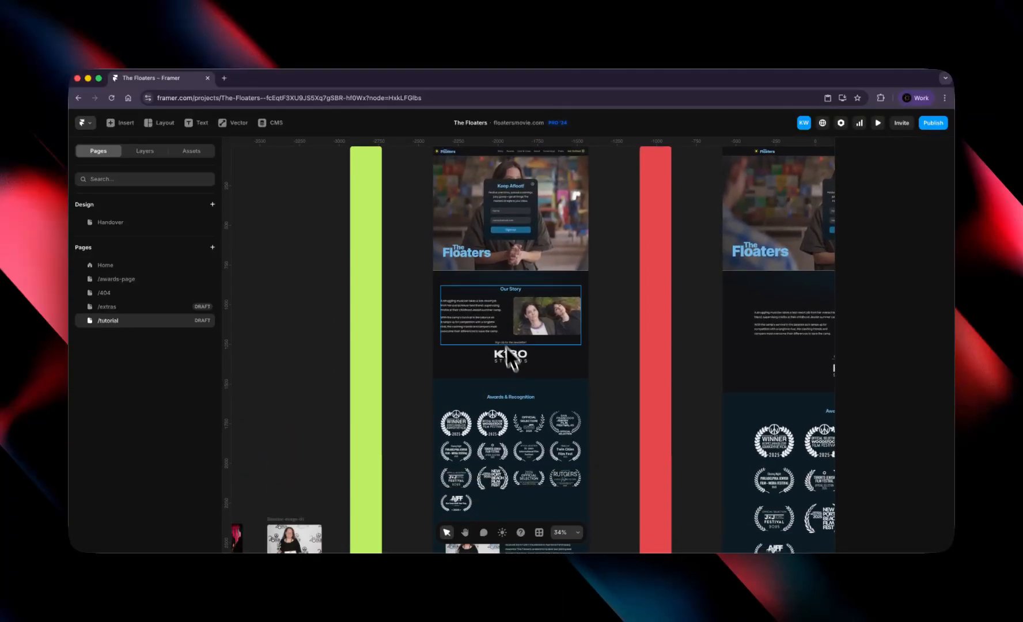
left_click(491, 290)
left_click(152, 255)
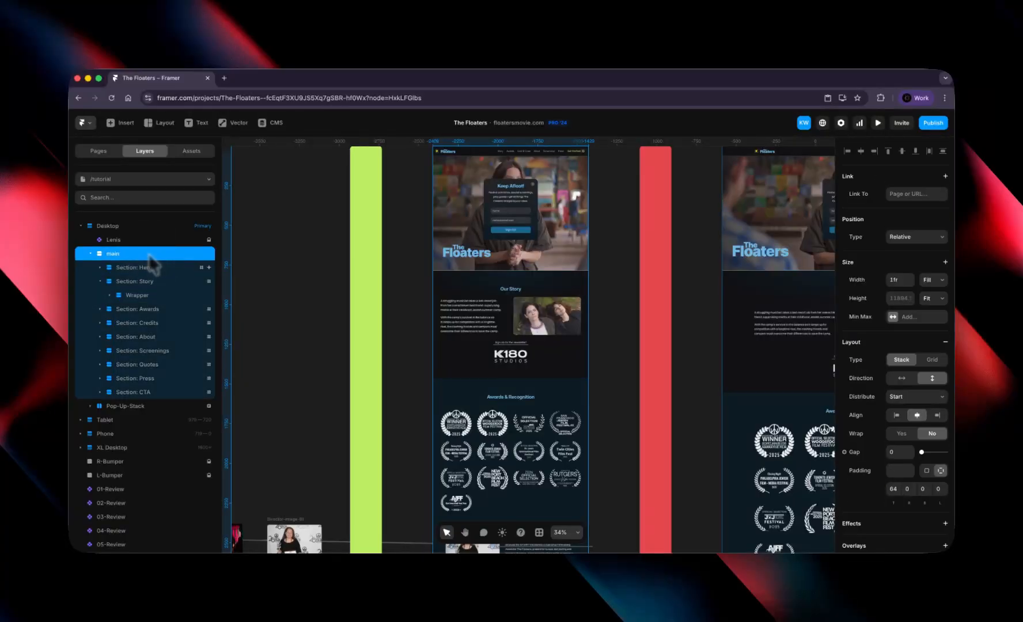
key("super+v")
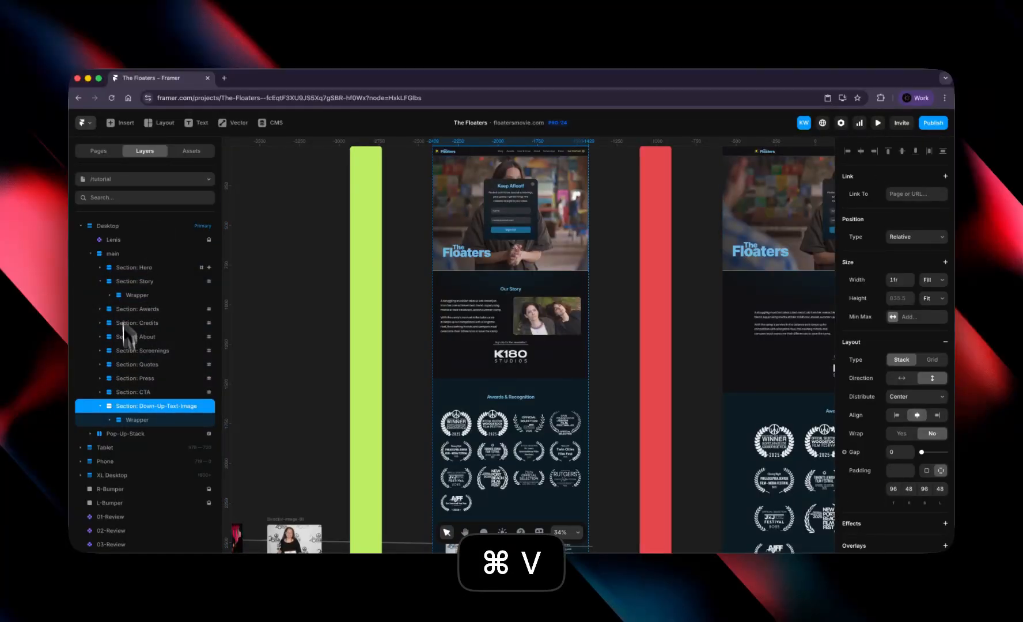
Step: Try moving the pasted Down-Up-Text-Image section in the layer order to just below the Story section, and undo the move
left_click(147, 412)
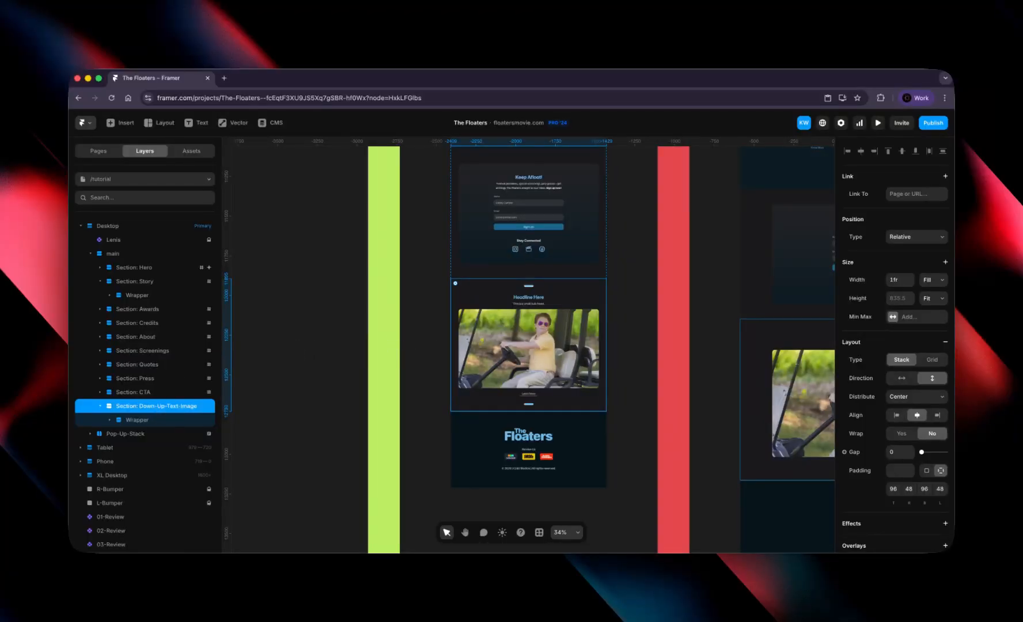
left_click_drag(166, 418, 126, 304)
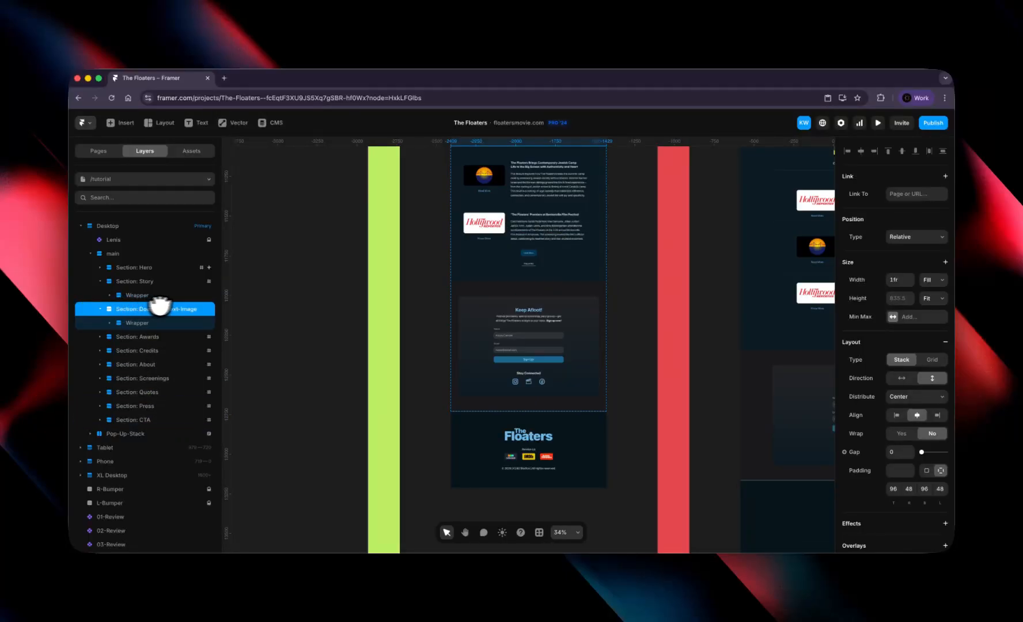
key("super+z")
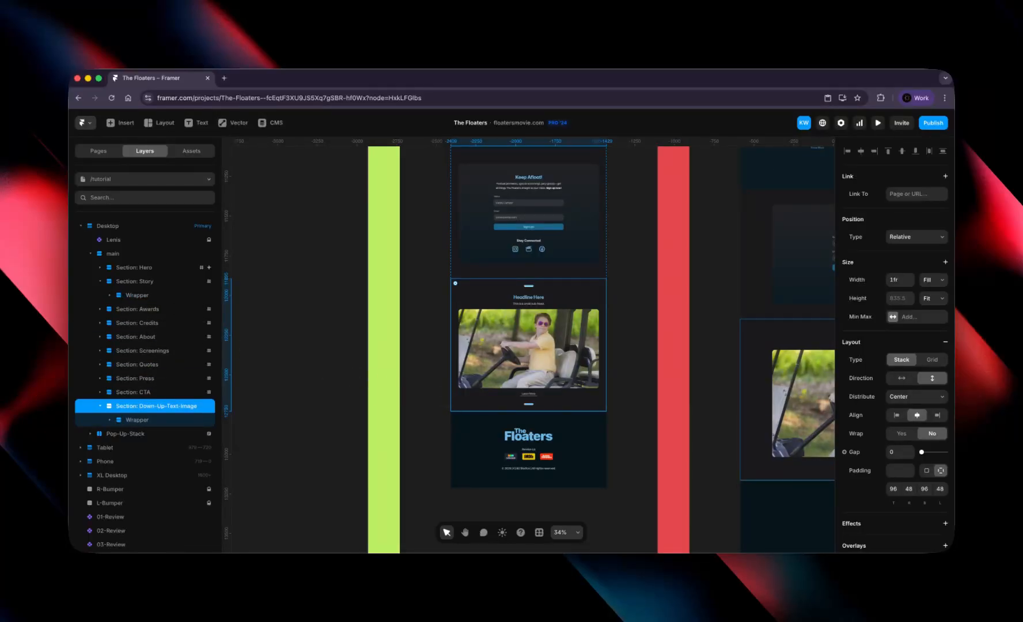
Step: Shift the pasted Down-Up-Text-Image section upward one place at a time until it sits between the Story and Awards sections
key("Up")
key("Up")
key("Up")
key("Up")
key("Up")
key("Up")
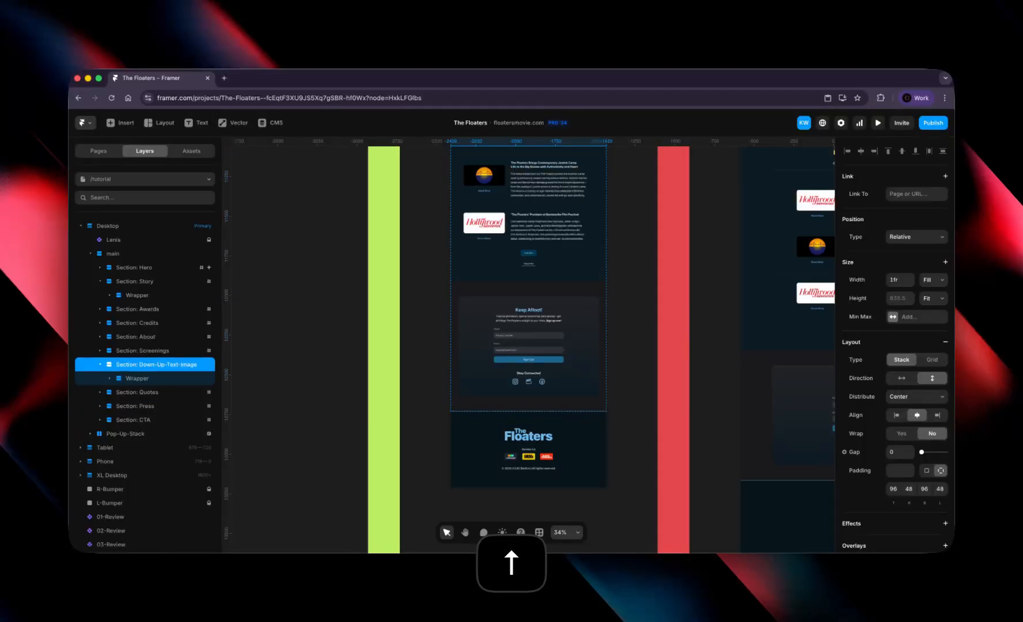
key("Up")
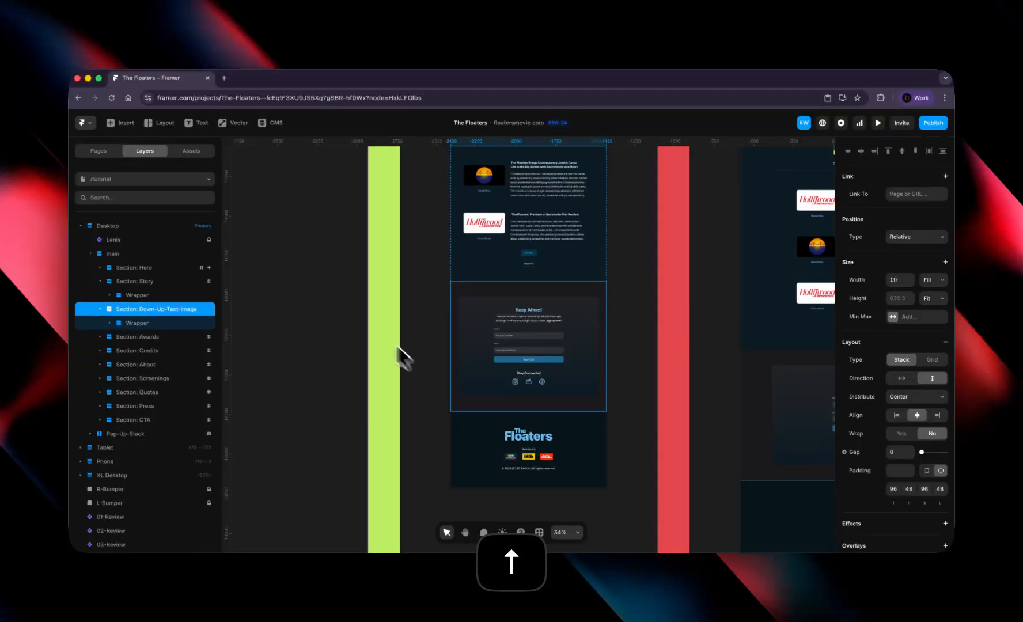
Step: Examine the pasted Down-Up-Text-Image section in its place between the Our Story and Awards sections of the desktop layout
left_click(382, 318)
scroll(382, 318, "up", 5)
scroll(381, 318, "right", 1)
scroll(544, 256, "up", 20)
scroll(544, 255, "right", 1)
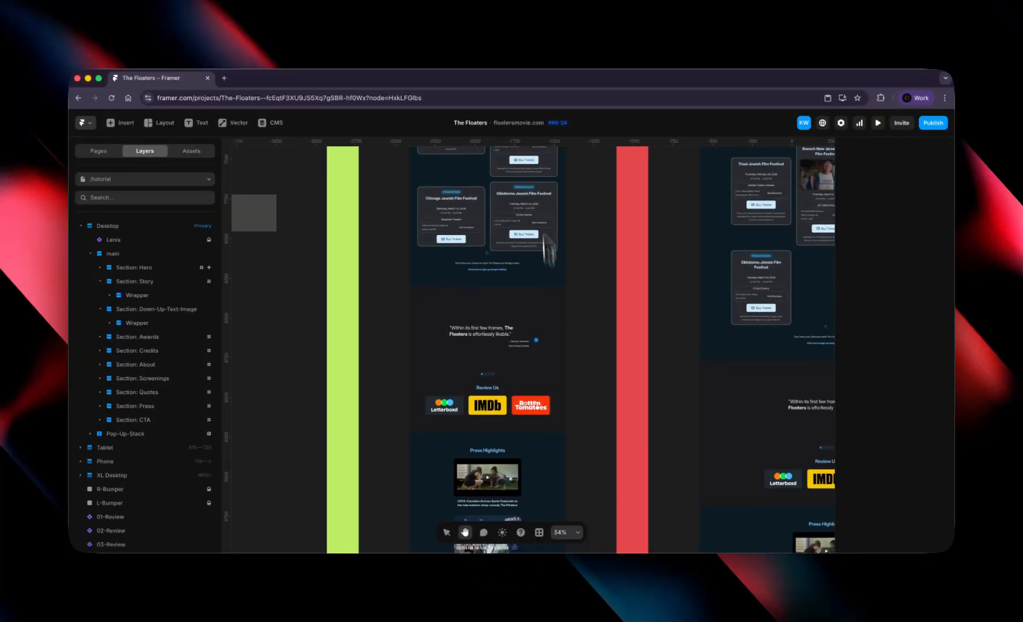
scroll(552, 368, "up", 15)
scroll(552, 367, "left", 1)
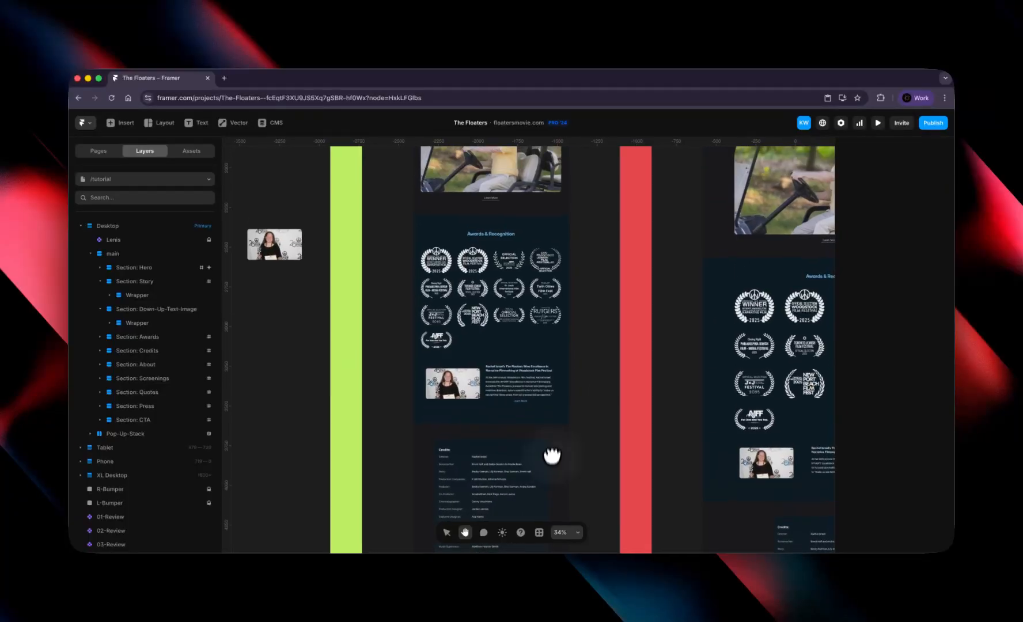
scroll(549, 335, "up", 3)
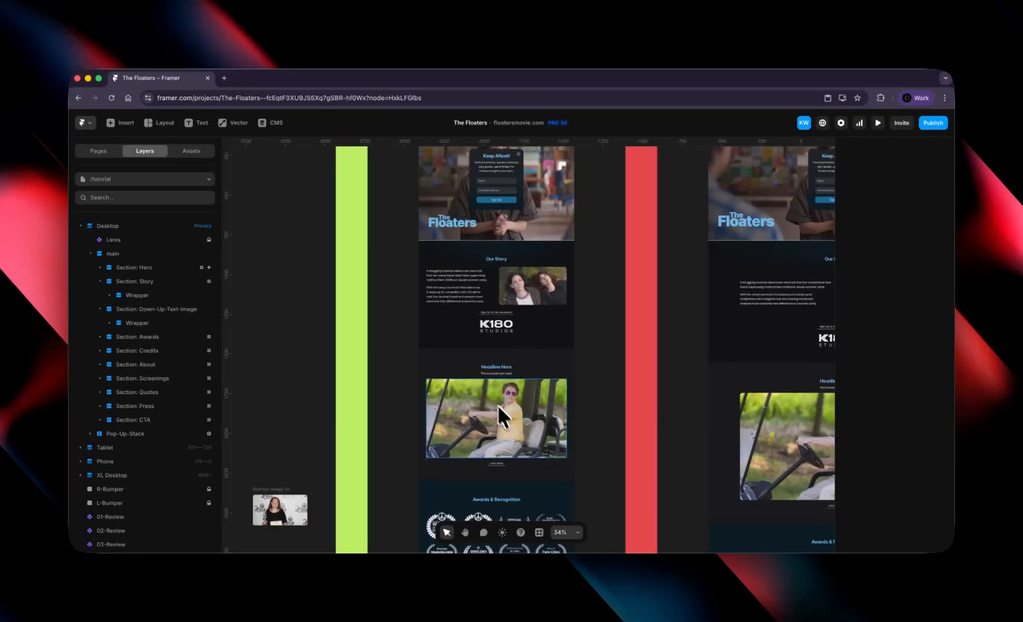
scroll(516, 374, "up", 5)
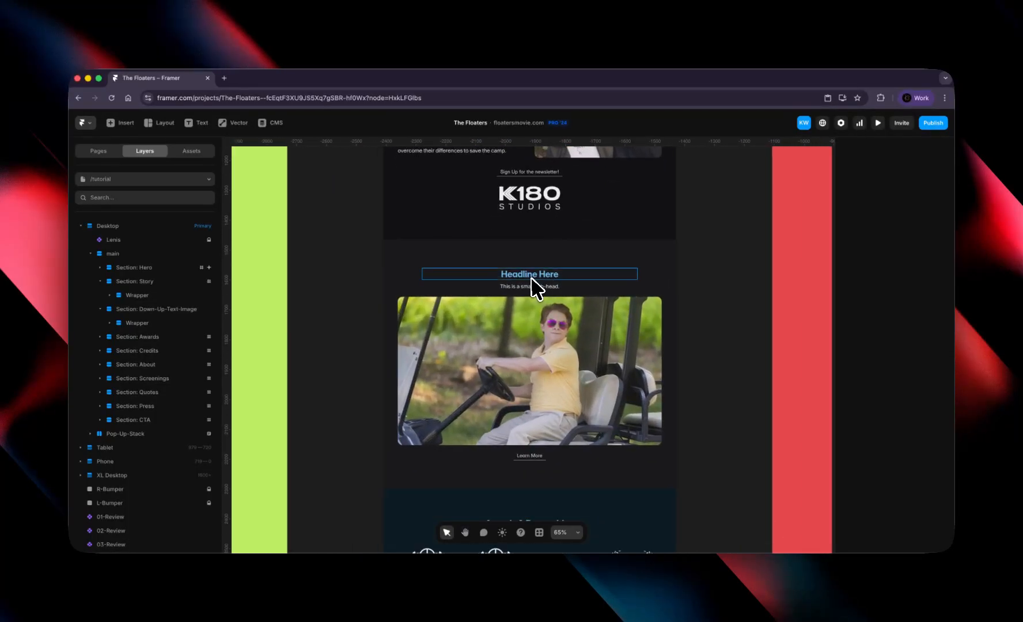
Step: Replace the image in the Down-Up-Text-Image section with Test-Image.png
left_click(544, 330)
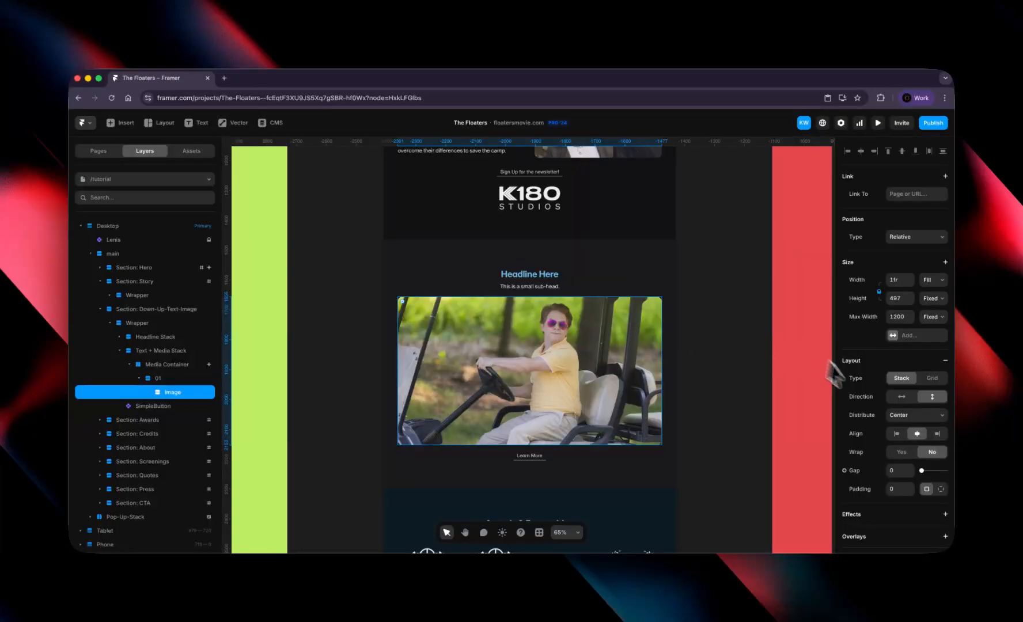
scroll(892, 451, "down", 5)
left_click(898, 393)
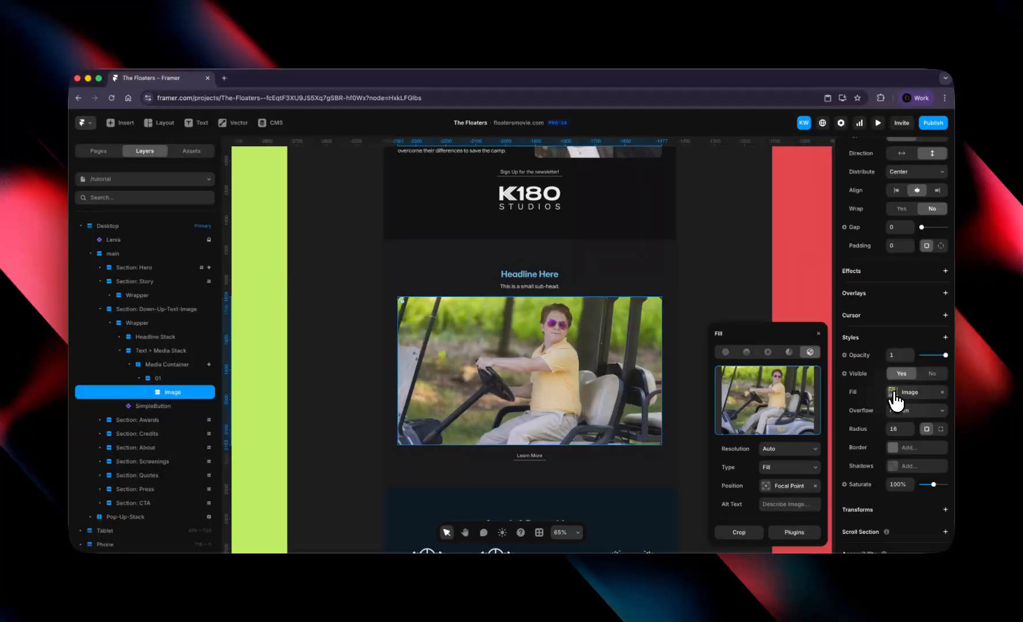
left_click(764, 406)
left_click(716, 399)
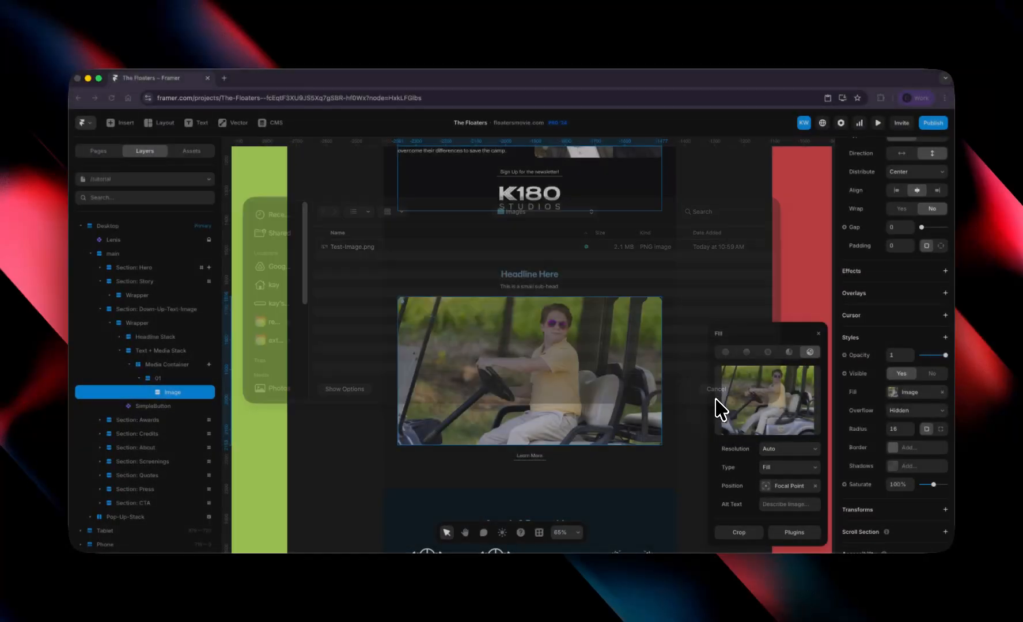
left_click(769, 407)
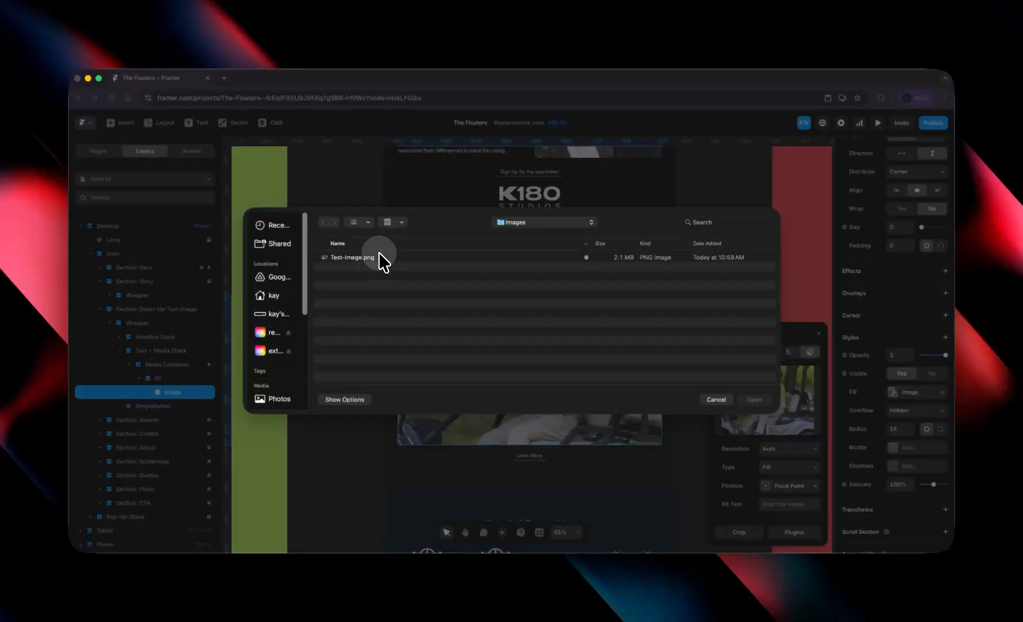
double_click(381, 261)
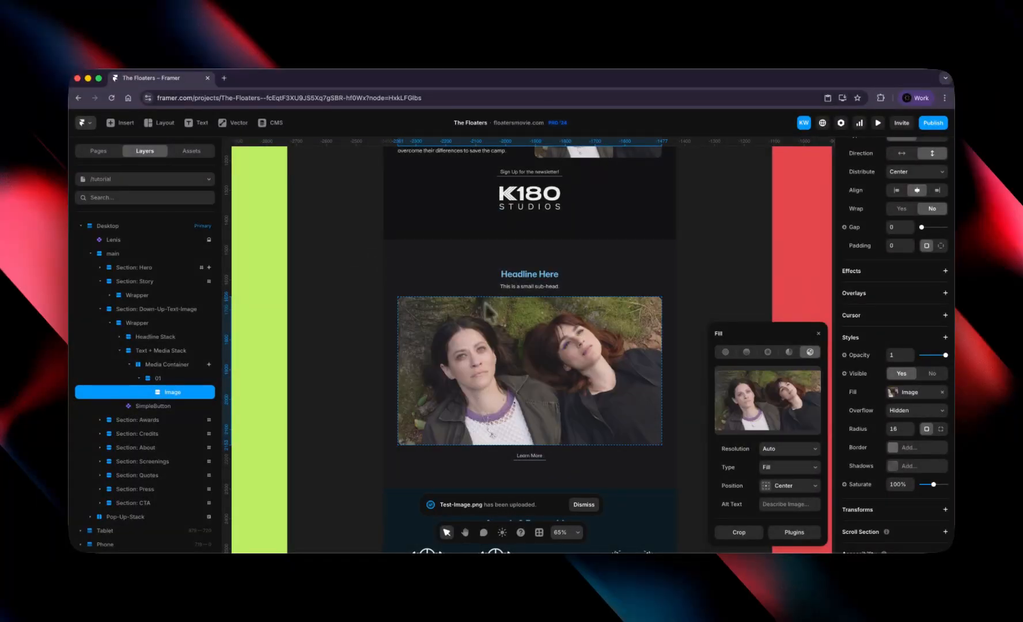
left_click(680, 305)
Step: Inspect the component settings of the Learn More button below the section's image
scroll(680, 308, "down", 1)
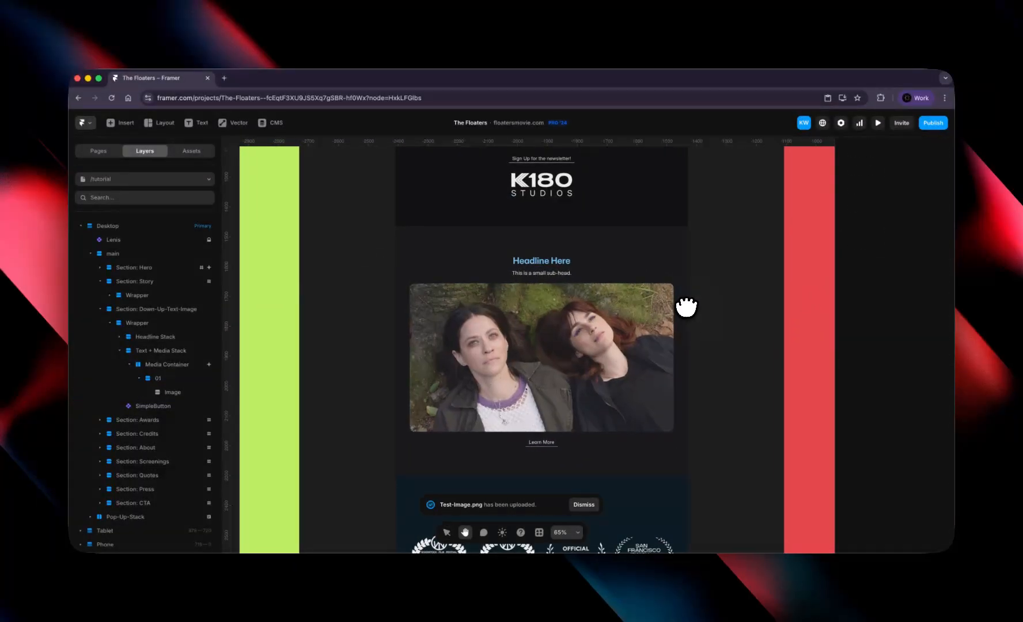
left_click(547, 446)
scroll(873, 431, "down", 2)
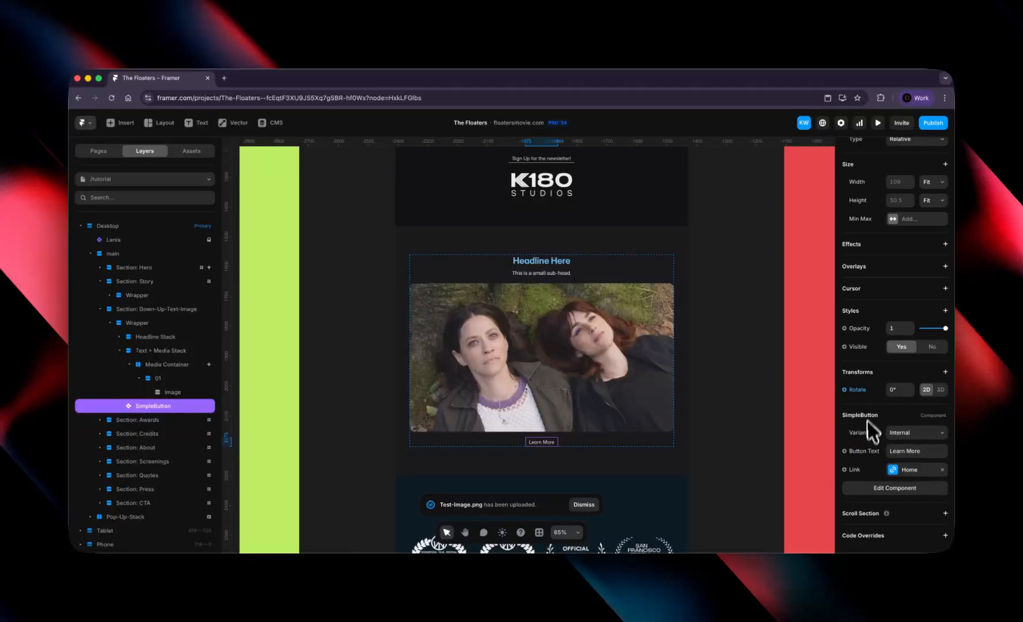
left_click(755, 402)
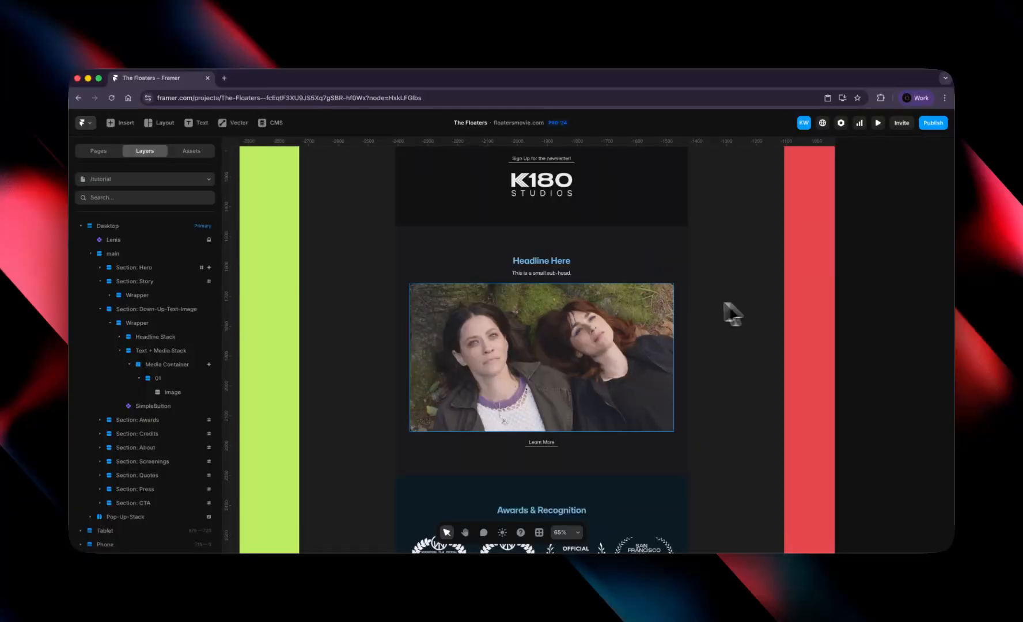
Step: Hide the Text + Media Stack that holds the image in the Down-Up-Text-Image section
left_click(558, 333)
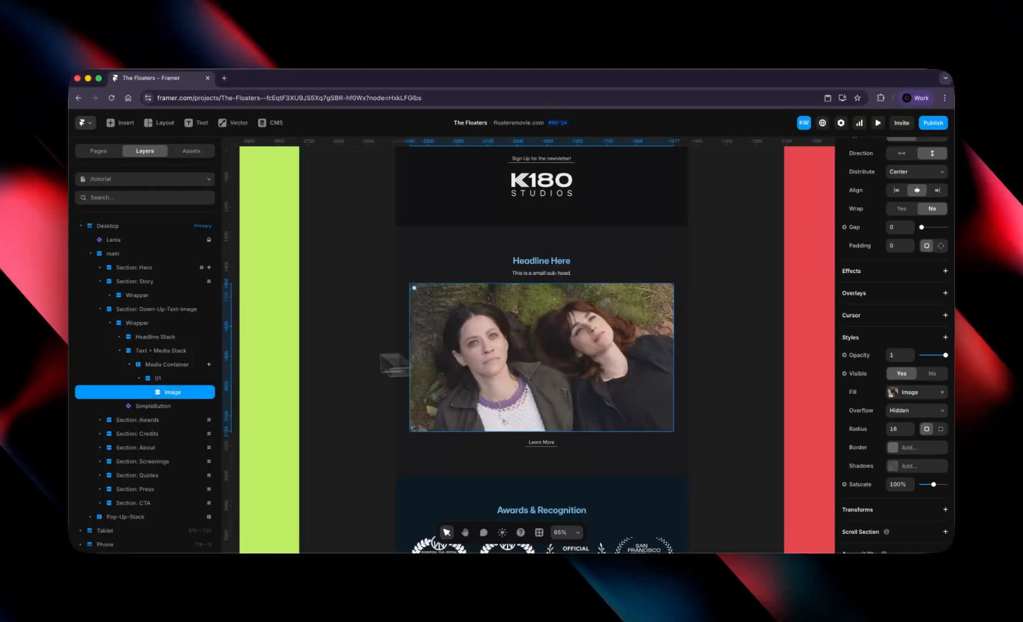
left_click(159, 369)
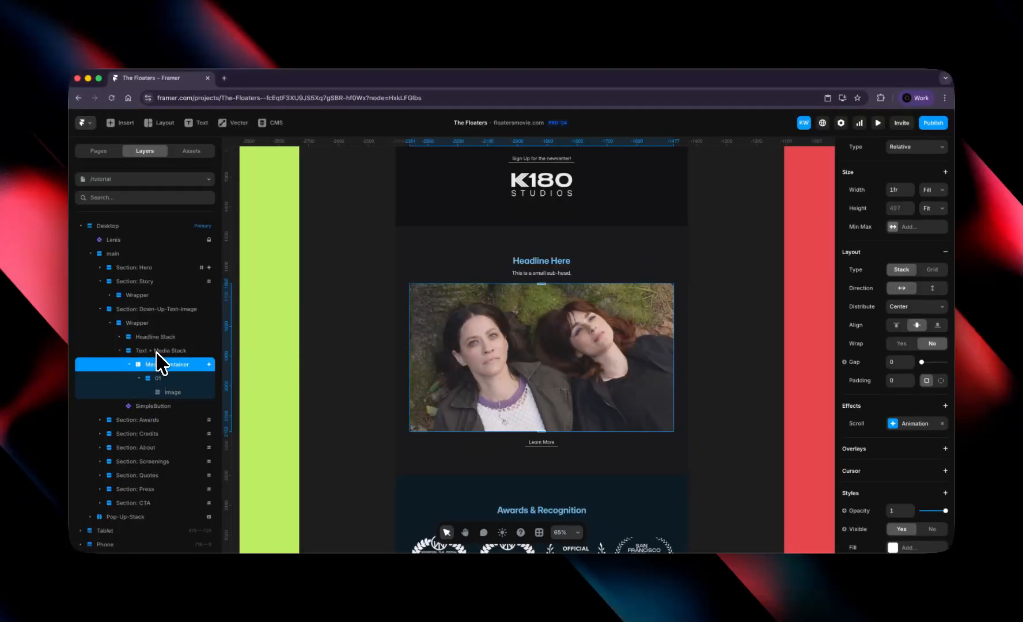
left_click(156, 351)
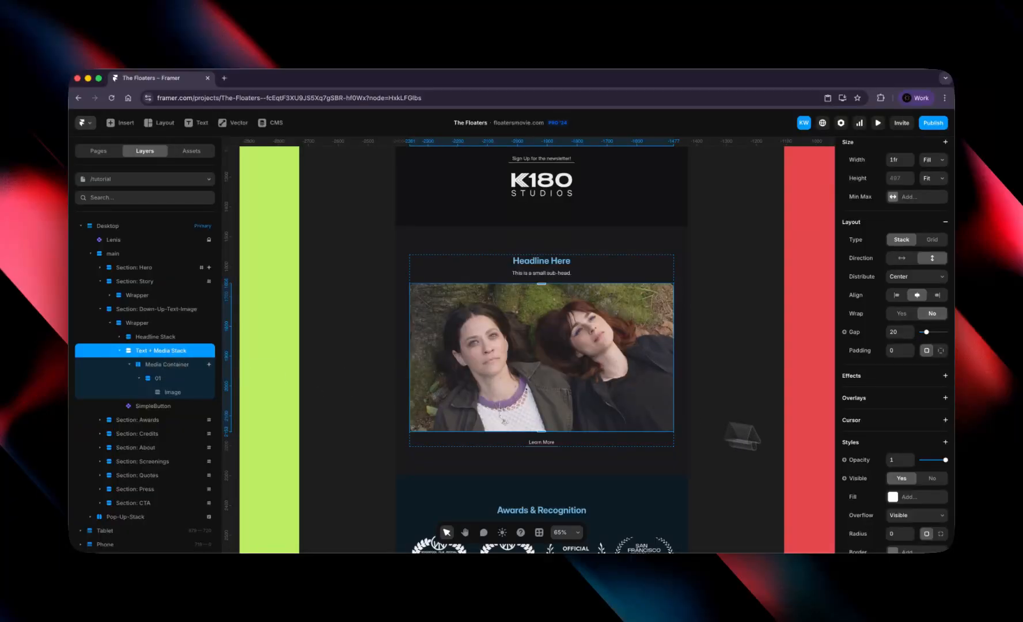
left_click(932, 478)
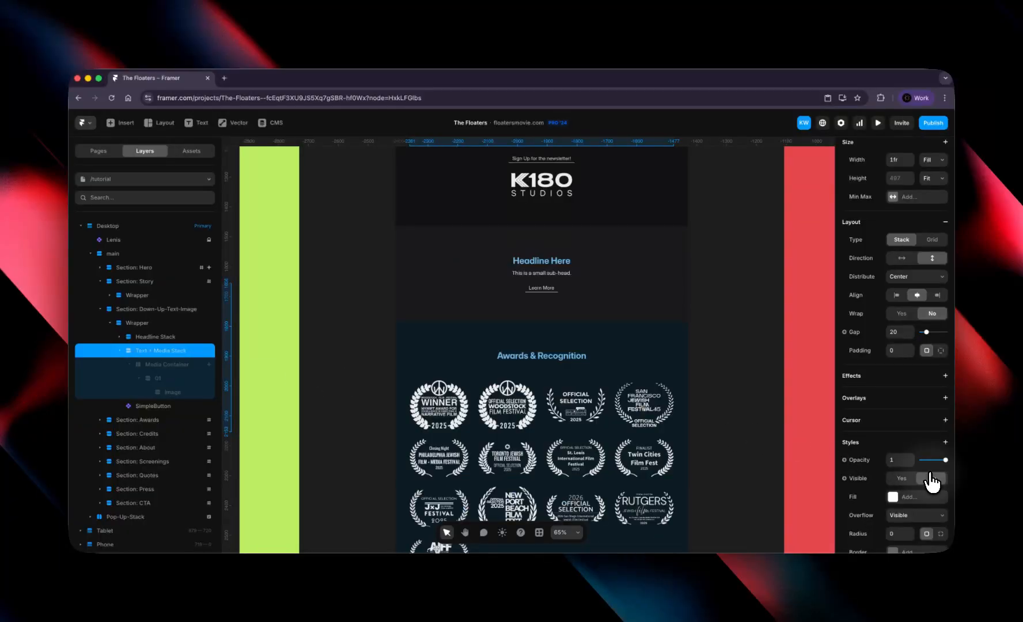
Step: Hide the small sub-head text under the section's headline and make it visible again
left_click(556, 275)
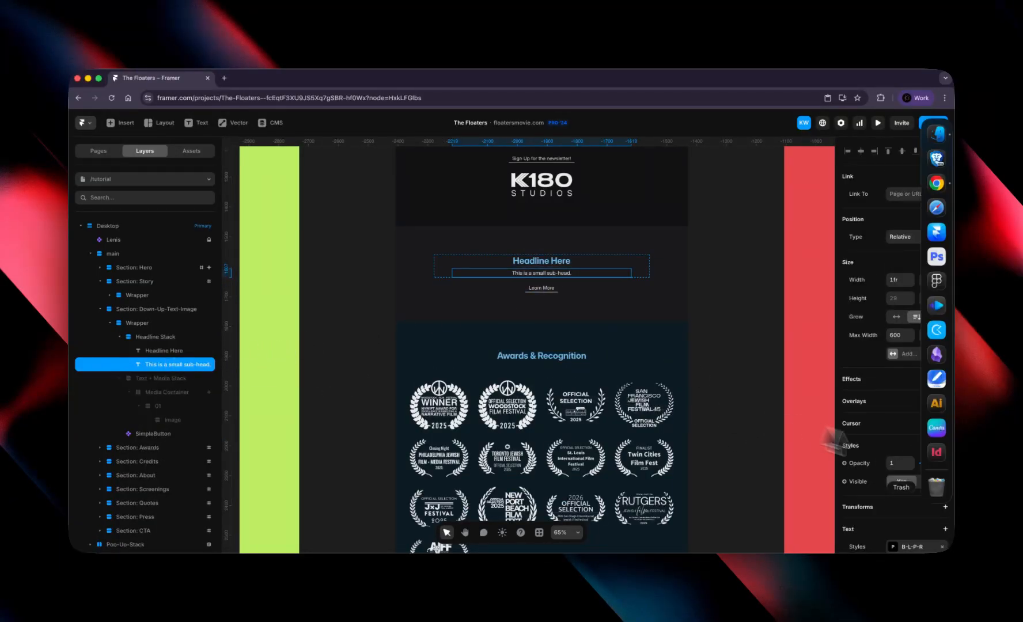
left_click(929, 482)
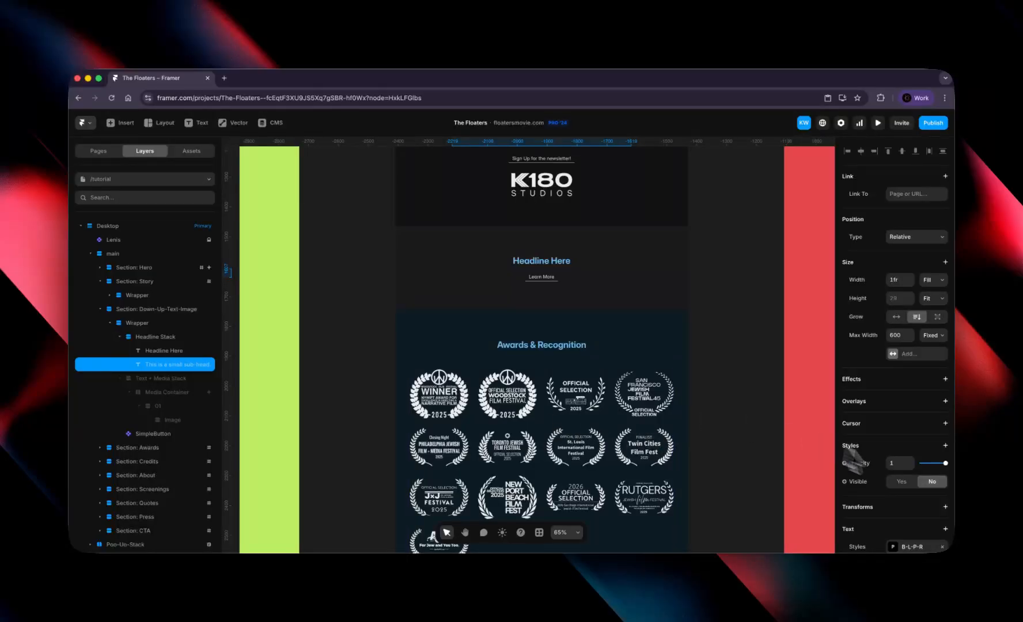
left_click(902, 482)
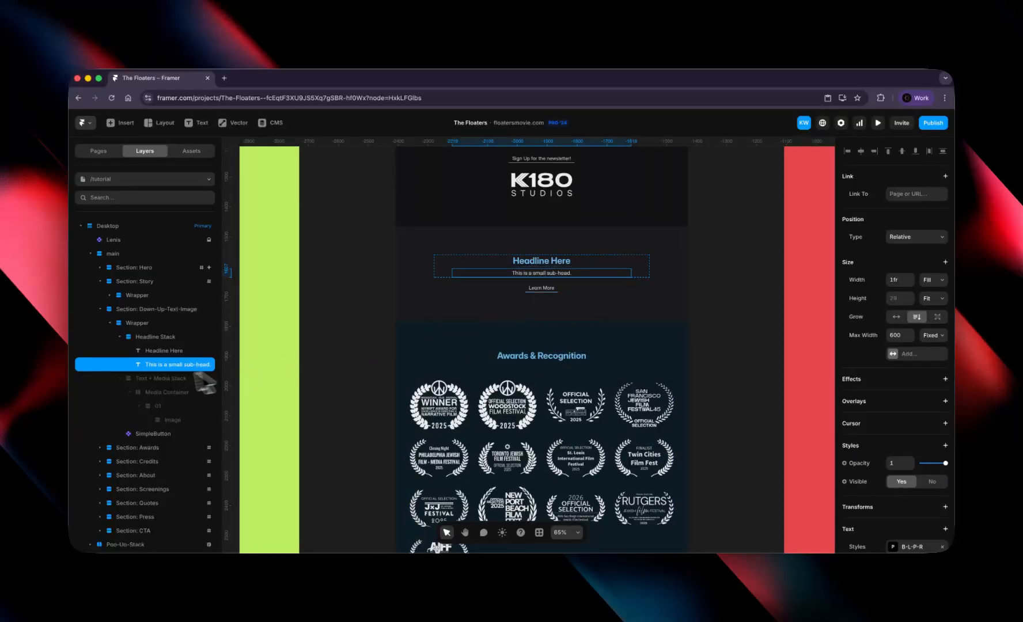
Step: Make the section's hidden Text + Media Stack visible again
left_click(151, 380)
left_click(901, 478)
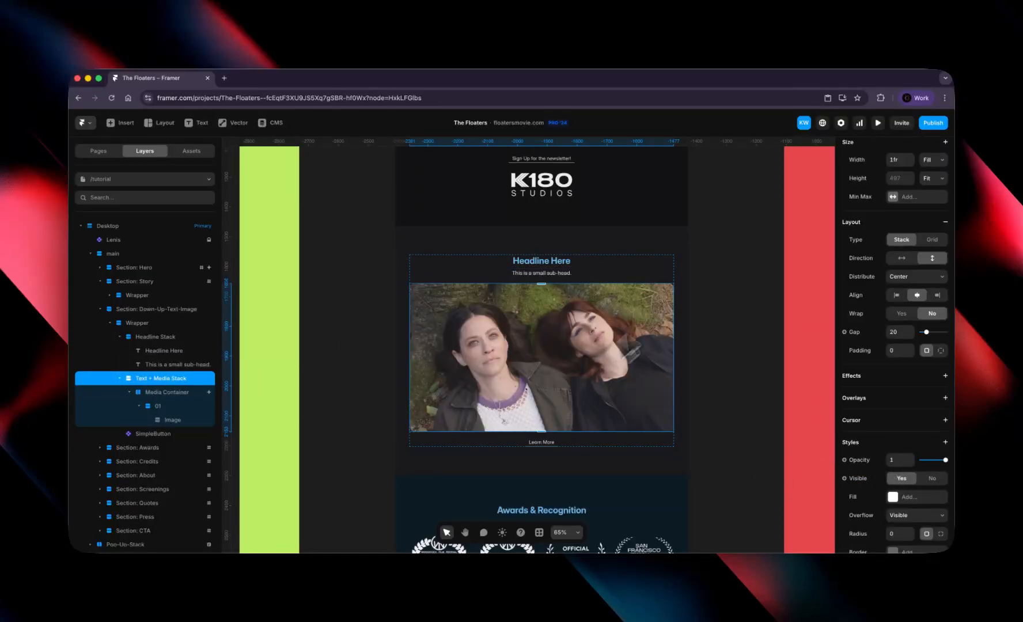
left_click(706, 285)
Step: Hide the Learn More button below the image in the Down-Up-Text-Image section
left_click(540, 442)
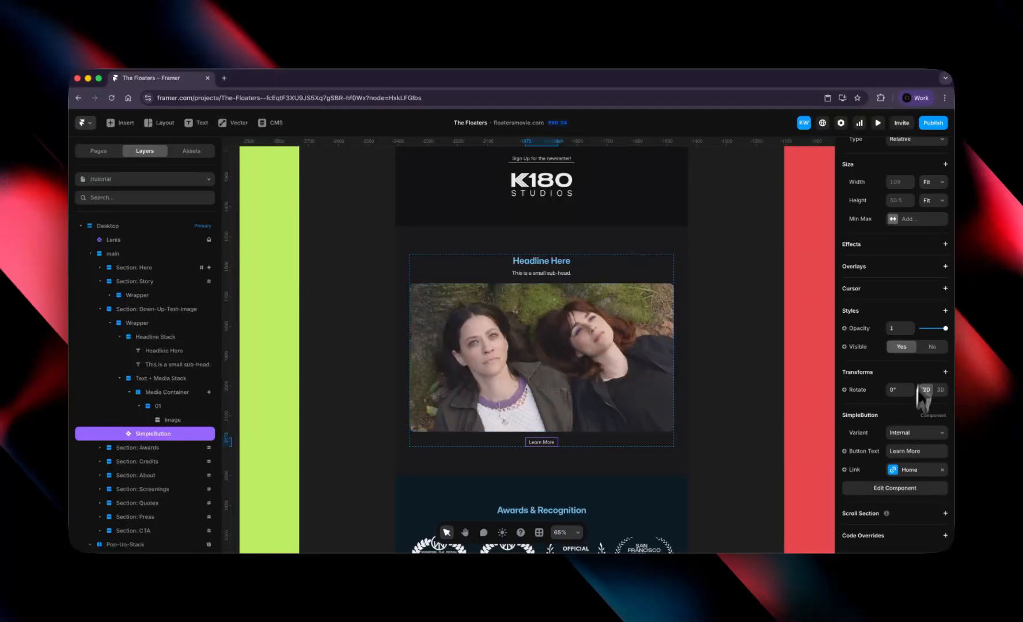
left_click(937, 351)
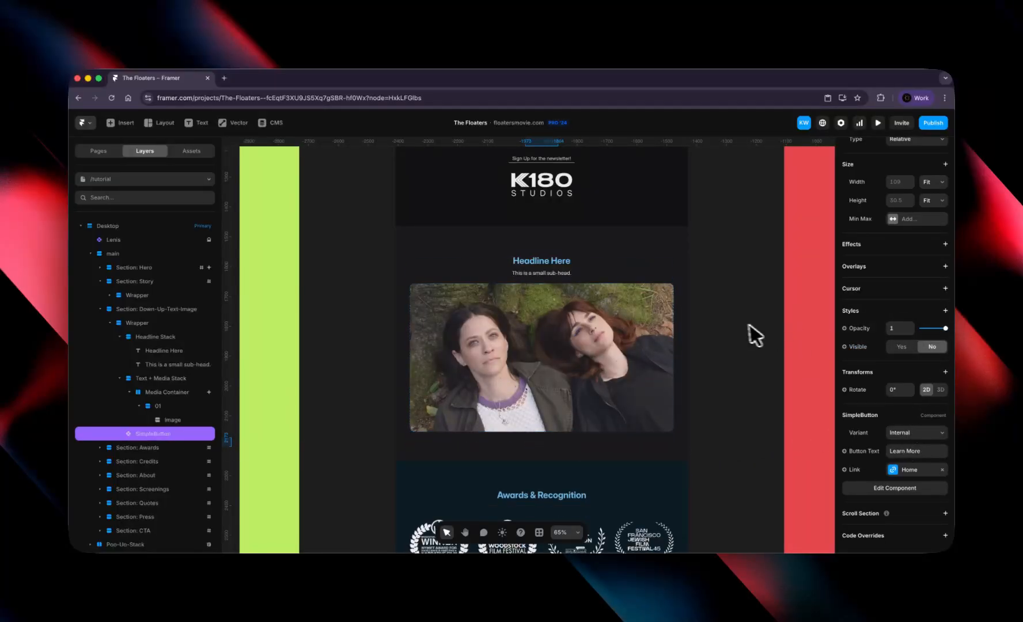
left_click(749, 327)
Step: Compare how the edited section looks across the Desktop, XL Desktop, Tablet and Phone layouts
scroll(704, 407, "down", 5)
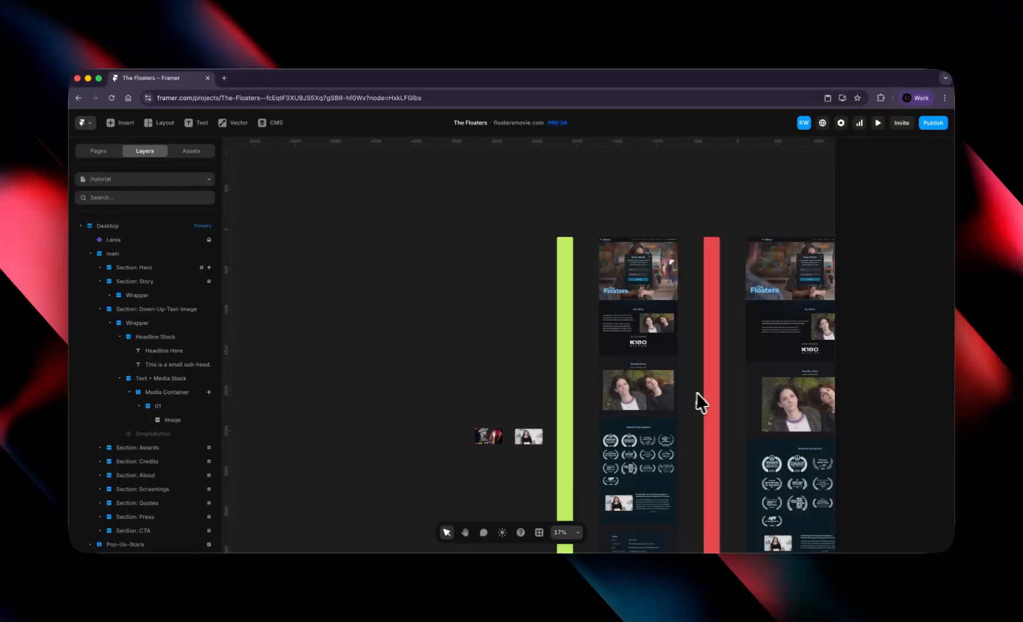
left_click_drag(705, 407, 581, 379)
left_click_drag(751, 393, 625, 372)
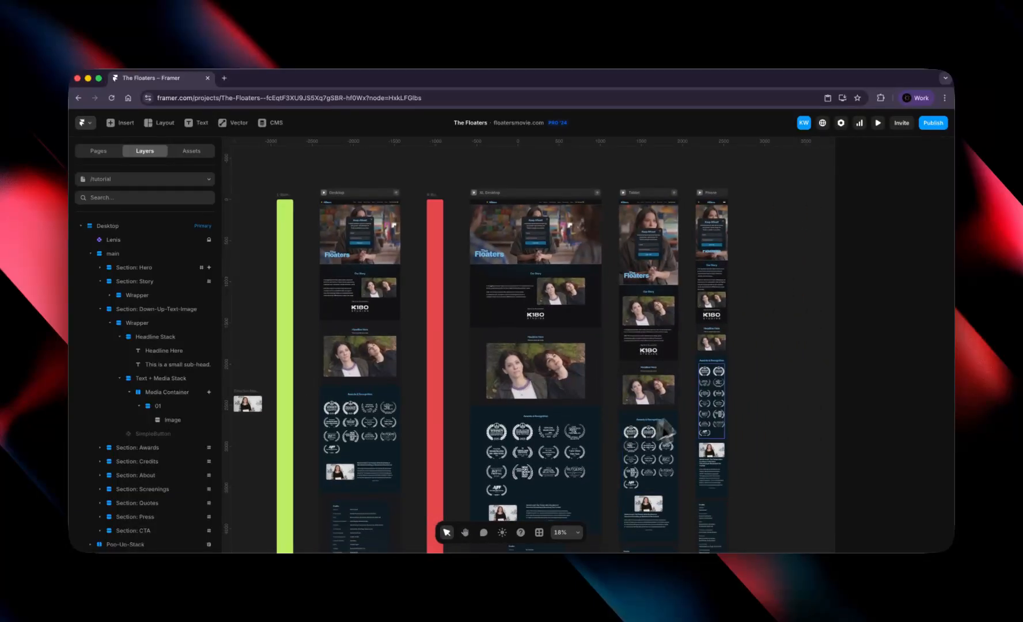
left_click_drag(481, 387, 637, 389)
key("v")
scroll(380, 380, "up", 2)
scroll(559, 383, "up", 5)
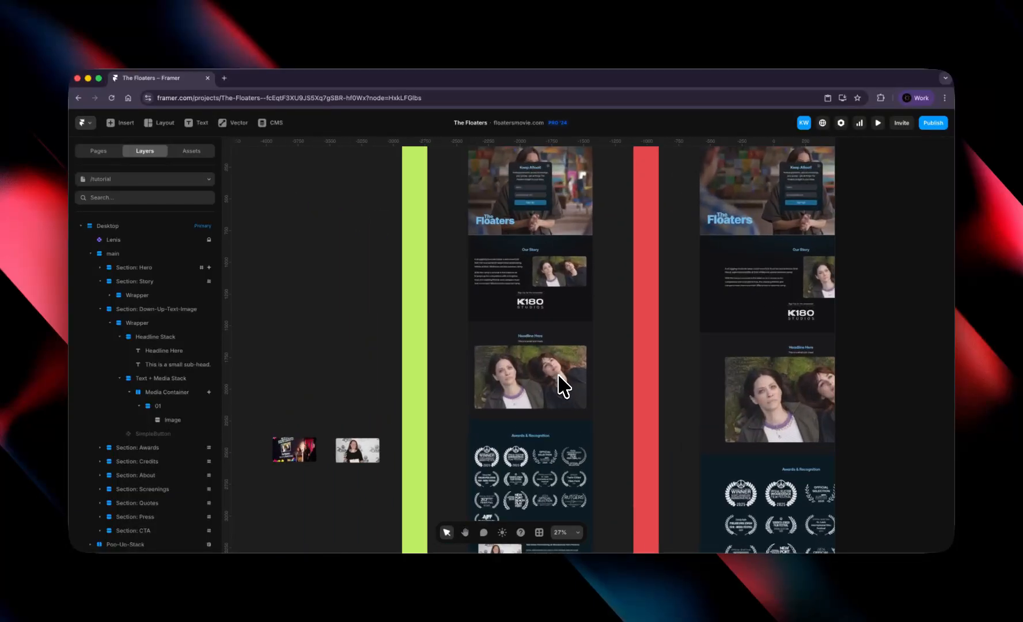
Step: Rename the Down-Up-Text-Image section's layer as "Section: New Section"
scroll(594, 381, "right", 1)
scroll(594, 381, "down", 2)
left_click(552, 298)
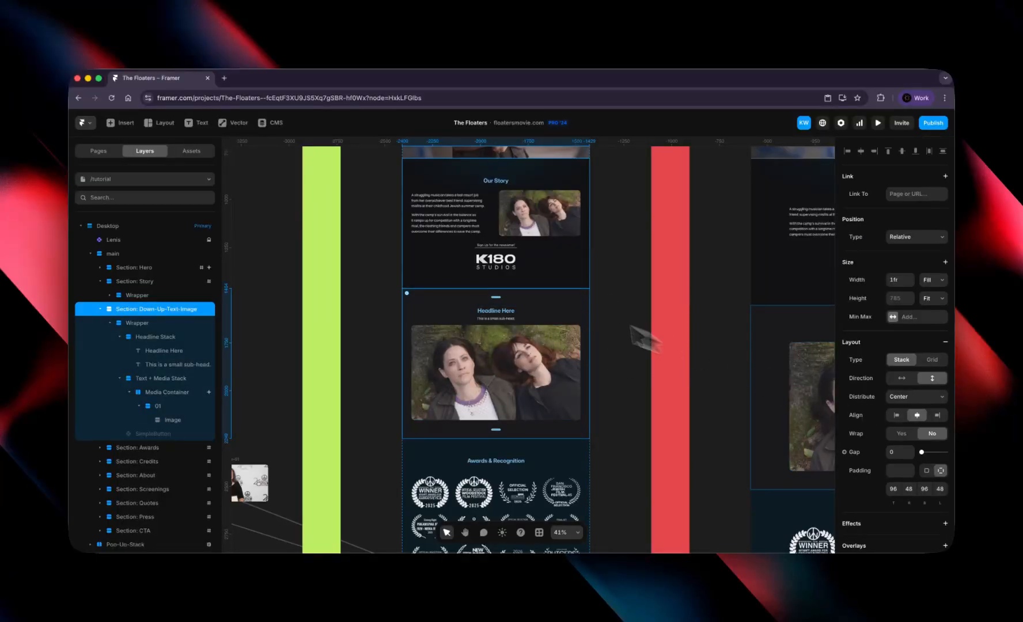
double_click(144, 310)
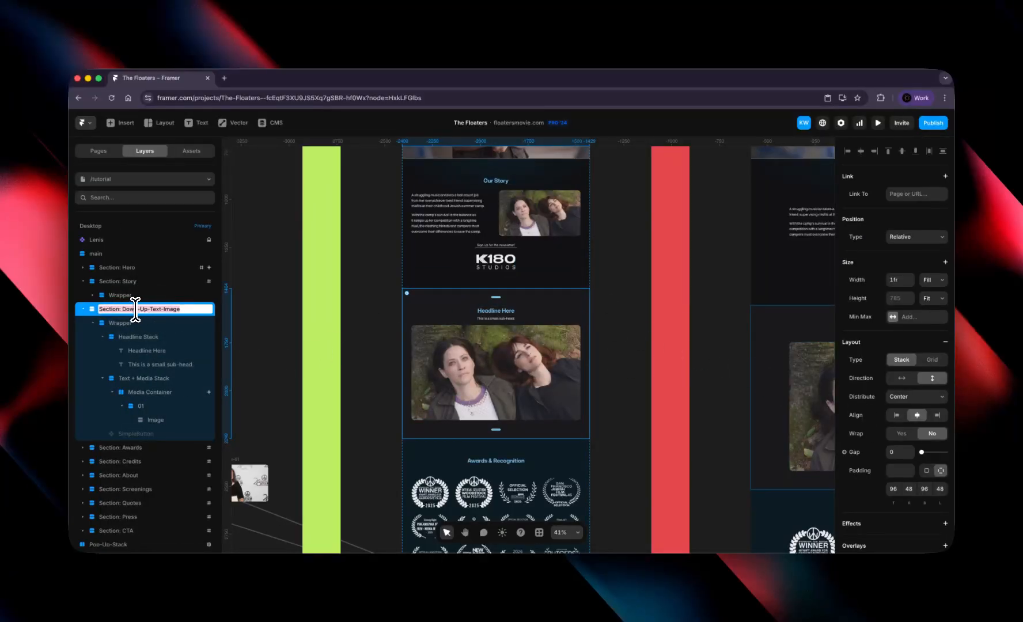
left_click(134, 309)
left_click_drag(123, 309, 272, 335)
type("New Section")
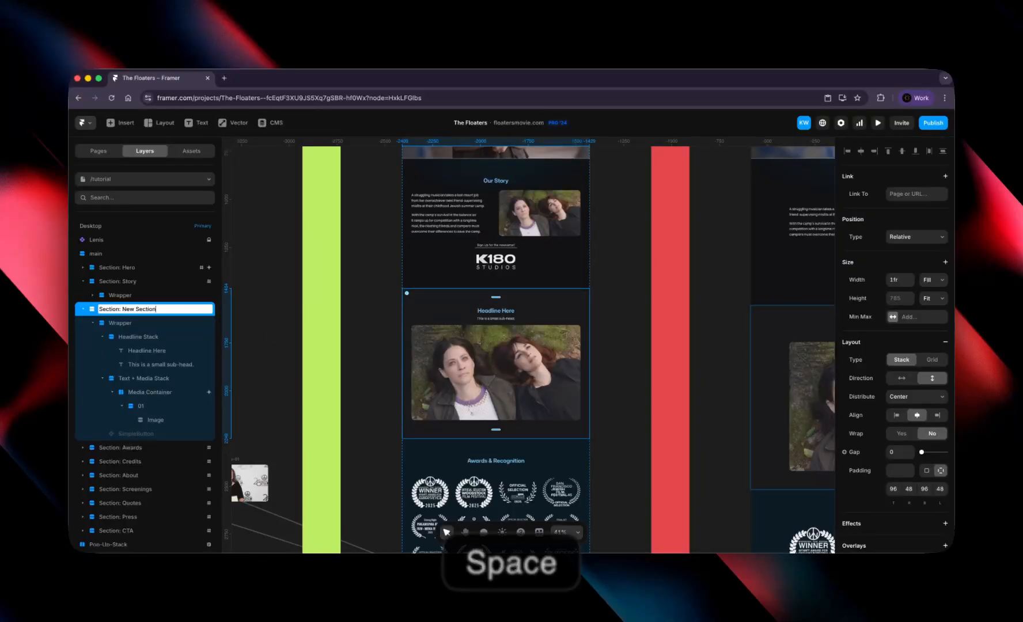
key("Return")
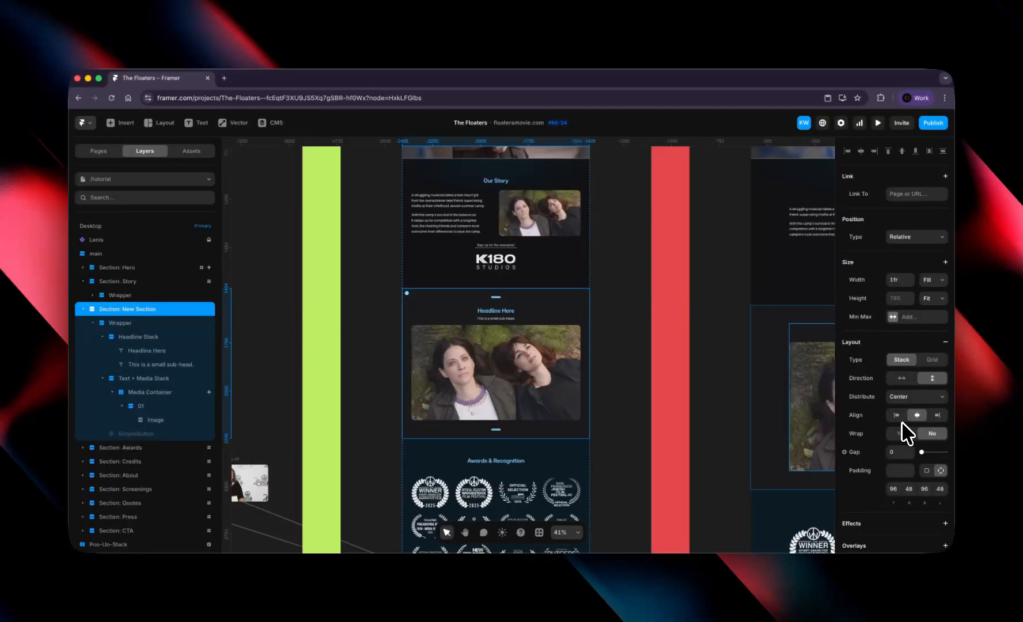
Step: Change the fill of the New Section to the Accent A 04 color style
scroll(904, 430, "down", 5)
left_click(892, 448)
scroll(766, 449, "down", 5)
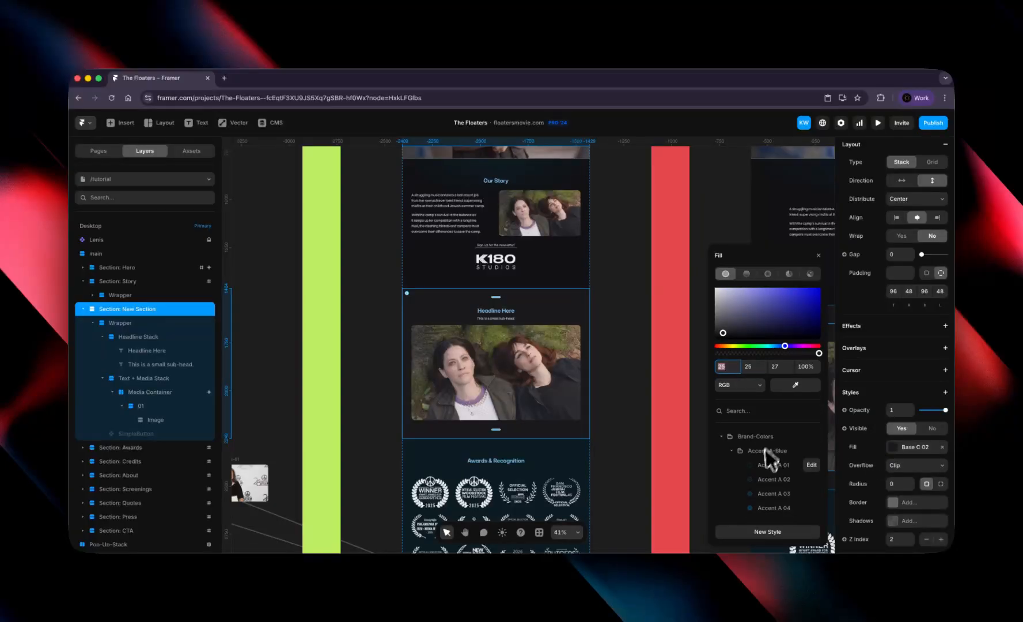
scroll(761, 409, "up", 3)
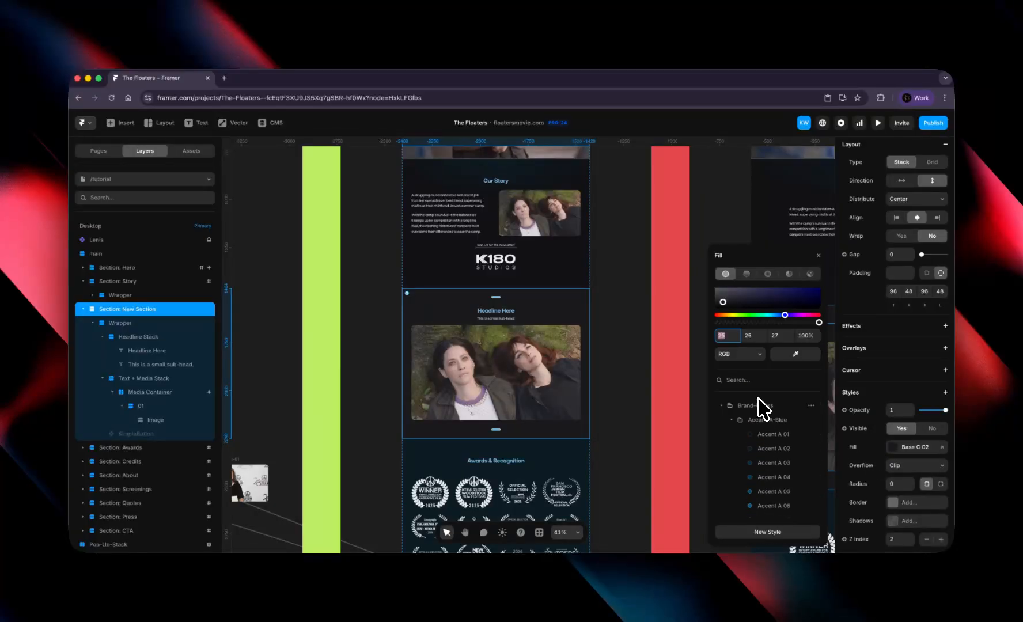
left_click(779, 478)
left_click(634, 401)
Step: Set the text color of the "Headline Here" heading in the New Section to Accent A 12
left_click(472, 299)
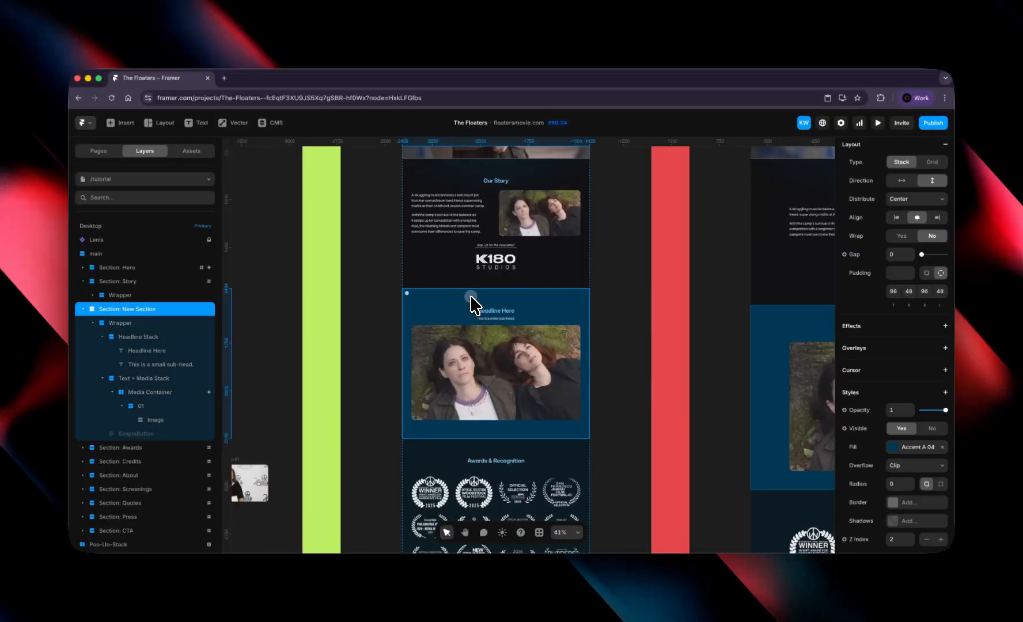
left_click(500, 313)
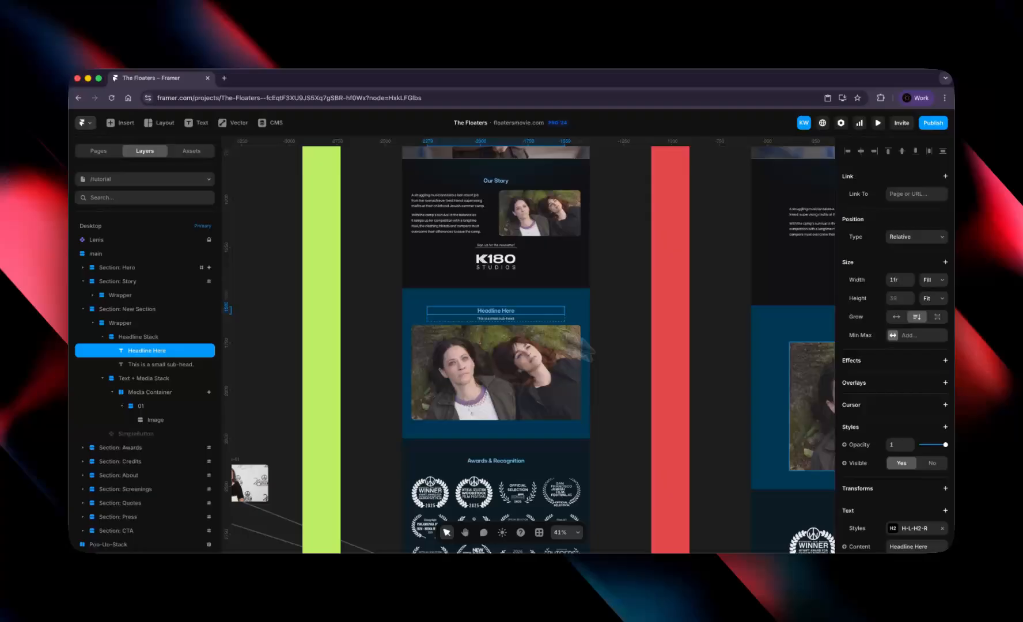
scroll(908, 513, "down", 2)
left_click(893, 497)
scroll(775, 453, "down", 3)
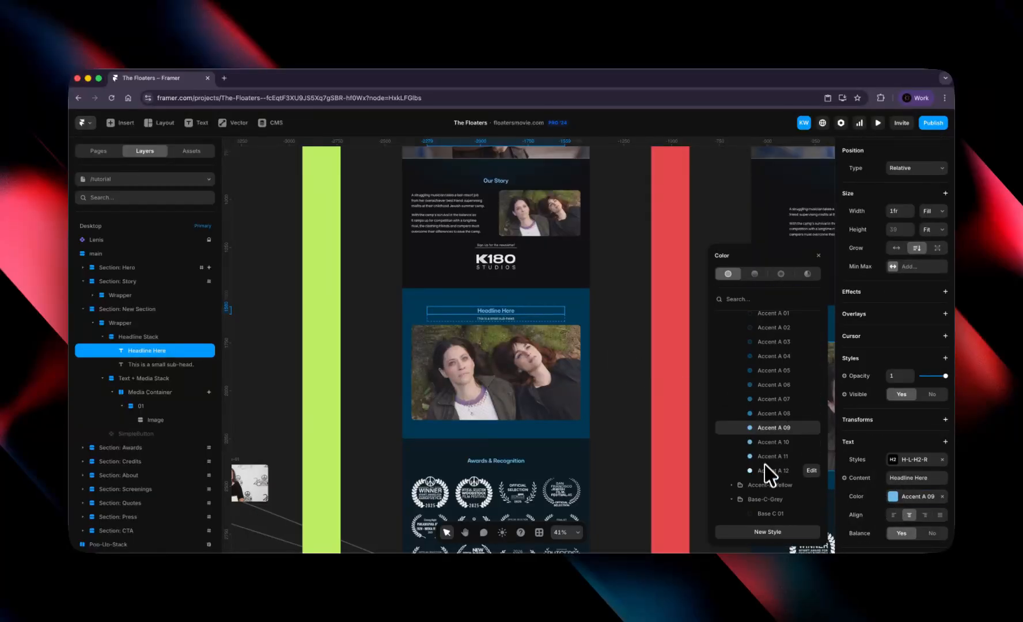
left_click(767, 470)
left_click(656, 362)
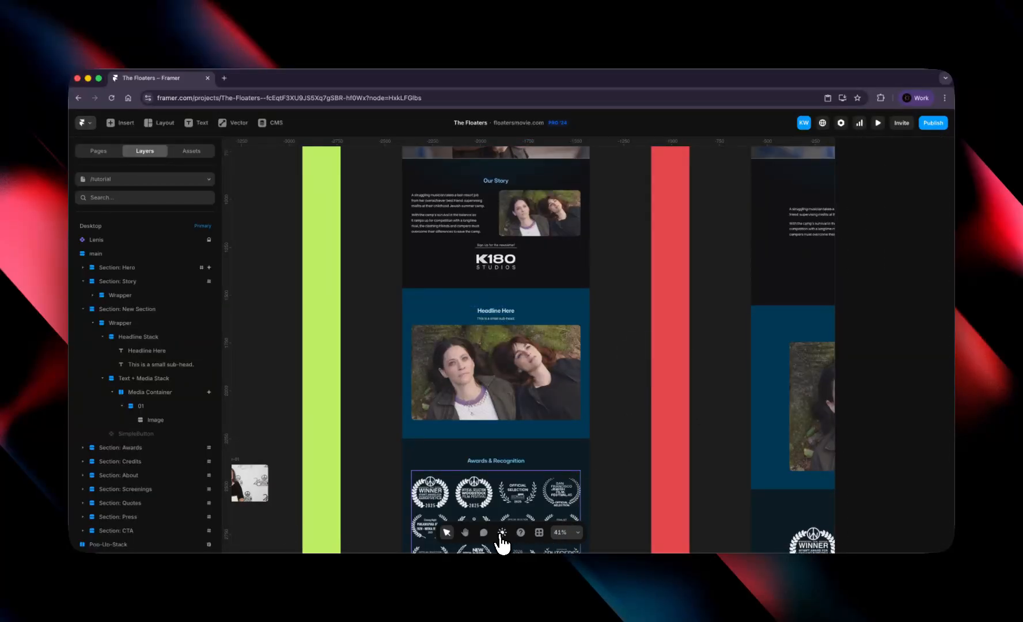
Step: Compare the New Section's colors in the light and dark themes
left_click(502, 533)
left_click(501, 533)
left_click(503, 533)
left_click(504, 533)
left_click(503, 533)
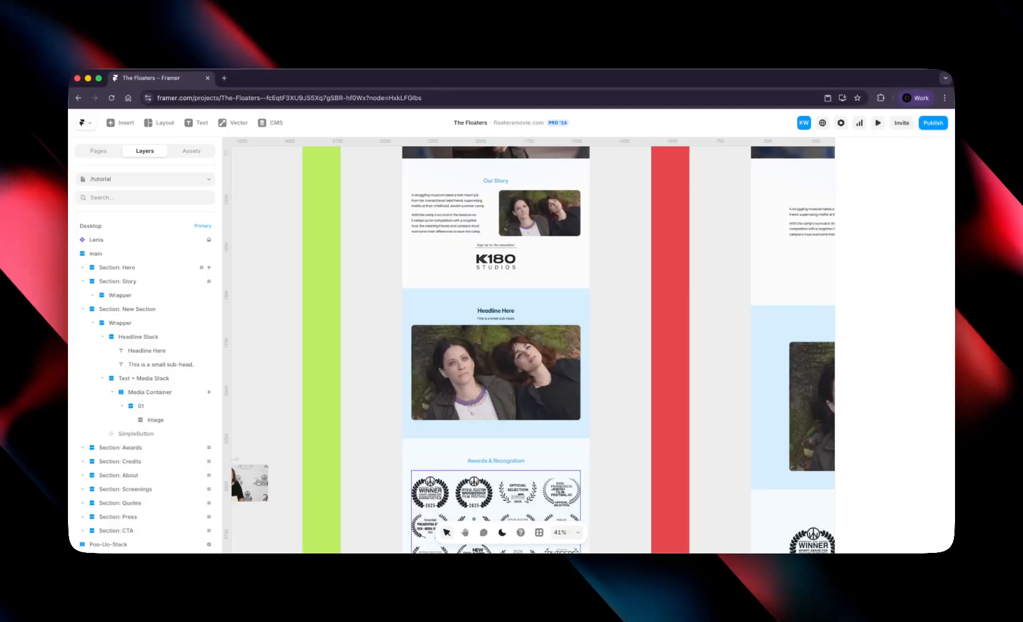
left_click(502, 533)
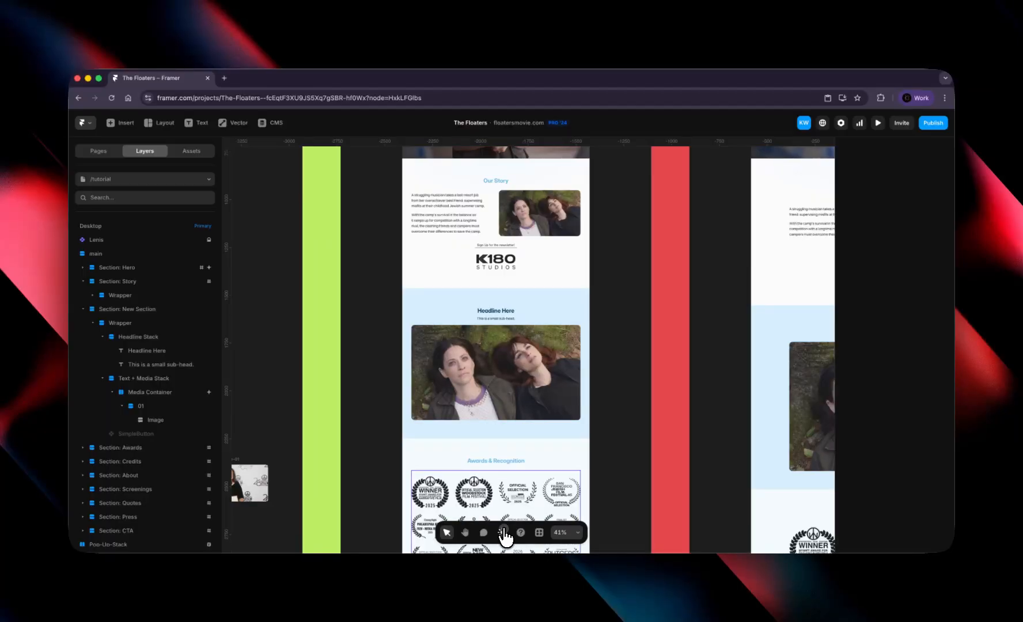
Step: Delete the New Section from the Desktop layout of the /tutorial page
left_click(571, 291)
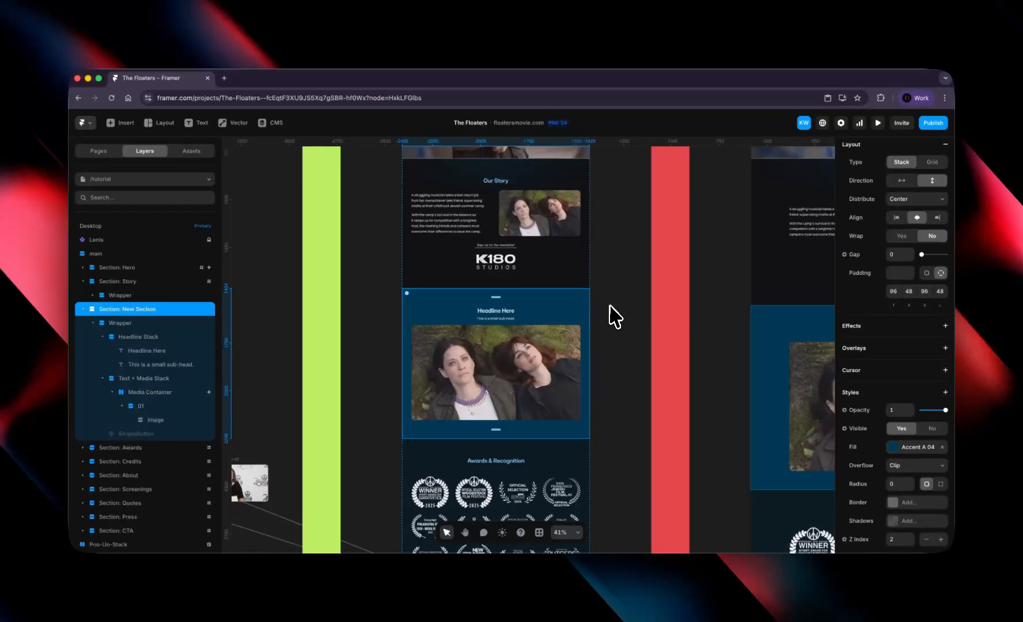
key("BackSpace")
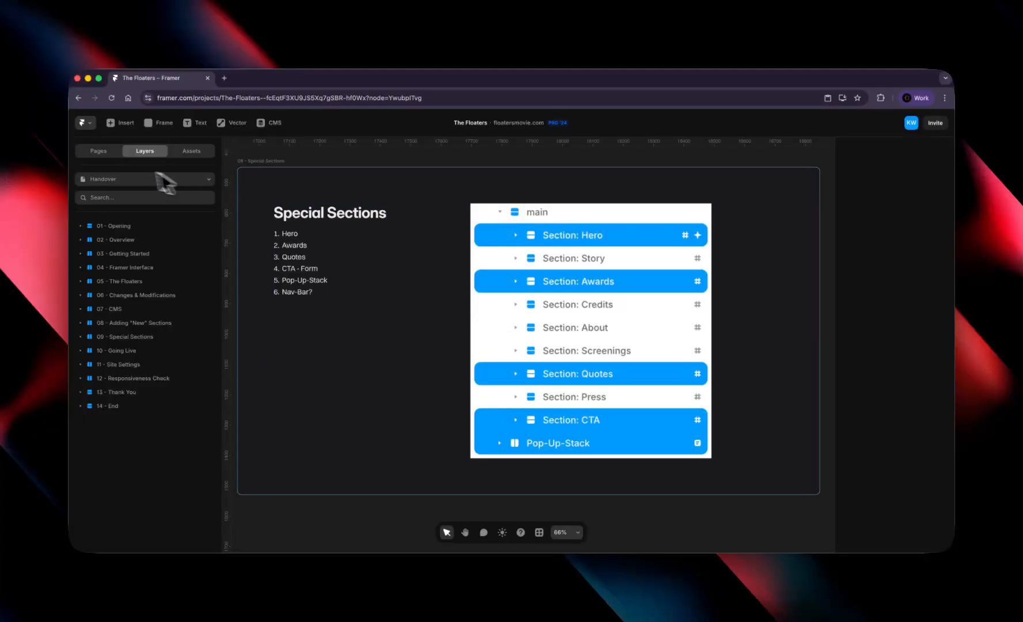
Step: Open the /tutorial page's layers and inspect Section: Hero within the Desktop layout's main container
left_click(91, 154)
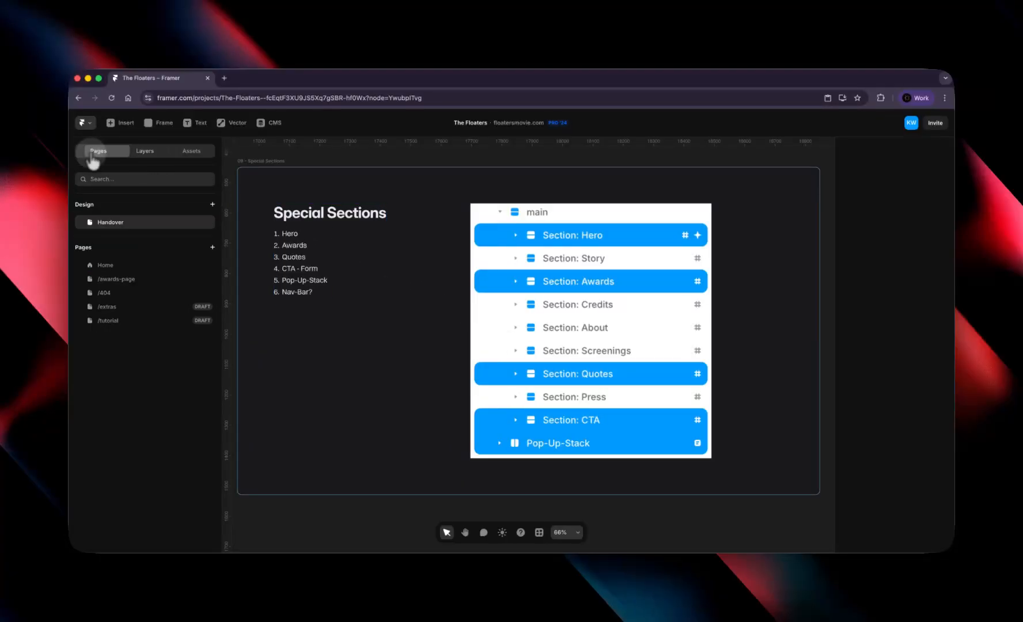
left_click(110, 266)
left_click(108, 320)
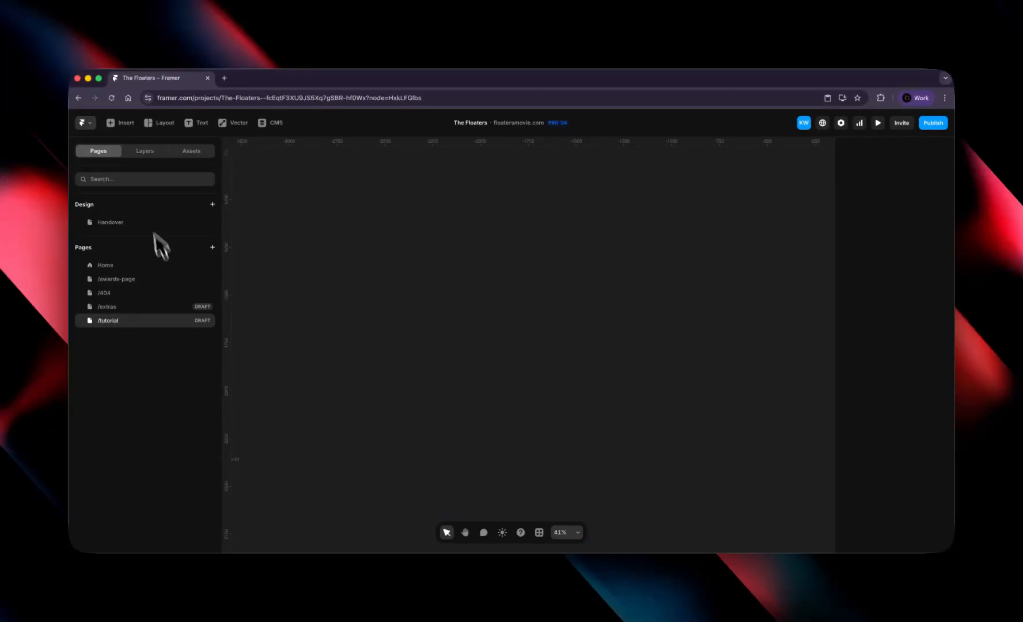
left_click(144, 151)
left_click(82, 226)
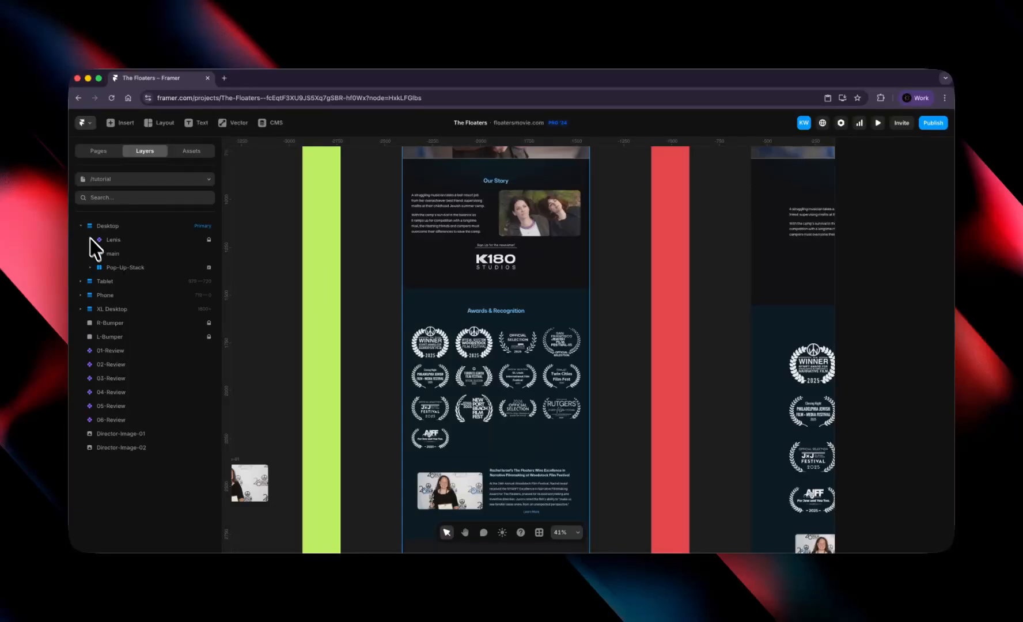
left_click(91, 254)
left_click(131, 269)
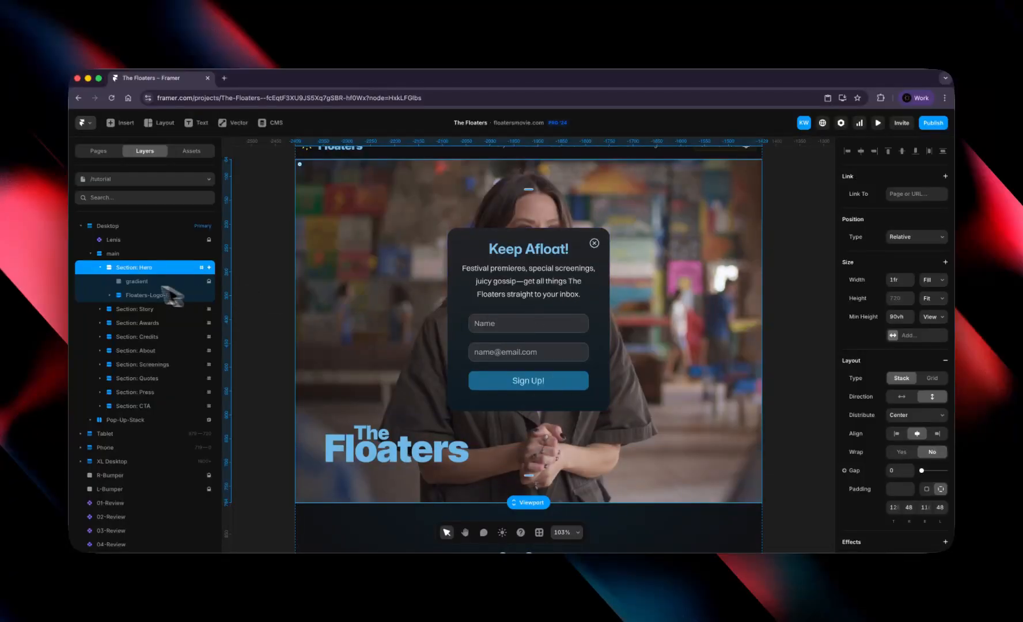
left_click(133, 282)
left_click(931, 537)
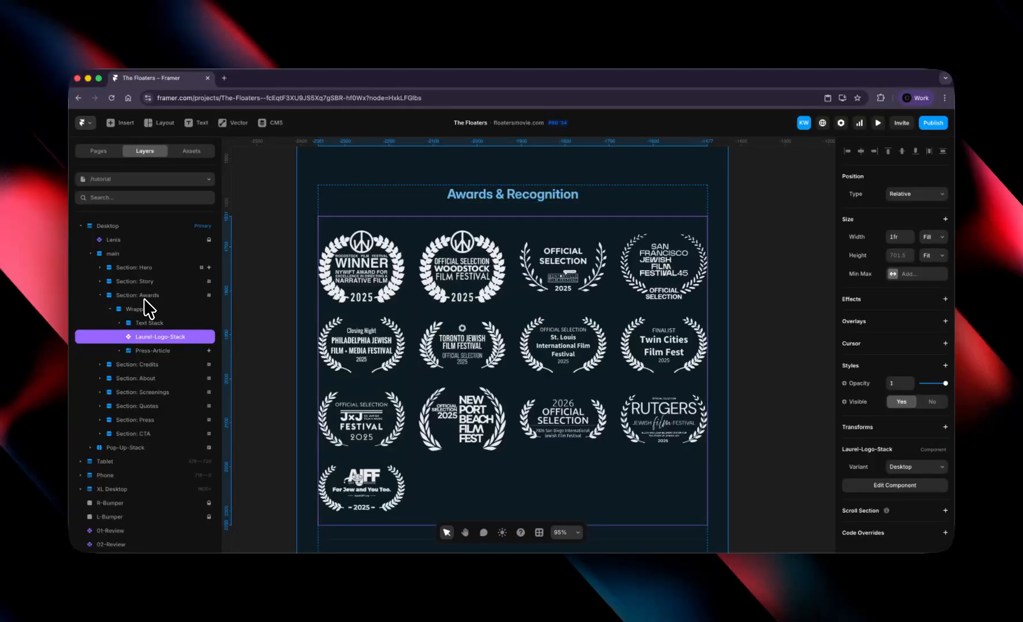
Step: Focus on the Awards section and compare its laurel logos in the light and dark themes
left_click(144, 298)
key("super+2")
left_click(669, 281)
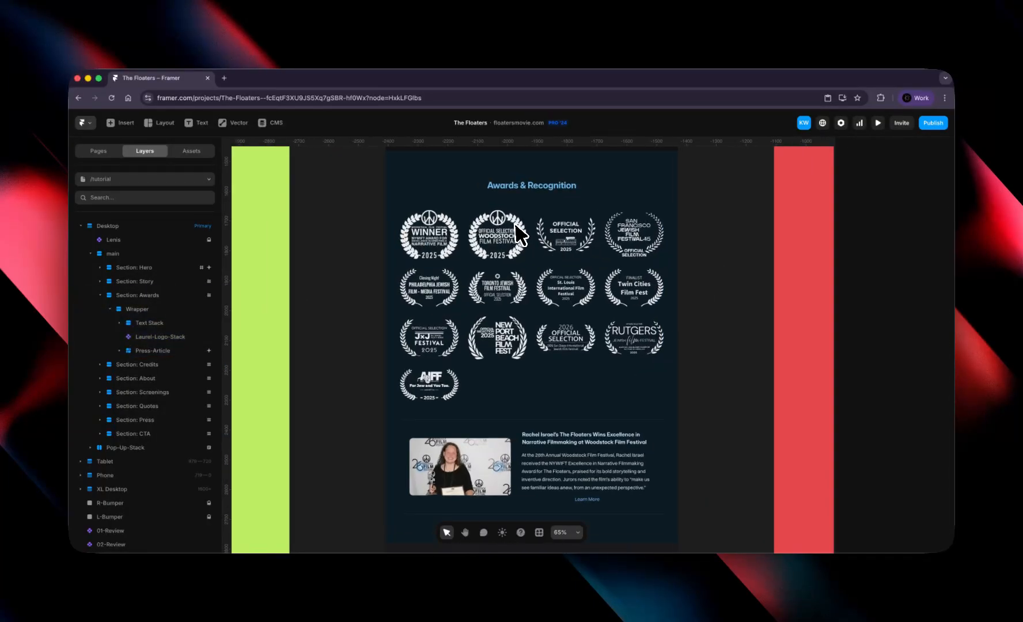
scroll(602, 254, "up", 2)
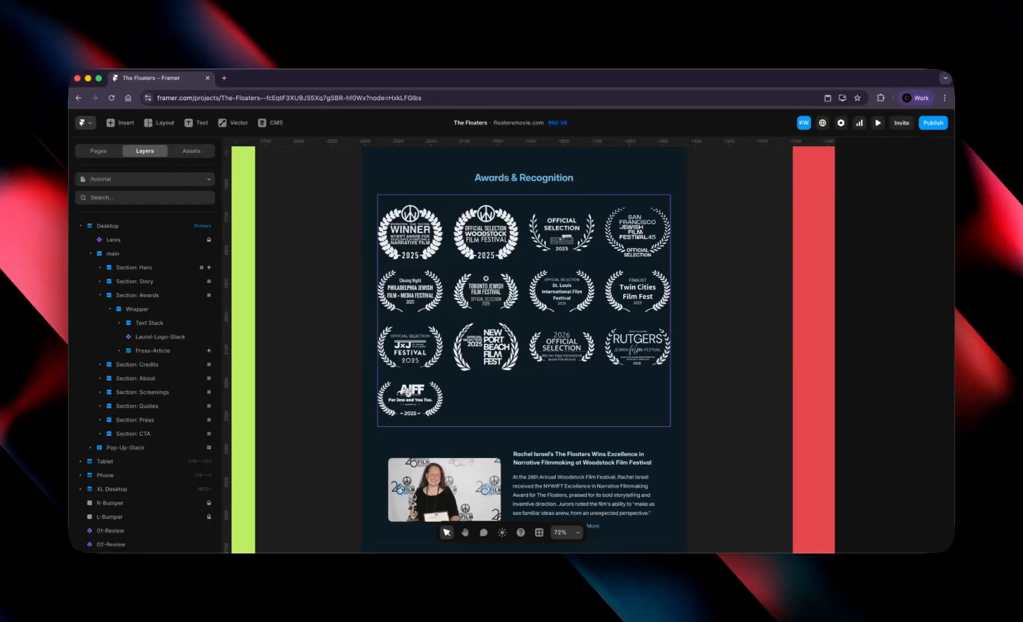
left_click(501, 532)
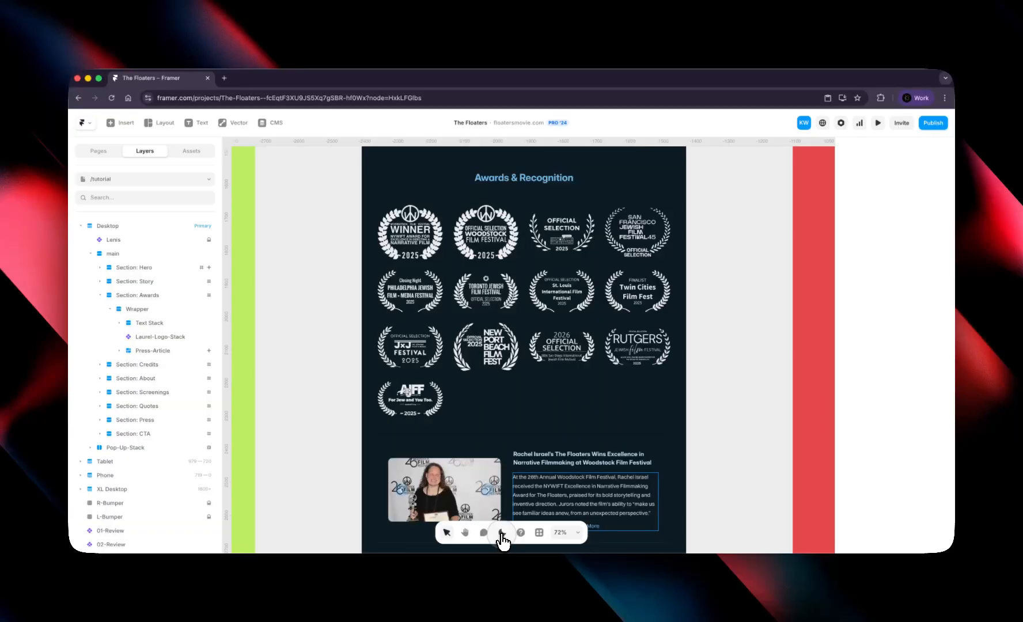
left_click(501, 533)
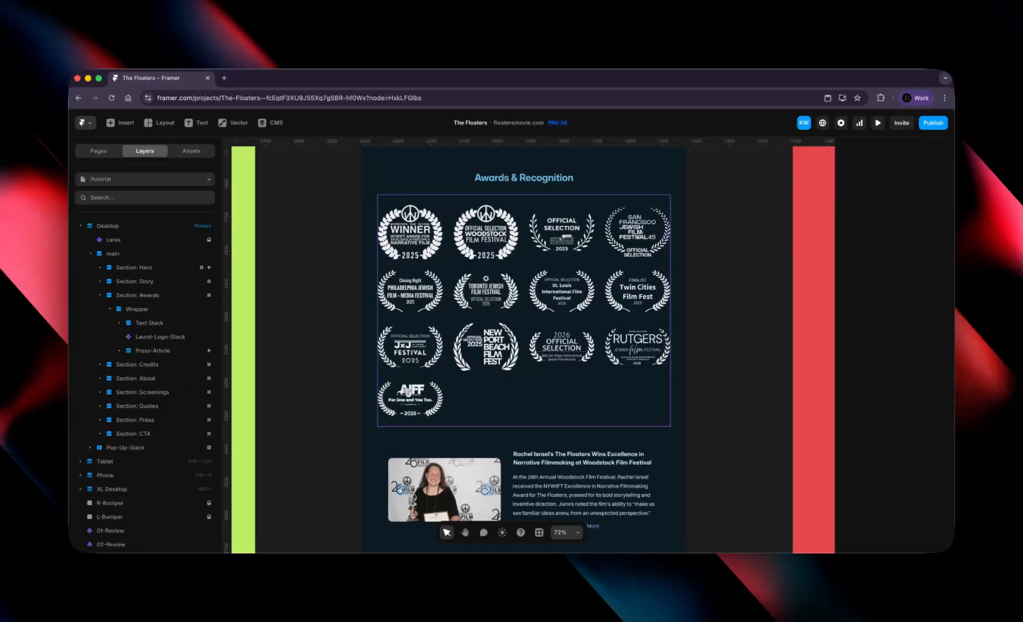
Step: Duplicate the AJFF laurel in the Laurel-Logo-Stack component's Desktop variant and examine the copy's SVG settings
double_click(486, 231)
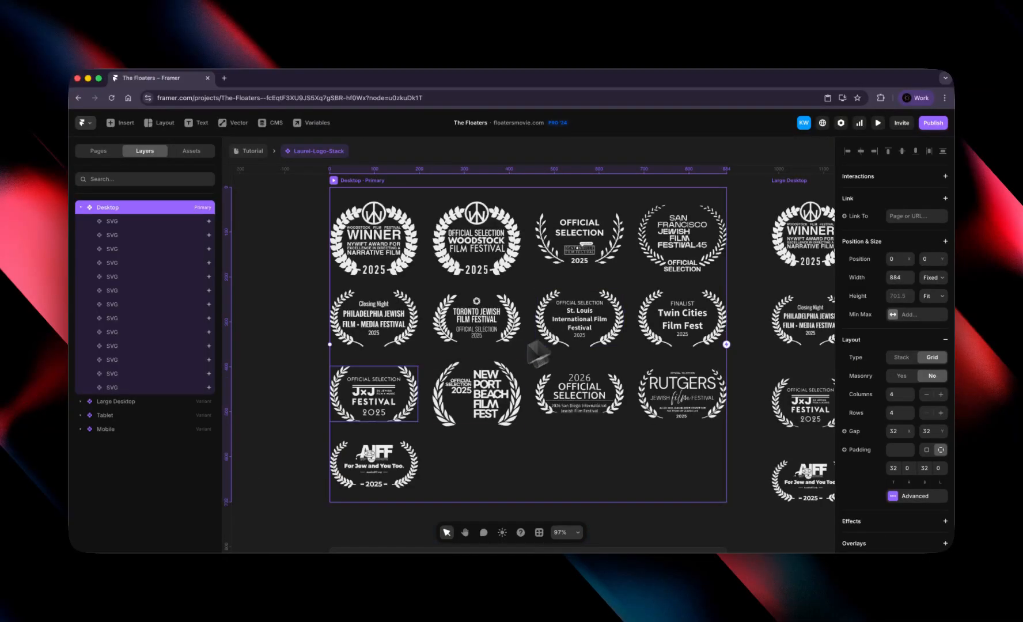
left_click(378, 464)
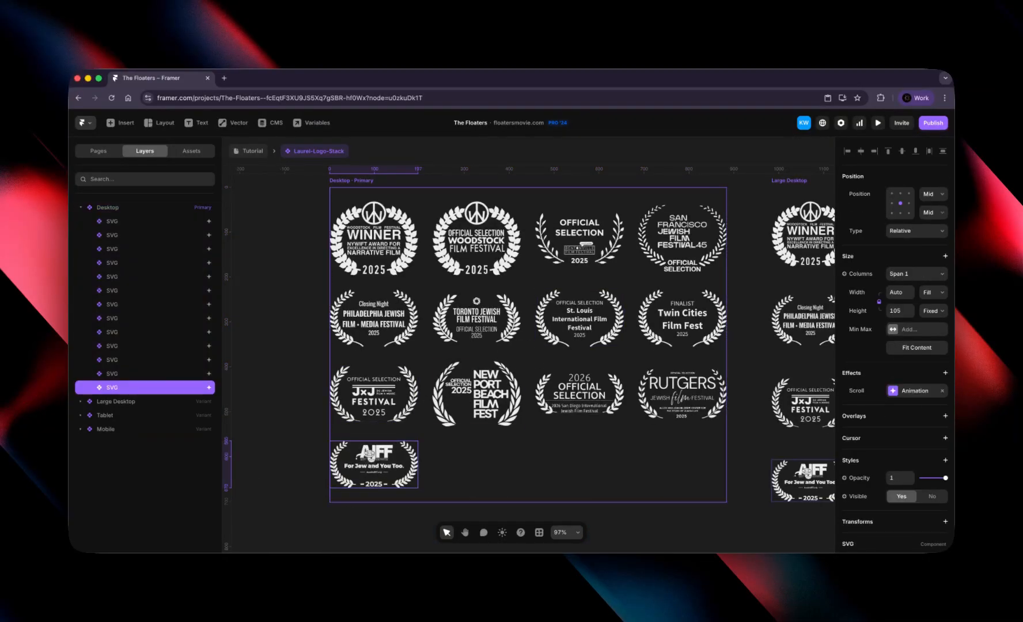
key("super+d")
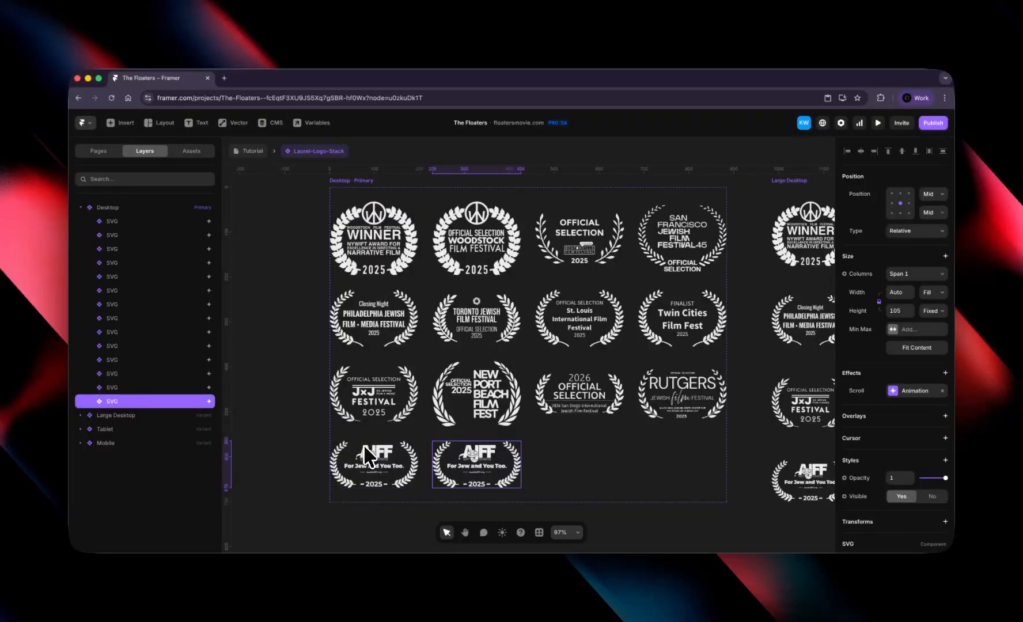
right_click(147, 402)
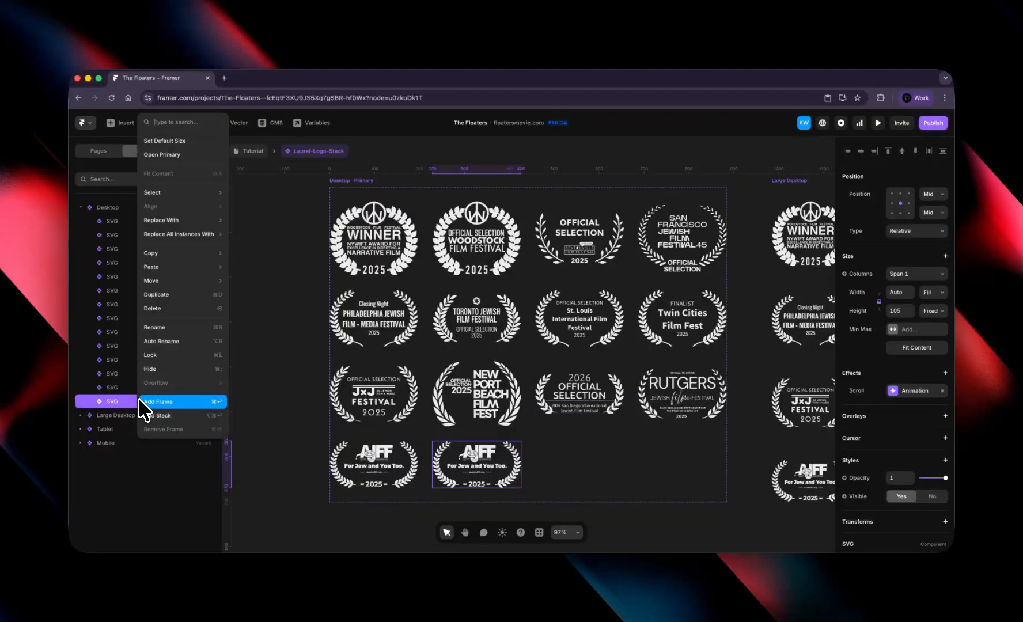
left_click(311, 522)
scroll(892, 423, "down", 5)
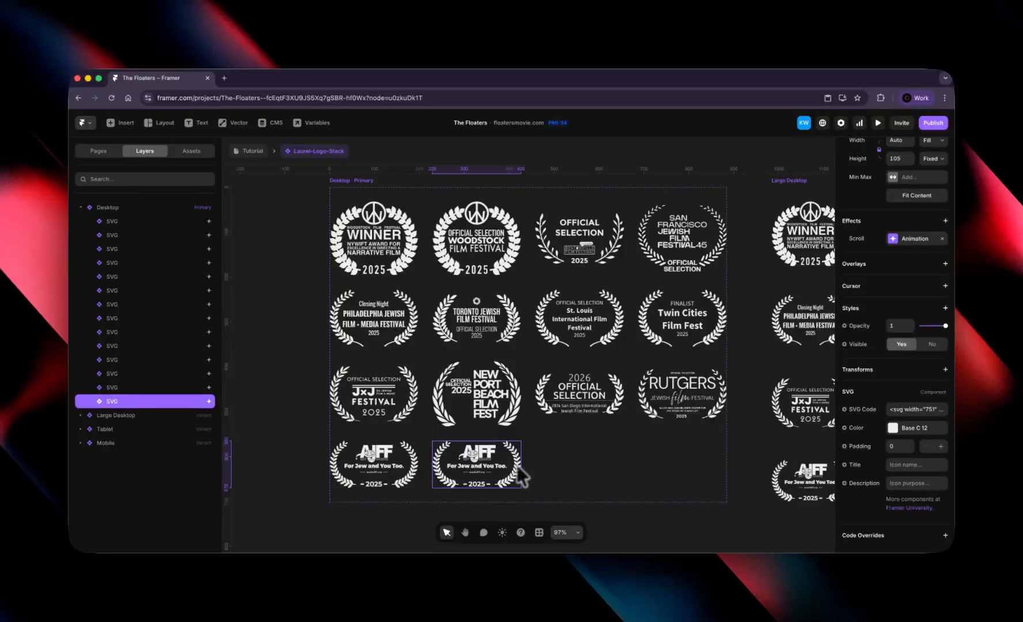
Step: Delete the duplicated AJFF laurel and return from the component to the Tutorial page
key("BackSpace")
left_click(238, 152)
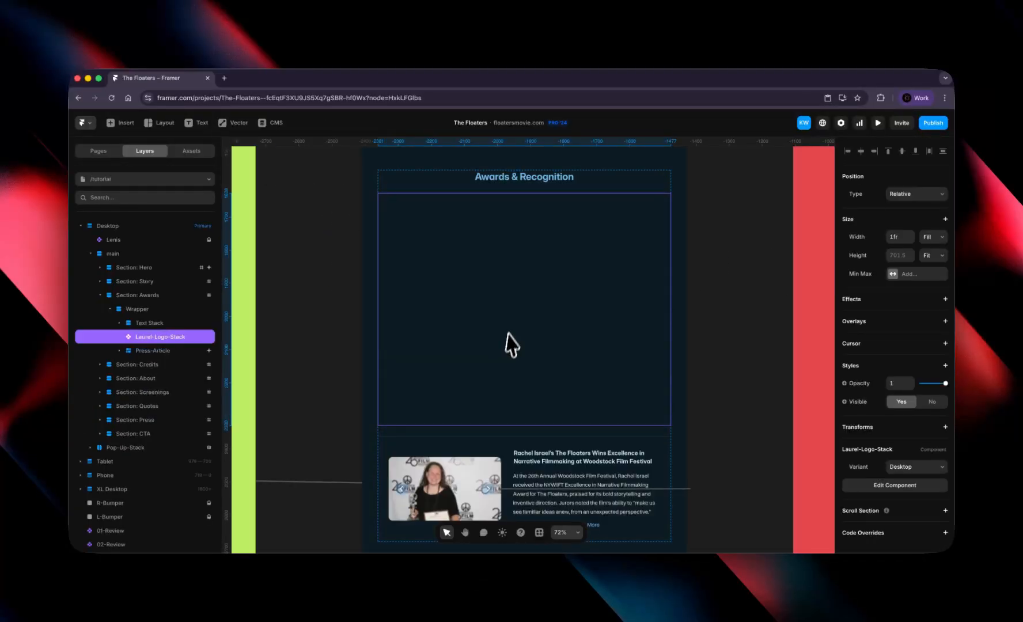
left_click(715, 347)
Step: Examine the Press-Article slideshow in the Awards section and its linked Director-Image-01 and Director-Image-02 frames
key("h")
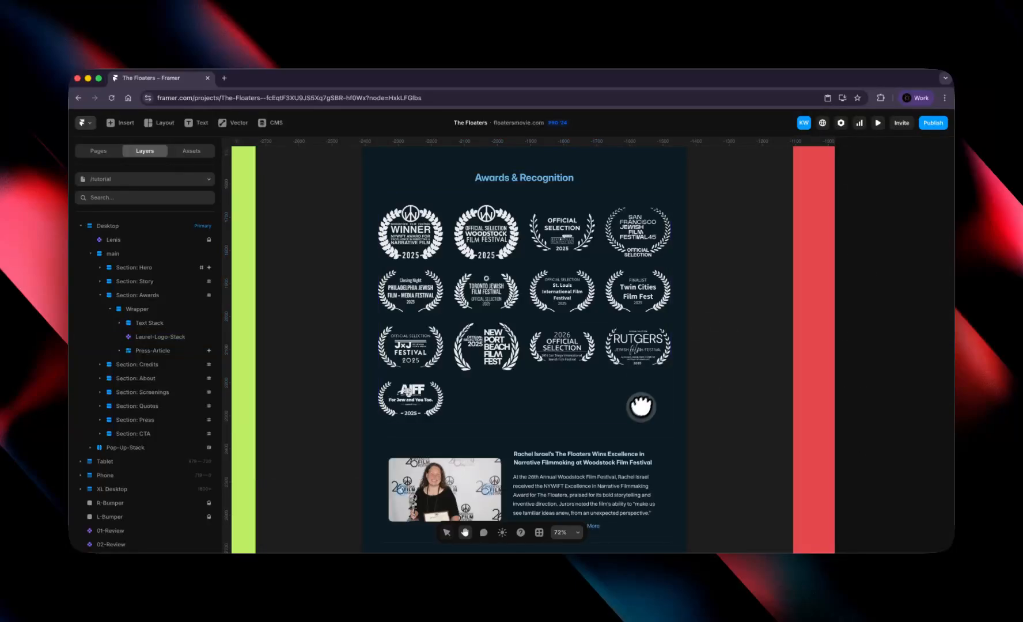
left_click_drag(641, 407, 724, 266)
key("v")
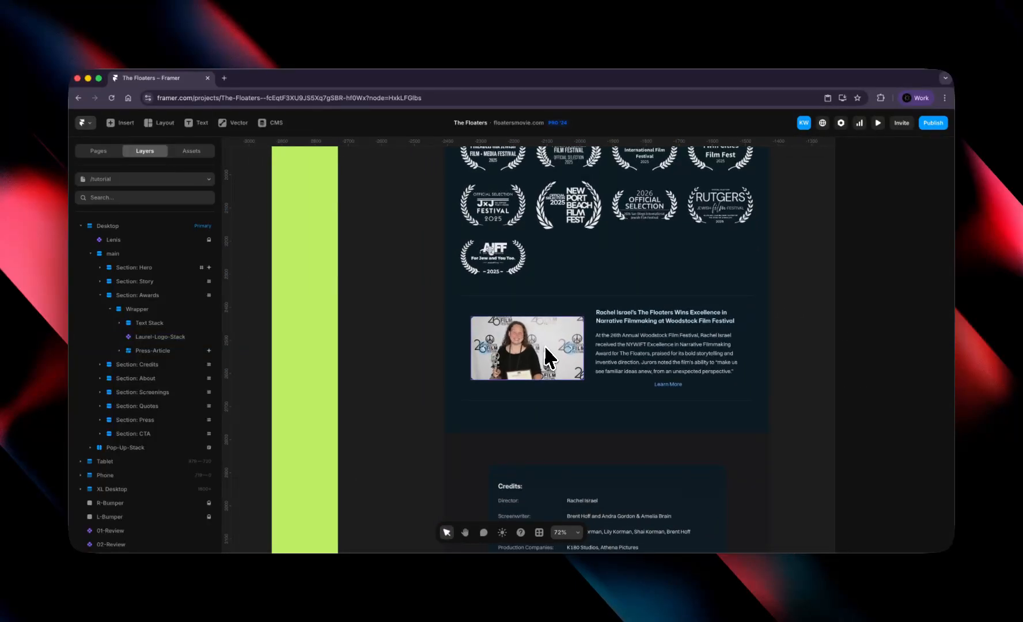
scroll(546, 339, "down", 3)
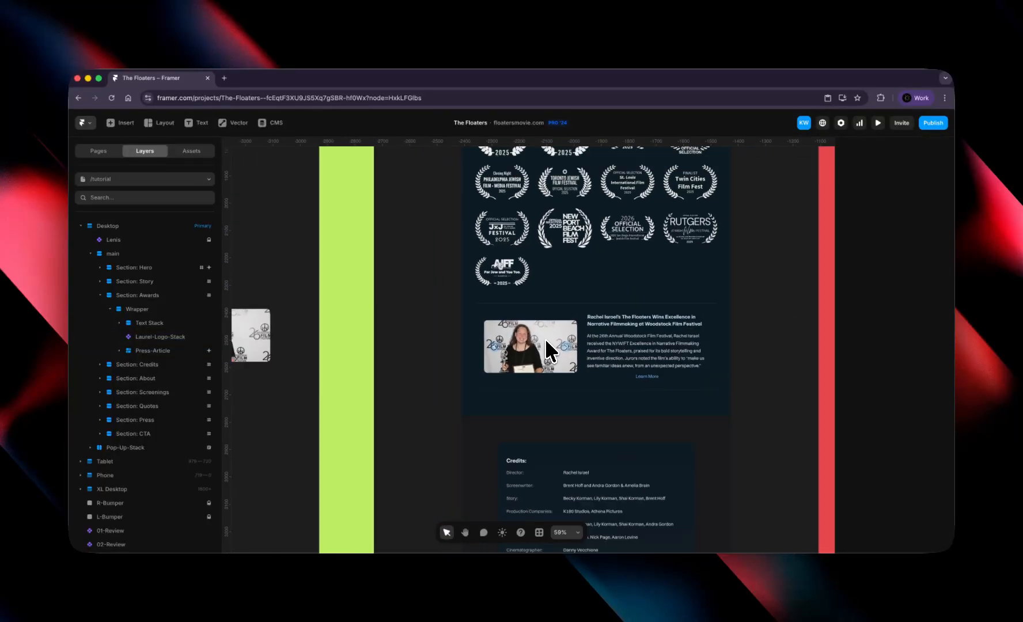
left_click(544, 337)
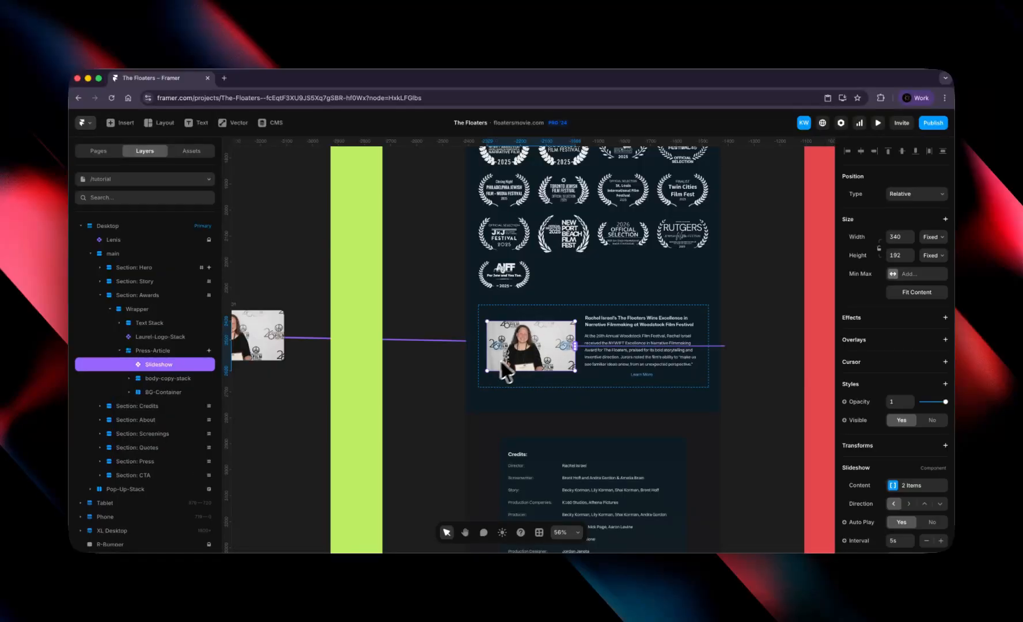
left_click_drag(495, 364, 604, 366)
left_click_drag(687, 348, 290, 344)
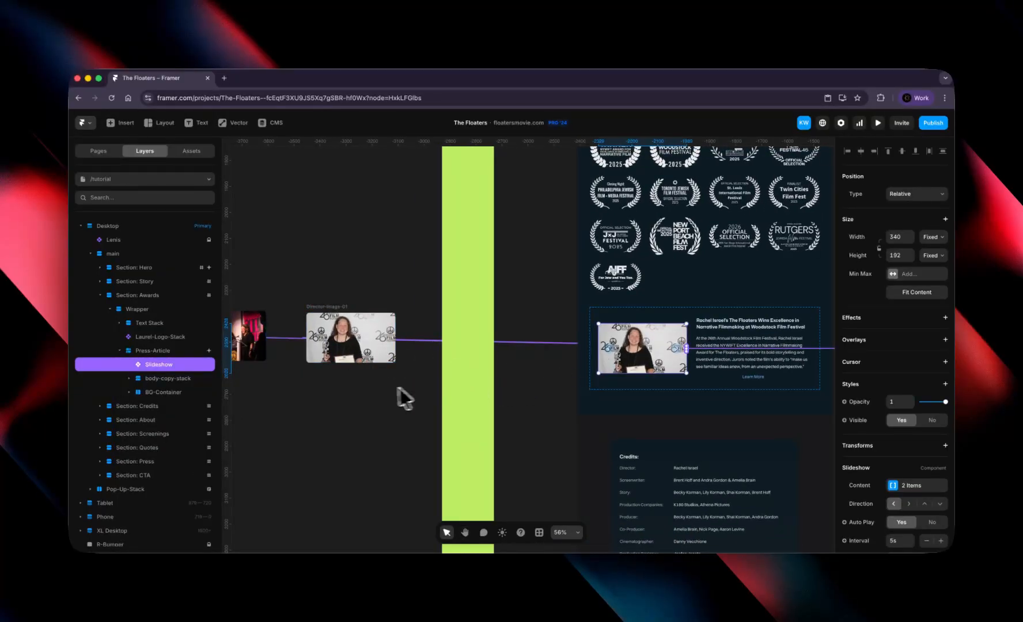
left_click_drag(400, 391, 484, 372)
left_click(465, 315)
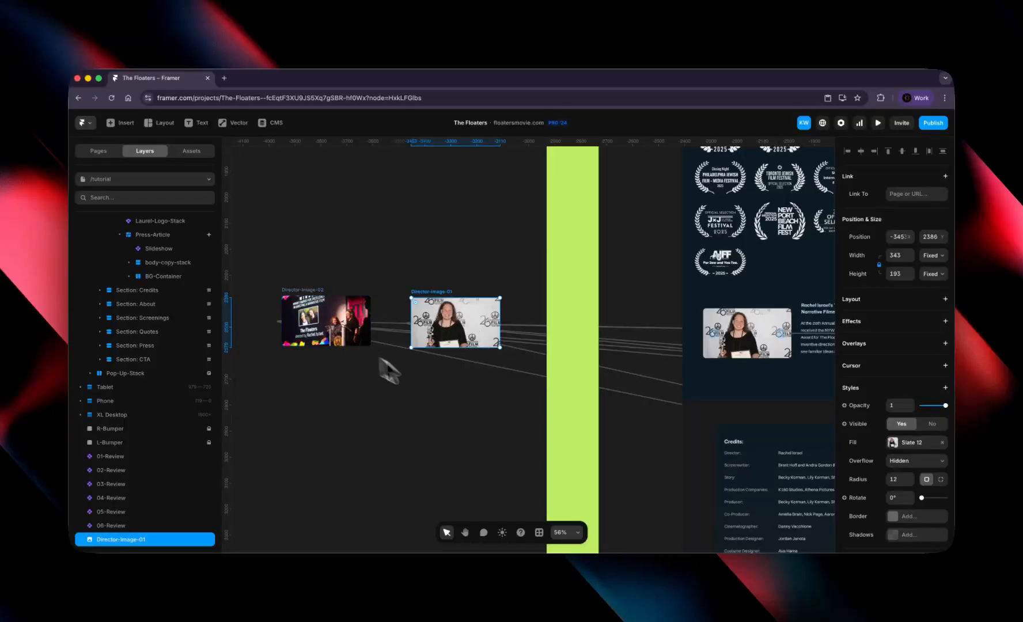
scroll(600, 378, "right", 5)
left_click(622, 346)
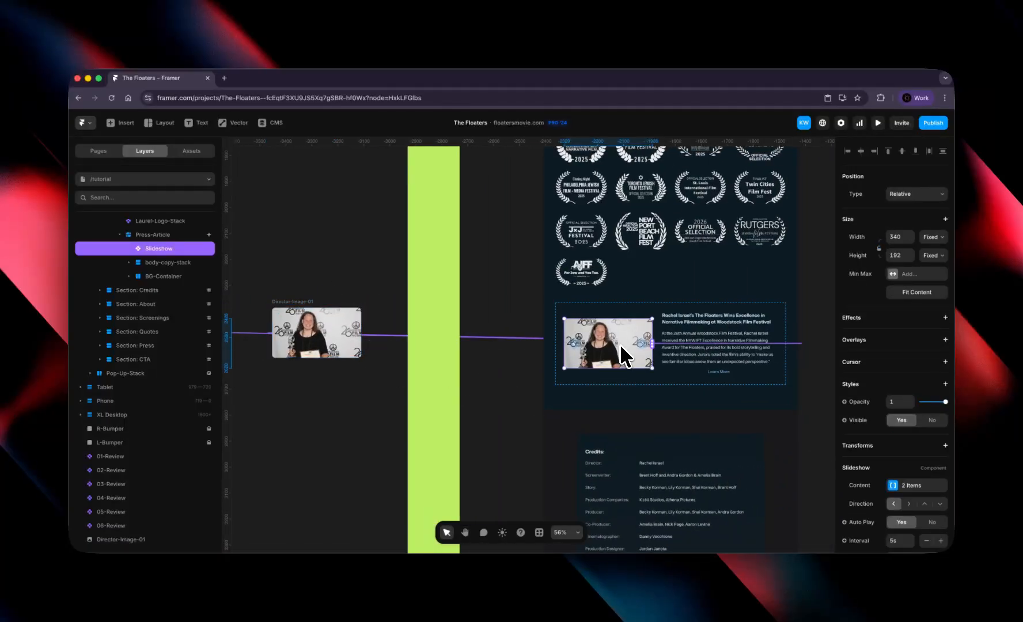
Step: Examine the Carousel in Section: Quotes and the review cards linked to it outside the Desktop layout
scroll(654, 366, "right", 7)
scroll(518, 323, "down", 2)
scroll(507, 366, "left", 3)
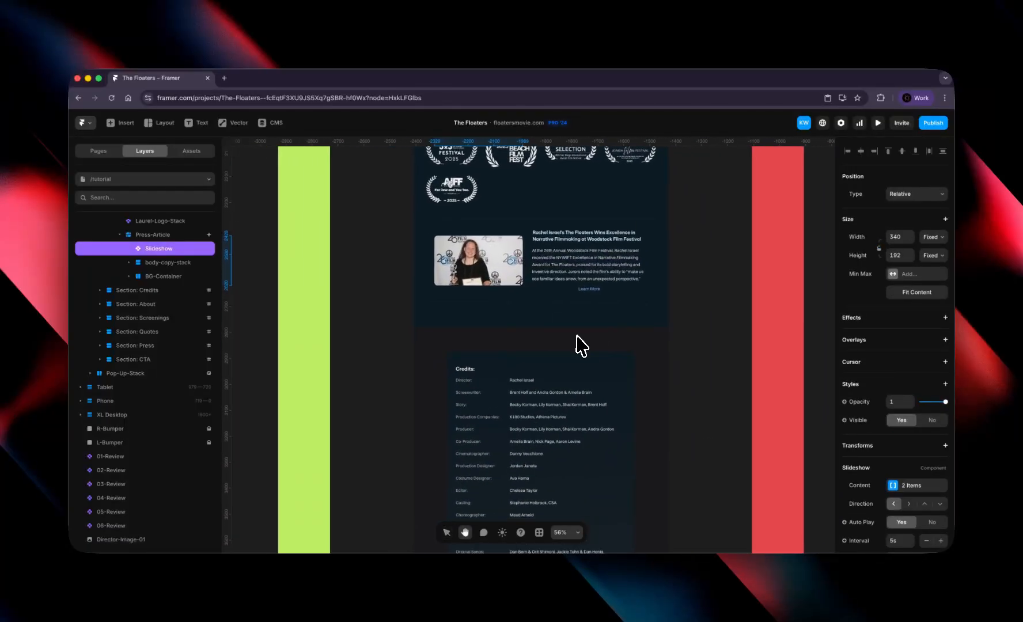
scroll(581, 345, "down", 7)
scroll(594, 412, "down", 12)
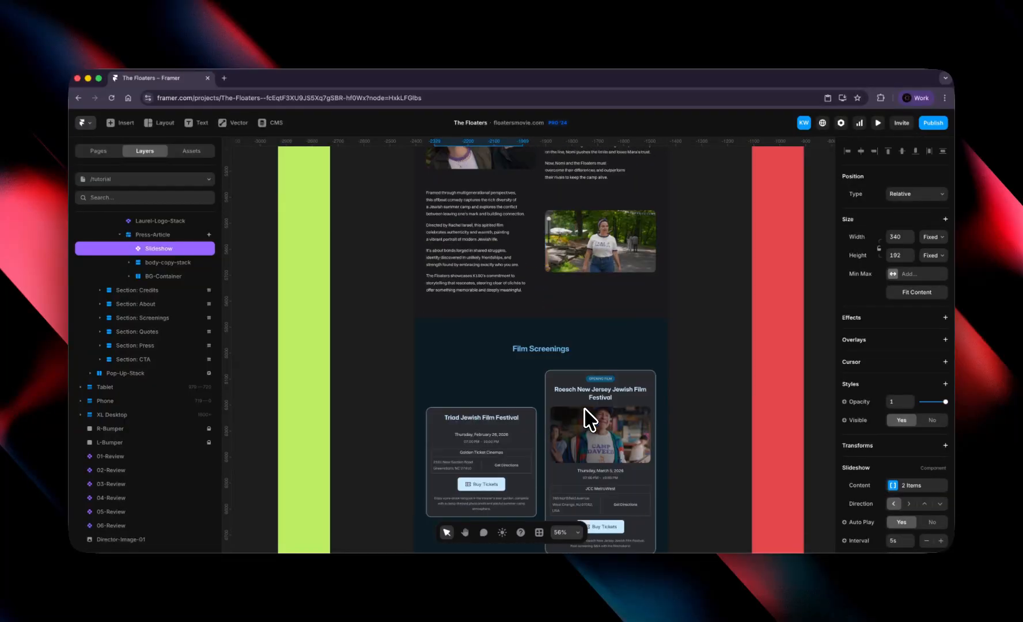
scroll(594, 377, "down", 10)
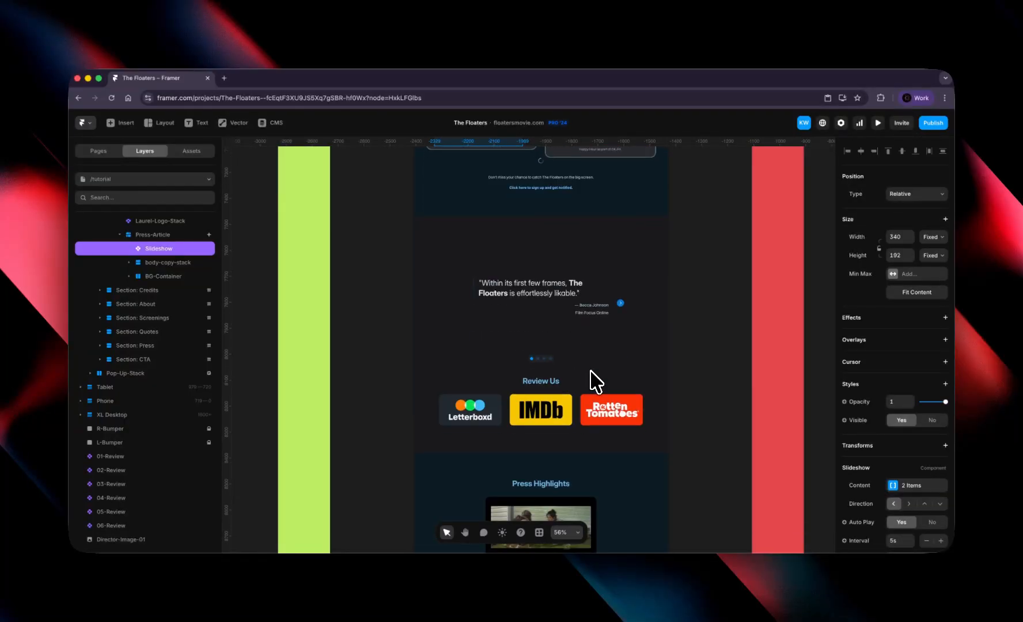
left_click(558, 296)
left_click_drag(487, 343, 710, 347)
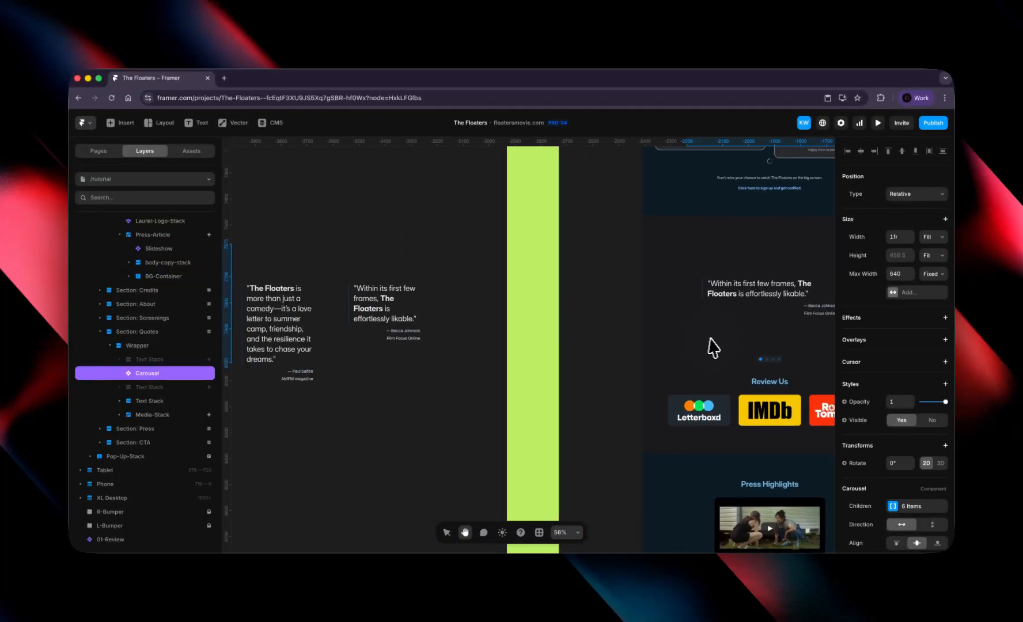
scroll(443, 331, "down", 3)
left_click_drag(441, 332, 676, 339)
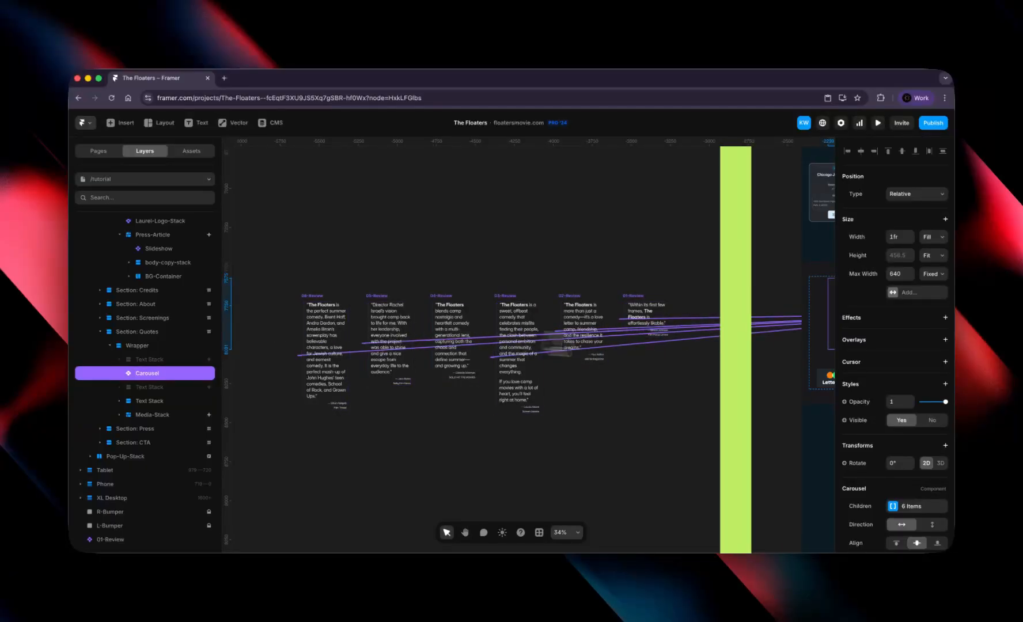
scroll(444, 283, "left", 3)
scroll(510, 339, "up", 3)
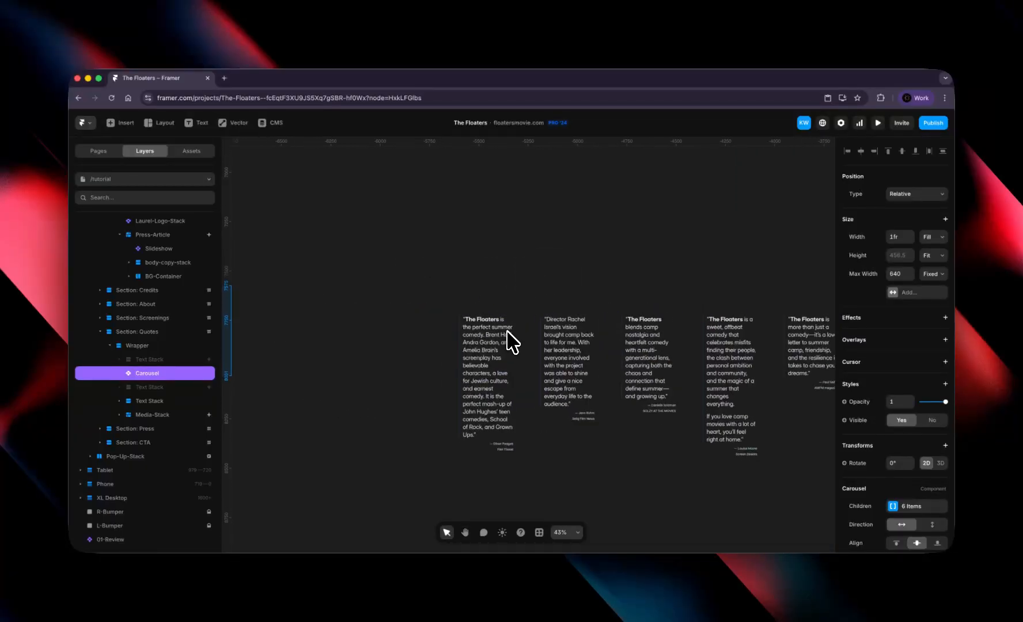
Step: Duplicate the 06-Review card and place the copy beside the original in the row of reviews
left_click(488, 336)
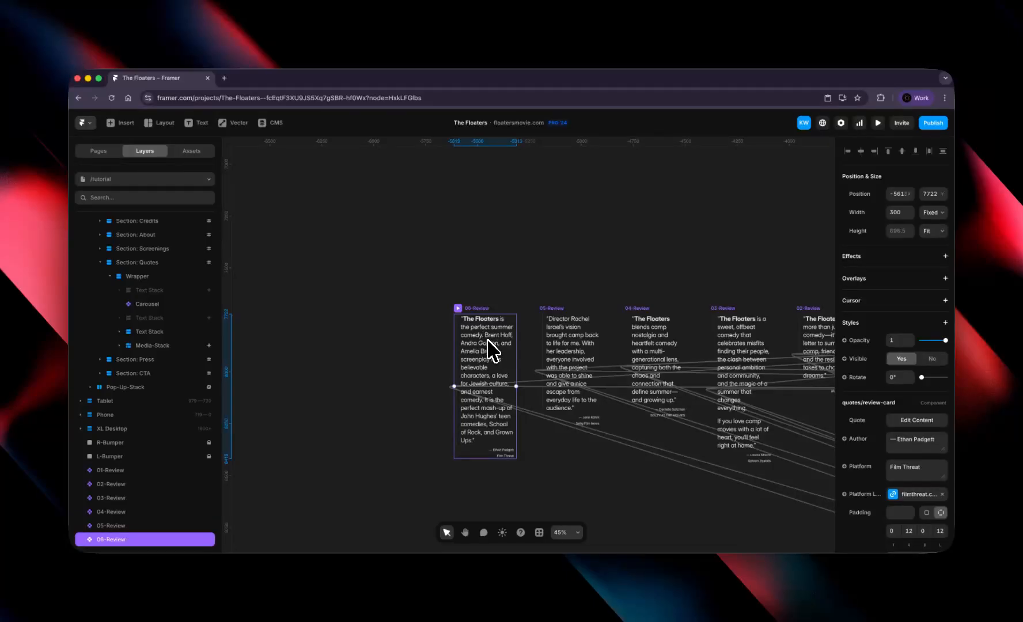
key("super+d")
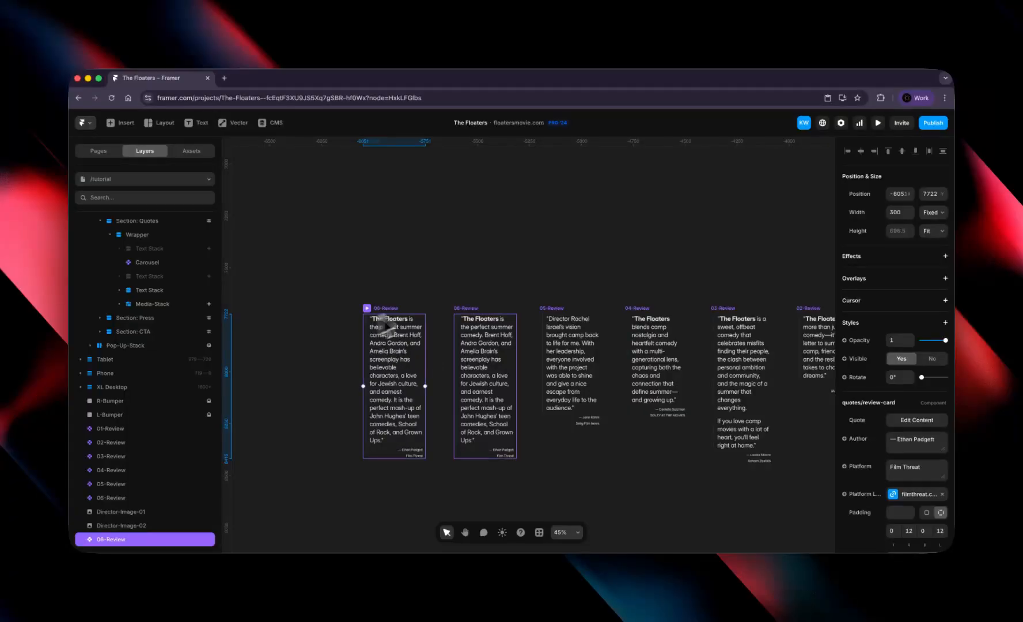
scroll(905, 453, "down", 1)
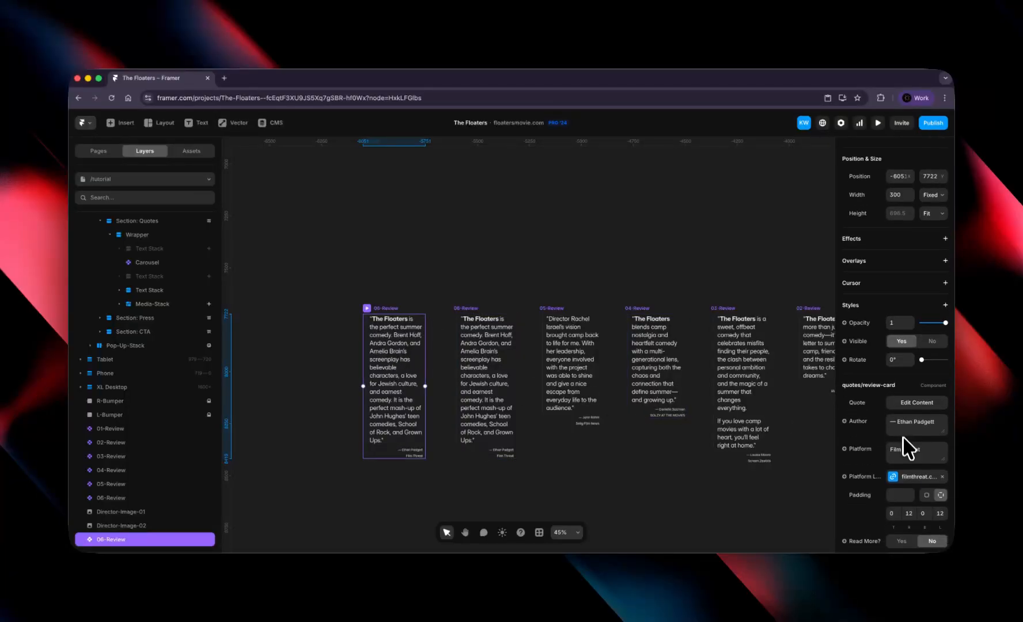
Step: On the duplicated review card, enter the new author's name and set the platform to pitch.dog
left_click(899, 425)
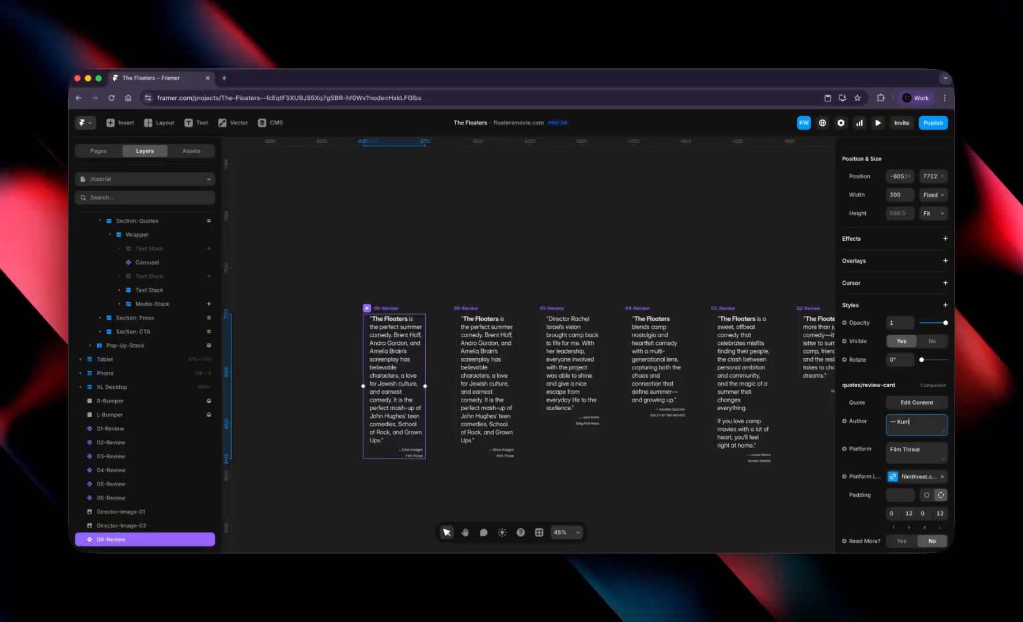
type("Kumail")
left_click(929, 447)
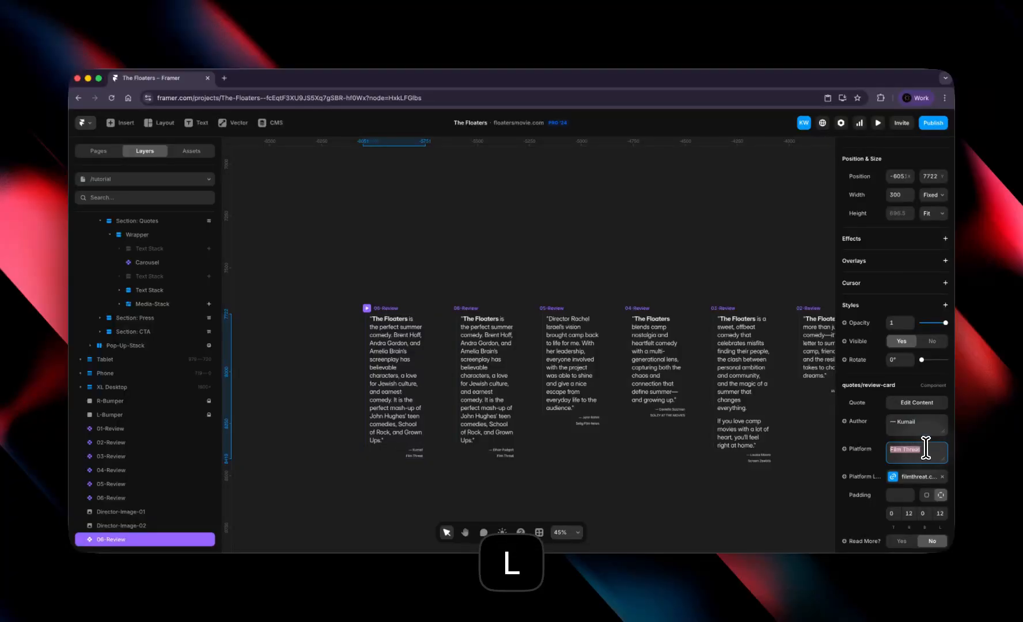
type("pitch.")
key("BackSpace")
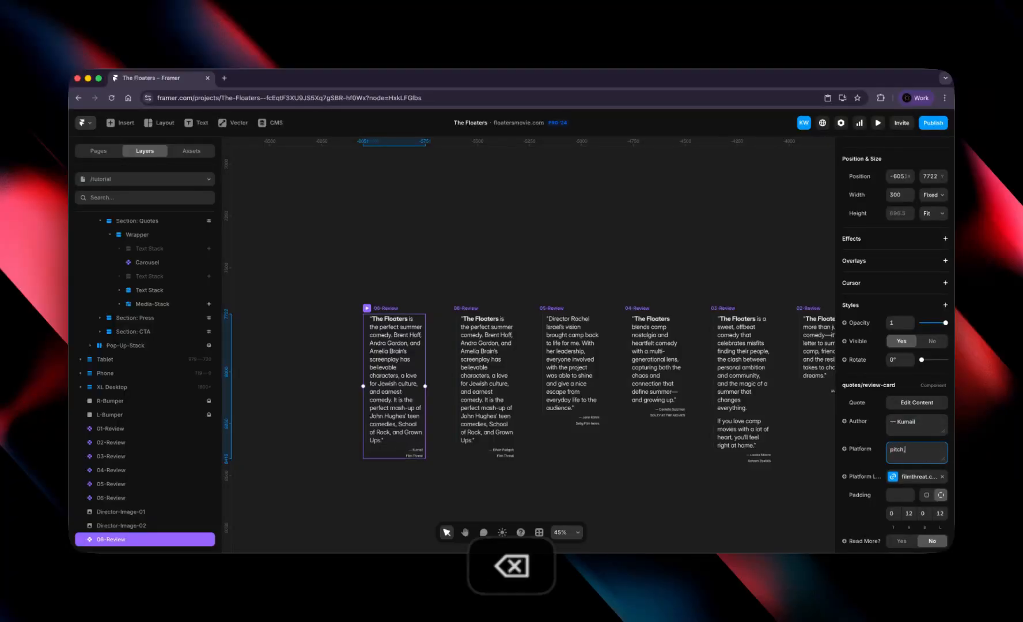
type(".dog")
Step: Replace the duplicated card's quote with "The Floaters is the best!", keeping the bold film title
scroll(922, 473, "down", 2)
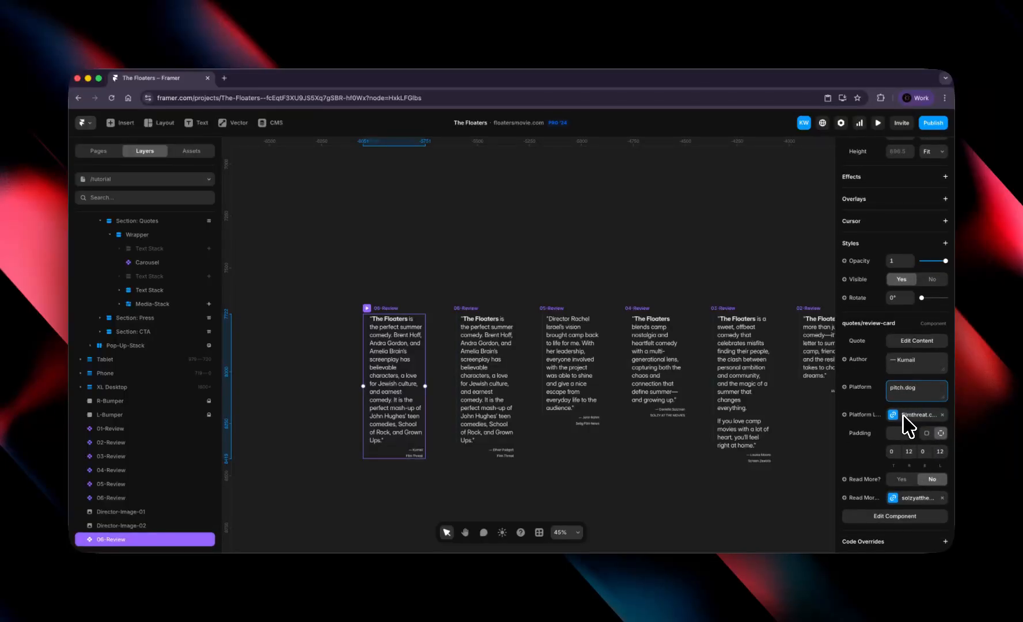
left_click(907, 343)
left_click(746, 392)
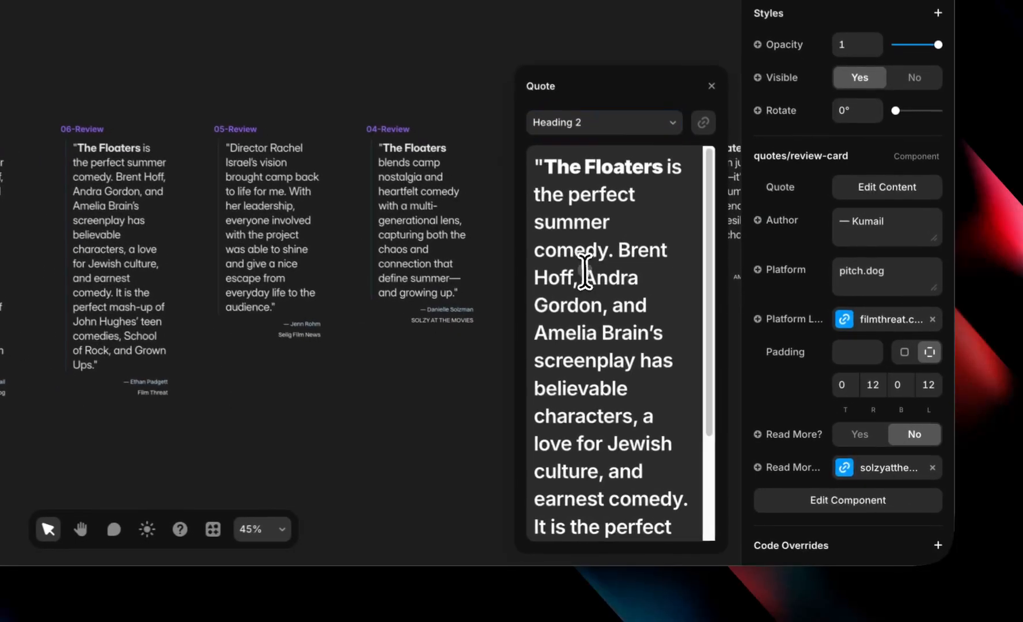
scroll(757, 395, "down", 5)
scroll(767, 400, "up", 5)
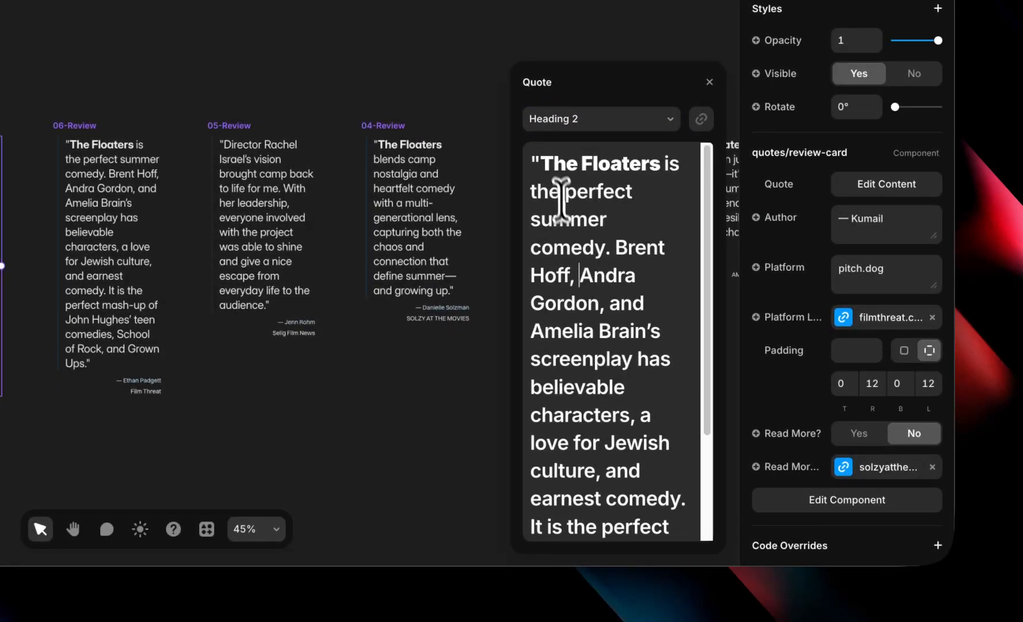
left_click_drag(543, 167, 628, 467)
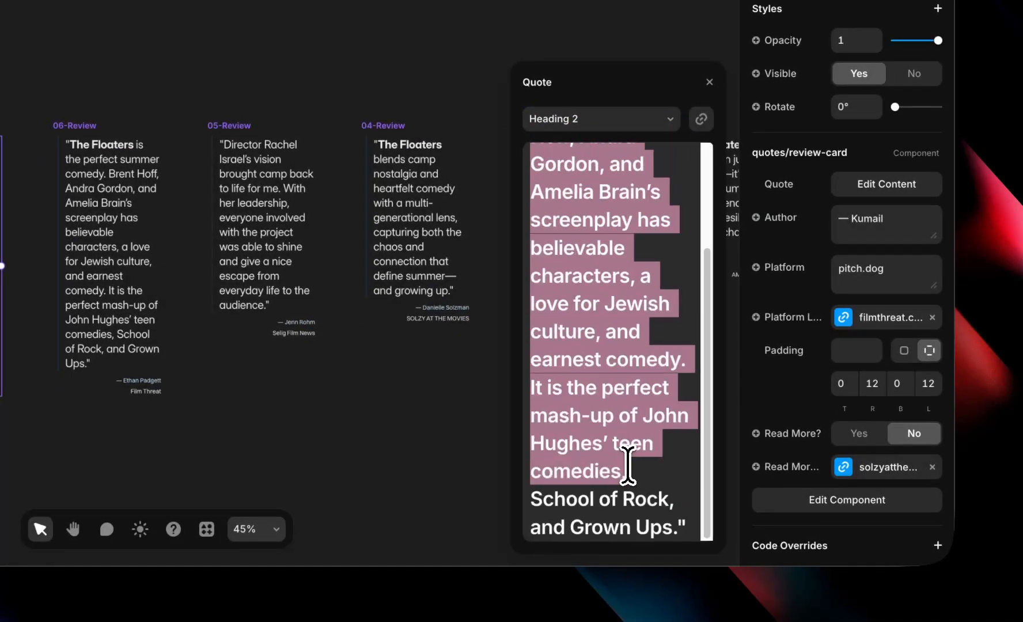
left_click(642, 495)
scroll(642, 493, "up", 4)
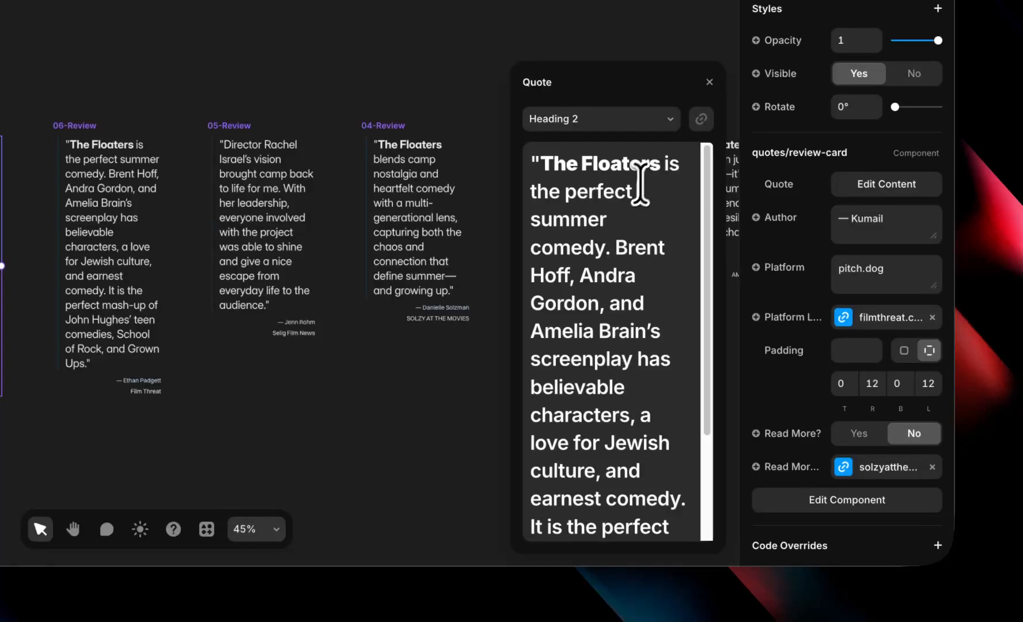
left_click_drag(664, 170, 689, 539)
key("BackSpace")
type("the be")
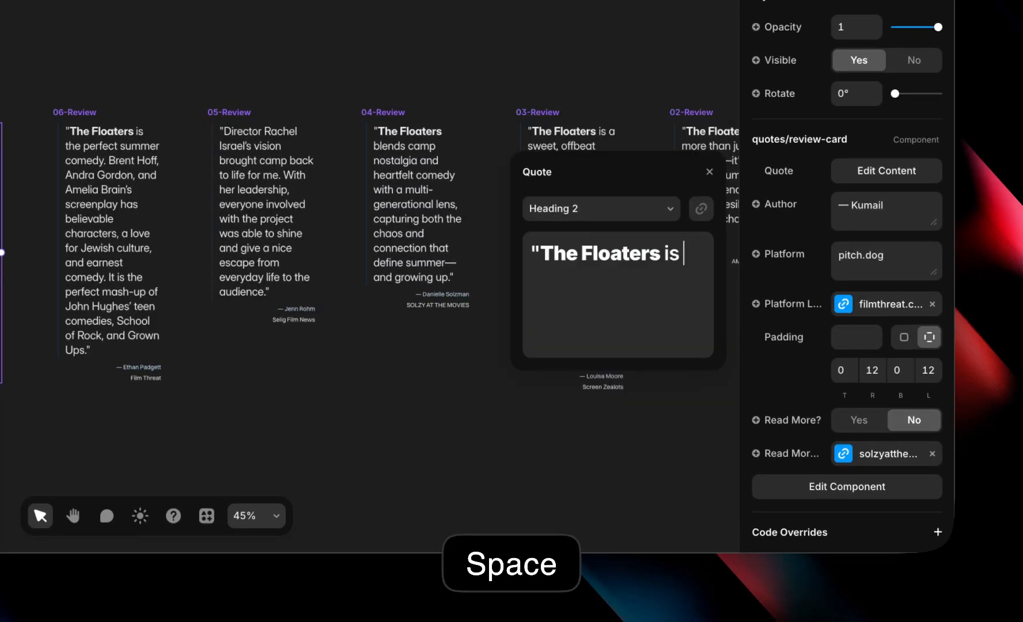
type("st!\"")
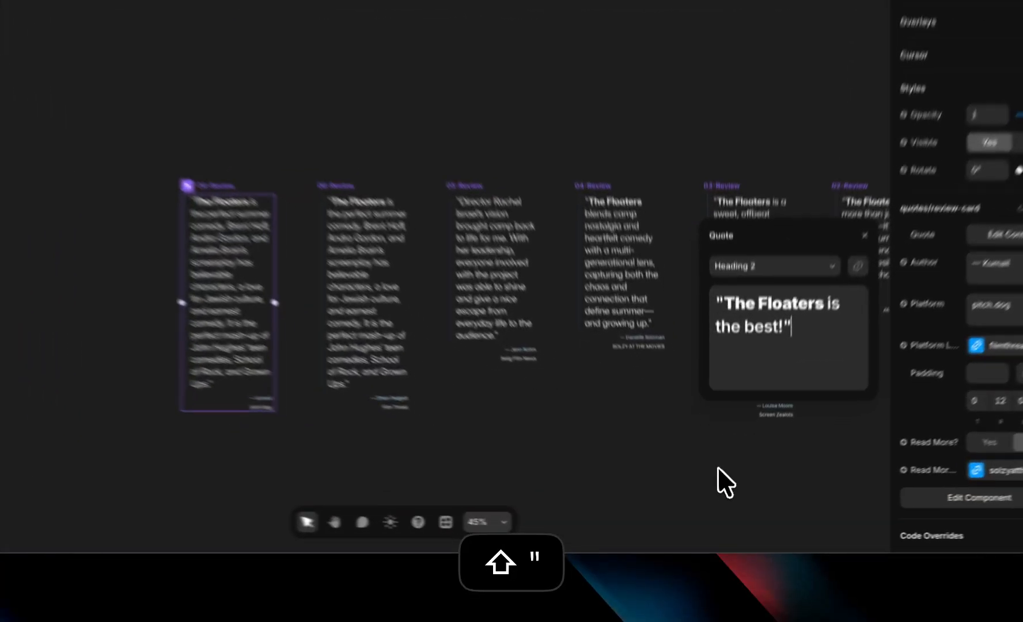
left_click(720, 497)
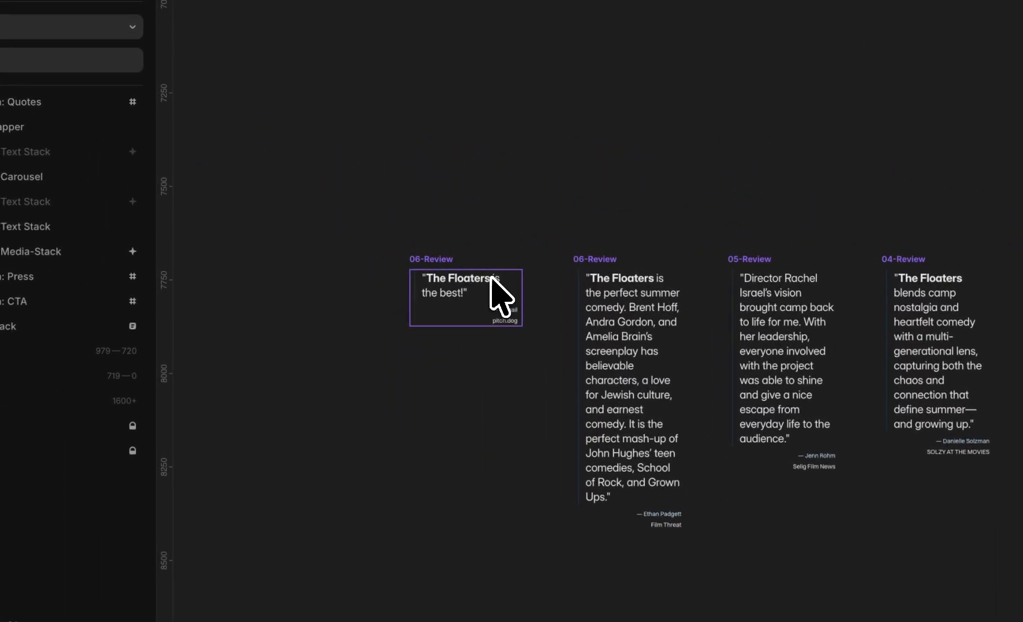
Step: Rename the duplicated review card's layer to 07-Review
left_click(461, 271)
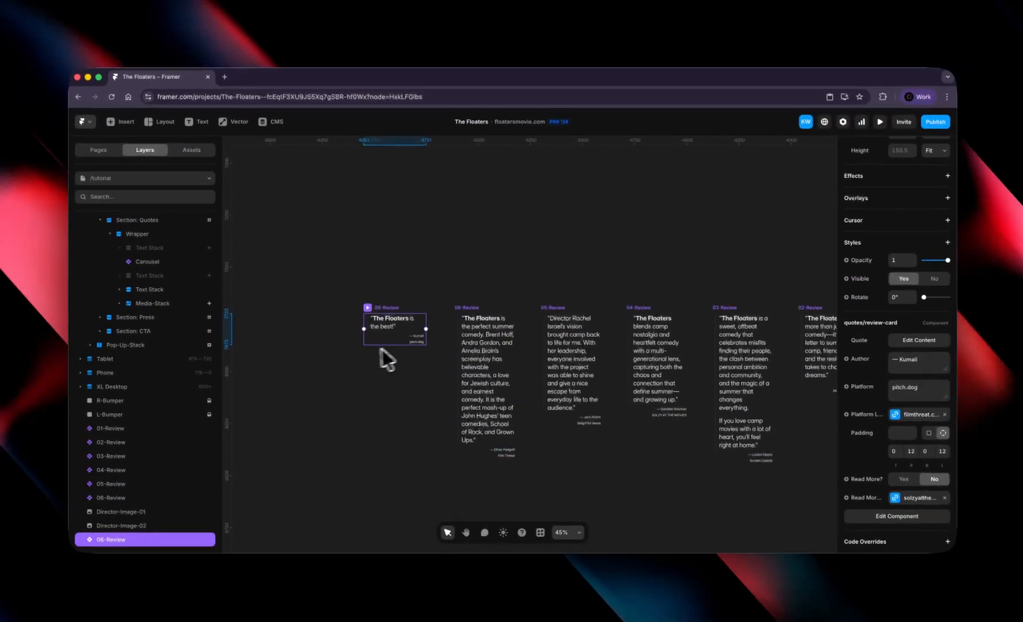
key("super+r")
key("Left")
key("Left")
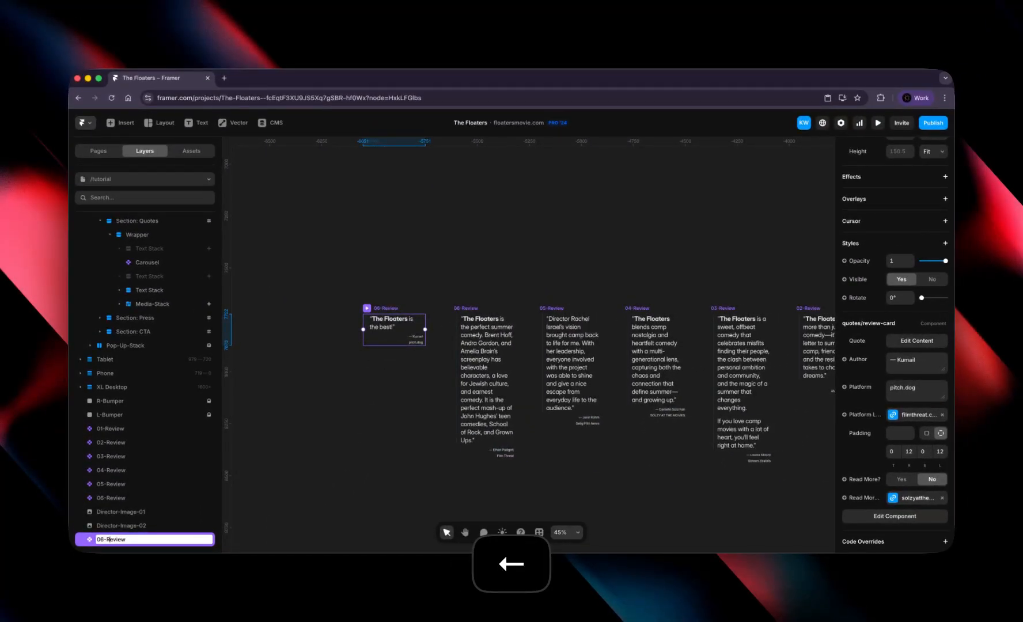
key("Left")
key("Left")
key("BackSpace")
type("7")
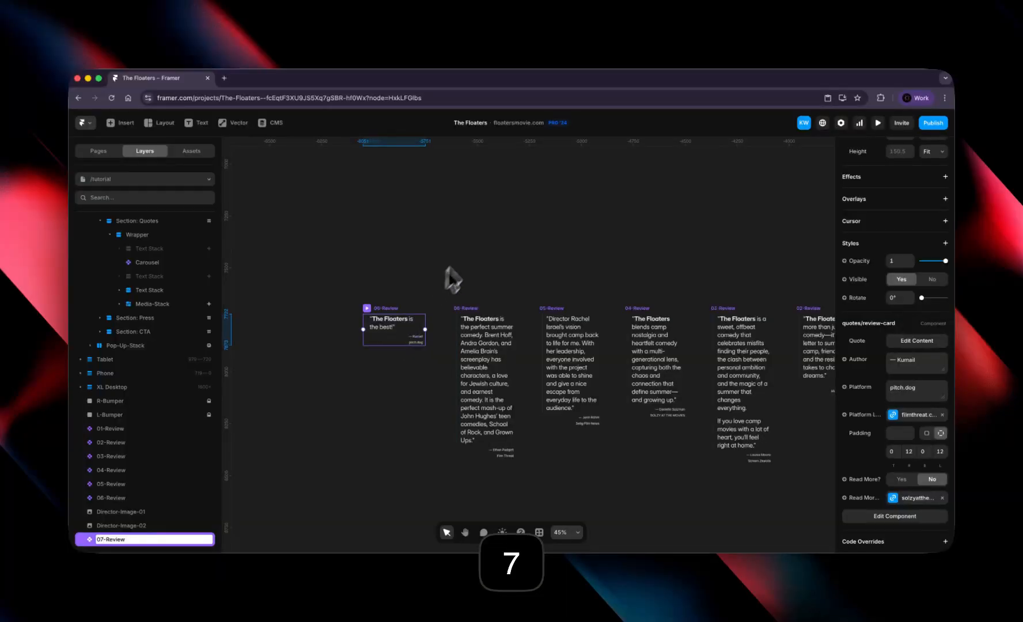
left_click(493, 250)
Step: Add 07-Review as a new child of the Carousel in Section: Quotes
key("h")
scroll(441, 226, "right", 15)
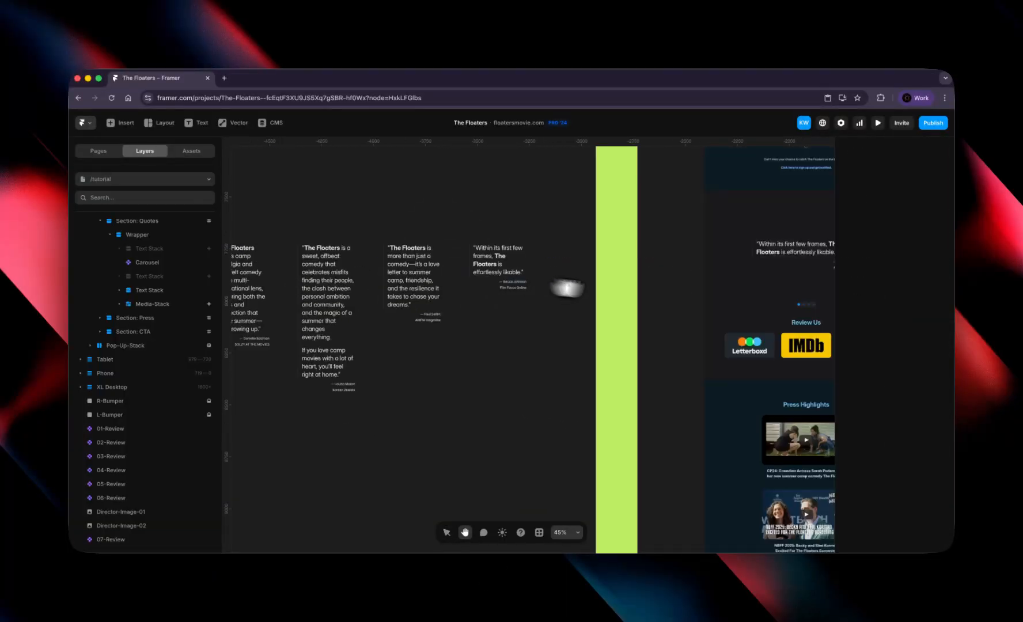
scroll(567, 288, "right", 5)
key("v")
left_click(641, 293)
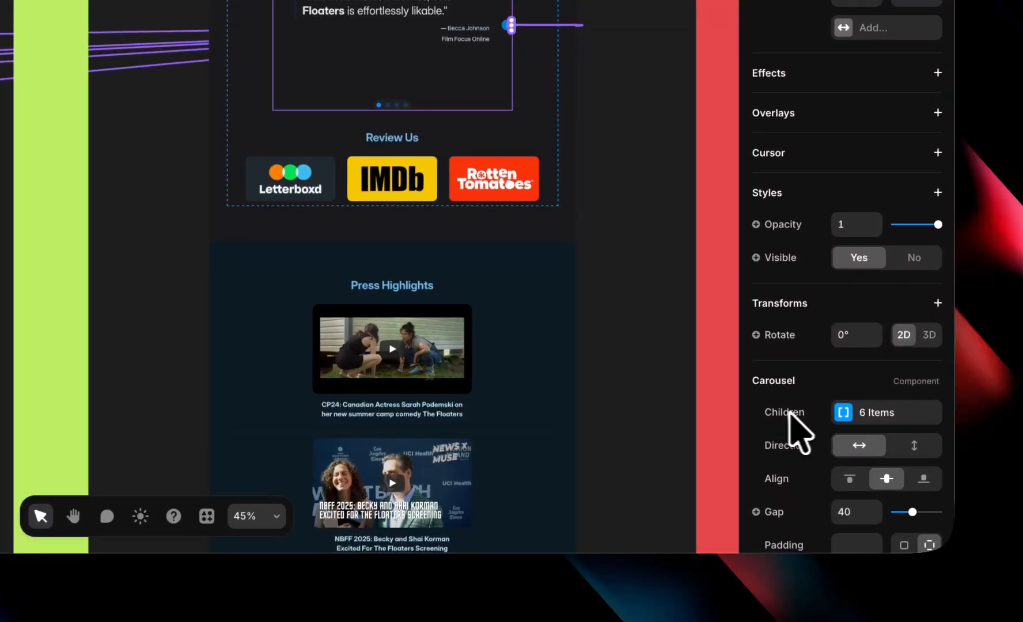
left_click(851, 413)
left_click(606, 514)
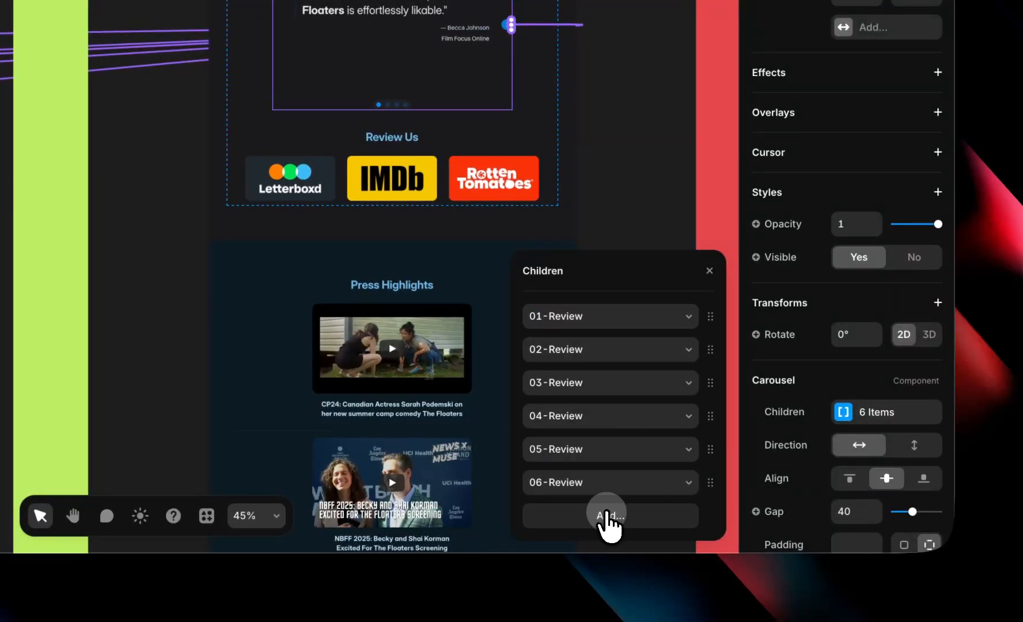
left_click(589, 488)
key("Escape")
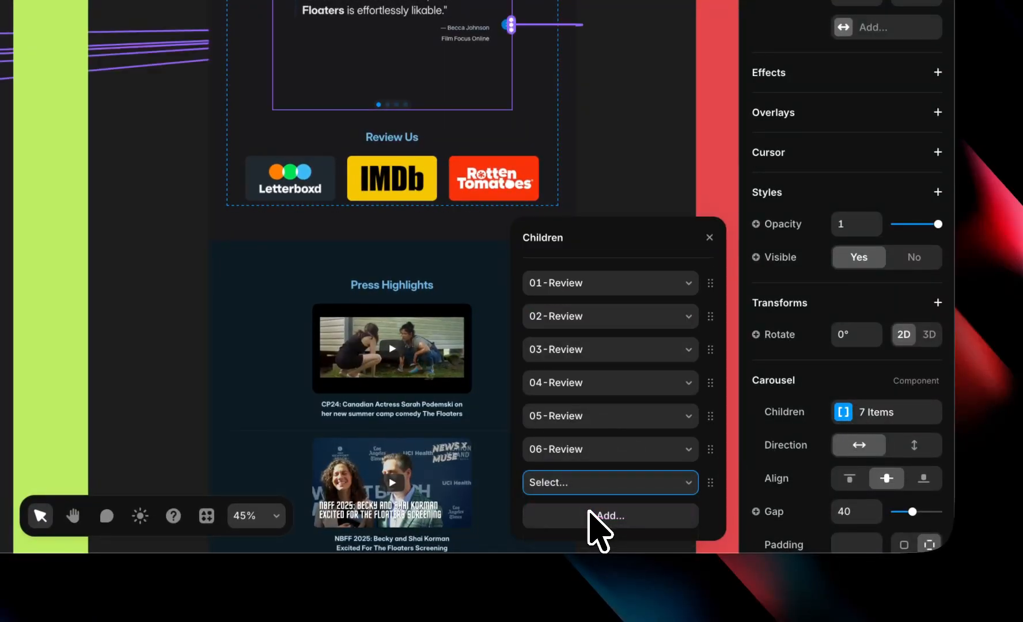
left_click(606, 140)
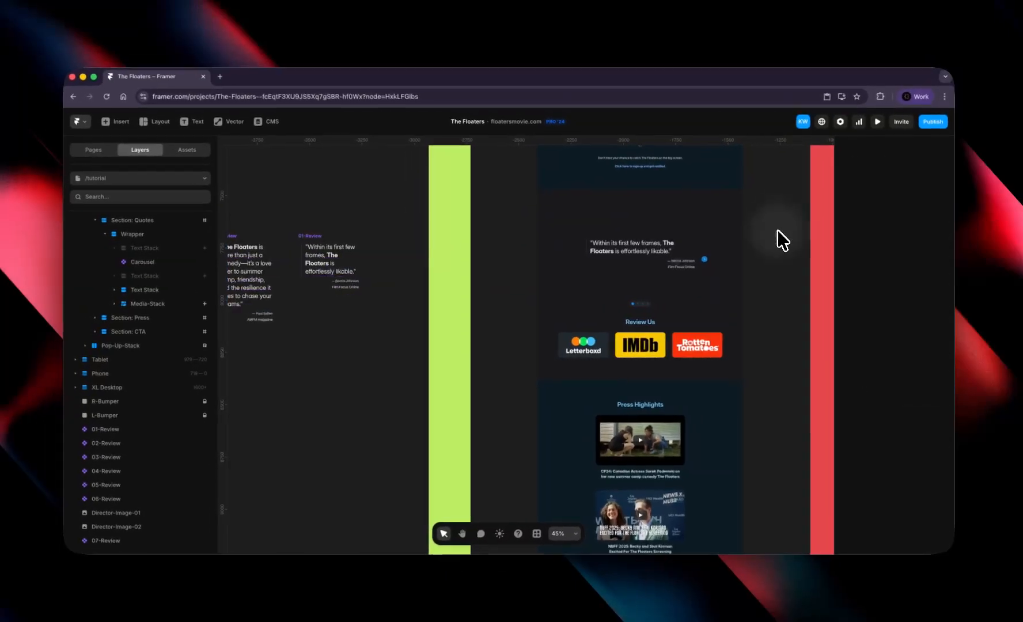
Step: Preview the page and locate the quotes carousel above Review Us
left_click(878, 121)
scroll(597, 369, "down", 10)
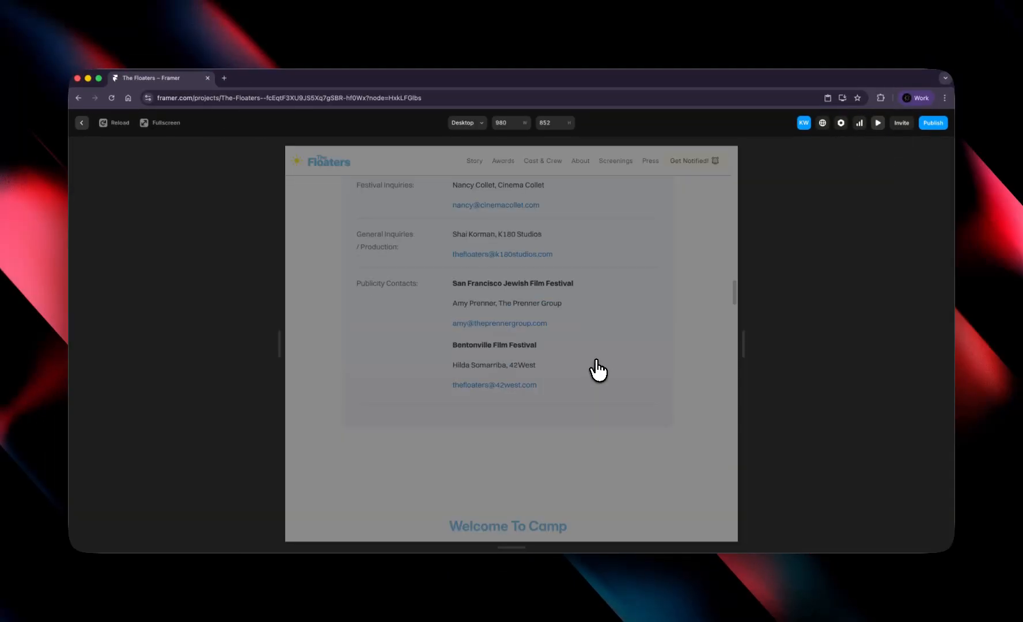
scroll(598, 369, "down", 15)
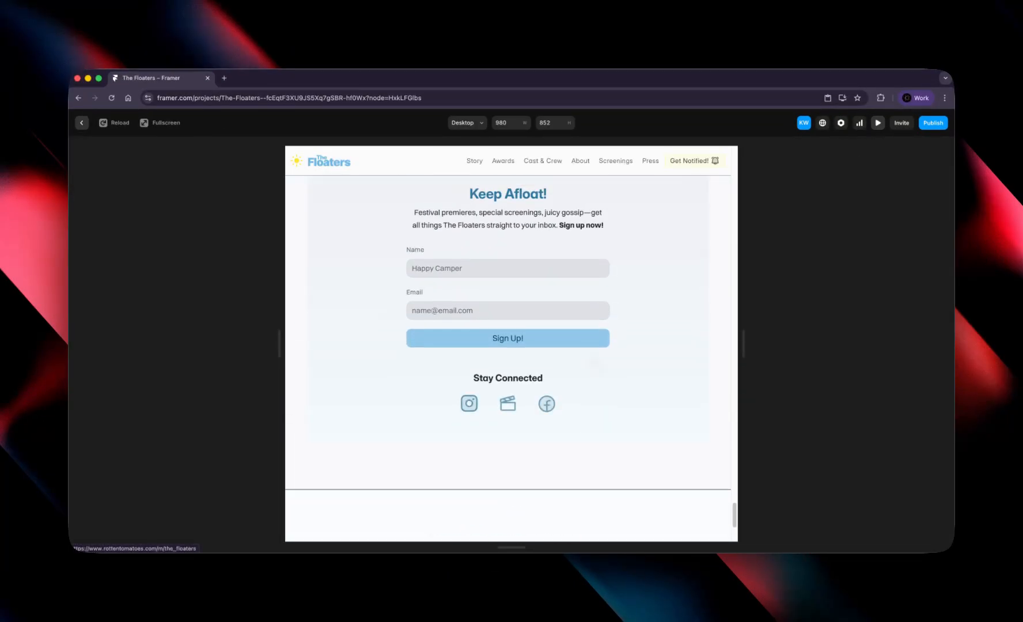
scroll(594, 365, "up", 5)
left_click(572, 271)
scroll(594, 305, "up", 4)
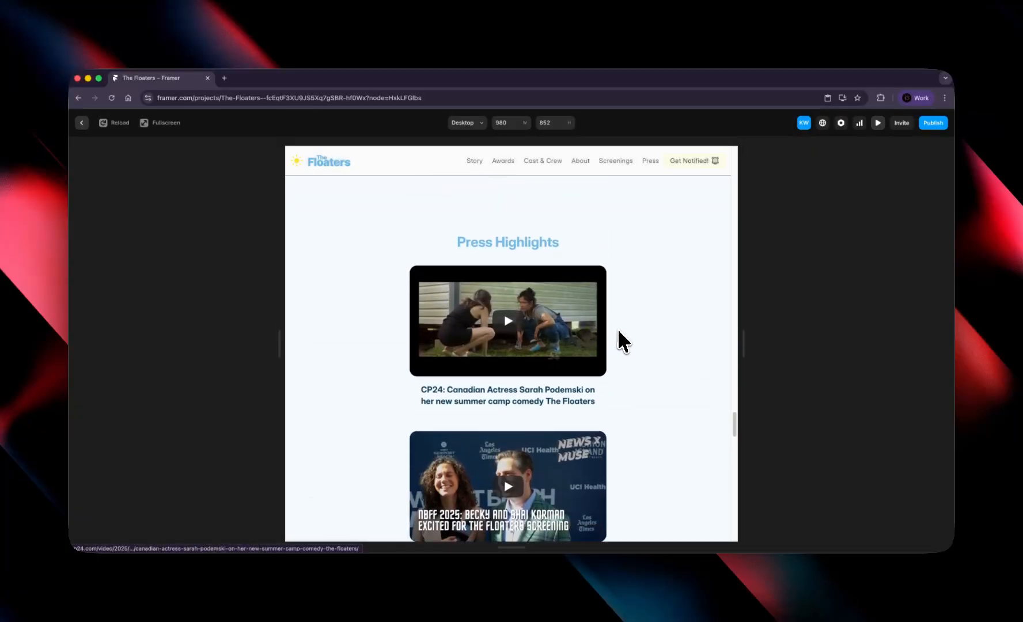
scroll(618, 332, "up", 6)
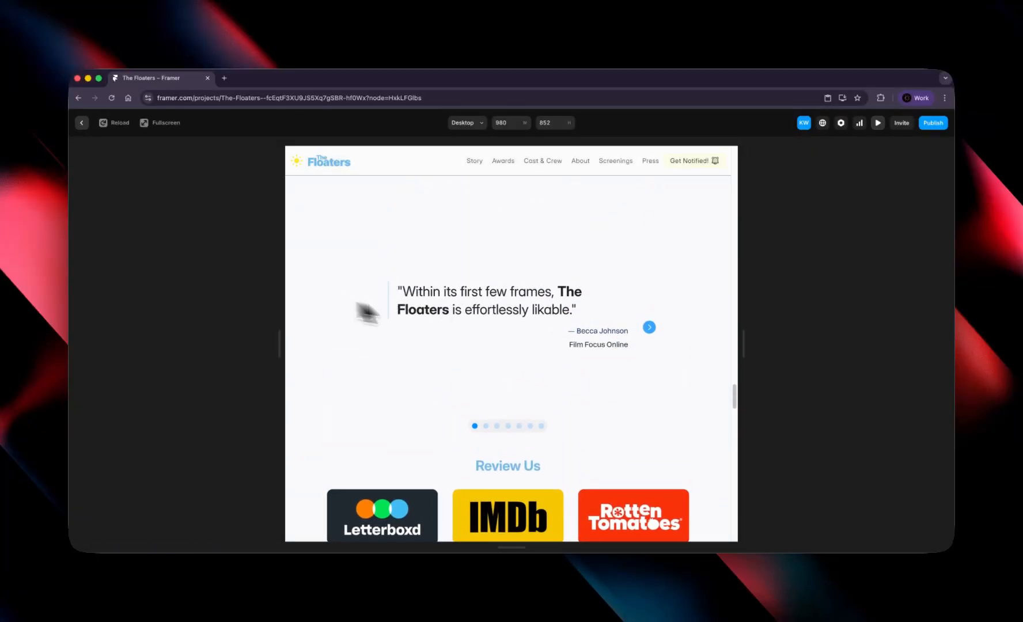
Step: Check the previewed carousel's reviews through to the last one, and return to the canvas
left_click(649, 327)
left_click(650, 327)
left_click(649, 327)
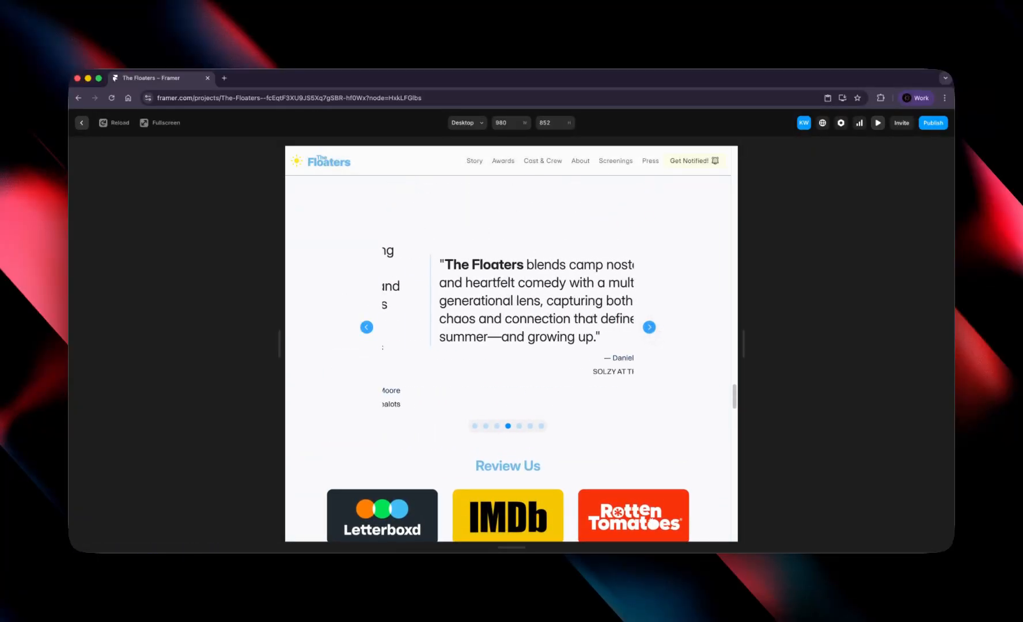
left_click(650, 328)
left_click(650, 328)
left_click(650, 327)
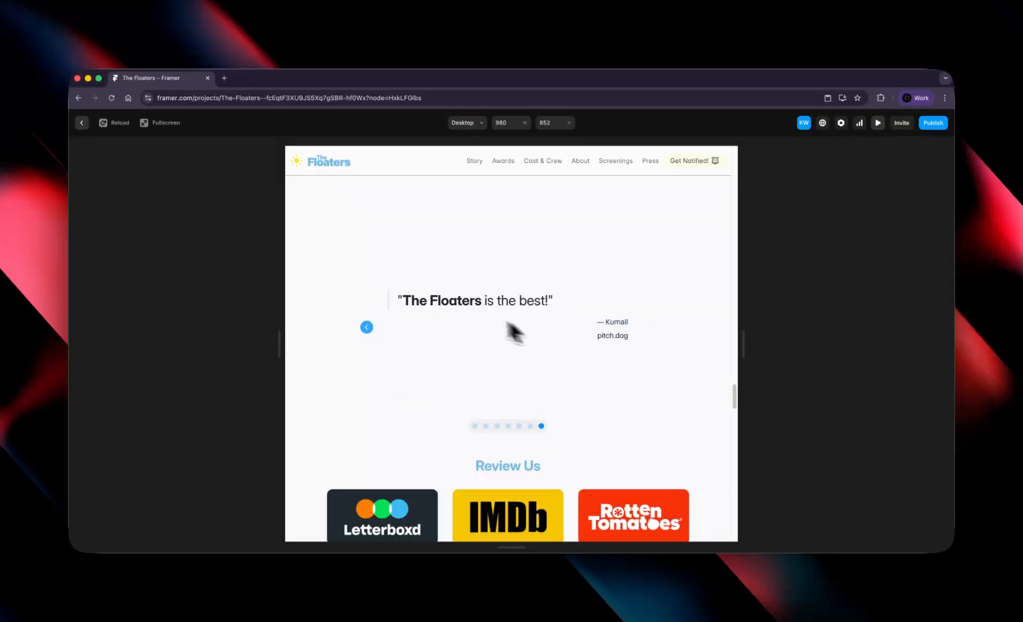
left_click(82, 122)
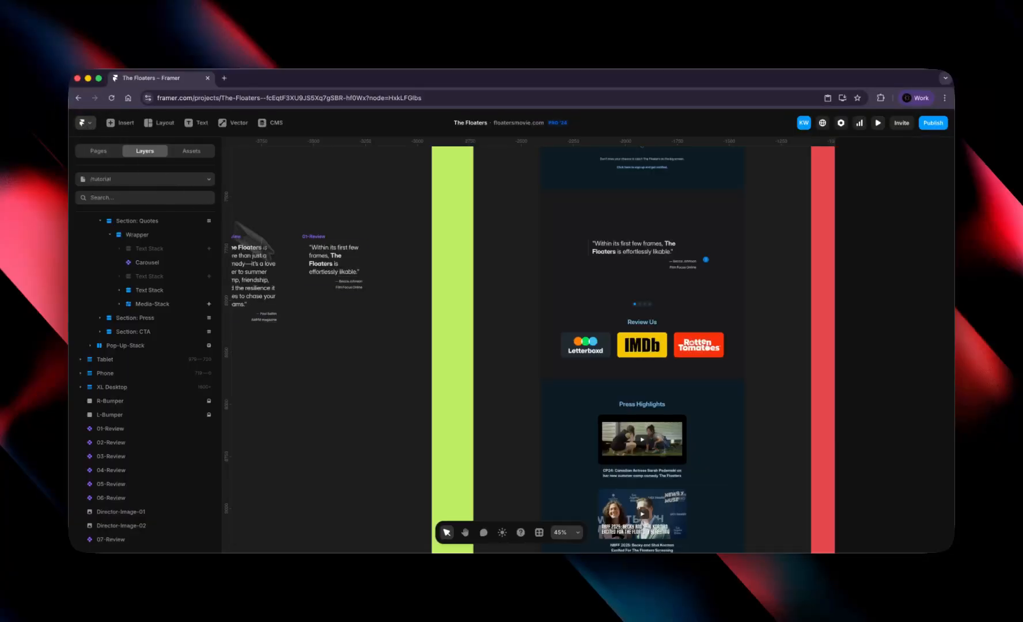
Step: Delete the 07-Review card from the row of reviews outside the Desktop layout
left_click_drag(465, 361, 725, 380)
key("v")
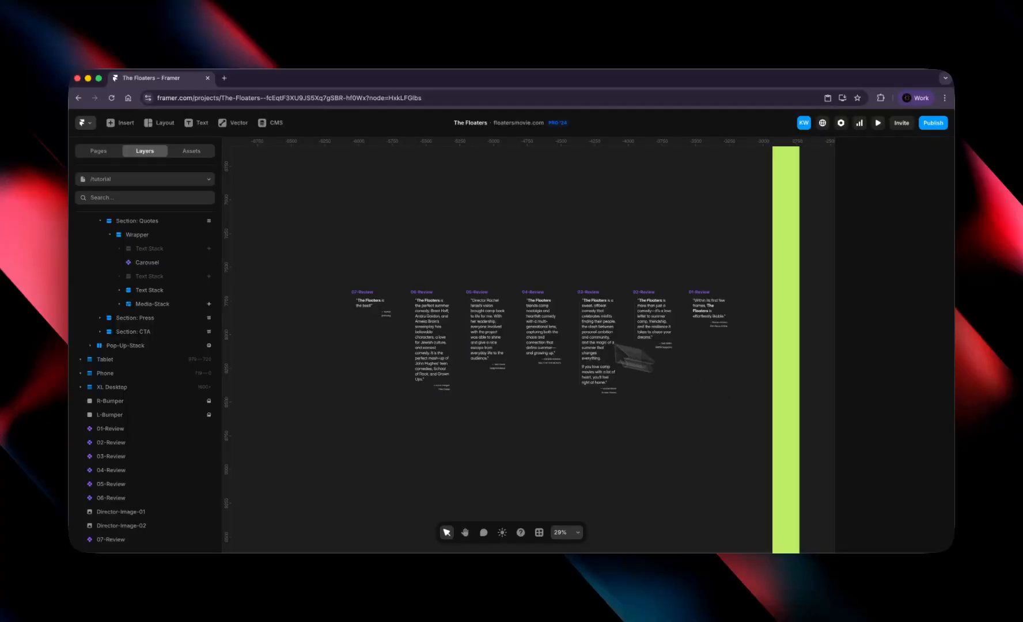
left_click(369, 303)
key("BackSpace")
Step: Remove the 06-Review entry from the children of the Carousel in Section: Quotes
left_click_drag(612, 345, 384, 338)
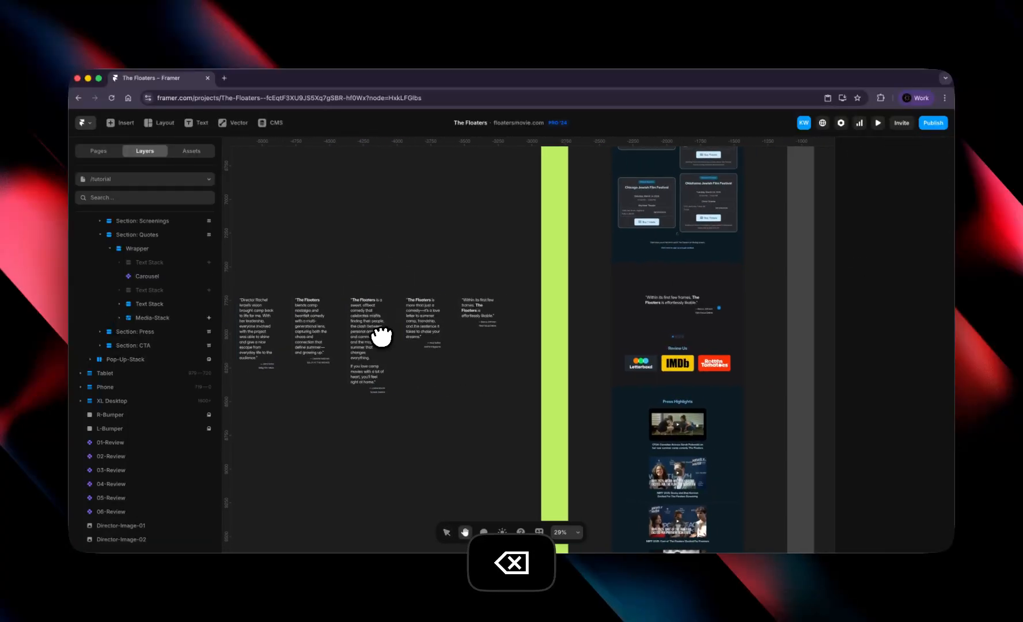
left_click(686, 306)
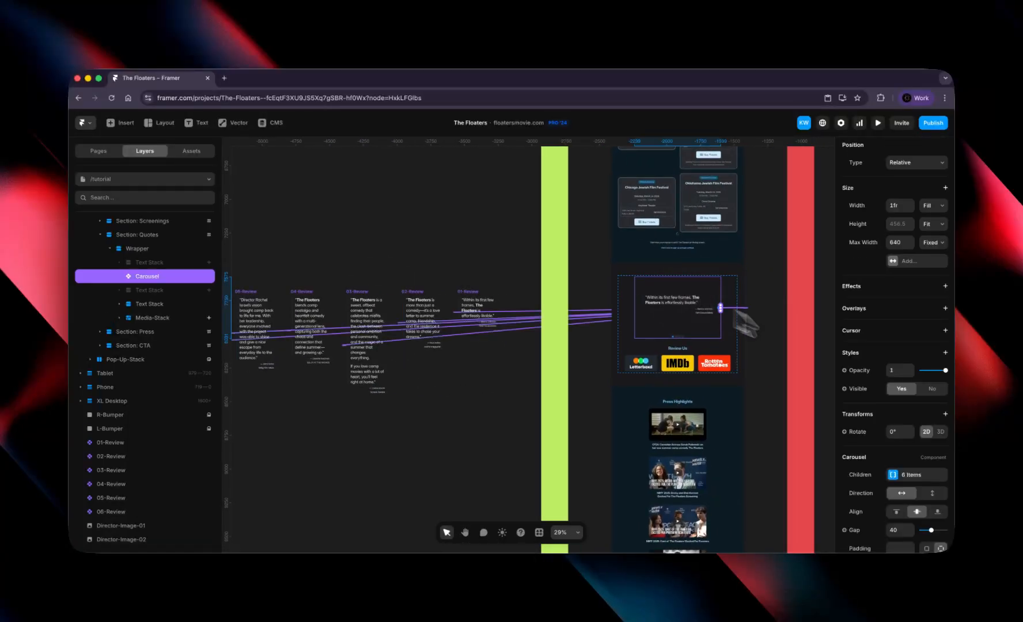
left_click(910, 475)
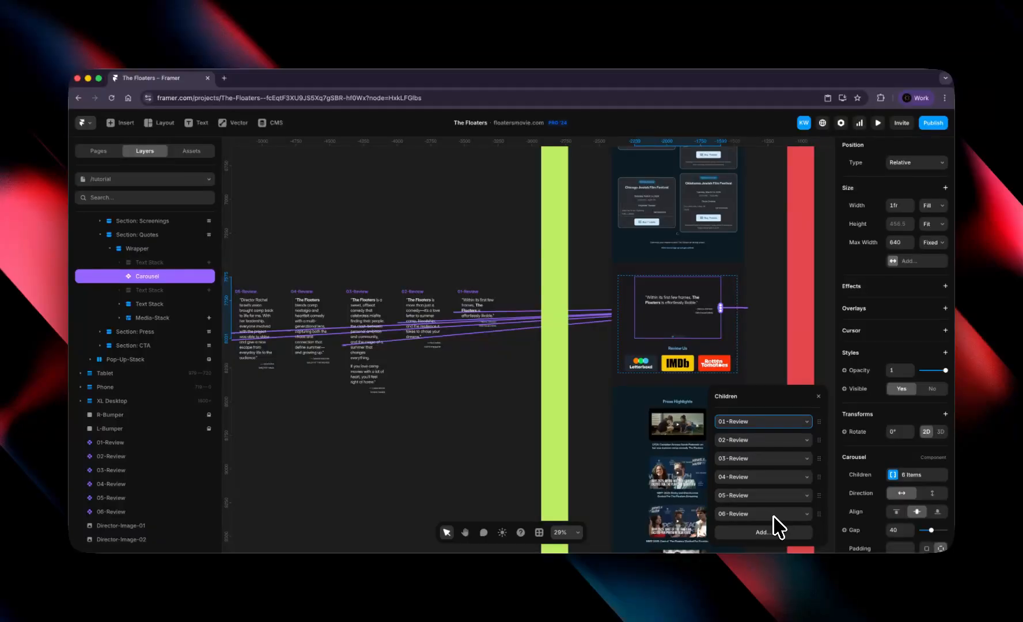
right_click(790, 515)
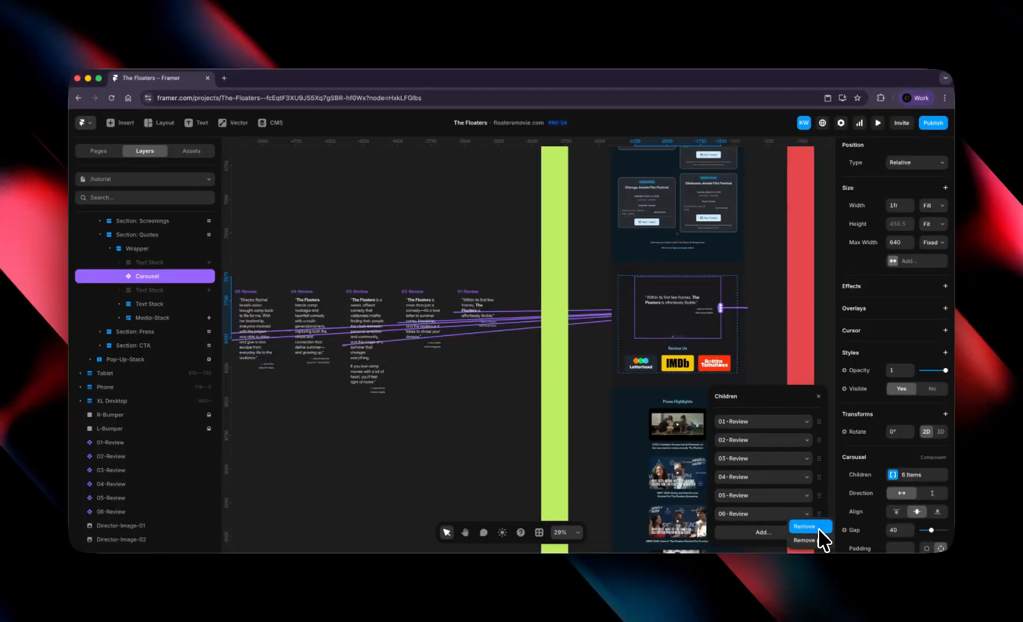
left_click(818, 528)
left_click(568, 414)
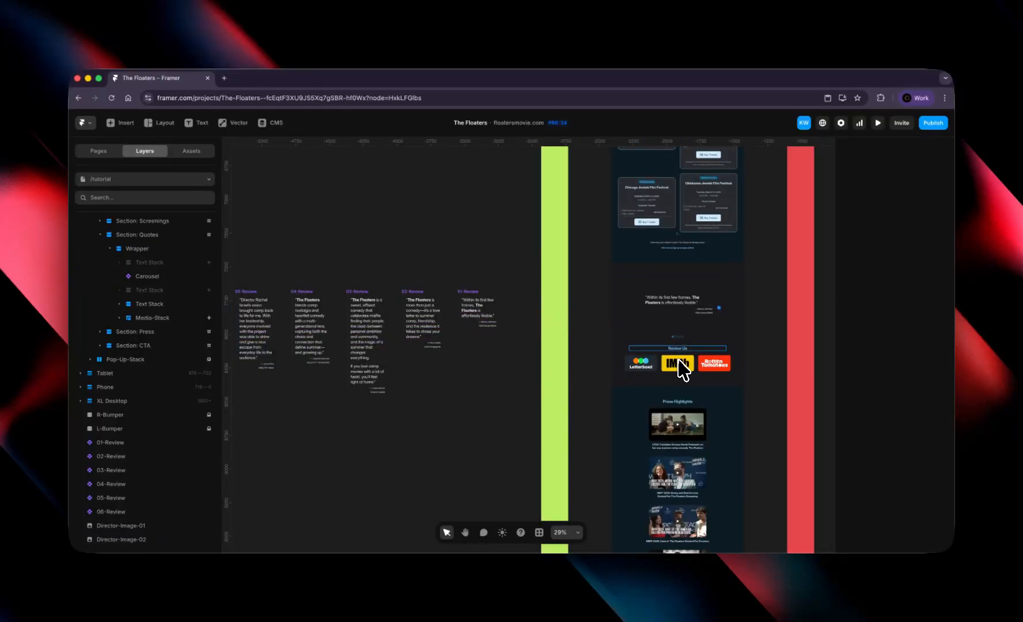
Step: Select the Keep Afloat! sign-up form, the Form-Wrapper-Component in Section: CTA, to inspect its properties
scroll(682, 369, "down", 15)
scroll(597, 406, "up", 3)
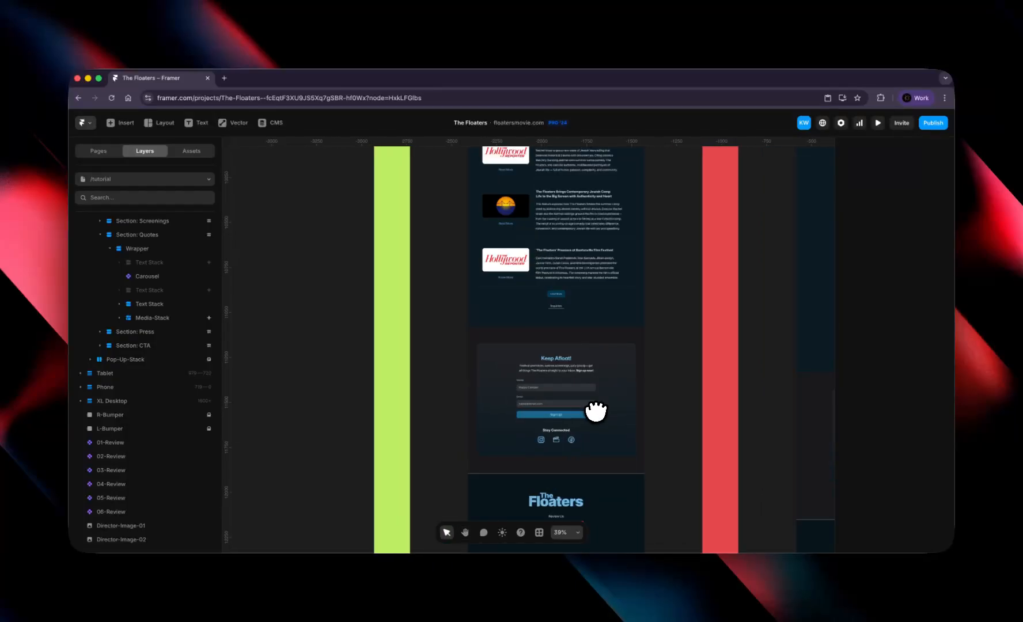
scroll(596, 411, "up", 6)
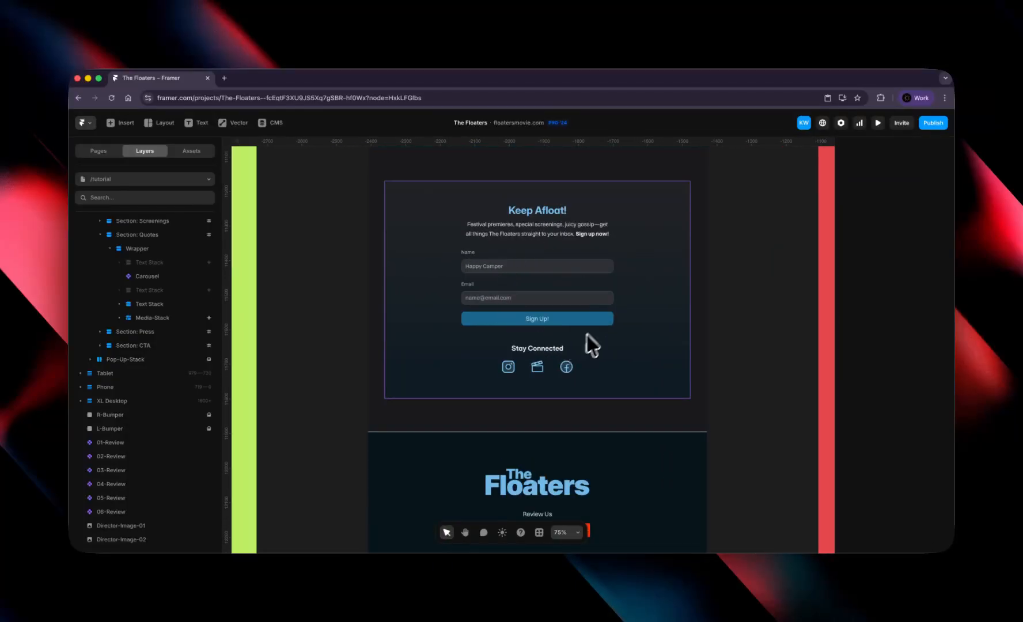
left_click(598, 274)
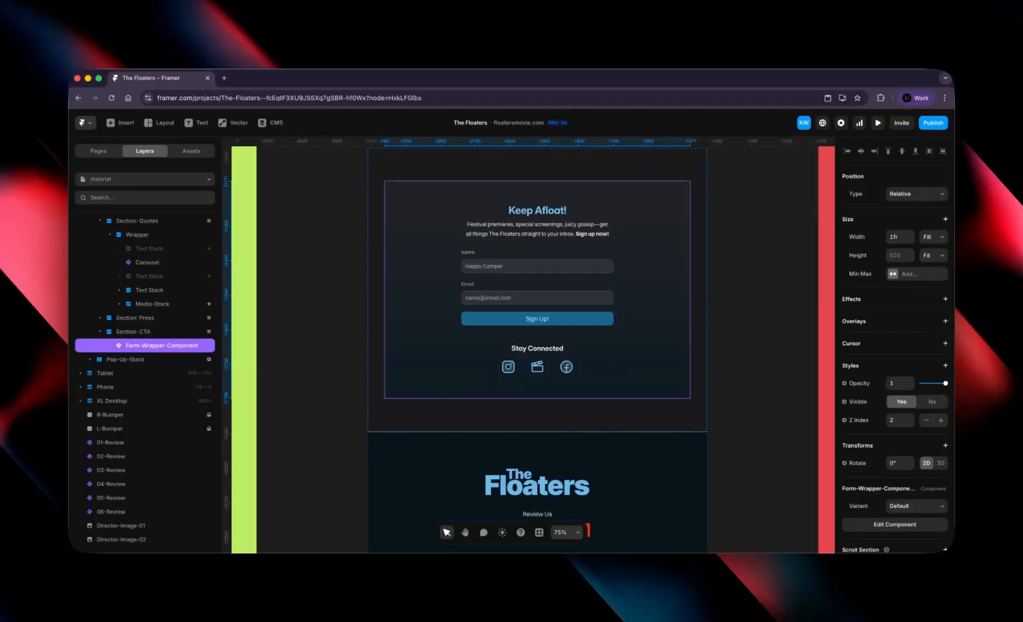
Step: Inspect the footer below the sign-up form in its layout template, and return to the Tutorial page
left_click(736, 393)
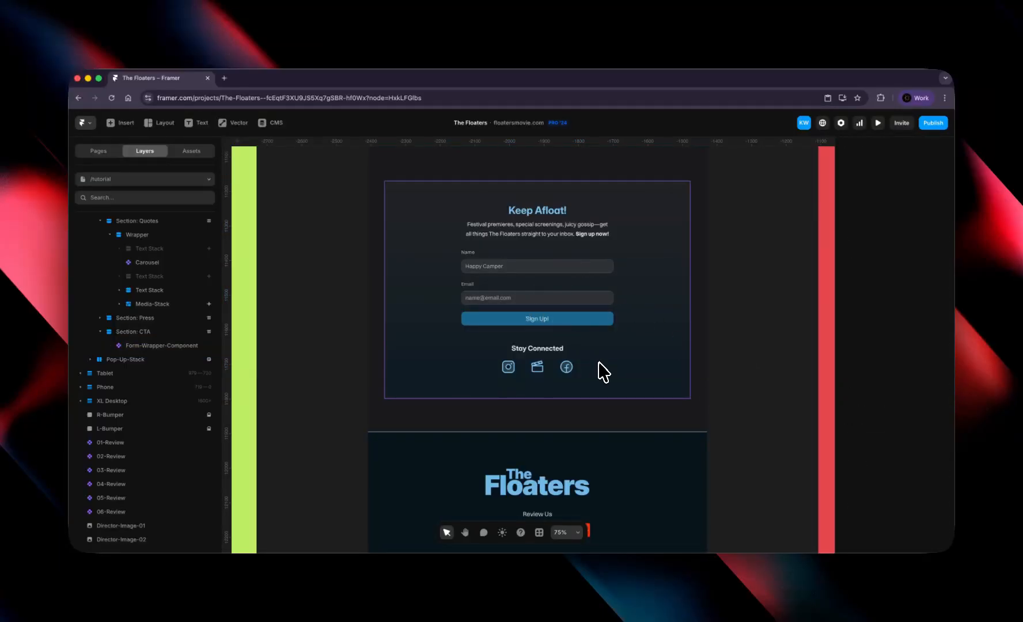
scroll(602, 371, "down", 5)
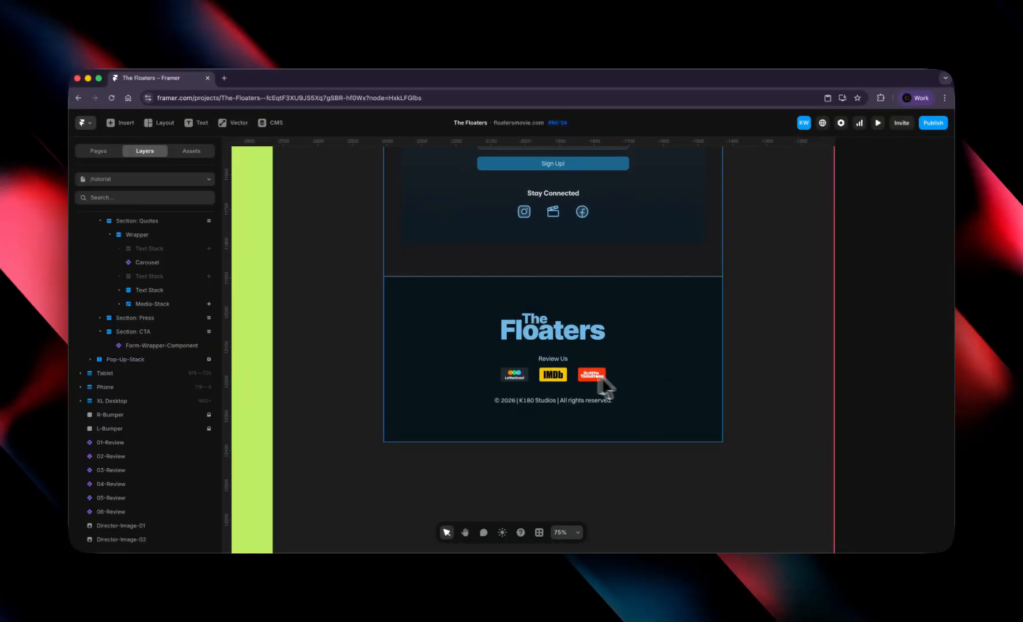
scroll(689, 363, "up", 2)
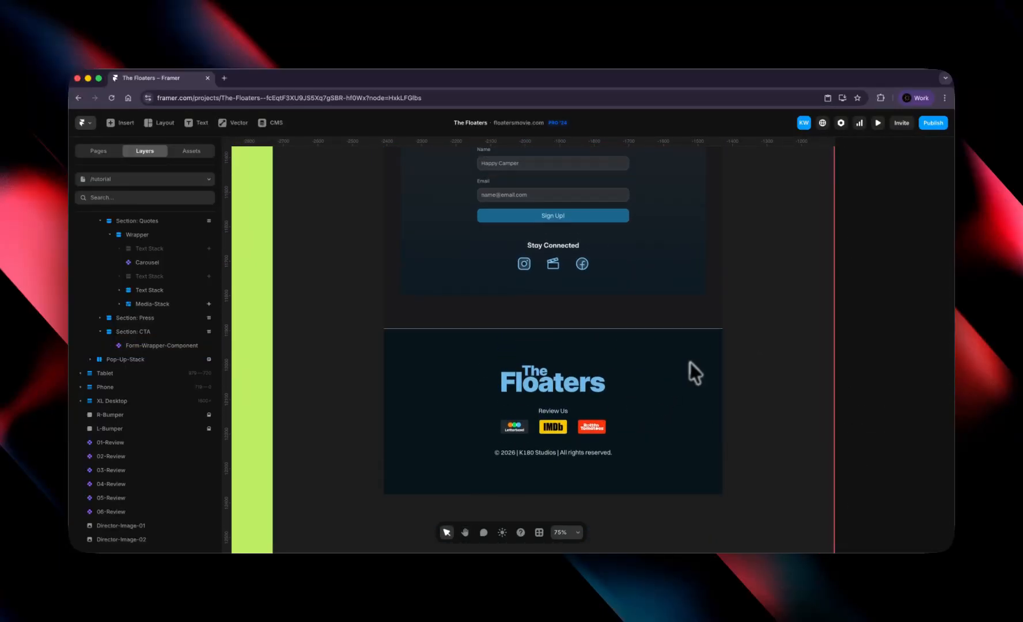
double_click(644, 393)
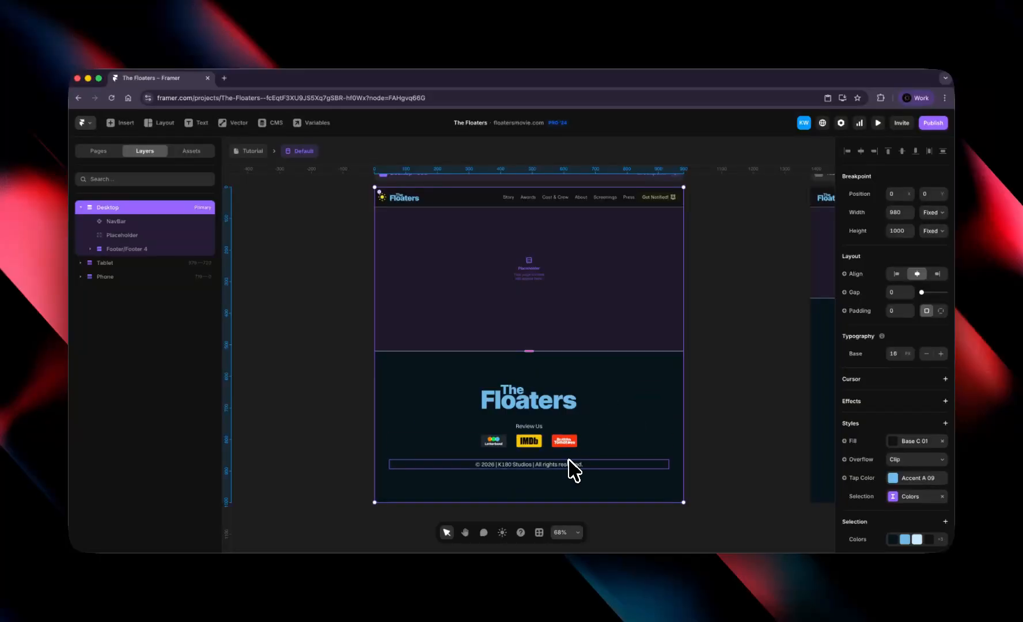
left_click(259, 151)
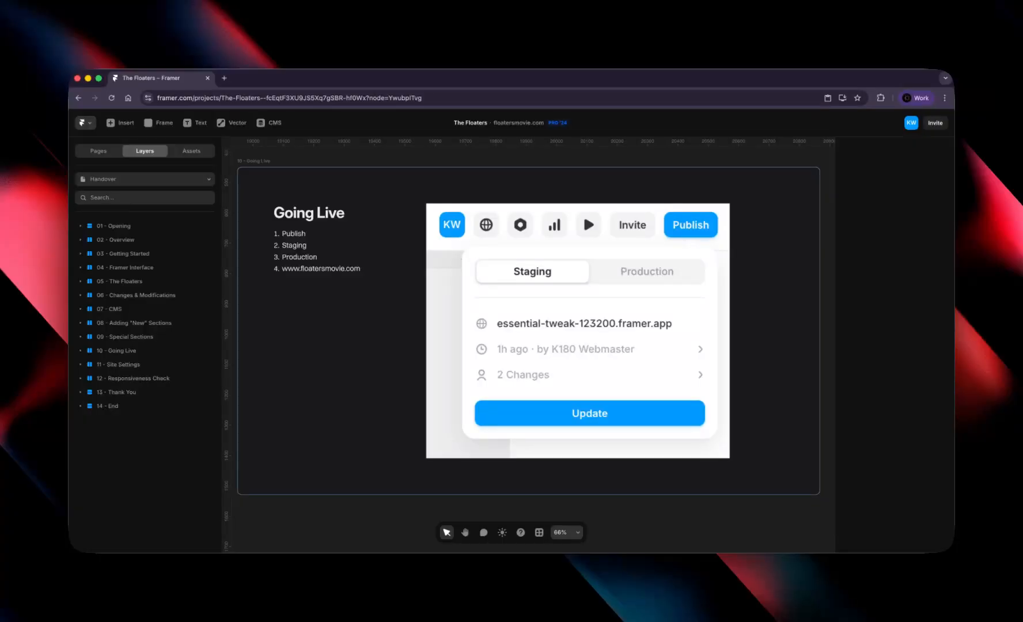
Step: On the Home page, add a period at the end of the second paragraph in The Story section
left_click(99, 152)
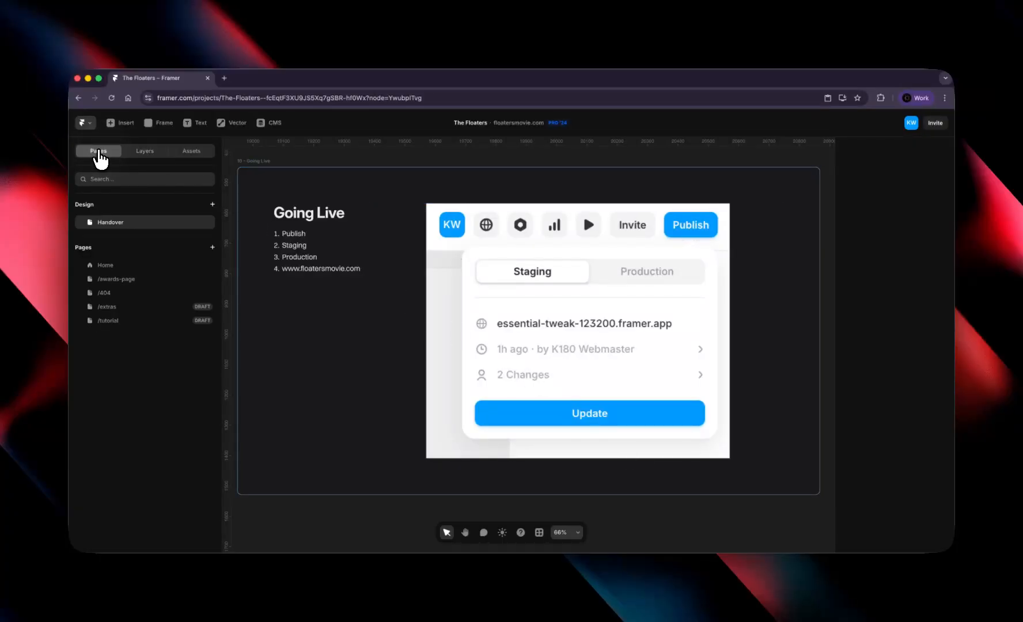
key("Escape")
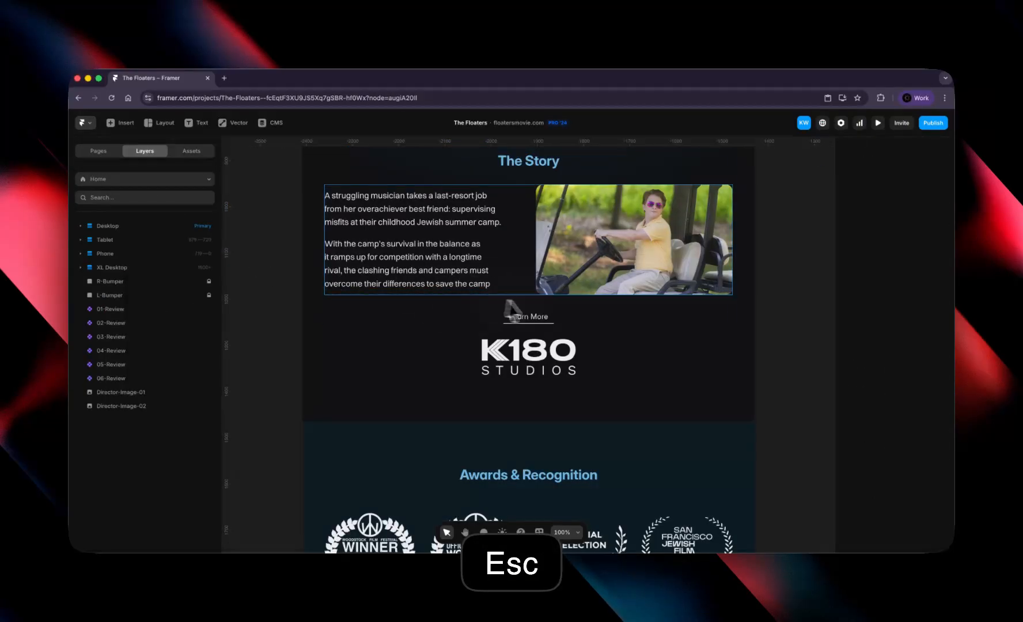
scroll(571, 219, "up", 2)
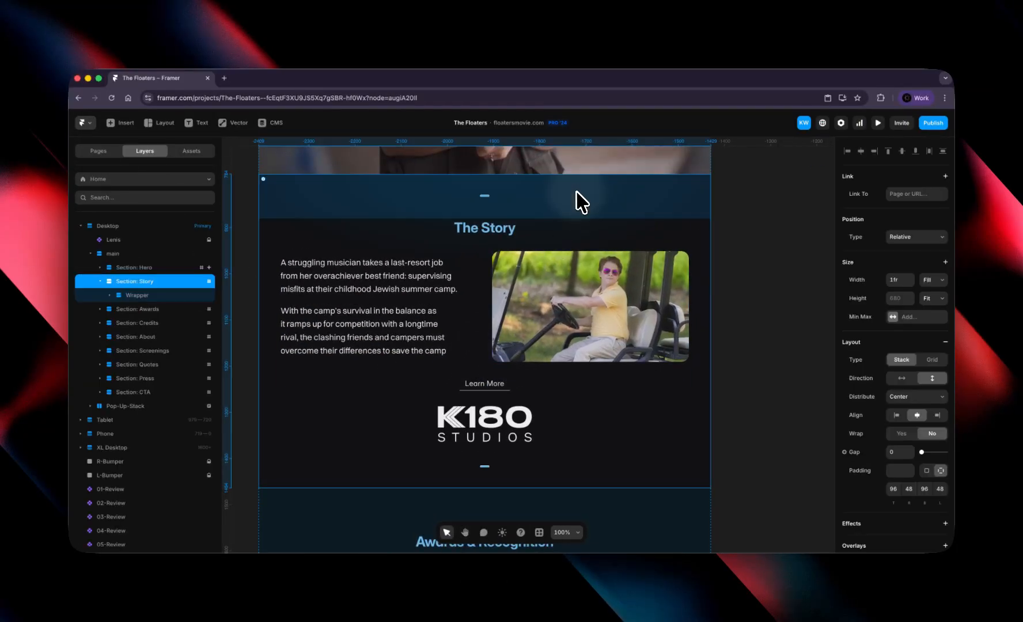
key("super+2")
left_click(799, 269)
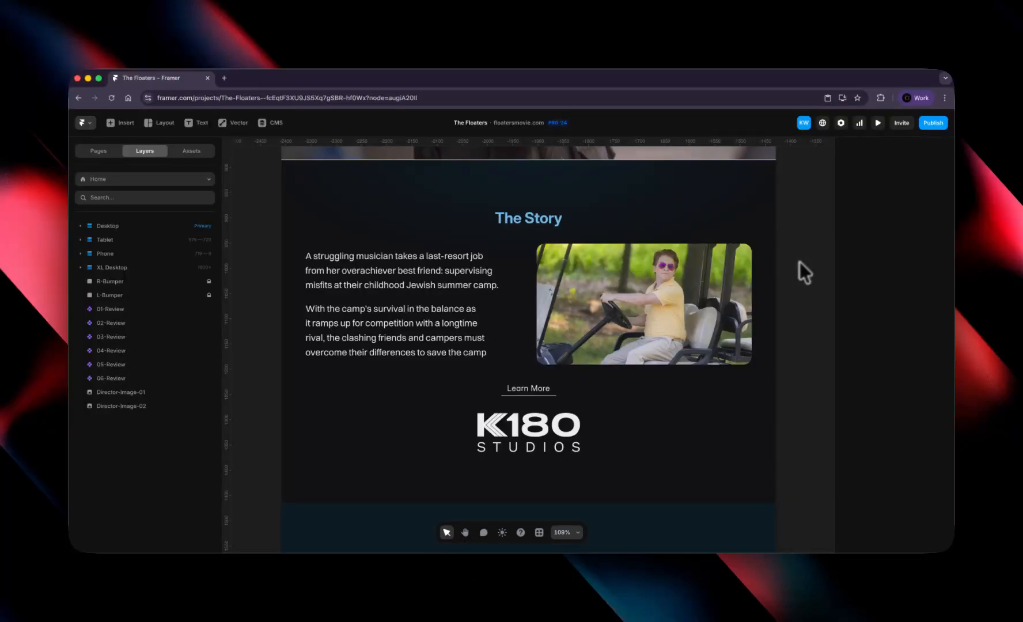
triple_click(468, 346)
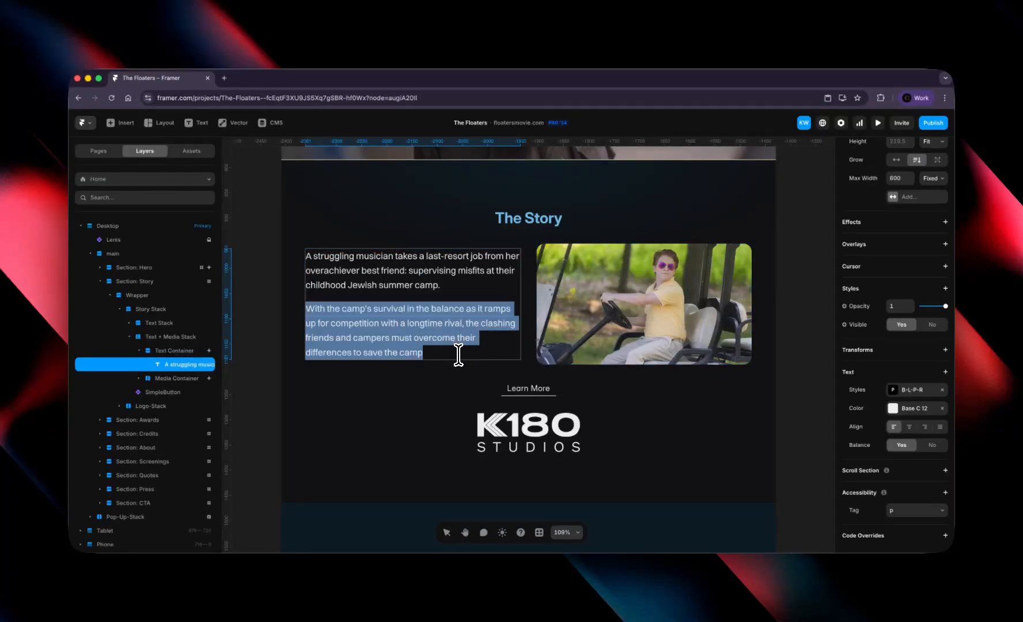
left_click(459, 349)
type(".")
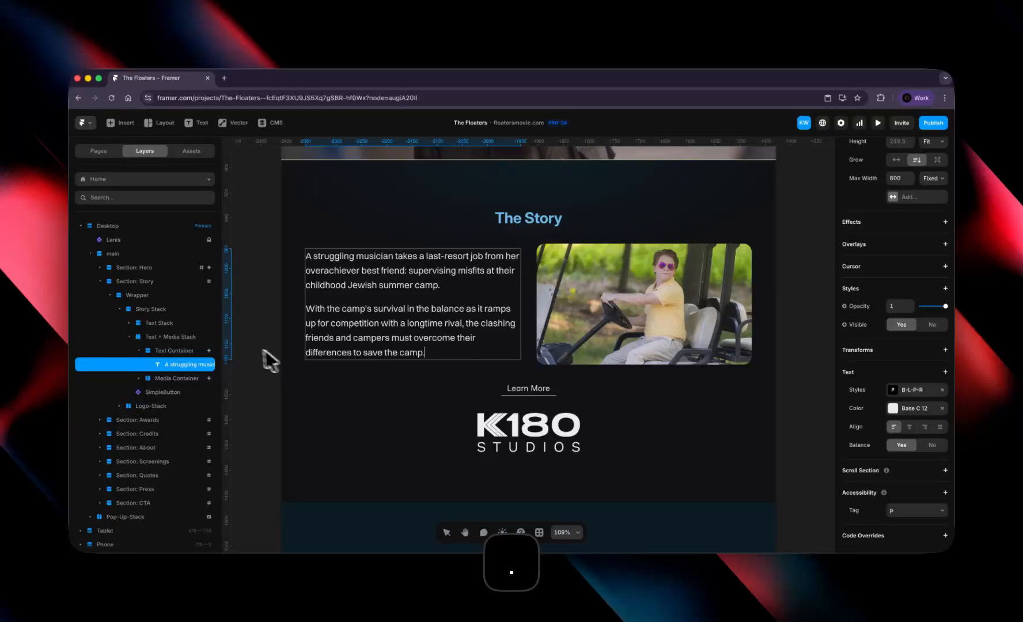
key("Escape")
left_click(804, 221)
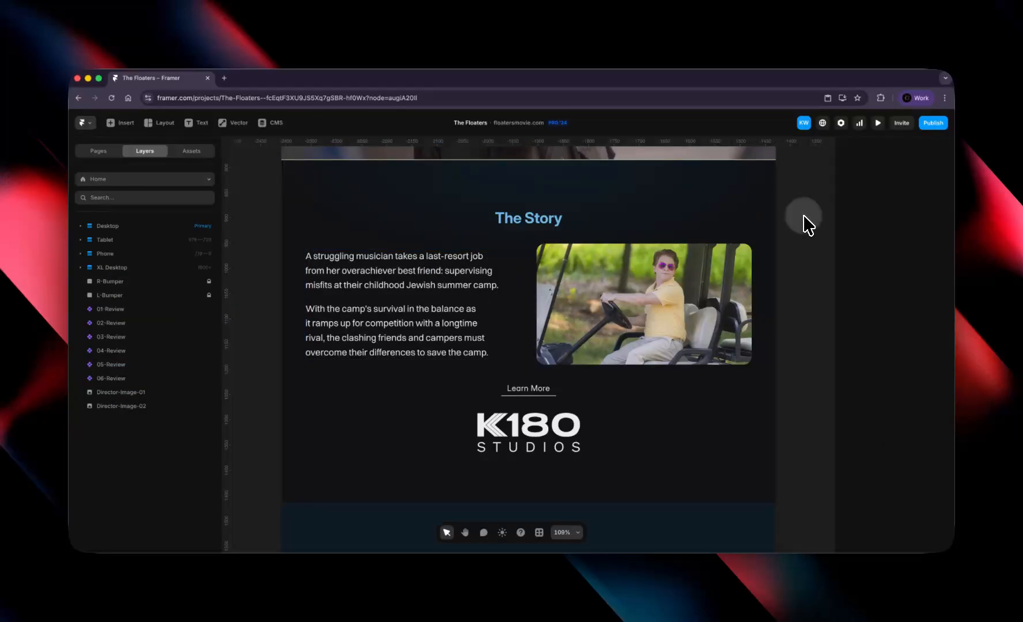
Step: Preview the Home page down to The Story section to check its text, and return to the canvas
left_click(878, 123)
scroll(600, 295, "down", 5)
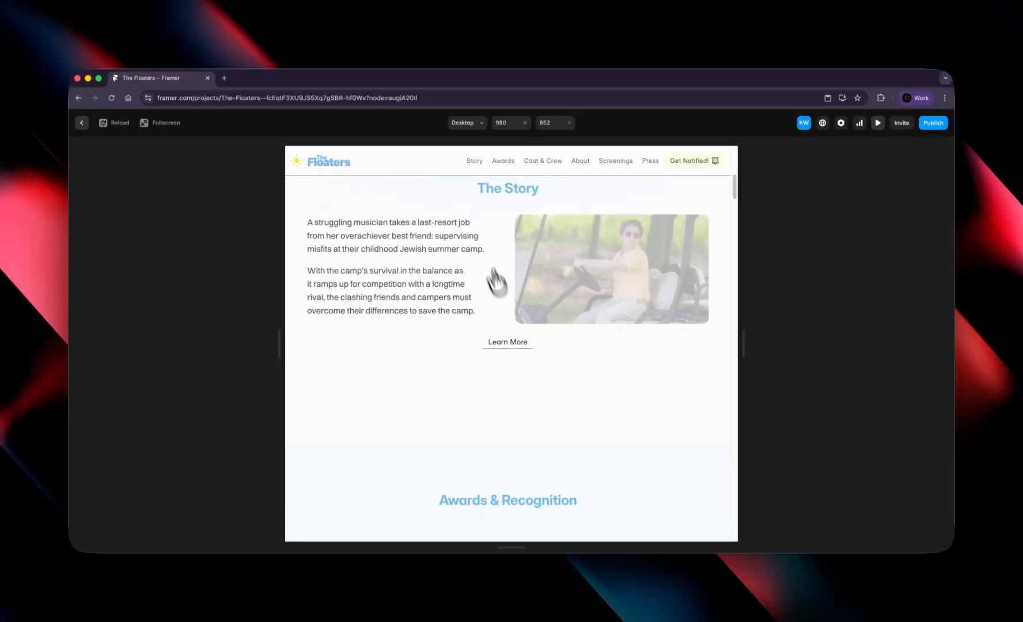
left_click(82, 122)
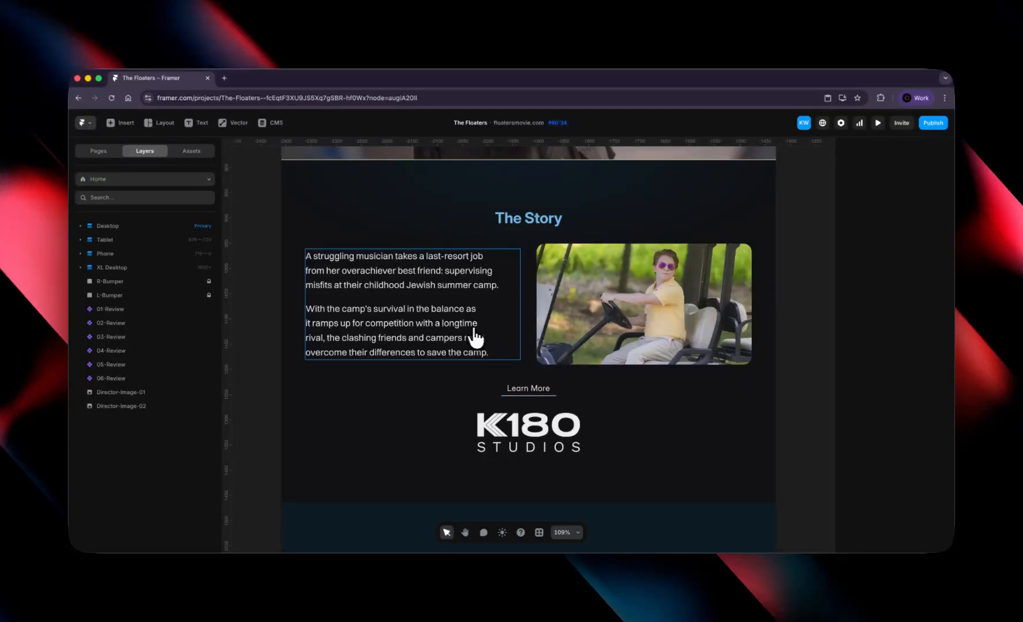
Step: Publish the update to staging, and deploy the latest version to production on floatersmovie.com
left_click(927, 123)
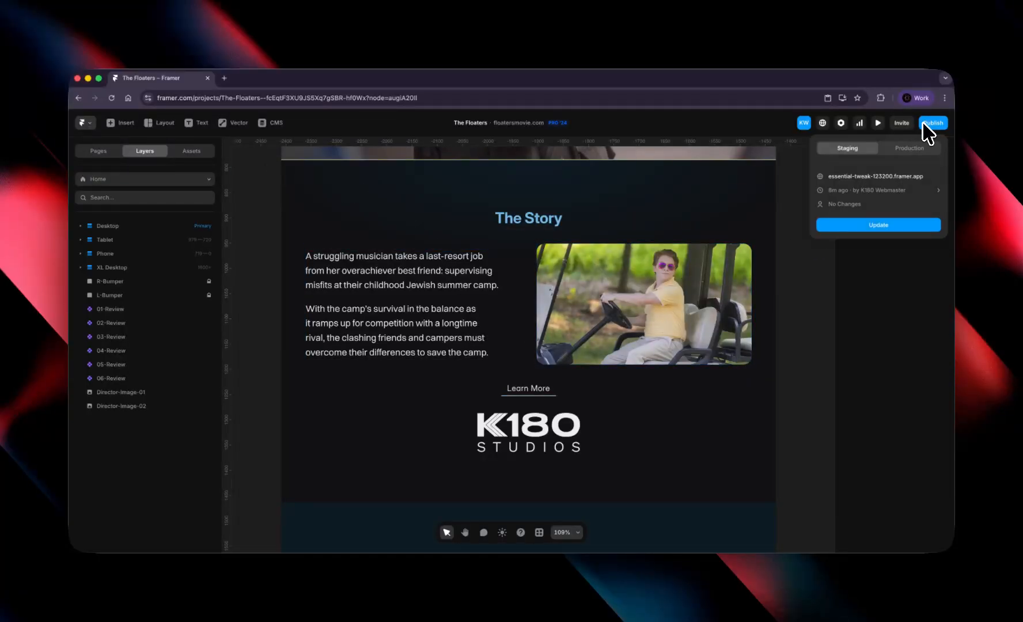
left_click(861, 227)
left_click(918, 151)
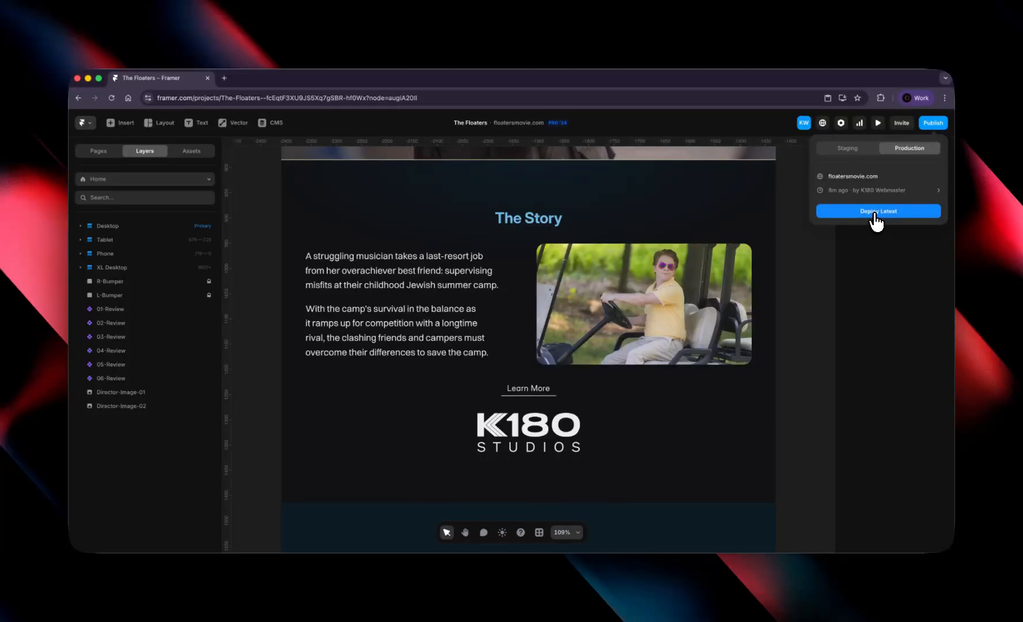
left_click(875, 214)
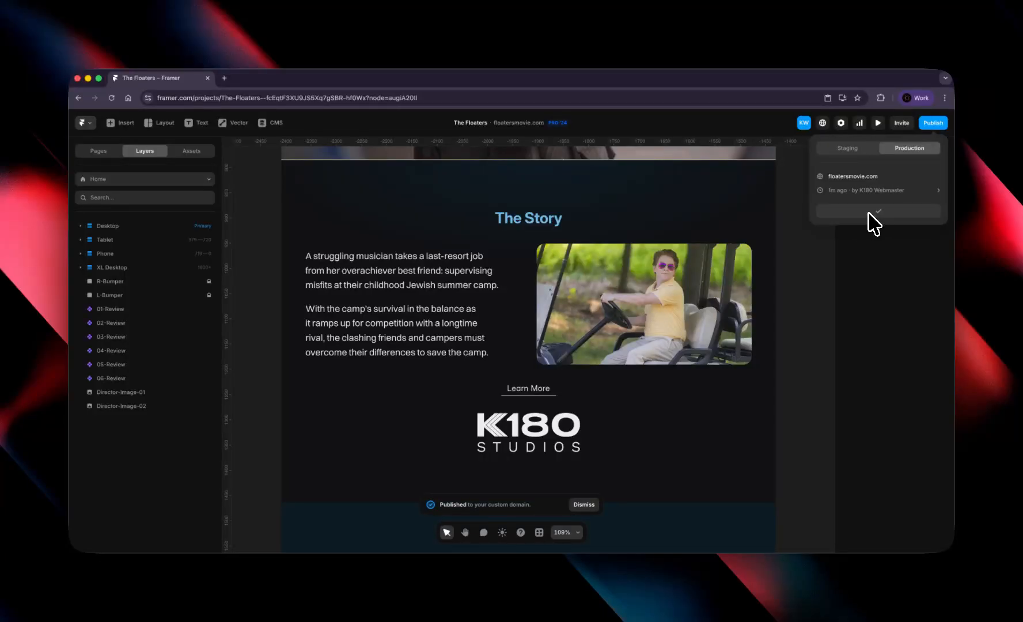
left_click(817, 276)
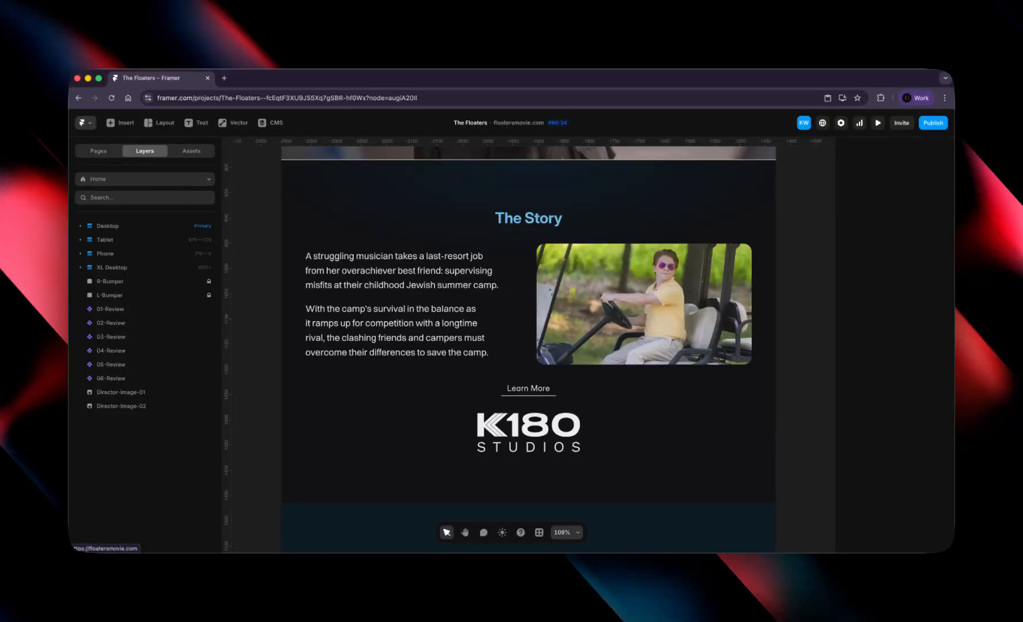
Step: Check The Story paragraph on the live site opened from the project's domain link, dismissing the newsletter pop-up, and return to Framer
left_click(508, 125)
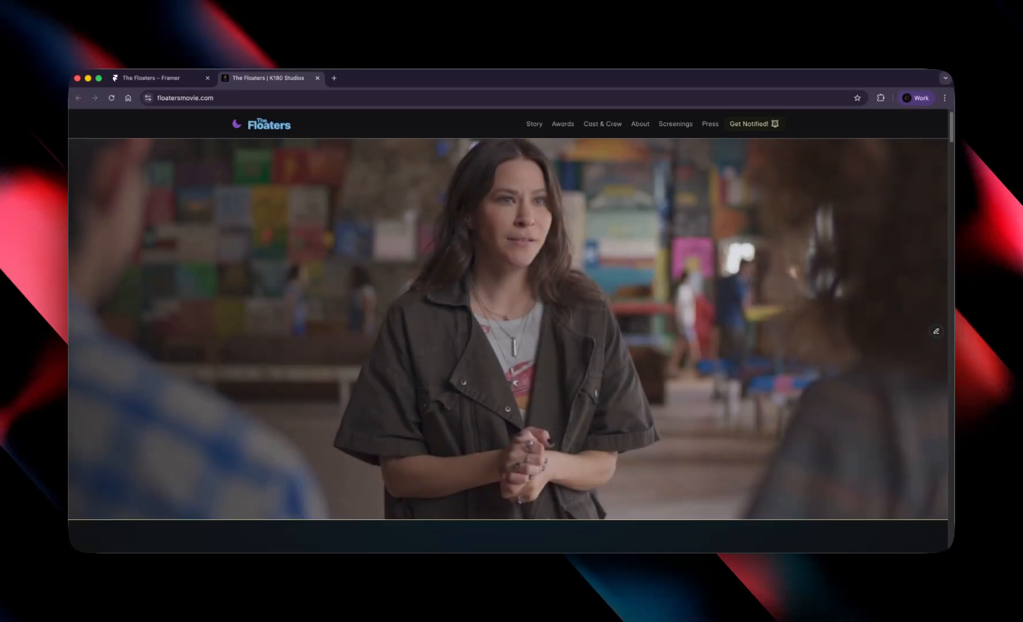
scroll(652, 332, "down", 10)
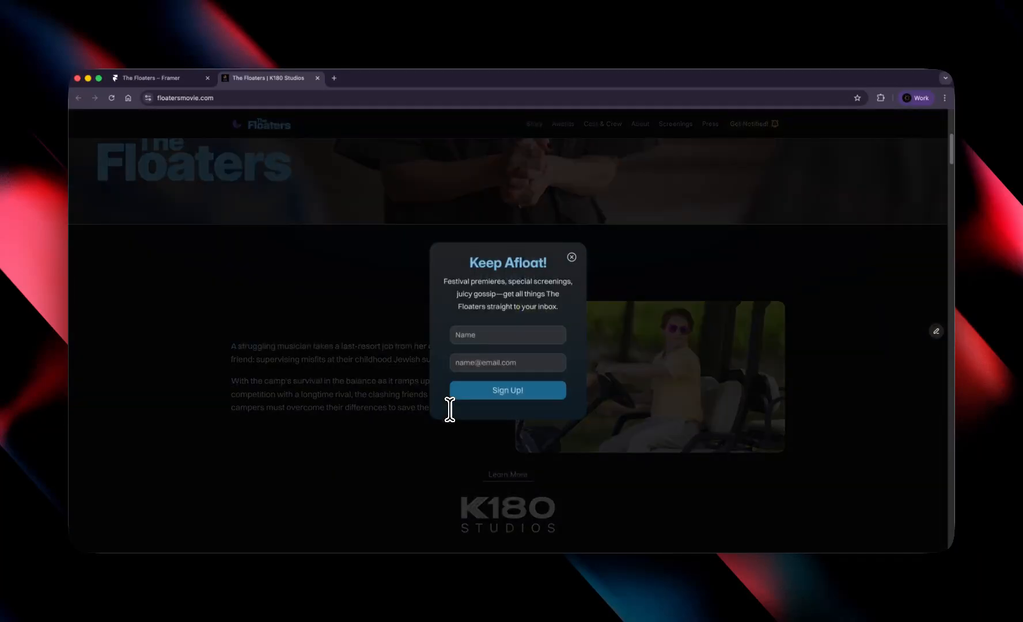
left_click(570, 257)
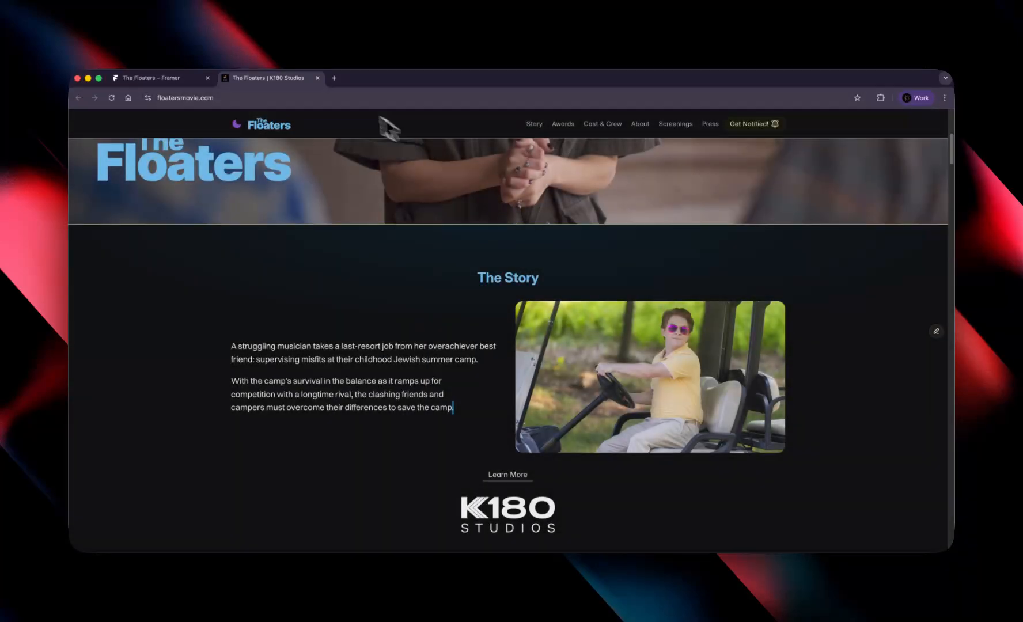
left_click(317, 78)
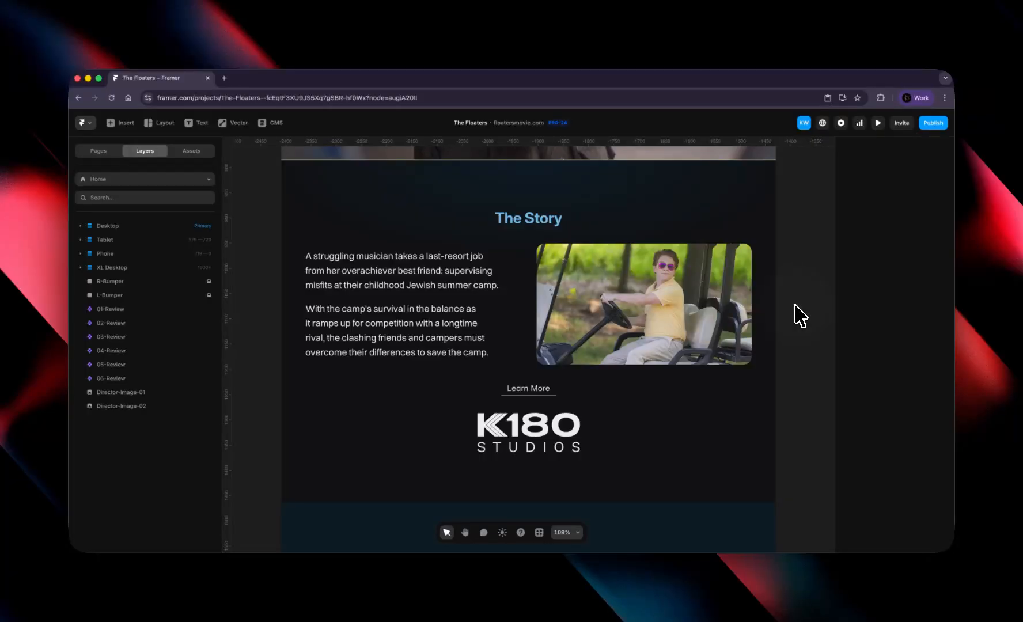
Step: Visit floatersmovie.com in a new browser tab, look over the page's opening, and close the tab
key("super+t")
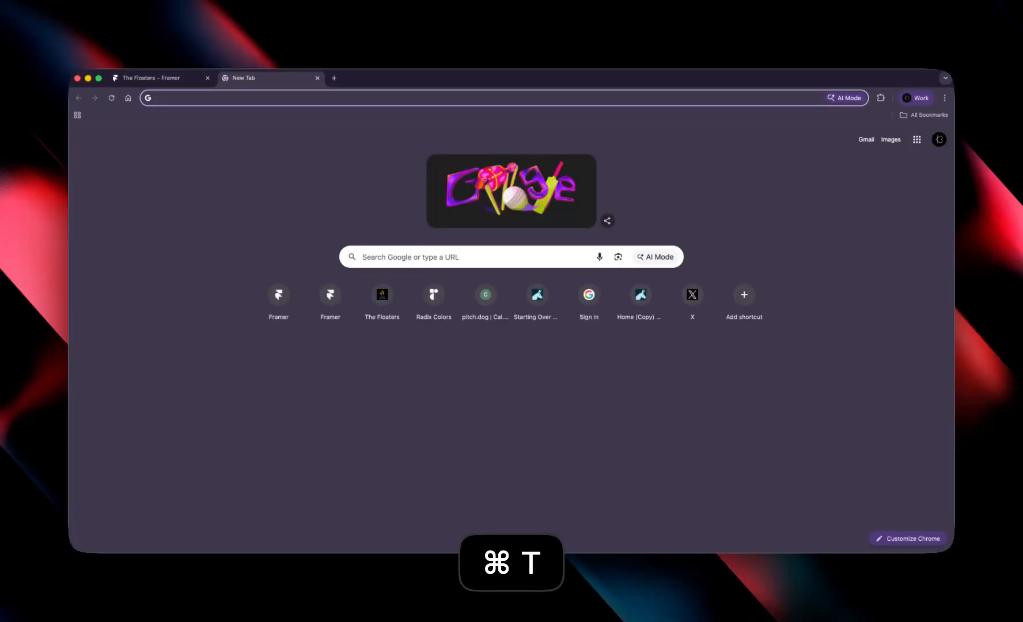
type("floatersmovie.com")
key("Return")
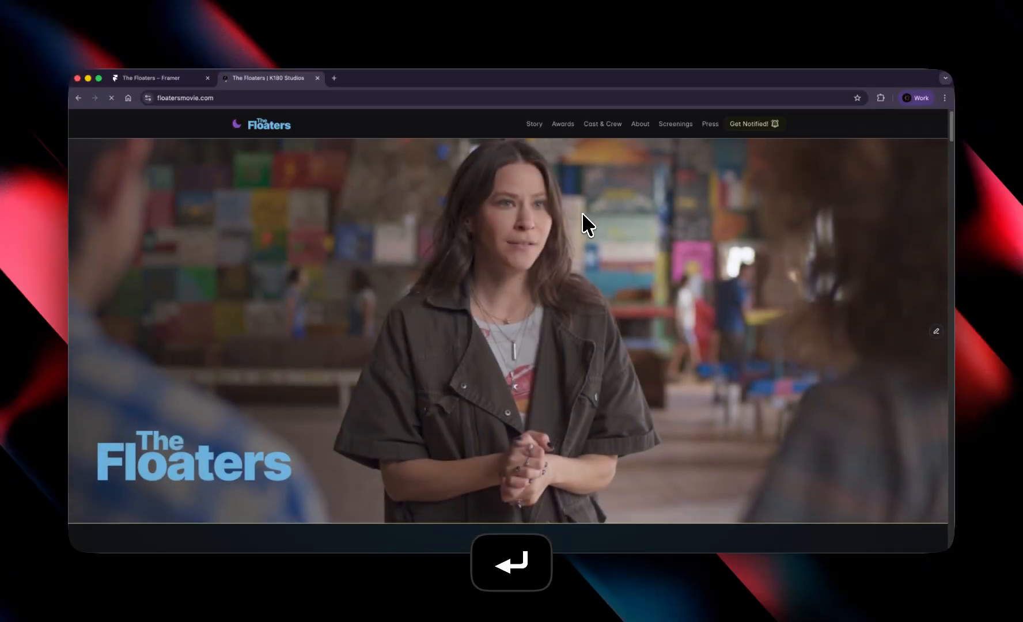
scroll(582, 219, "down", 3)
key("super+w")
Step: Select the Pop-Up-Stack in the Desktop layout of the /tutorial page and show it on the canvas
left_click(124, 267)
key("super+2")
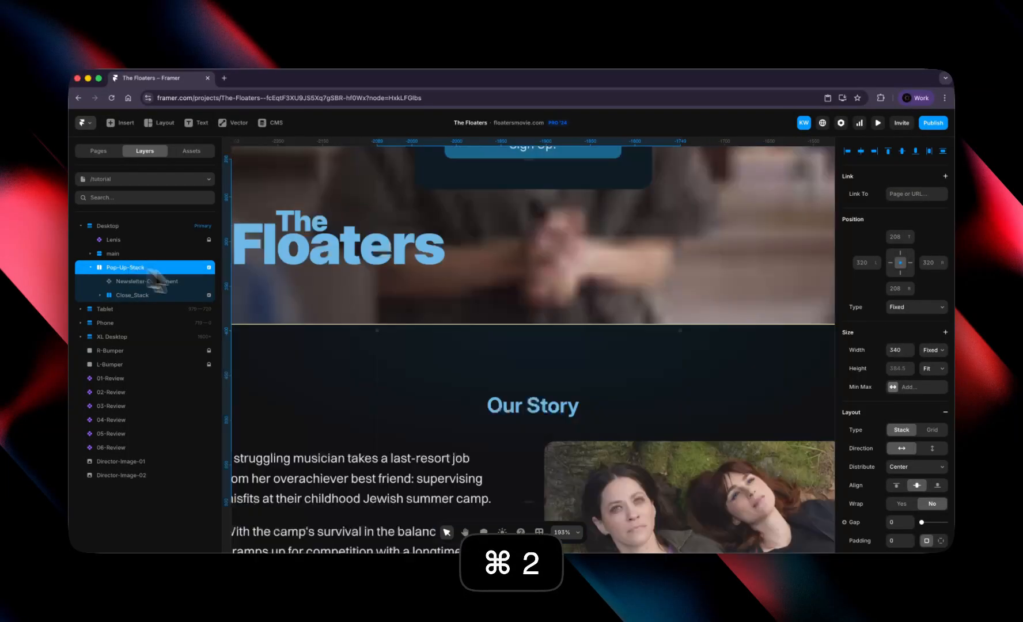
scroll(576, 293, "down", 3)
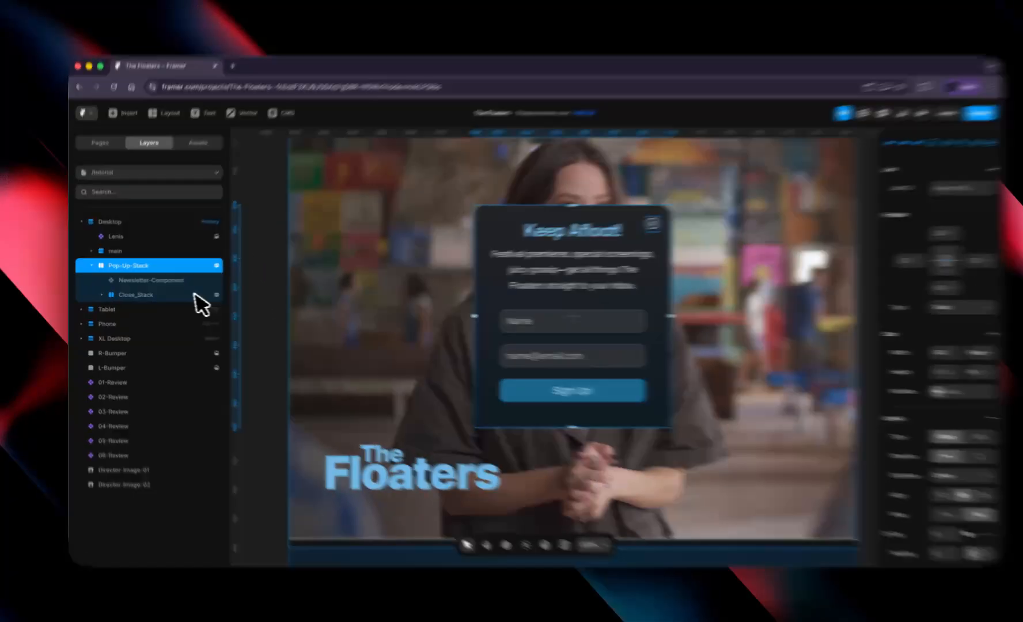
Step: Examine the Delayed_Popup code override of Close_Stack through to the end of its code, and return to the canvas
left_click(182, 294)
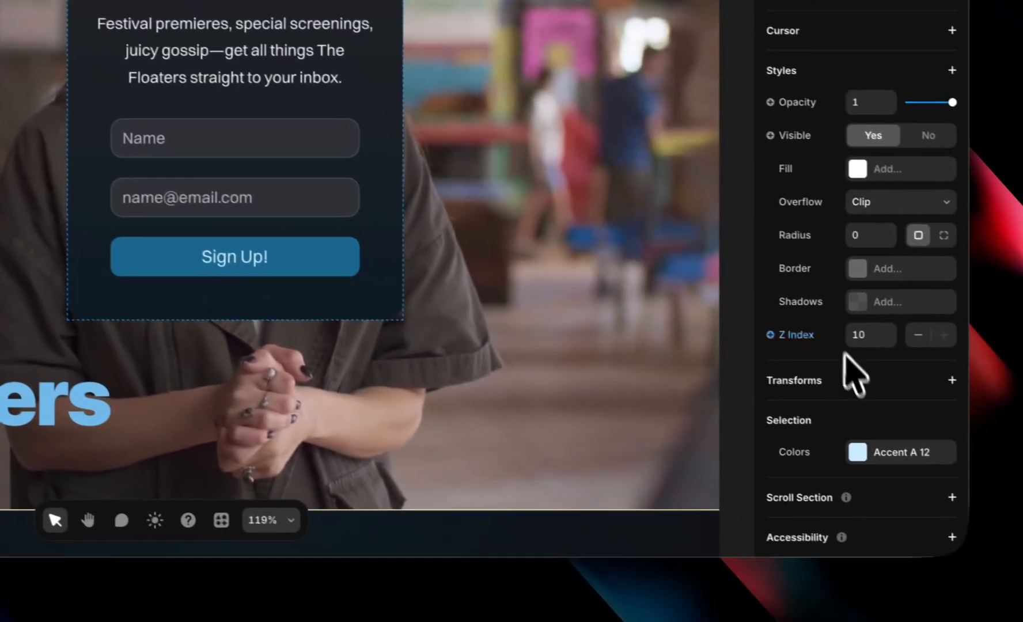
scroll(857, 377, "down", 3)
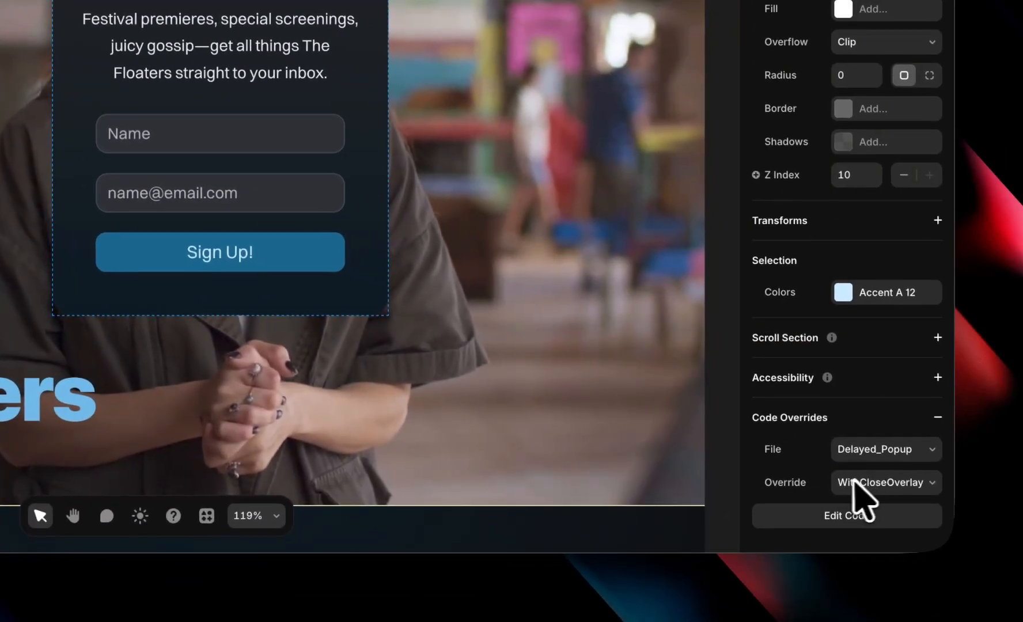
left_click(840, 515)
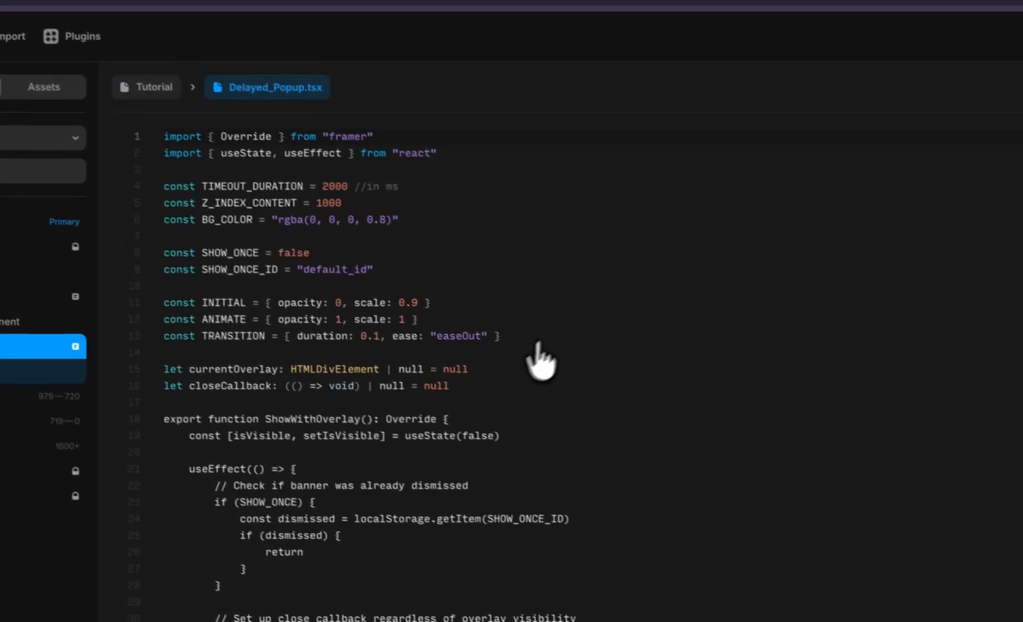
scroll(541, 360, "down", 20)
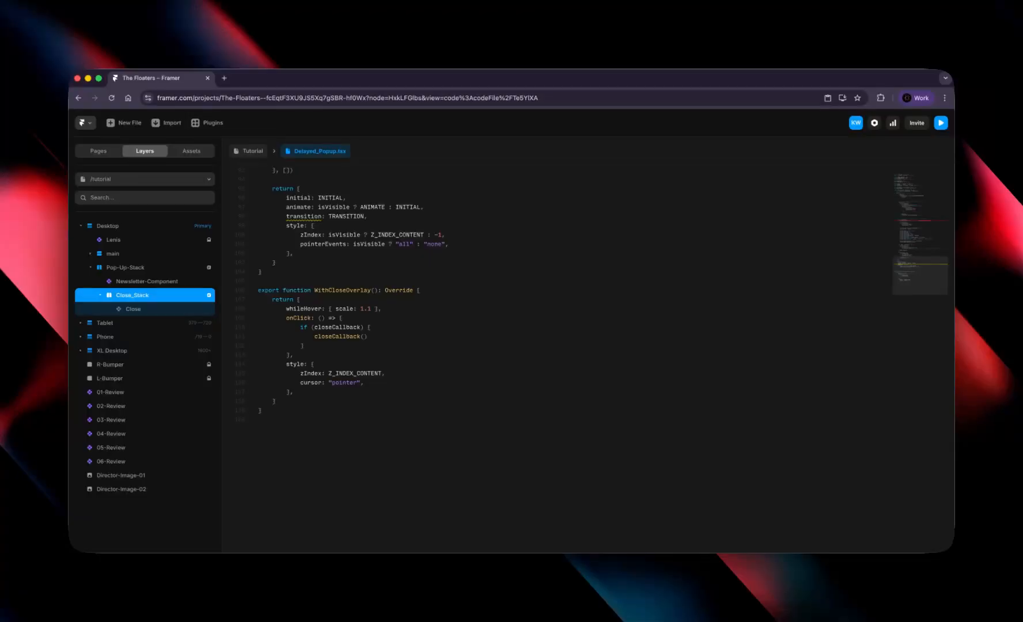
left_click(258, 151)
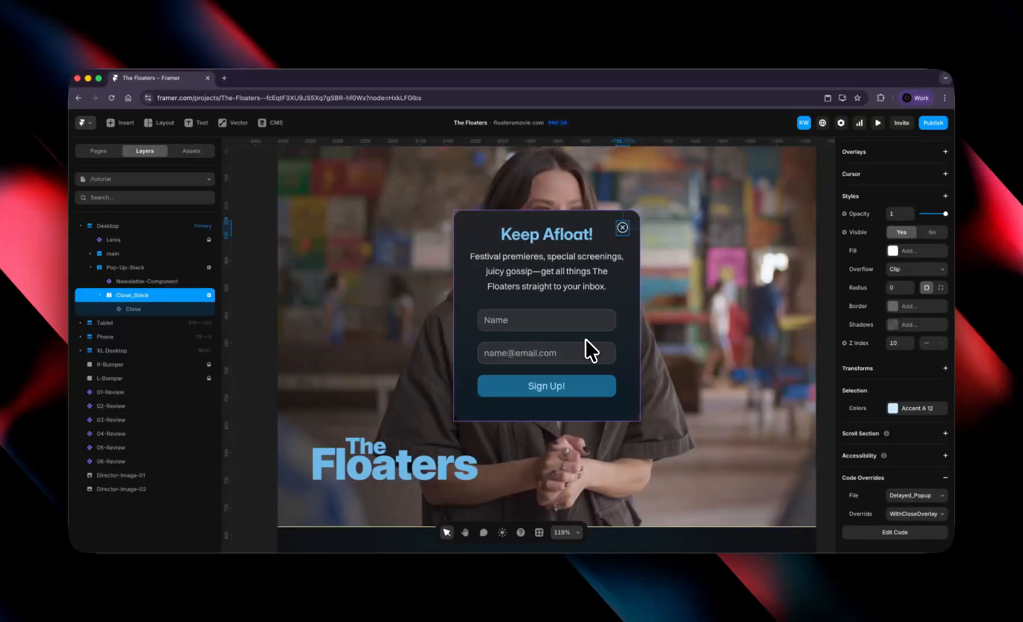
left_click(247, 333)
key("super+2")
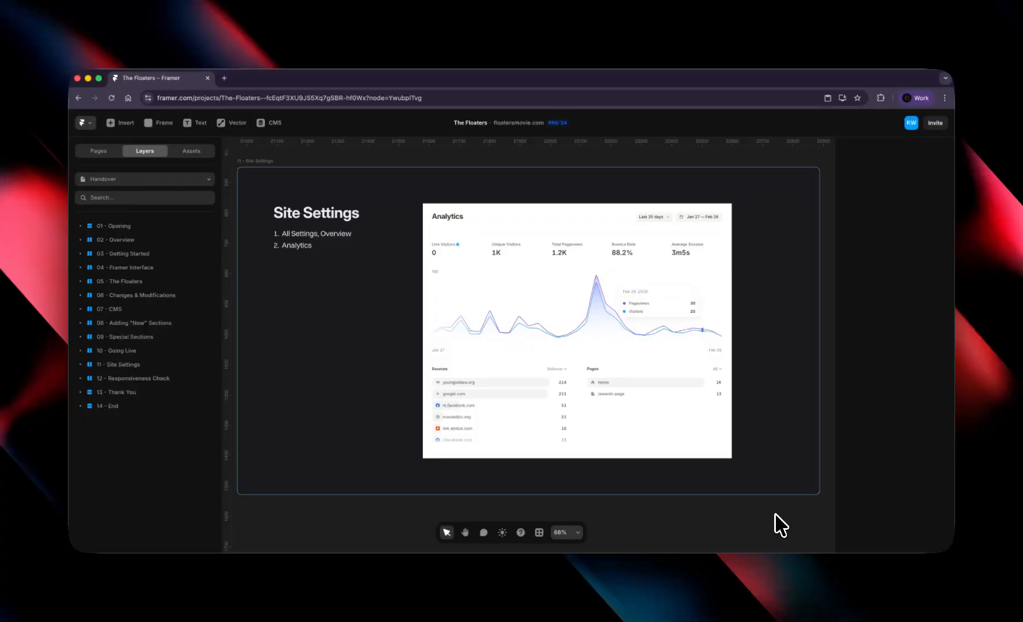
Step: Open the Home page and bring up the general Site Settings
left_click(99, 151)
left_click(111, 266)
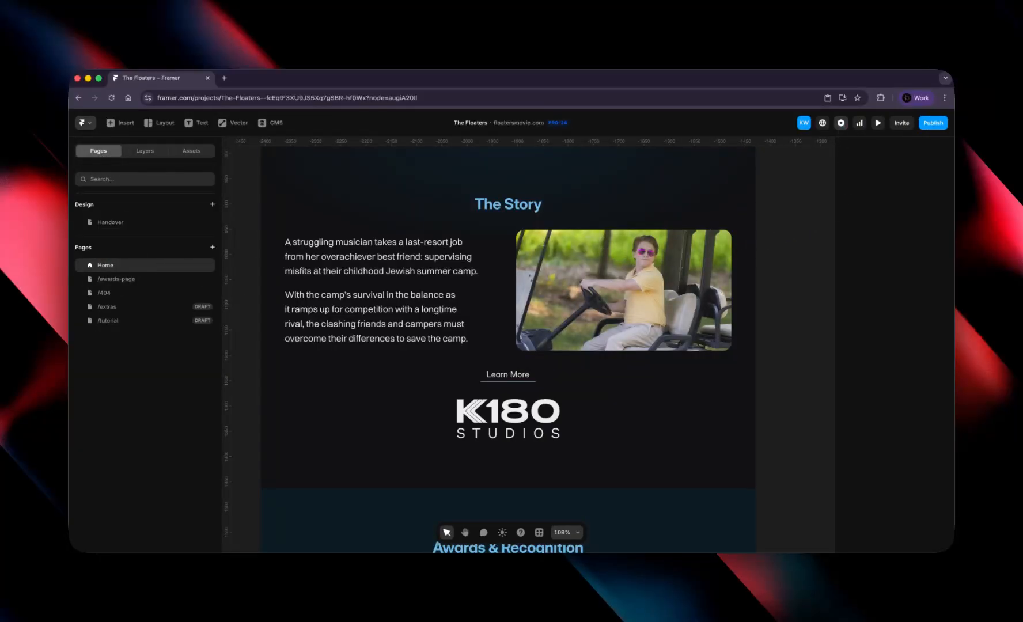
key("super+0")
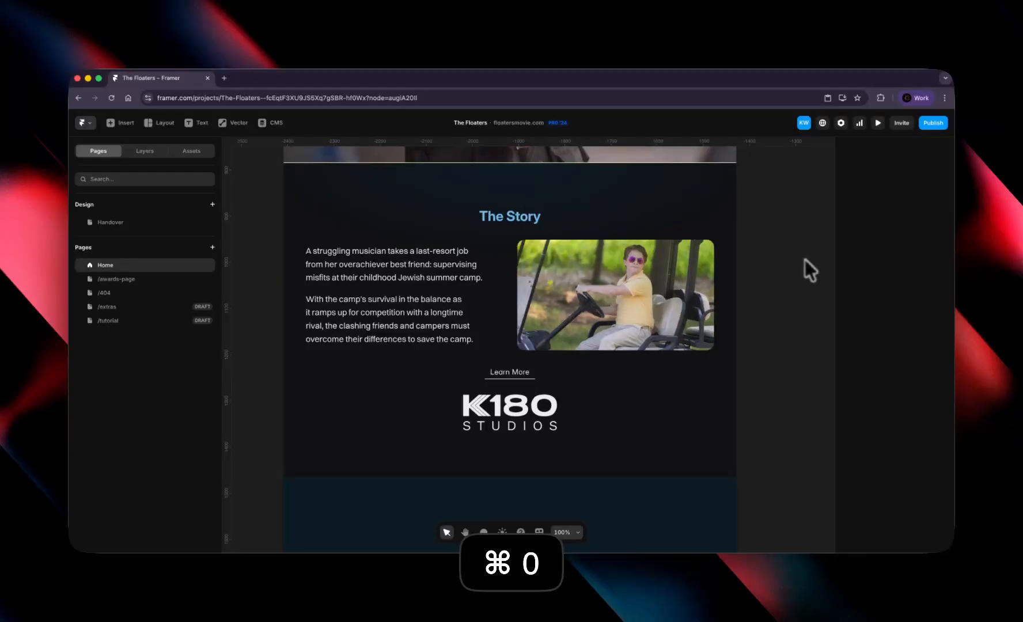
left_click(841, 124)
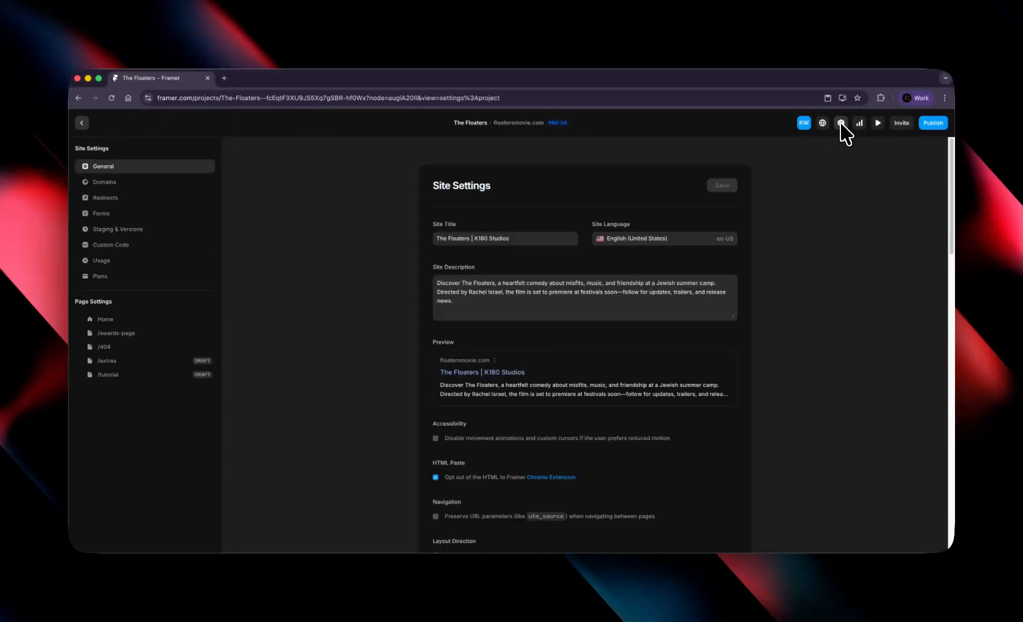
Step: Look through the general Site Settings, from the site images down to Google Analytics, API Keys and Well-Known Files
scroll(792, 270, "down", 1)
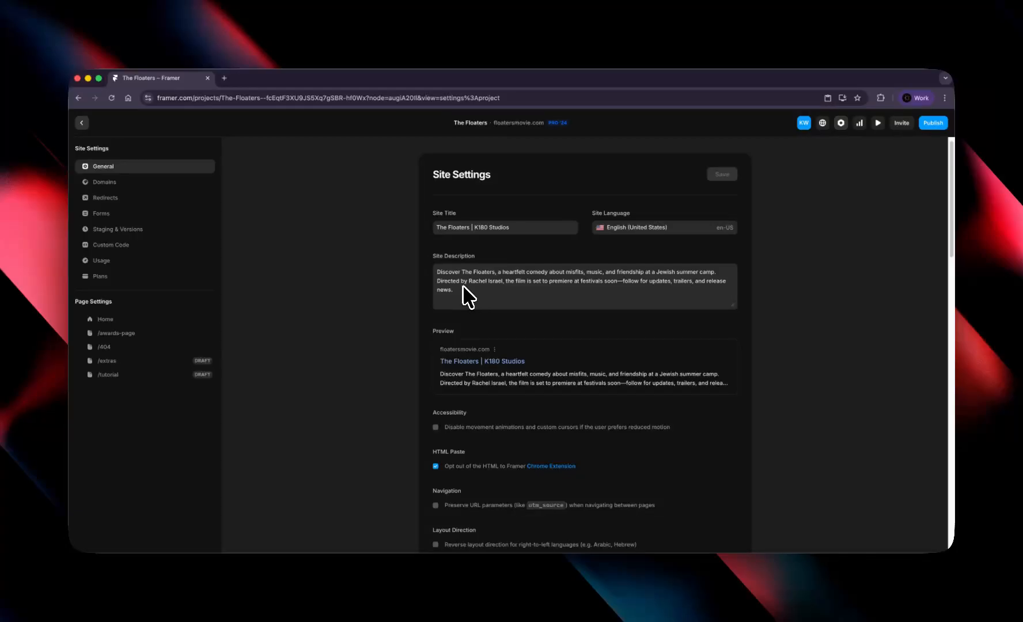
scroll(624, 321, "down", 10)
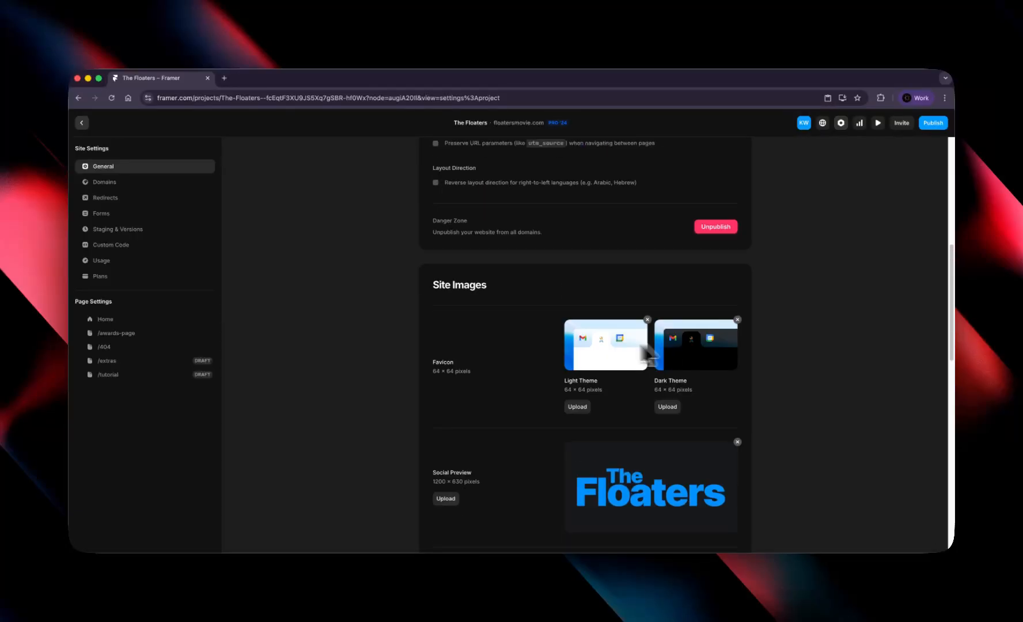
scroll(673, 369, "down", 4)
scroll(664, 370, "down", 10)
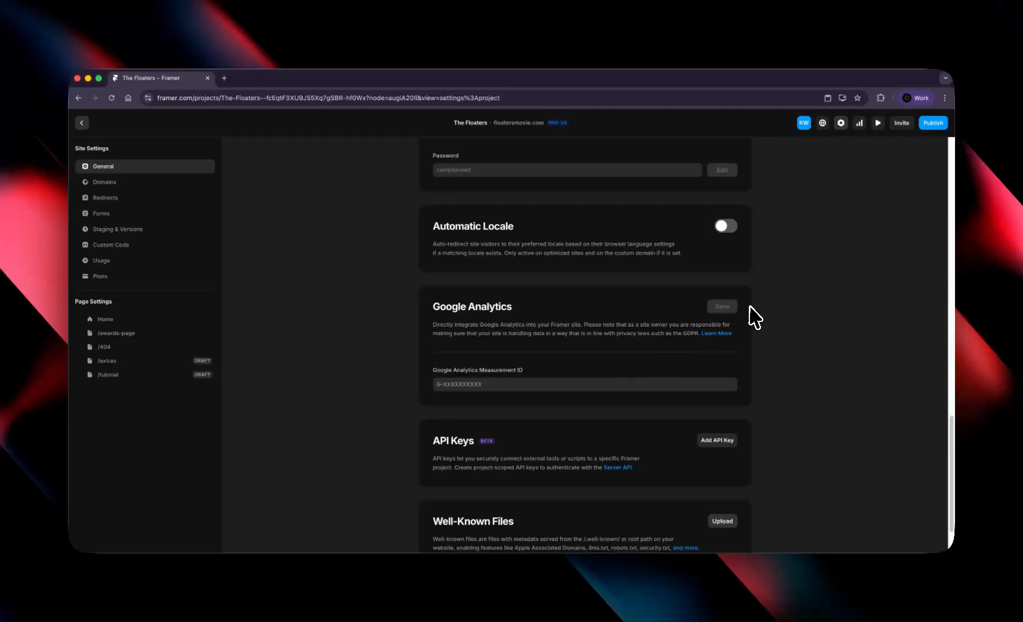
scroll(750, 313, "down", 1)
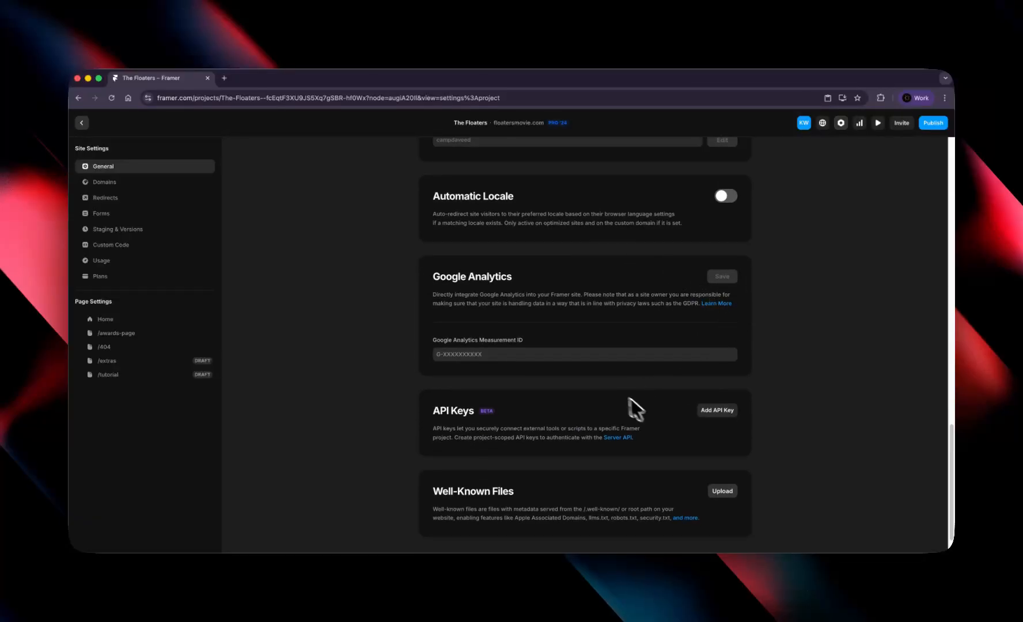
scroll(634, 397, "up", 2)
scroll(644, 328, "up", 5)
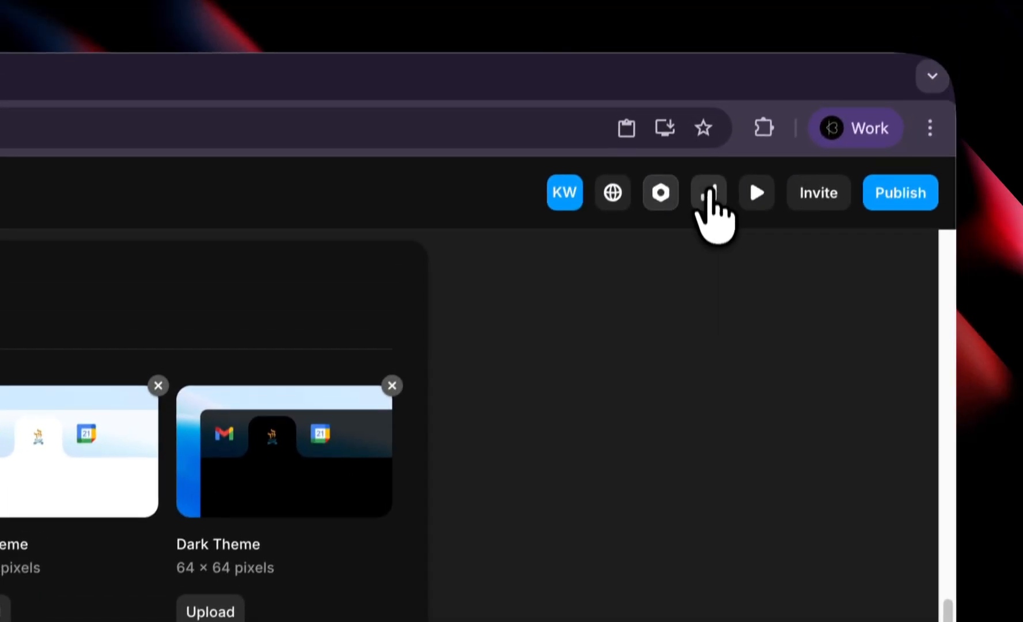
Step: Bring up the site's Analytics overview and look over its sources, pages, countries, devices and tracking
left_click(725, 56)
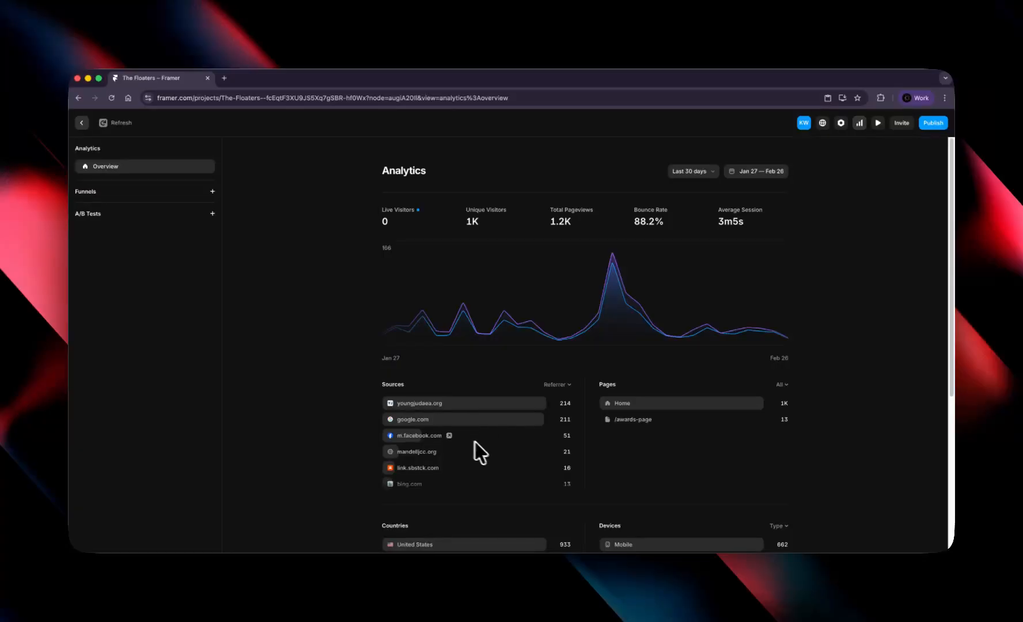
mouse_move(561, 433)
scroll(754, 467, "down", 5)
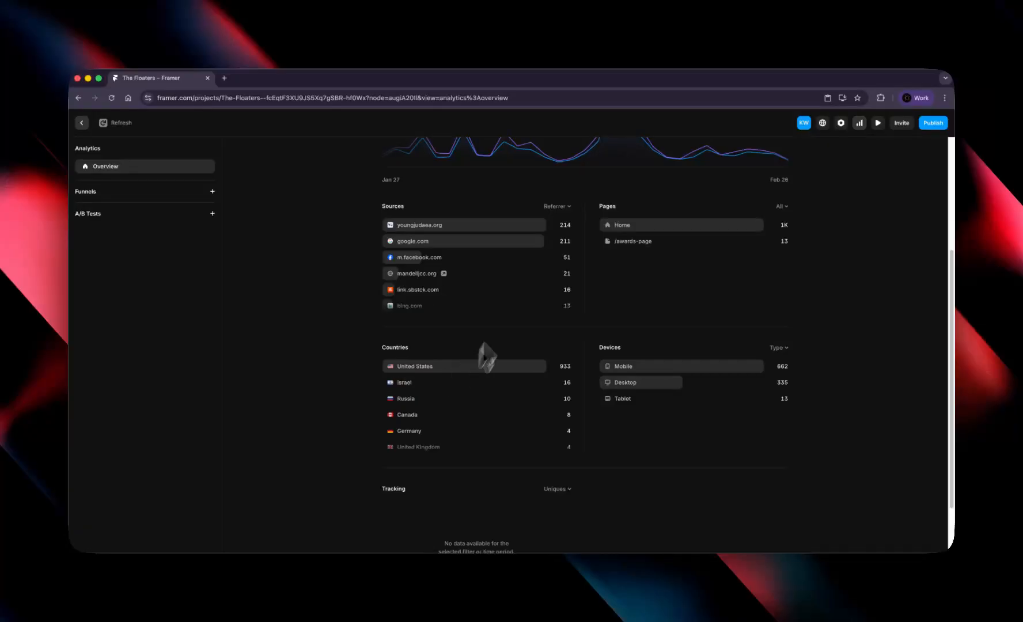
scroll(396, 286, "up", 1)
scroll(537, 354, "up", 5)
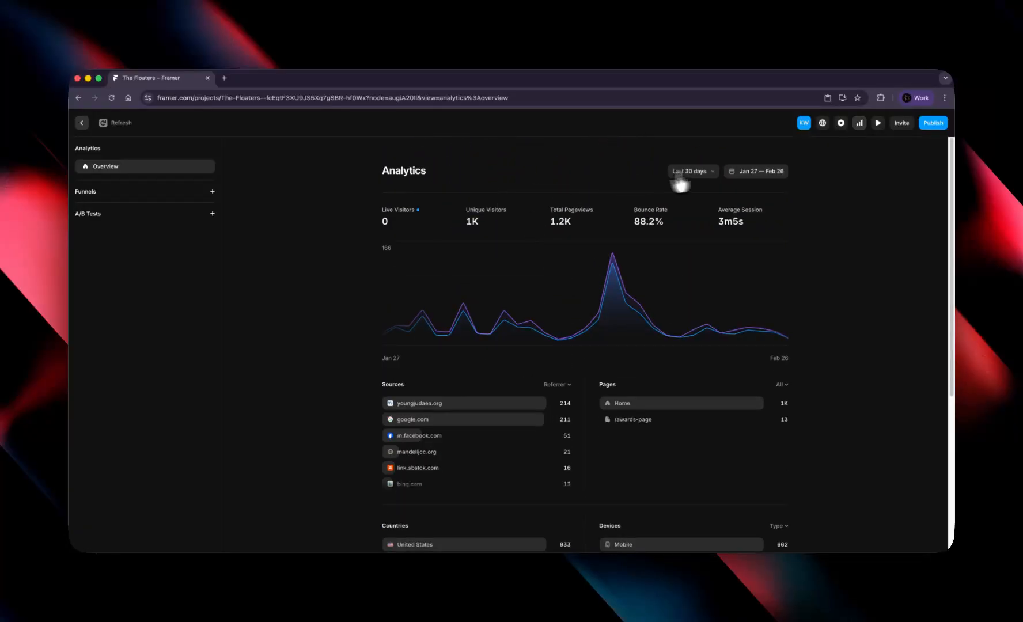
Step: Set the Analytics period to Yesterday and look over the traffic chart and the breakdowns below it
left_click(681, 174)
left_click(697, 204)
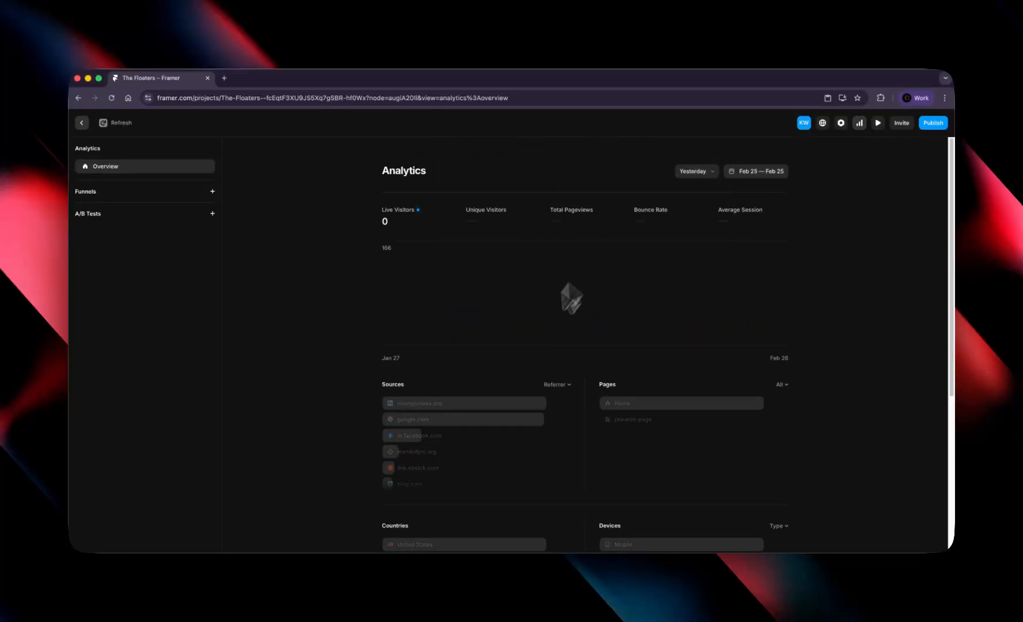
scroll(554, 391, "down", 1)
scroll(539, 424, "down", 2)
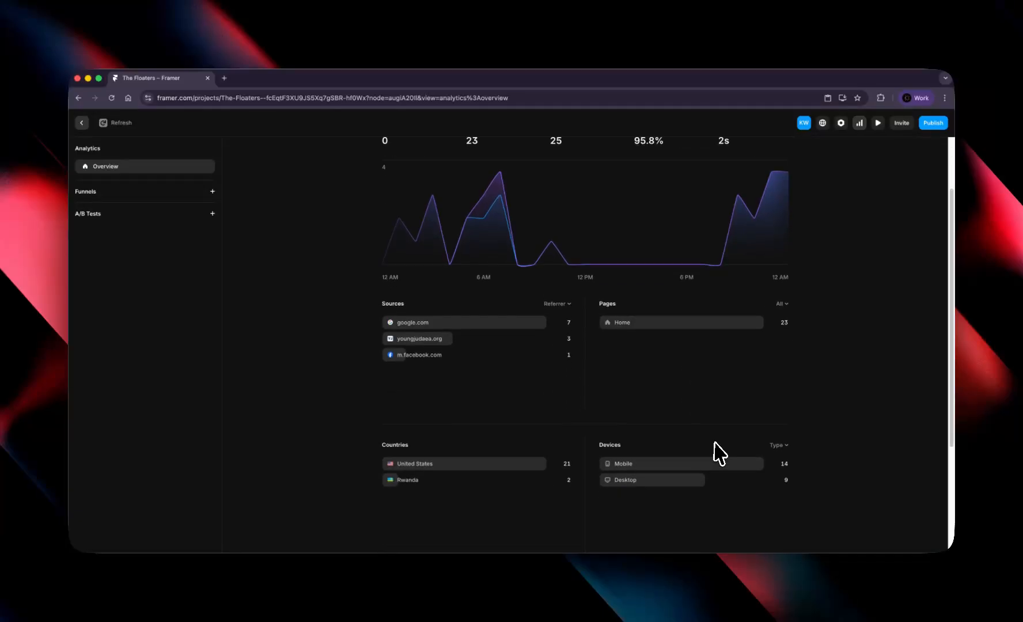
Step: Open the youngjudaea.org traffic source in a new browser tab, close it, and review the remaining analytics down to Tracking
left_click(450, 344)
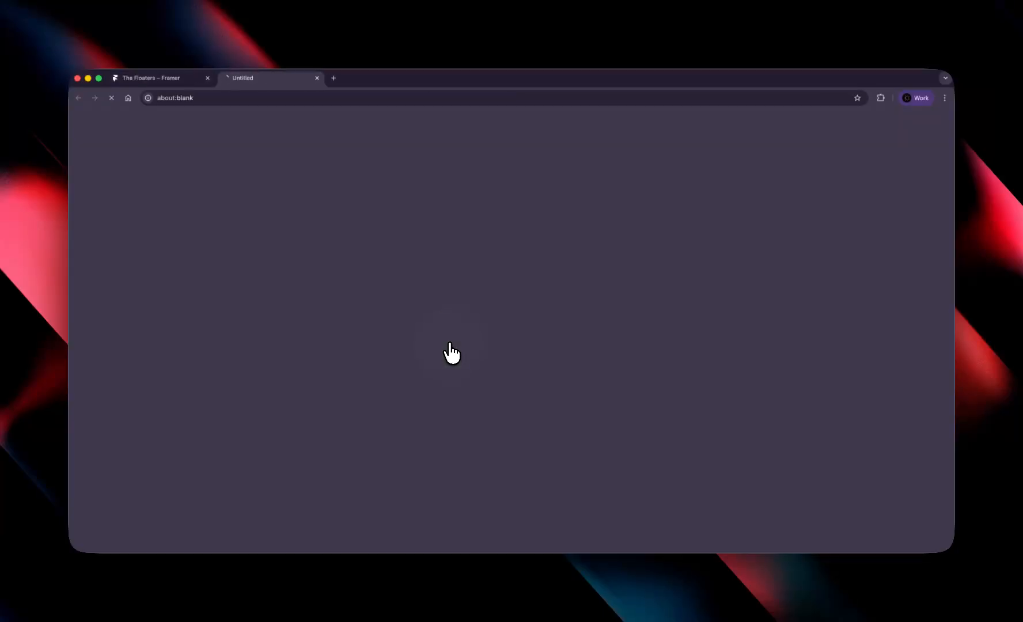
key("super+w")
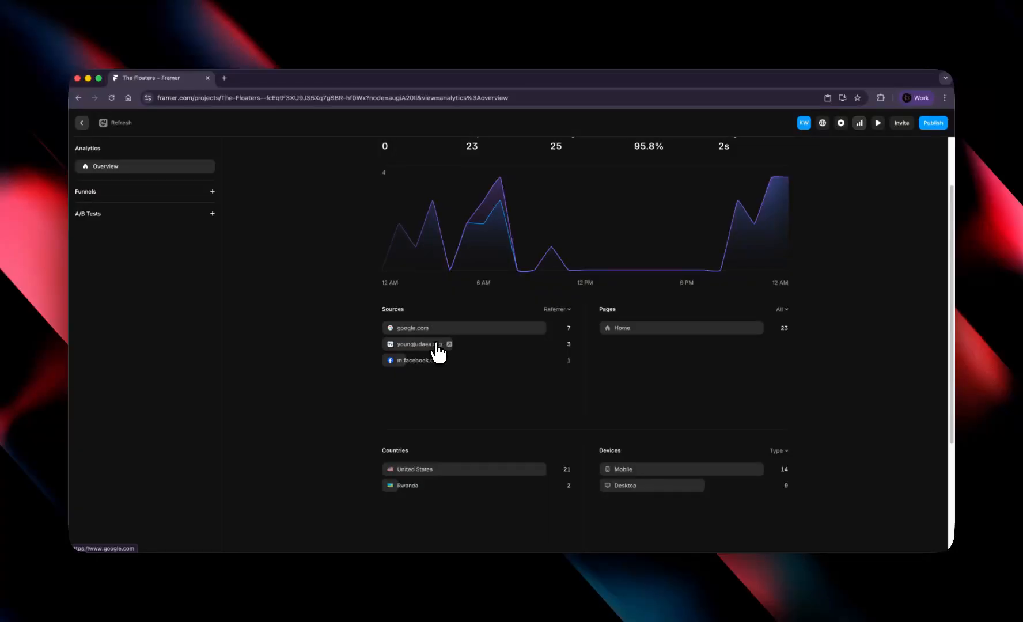
scroll(436, 372, "down", 5)
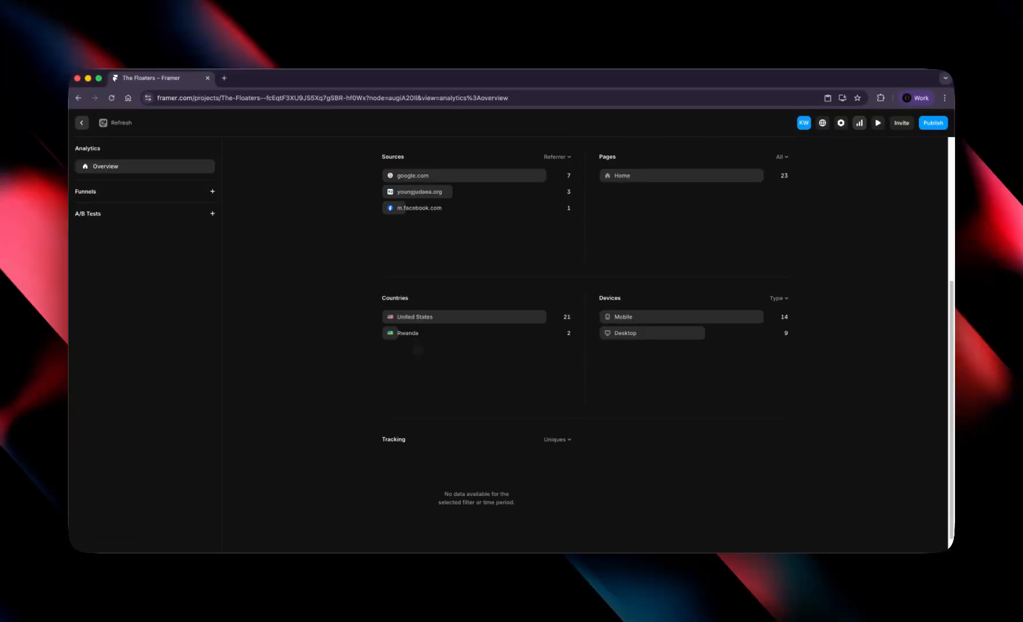
scroll(418, 350, "down", 1)
scroll(493, 359, "up", 5)
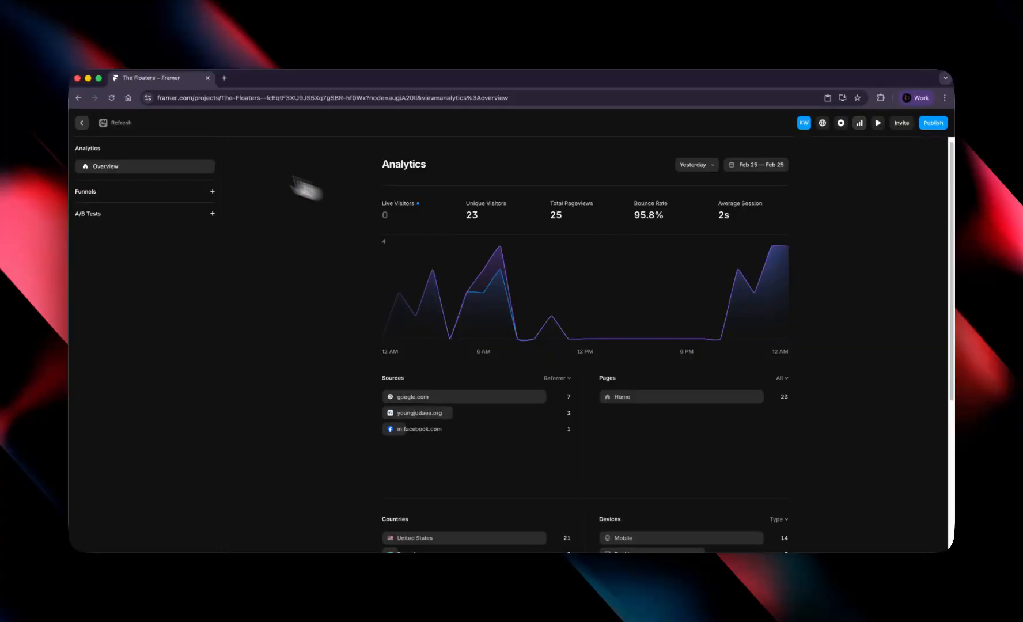
Step: Leave Analytics and show the Responsiveness Check frame on the Handover page with its layer list
left_click(83, 124)
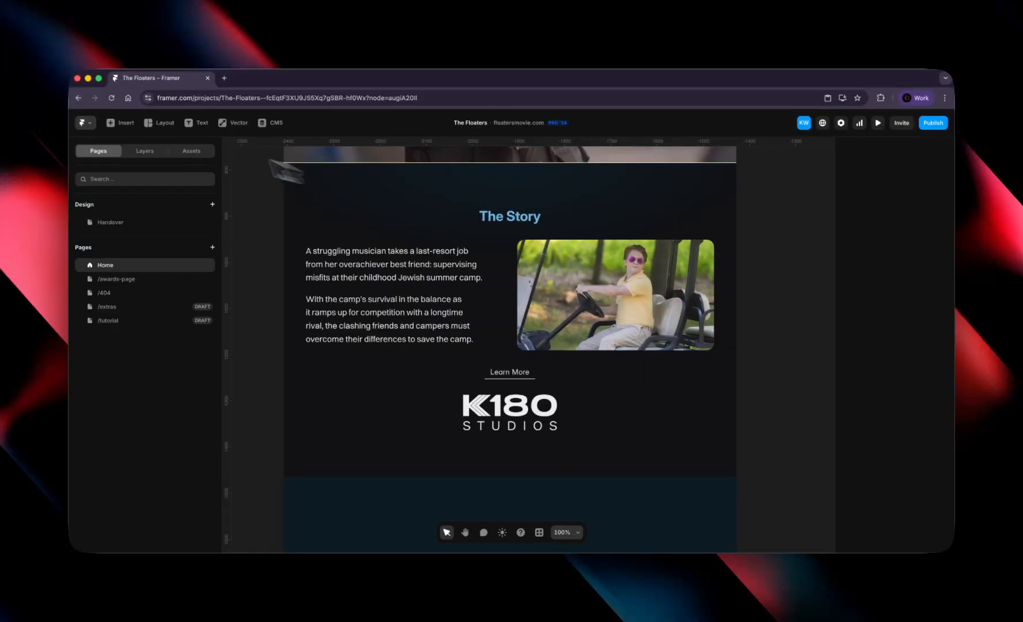
left_click(145, 151)
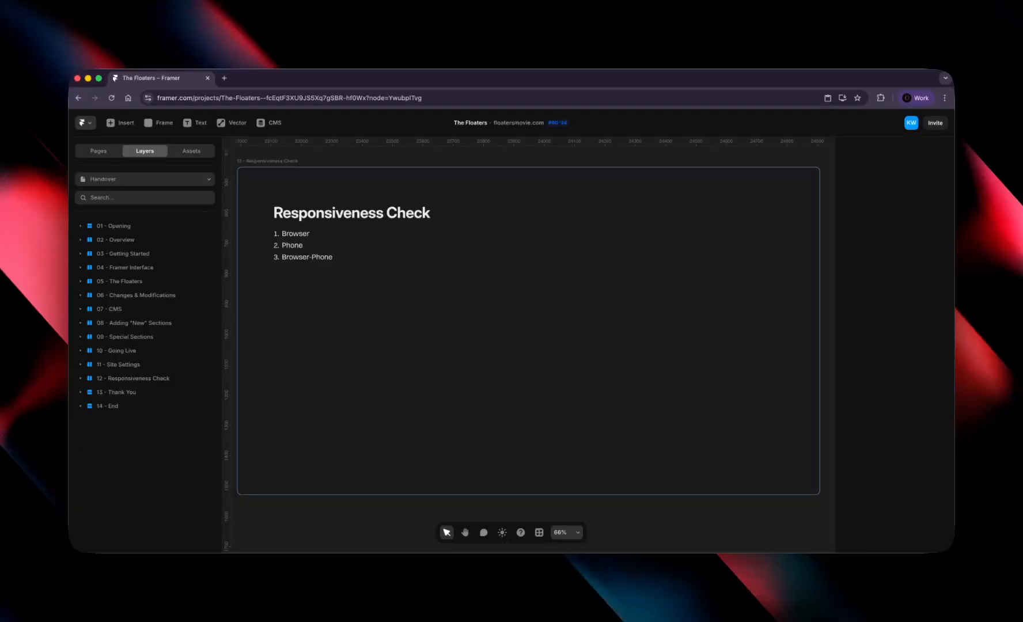
Step: Visit floatersmovie.com in a new browser tab and dismiss the Keep Afloat! sign-up pop-up
key("cmd+t")
type("floatersmovie.com")
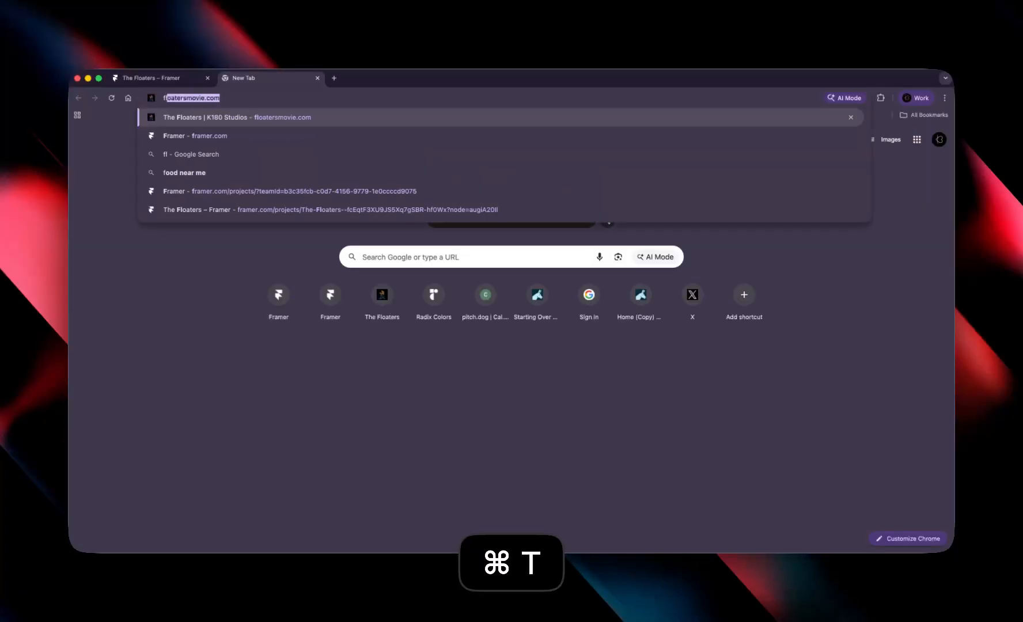
key("Return")
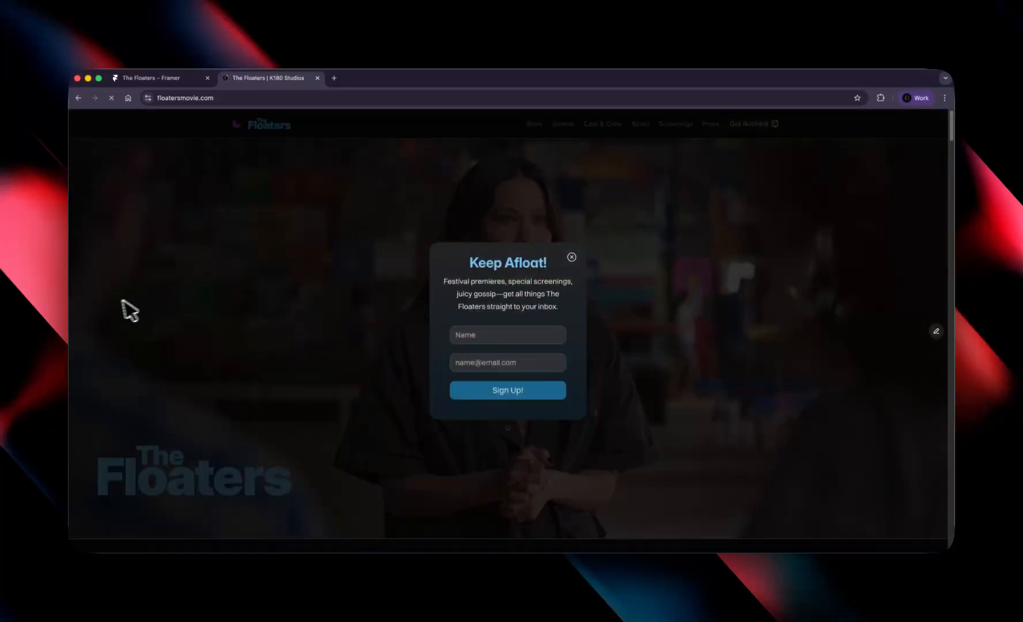
left_click(571, 258)
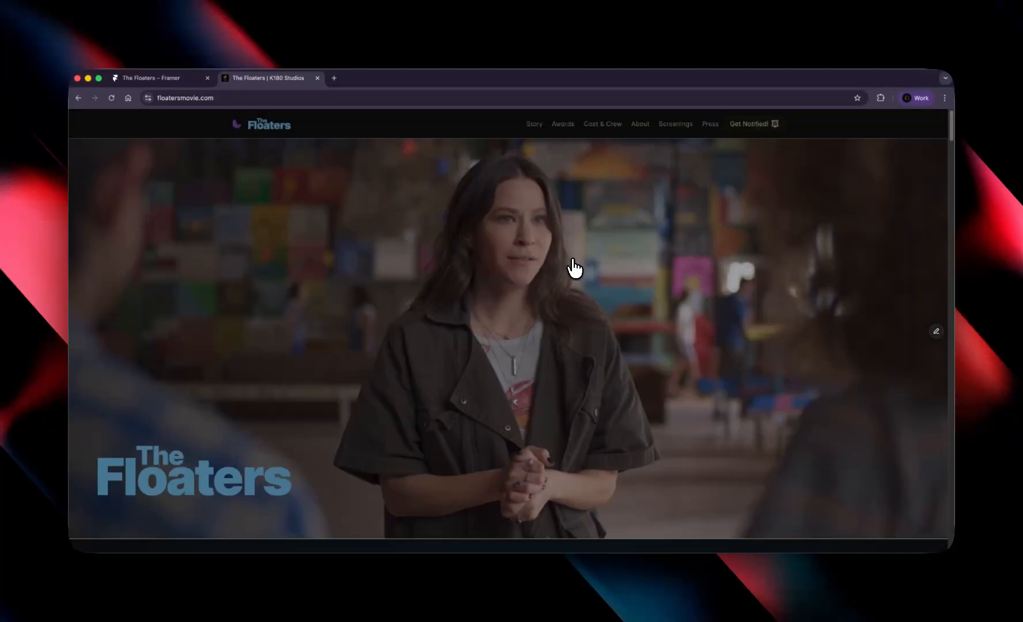
Step: Check the page down to Awards & Recognition in light and dark themes at about half window width, and restore the full width
left_click_drag(69, 373, 460, 363)
scroll(686, 374, "down", 5)
left_click(474, 126)
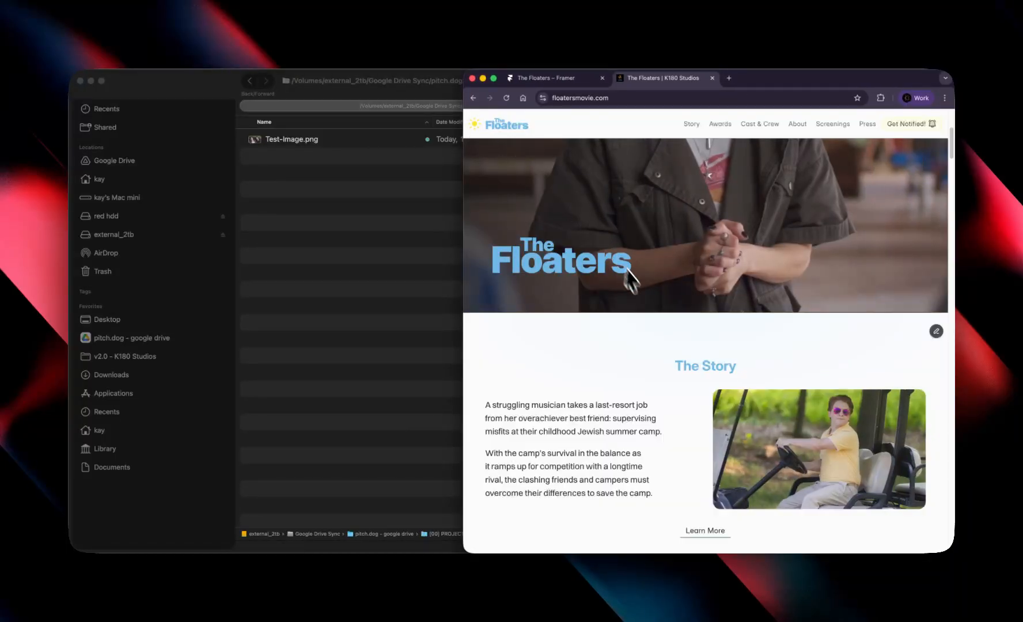
scroll(647, 304, "down", 8)
left_click(476, 125)
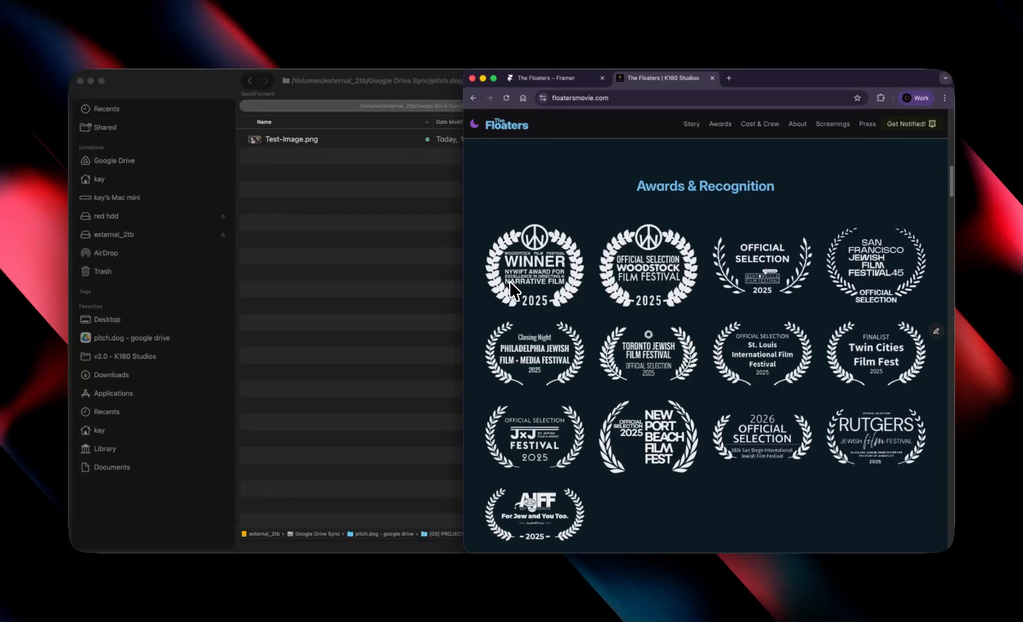
key("super+Up")
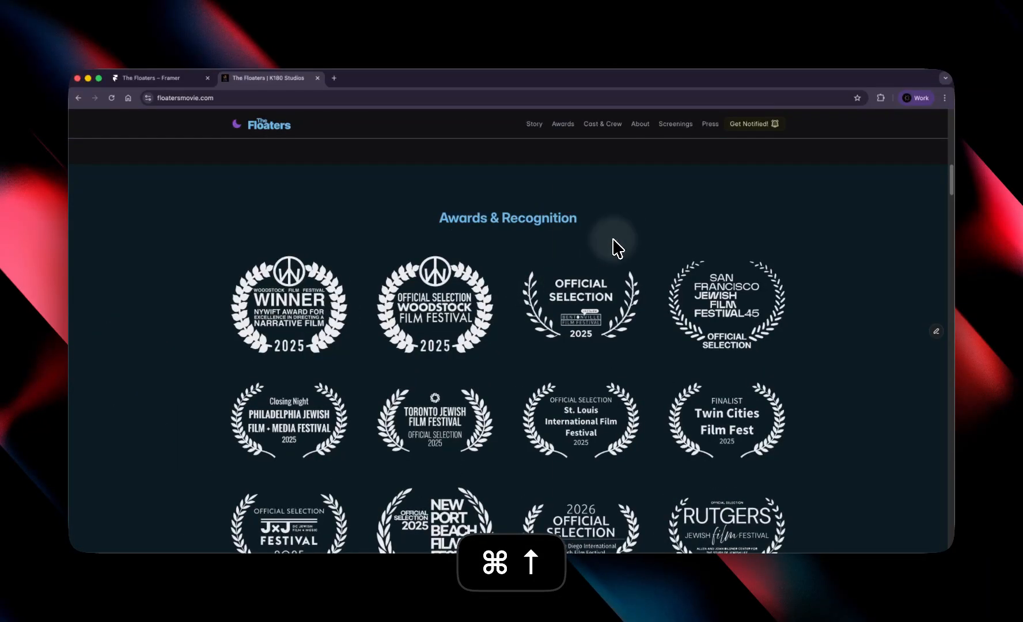
Step: Test the site's About, Awards, Story and Get Notified! navigation links and the sign-up form's Email field, and close the browser tab
left_click(657, 124)
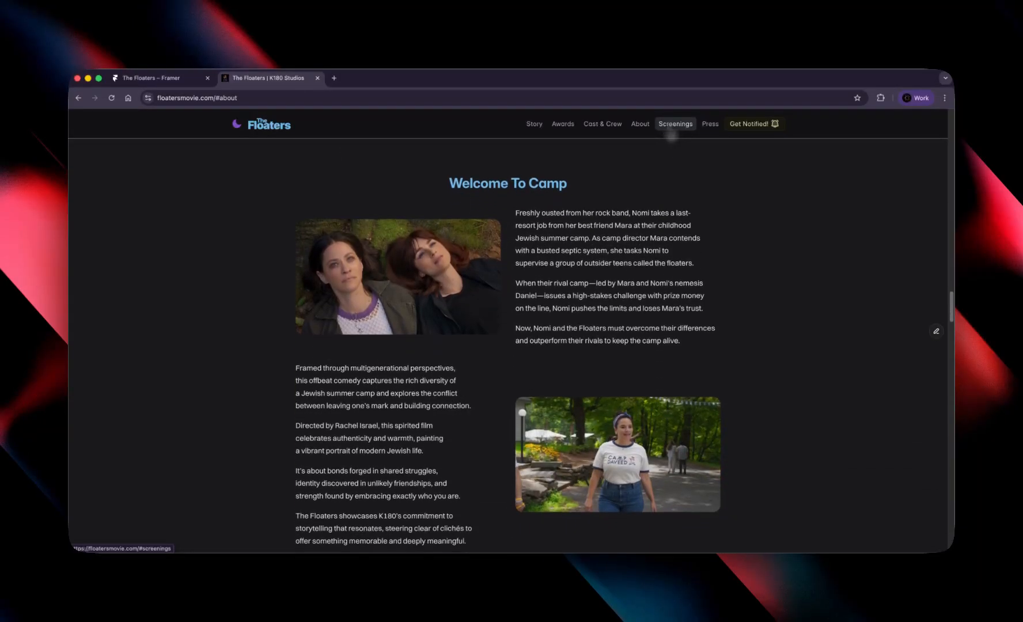
left_click(560, 125)
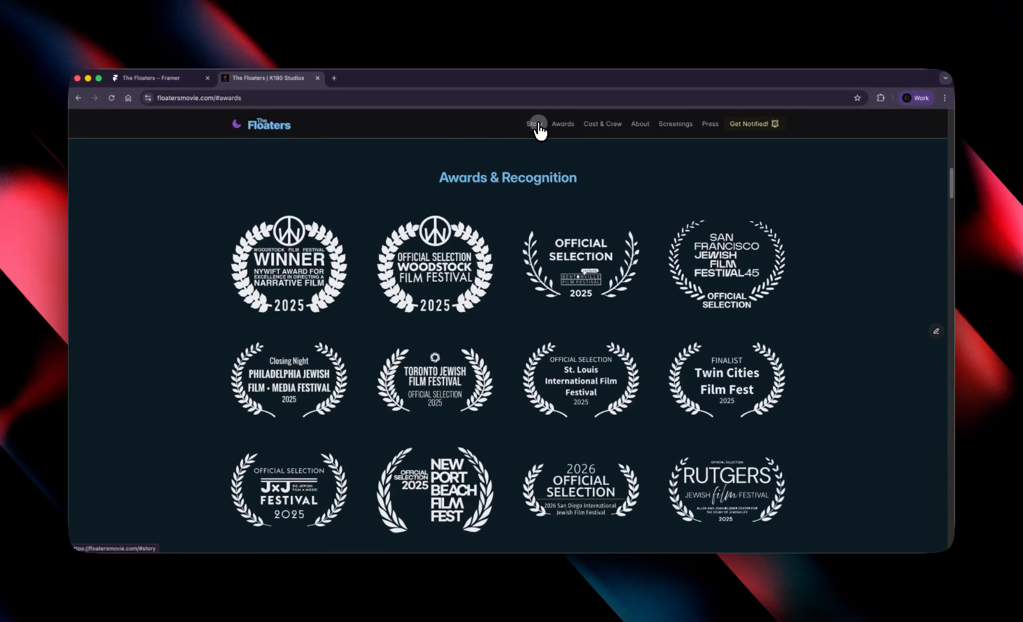
left_click(538, 125)
left_click(767, 128)
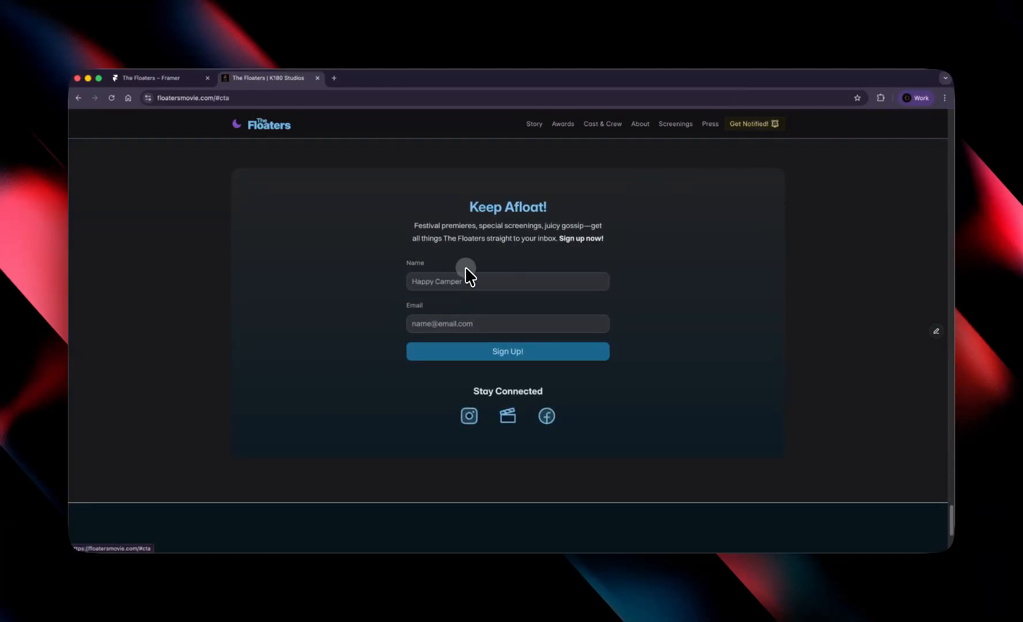
left_click(577, 325)
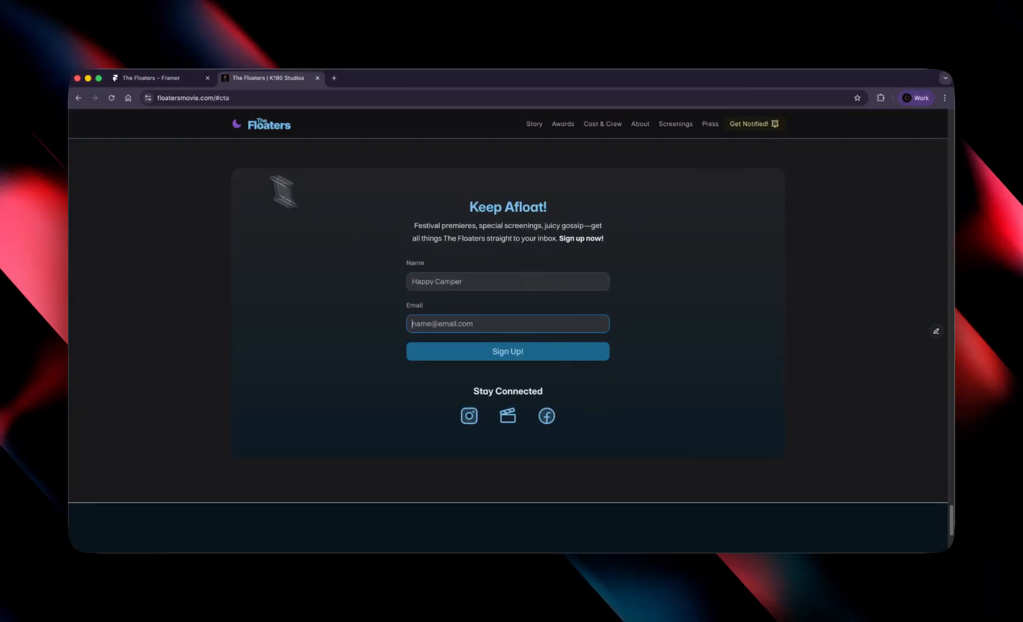
left_click(318, 78)
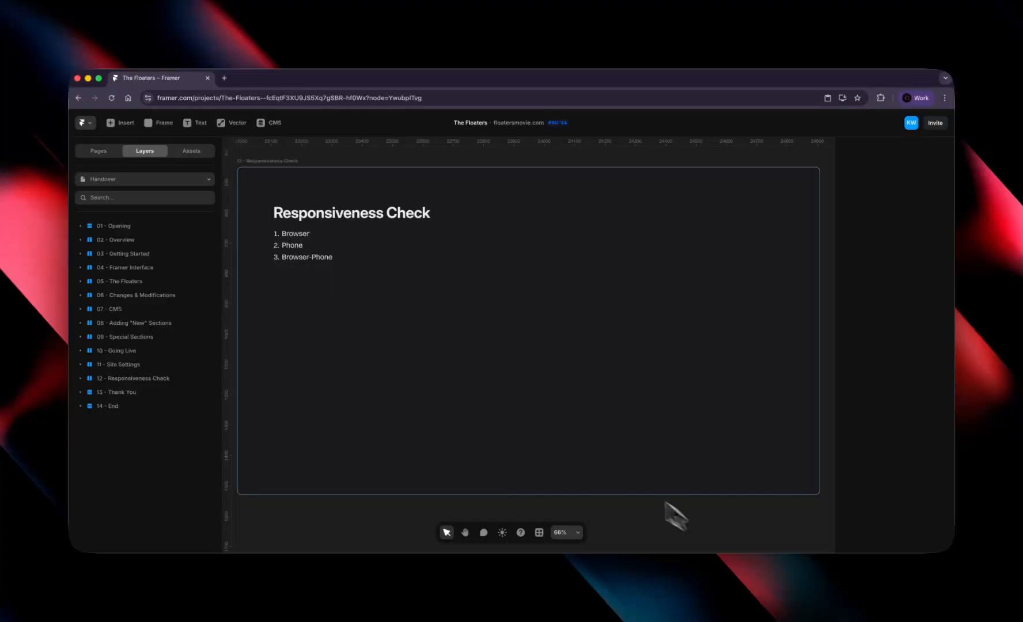
Step: Show the Thank You frame of the Handover page fitted to the canvas view
left_click_drag(642, 335, 370, 331)
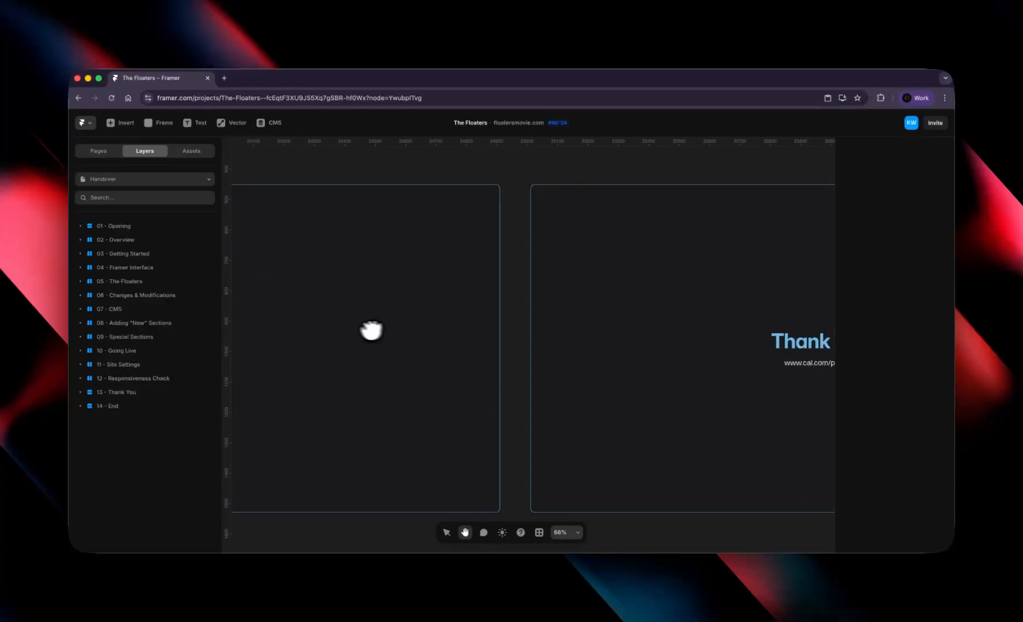
left_click(562, 179)
key("super+2")
left_click(646, 542)
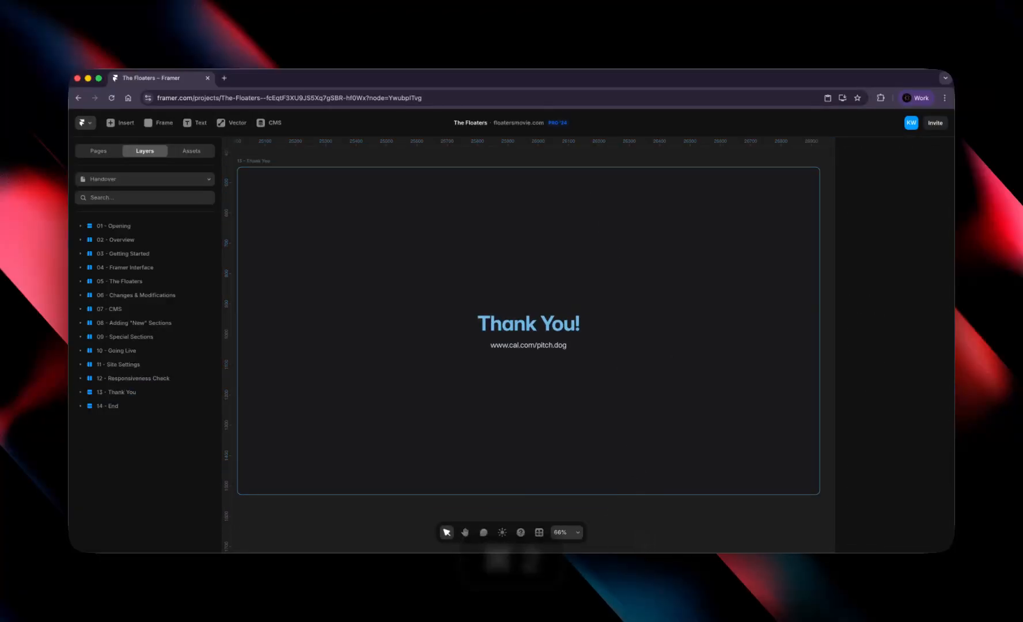